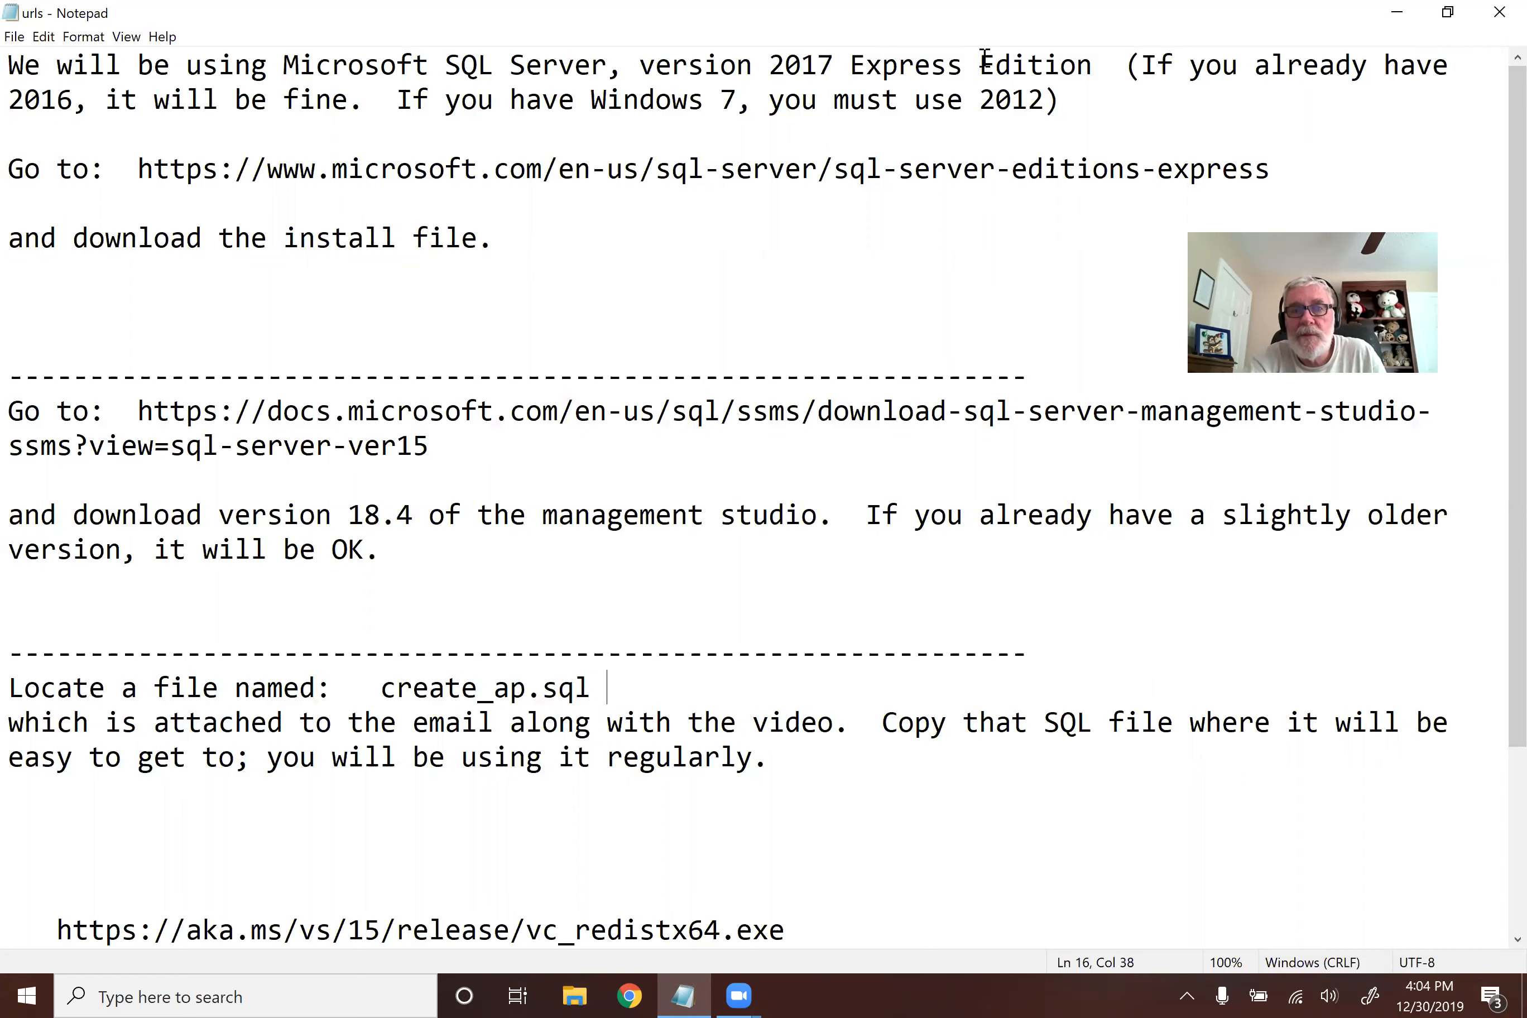
# Step: Highlight the 2017 Express Edition requirement, the Windows 7 note, and the SQL Server Express and SSMS download links
pyautogui.moveTo(1093, 65); pyautogui.dragTo(639, 60)
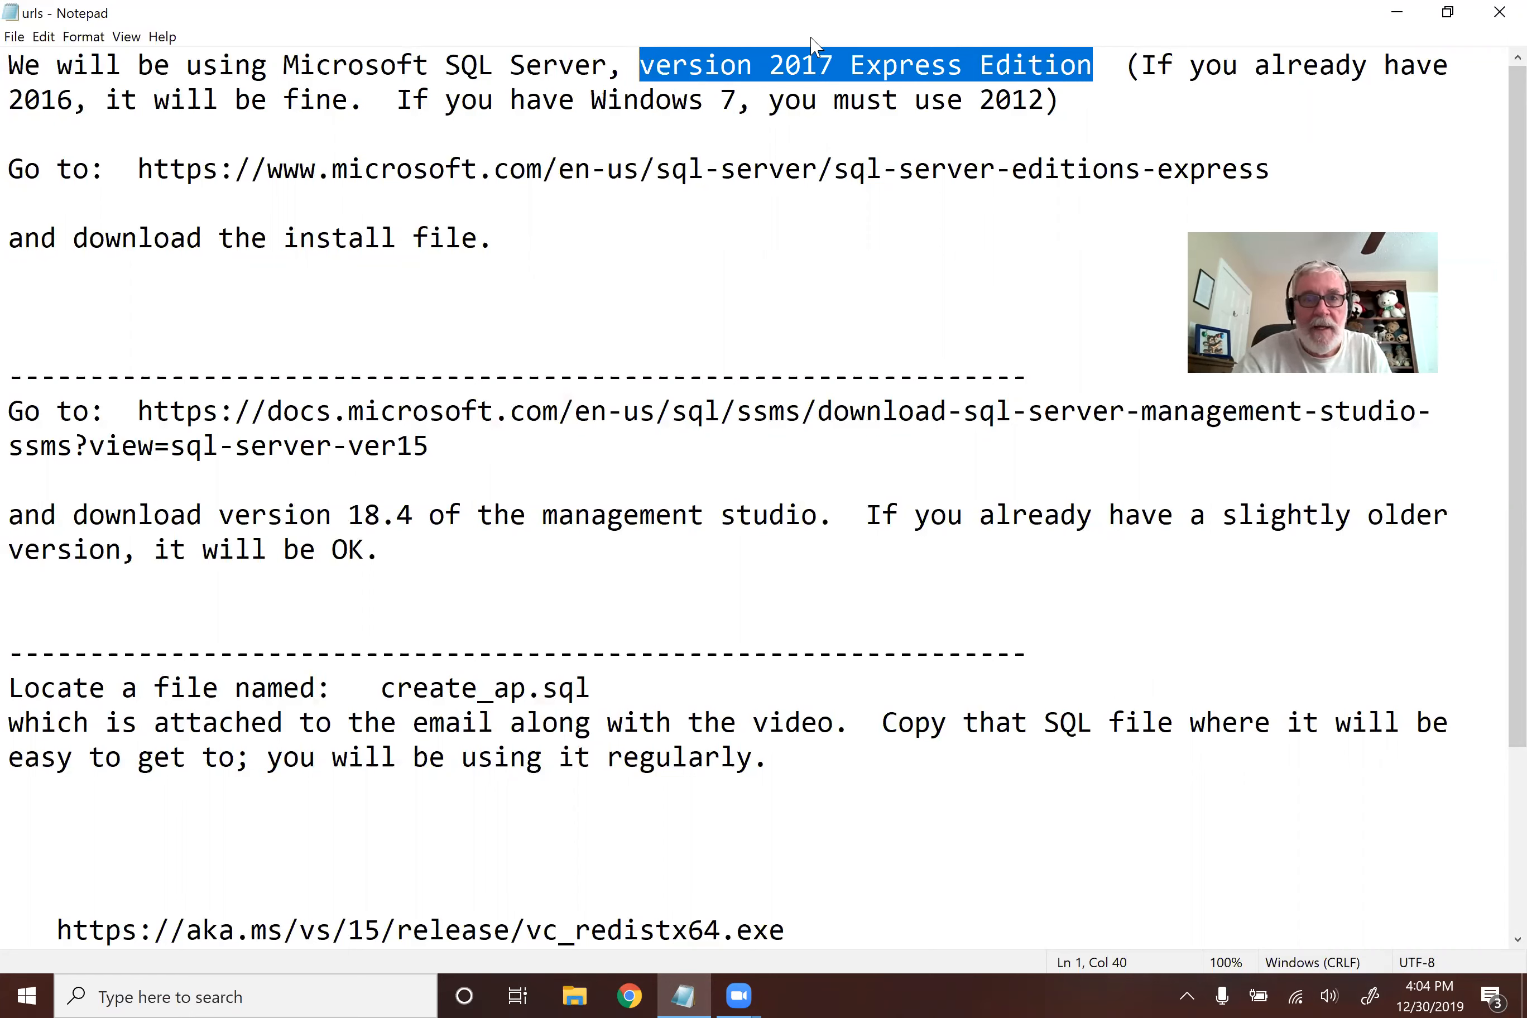
pyautogui.moveTo(397, 98); pyautogui.dragTo(737, 105)
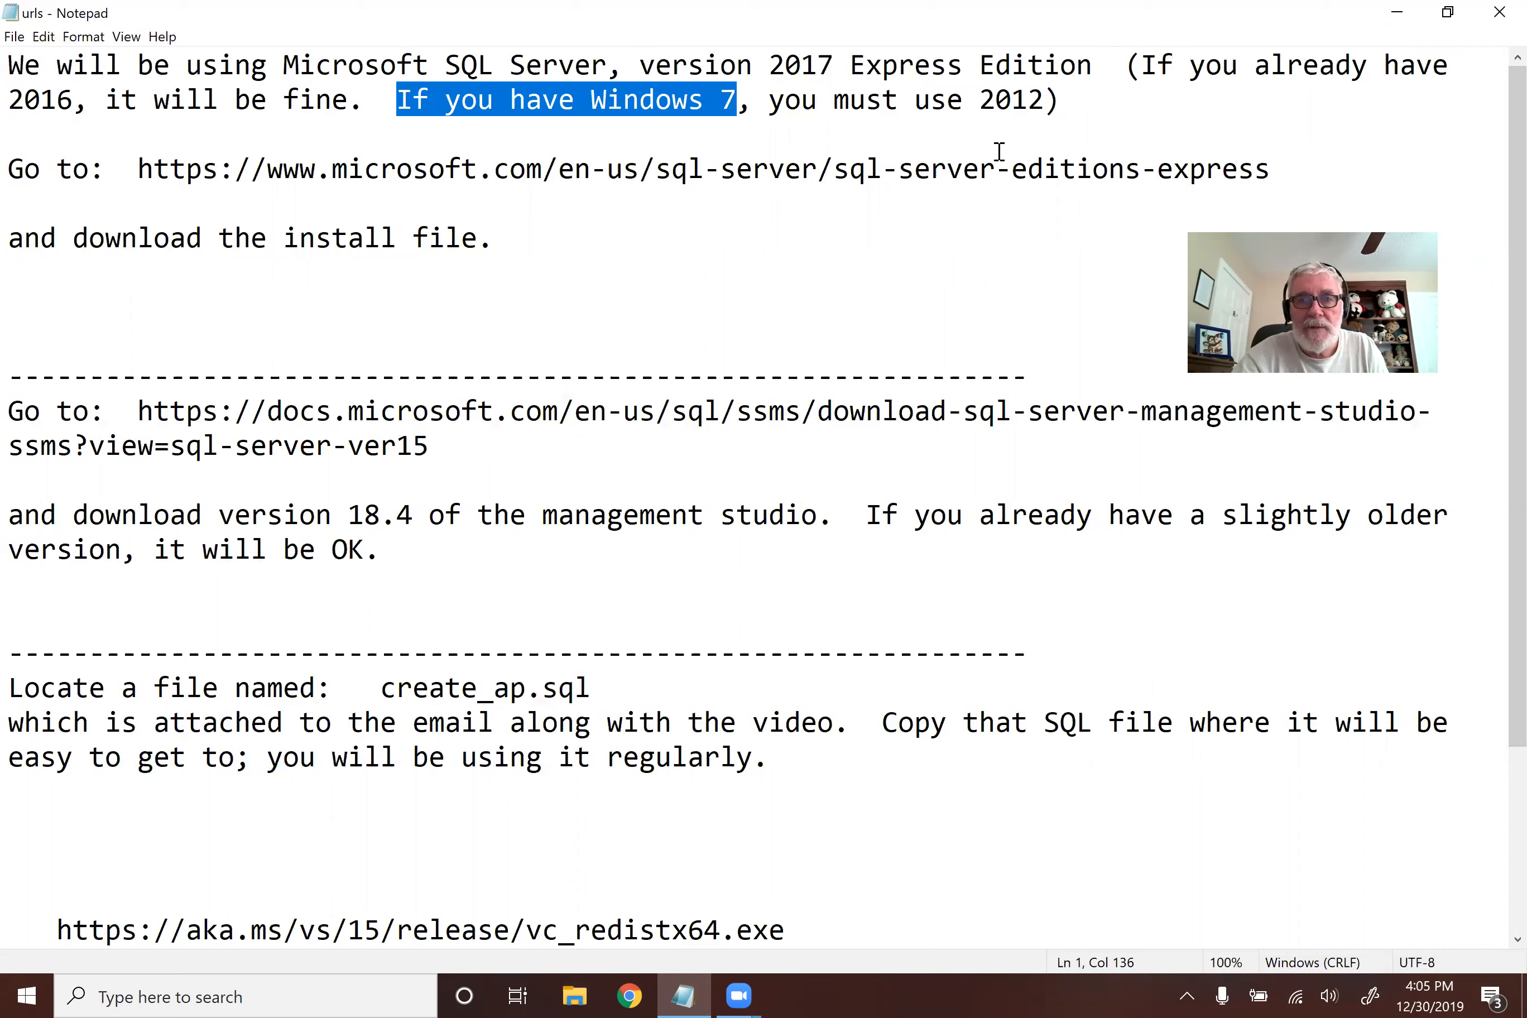
pyautogui.click(1044, 102)
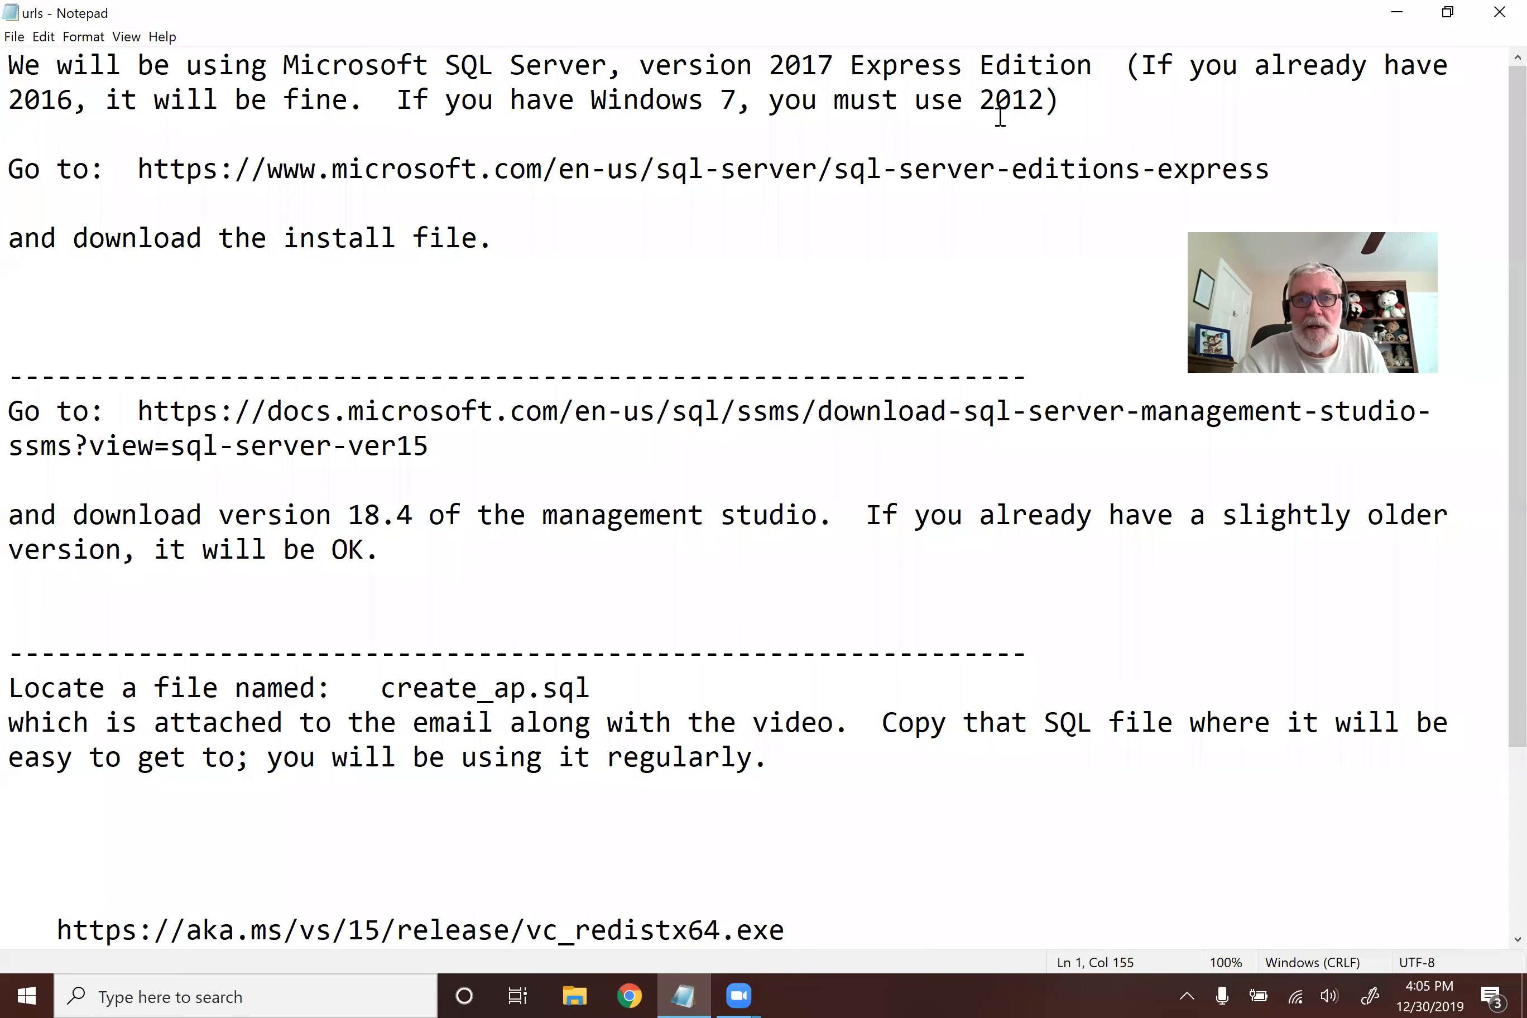
pyautogui.click(1118, 90)
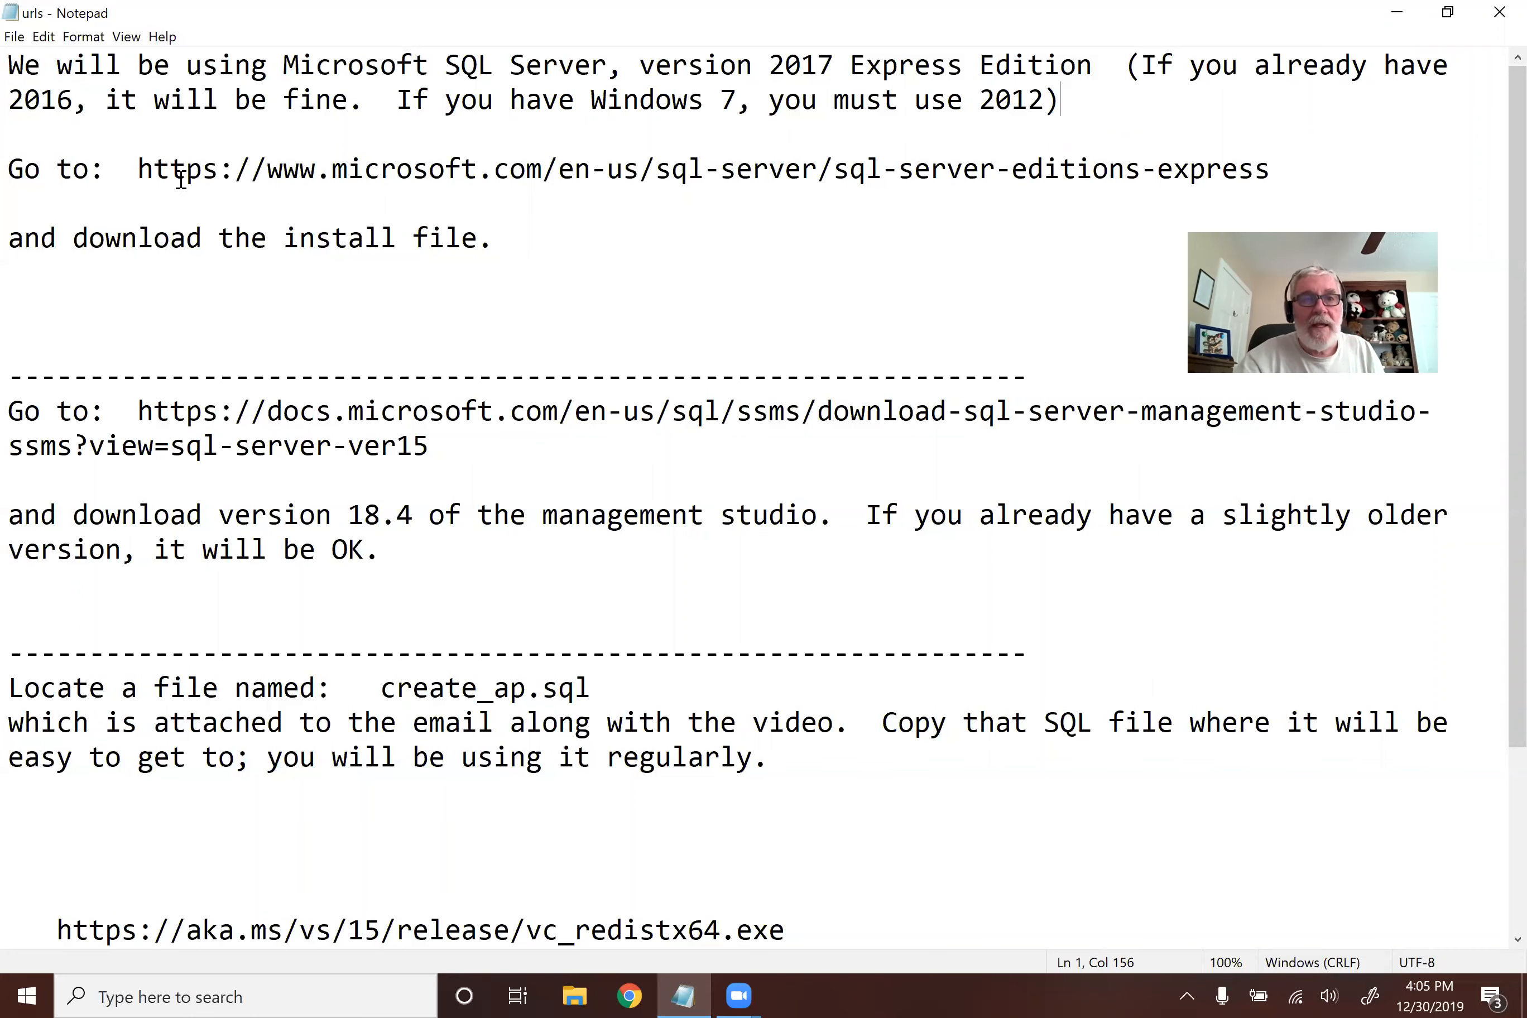
pyautogui.moveTo(138, 170); pyautogui.dragTo(1273, 230)
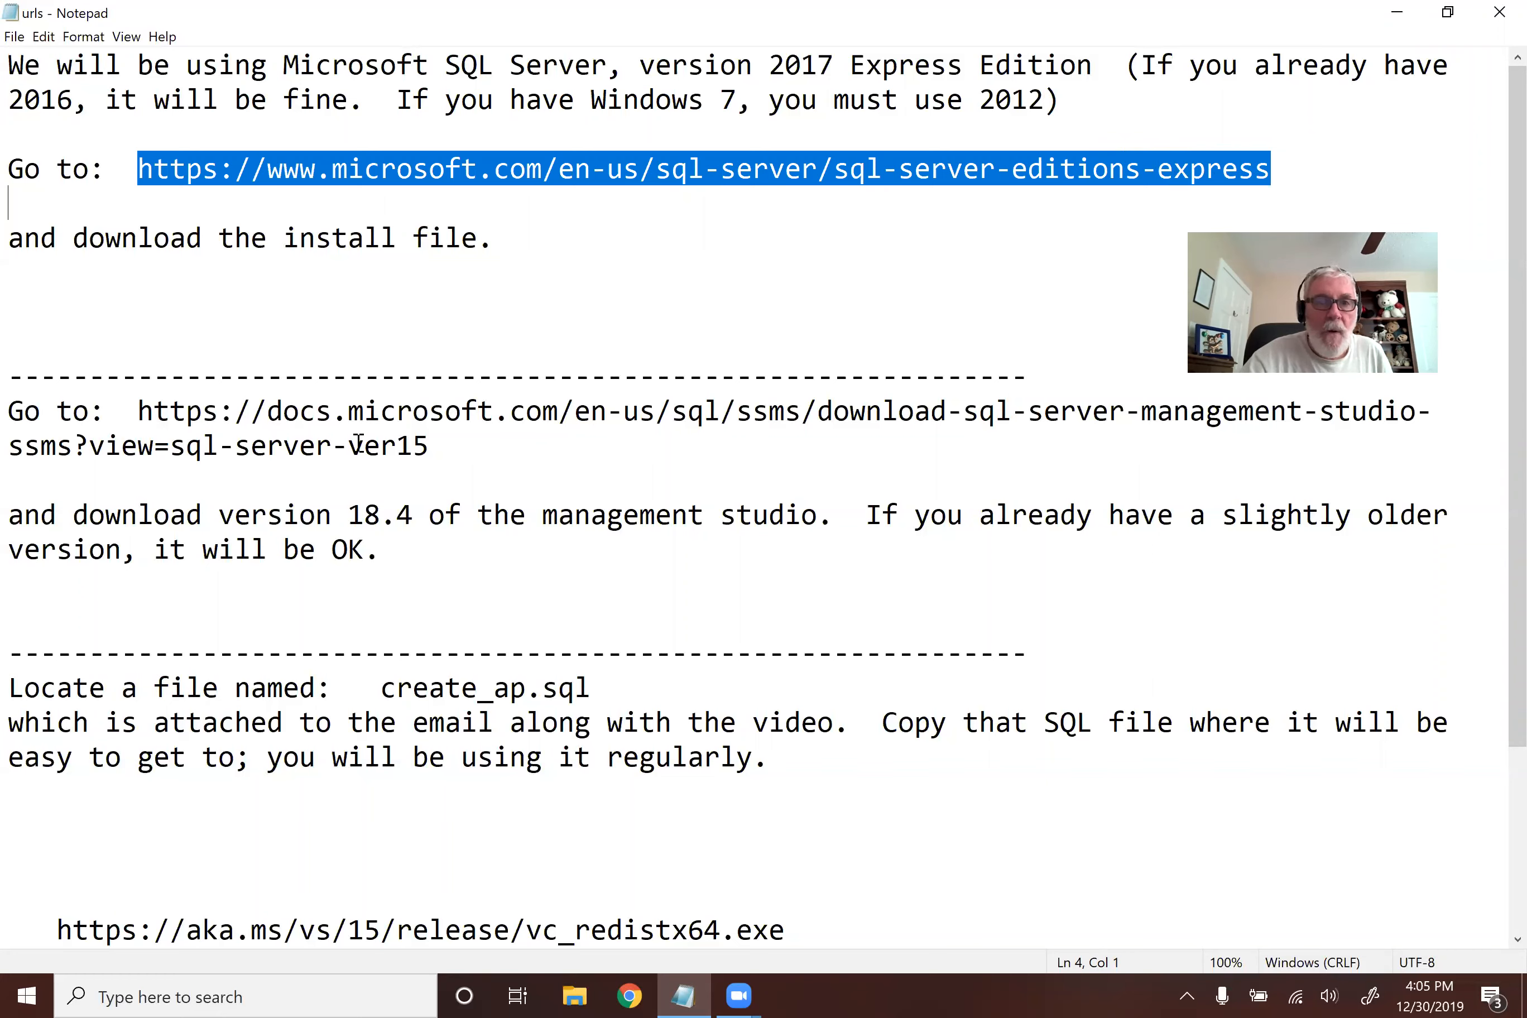
pyautogui.moveTo(138, 412); pyautogui.dragTo(470, 447)
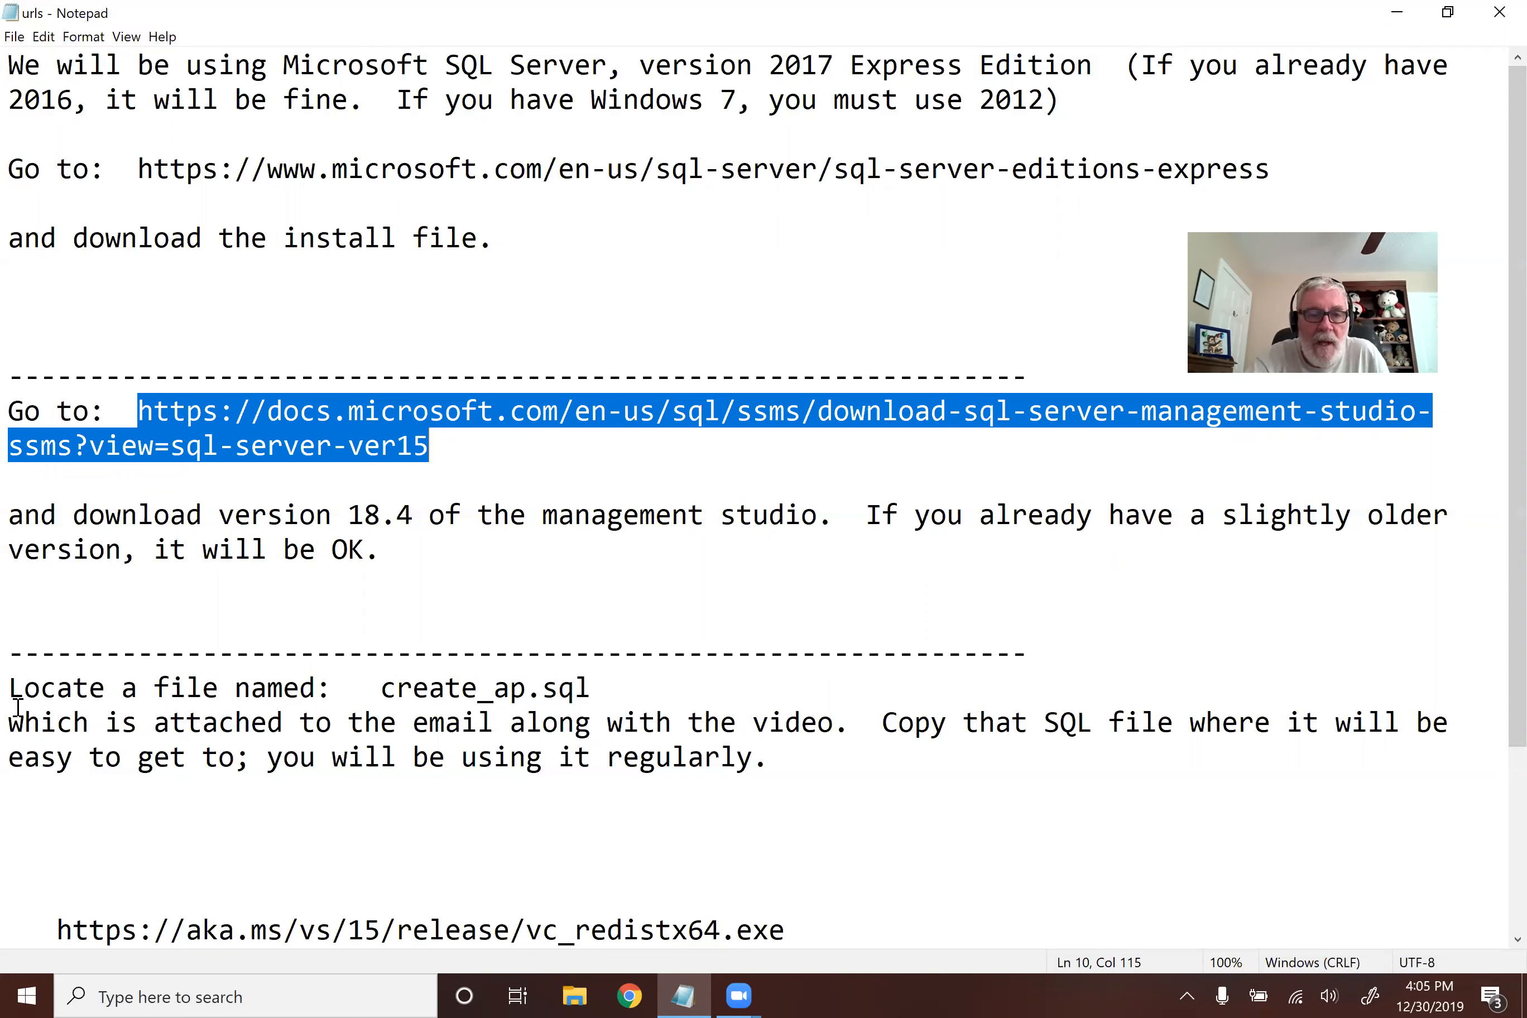
# Step: Highlight the create_ap.sql file name and the vc_redistx64.exe link, then bring up File Explorer at Quick access
pyautogui.moveTo(371, 692); pyautogui.dragTo(629, 690)
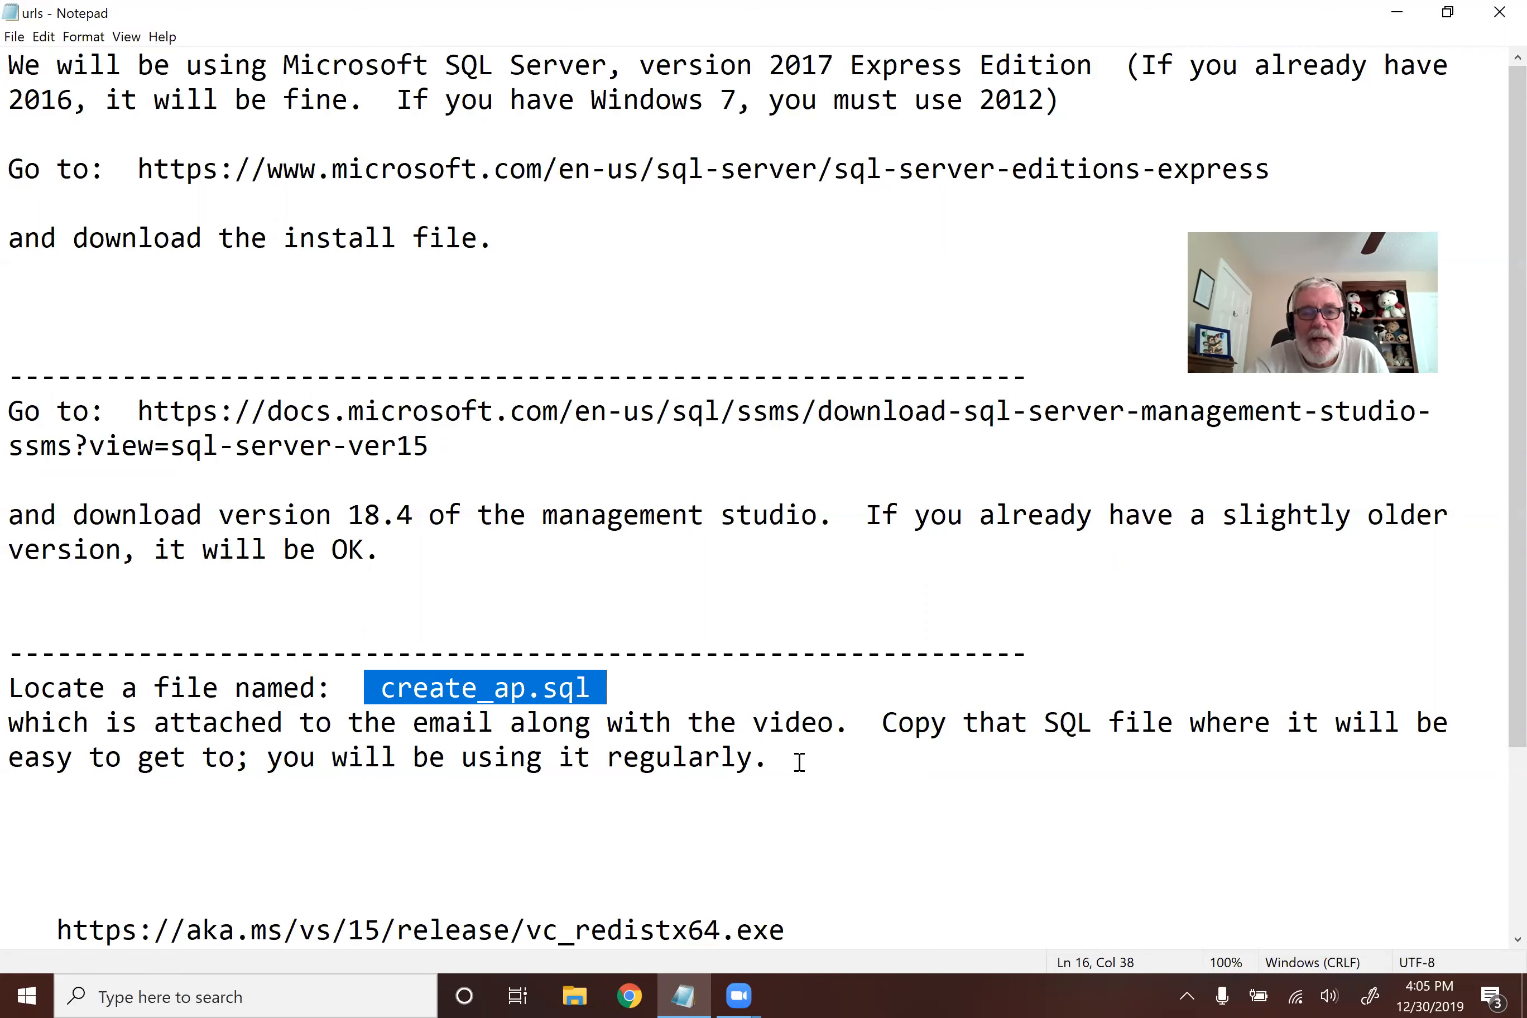
pyautogui.scroll(-1, 797, 762)
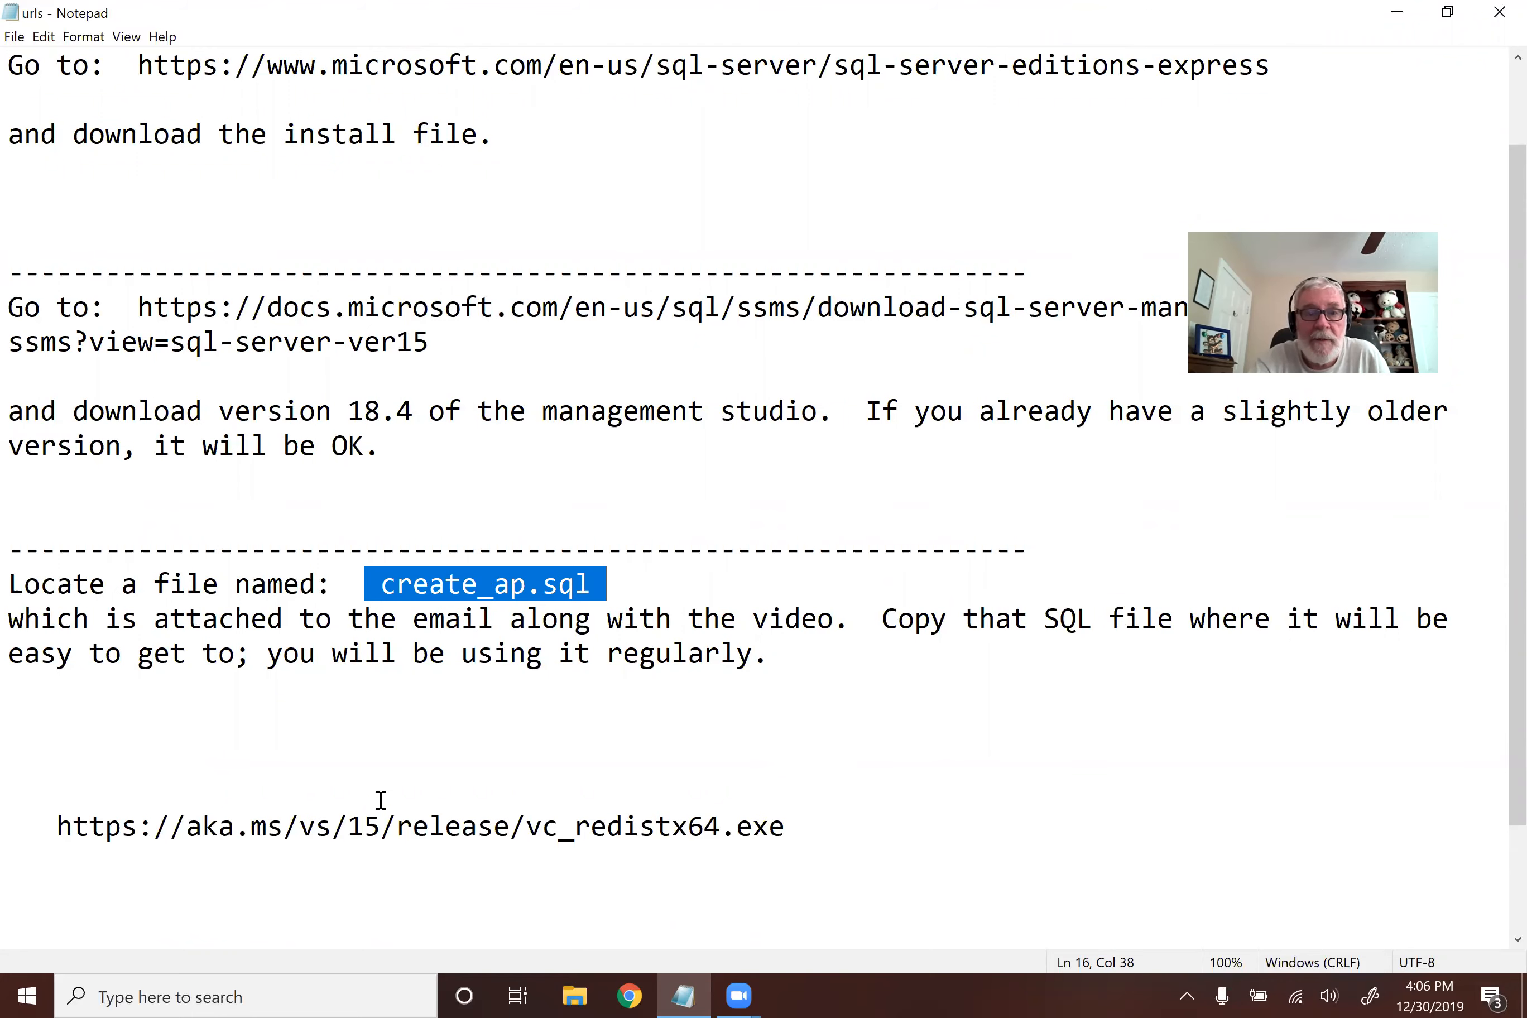
pyautogui.moveTo(24, 826); pyautogui.dragTo(835, 831)
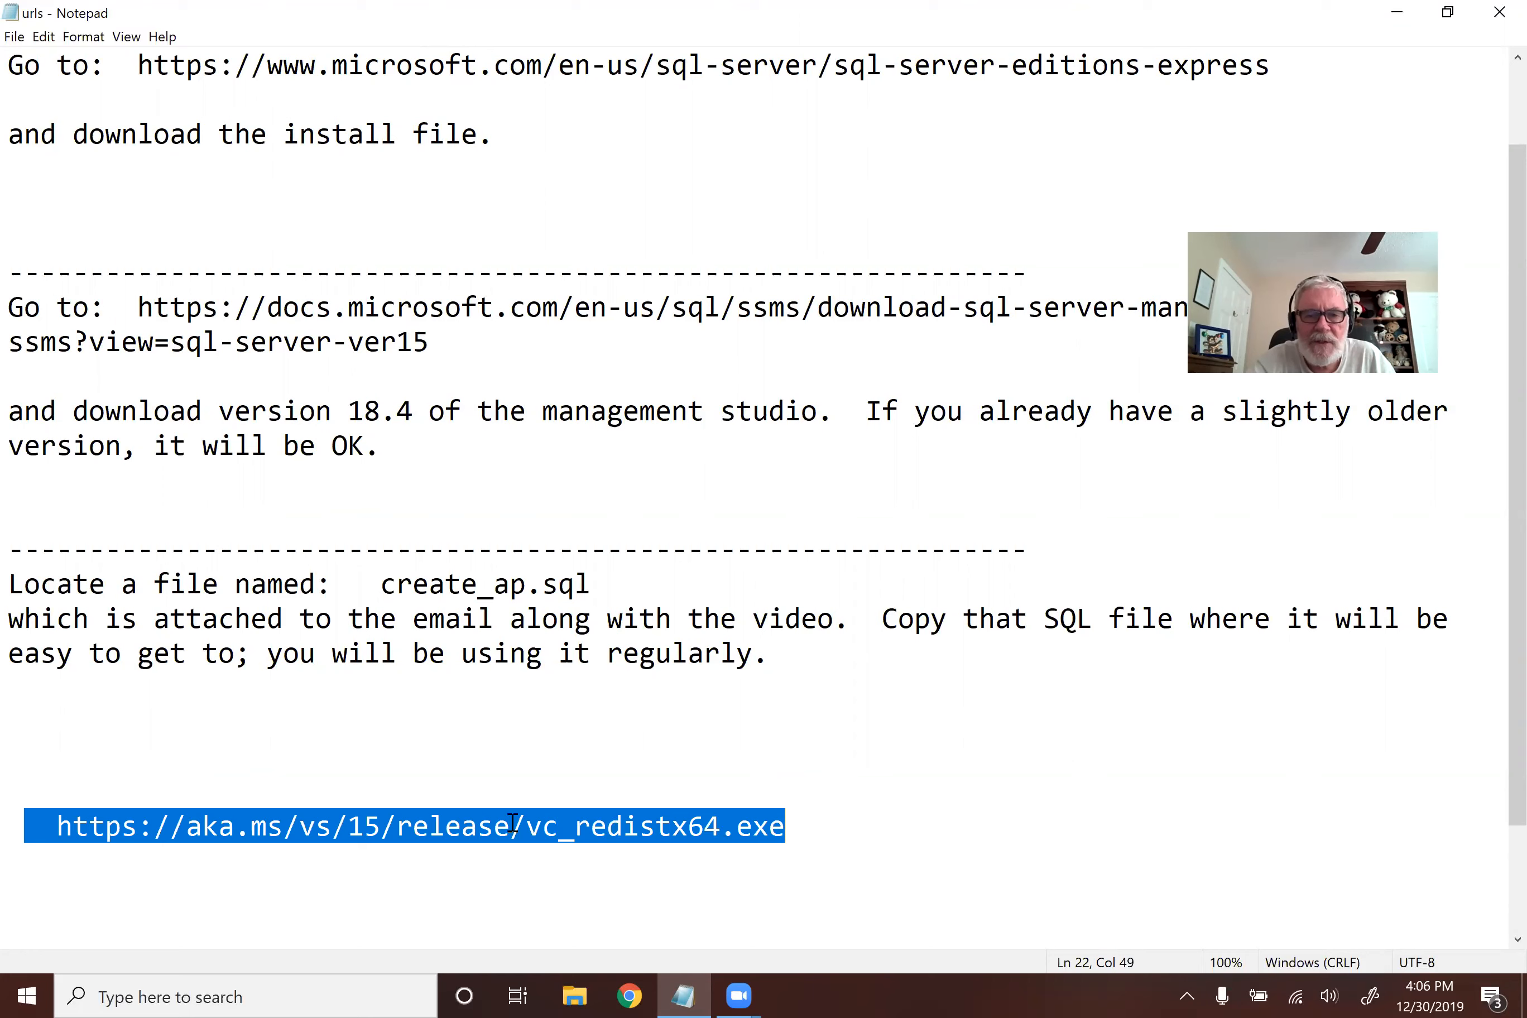
pyautogui.click(830, 829)
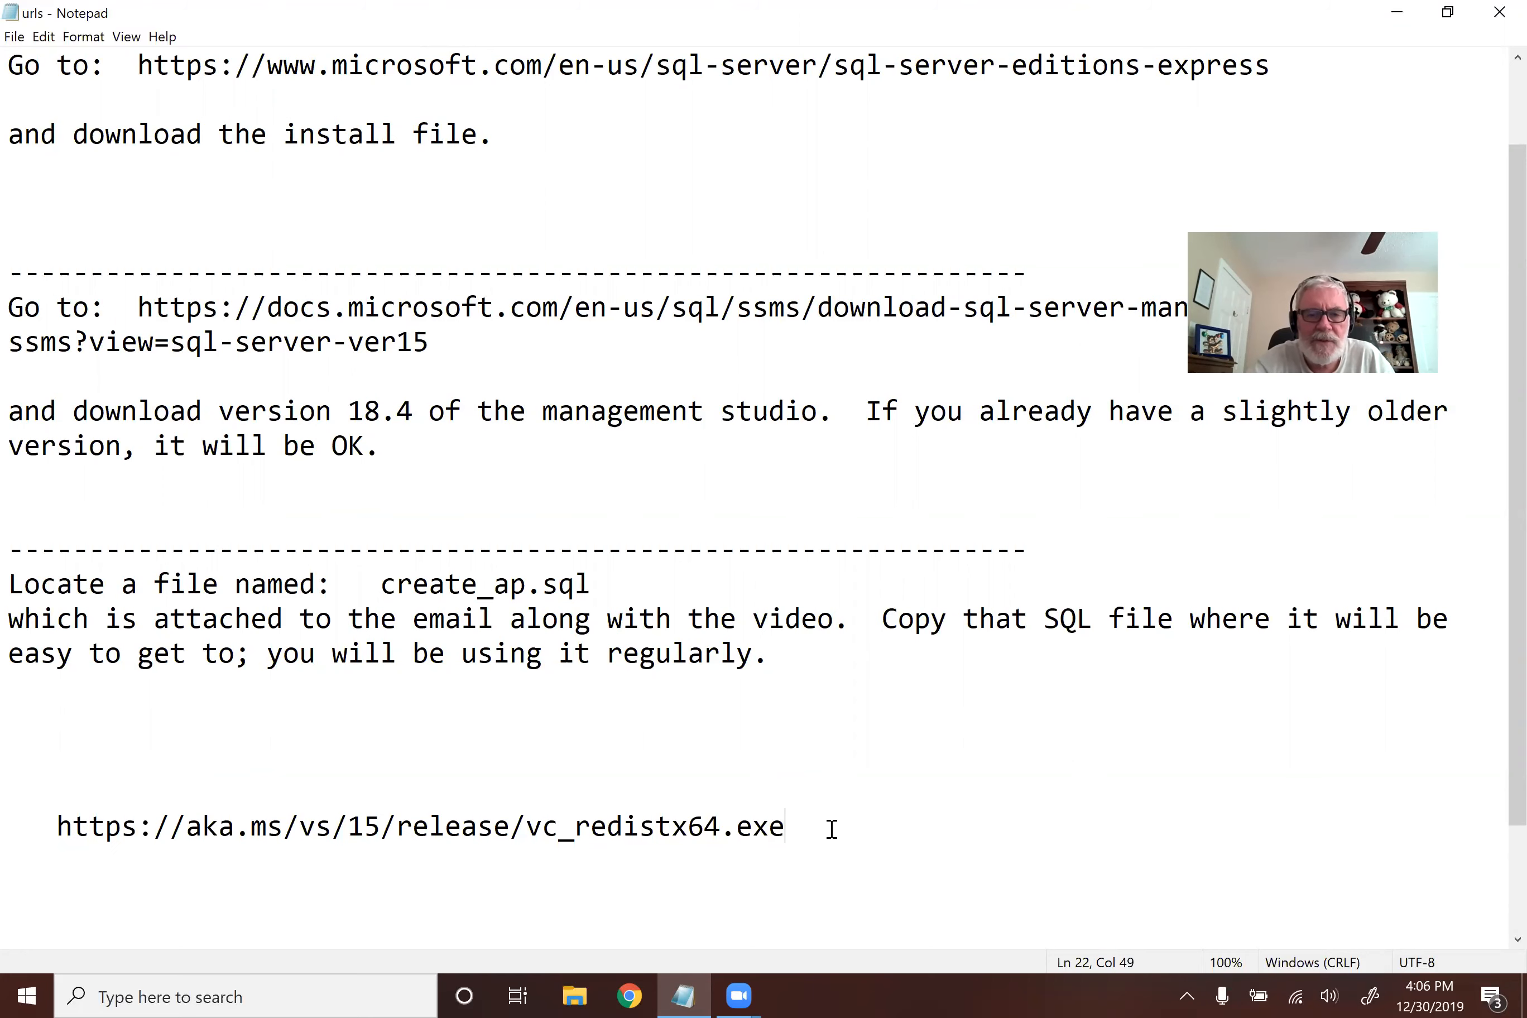
pyautogui.moveTo(526, 823); pyautogui.dragTo(787, 821)
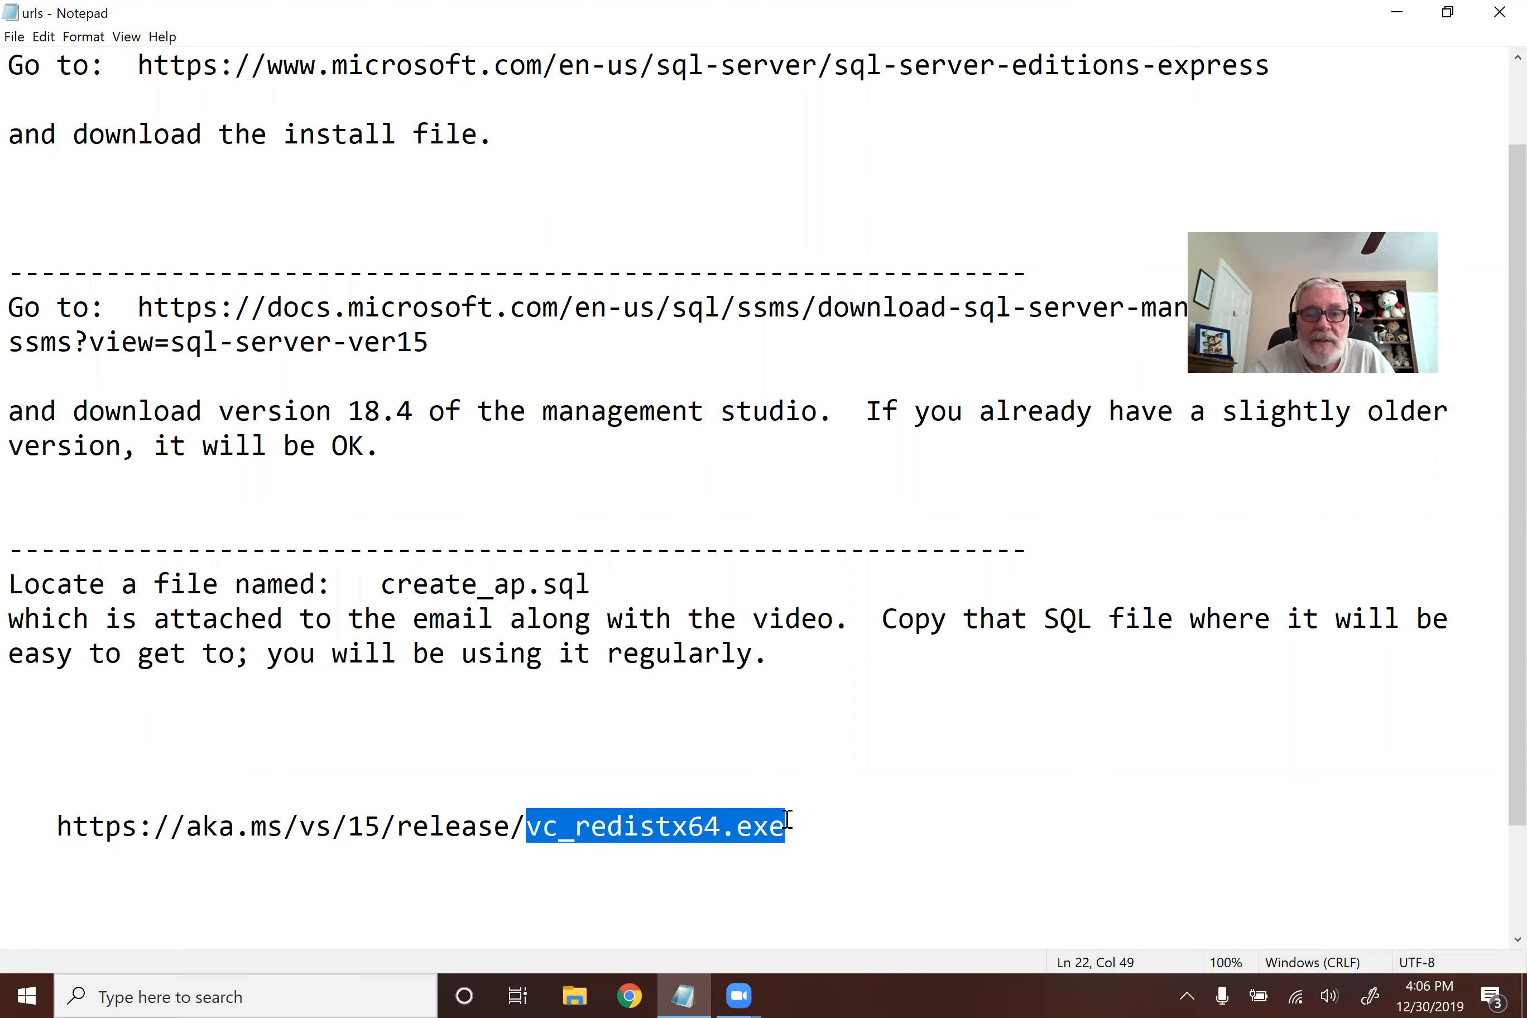
pyautogui.click(841, 829)
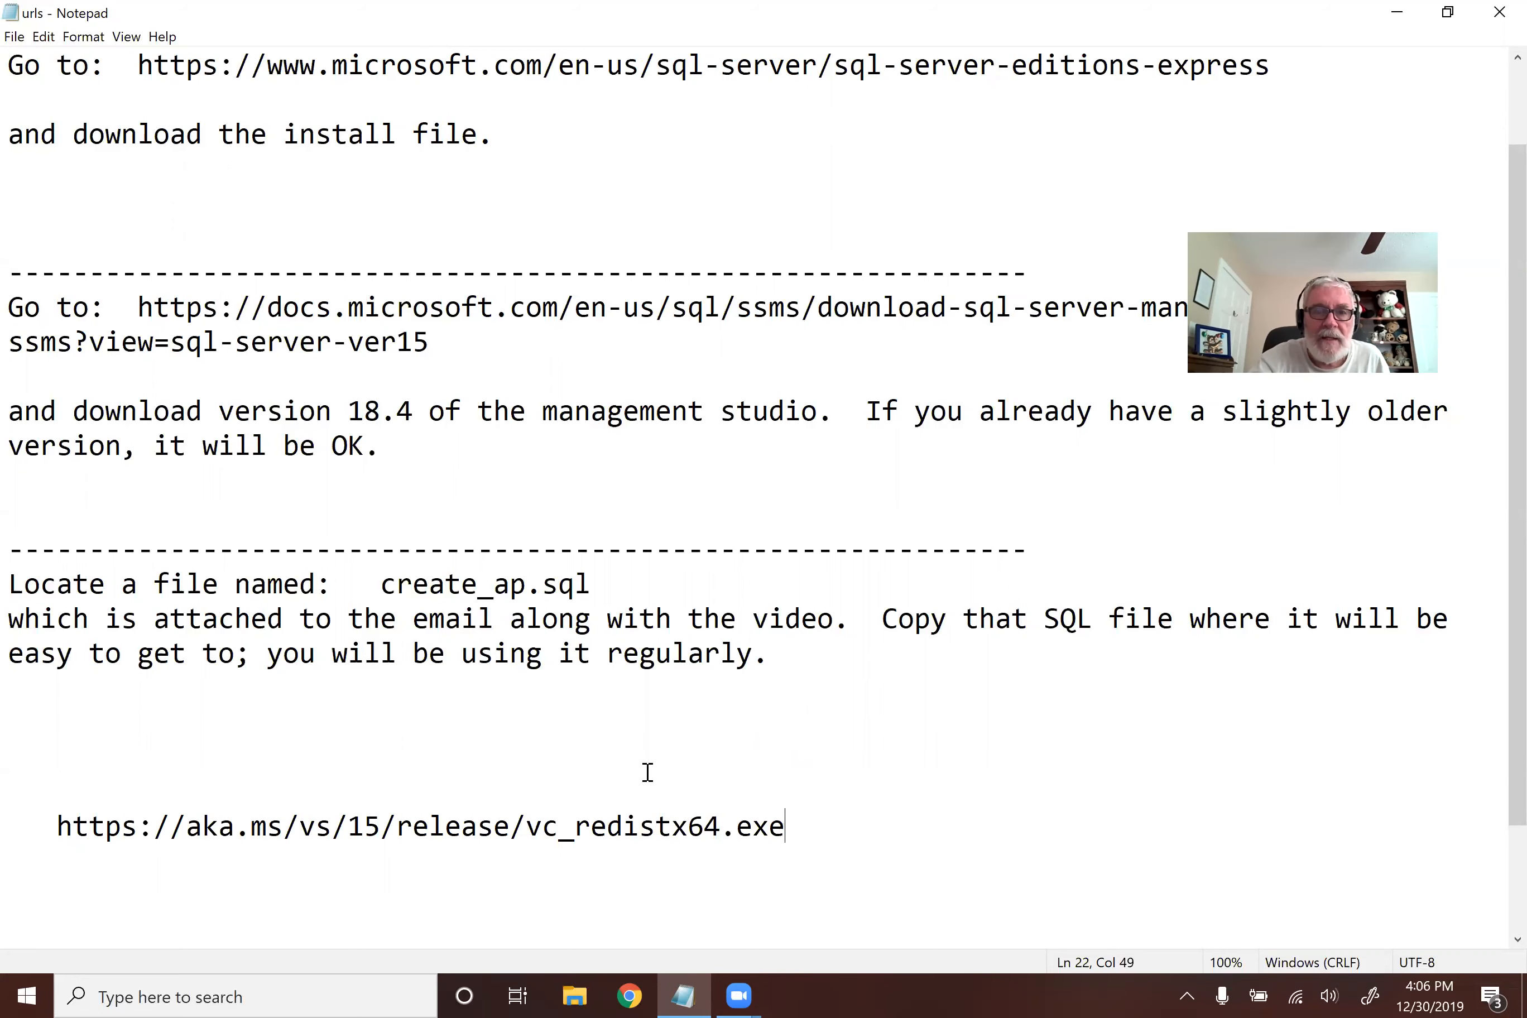
pyautogui.scroll(1, 647, 772)
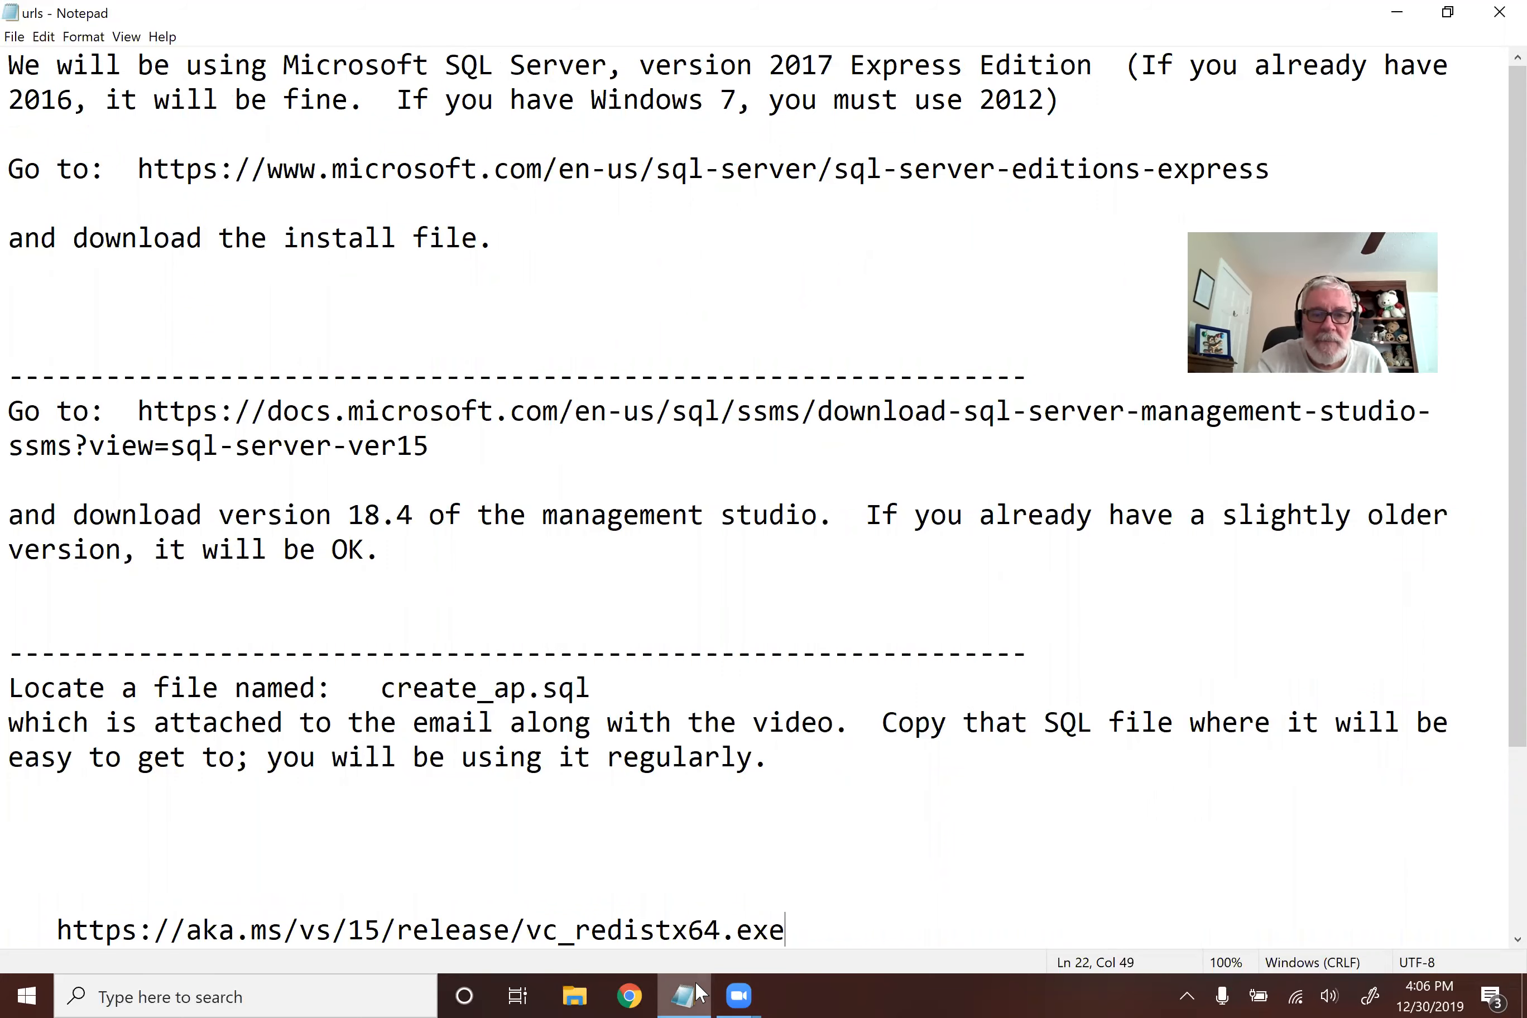
pyautogui.click(575, 995)
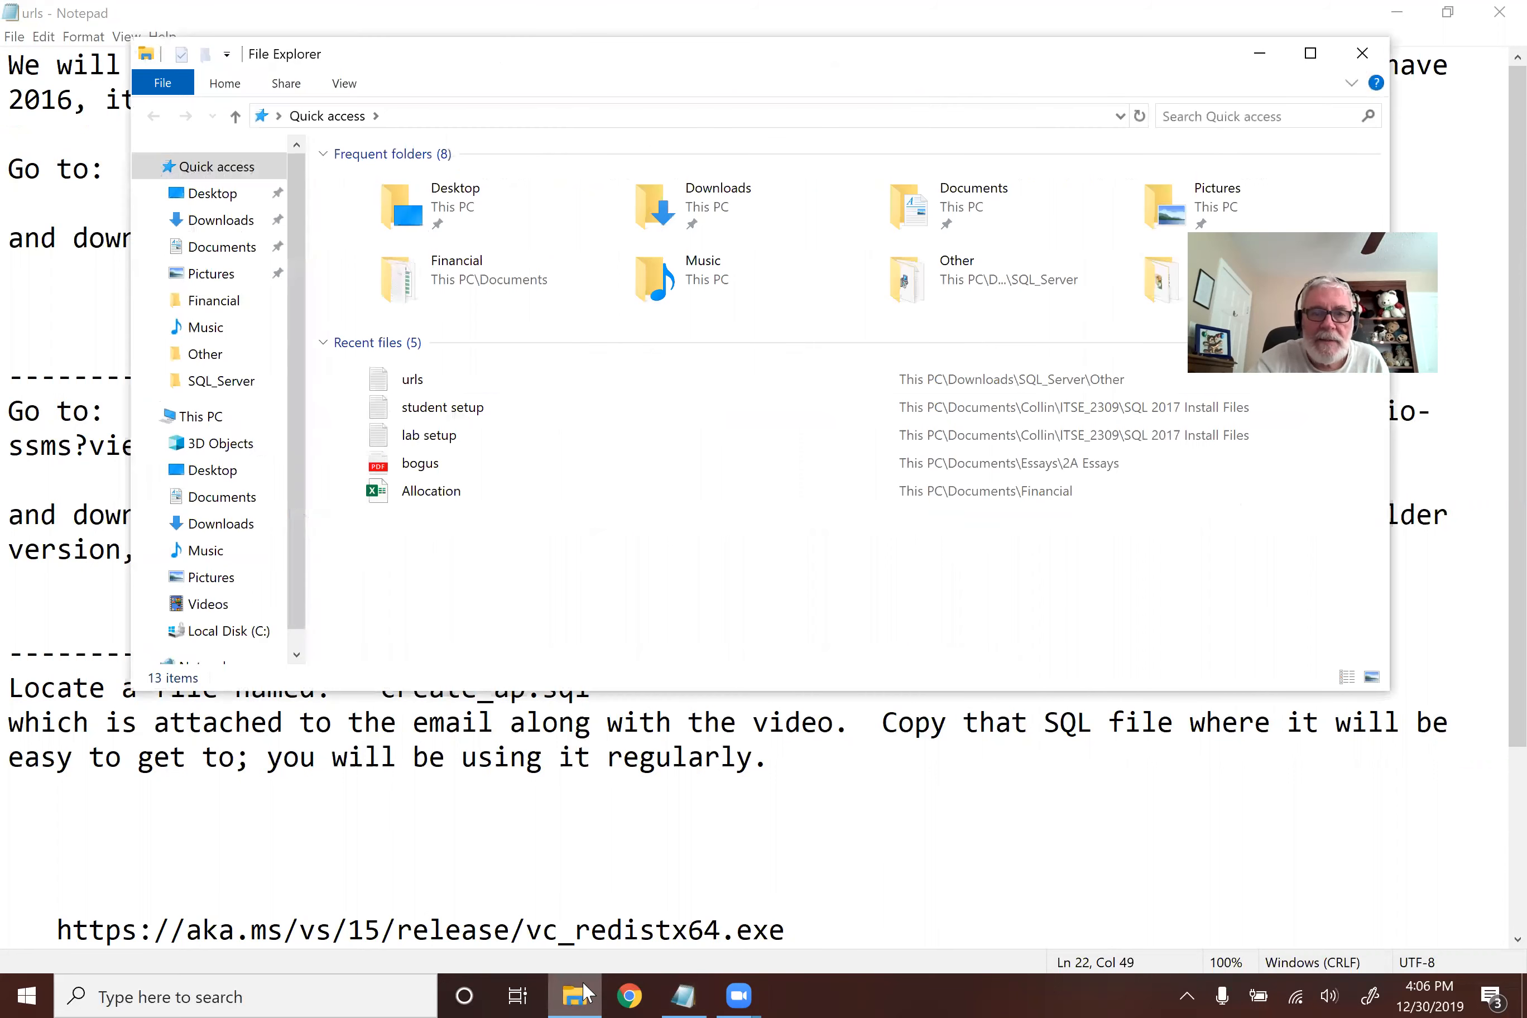
# Step: Open Downloads\SQL_Server and maximize the File Explorer window
pyautogui.click(748, 197)
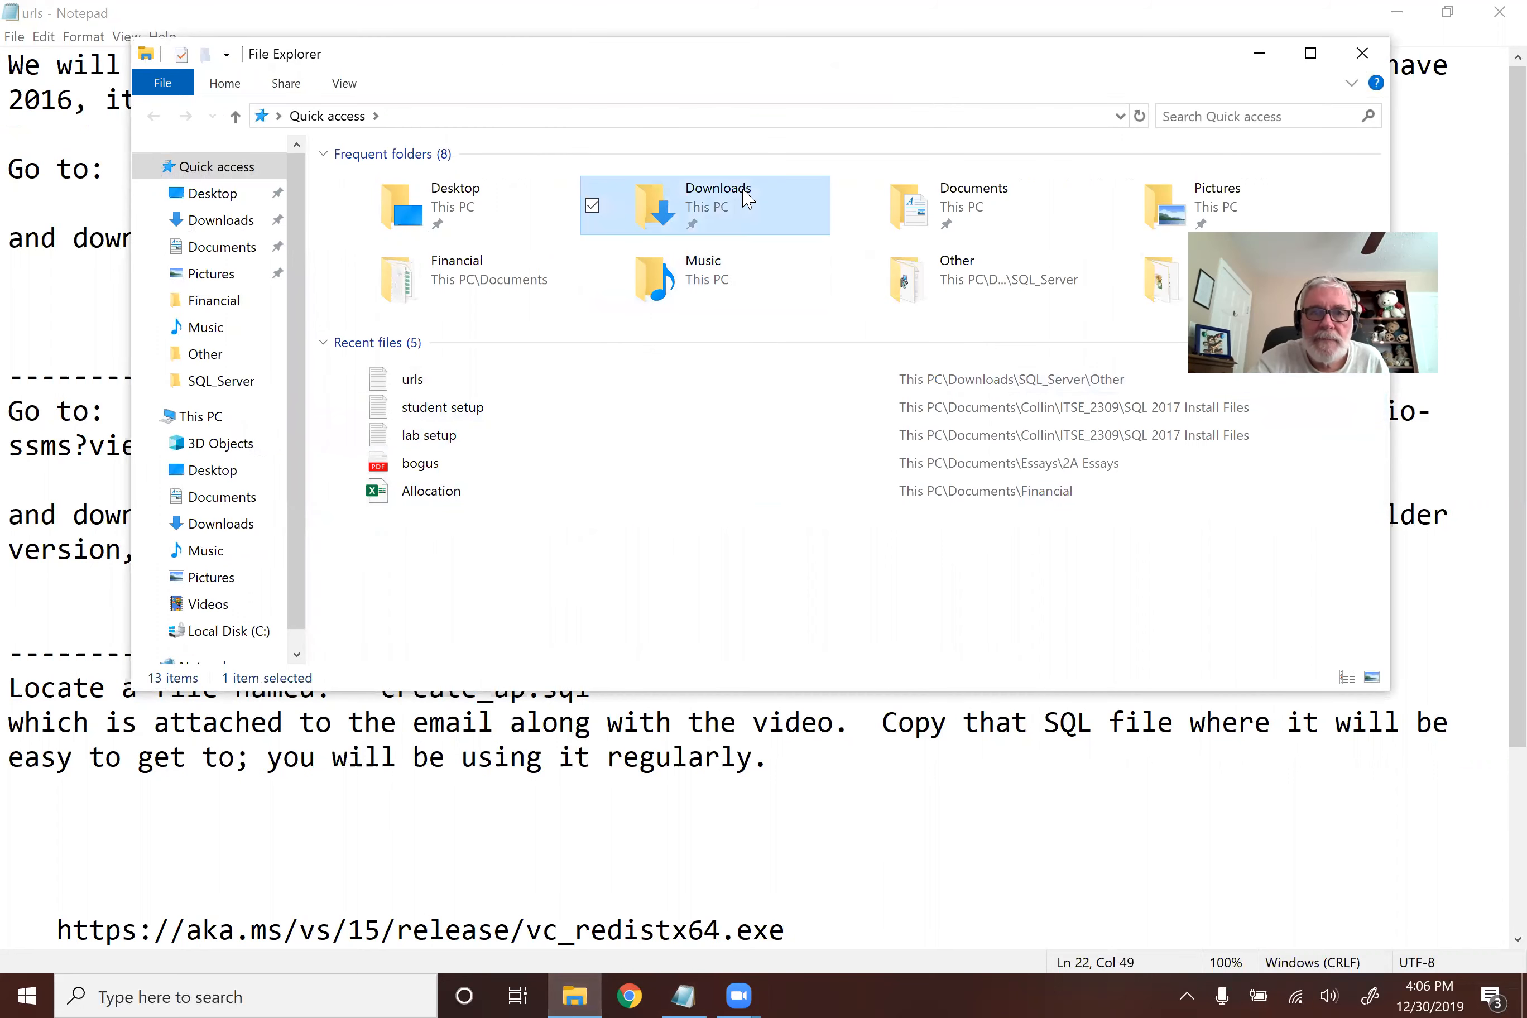
pyautogui.doubleClick(747, 197)
pyautogui.click(447, 217)
pyautogui.doubleClick(447, 216)
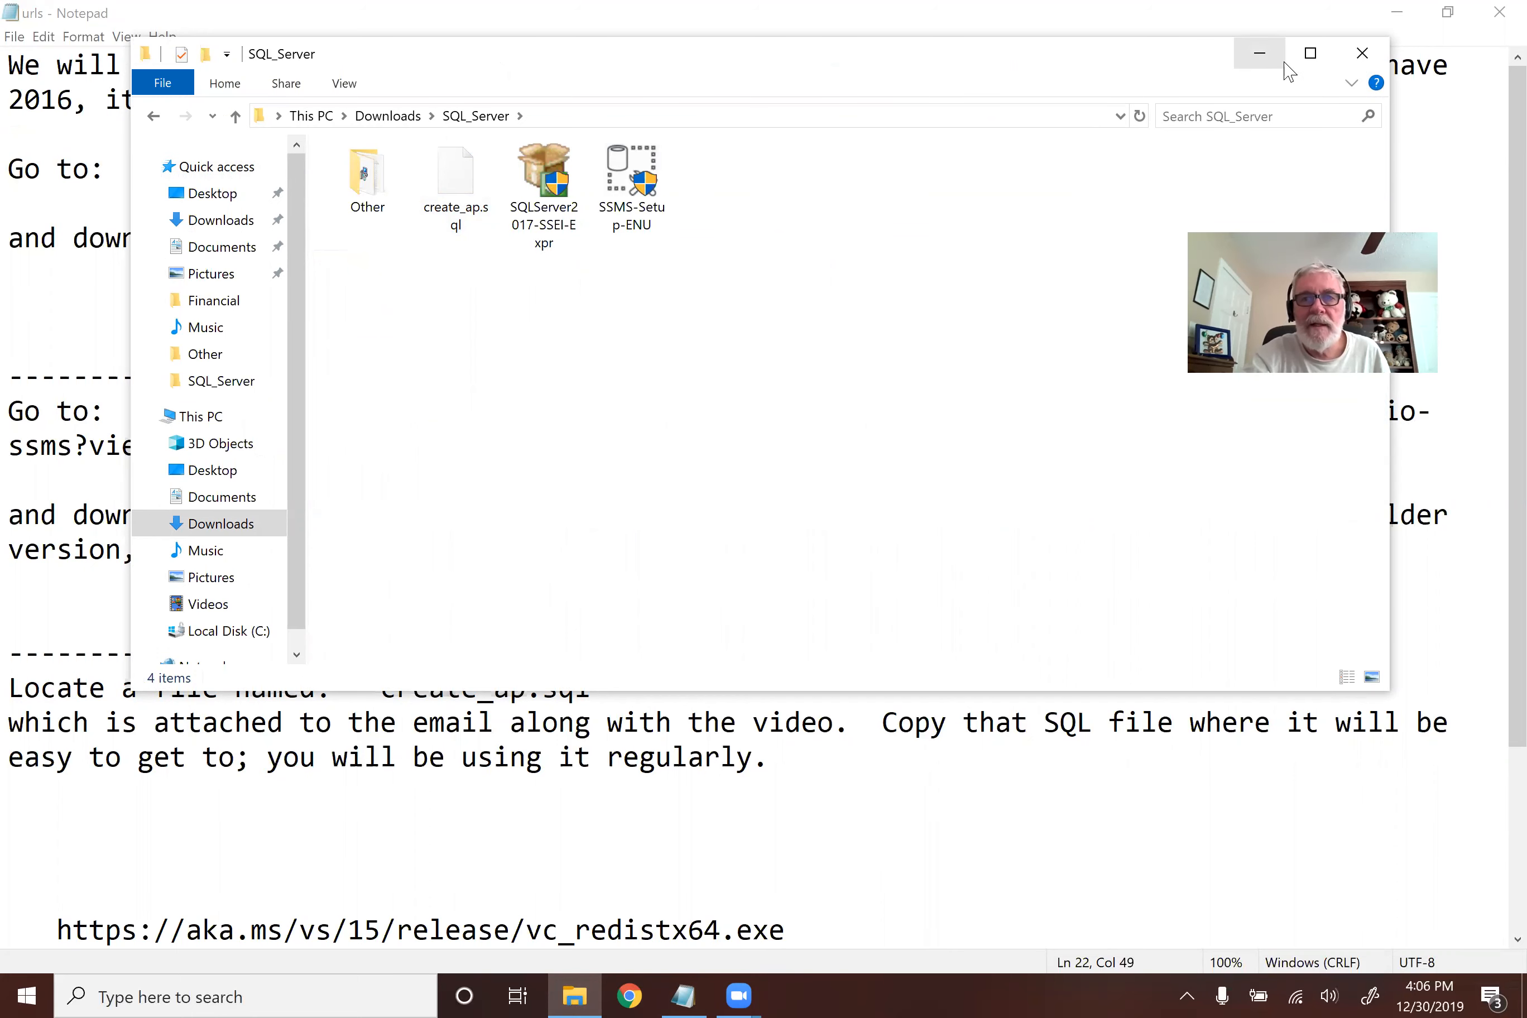
pyautogui.click(1309, 56)
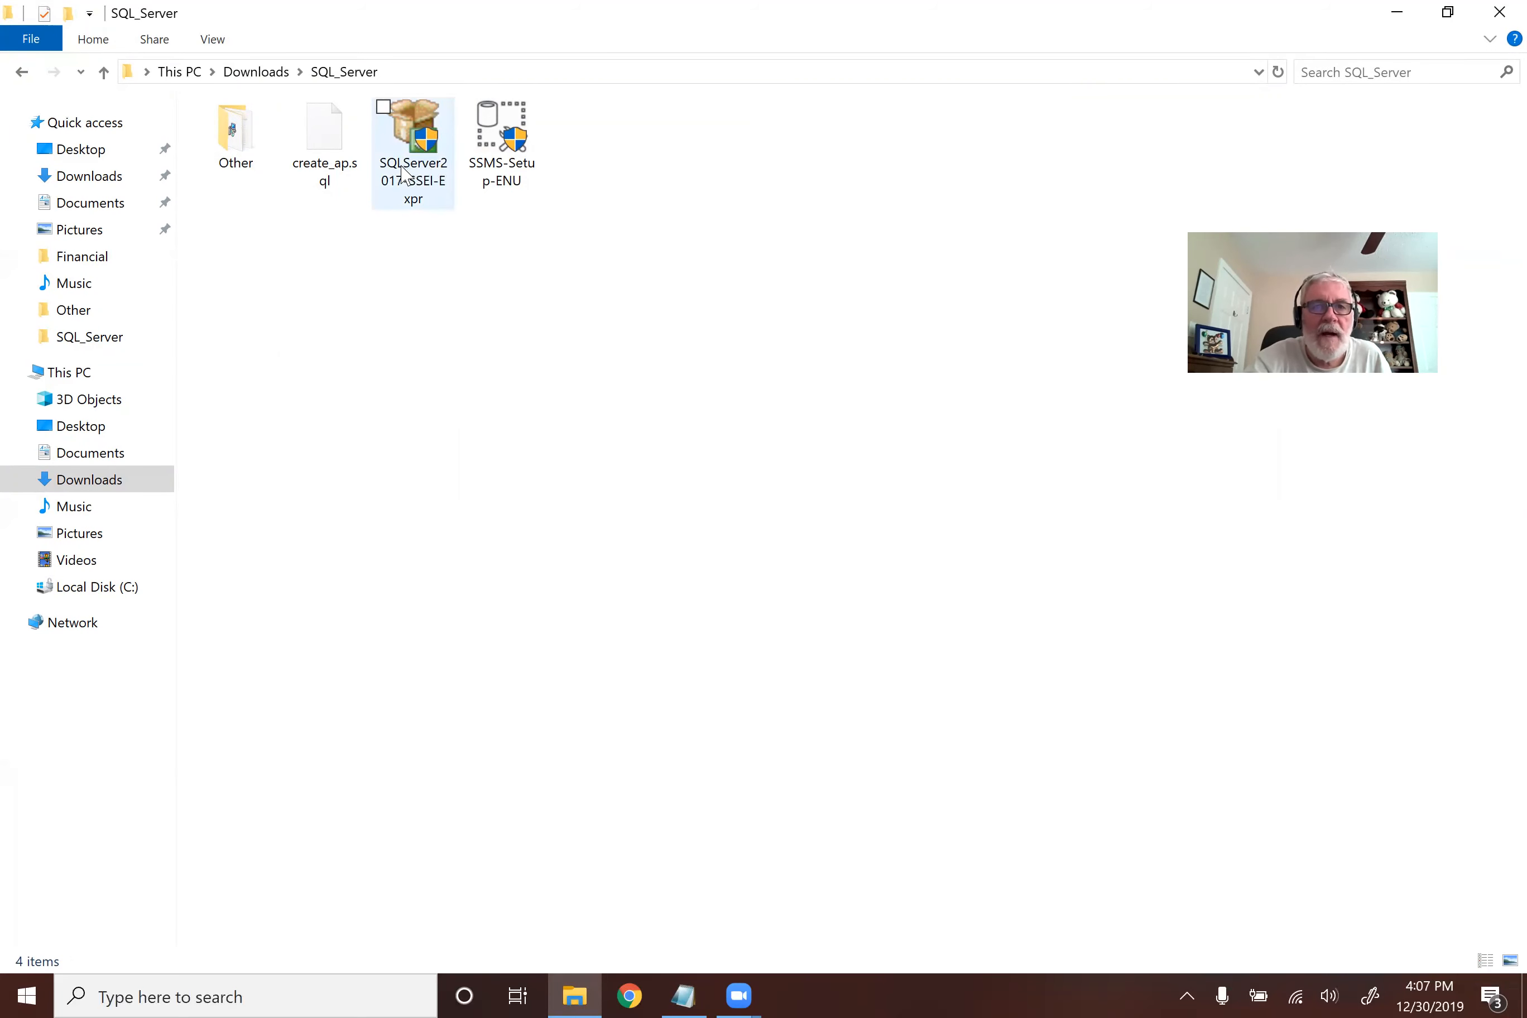
pyautogui.moveTo(433, 175)
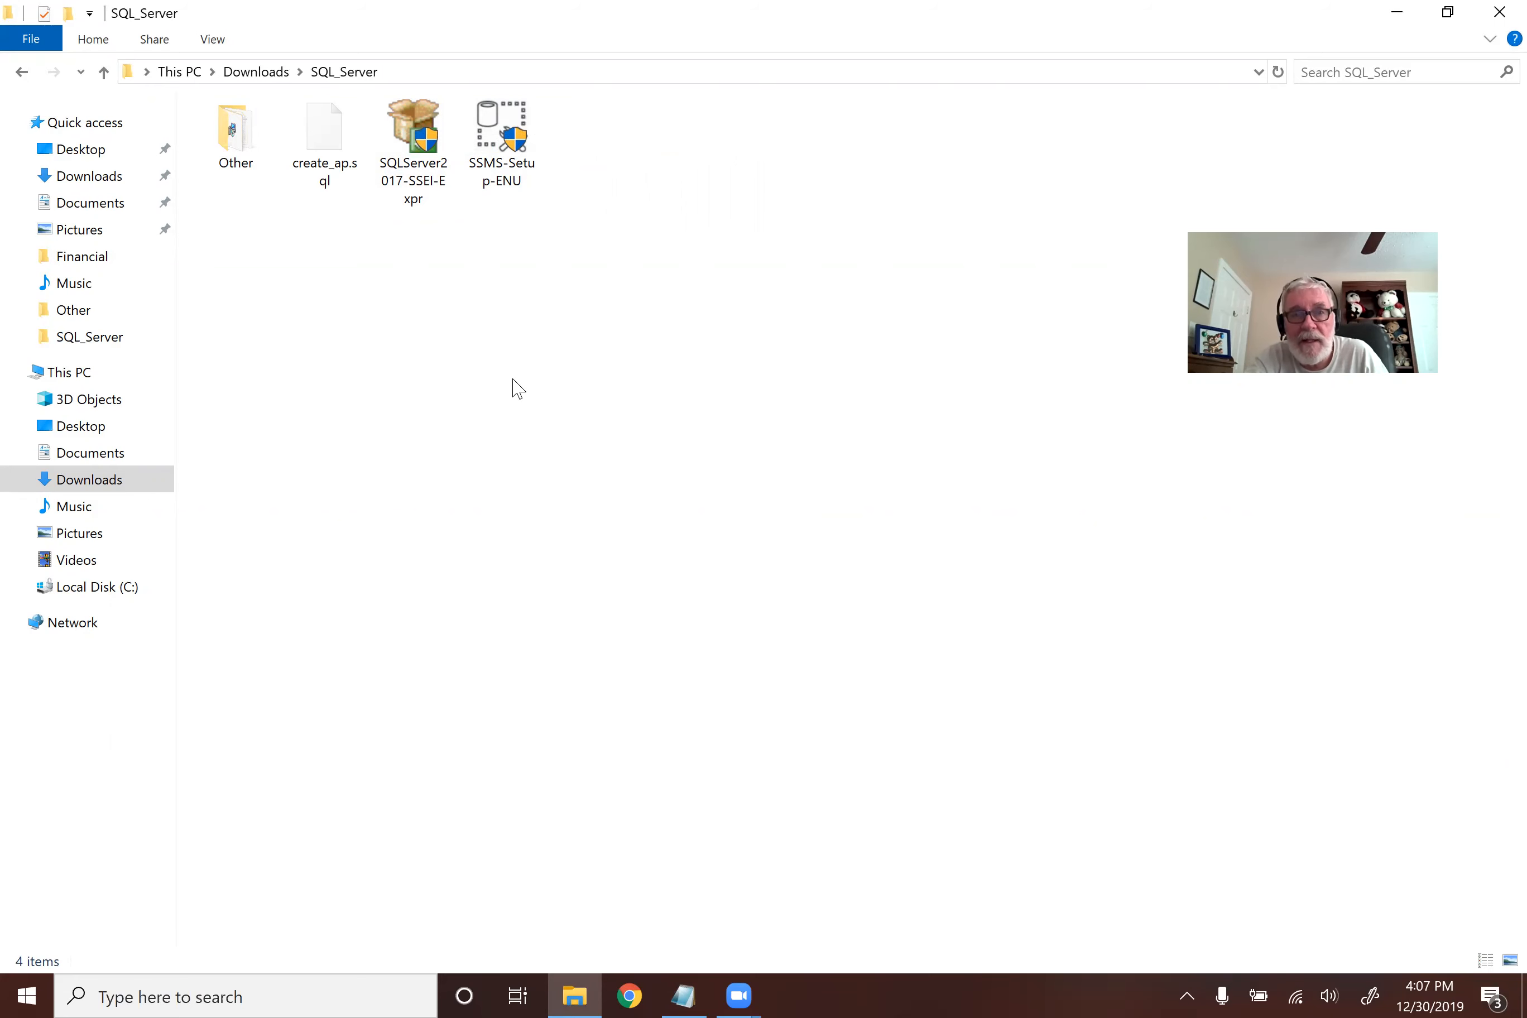
# Step: Run SQLServer2017-SSEI-Expr, choose the Basic installation type, and accept the license terms
pyautogui.click(416, 120)
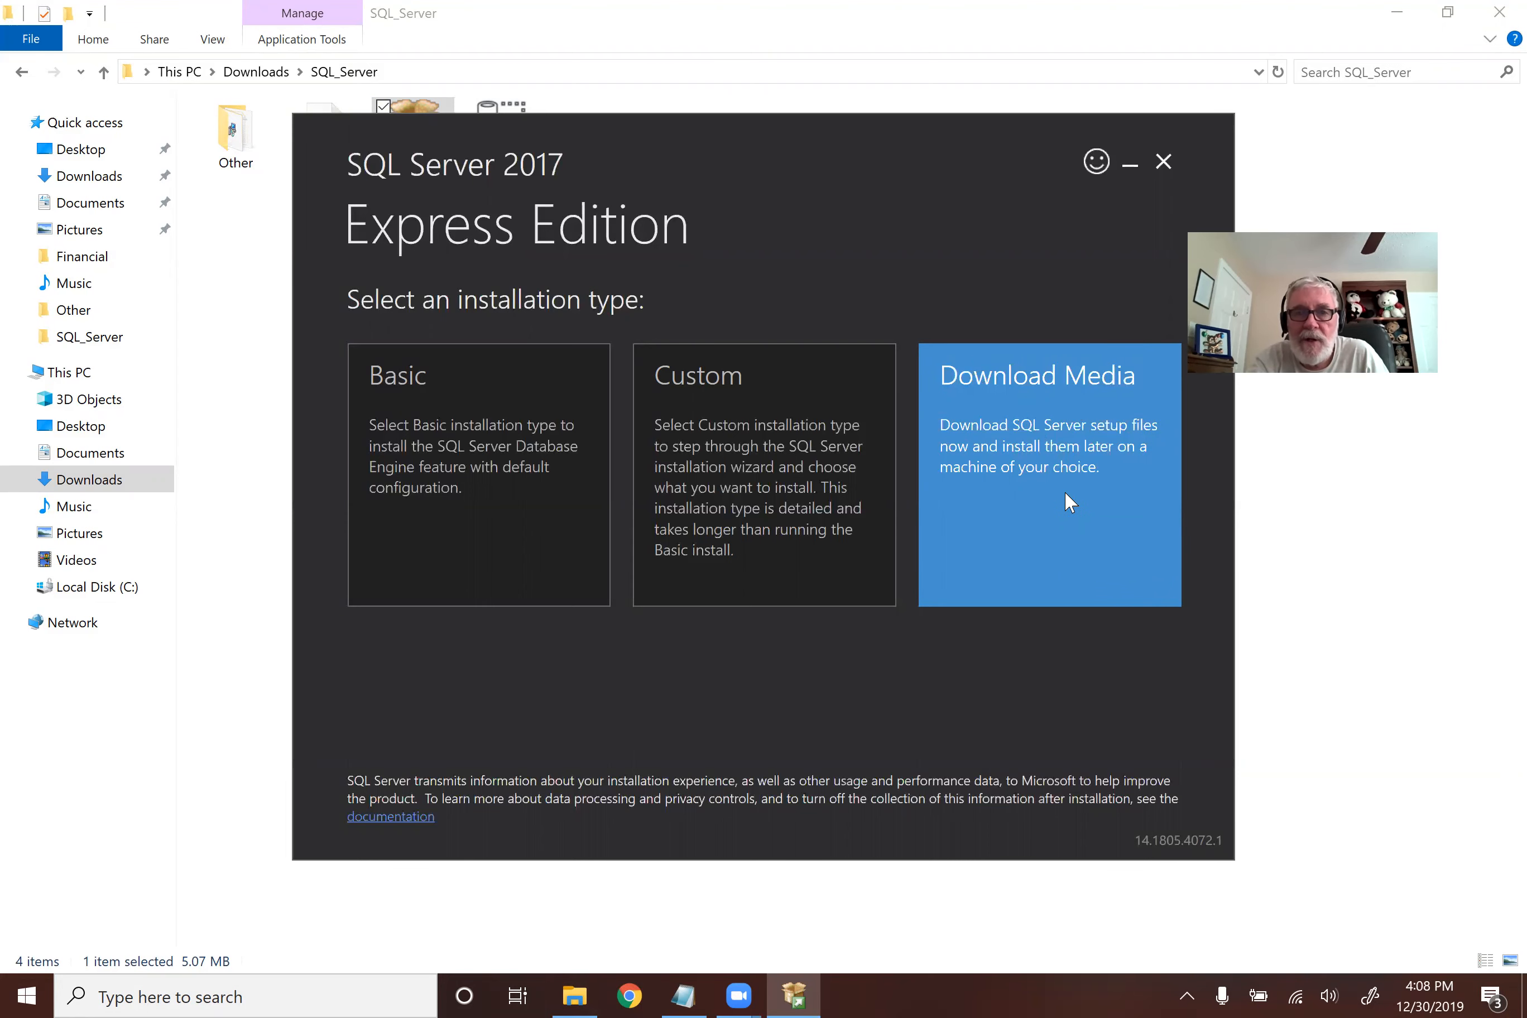
pyautogui.click(467, 444)
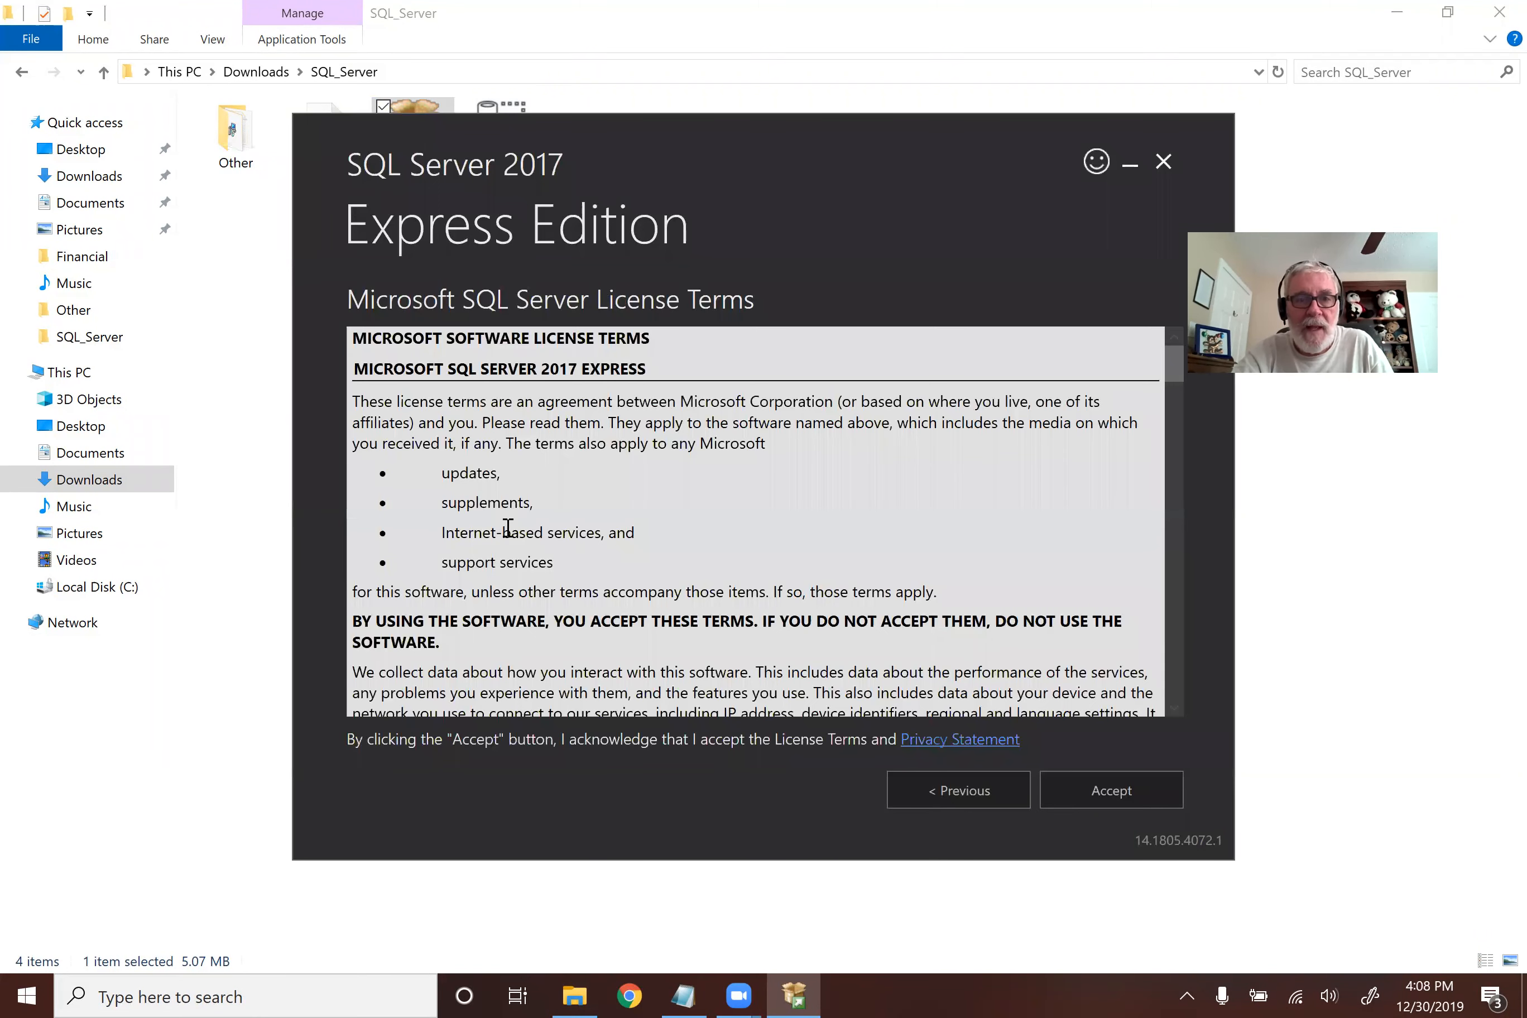
pyautogui.click(1119, 798)
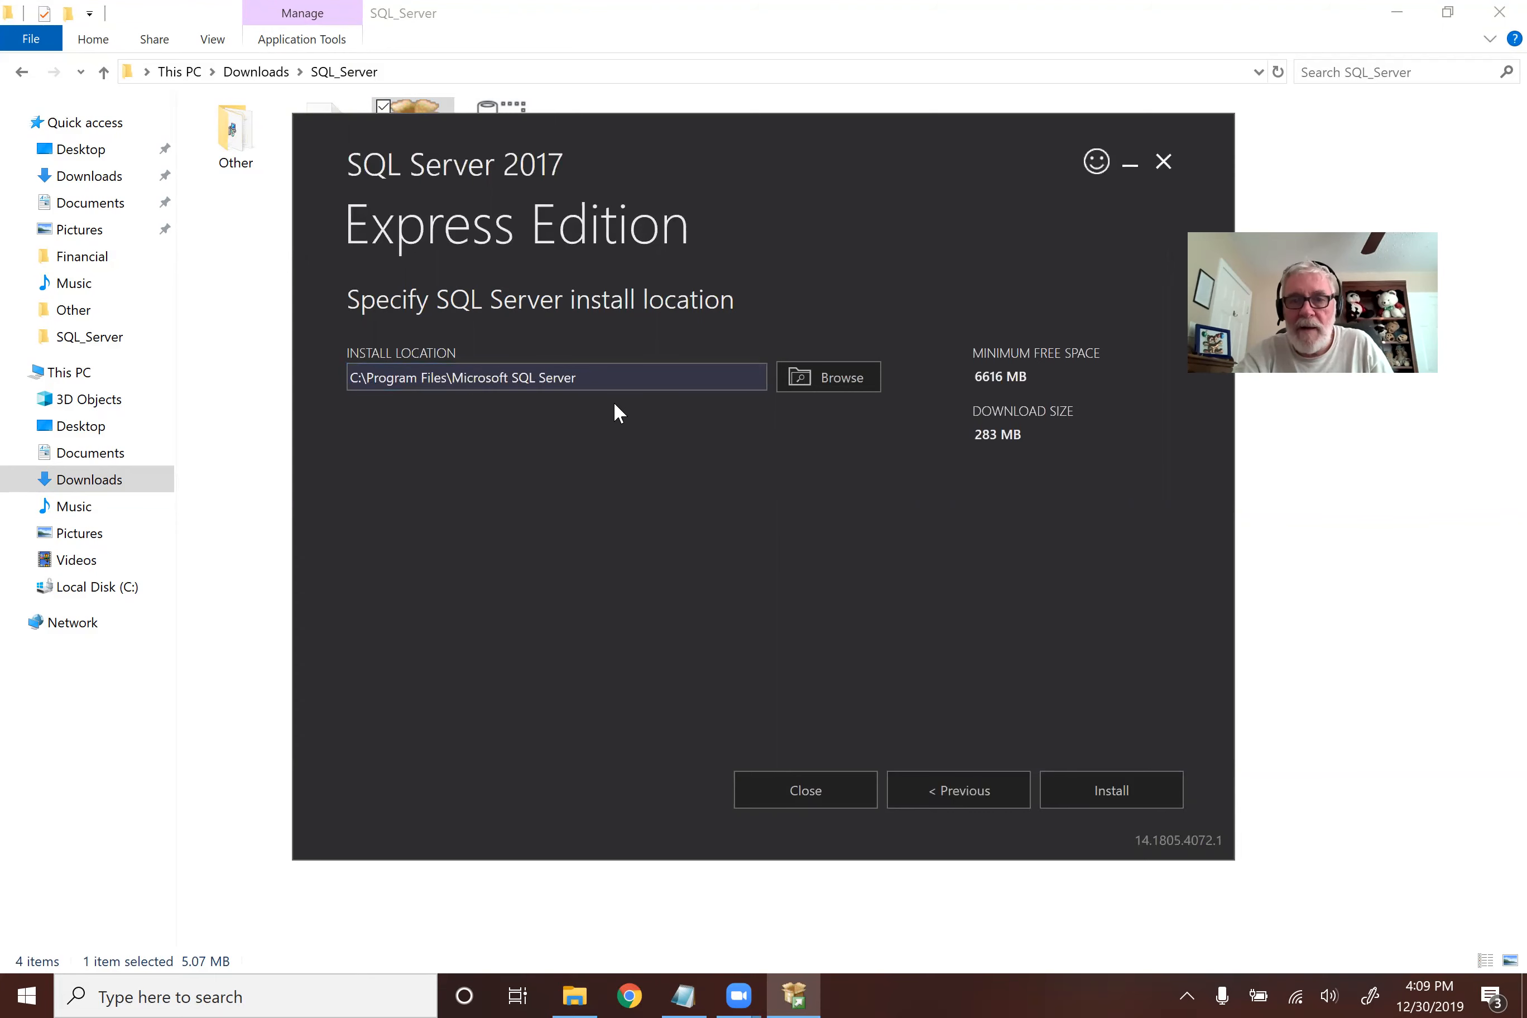
# Step: Install SQL Server Express to the default C:\Program Files\Microsoft SQL Server location
pyautogui.click(1125, 792)
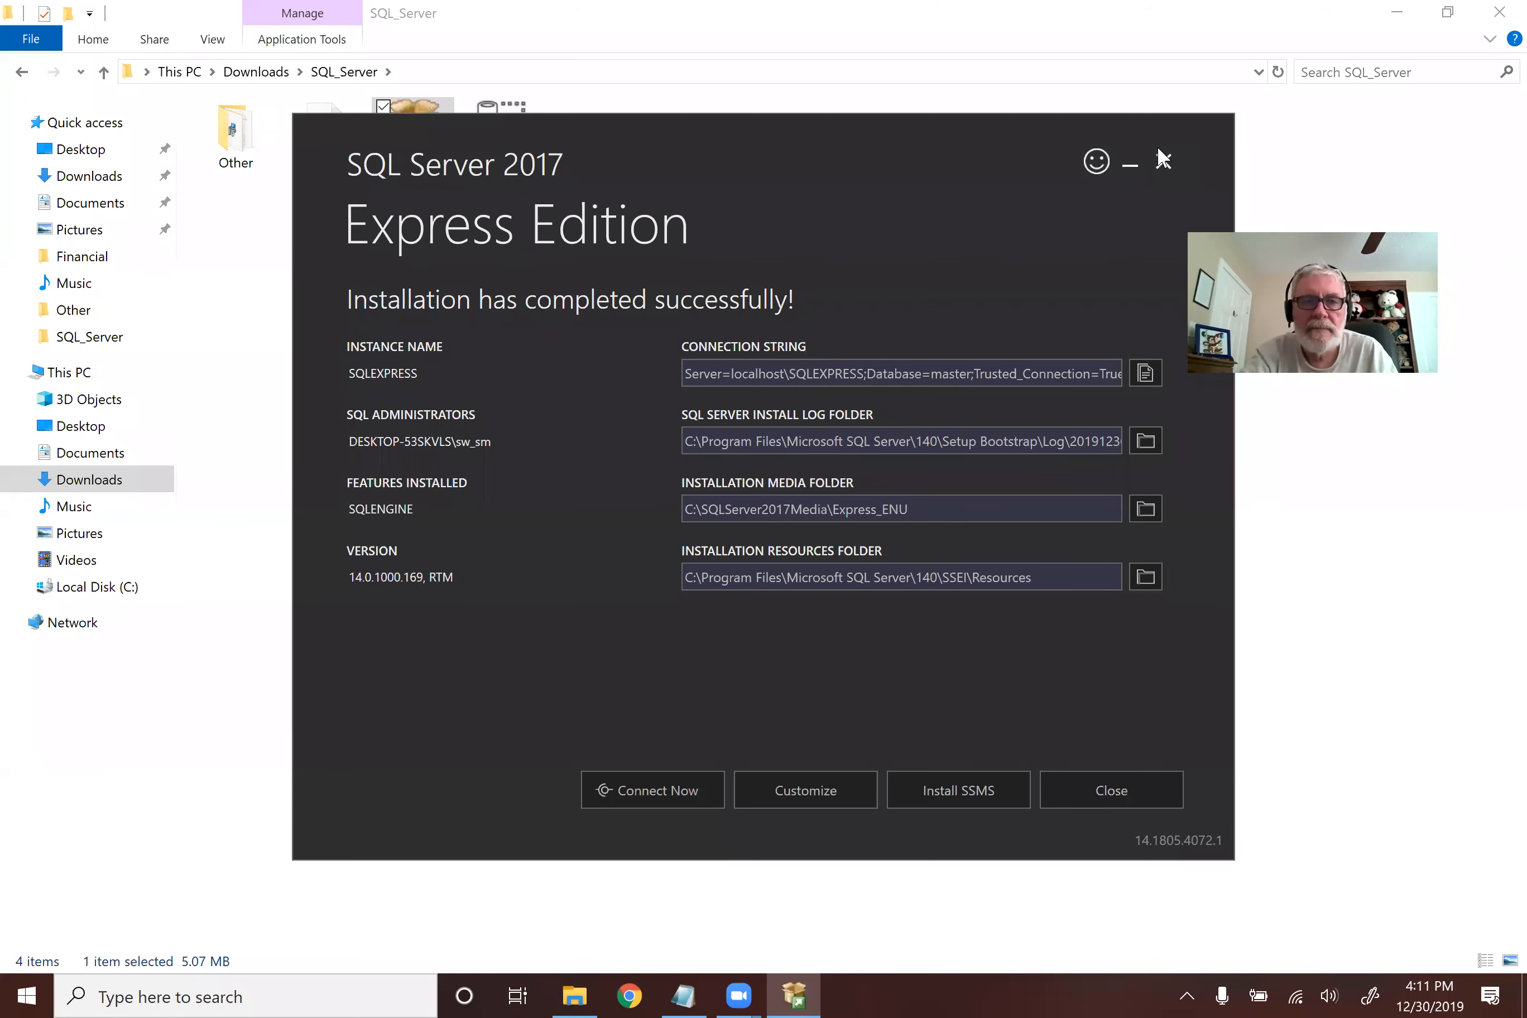
# Step: Cancel the first exit attempt and bring the finished installer window back to the front
pyautogui.click(1163, 157)
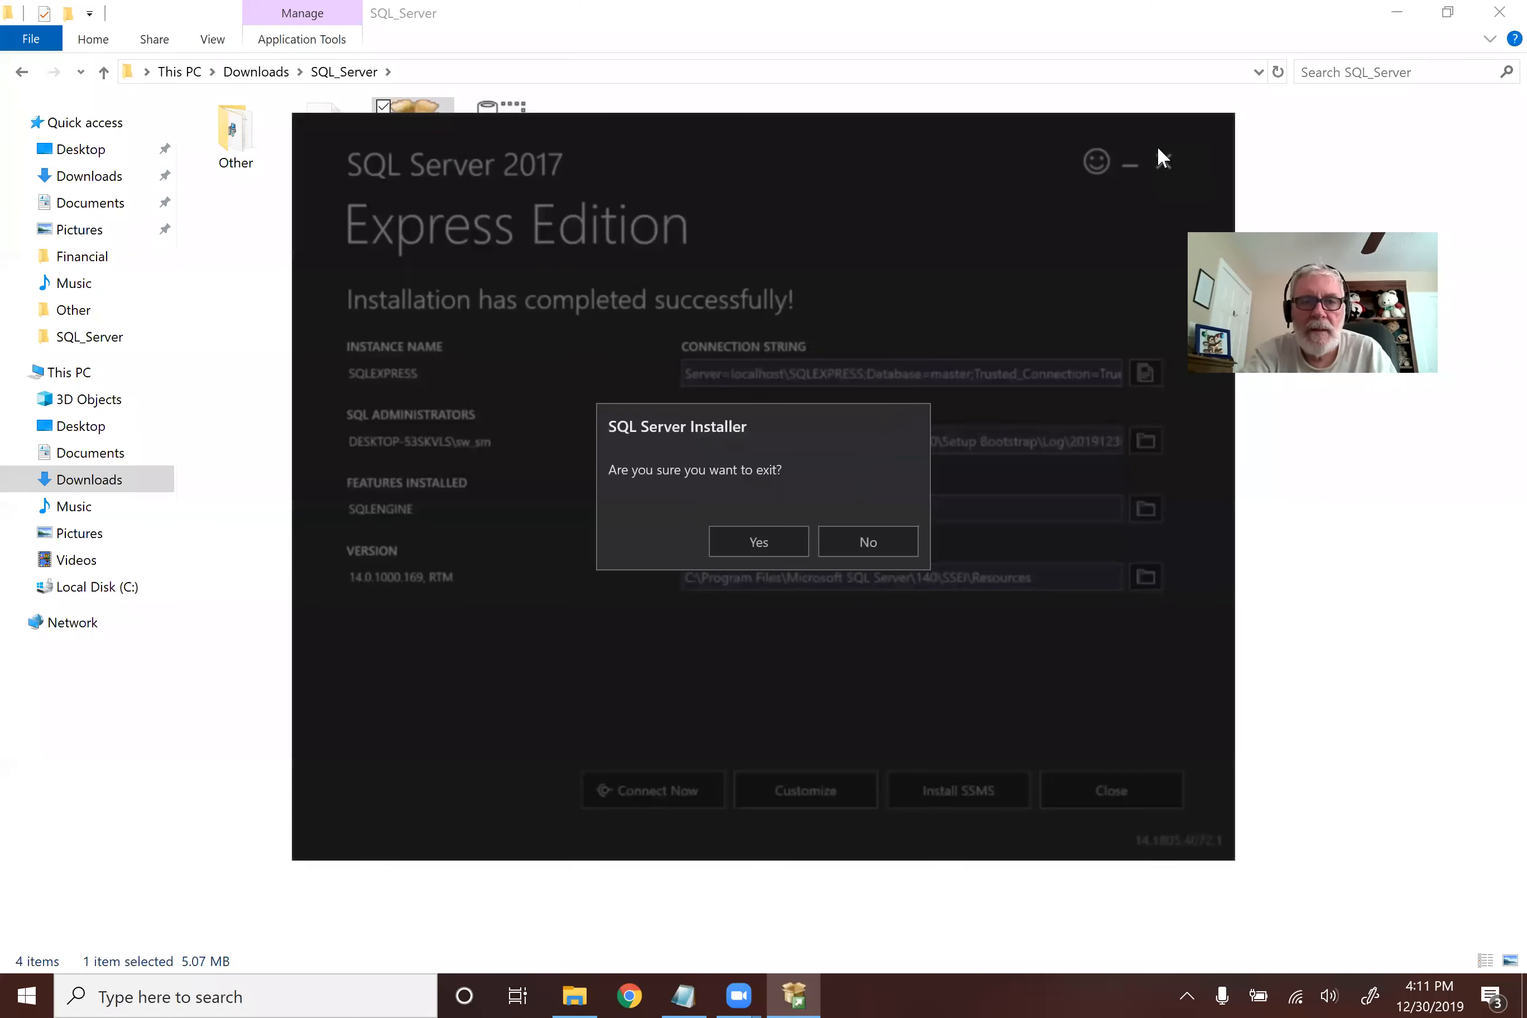
pyautogui.click(888, 543)
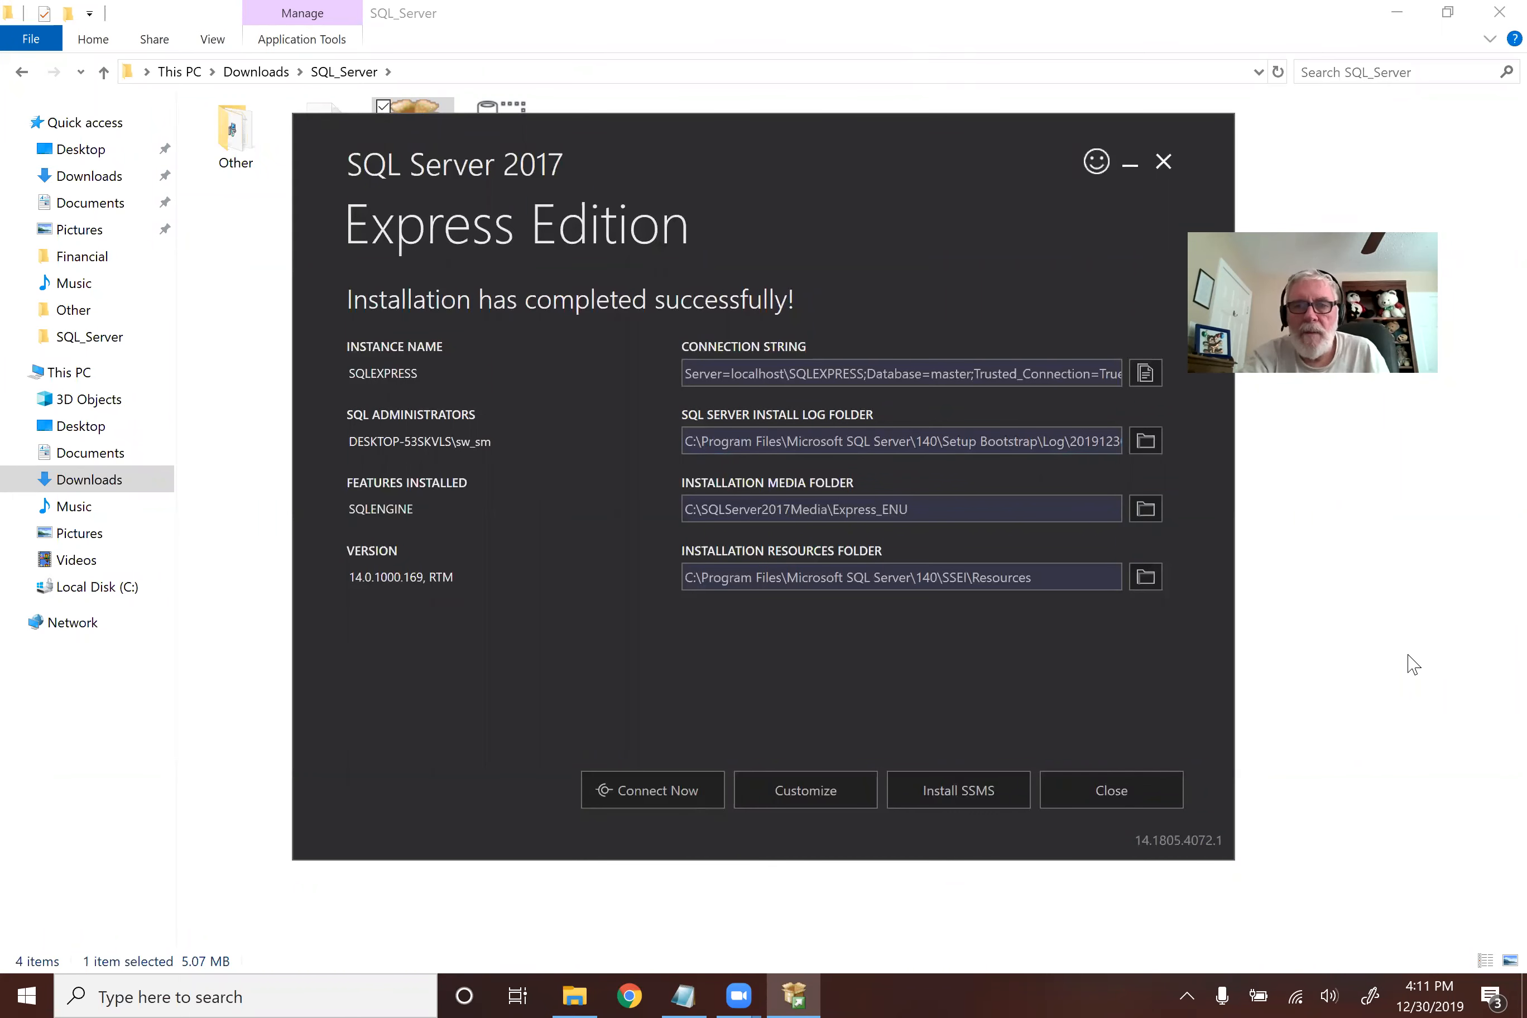
pyautogui.click(786, 994)
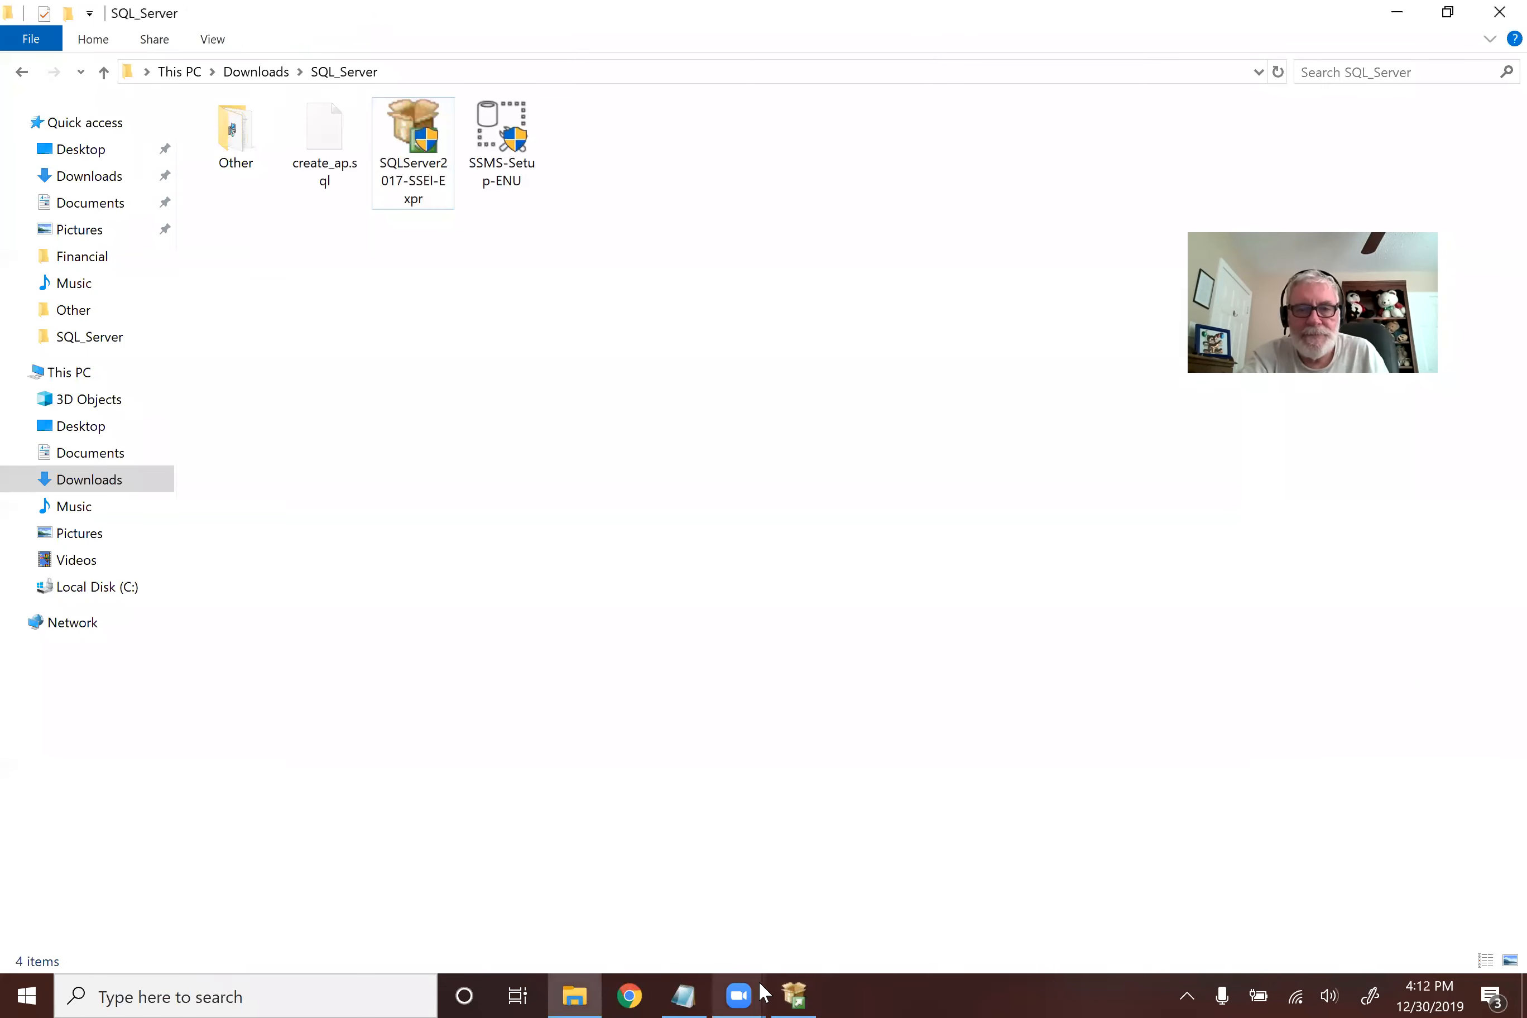
pyautogui.click(792, 995)
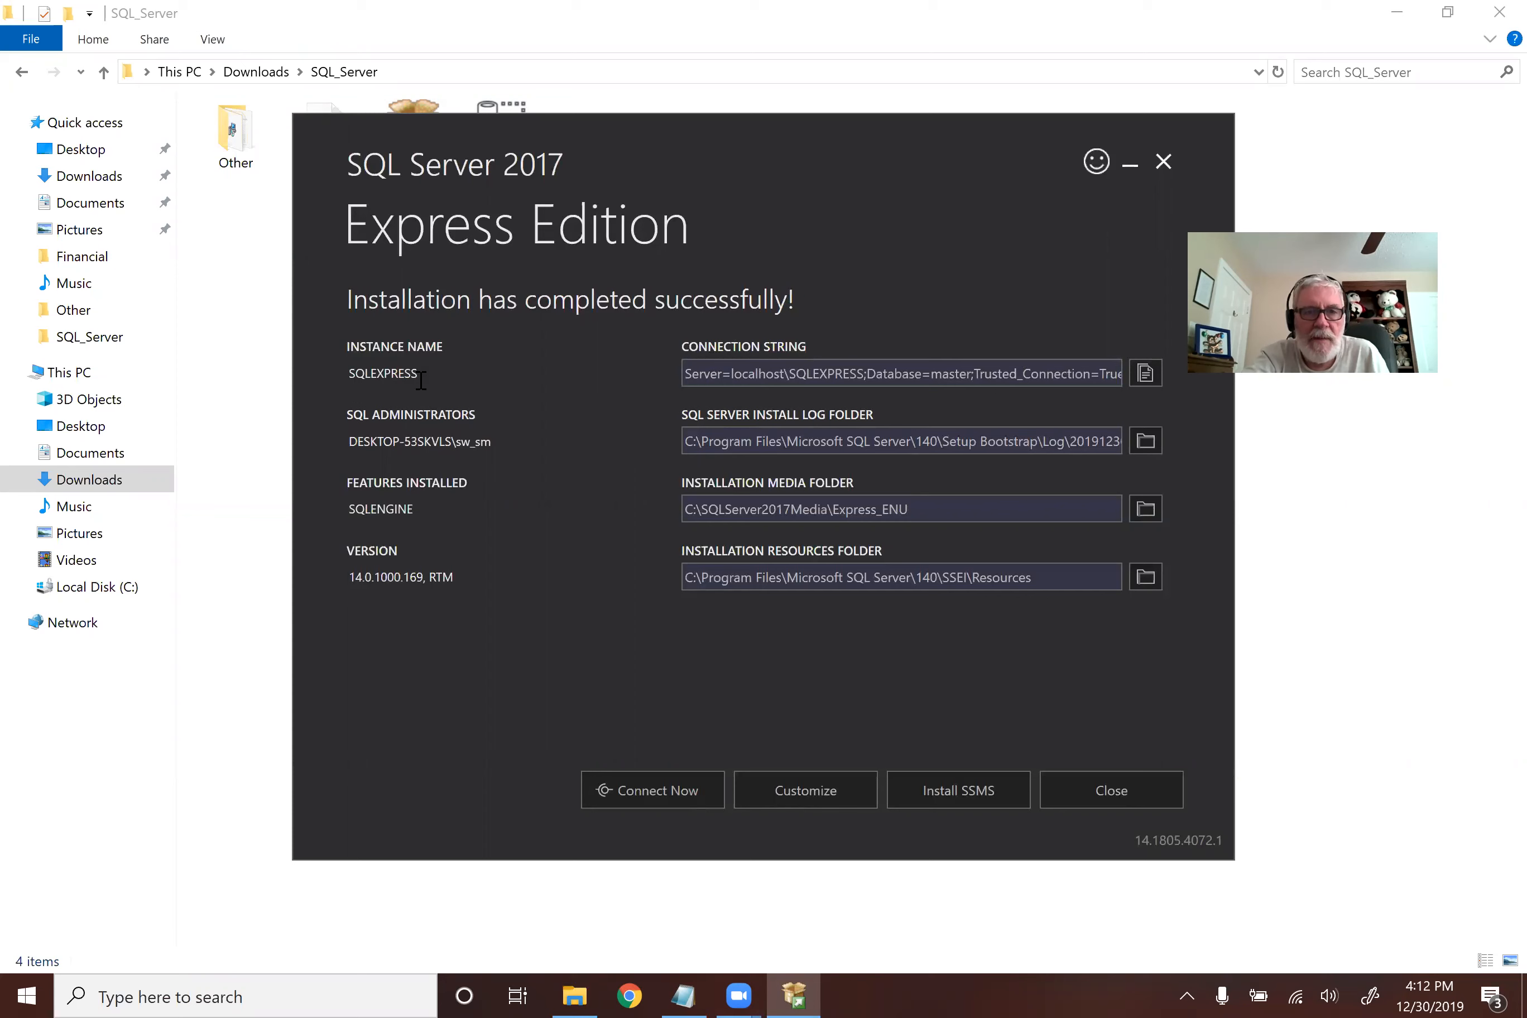
# Step: Check instance SQLEXPRESS, the SQL administrators account and connection string, then close the installer
pyautogui.moveTo(423, 380); pyautogui.dragTo(334, 390)
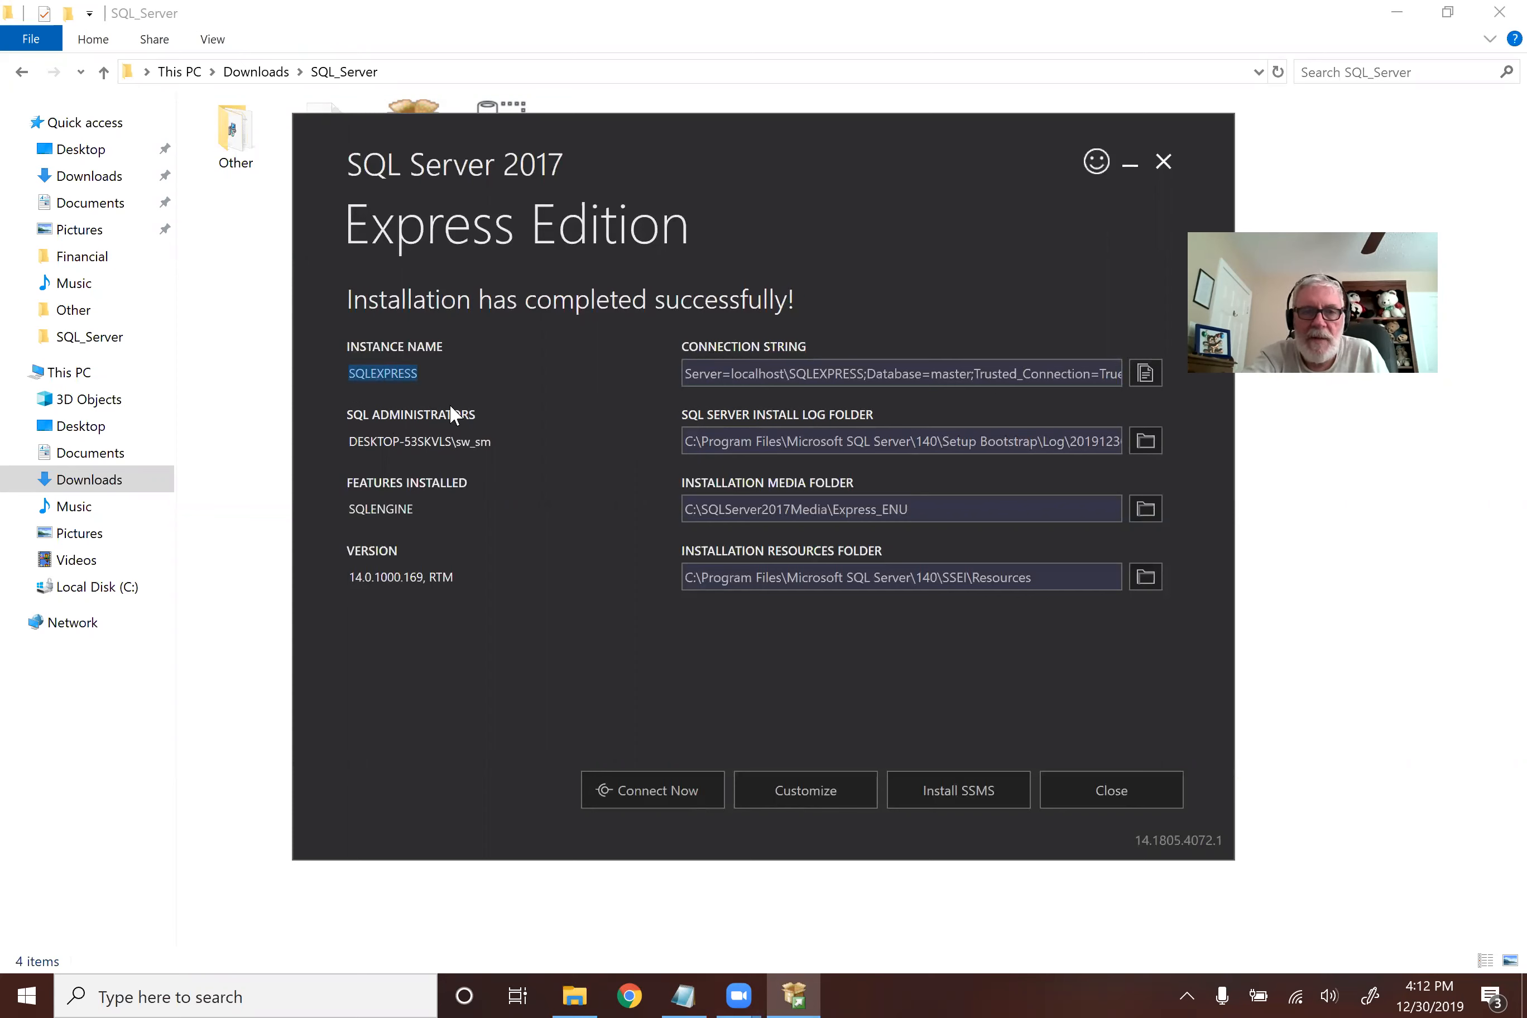
pyautogui.click(468, 380)
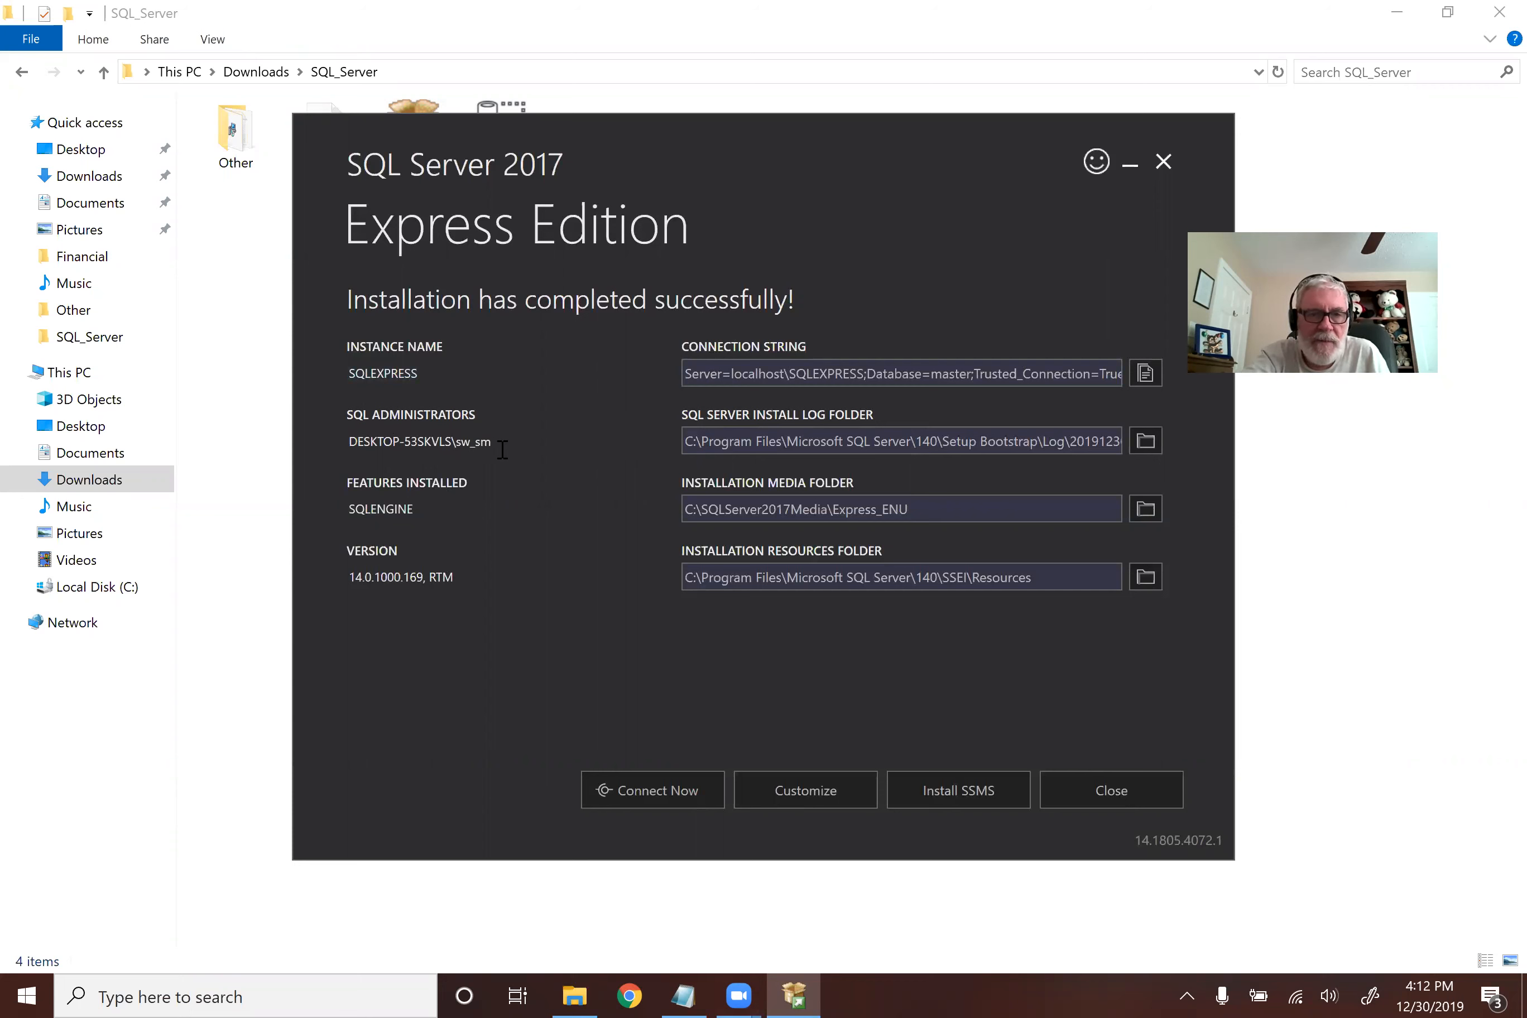
pyautogui.moveTo(507, 441); pyautogui.dragTo(375, 429)
pyautogui.click(538, 440)
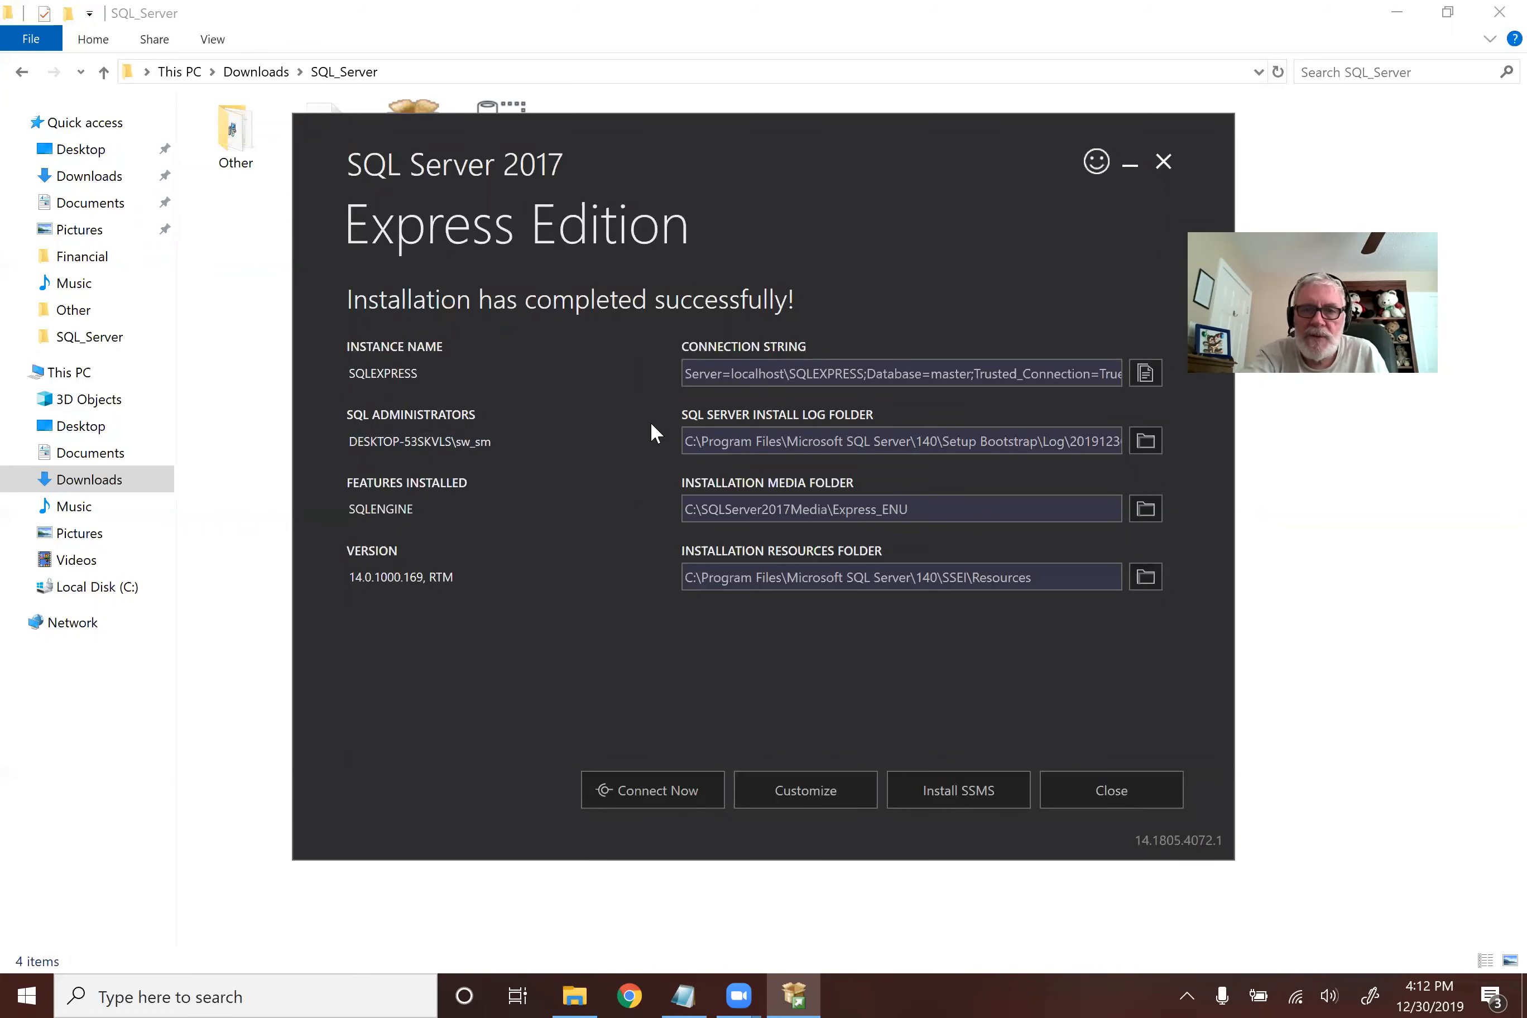
pyautogui.click(976, 383)
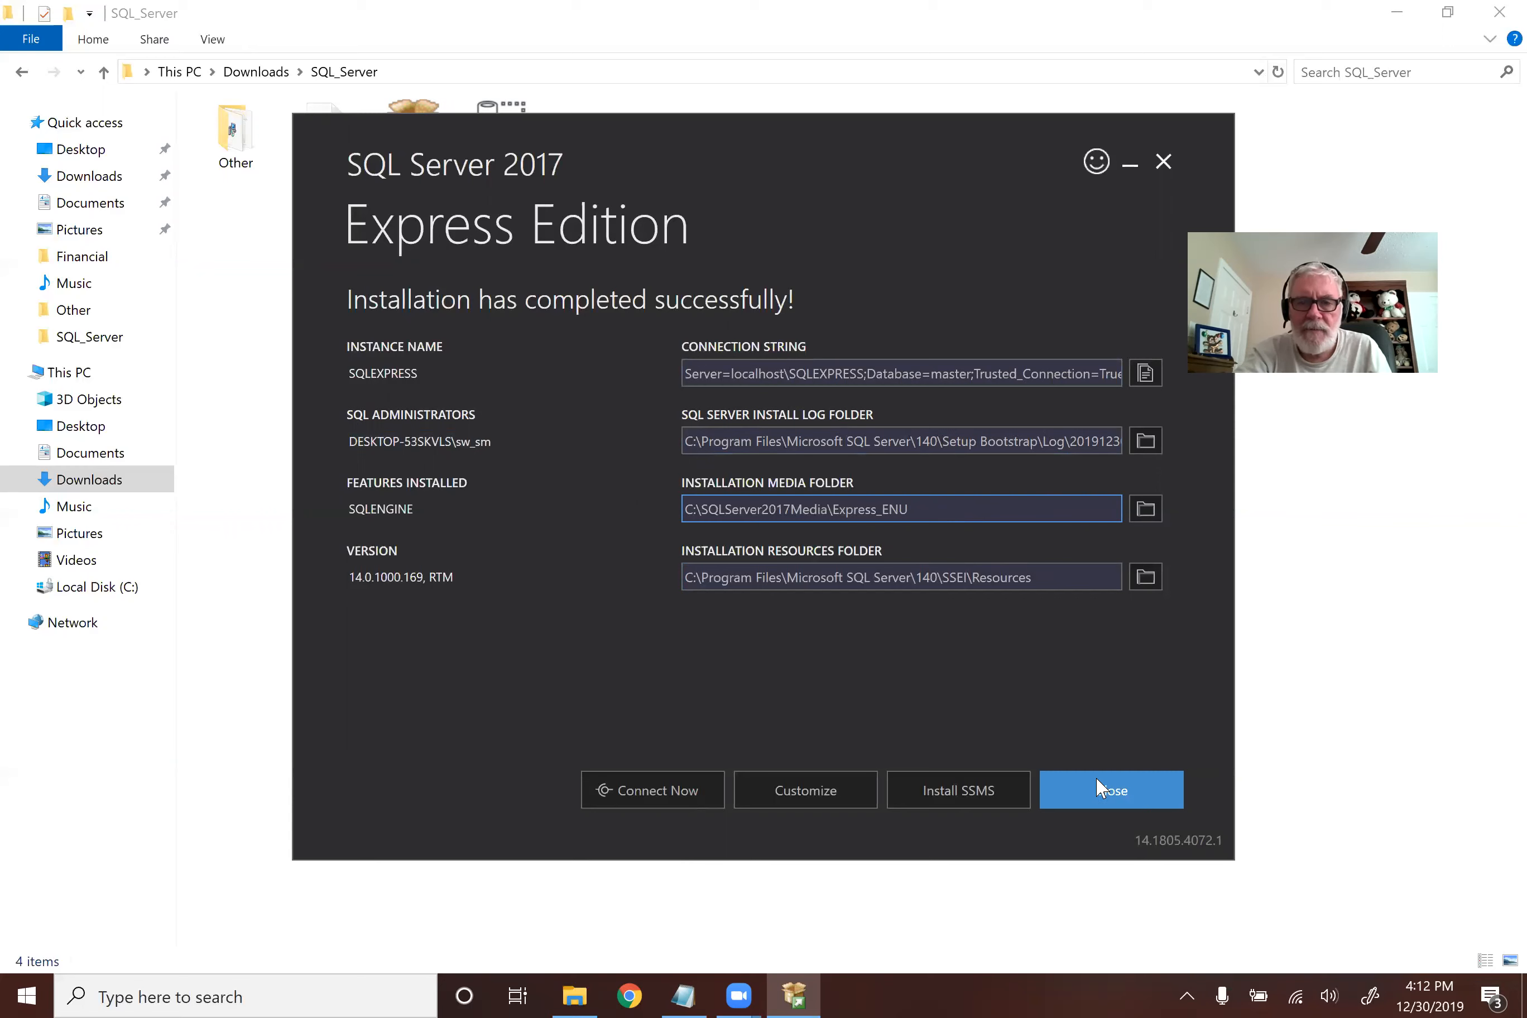
pyautogui.click(1102, 796)
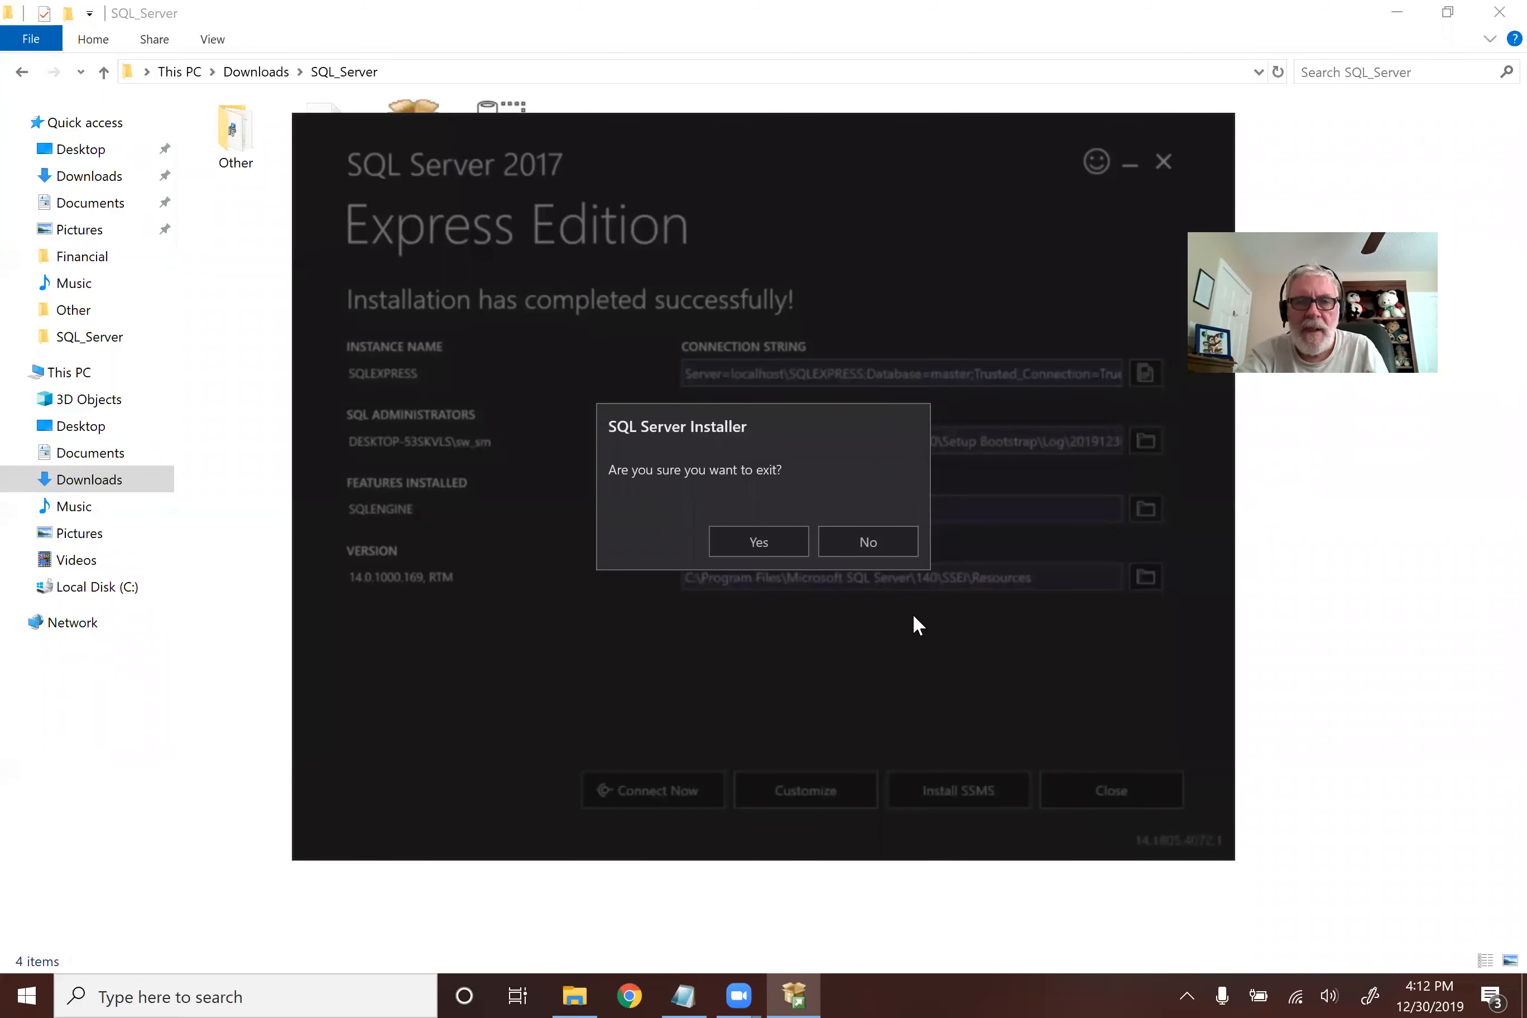
# Step: Confirm exiting the SQL Server installer and launch SSMS-Setup-ENU from the SQL_Server folder
pyautogui.click(799, 542)
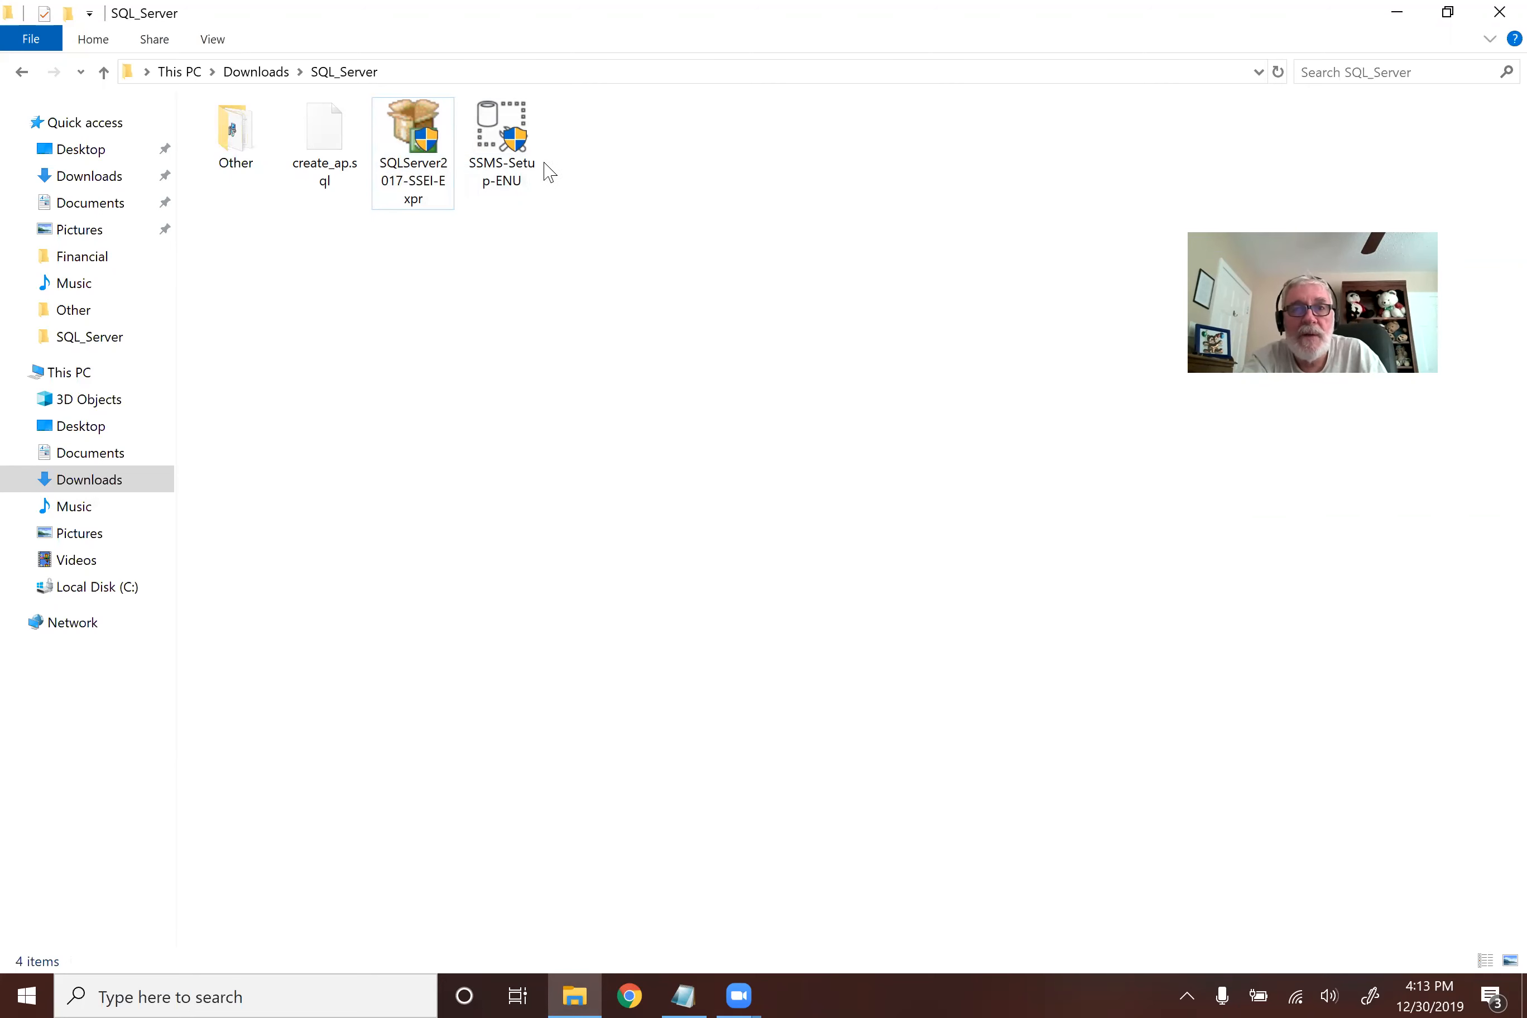
pyautogui.moveTo(478, 184)
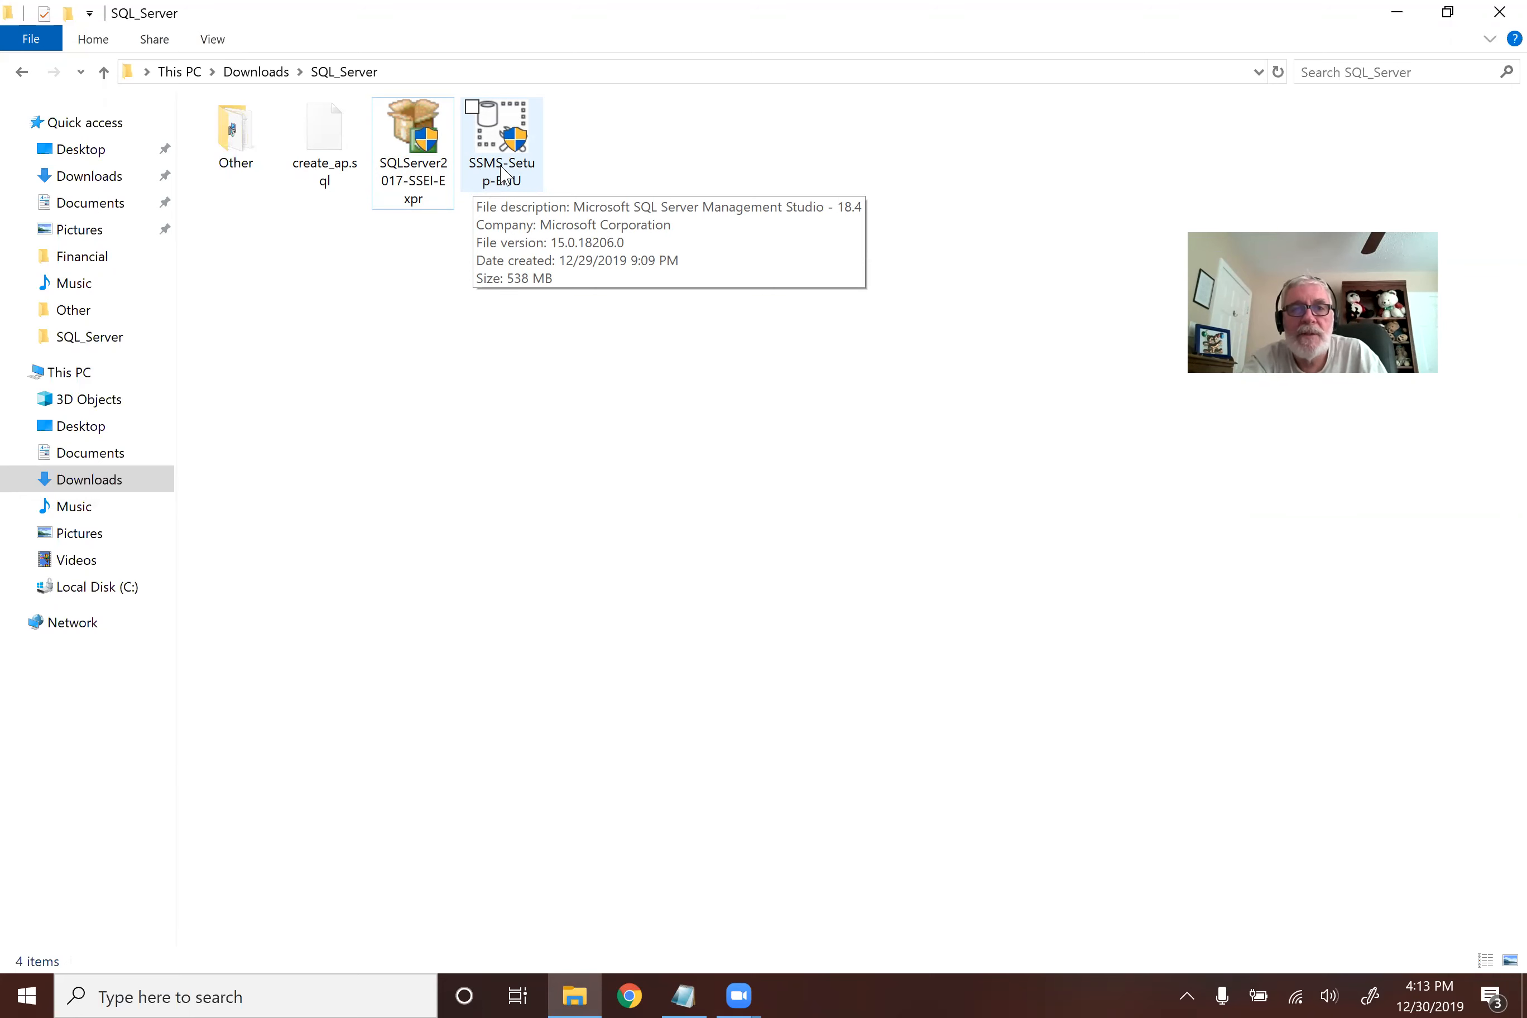
pyautogui.doubleClick(501, 128)
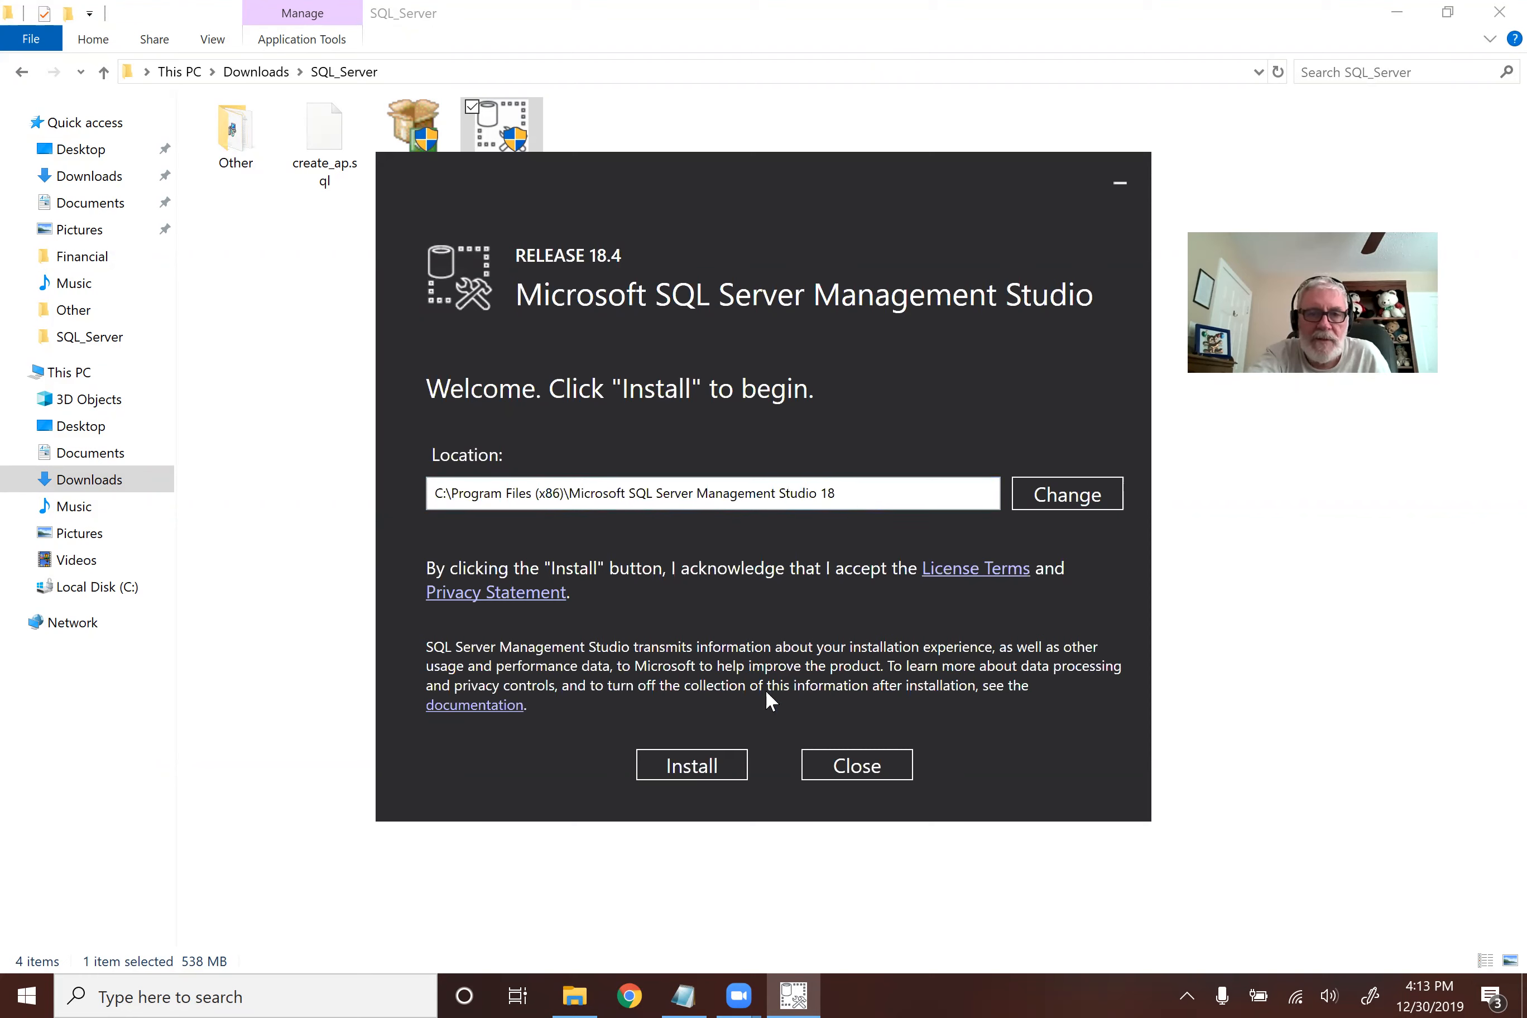
# Step: Install Management Studio 18.4 into C:\Program Files (x86)\Microsoft SQL Server Management Studio 18
pyautogui.click(708, 770)
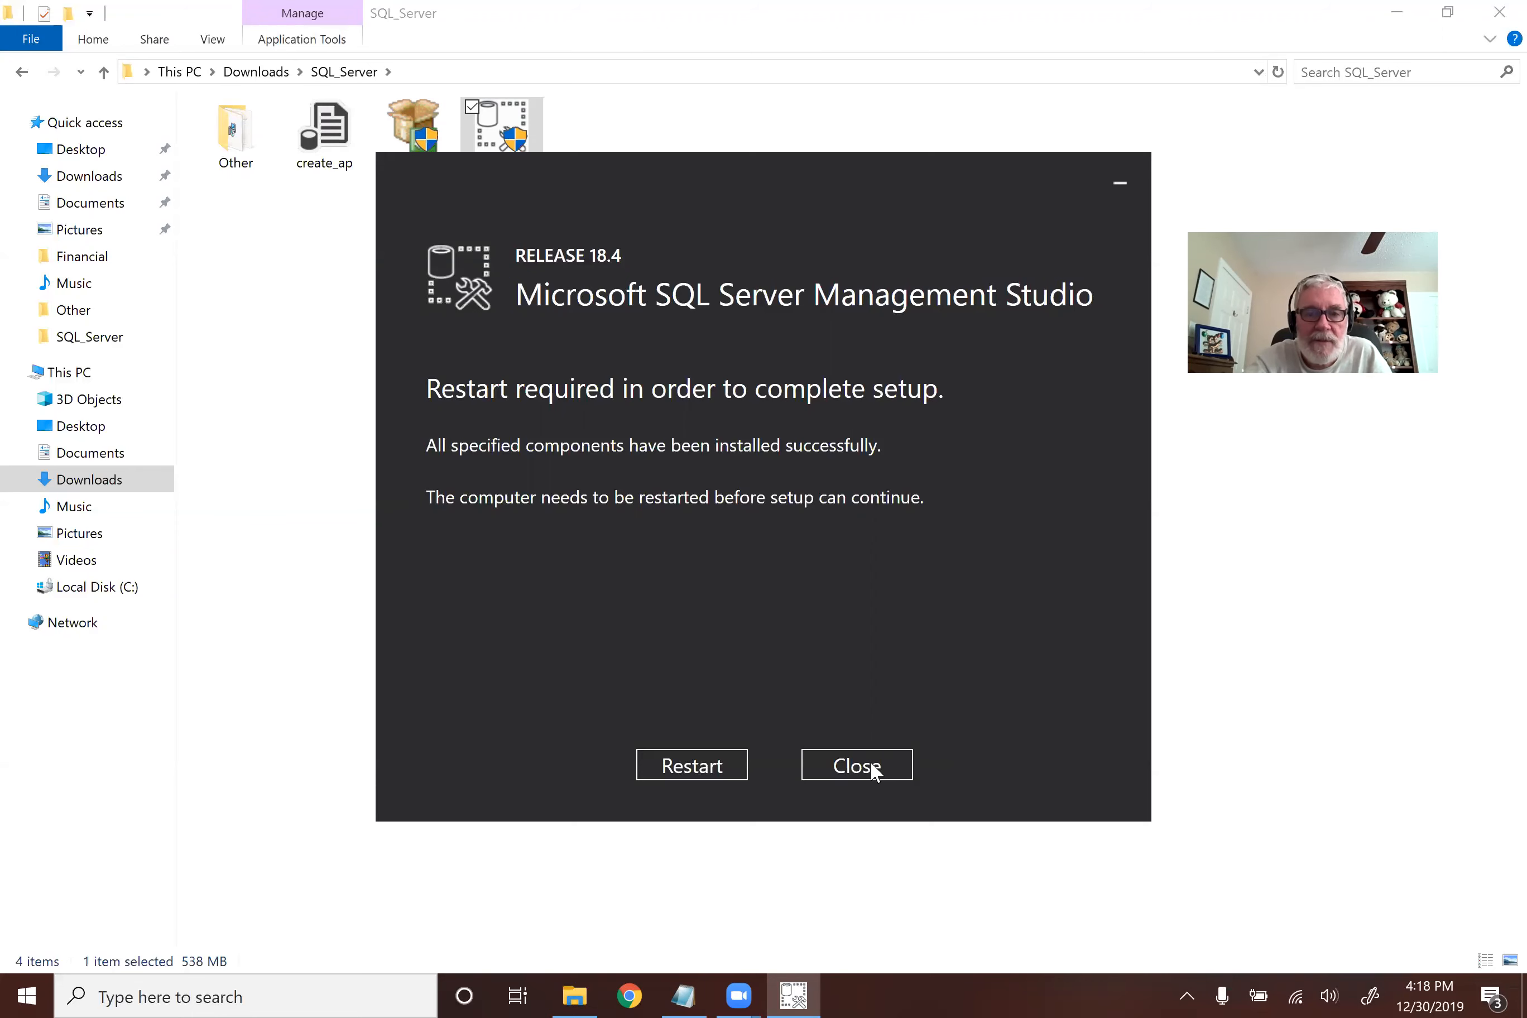
# Step: Close SSMS setup without restarting and minimize File Explorer and the Notepad urls notes
pyautogui.click(874, 773)
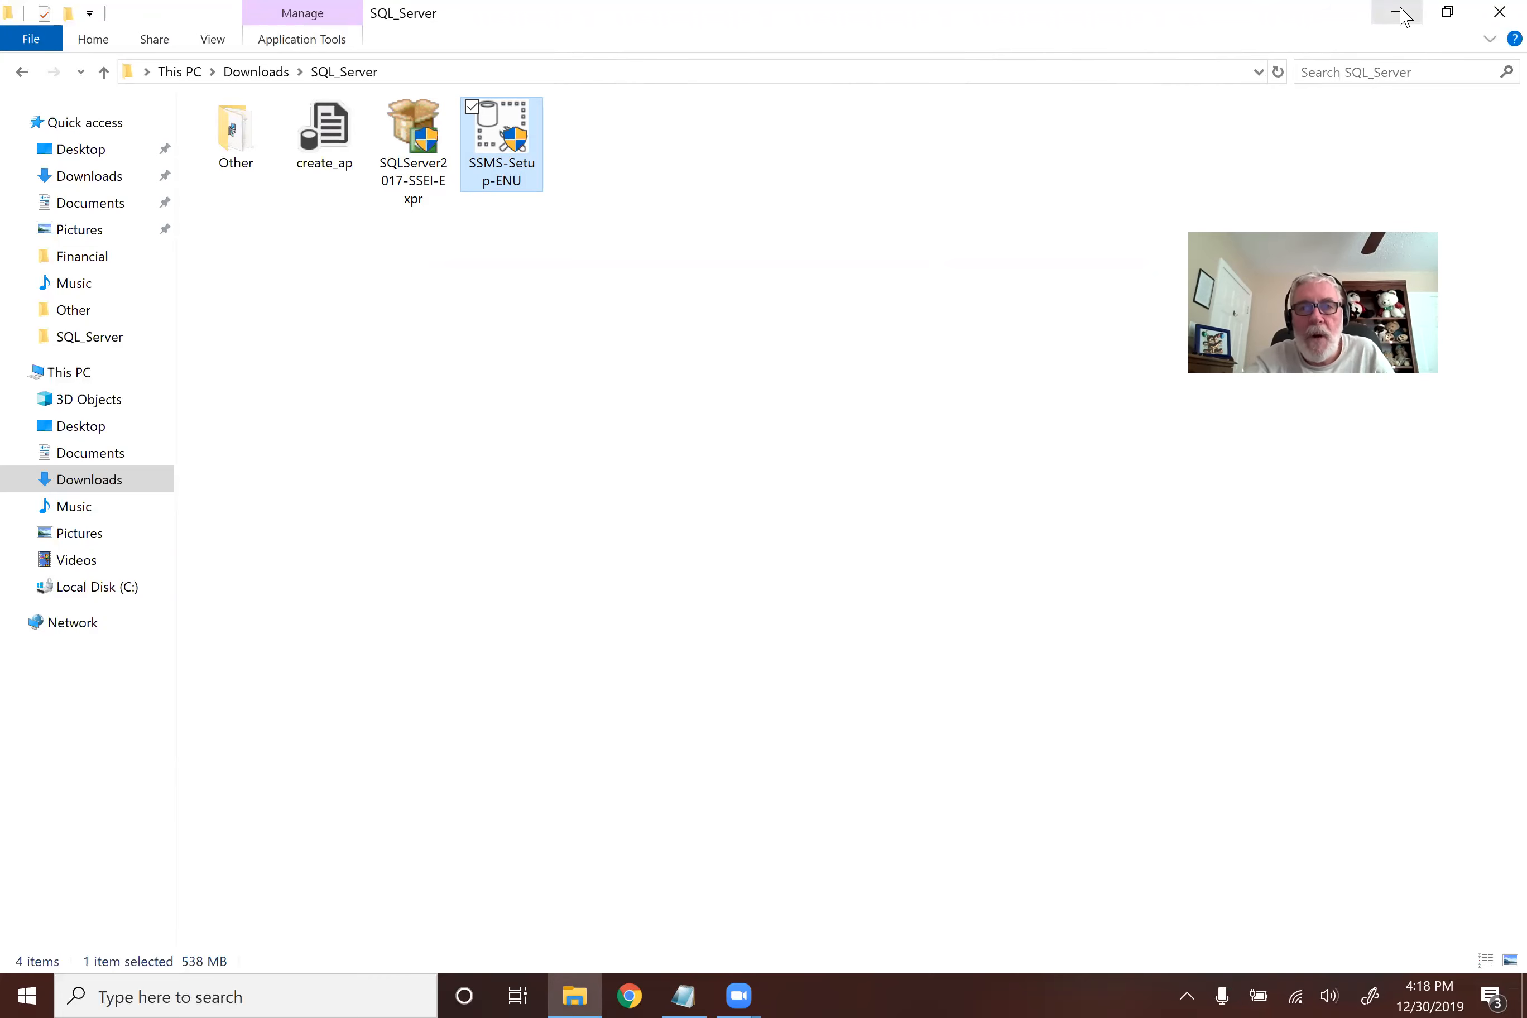
pyautogui.click(1401, 16)
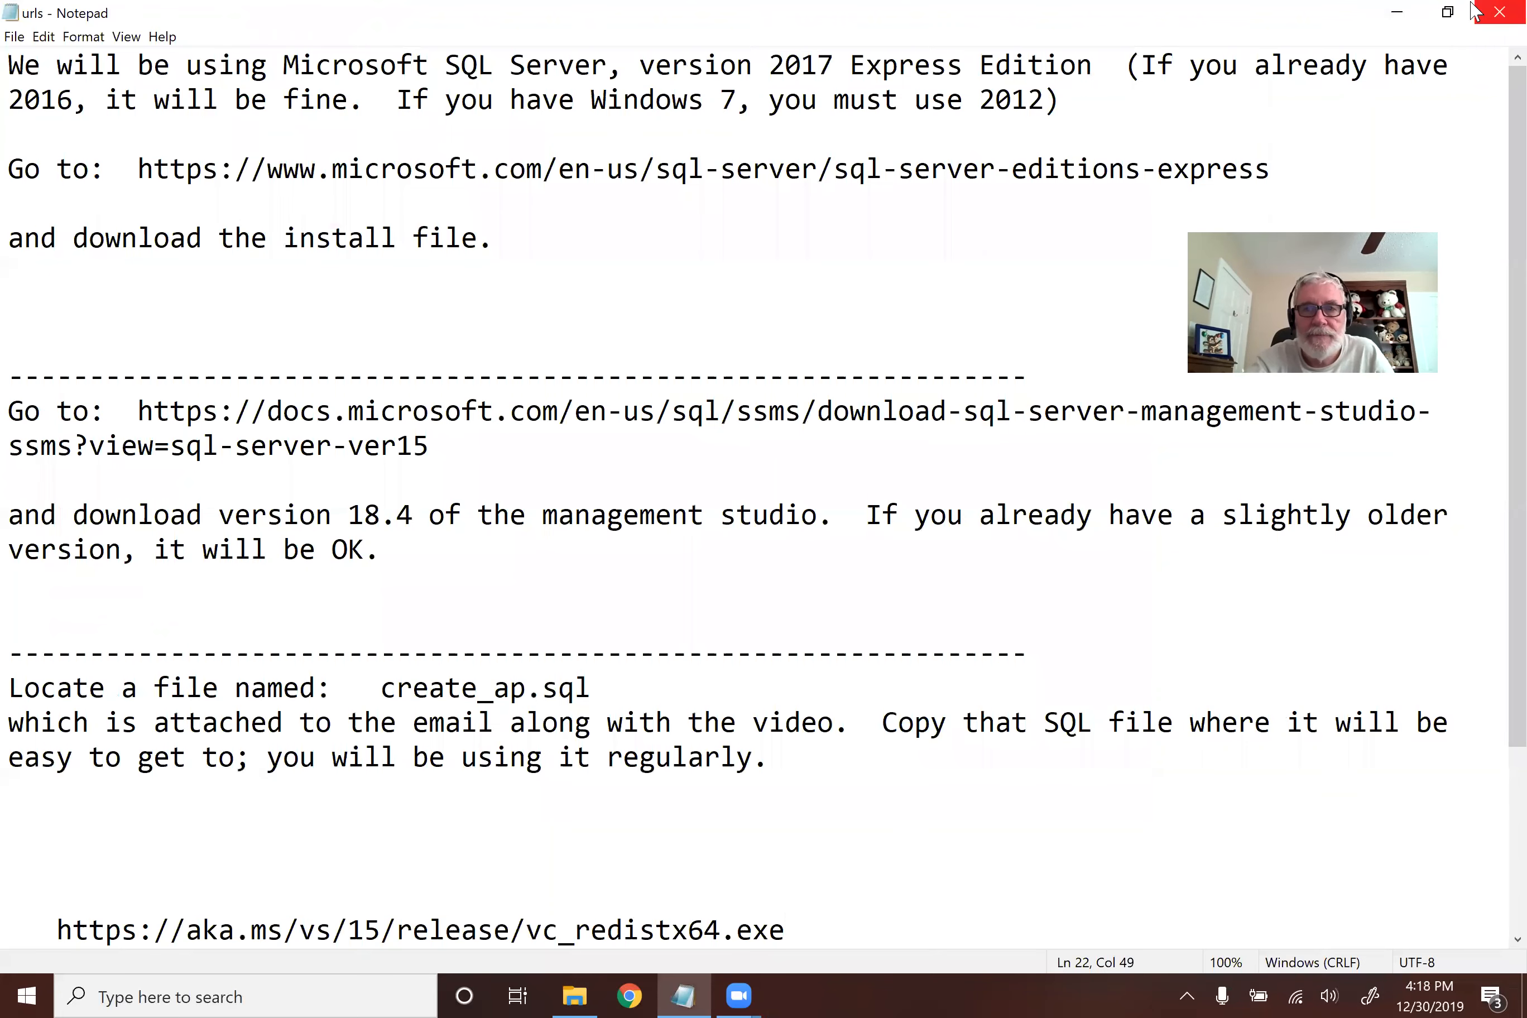
pyautogui.click(1413, 19)
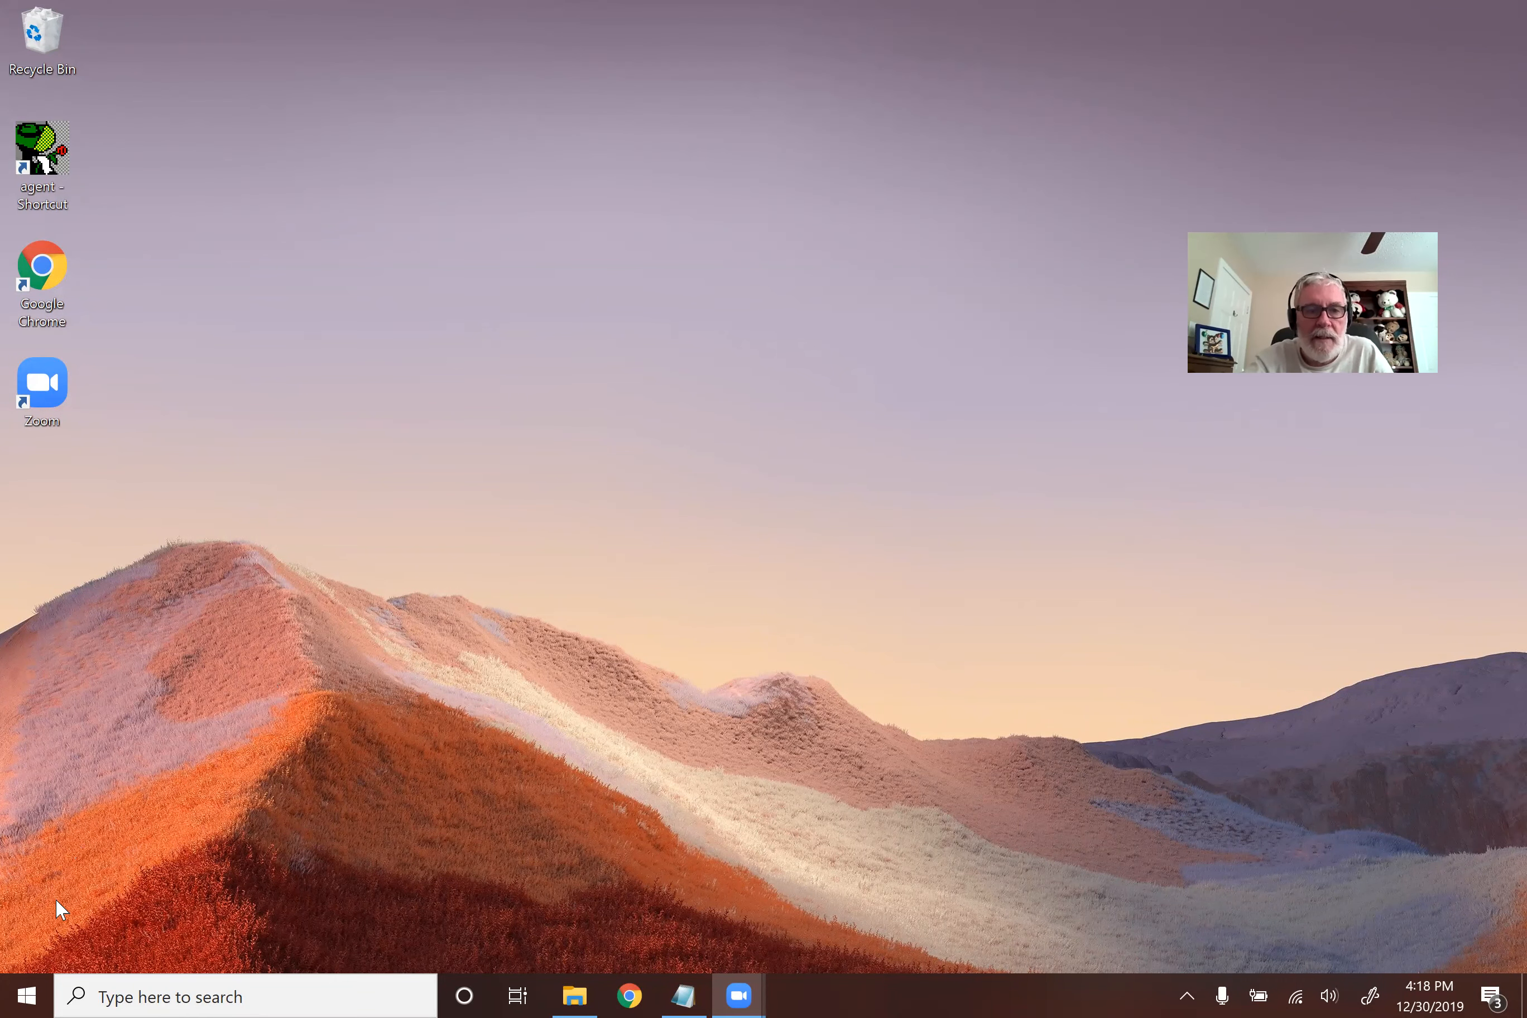
# Step: Pin the Services app from Windows Administrative Tools as a Start tile and open the Services console from it
pyautogui.click(30, 993)
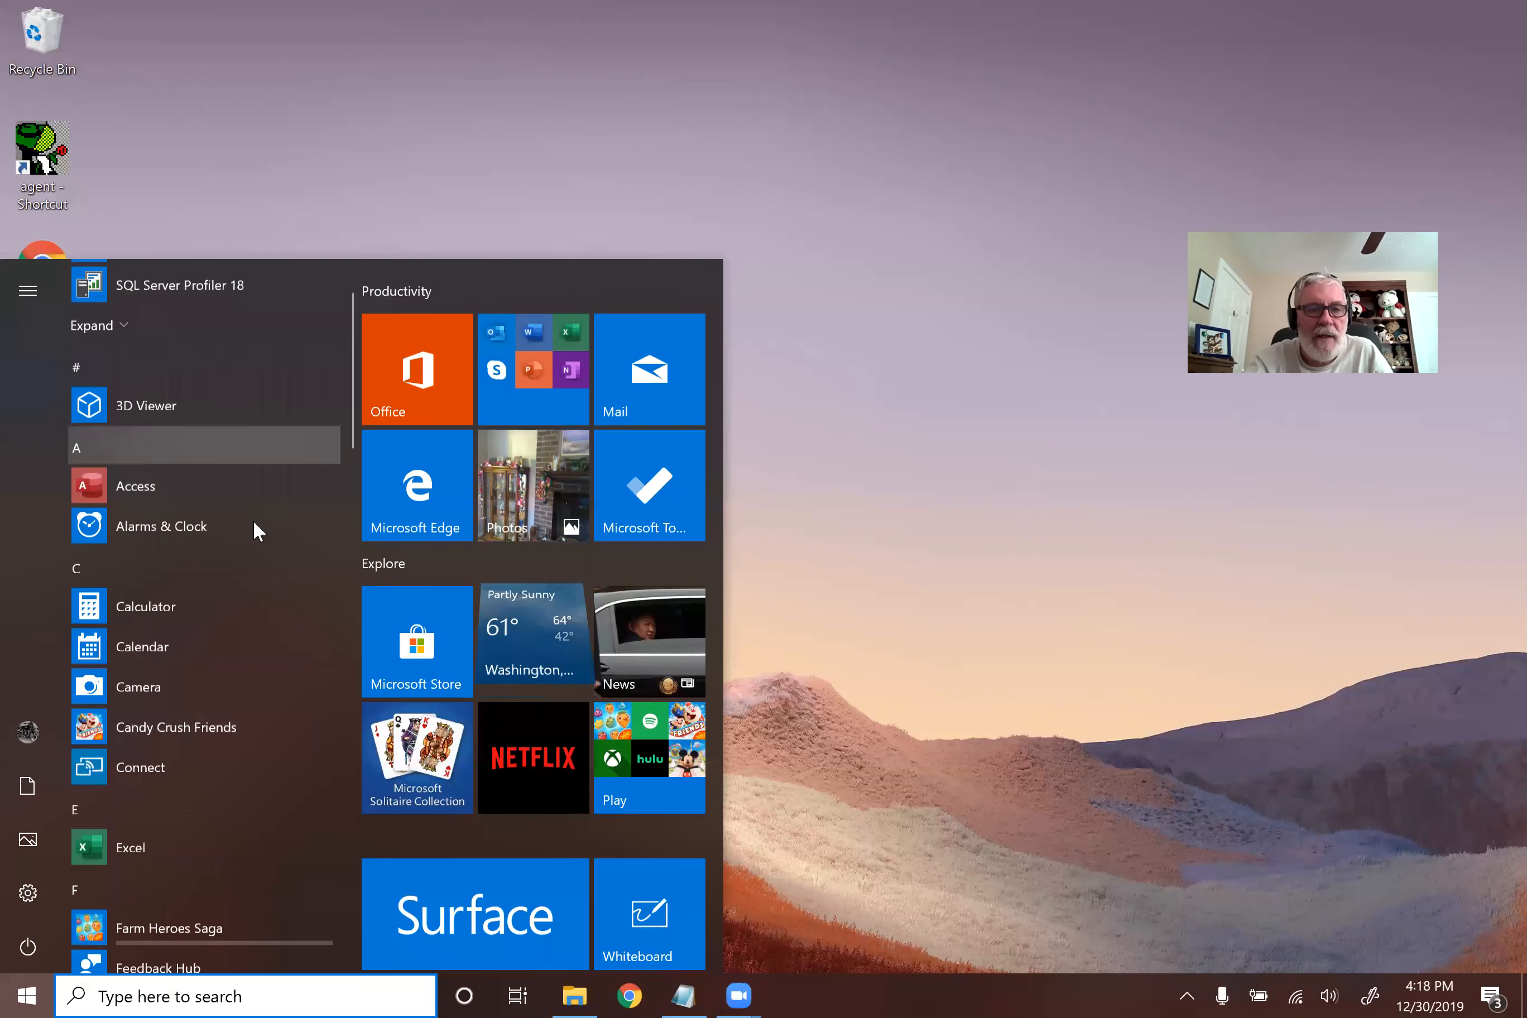
pyautogui.scroll(-10, 253, 523)
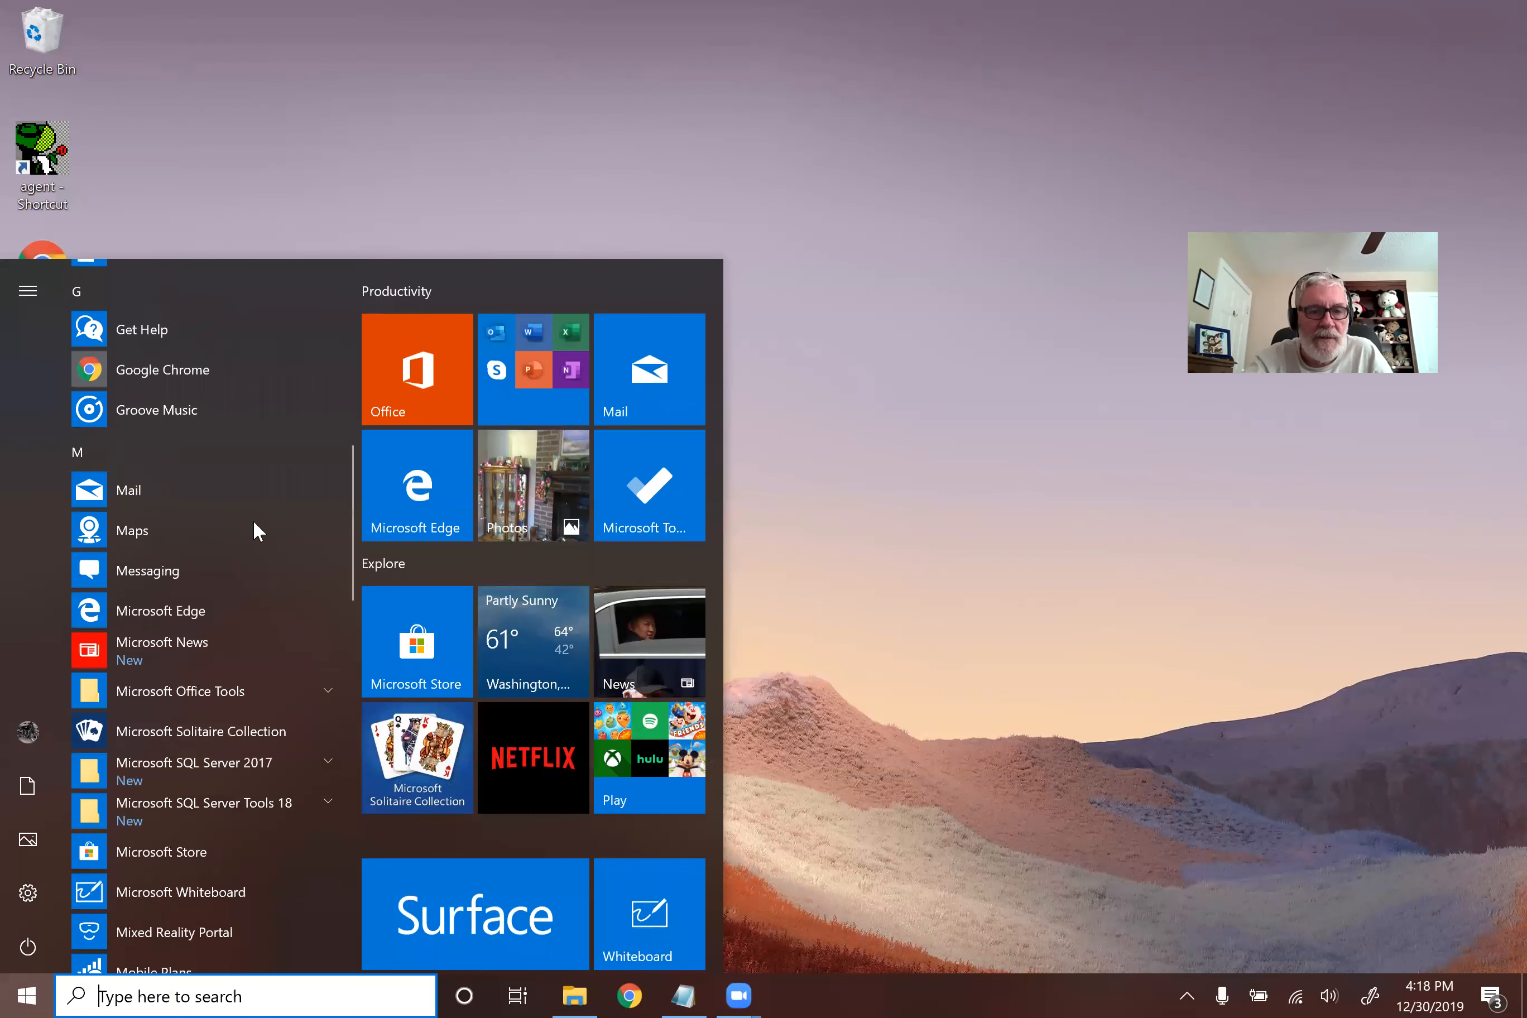
pyautogui.scroll(-15, 252, 519)
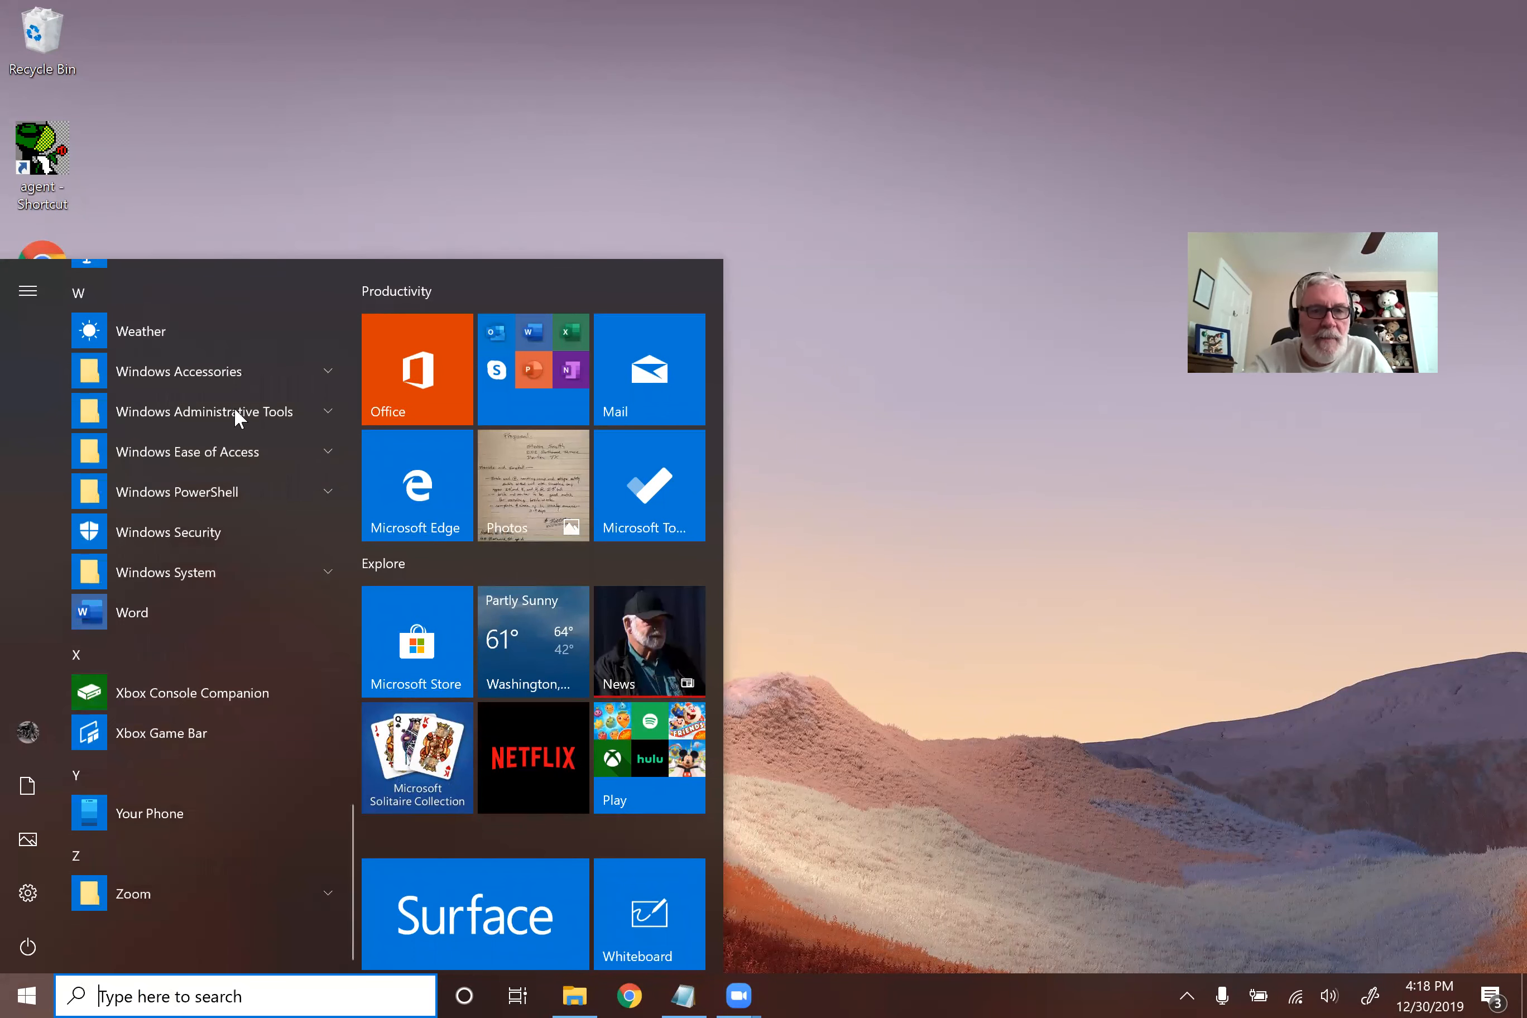
pyautogui.click(329, 410)
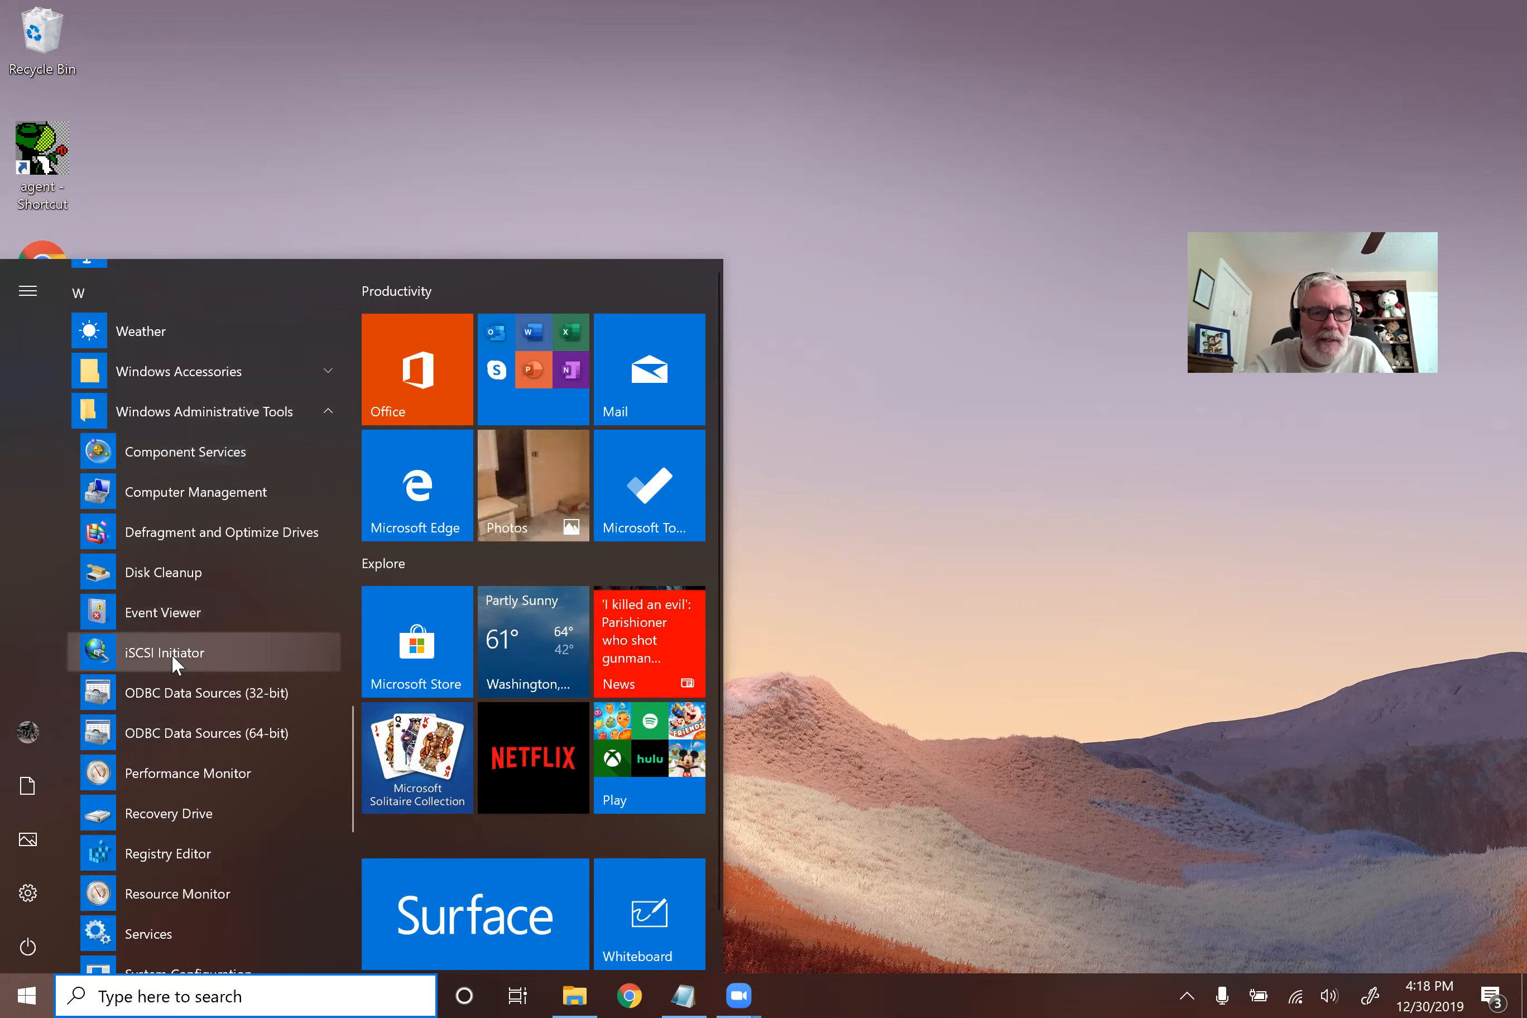
pyautogui.scroll(-3, 171, 660)
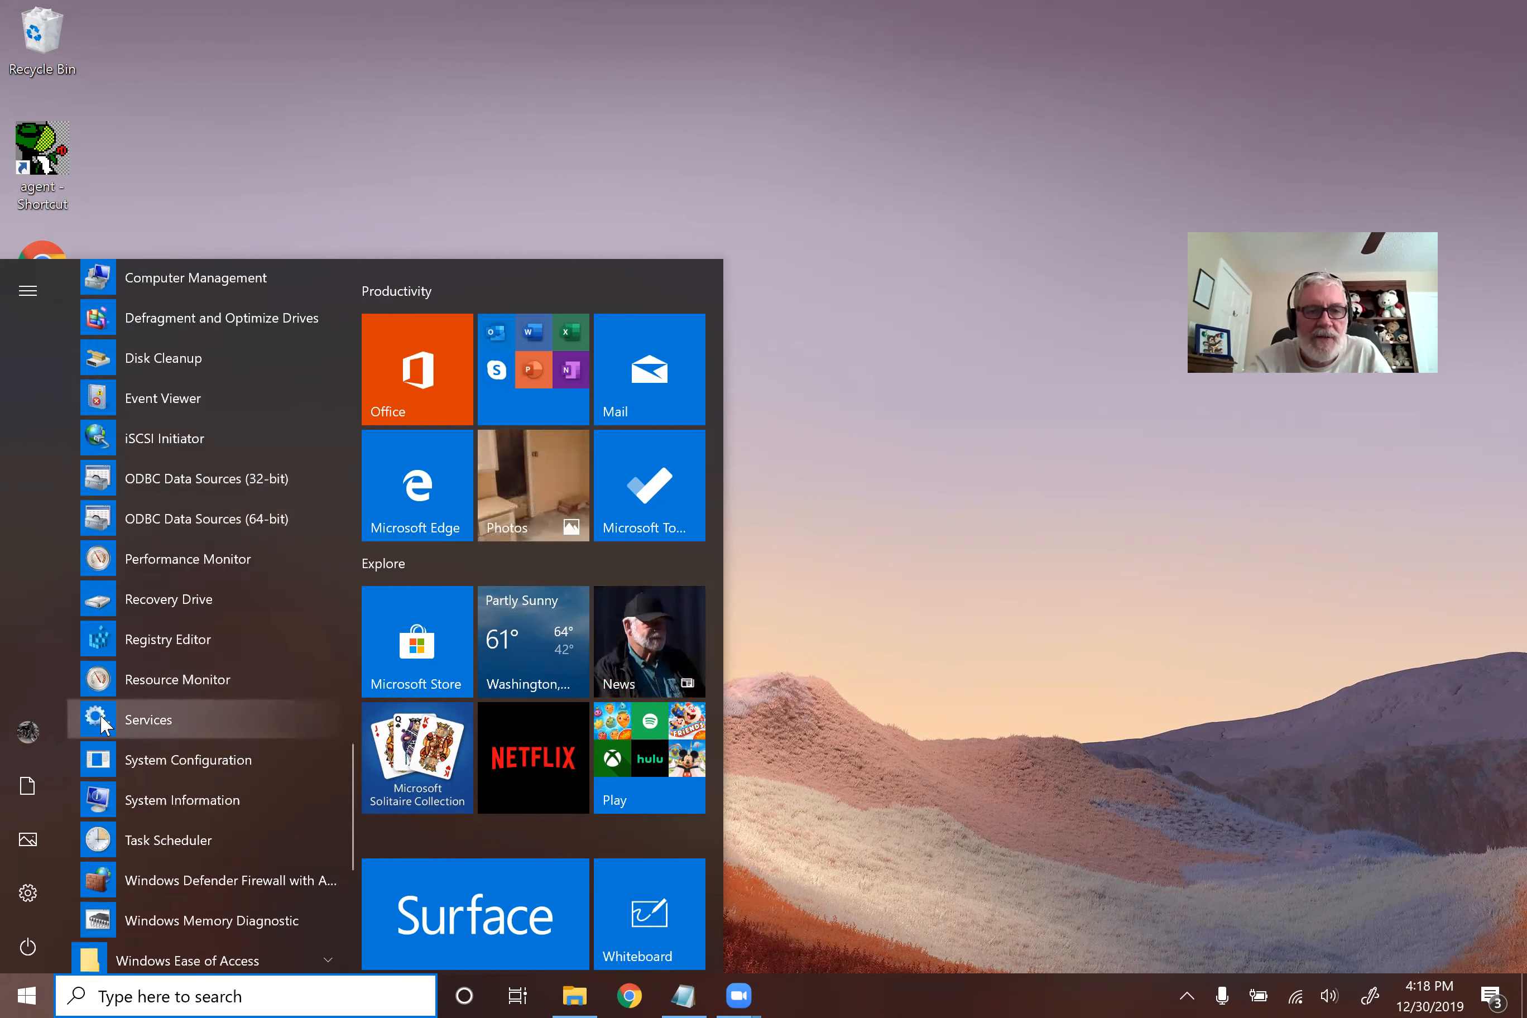
pyautogui.rightClick(99, 721)
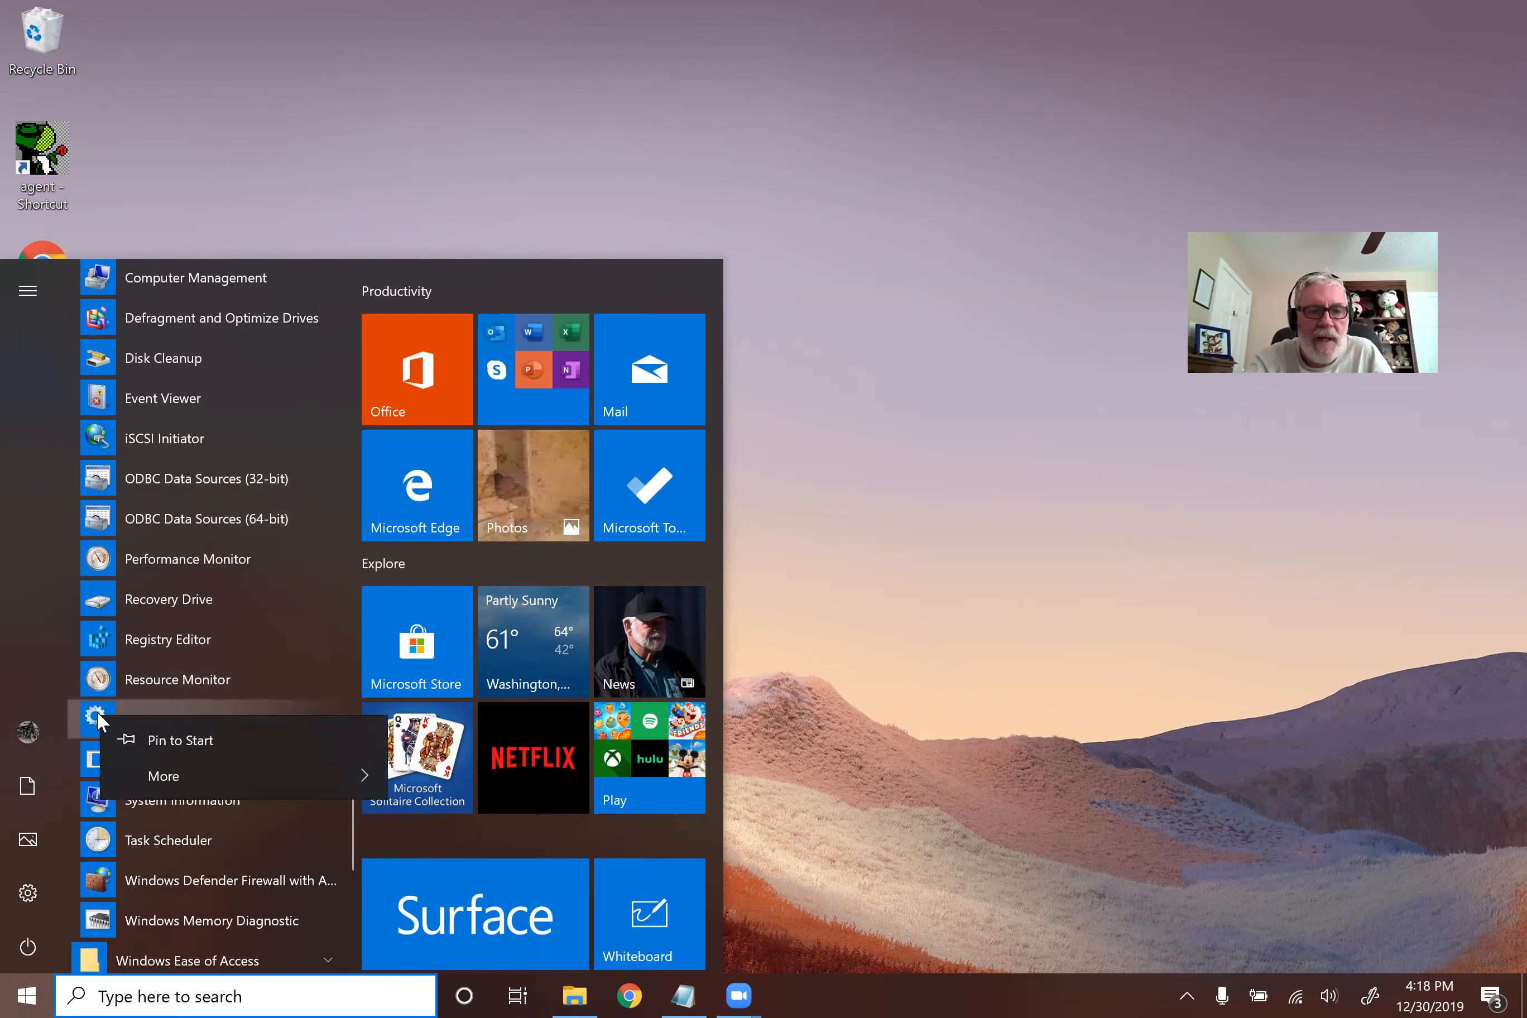
pyautogui.click(170, 739)
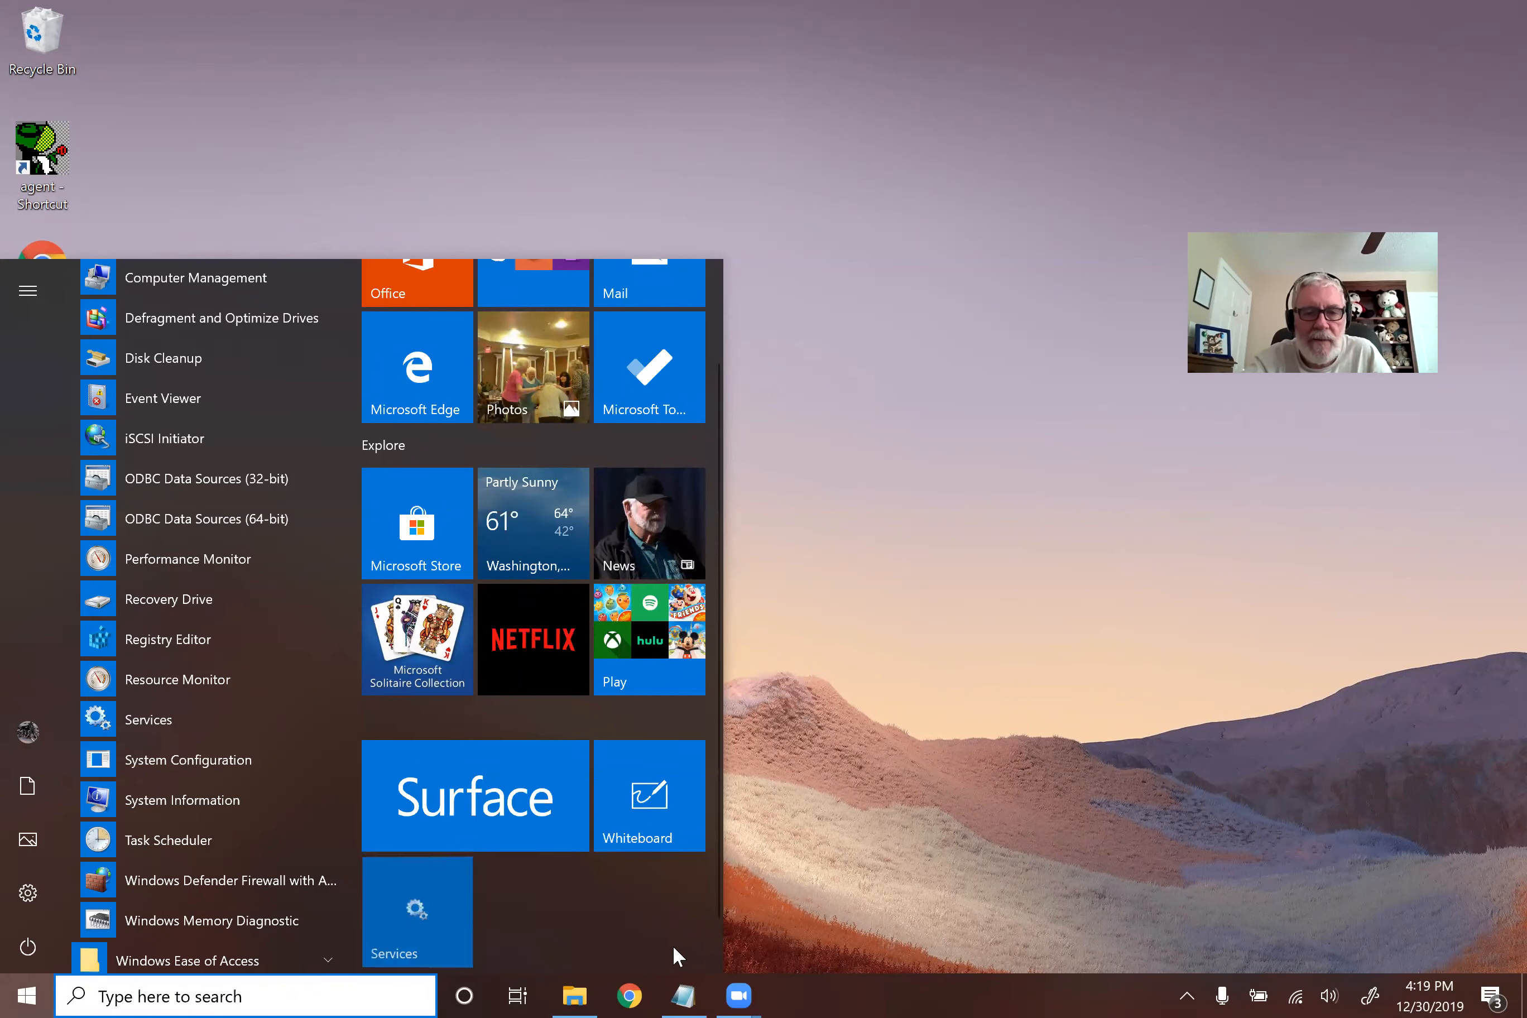
pyautogui.scroll(-1, 678, 958)
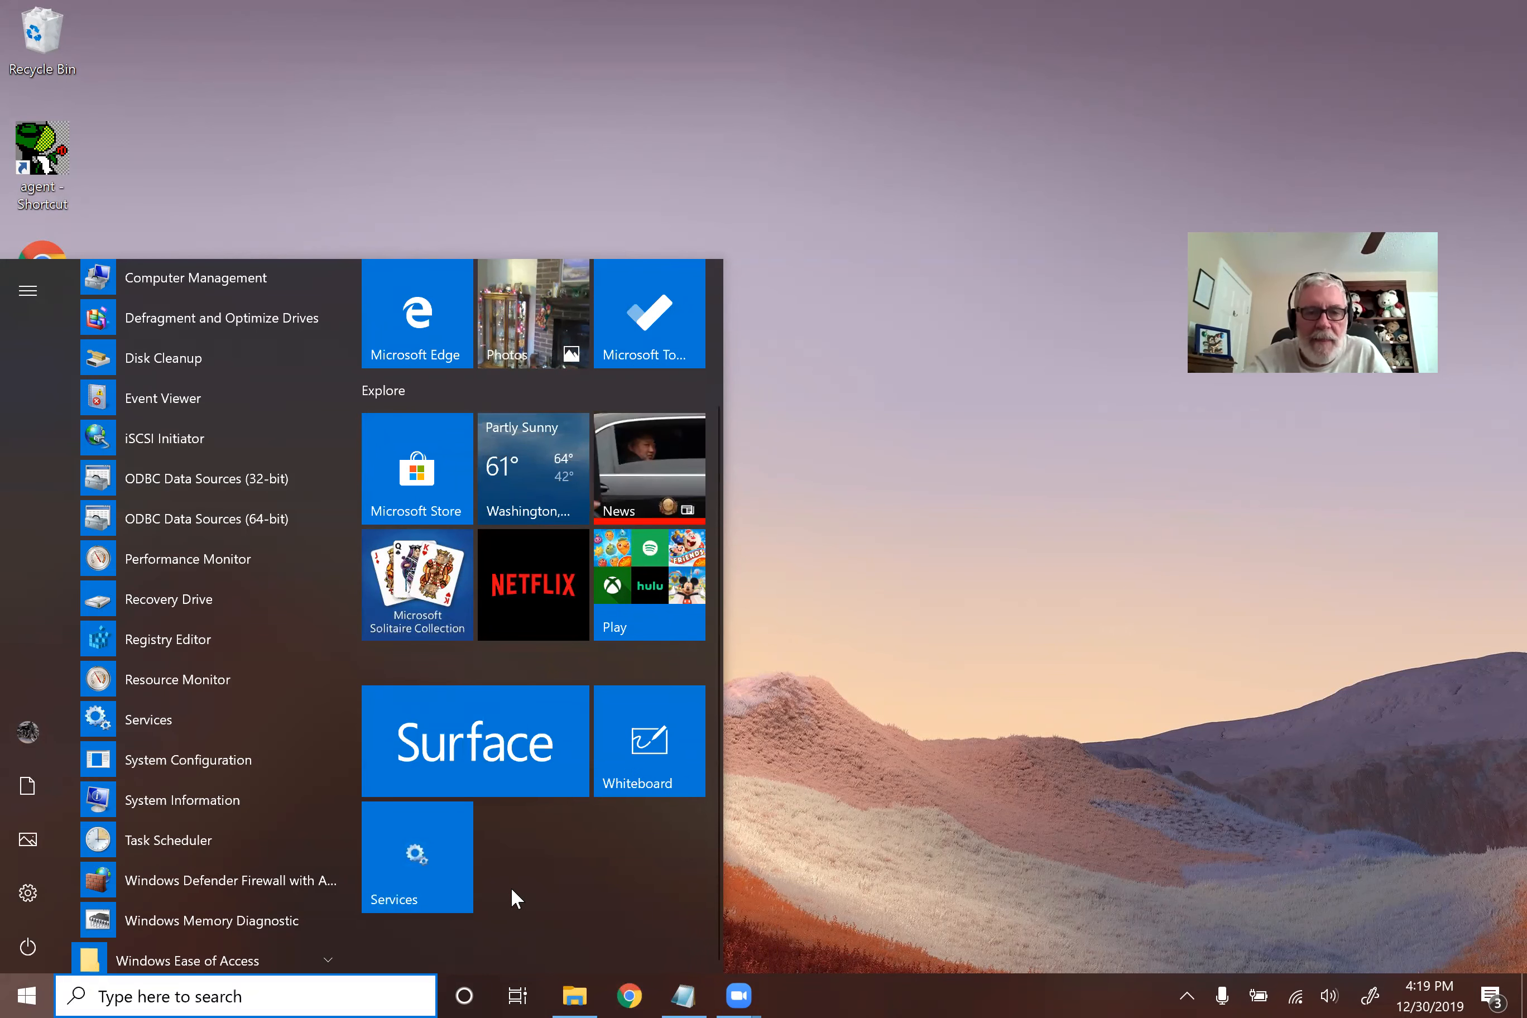
pyautogui.click(429, 851)
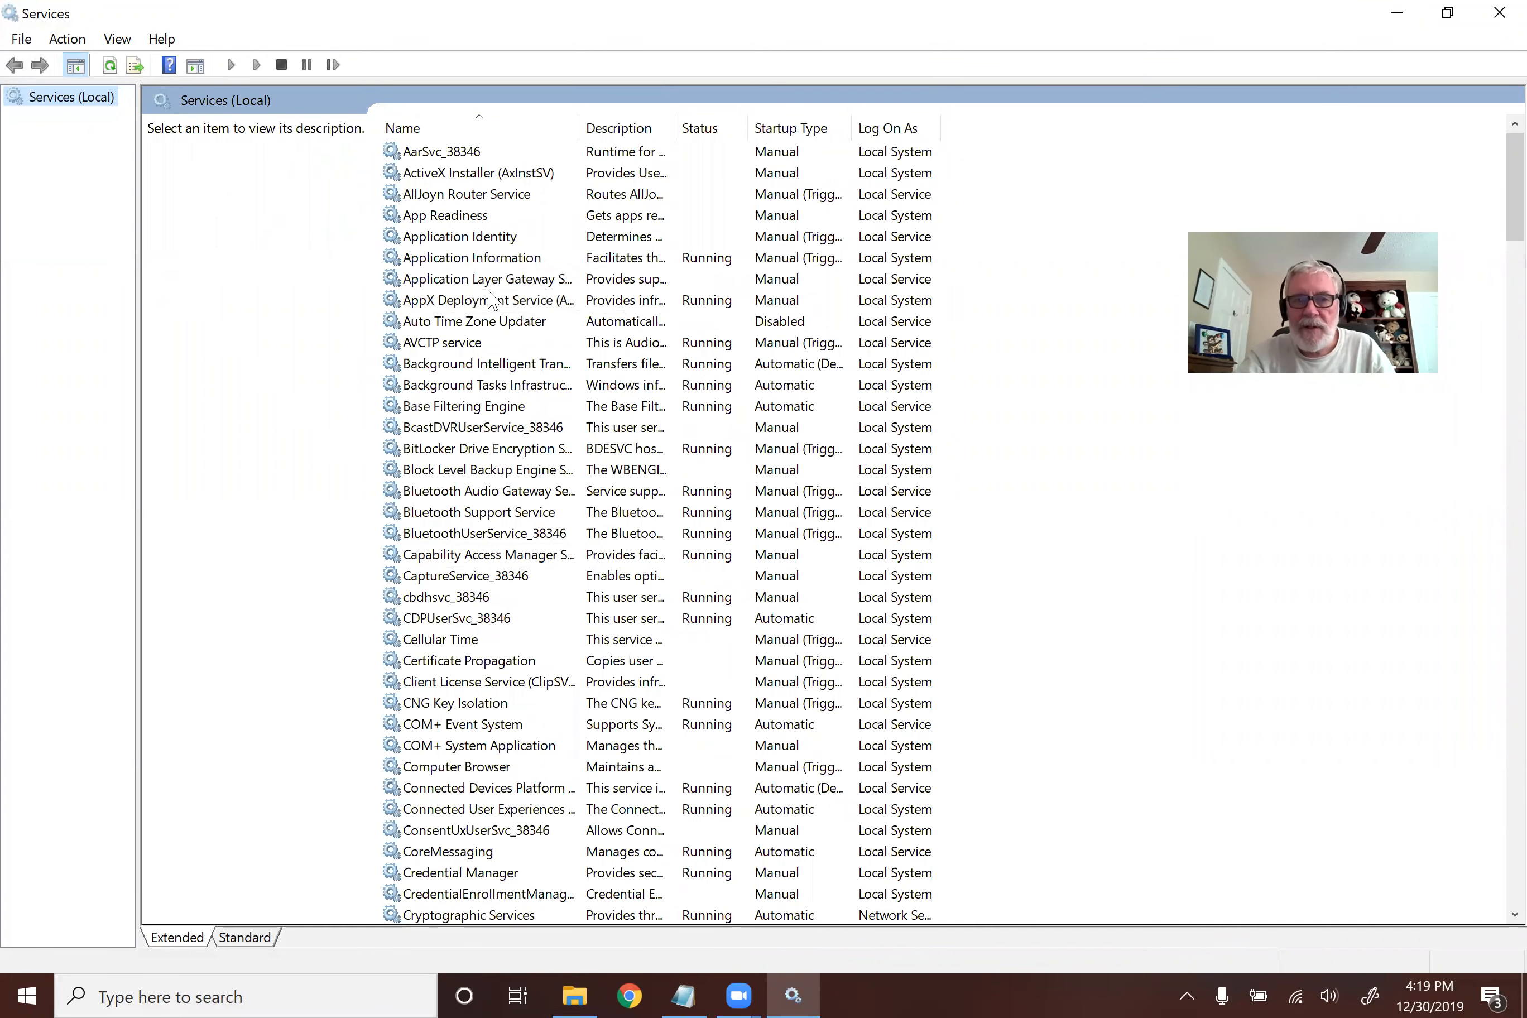
# Step: Scroll down Services (Local) and select the running SQL Server (SQLEXPRESS) service
pyautogui.scroll(-16, 530, 309)
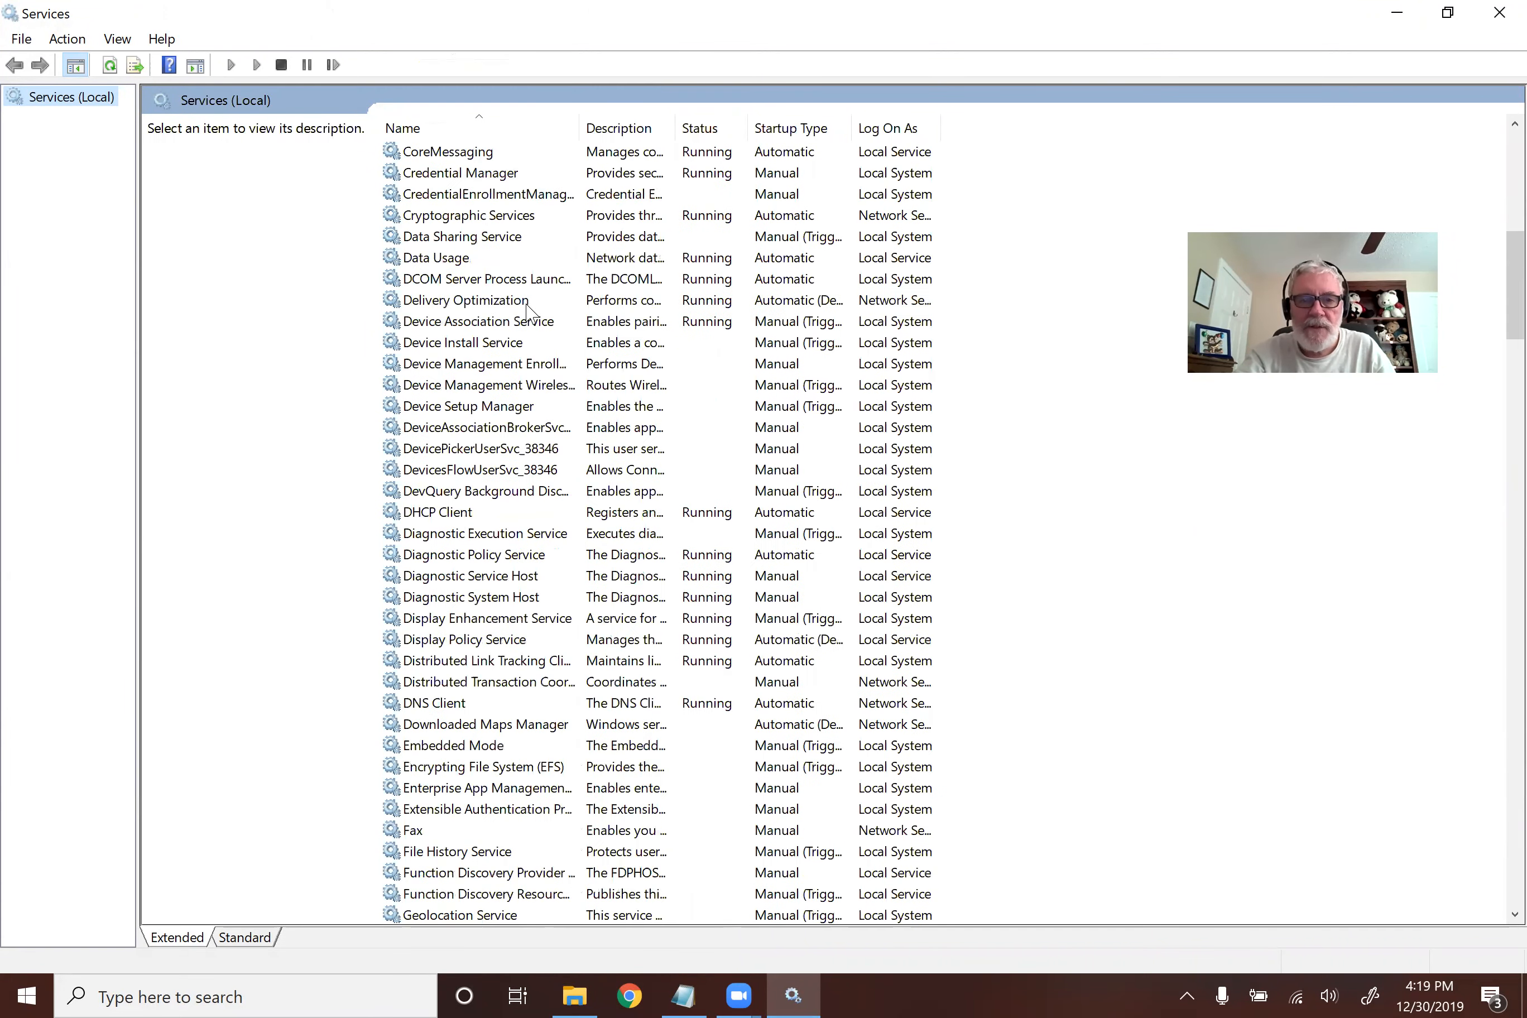
pyautogui.scroll(-20, 531, 308)
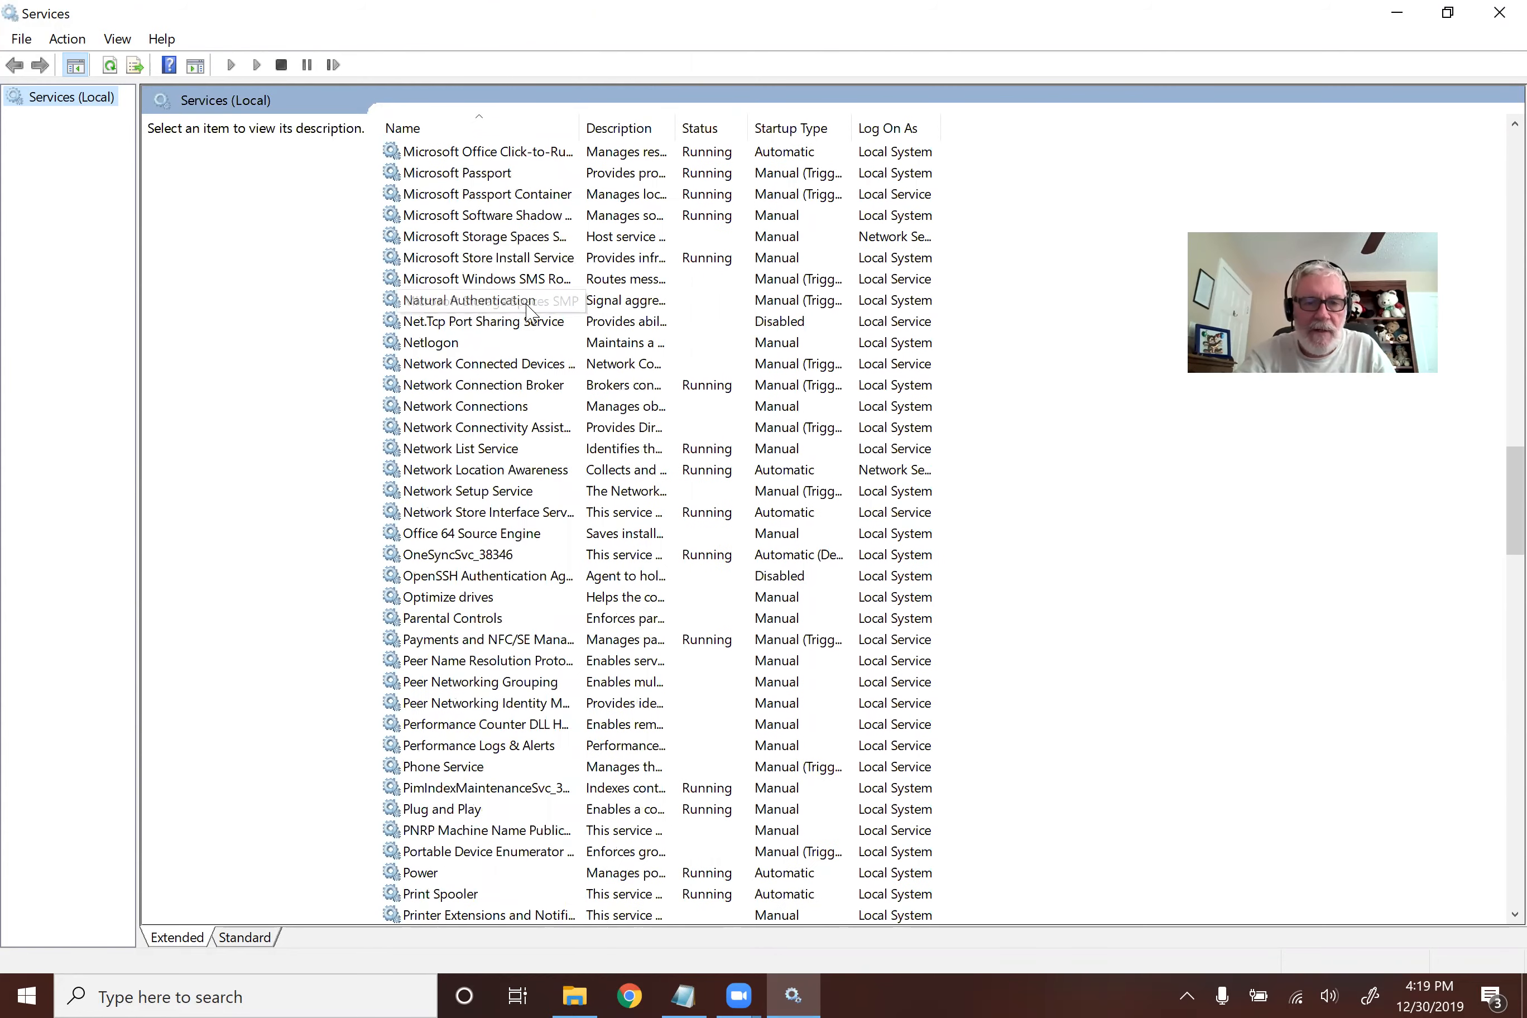
pyautogui.scroll(-10, 530, 309)
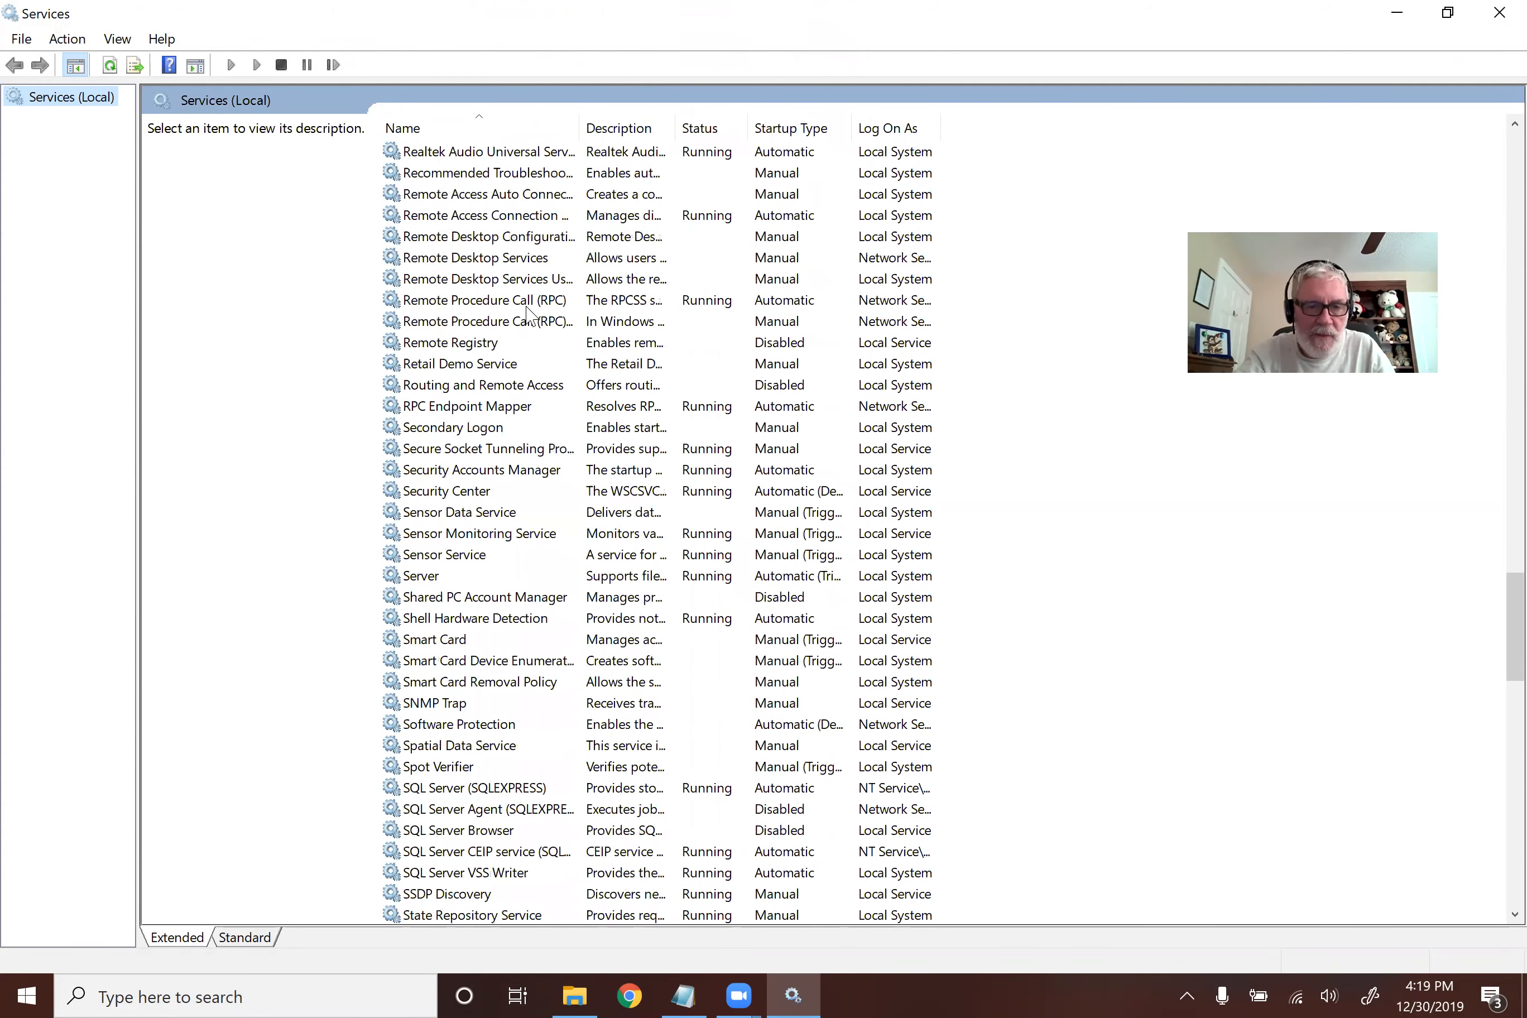
pyautogui.click(453, 791)
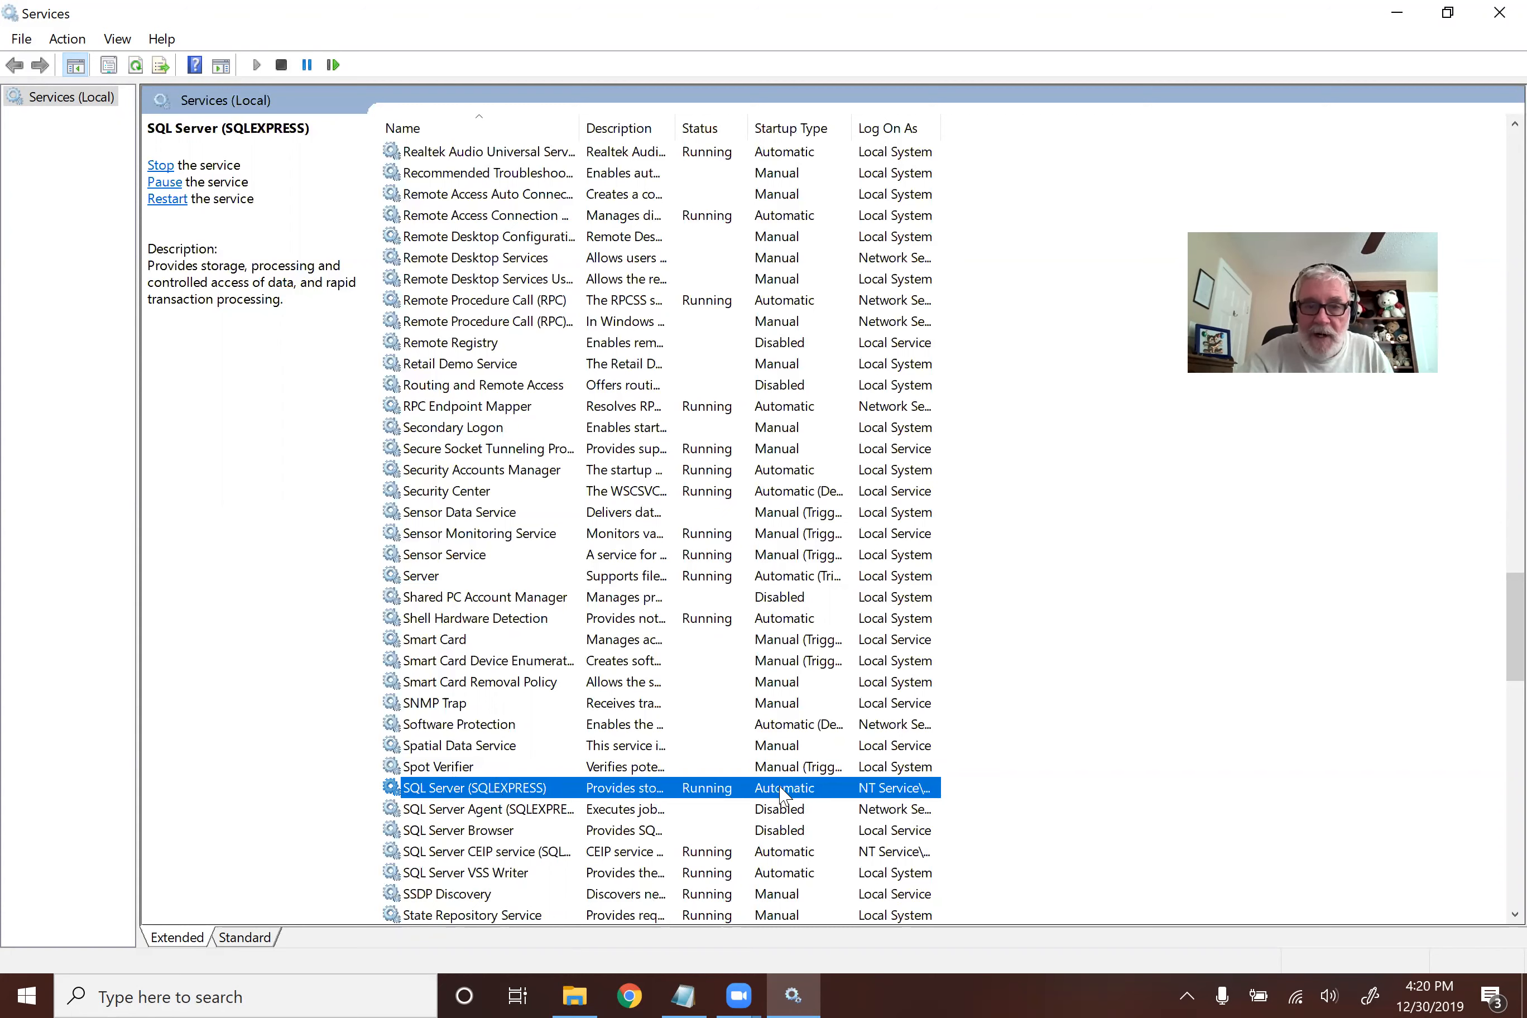
# Step: Change the SQL Server (SQLEXPRESS) service's startup type from Automatic to Manual
pyautogui.rightClick(444, 795)
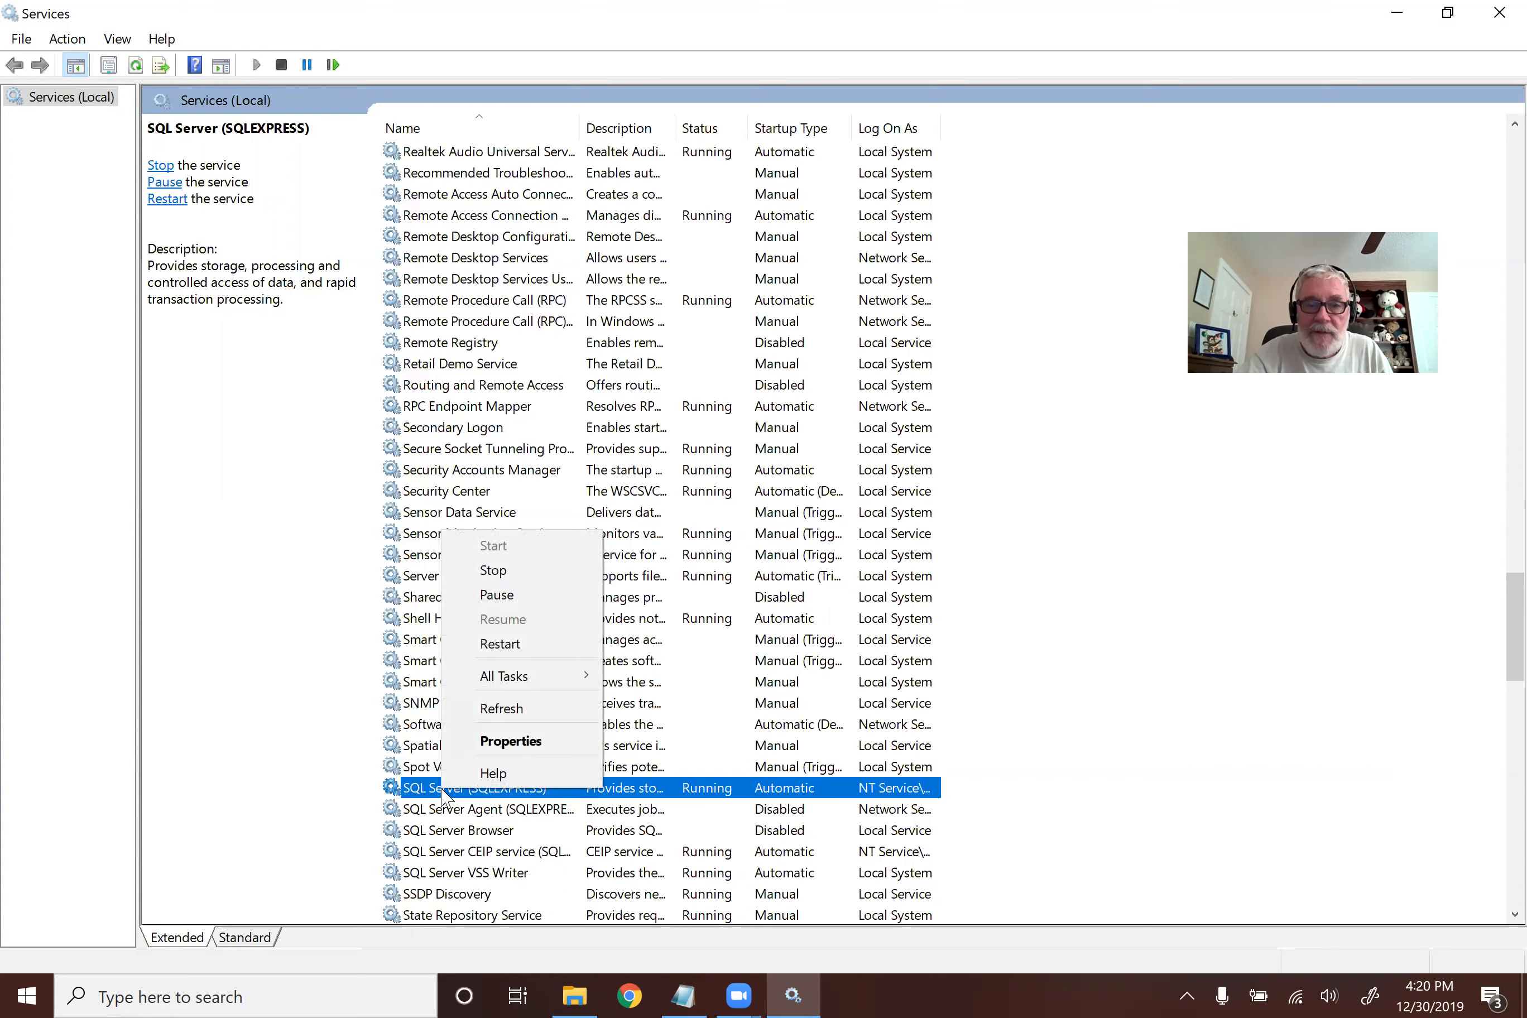
pyautogui.click(516, 743)
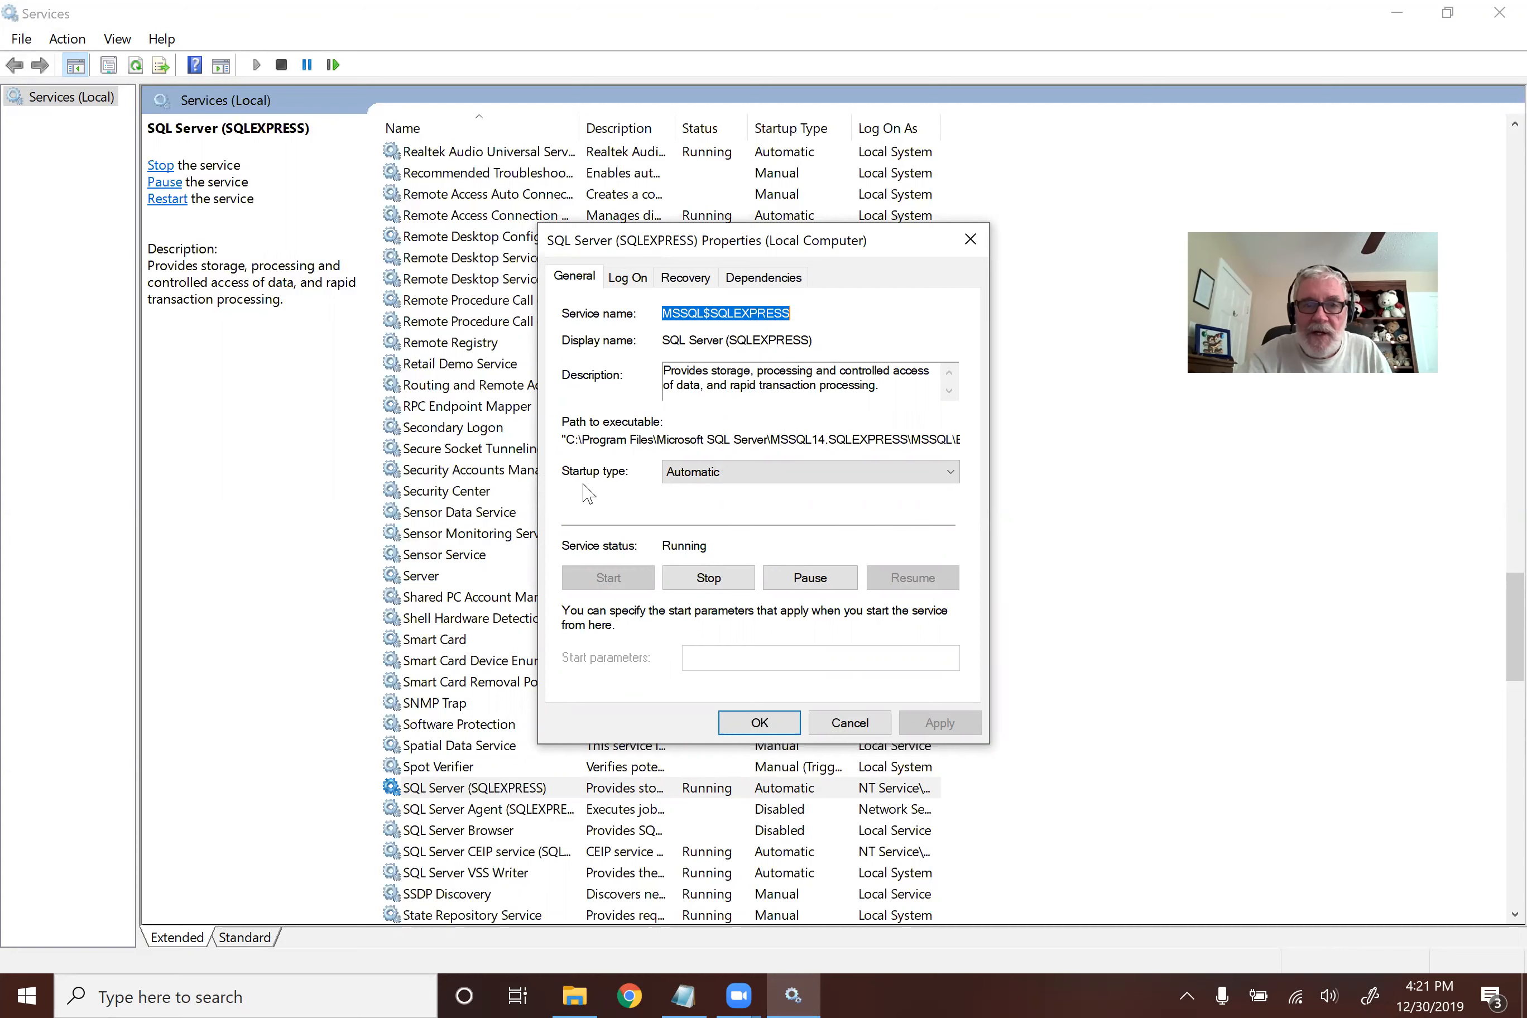
pyautogui.click(954, 473)
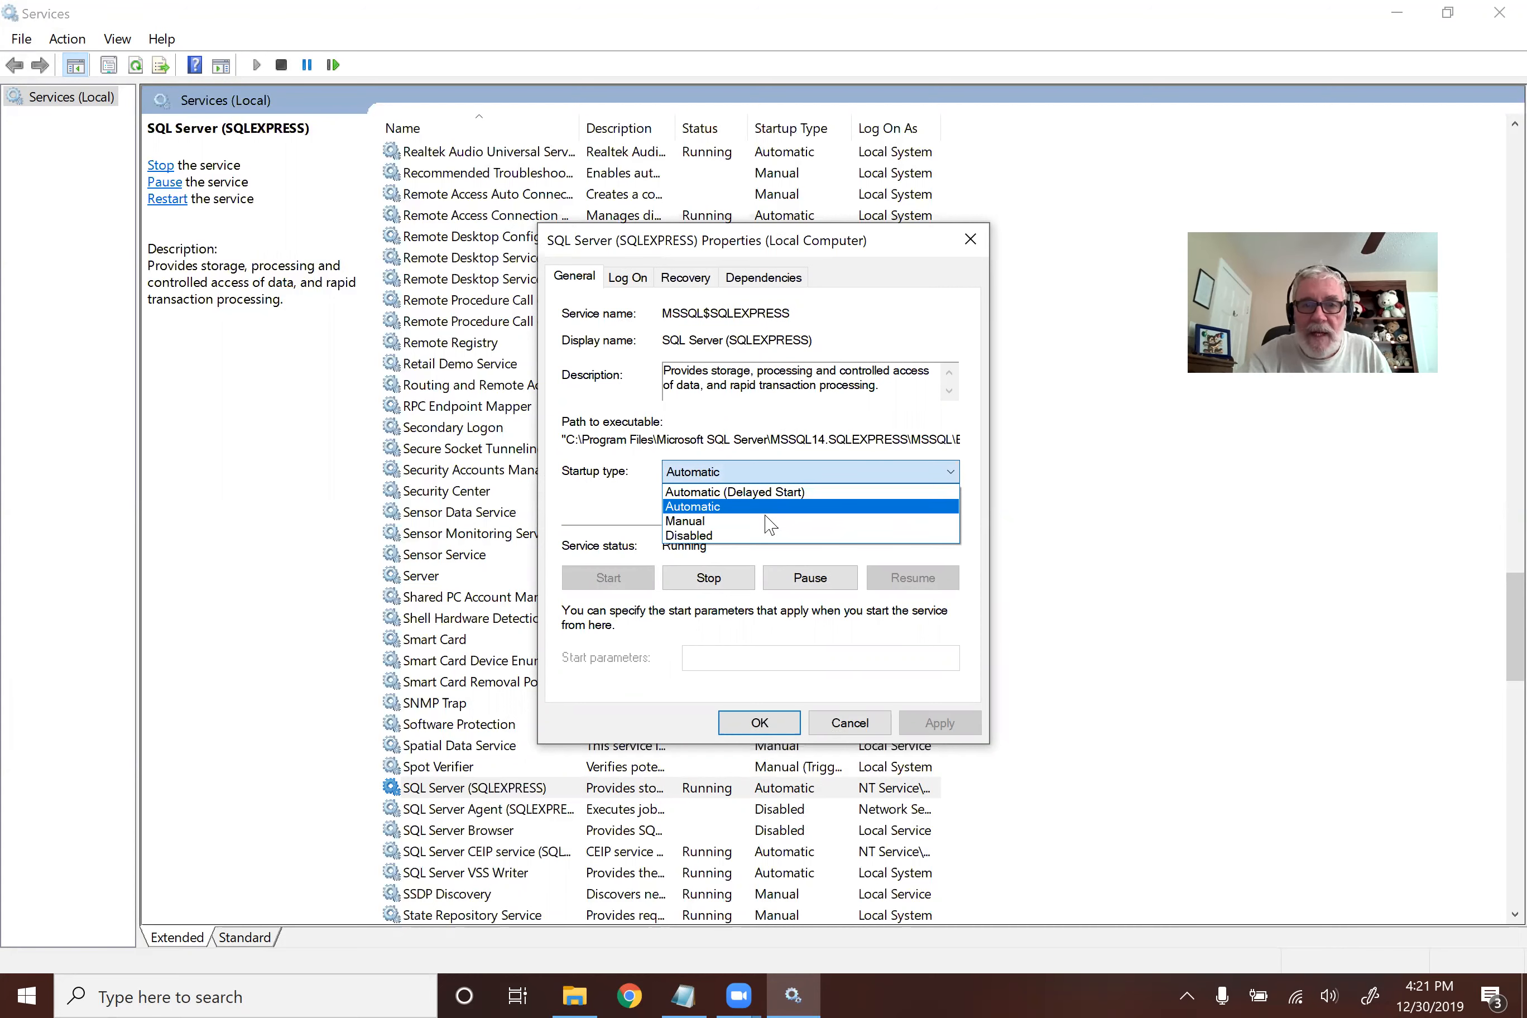
pyautogui.click(746, 523)
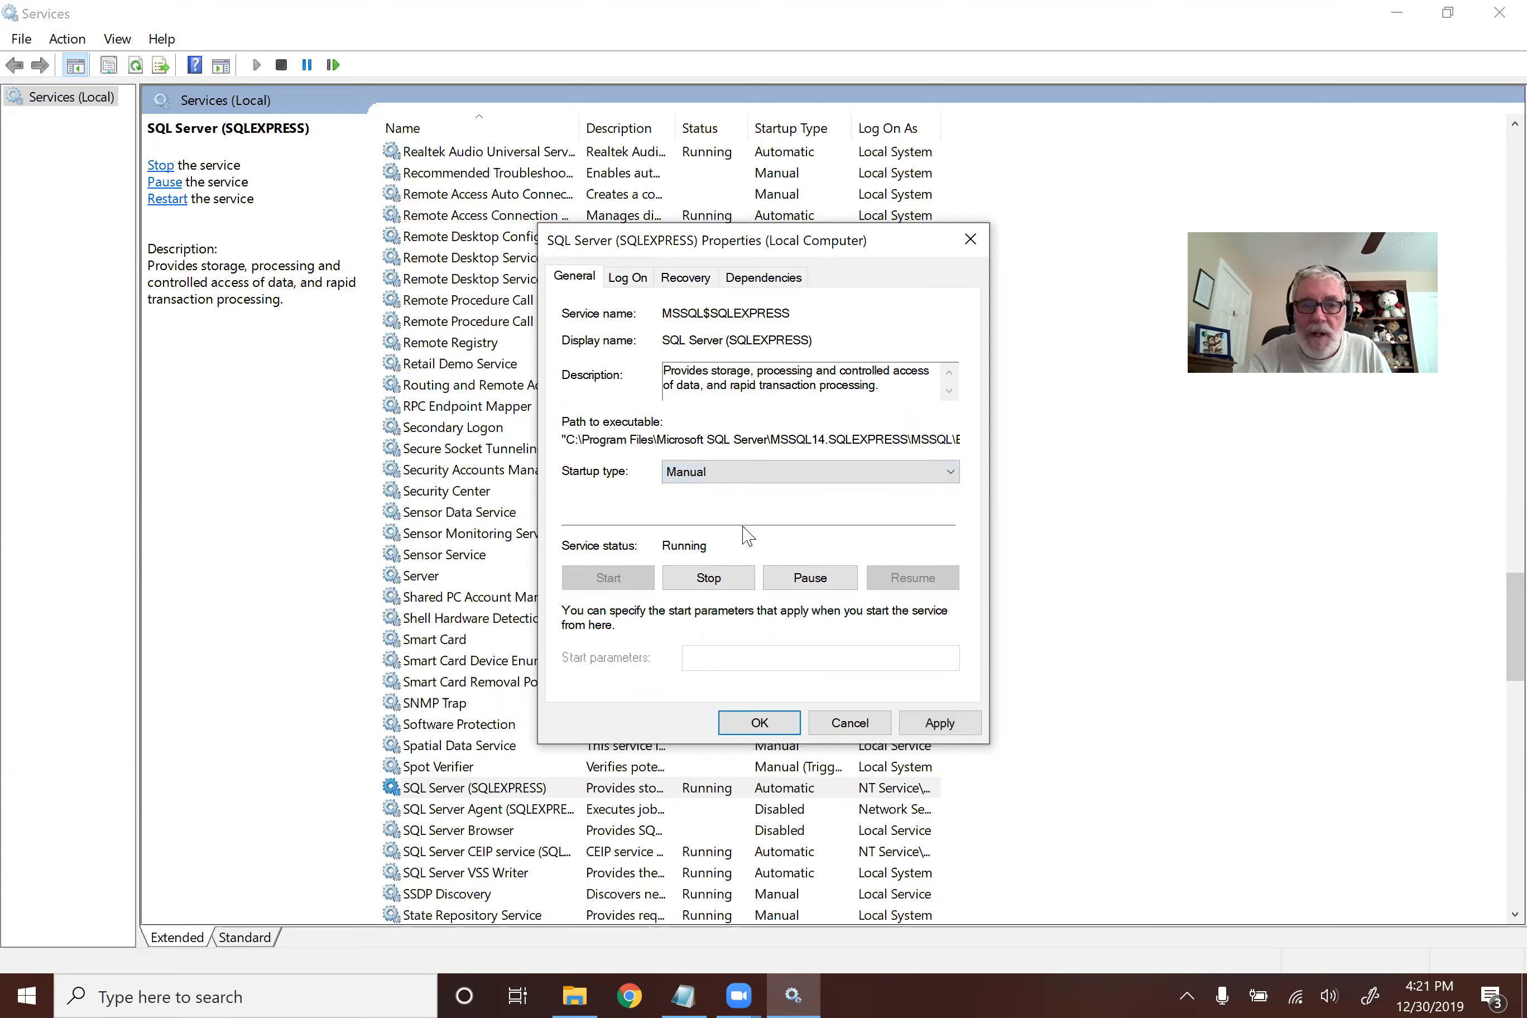
pyautogui.click(788, 722)
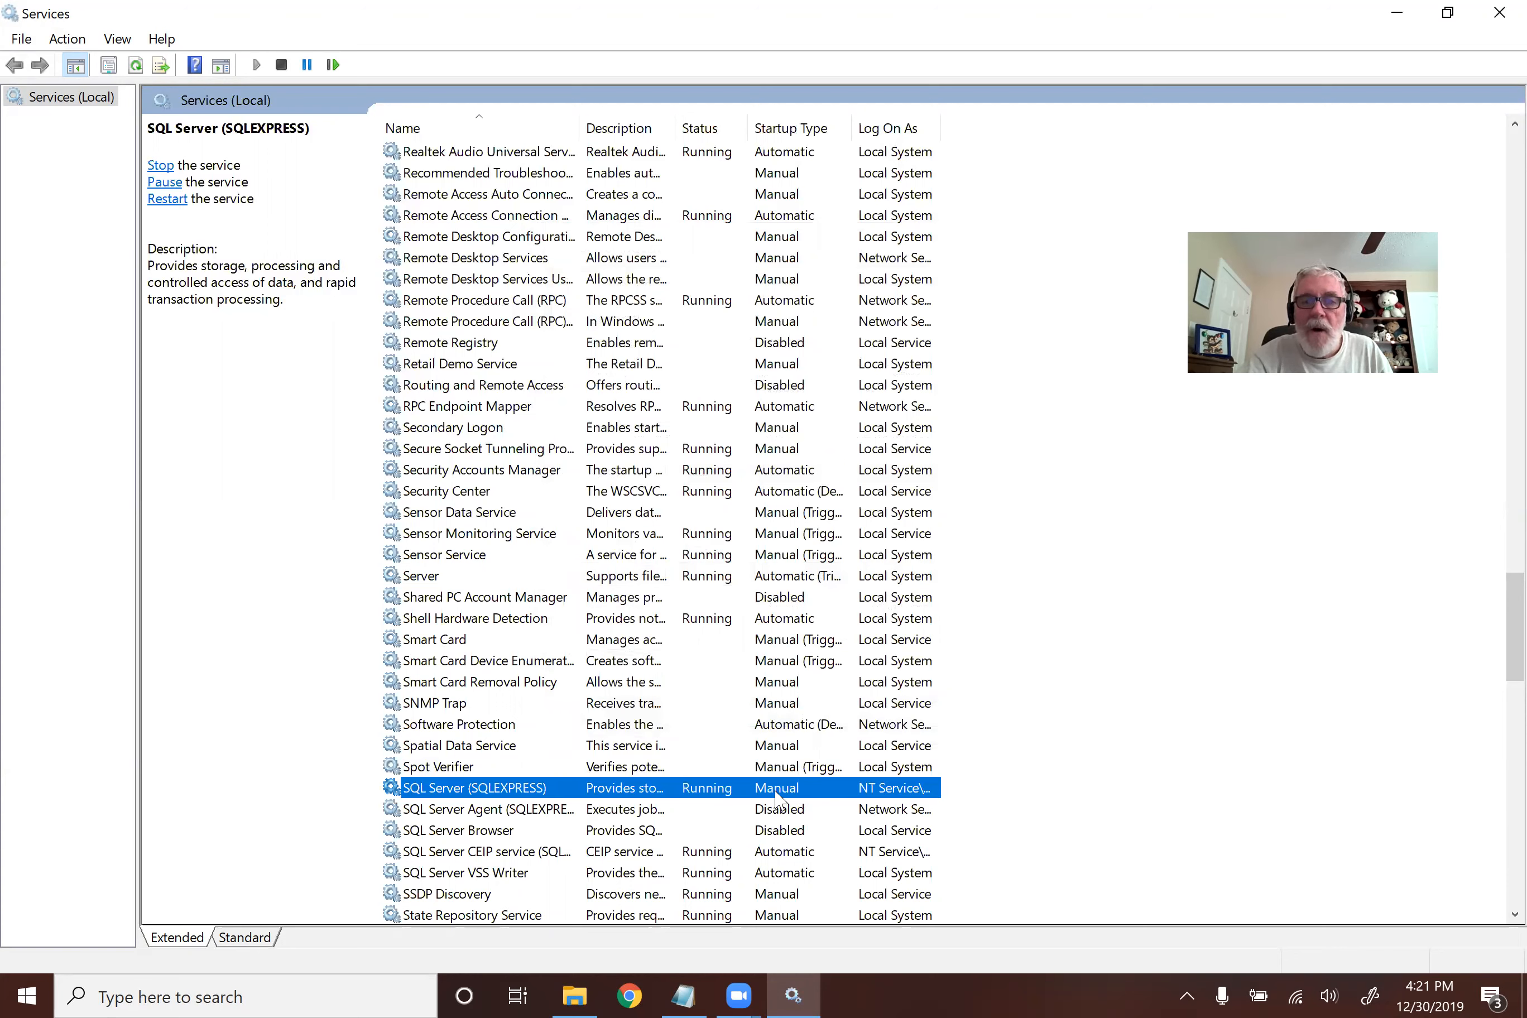
# Step: Stop the SQL Server (SQLEXPRESS) service from its Properties dialog and close the dialog
pyautogui.doubleClick(455, 788)
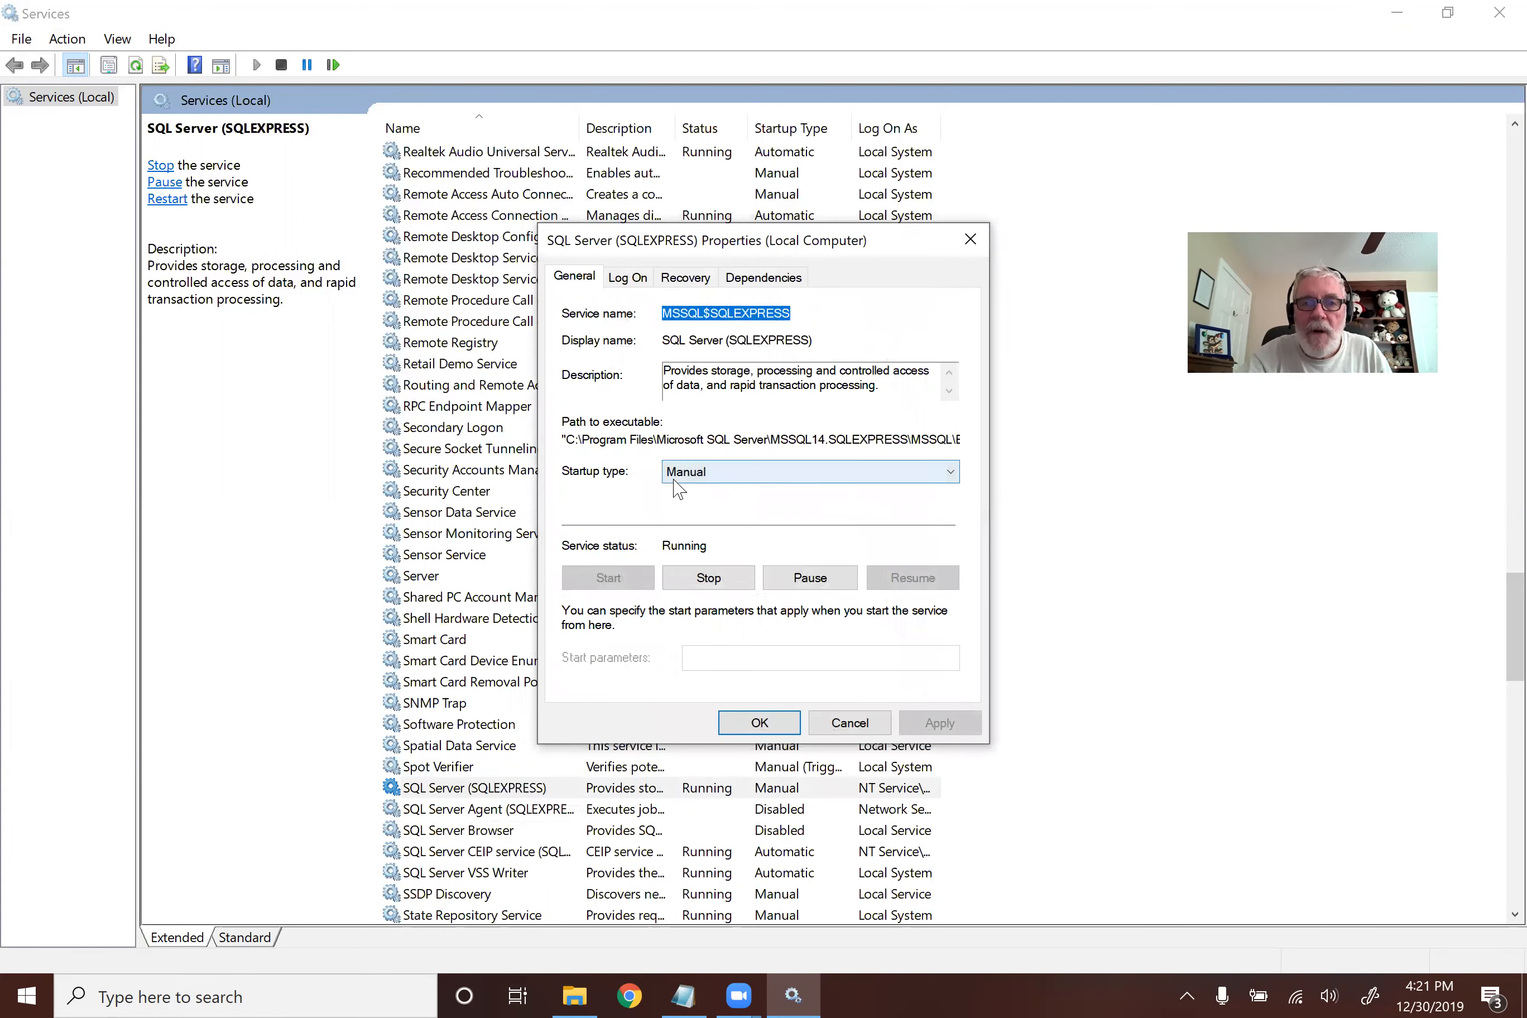
pyautogui.click(704, 579)
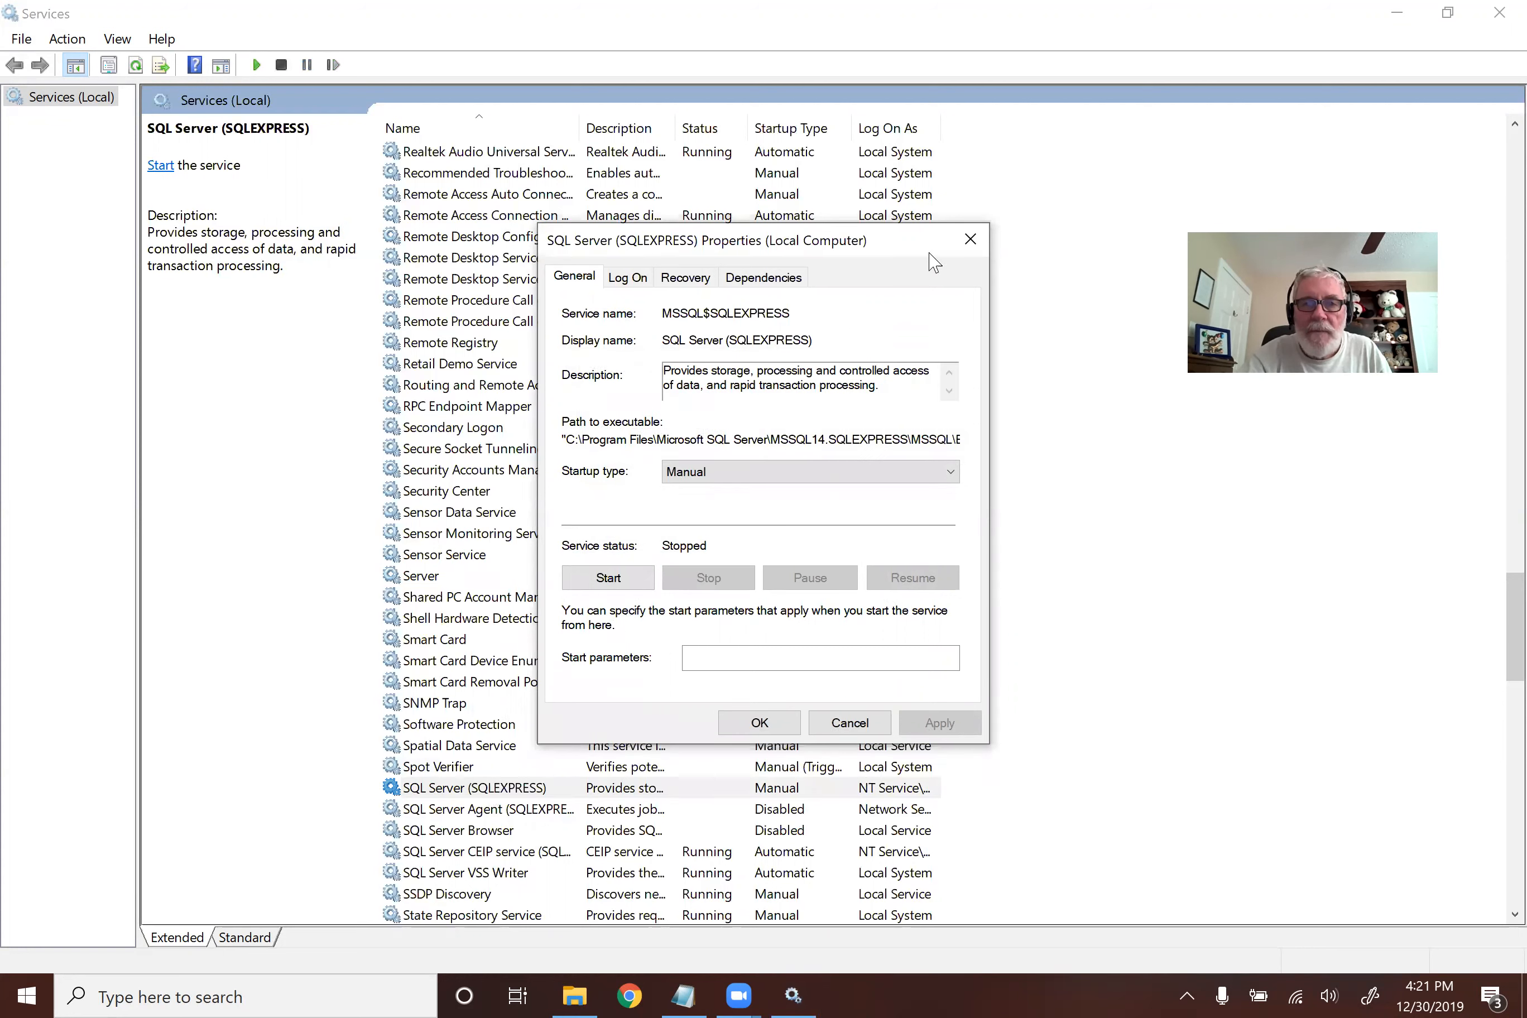
pyautogui.click(970, 241)
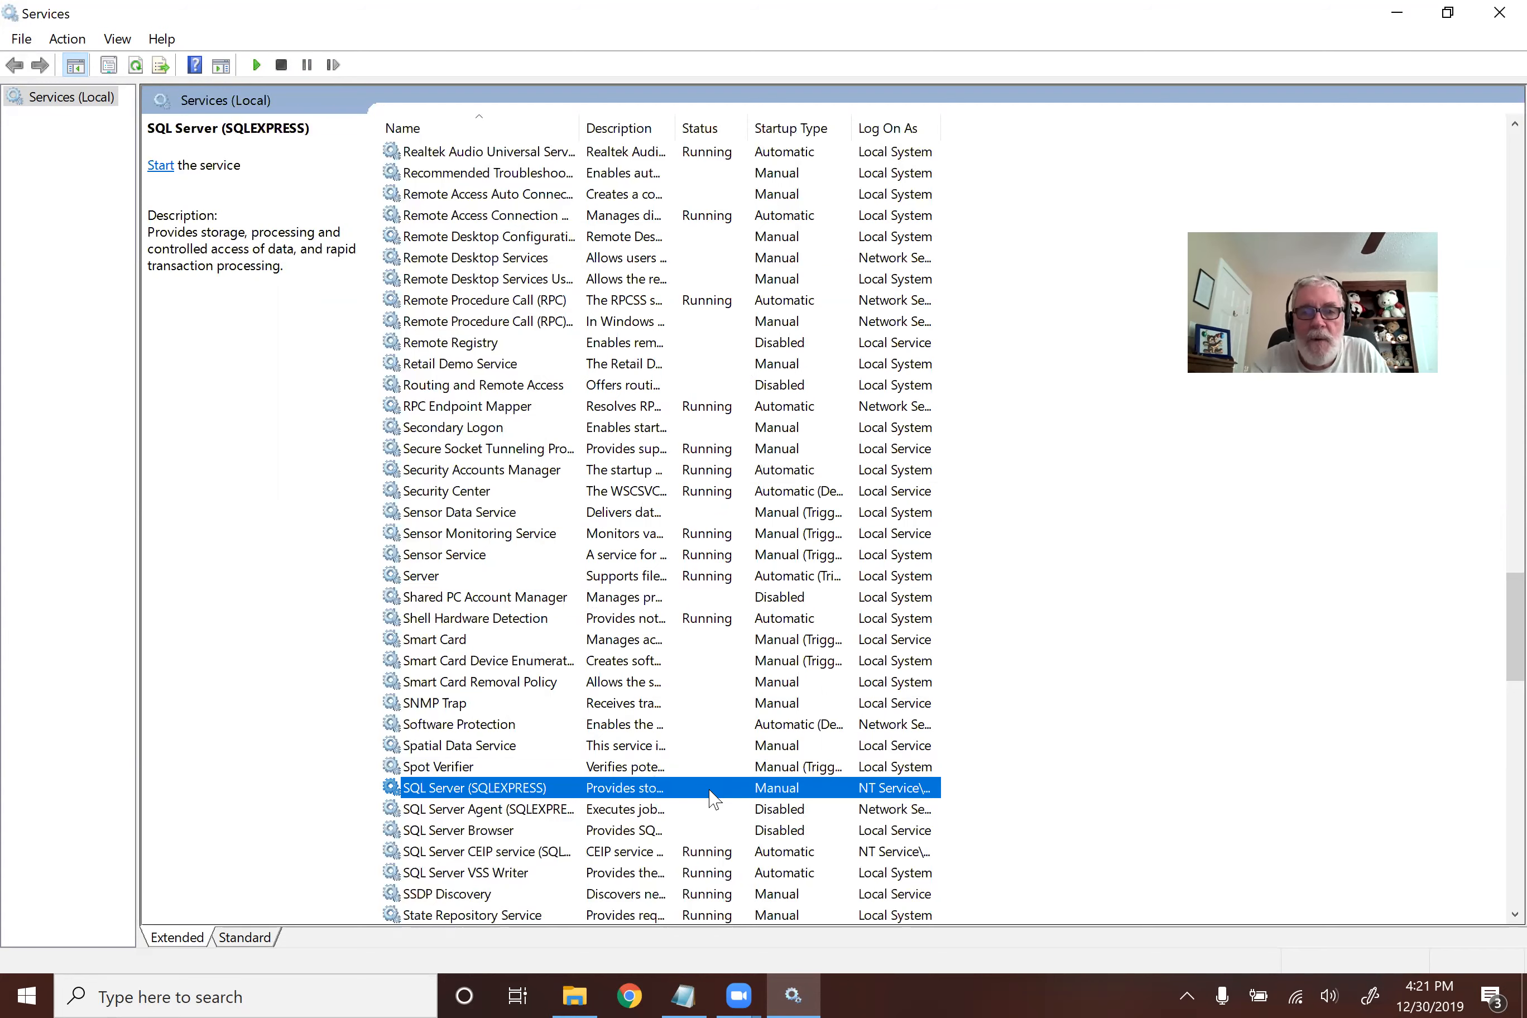
# Step: Start the SQL Server (SQLEXPRESS) service again from its Properties dialog, leaving startup Manual
pyautogui.doubleClick(430, 790)
pyautogui.click(625, 579)
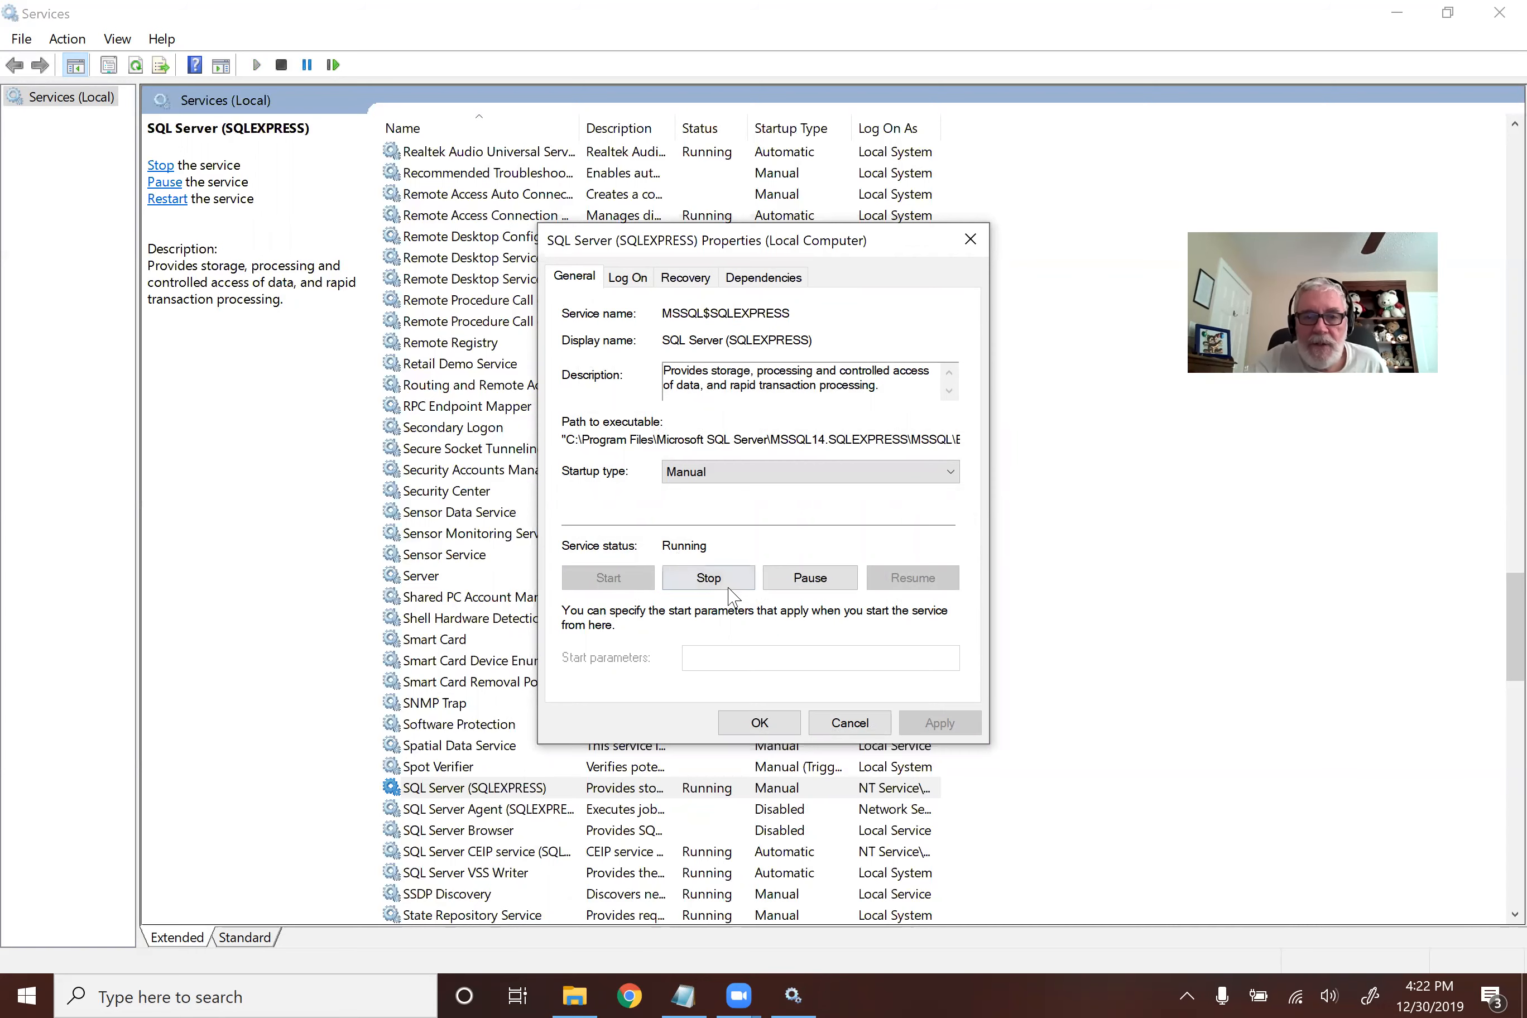
pyautogui.click(970, 239)
pyautogui.click(735, 791)
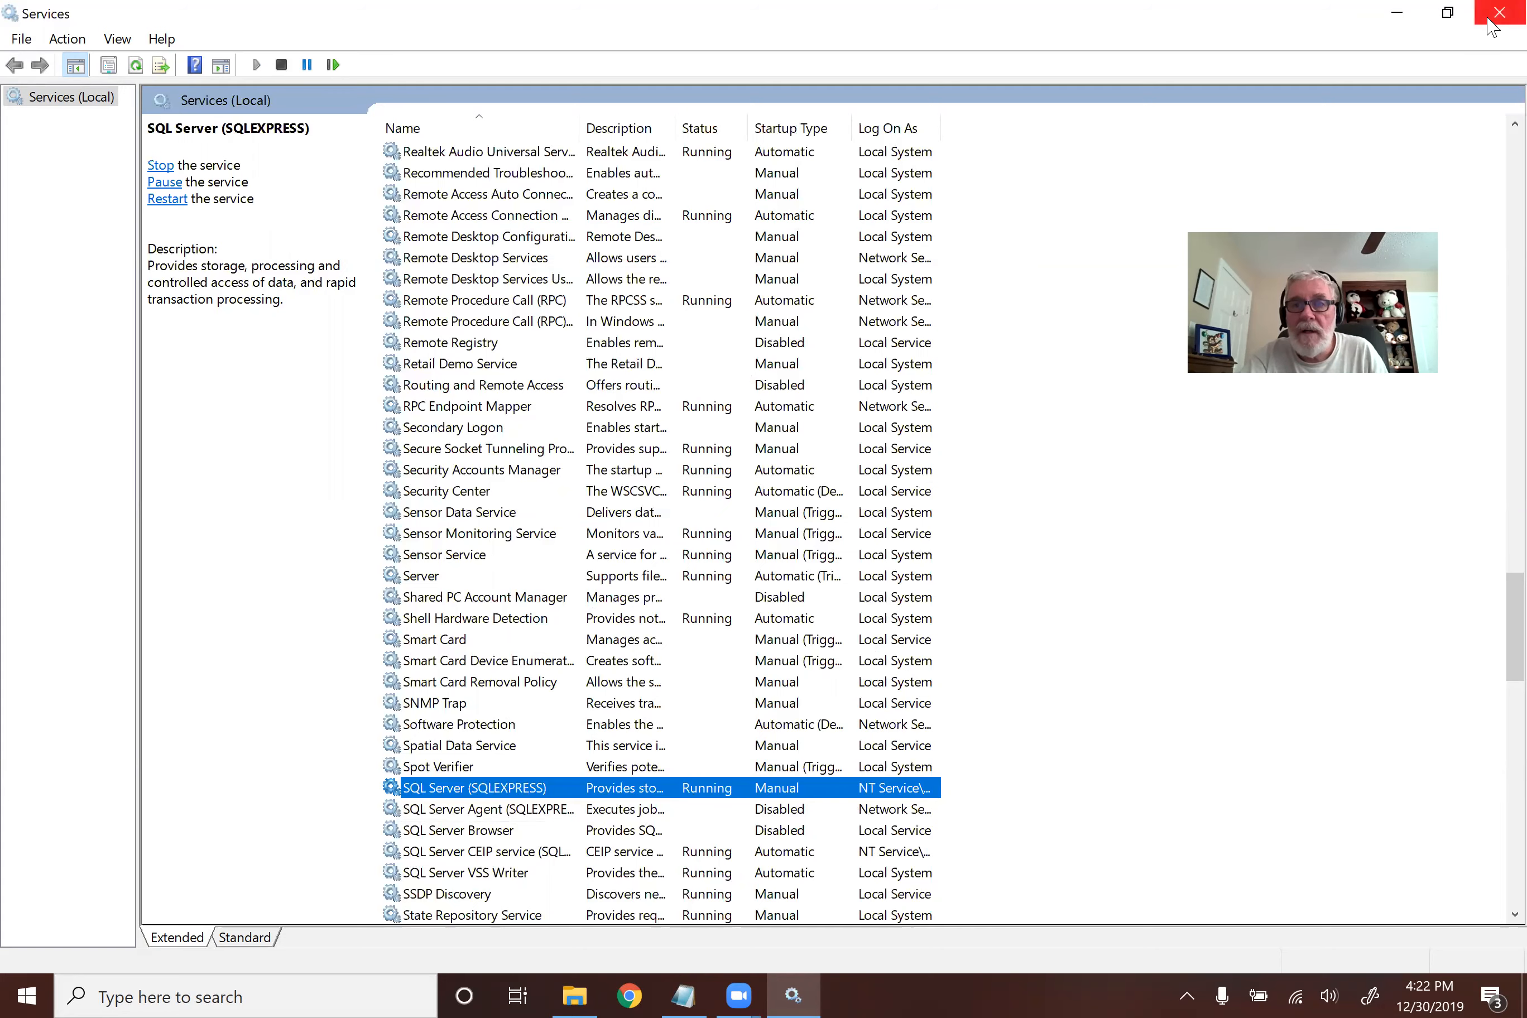
# Step: Close Services and expand Microsoft SQL Server Tools 18 in the Start menu
pyautogui.click(1497, 16)
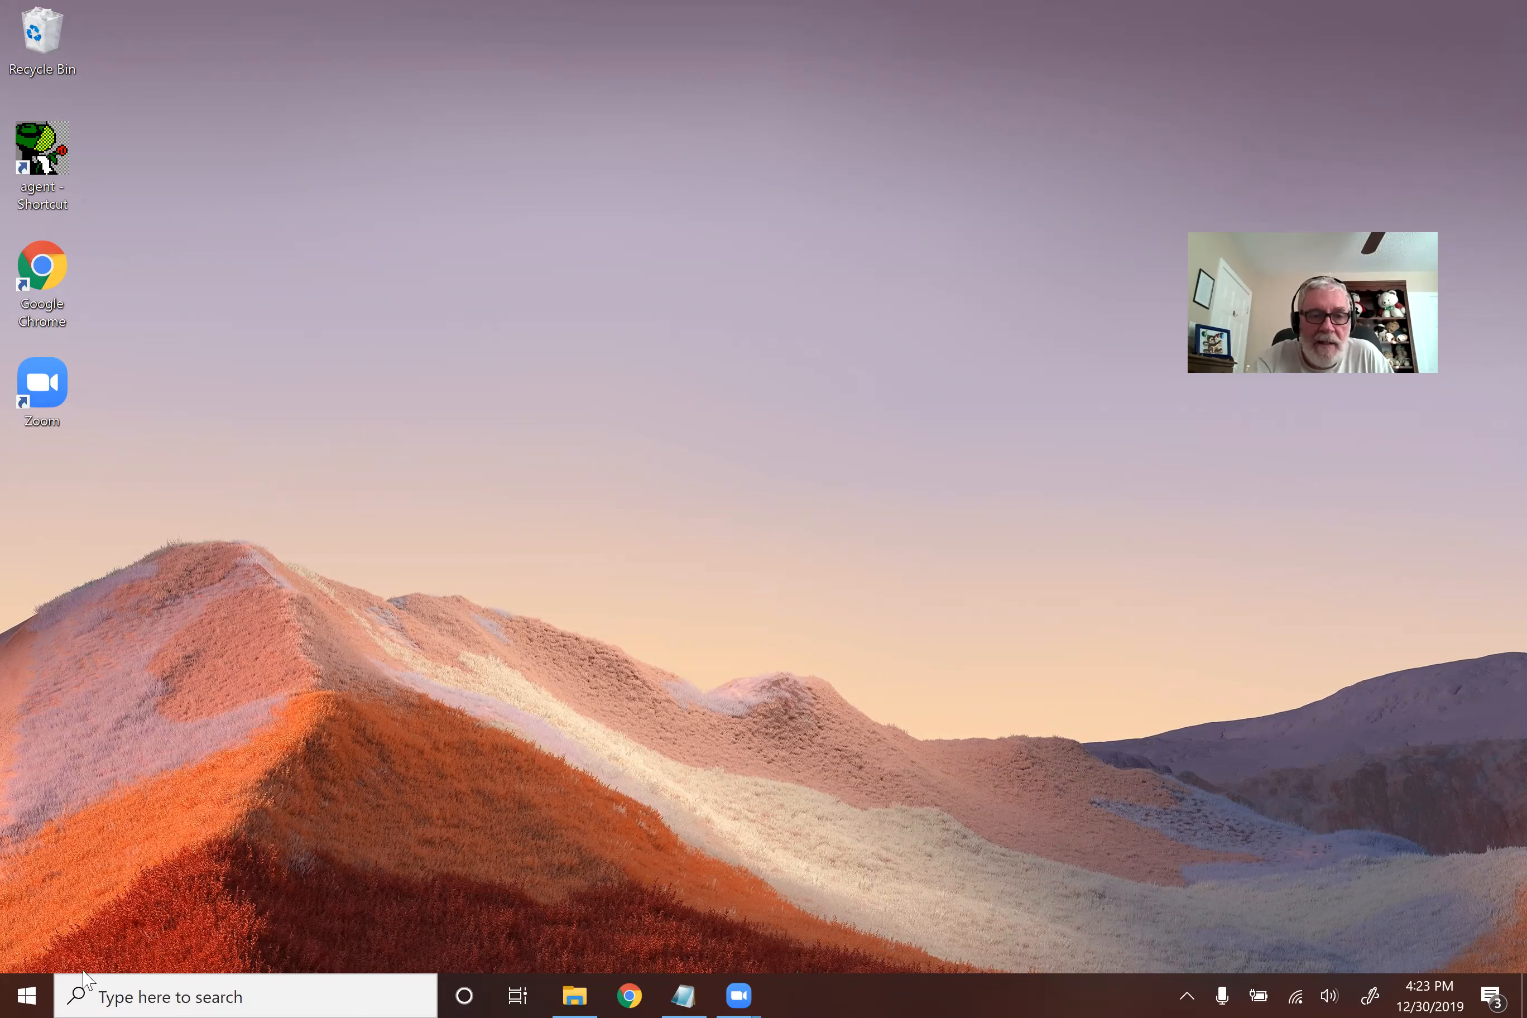
pyautogui.click(34, 984)
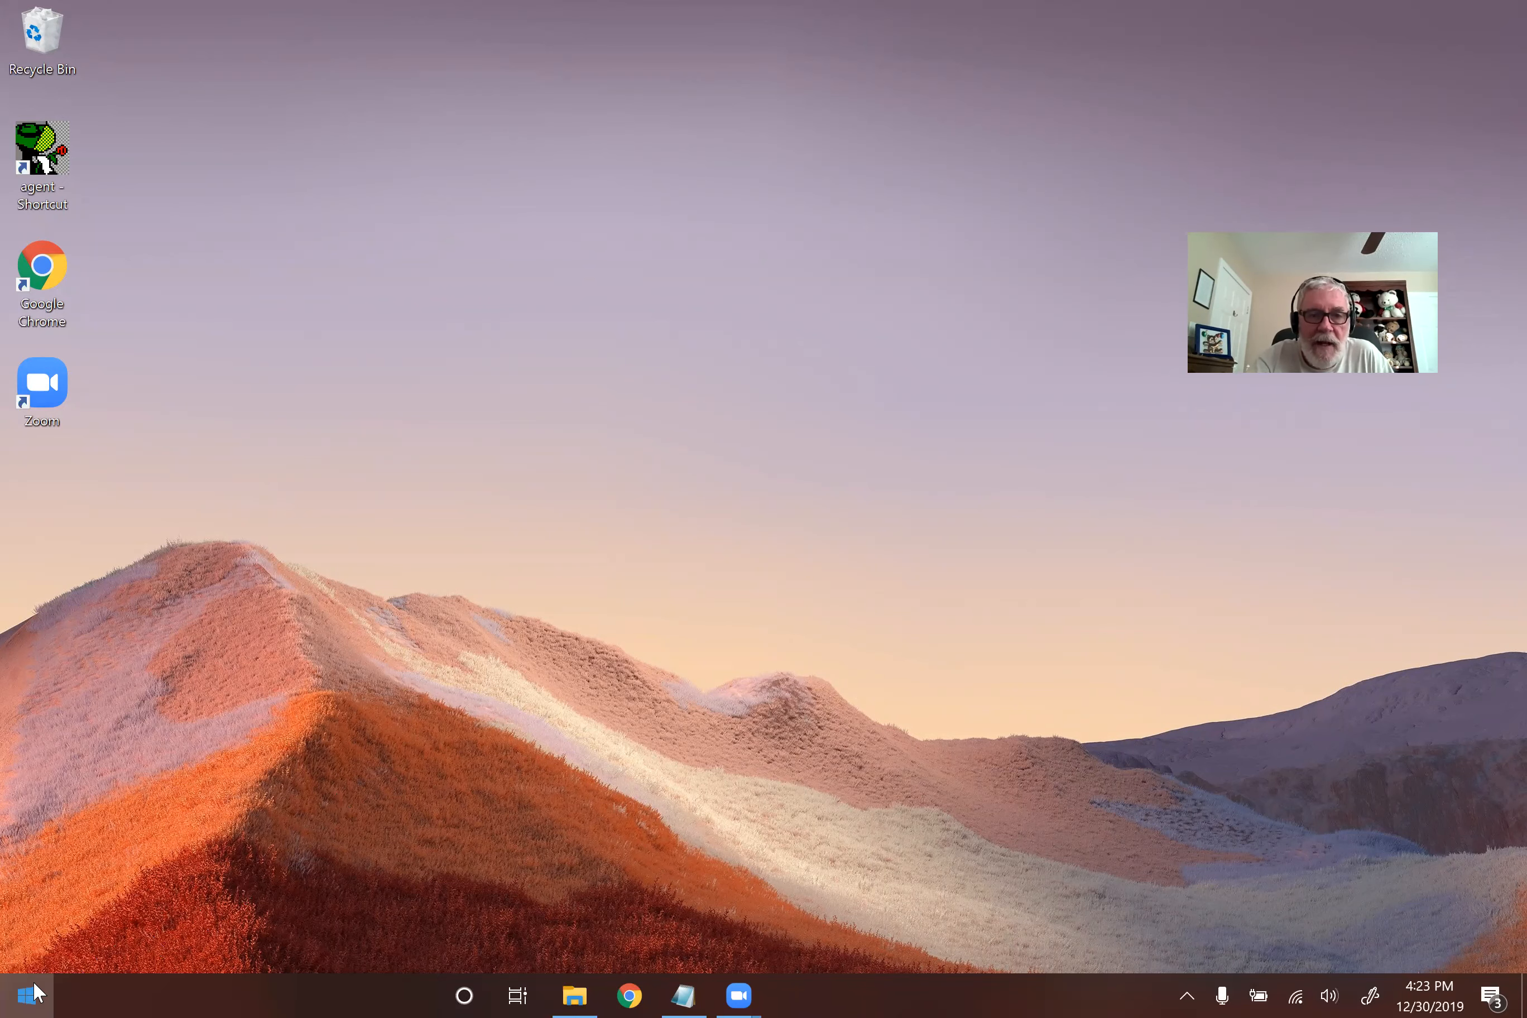
pyautogui.scroll(-5, 222, 313)
pyautogui.scroll(-10, 221, 308)
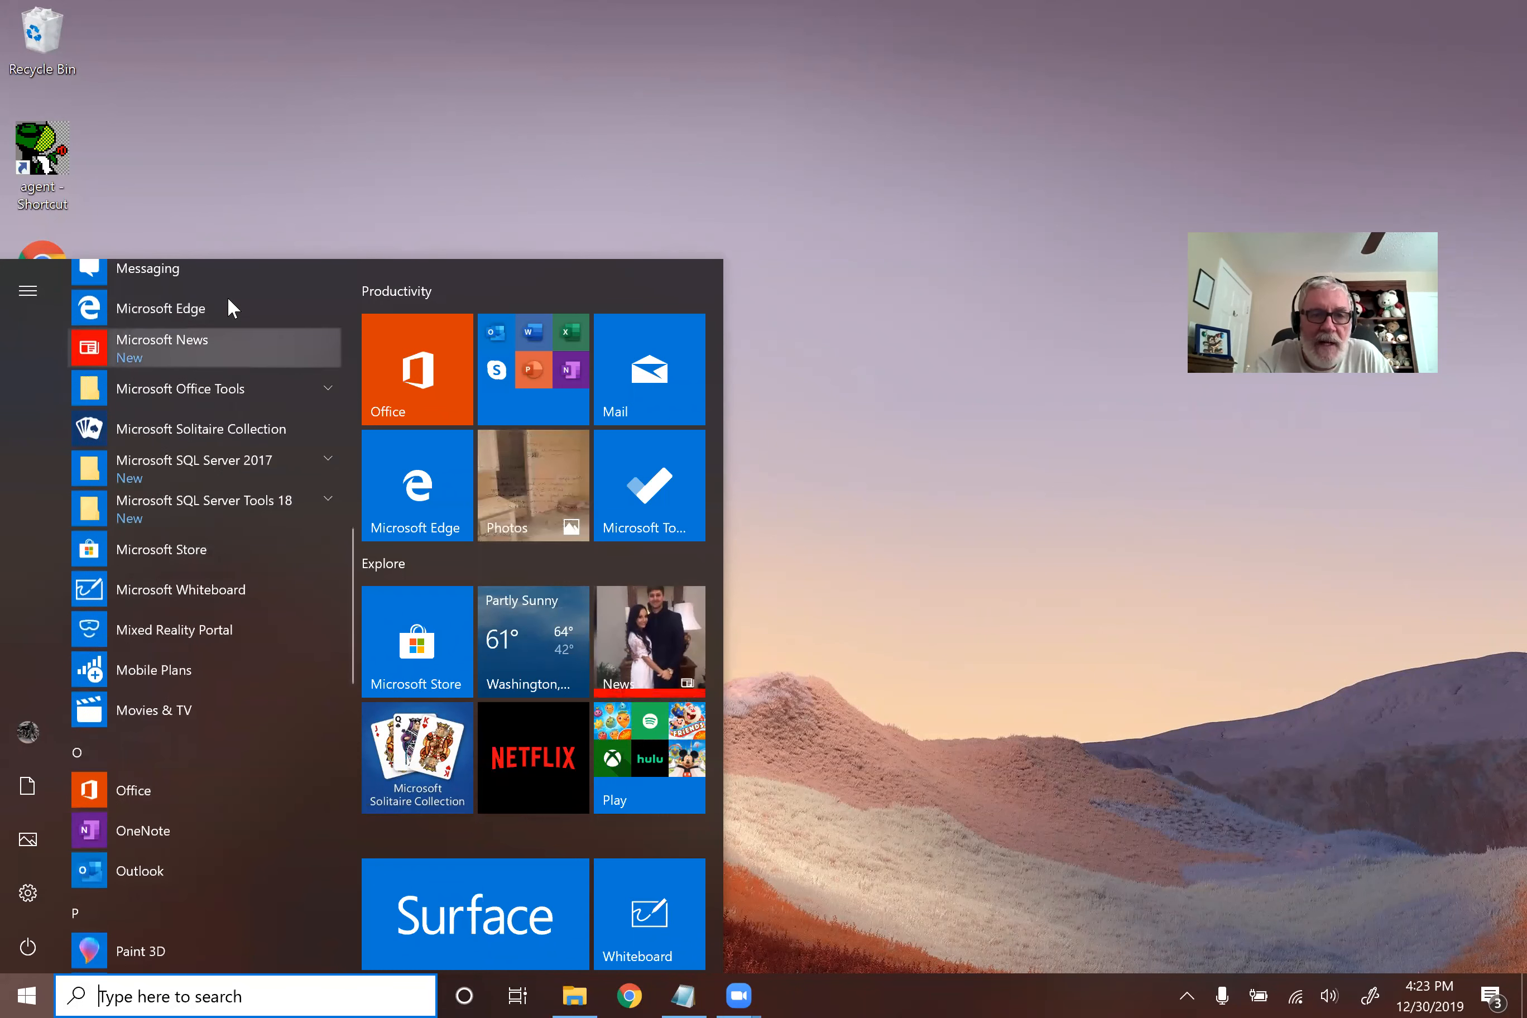
pyautogui.scroll(1, 226, 296)
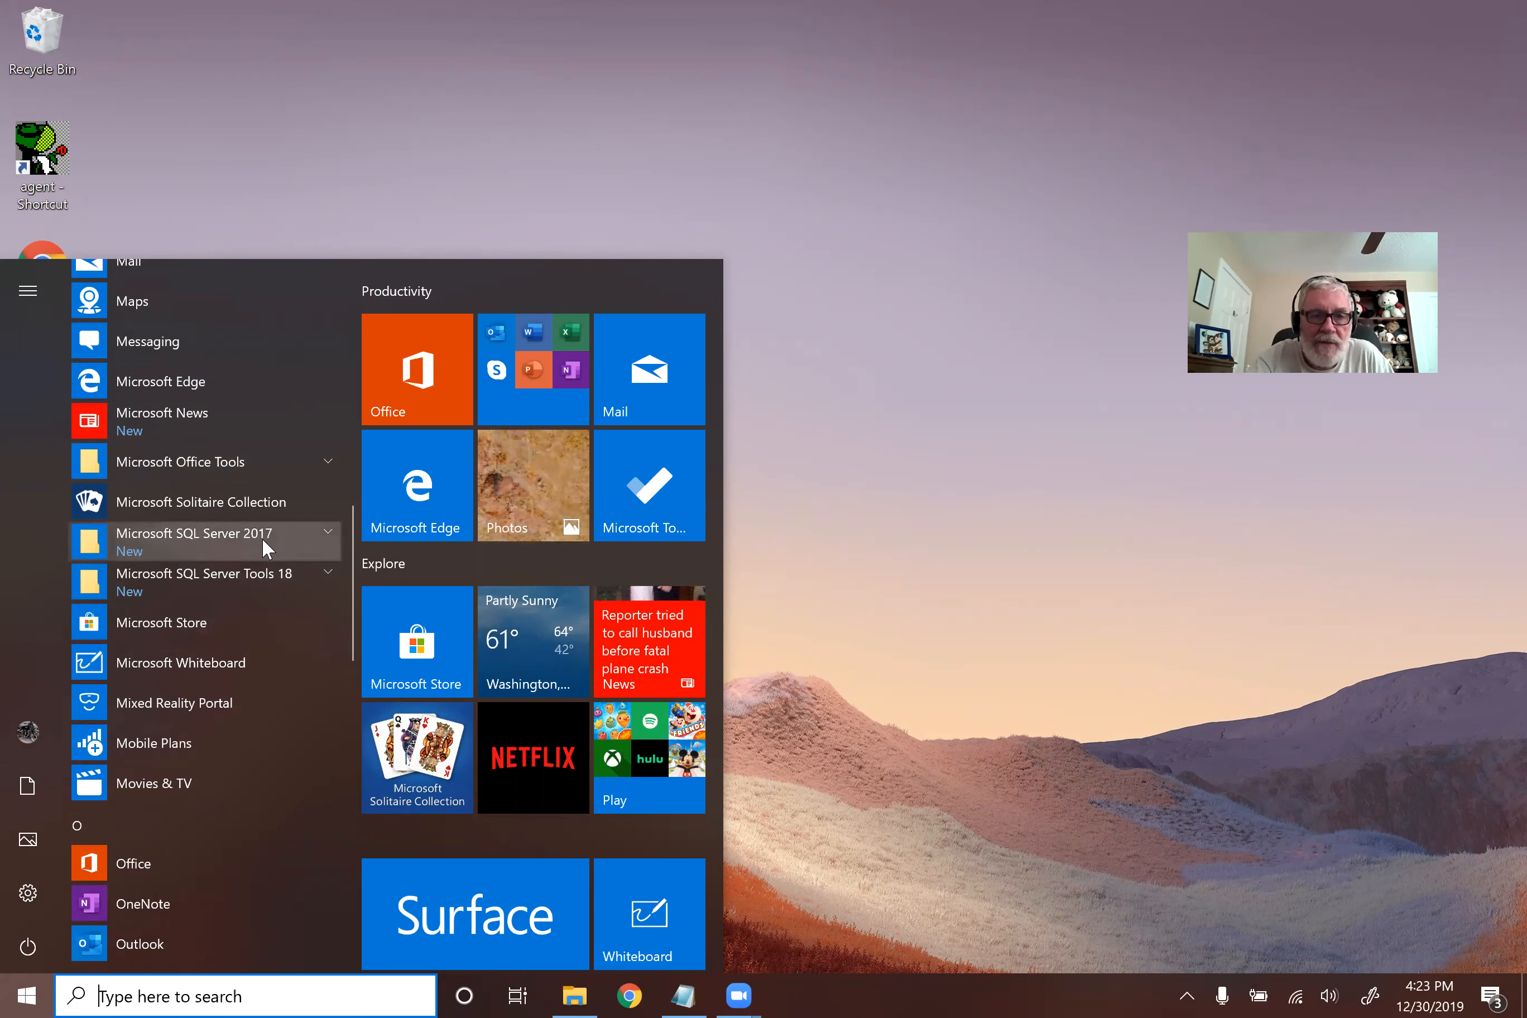
pyautogui.click(327, 529)
pyautogui.click(327, 529)
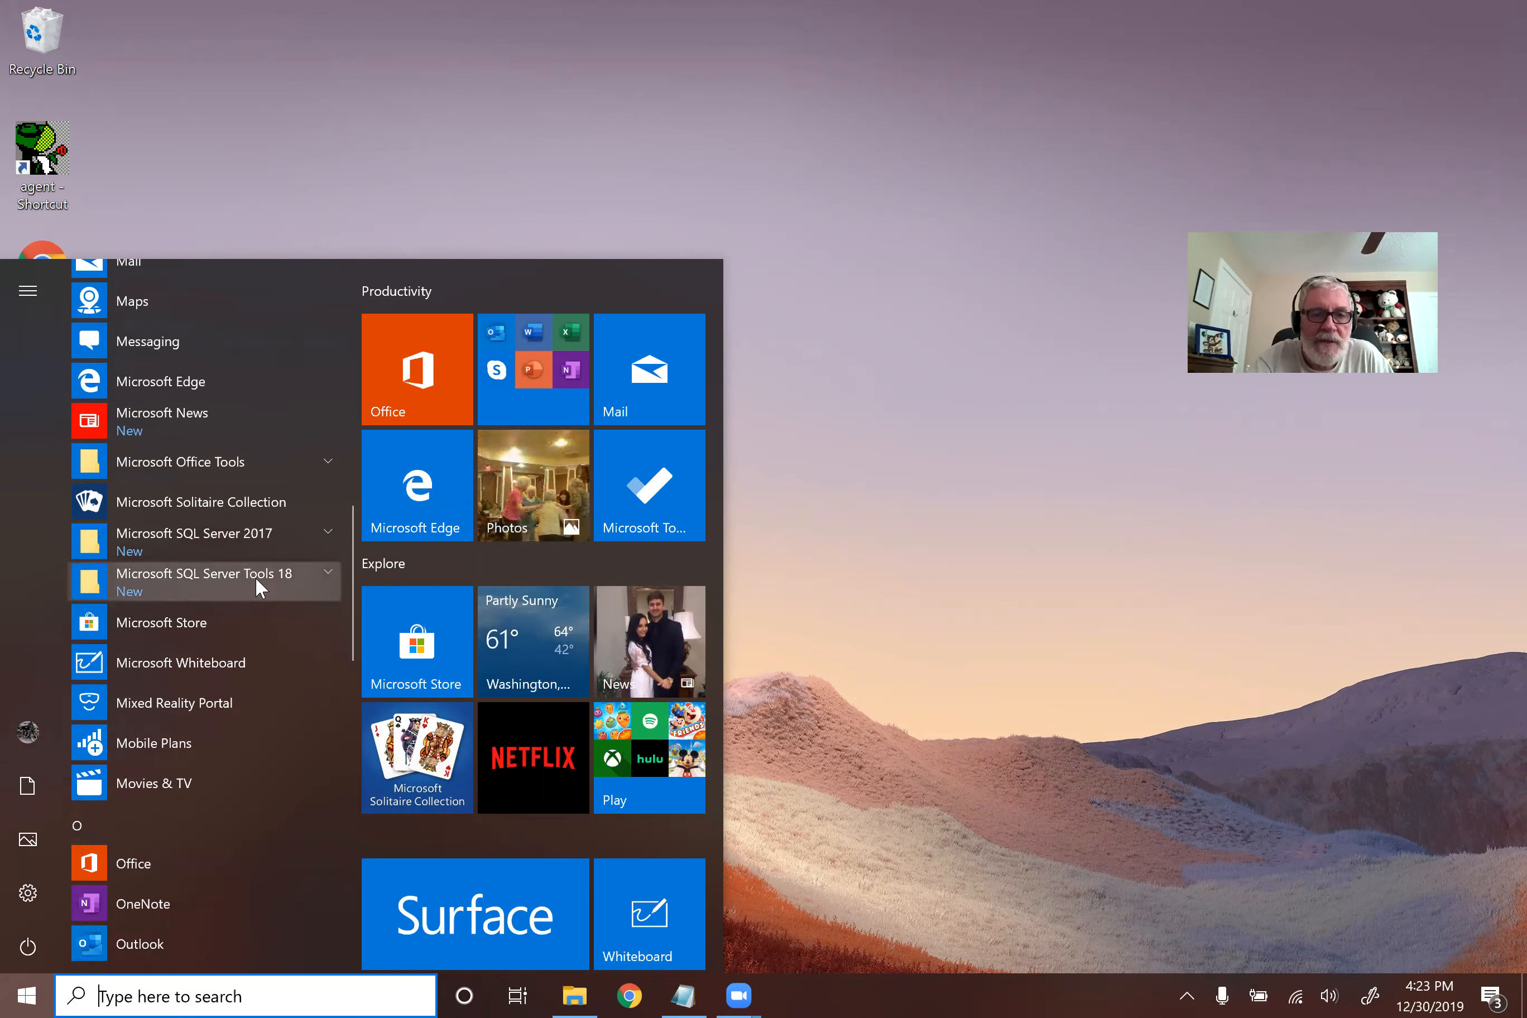
pyautogui.click(323, 573)
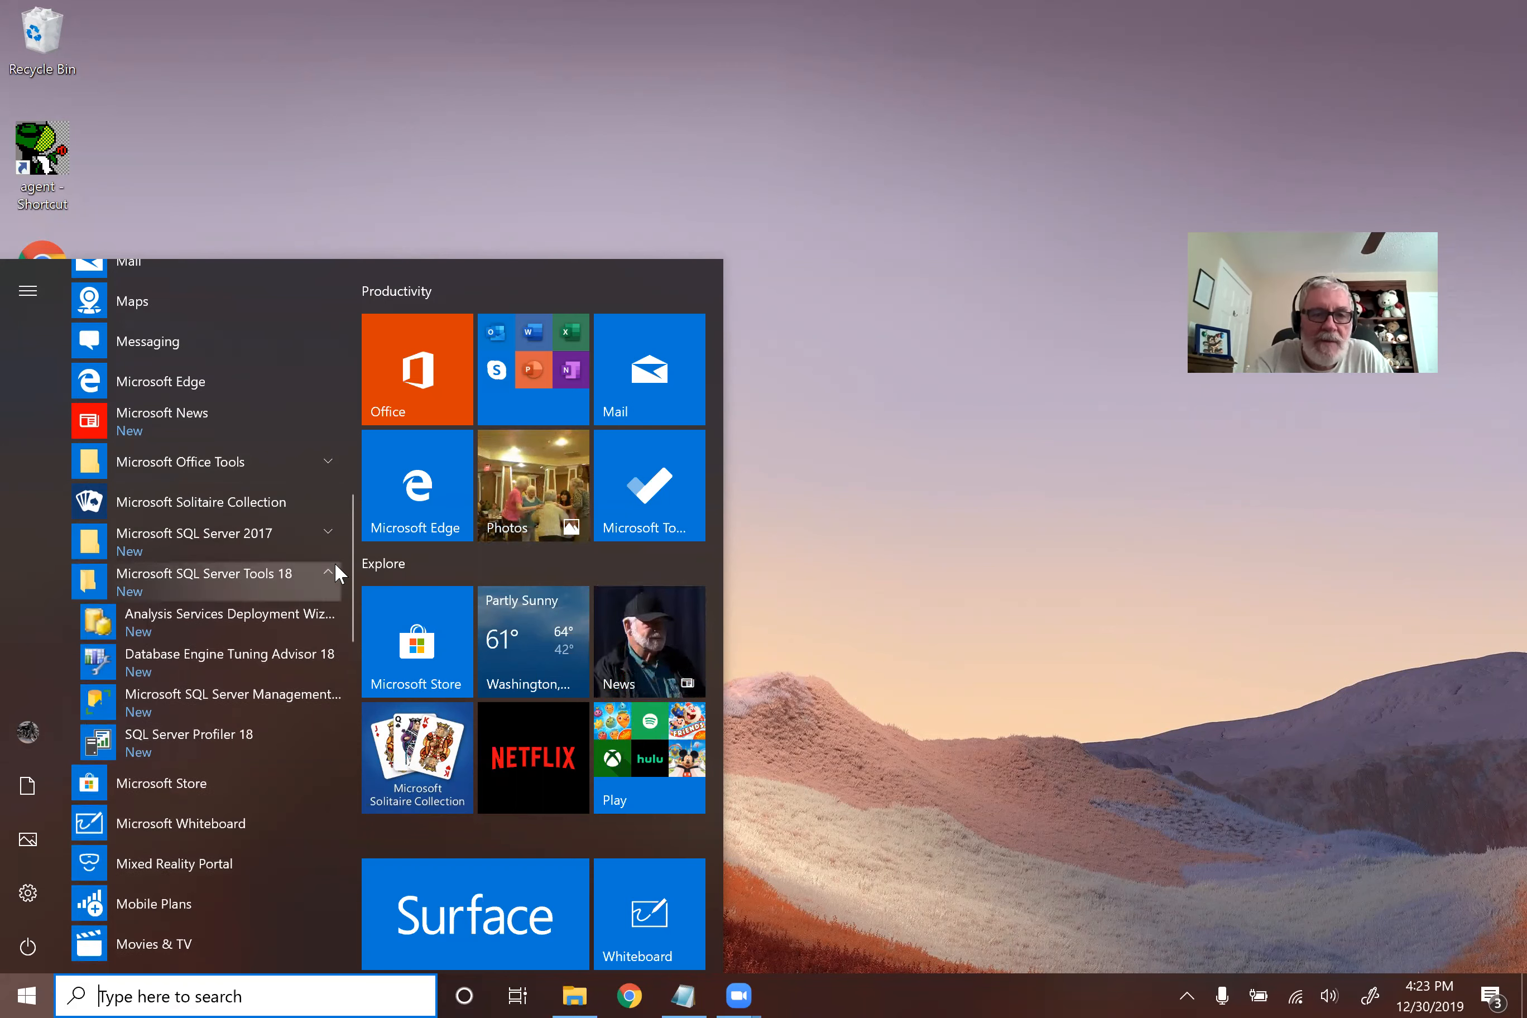
# Step: Launch Microsoft SQL Server Management Studio 18 from the Start menu
pyautogui.click(259, 693)
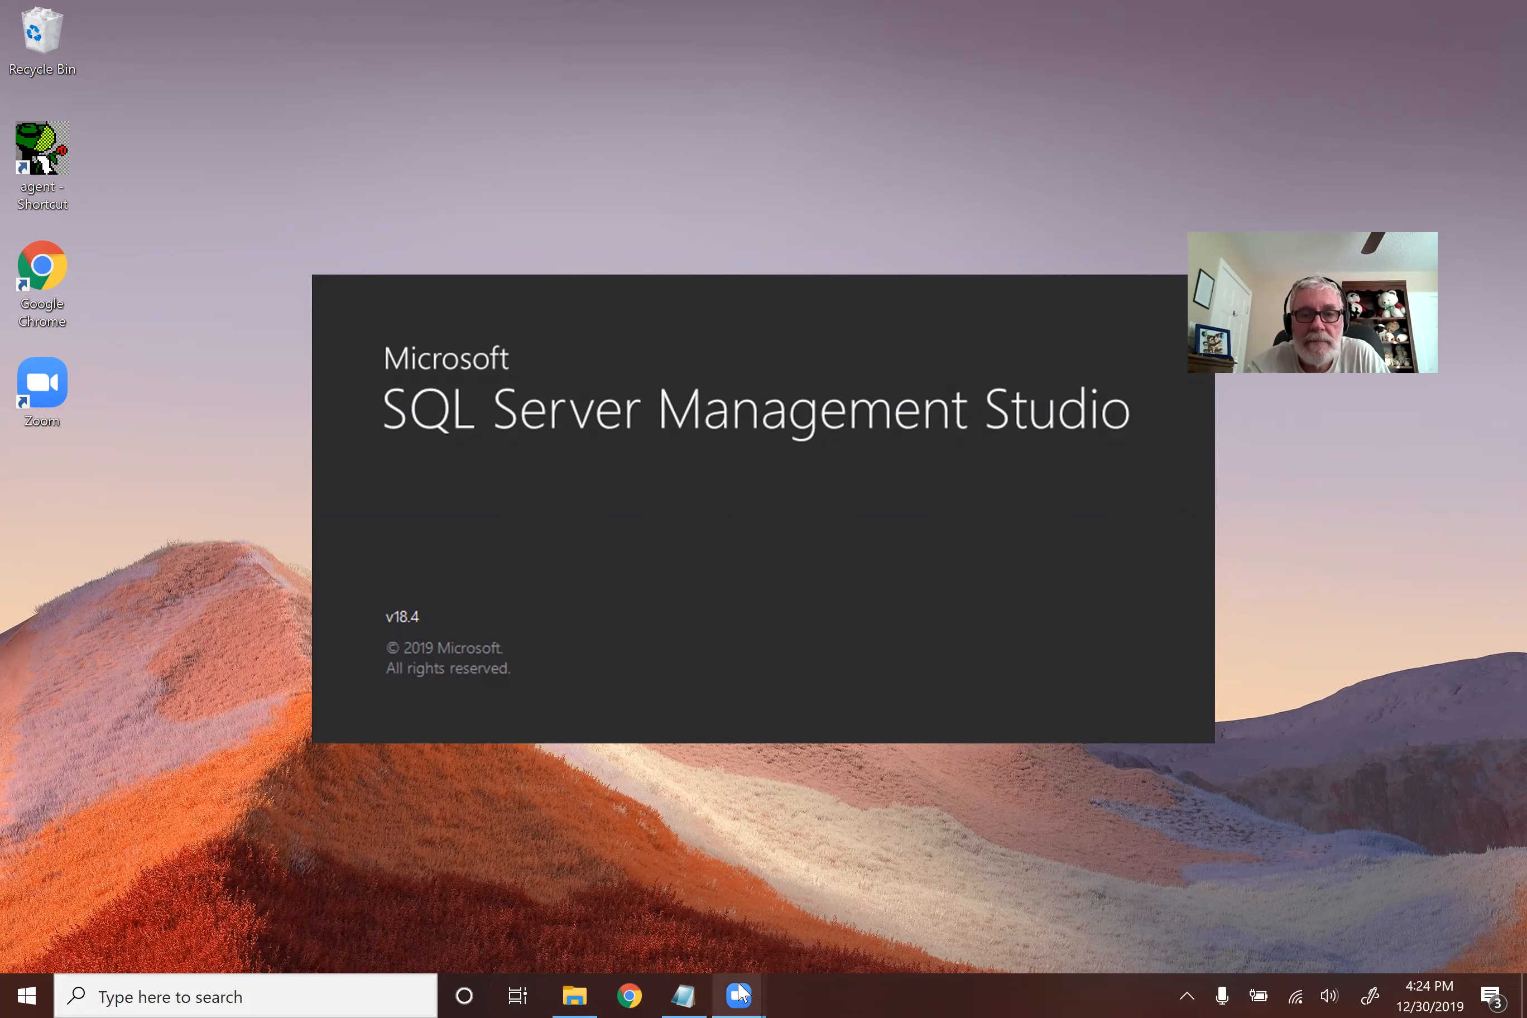
pyautogui.moveTo(741, 993)
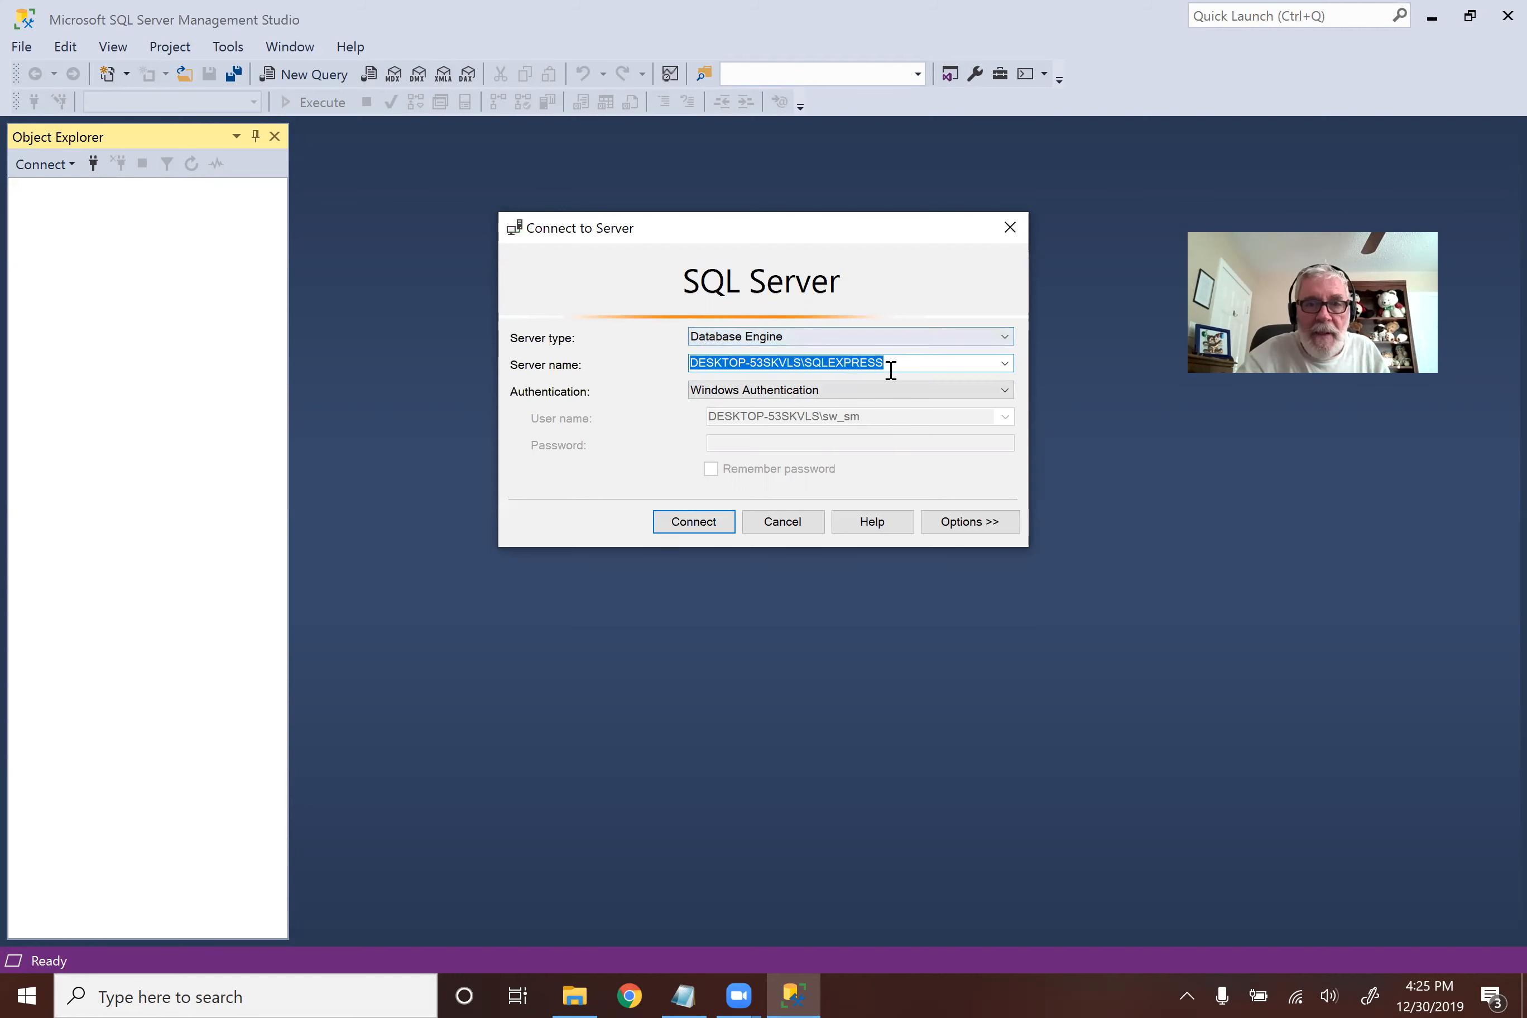
# Step: Connect to the local SQLEXPRESS server using Windows Authentication
pyautogui.click(913, 361)
pyautogui.moveTo(917, 358); pyautogui.dragTo(696, 358)
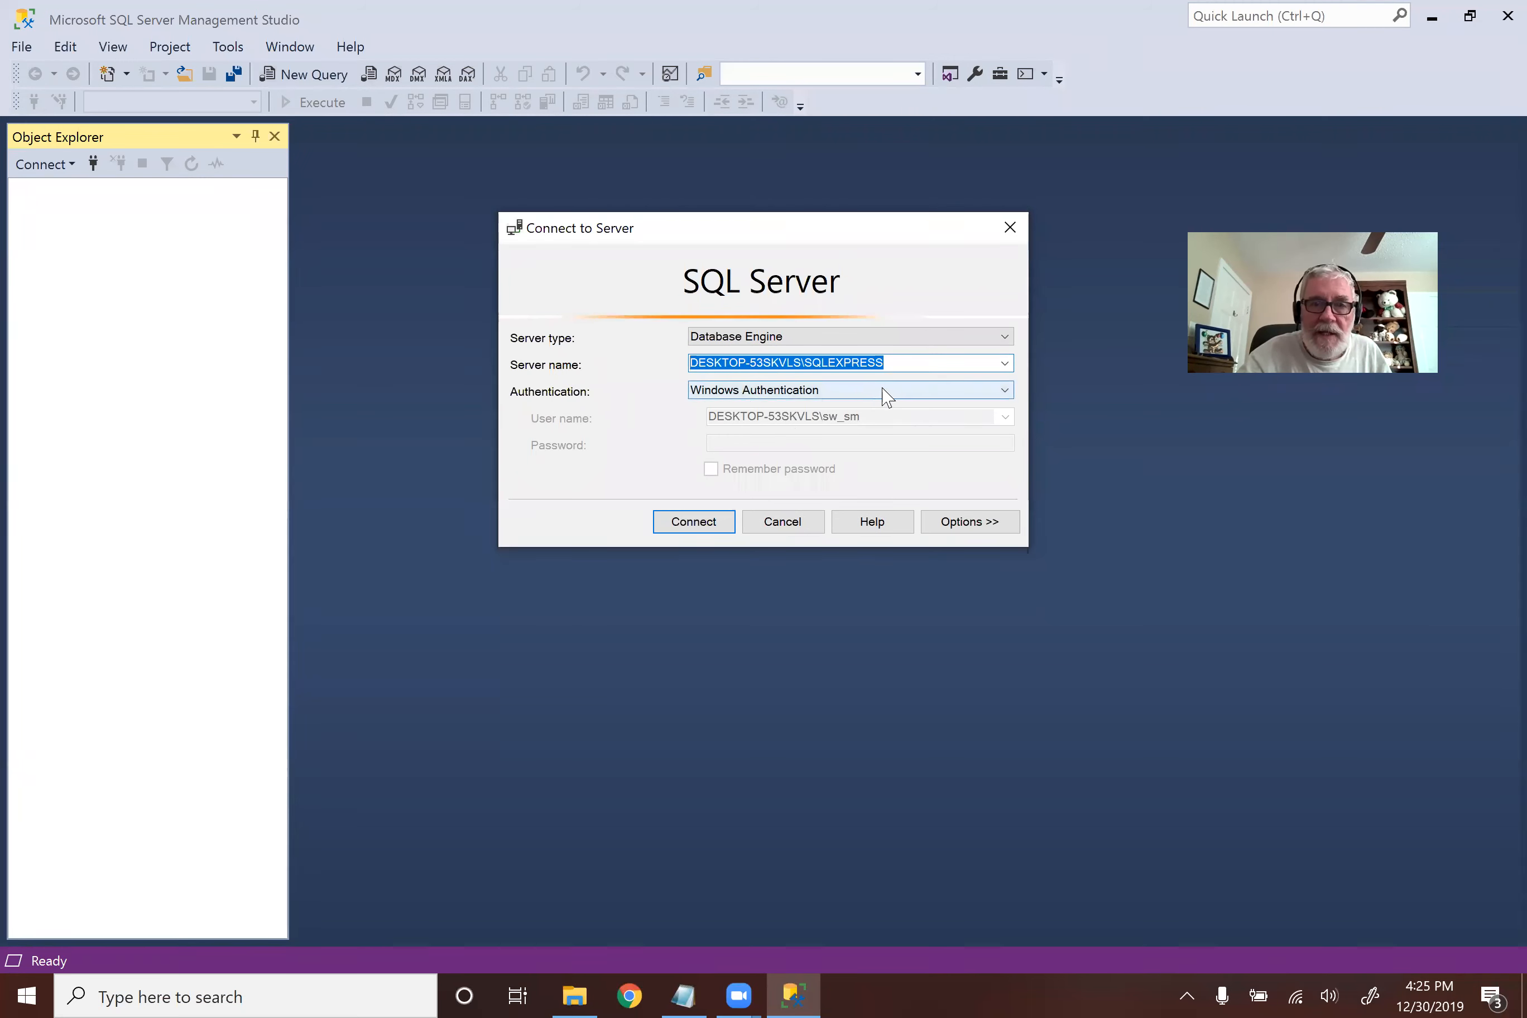
pyautogui.click(1006, 393)
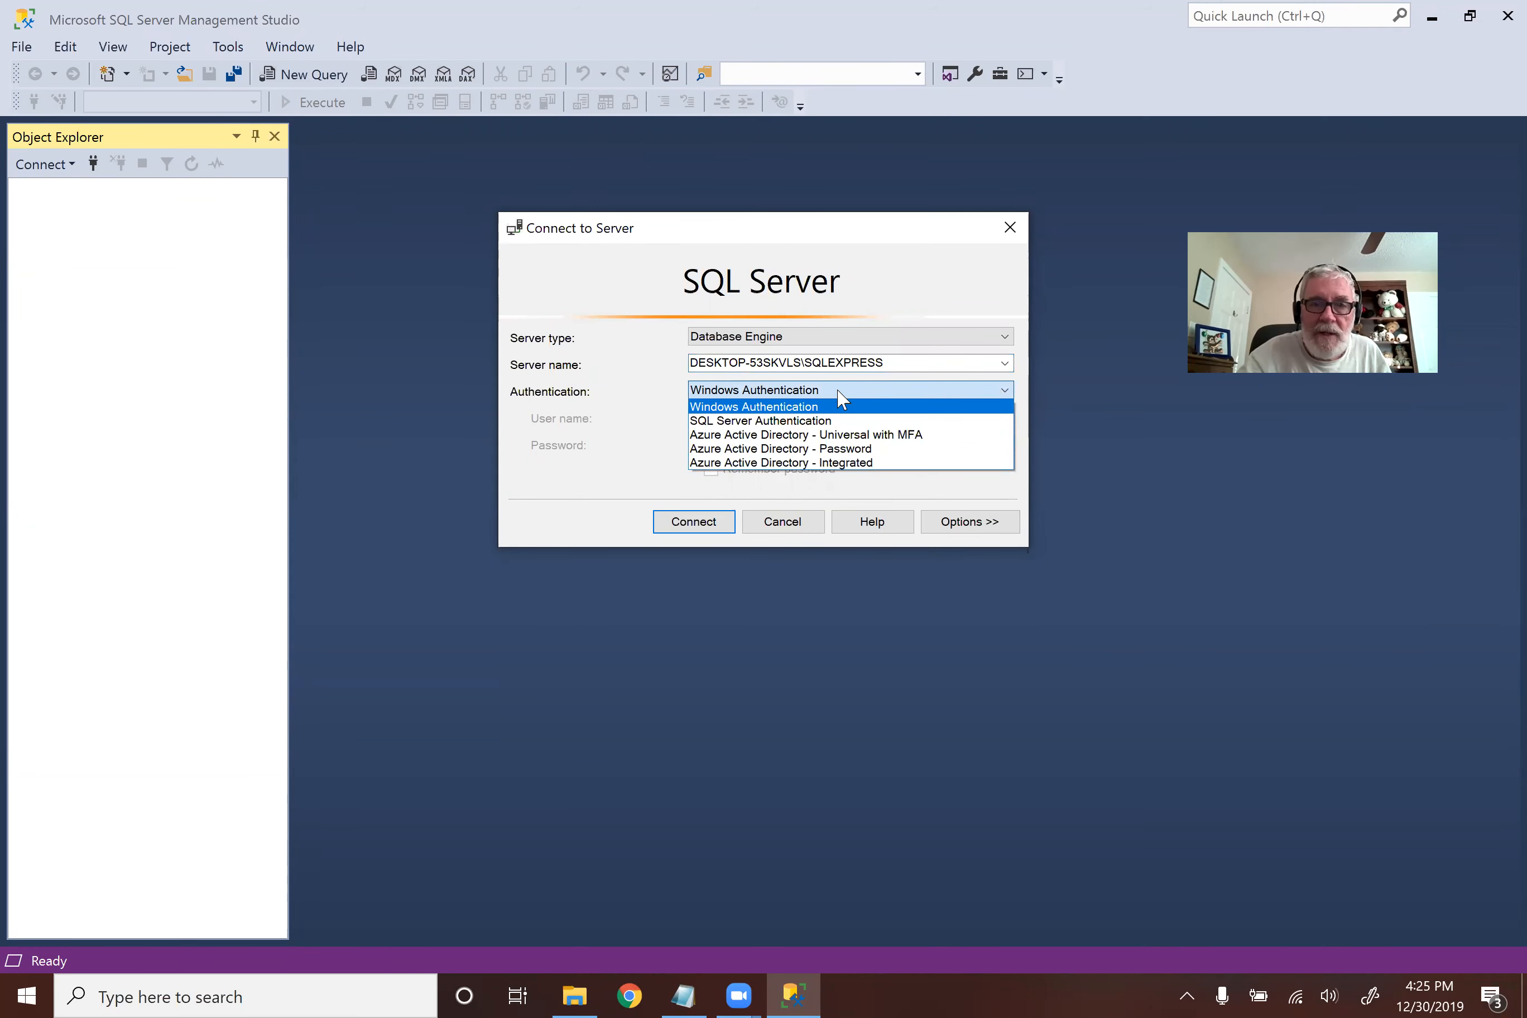
pyautogui.click(644, 421)
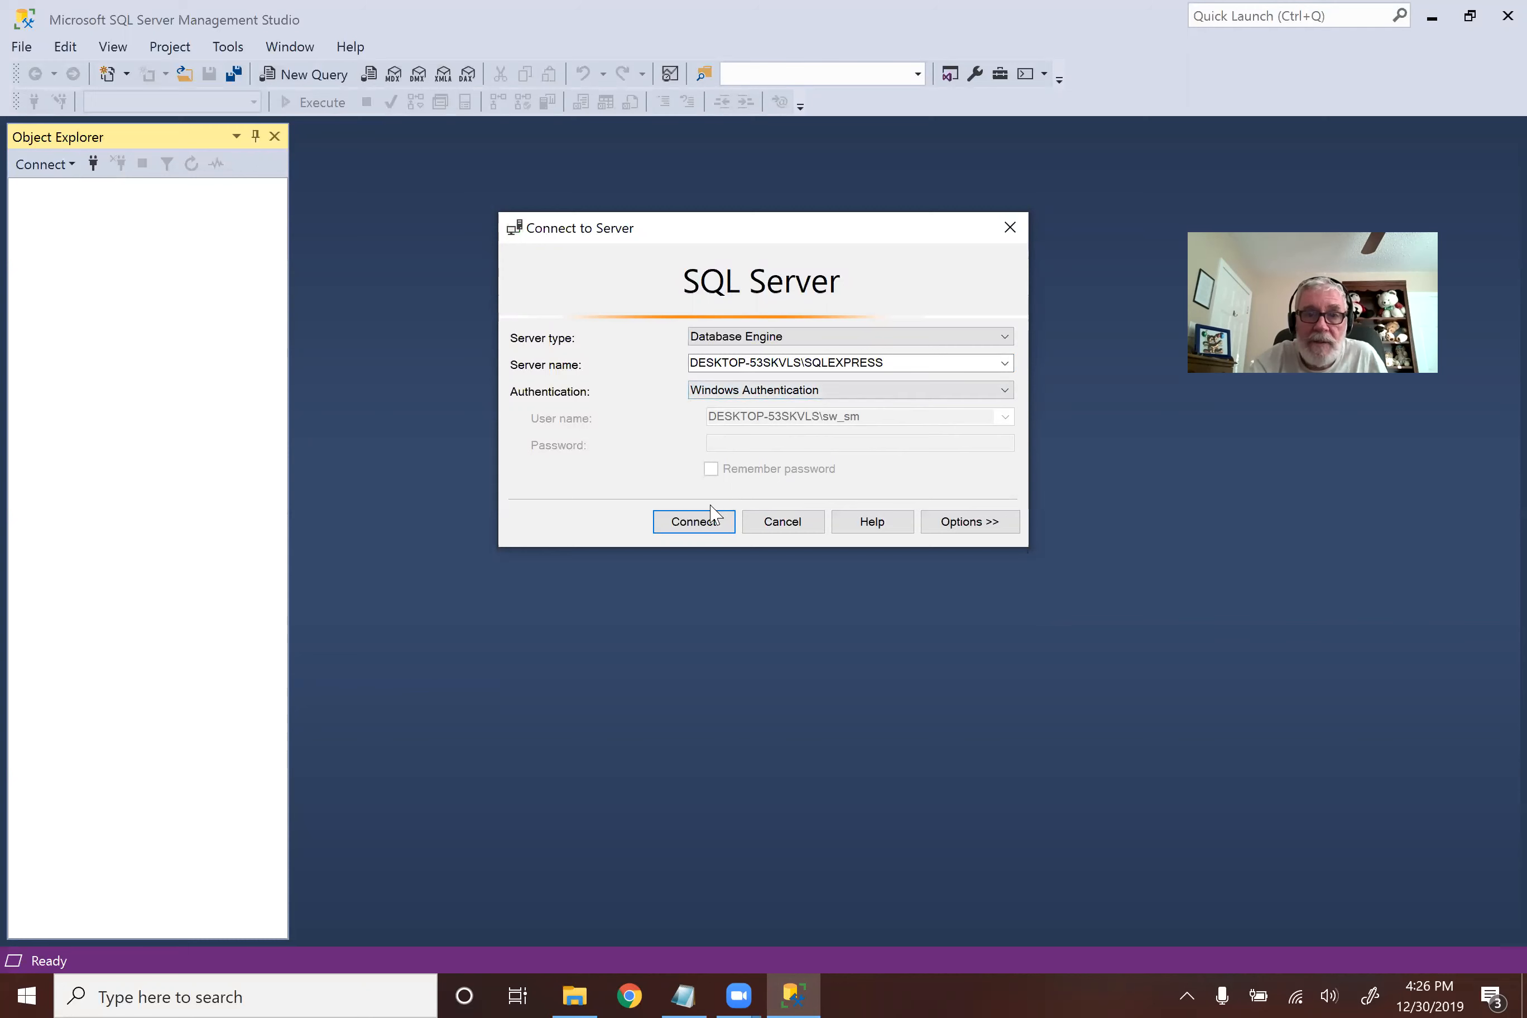
pyautogui.click(697, 521)
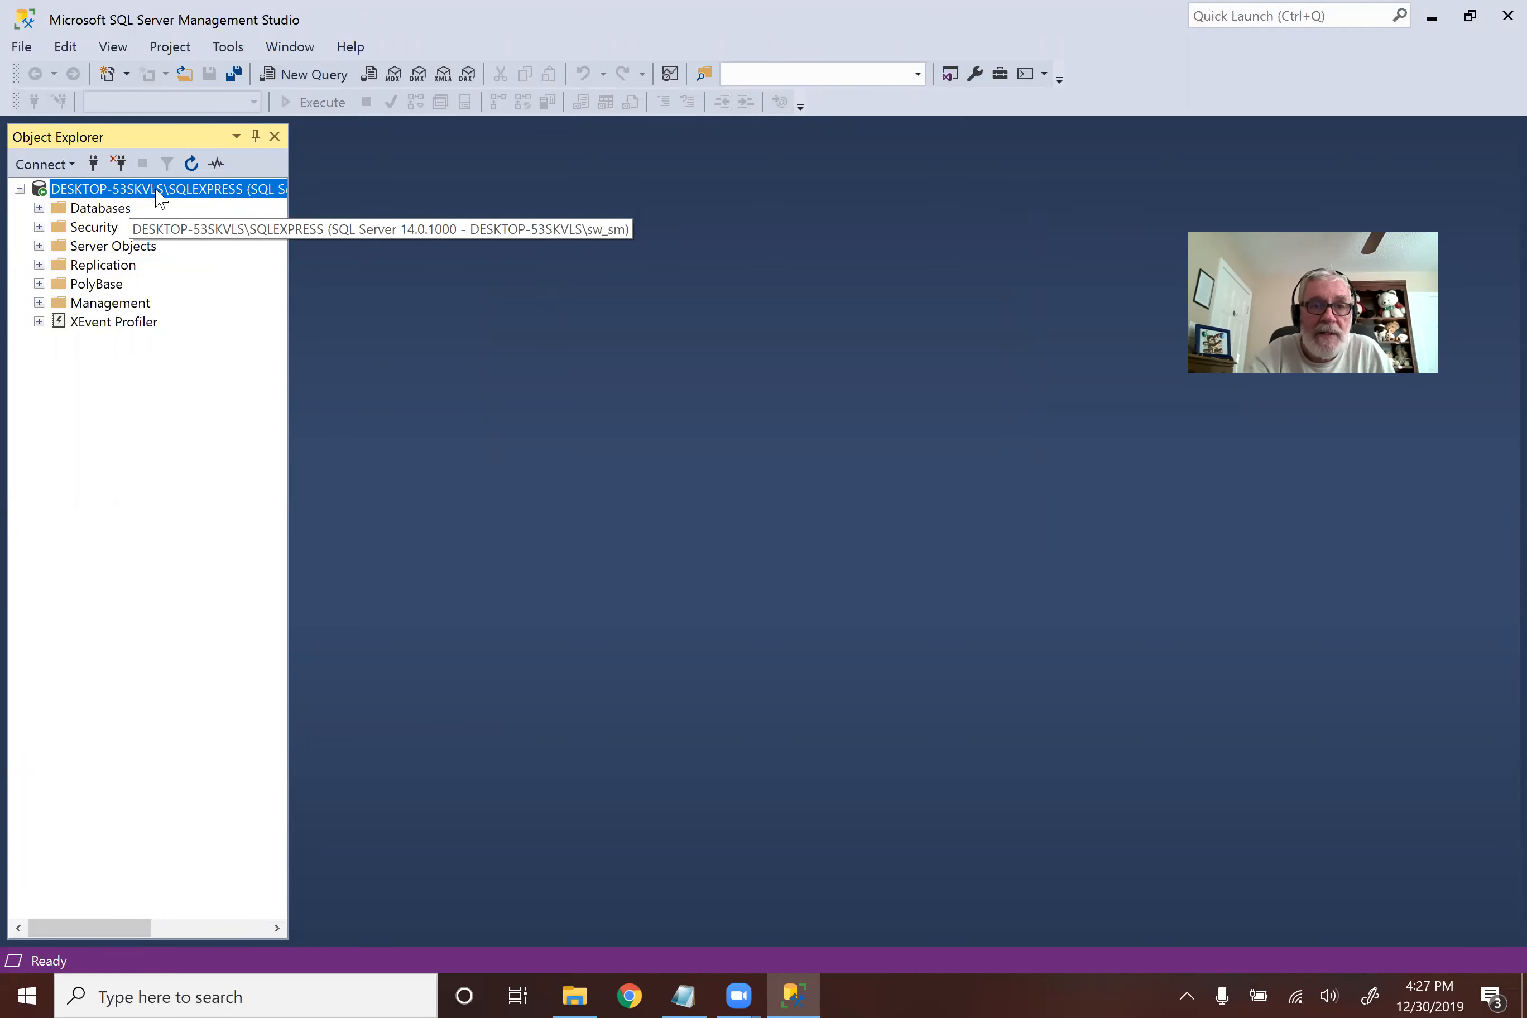
pyautogui.click(130, 211)
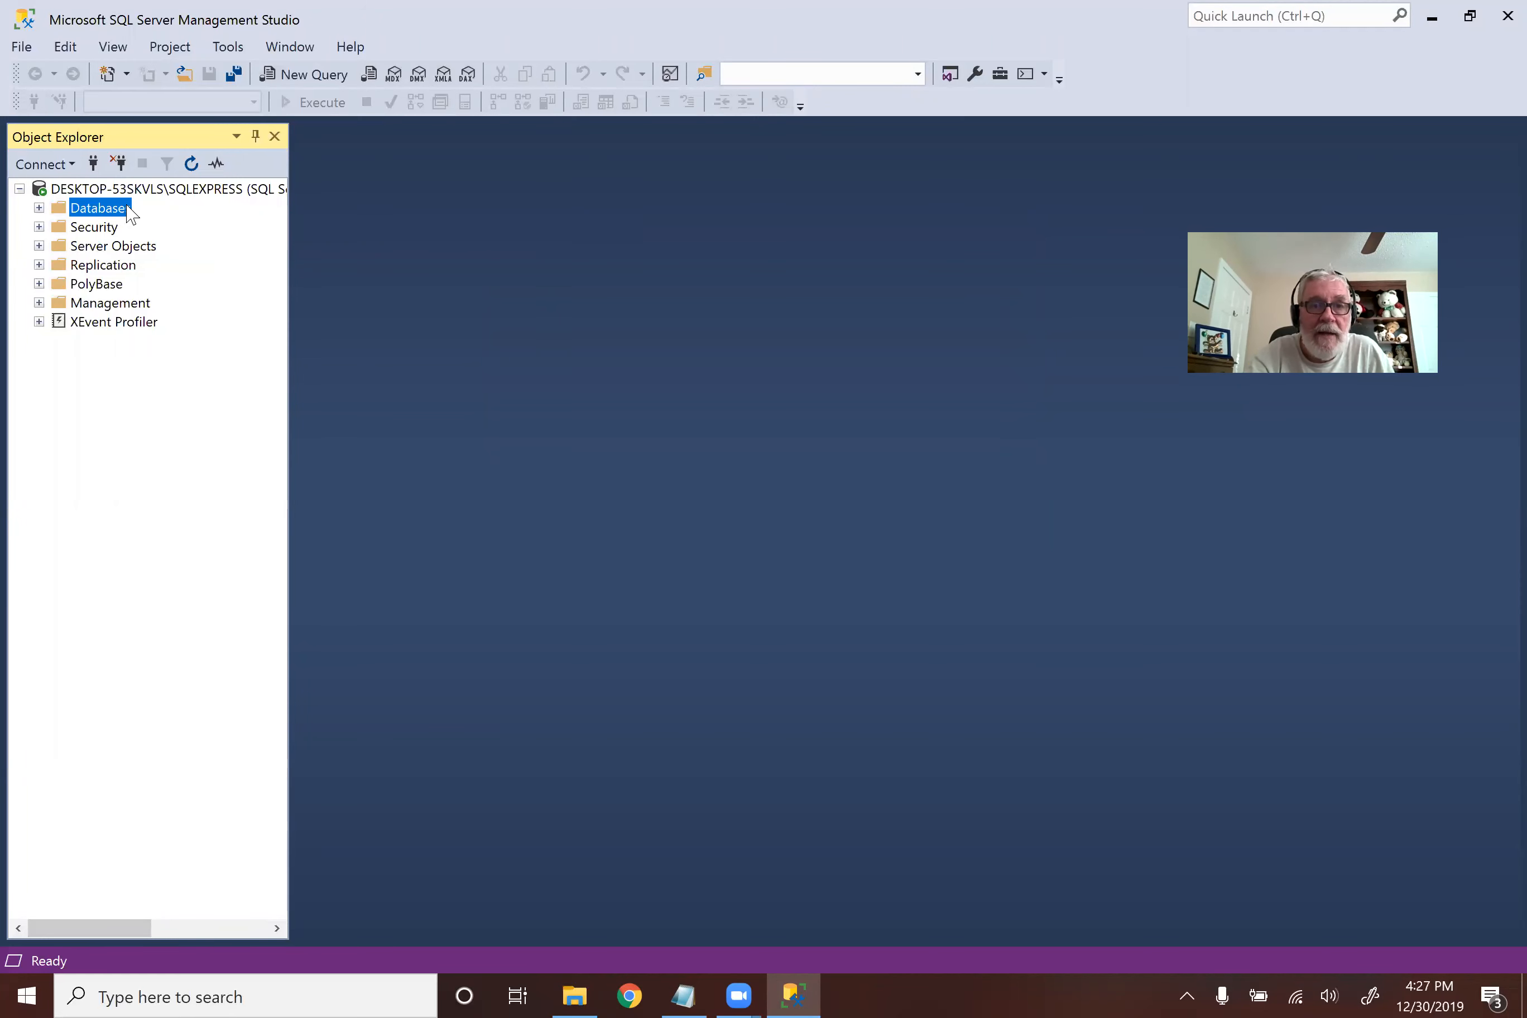
pyautogui.click(117, 230)
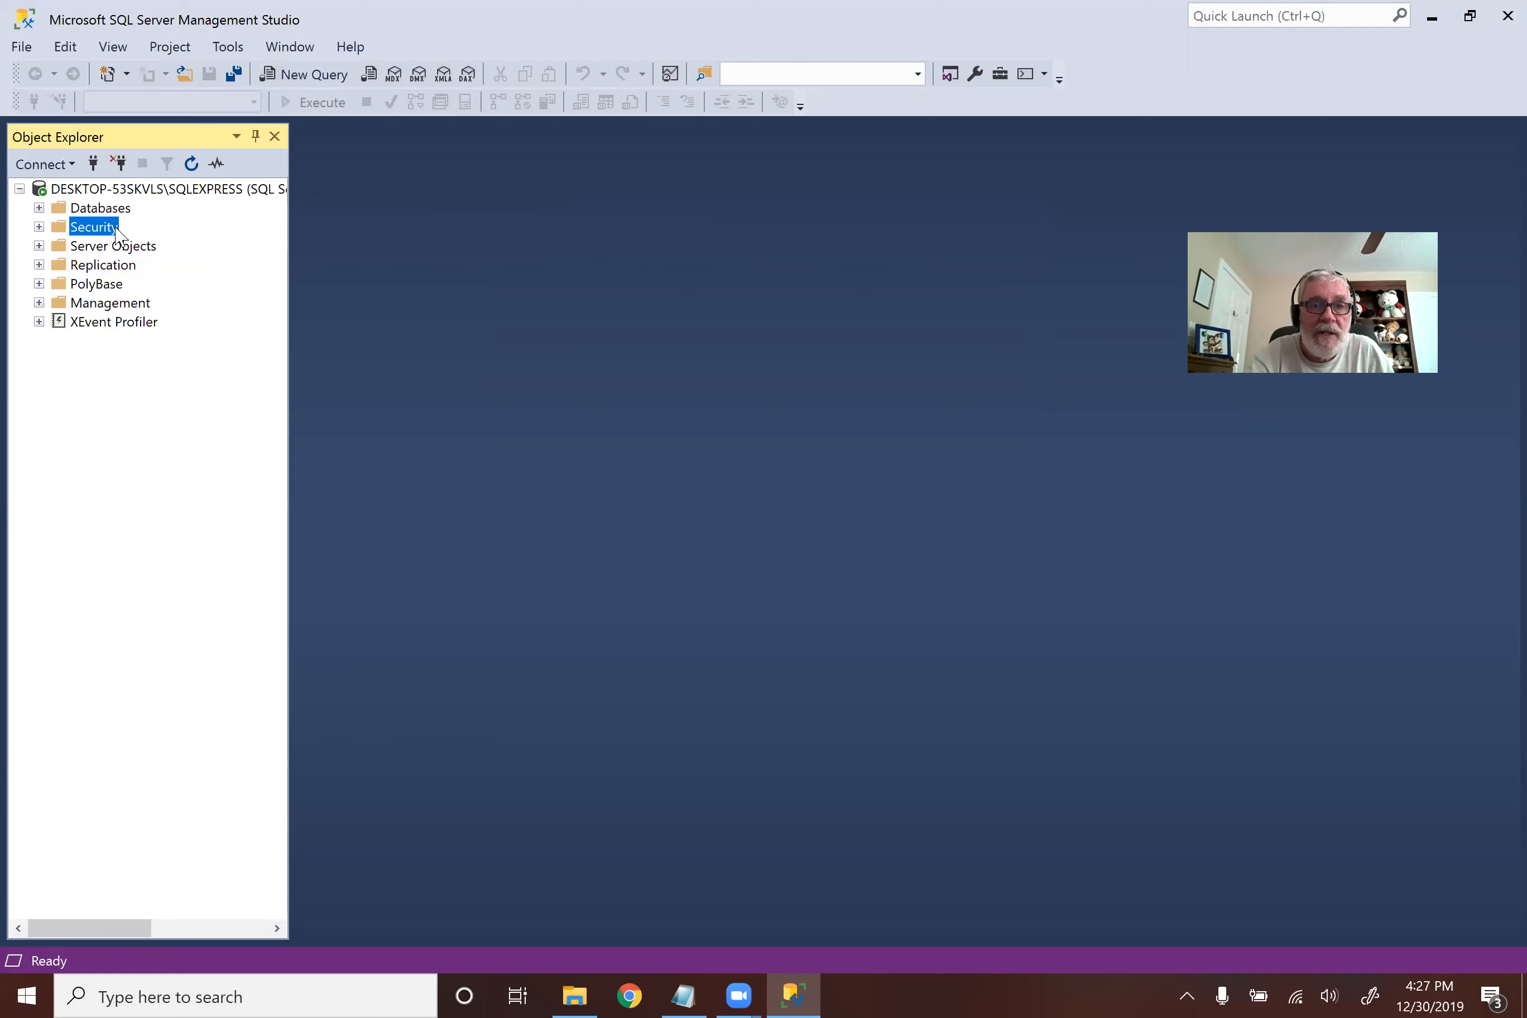
pyautogui.click(125, 248)
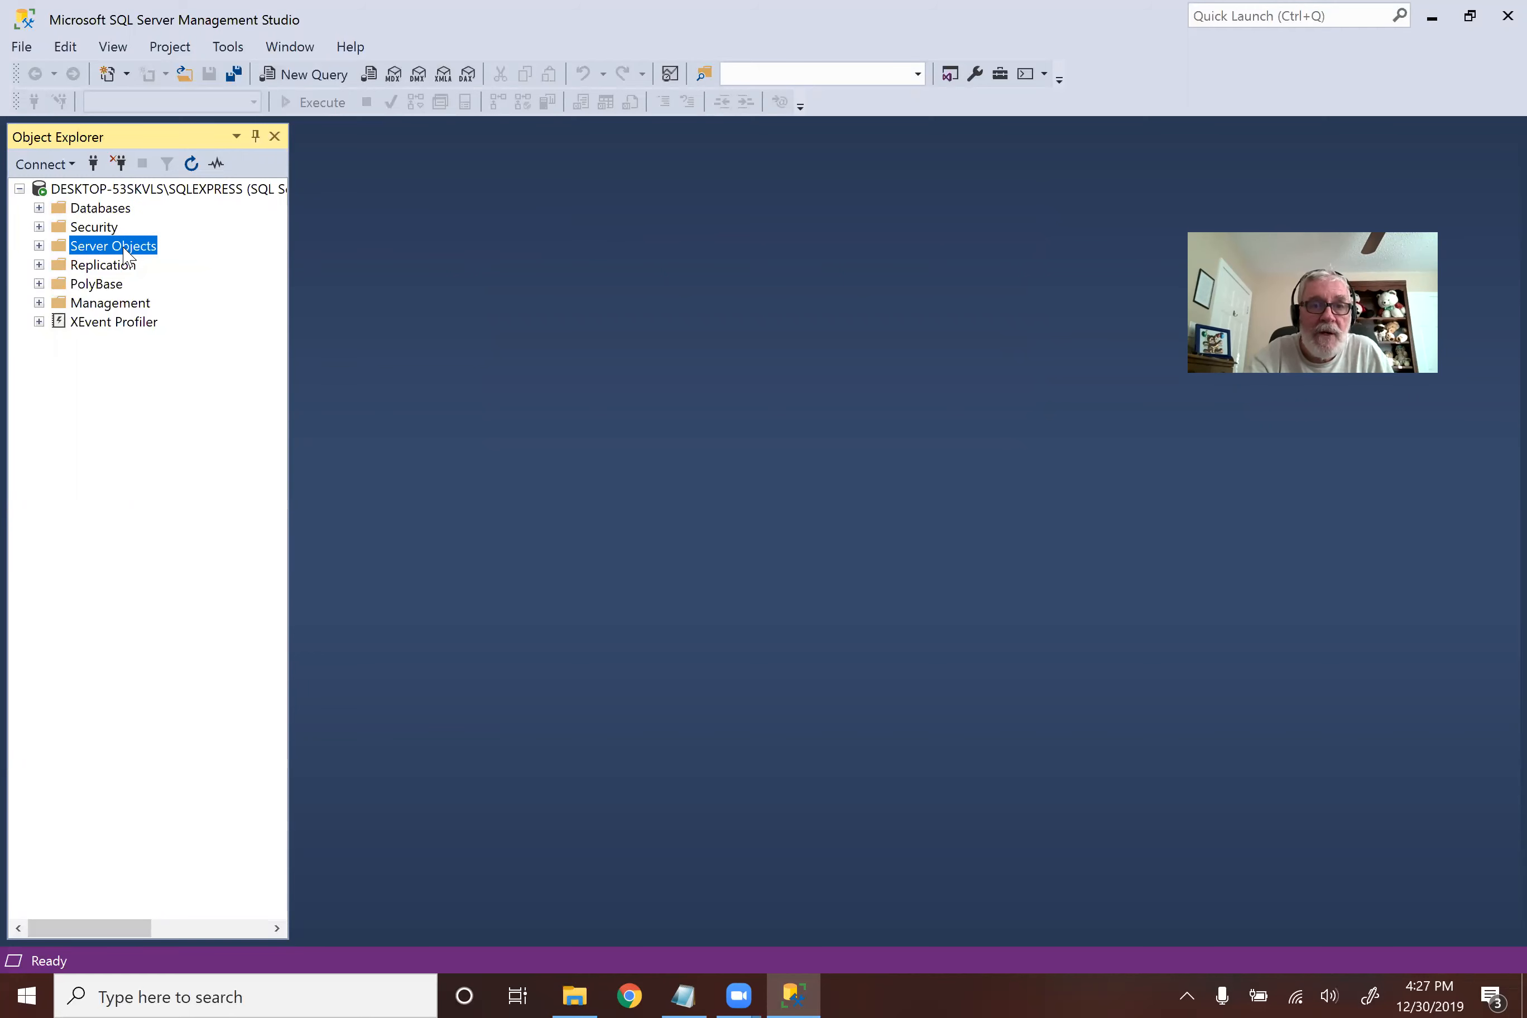
pyautogui.click(122, 266)
pyautogui.click(111, 285)
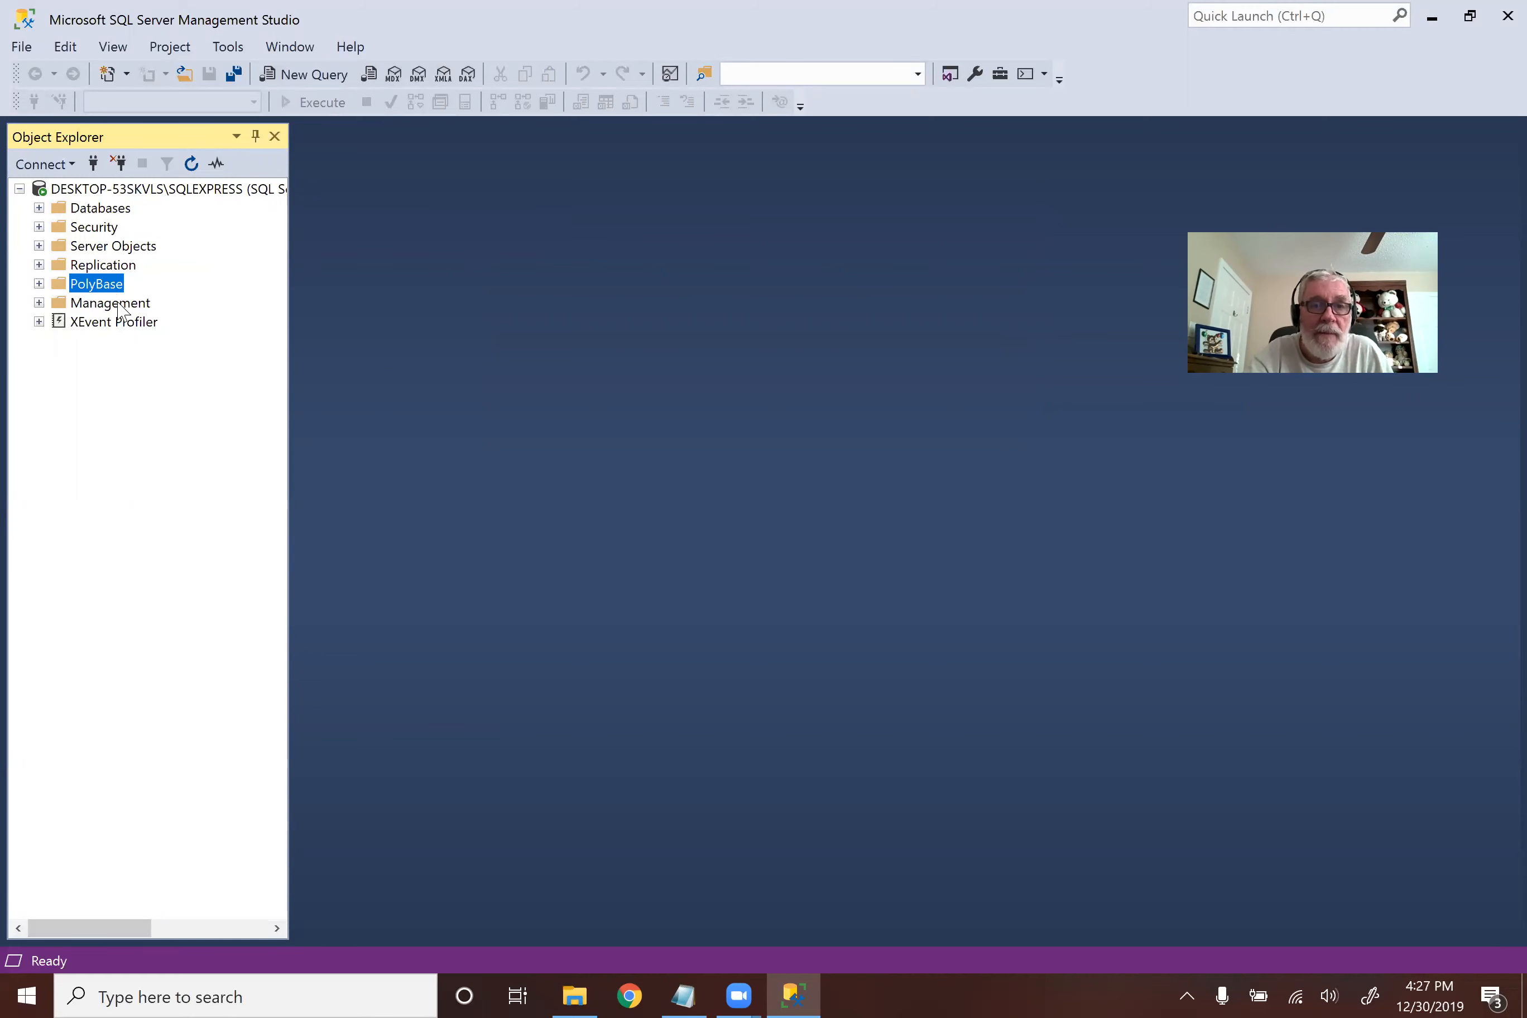
pyautogui.click(122, 304)
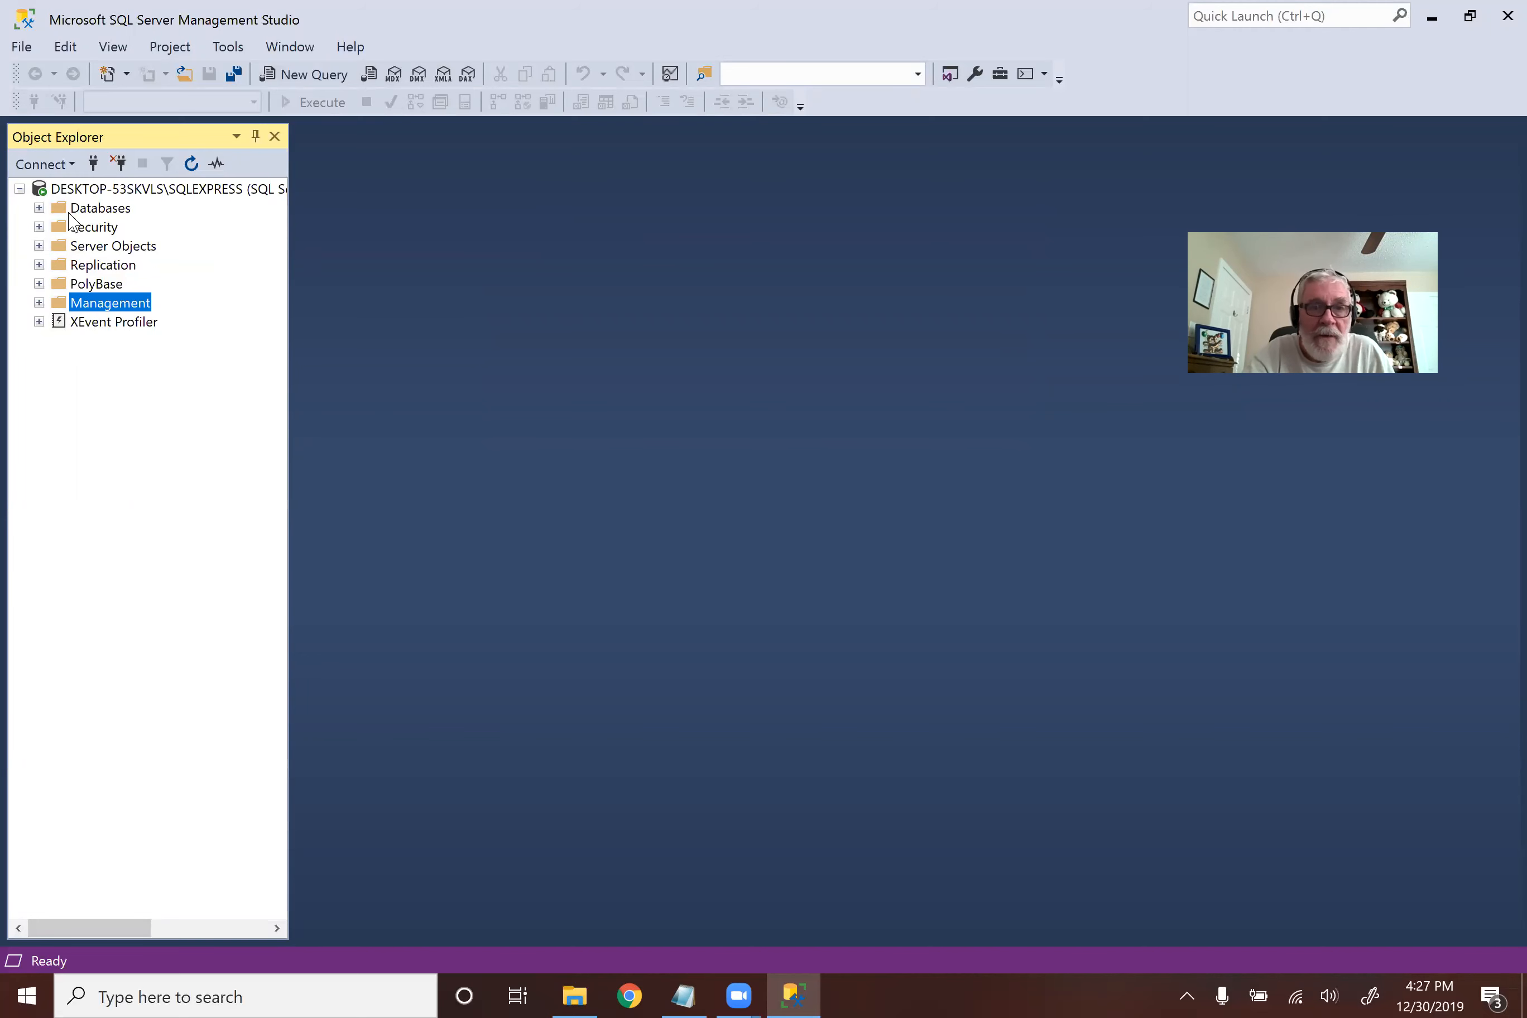
pyautogui.click(74, 190)
pyautogui.click(75, 191)
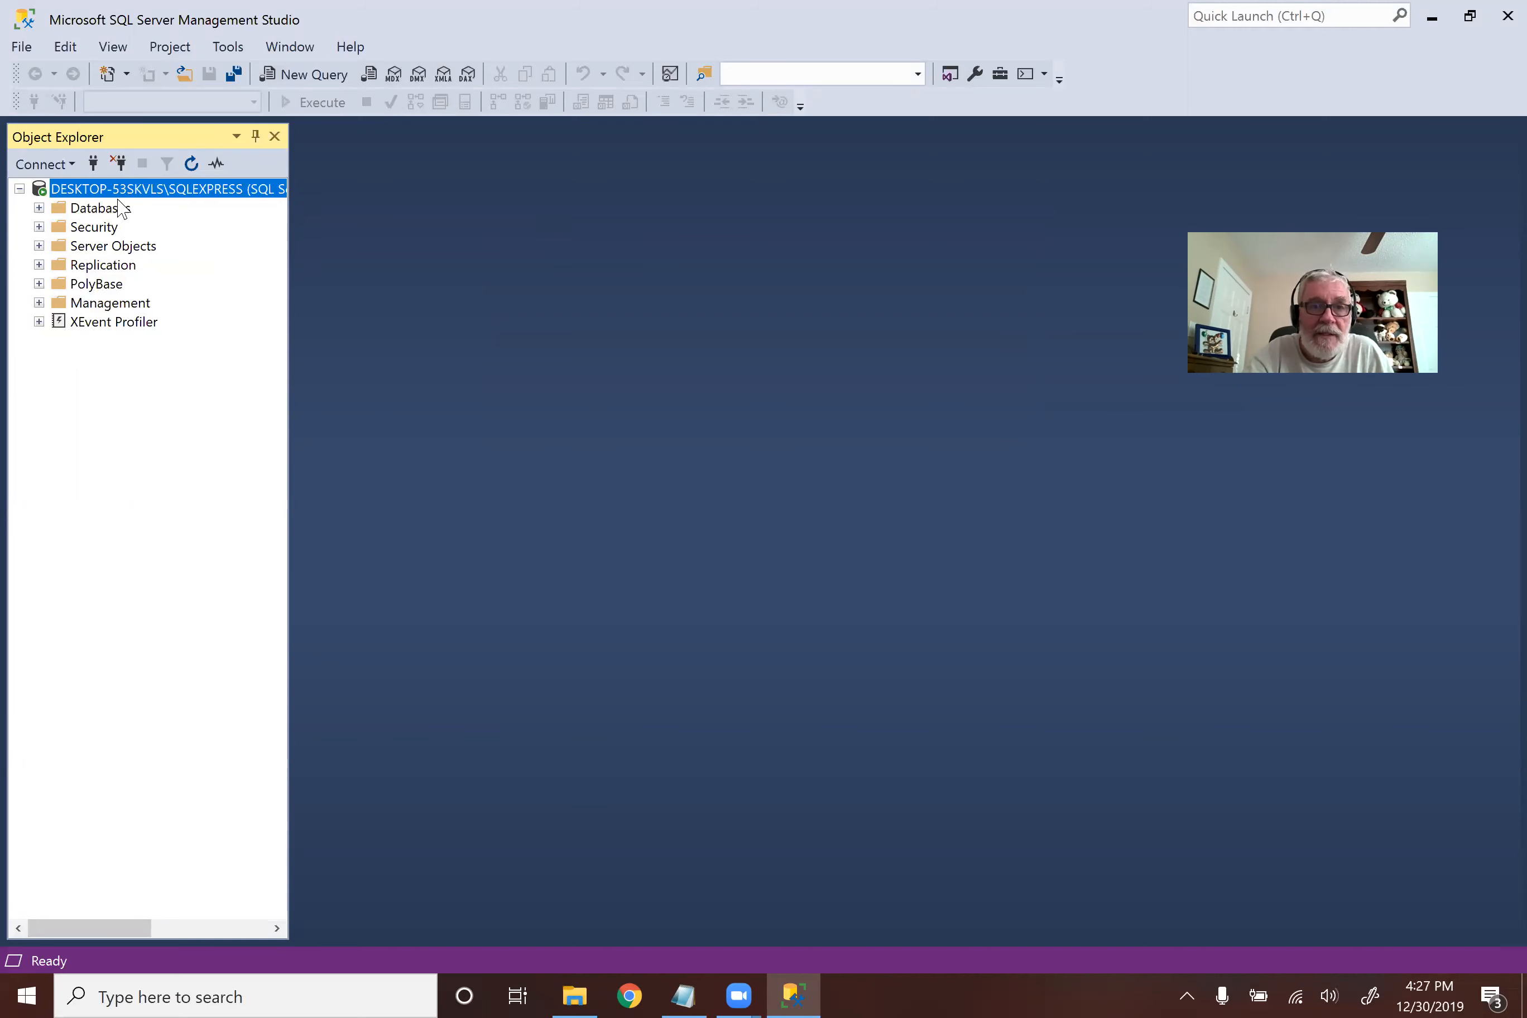
# Step: Open Server Properties for the SQLEXPRESS instance from Object Explorer
pyautogui.rightClick(98, 192)
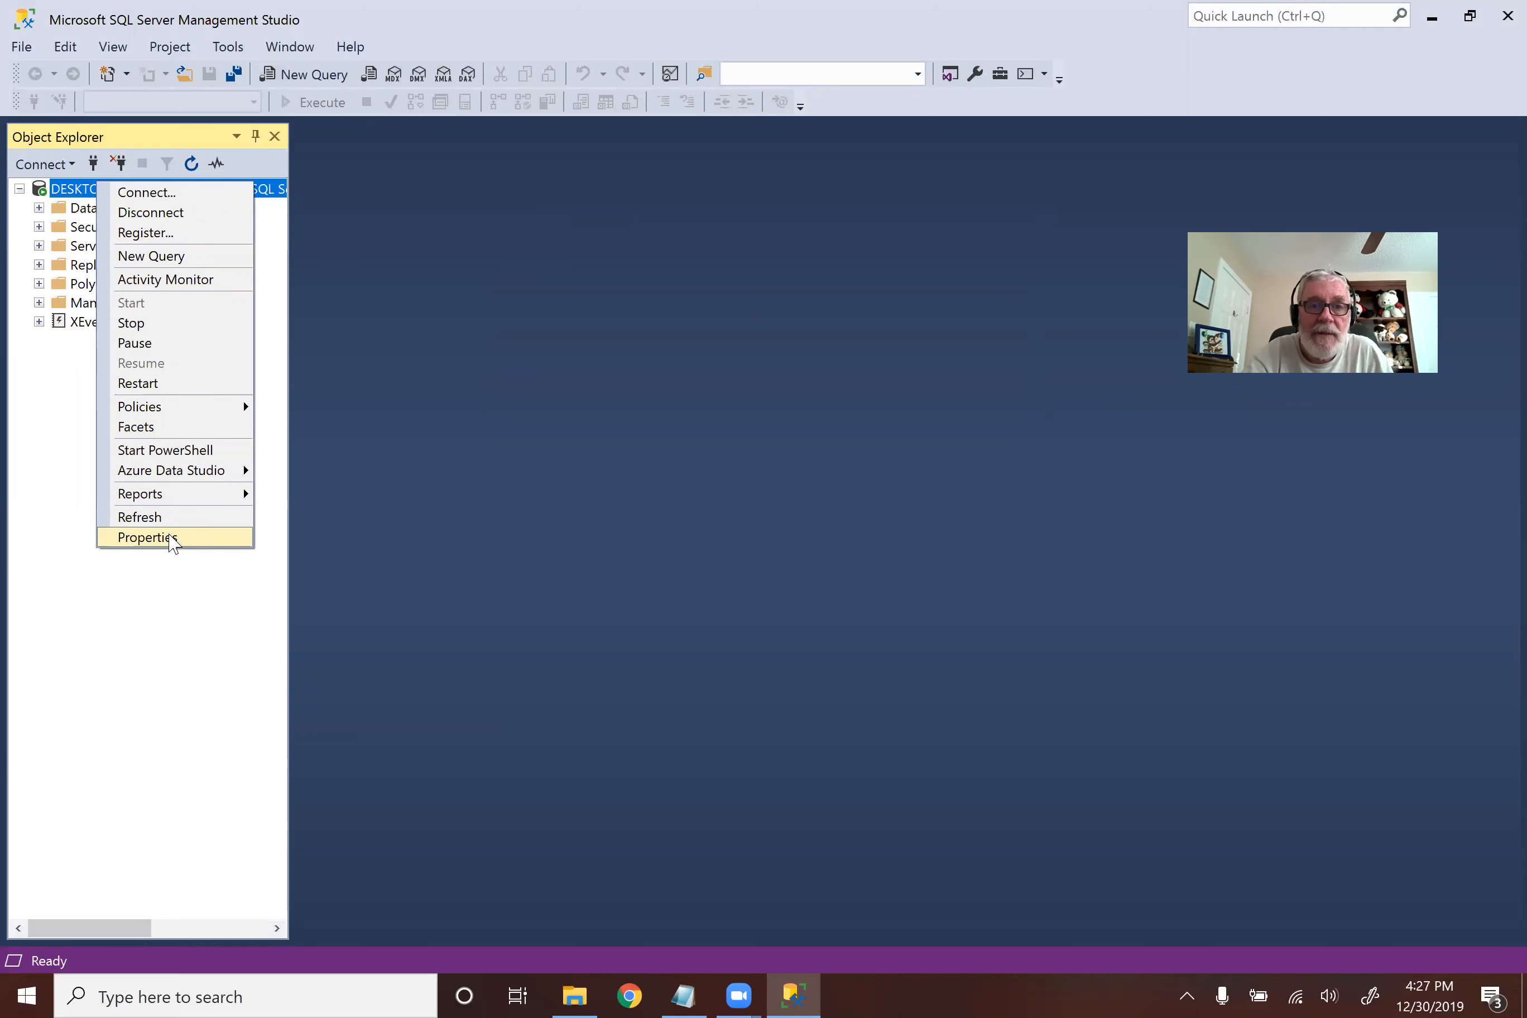
pyautogui.click(147, 537)
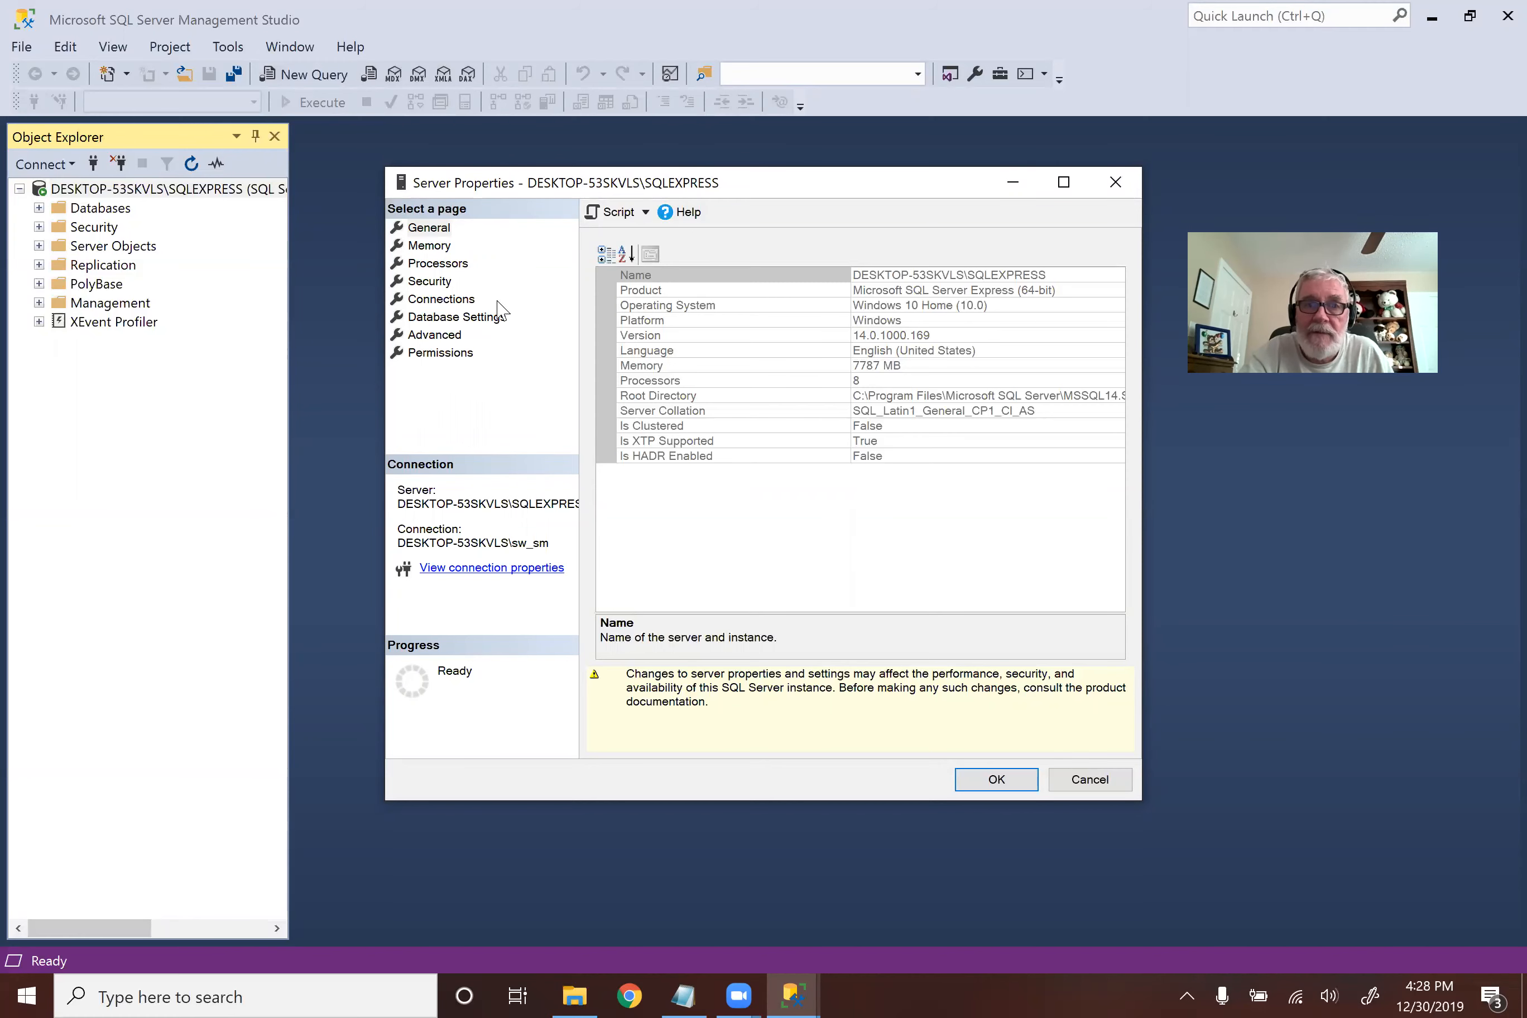
# Step: Set server authentication to SQL Server and Windows Authentication mode on the Security page
pyautogui.click(441, 280)
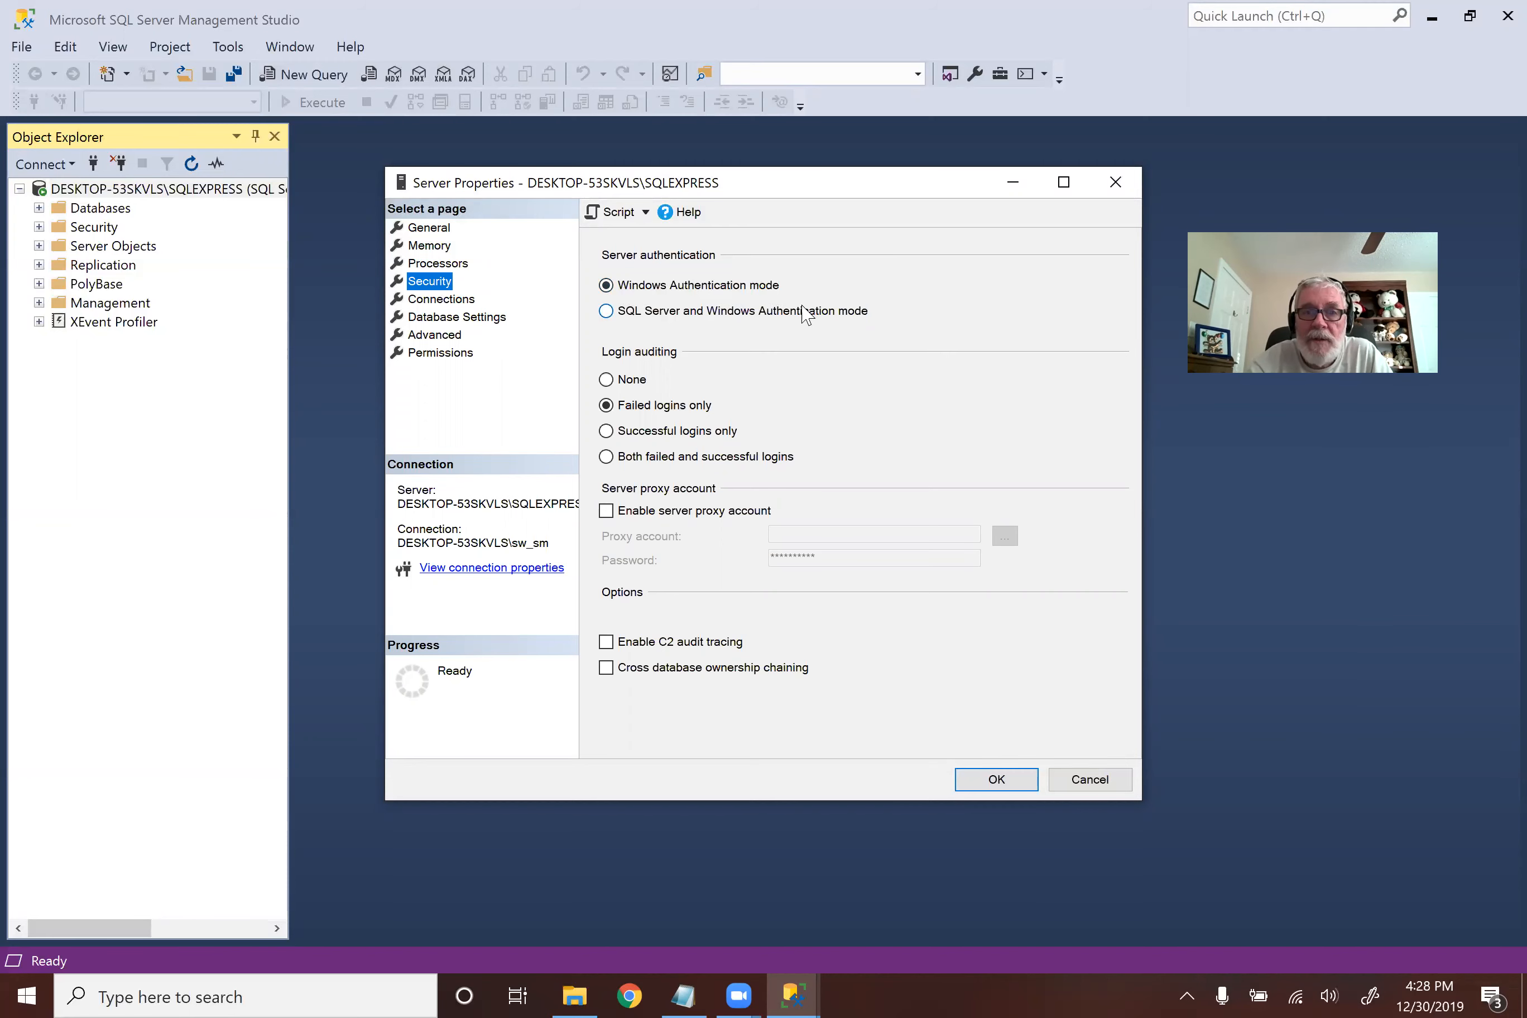
pyautogui.click(618, 314)
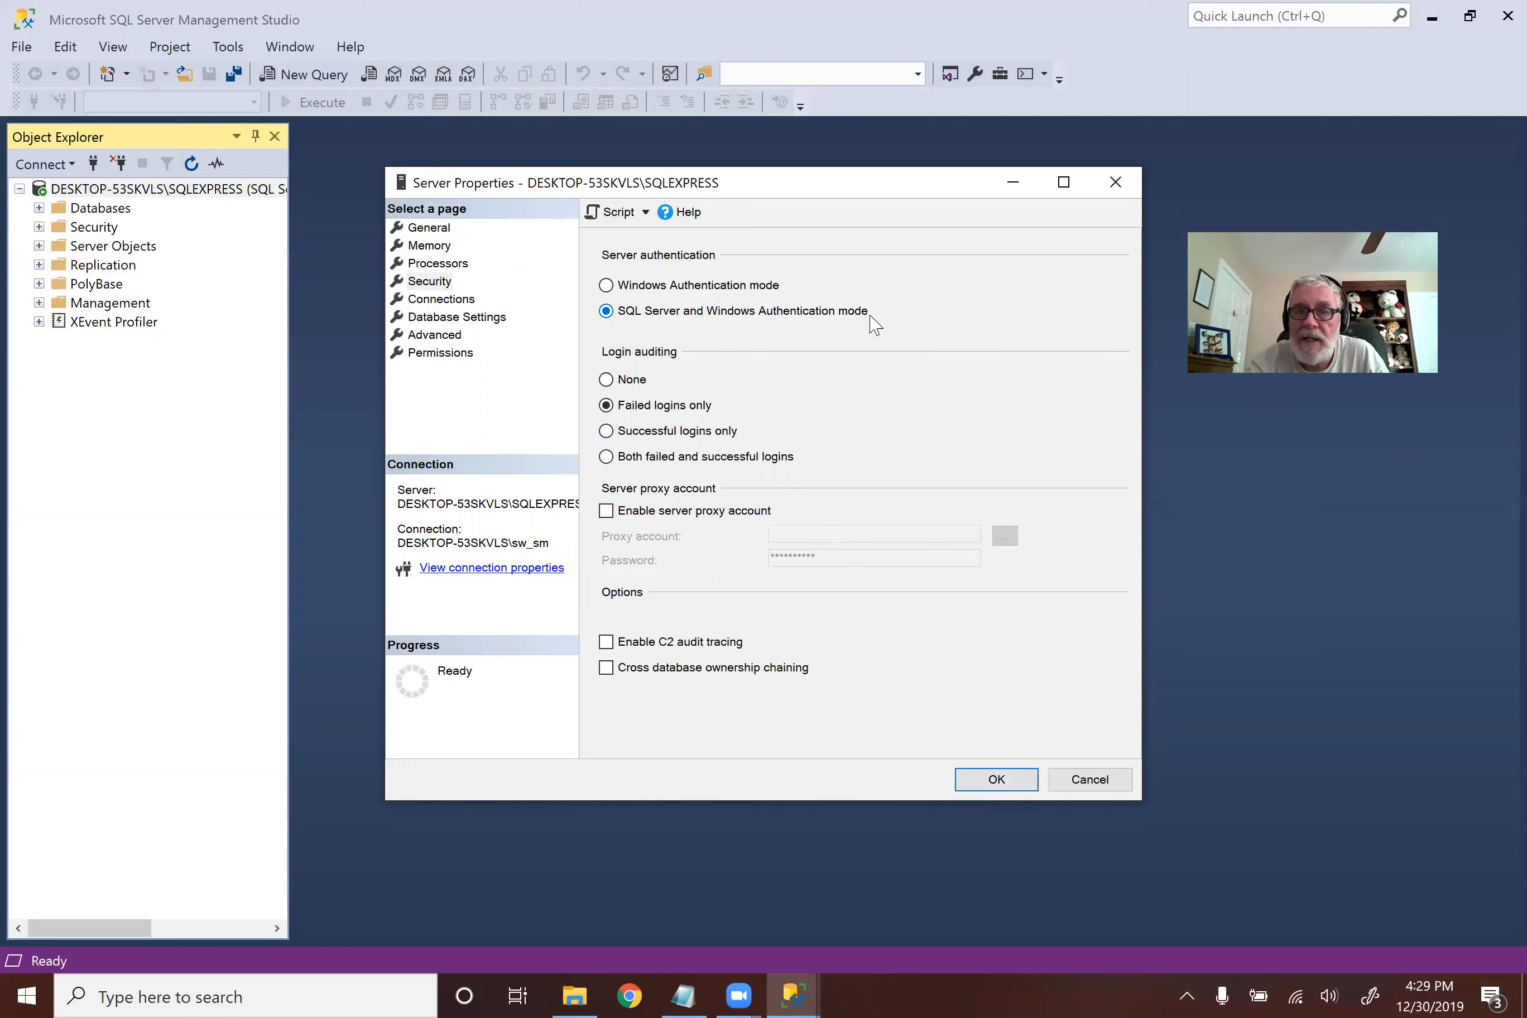
pyautogui.click(997, 780)
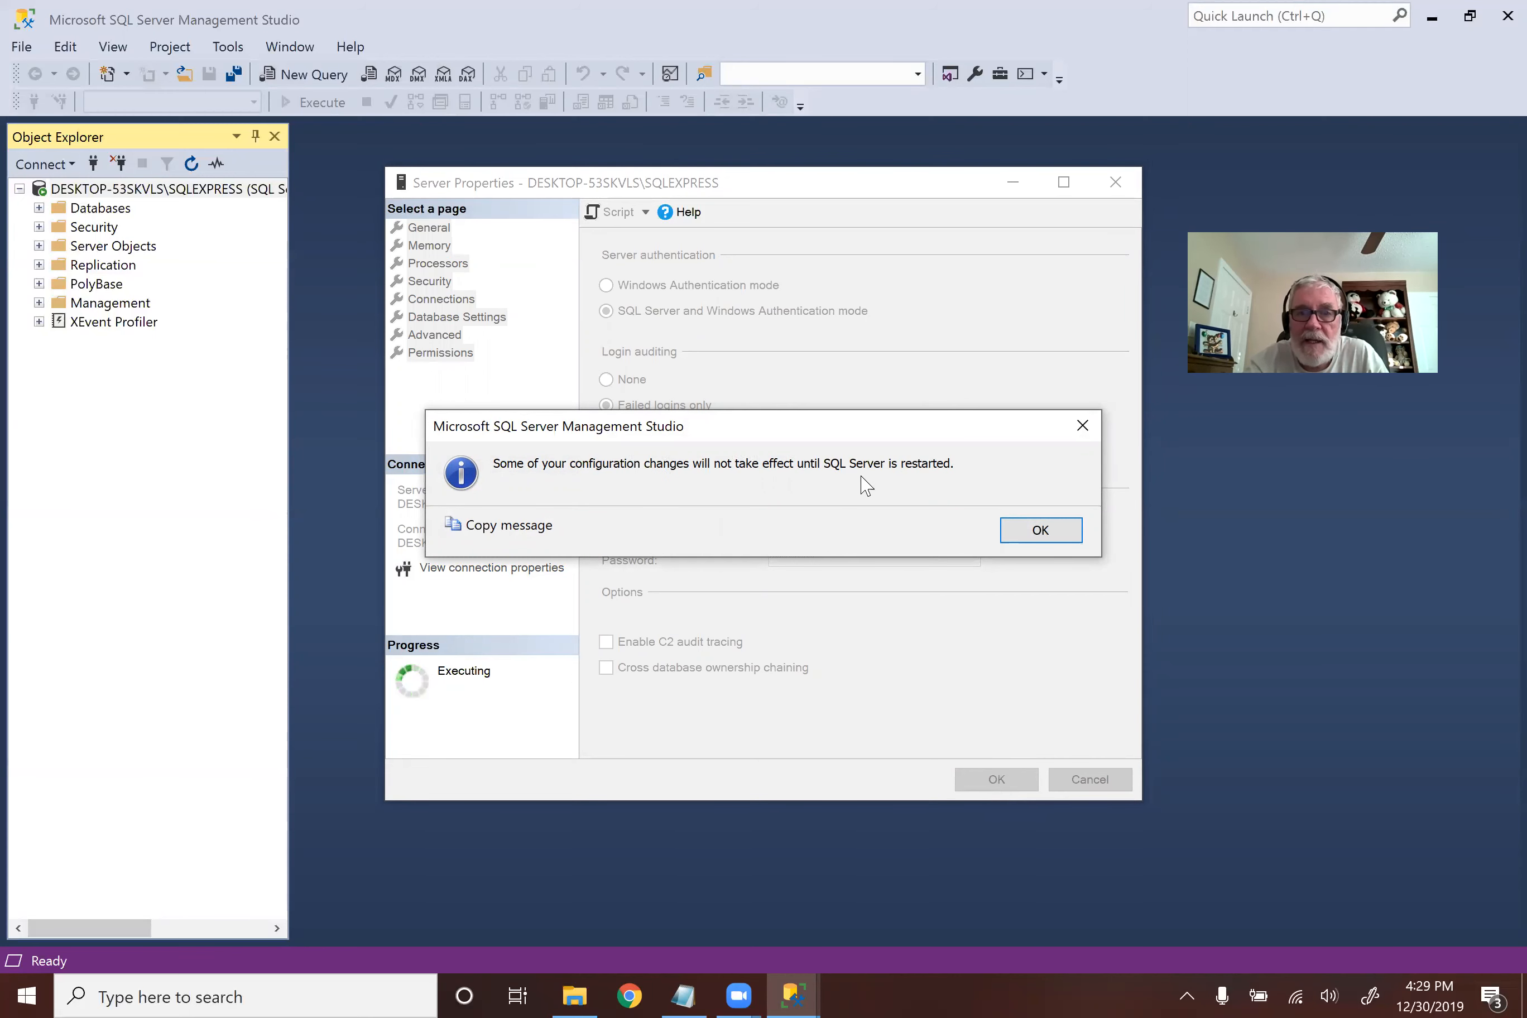
# Step: Acknowledge the notice that SQL Server must restart for changes to apply
pyautogui.click(1054, 532)
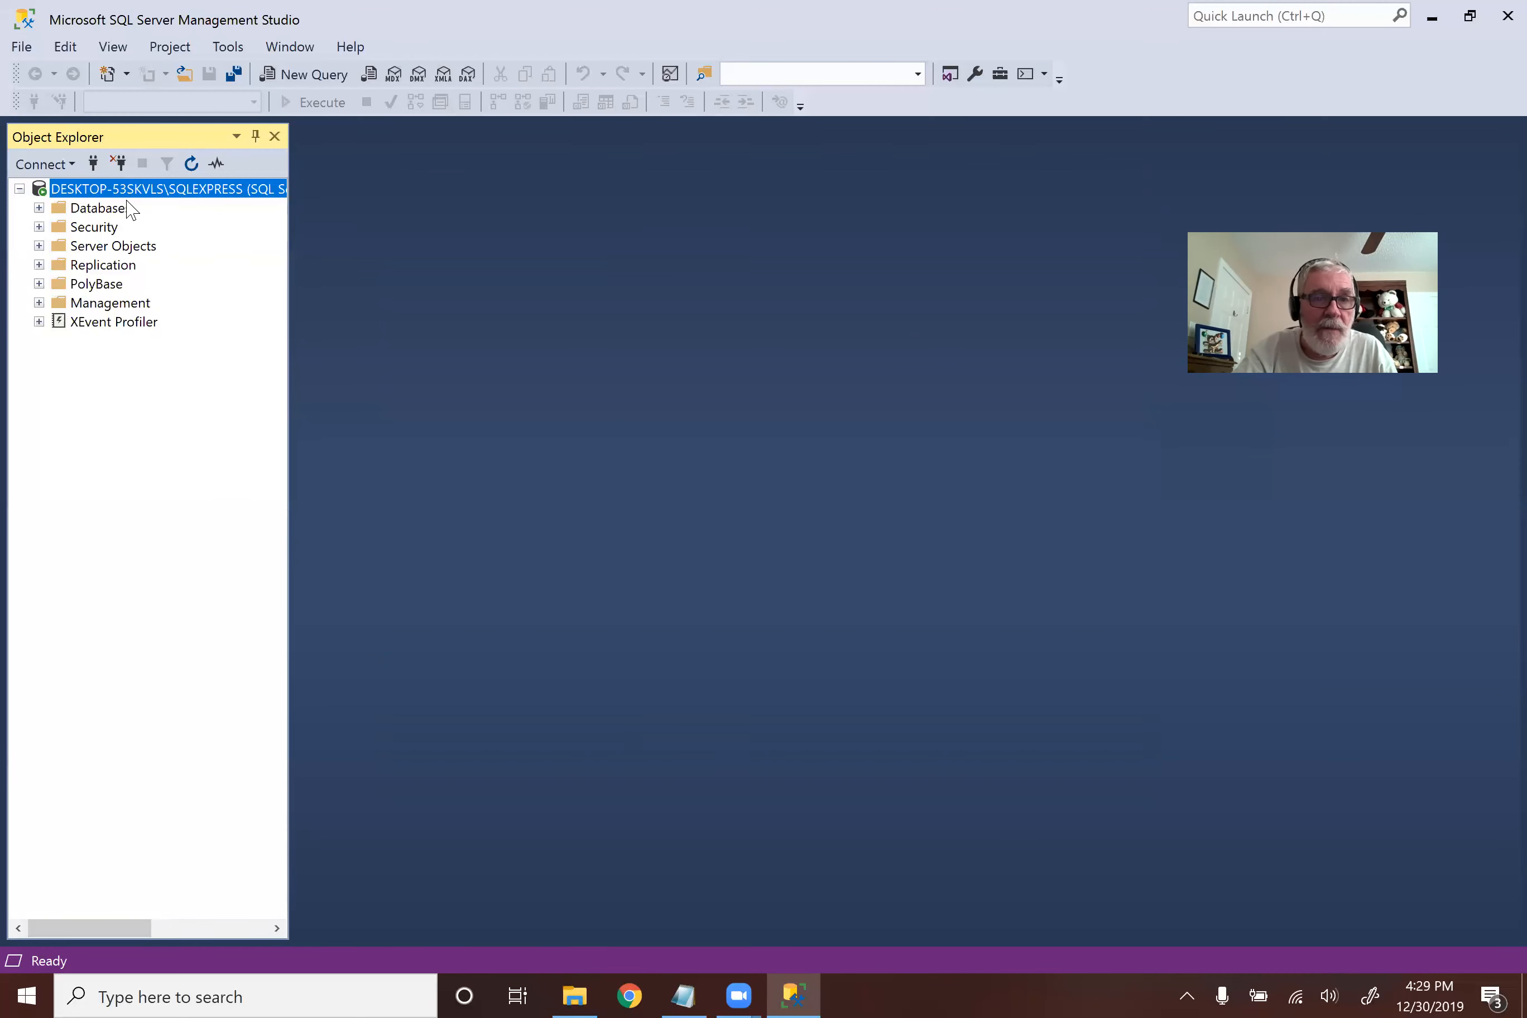
# Step: Restart the SQLEXPRESS server instance from Object Explorer and confirm with Yes
pyautogui.rightClick(104, 190)
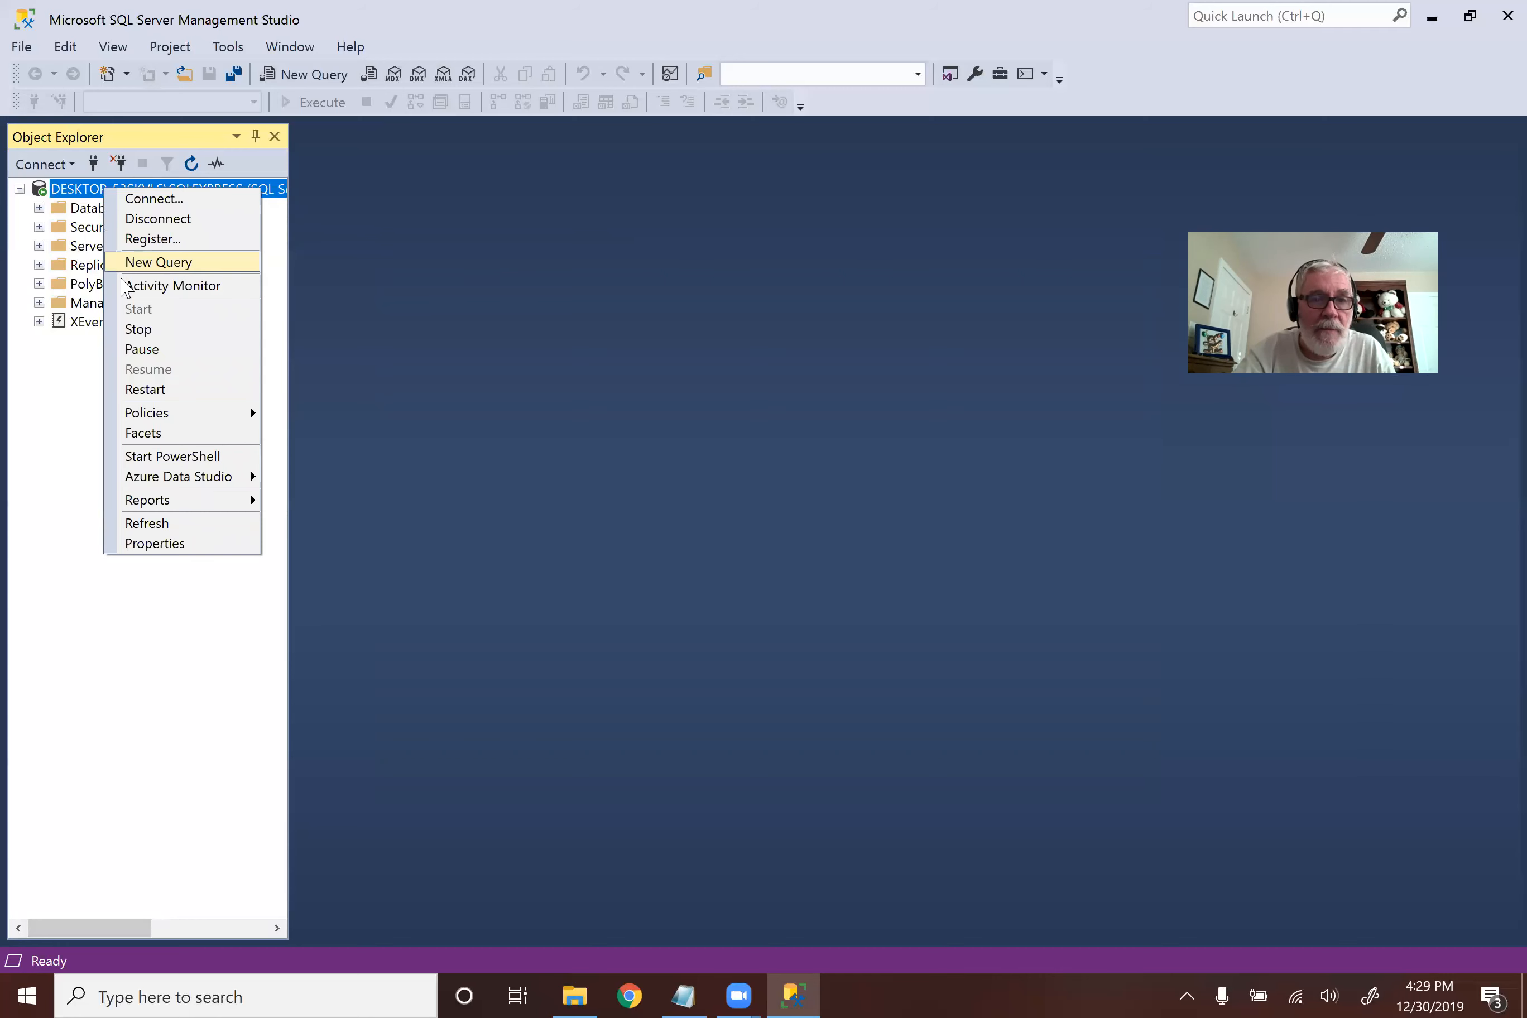
pyautogui.click(135, 390)
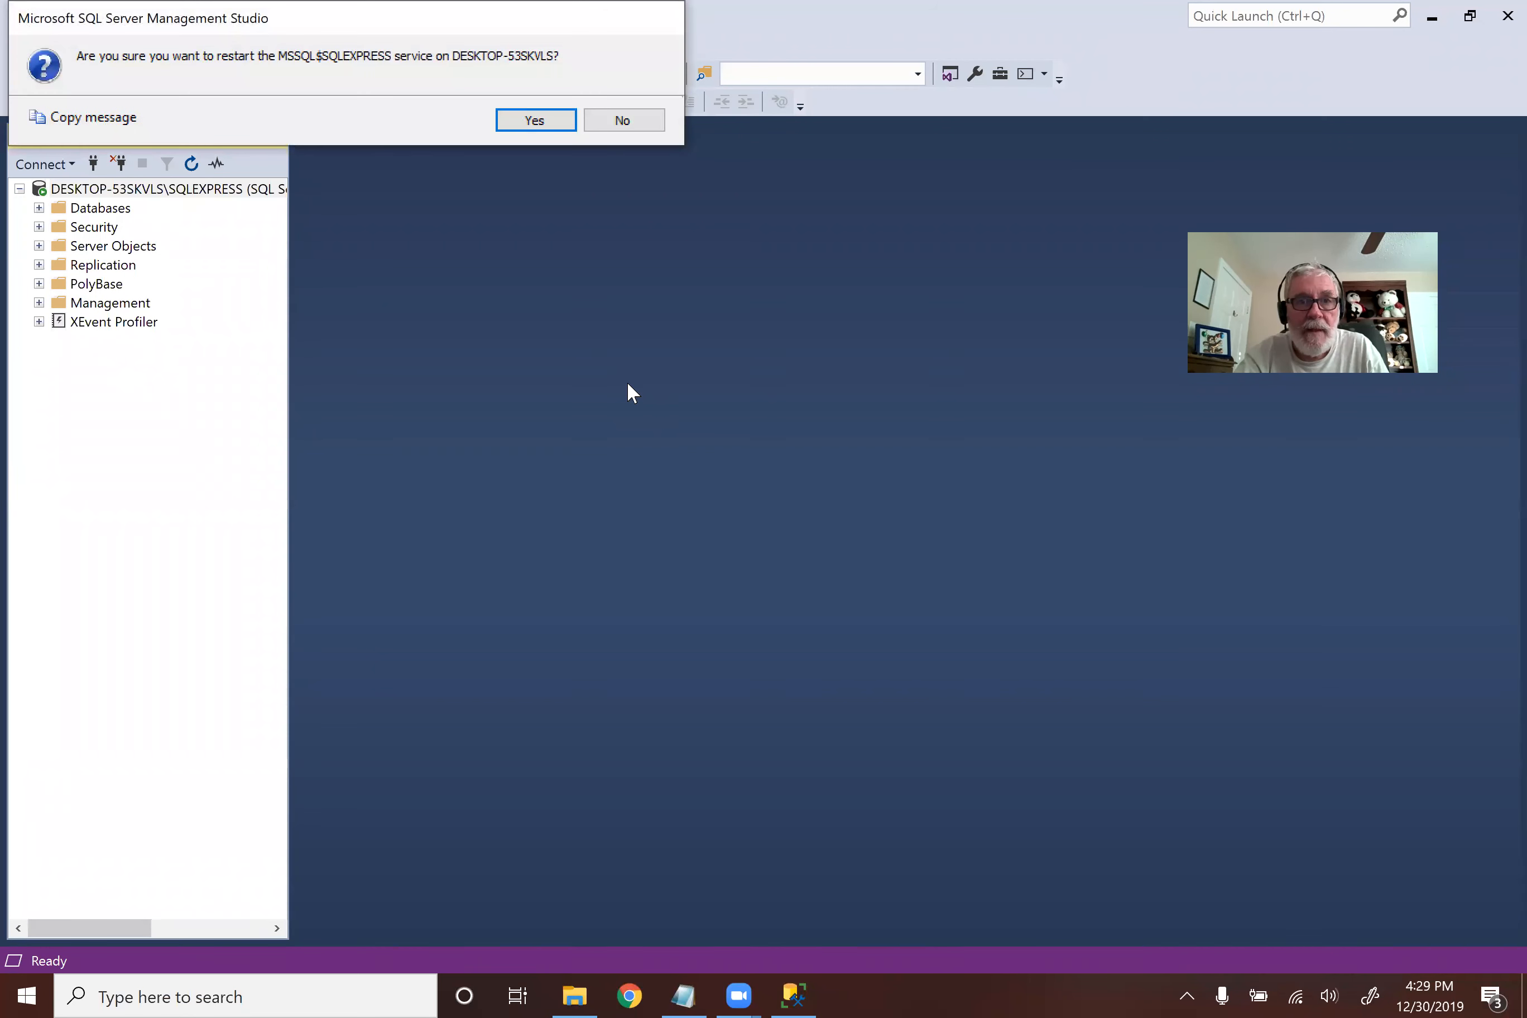
pyautogui.click(535, 121)
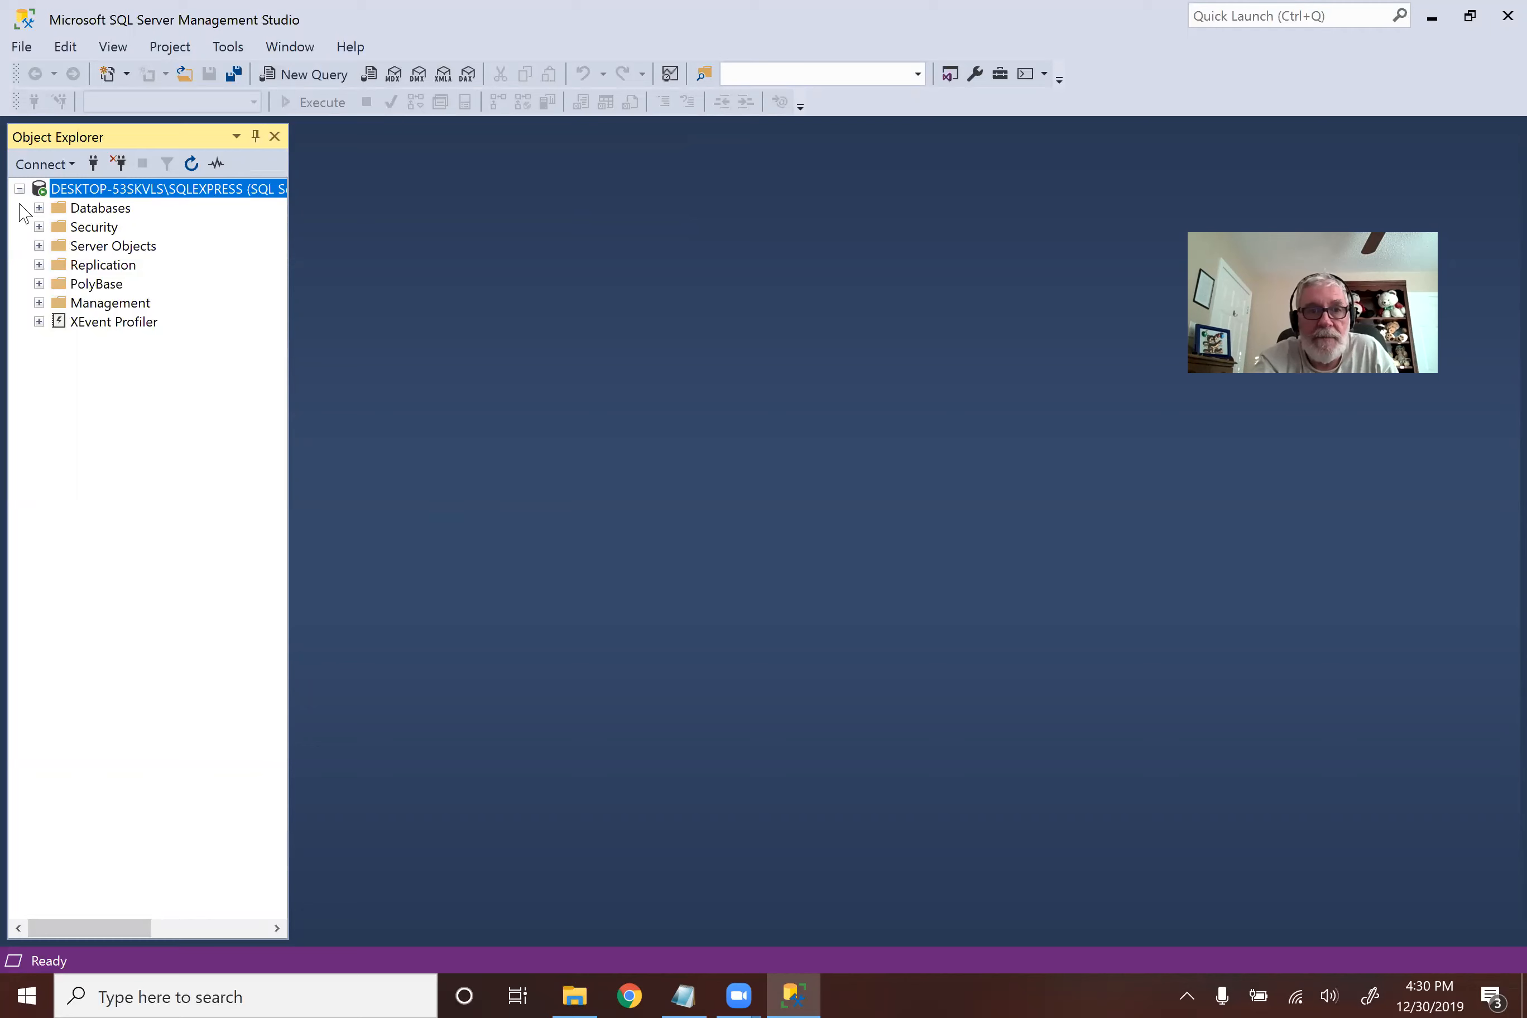
pyautogui.rightClick(97, 190)
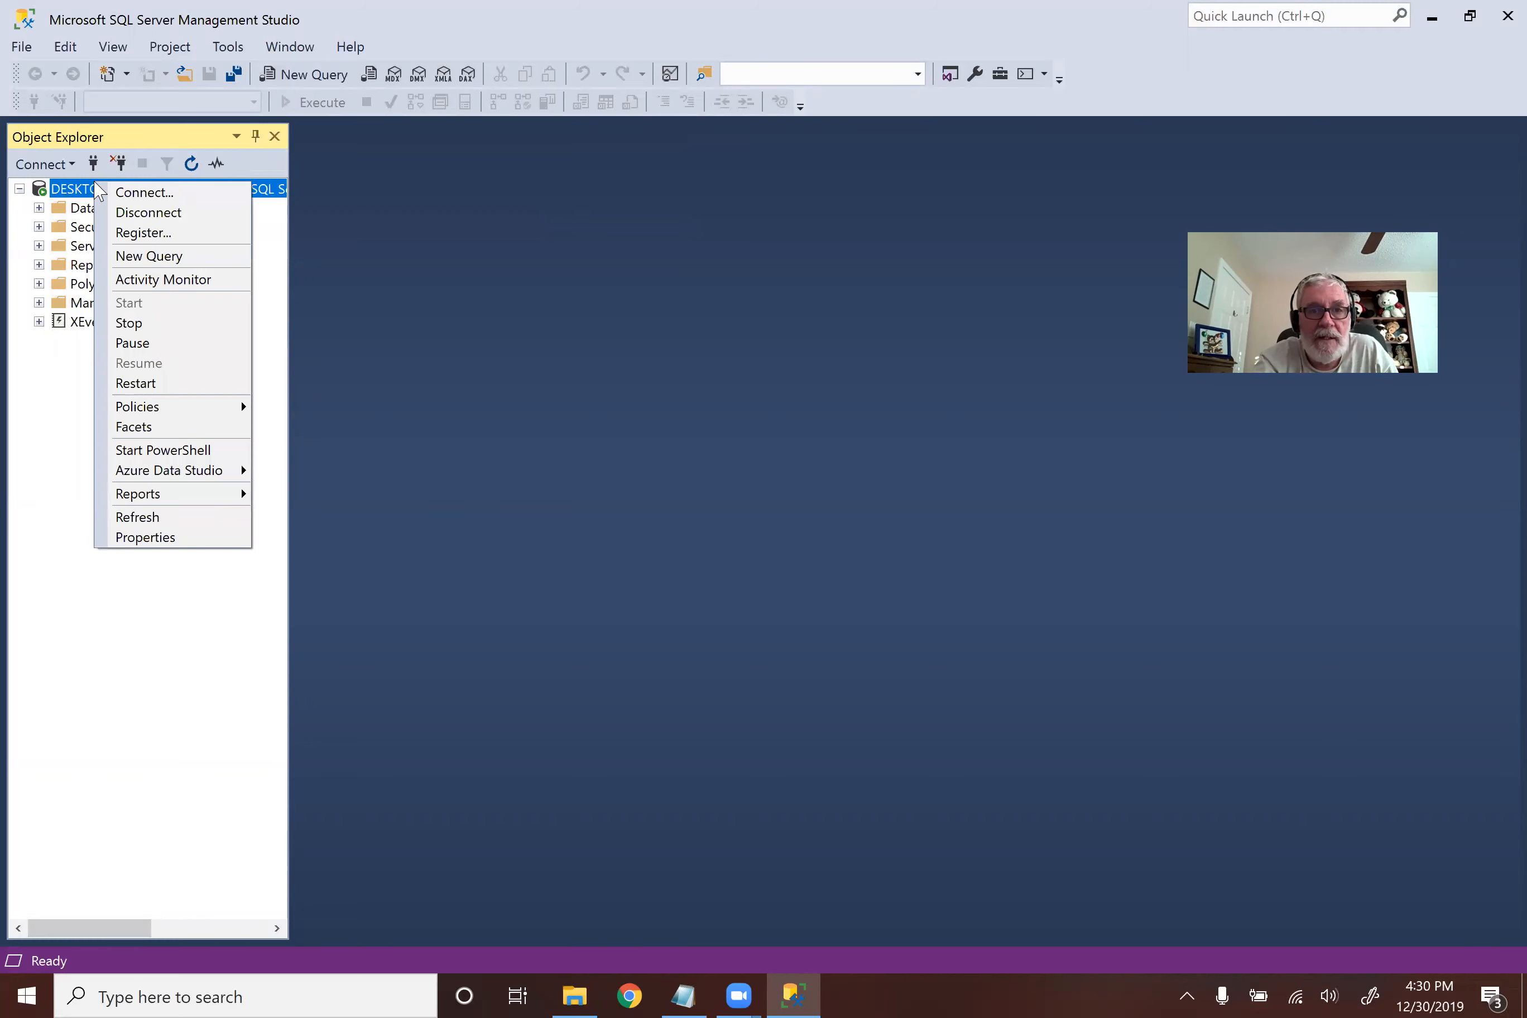
pyautogui.click(170, 540)
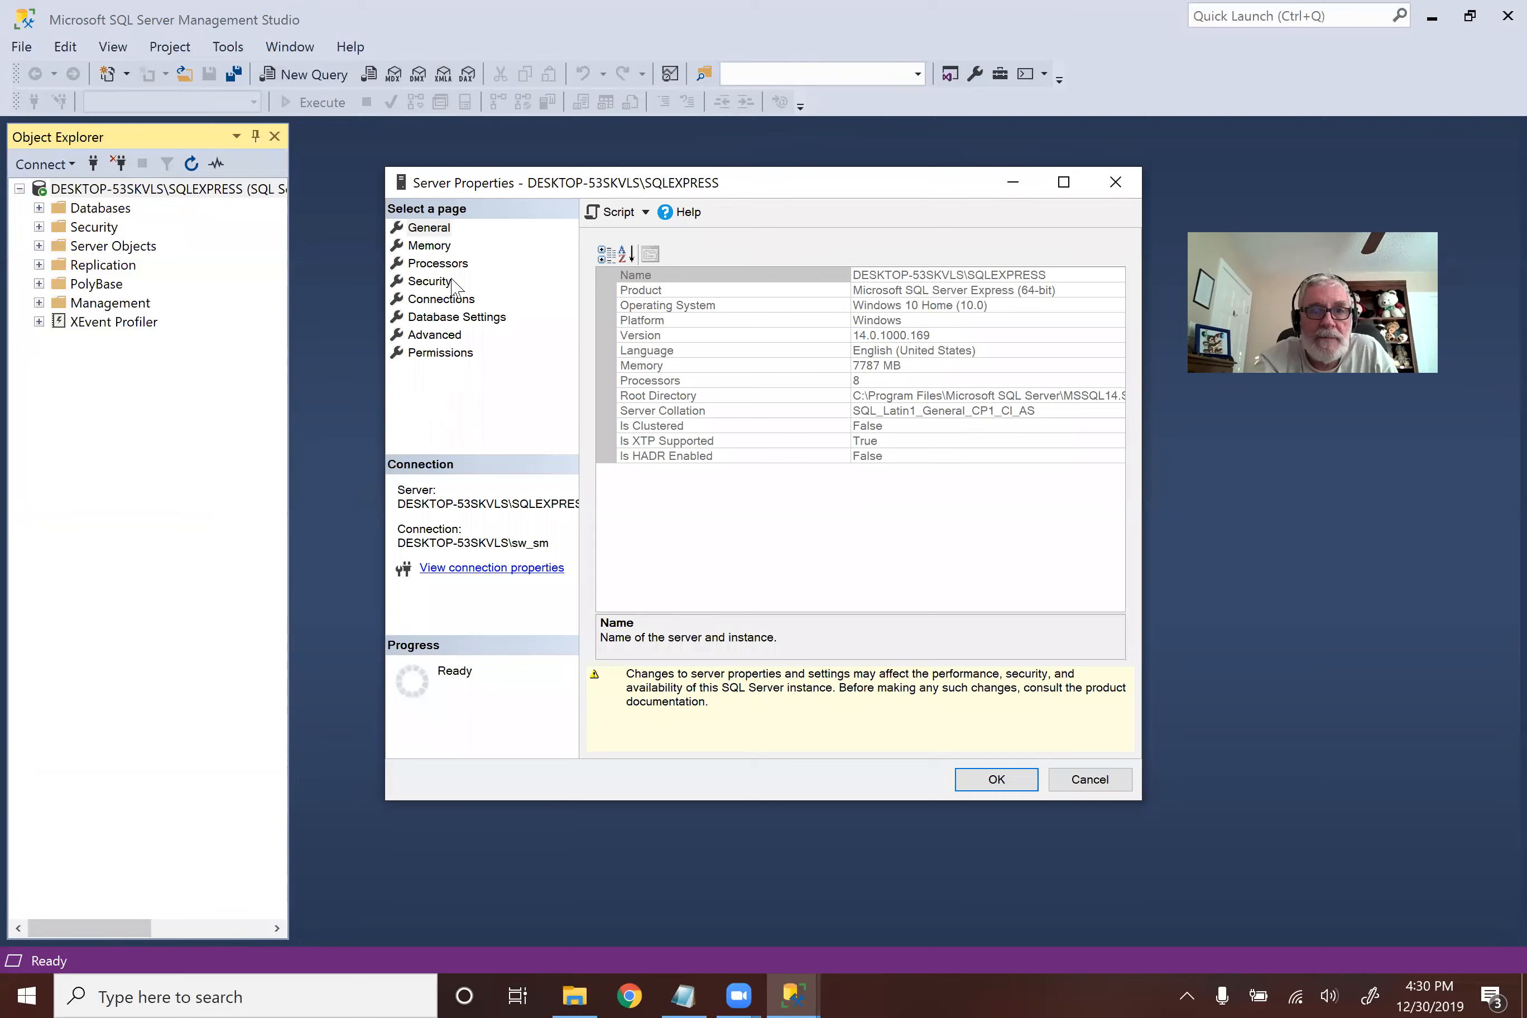
pyautogui.click(431, 281)
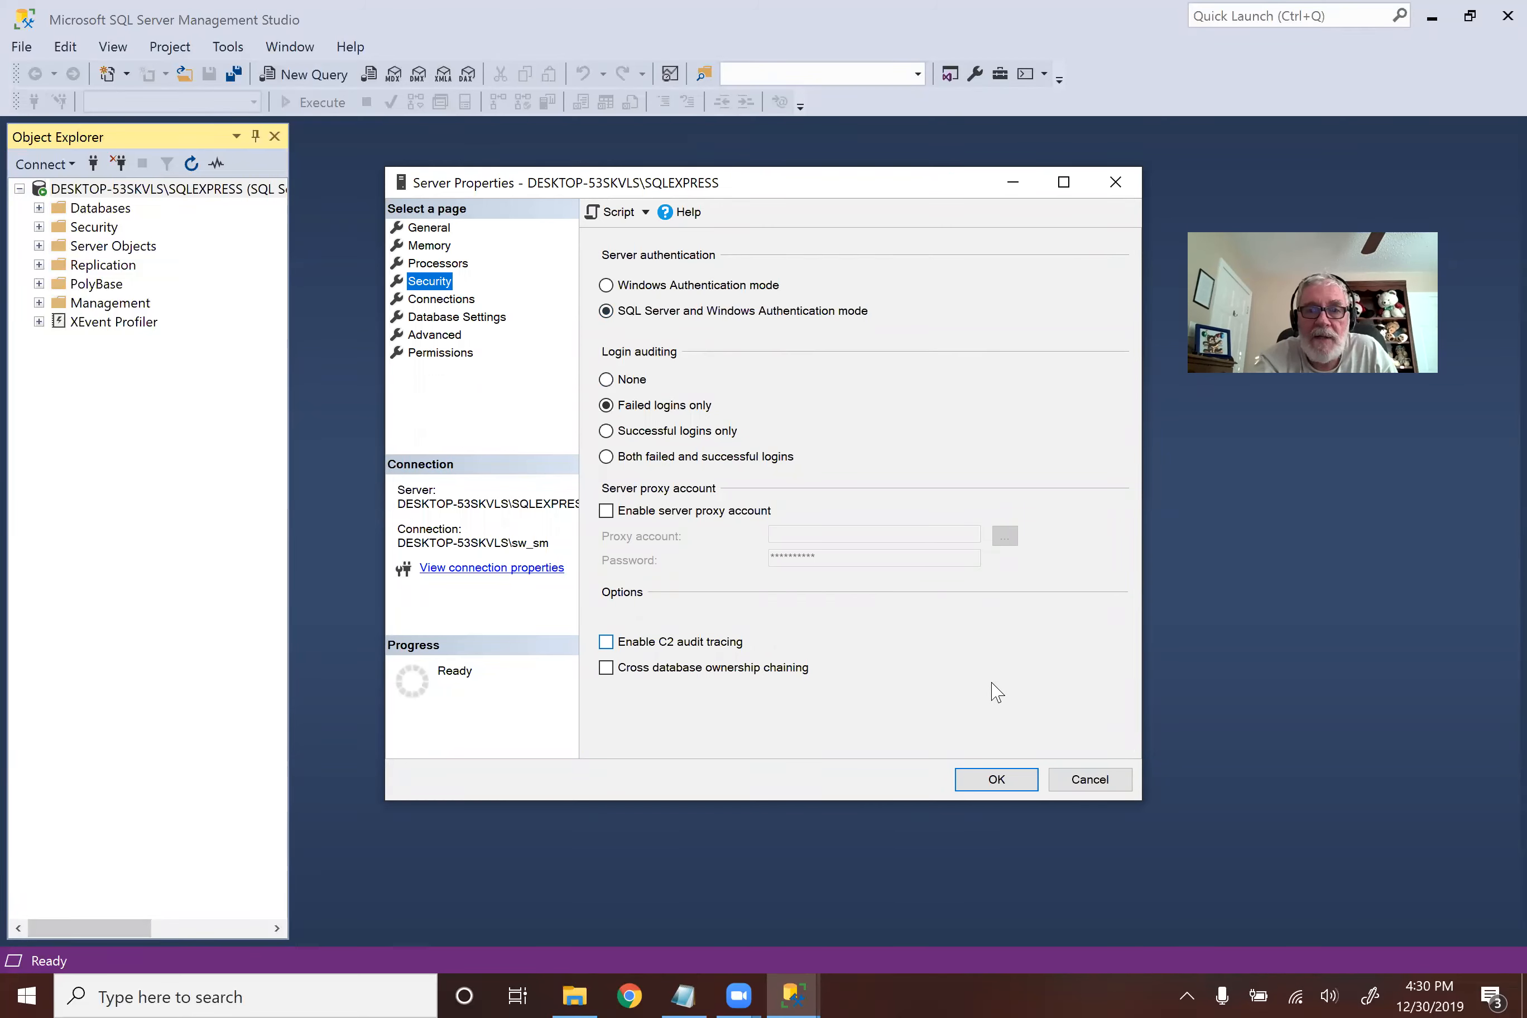
pyautogui.click(1081, 782)
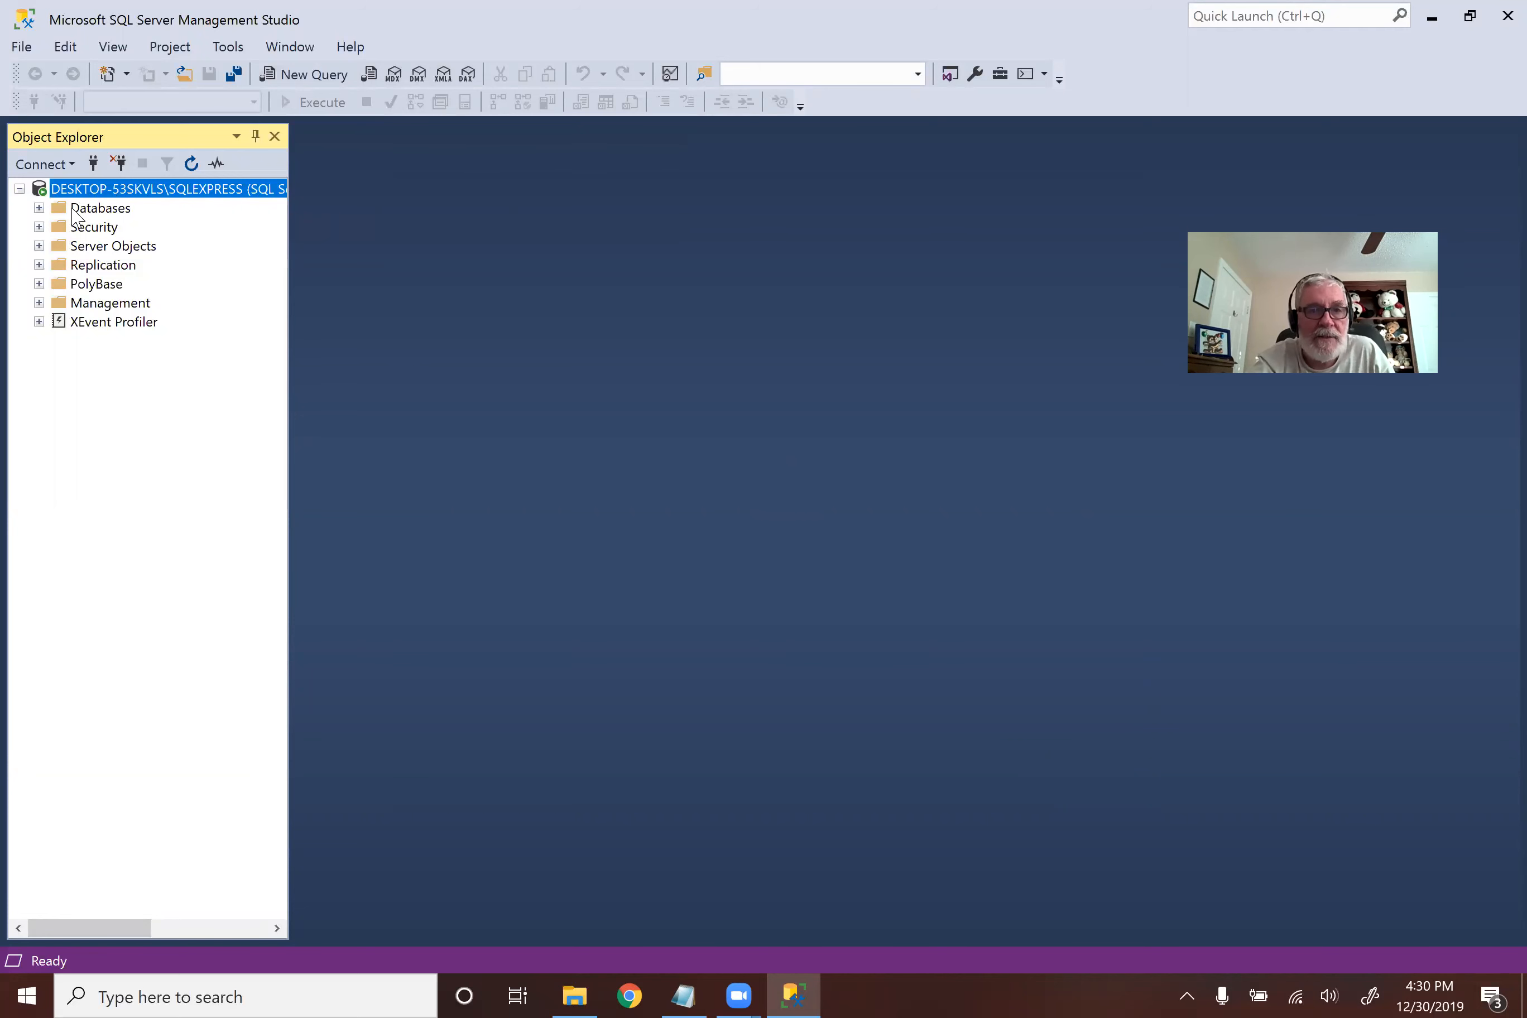
pyautogui.click(40, 208)
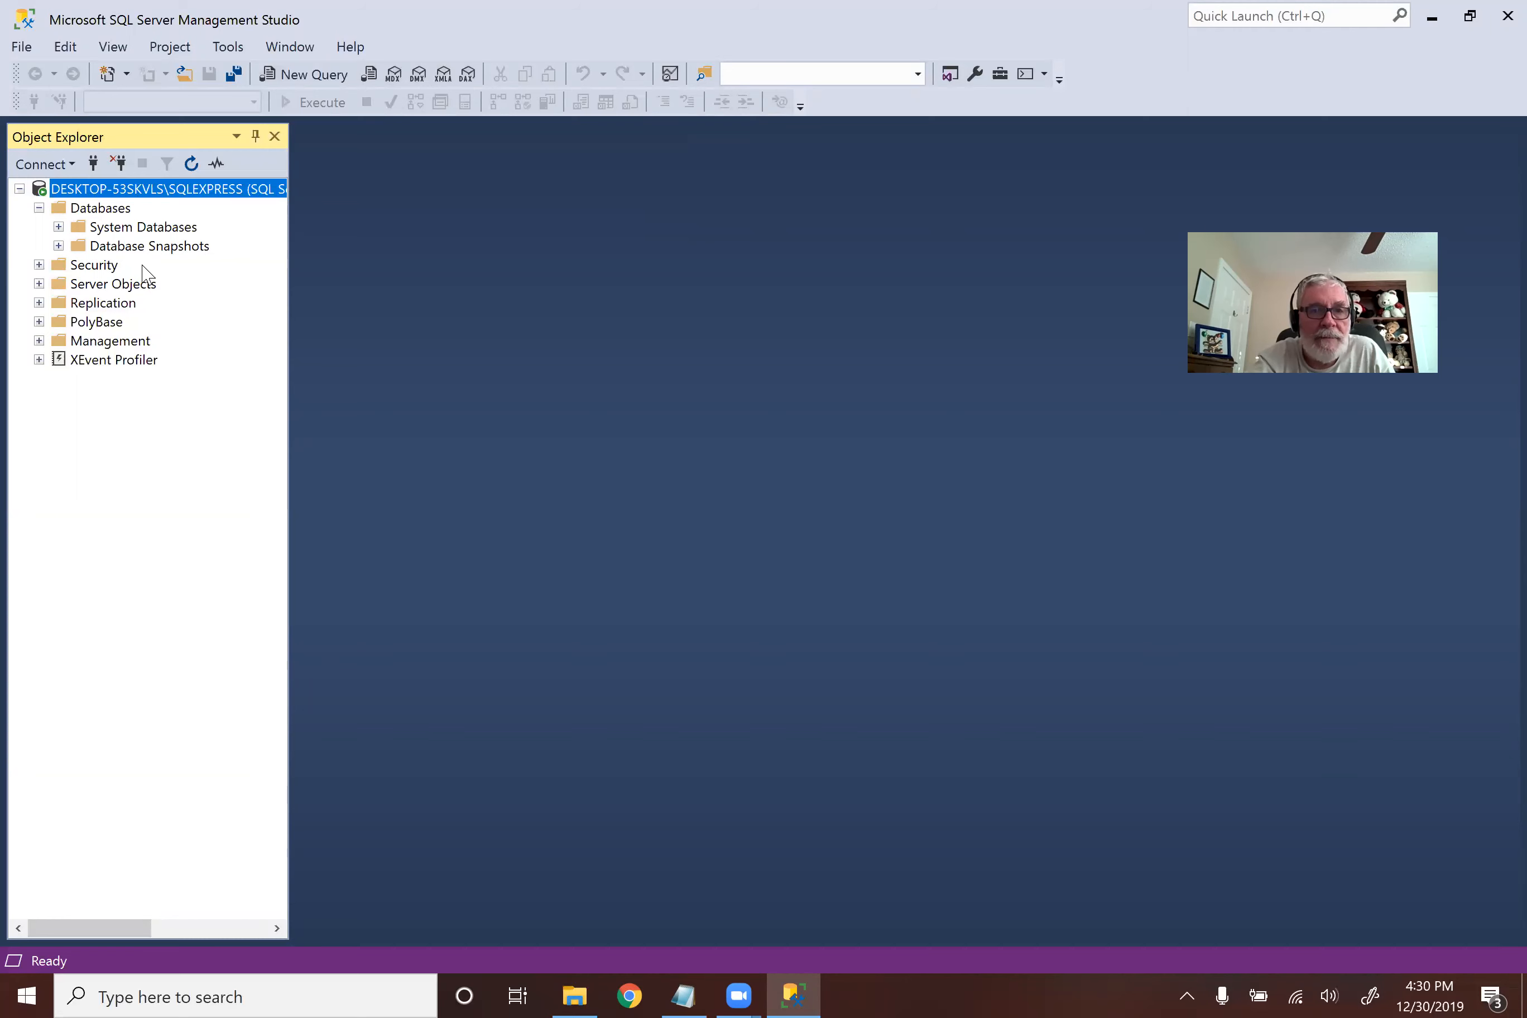
pyautogui.click(120, 227)
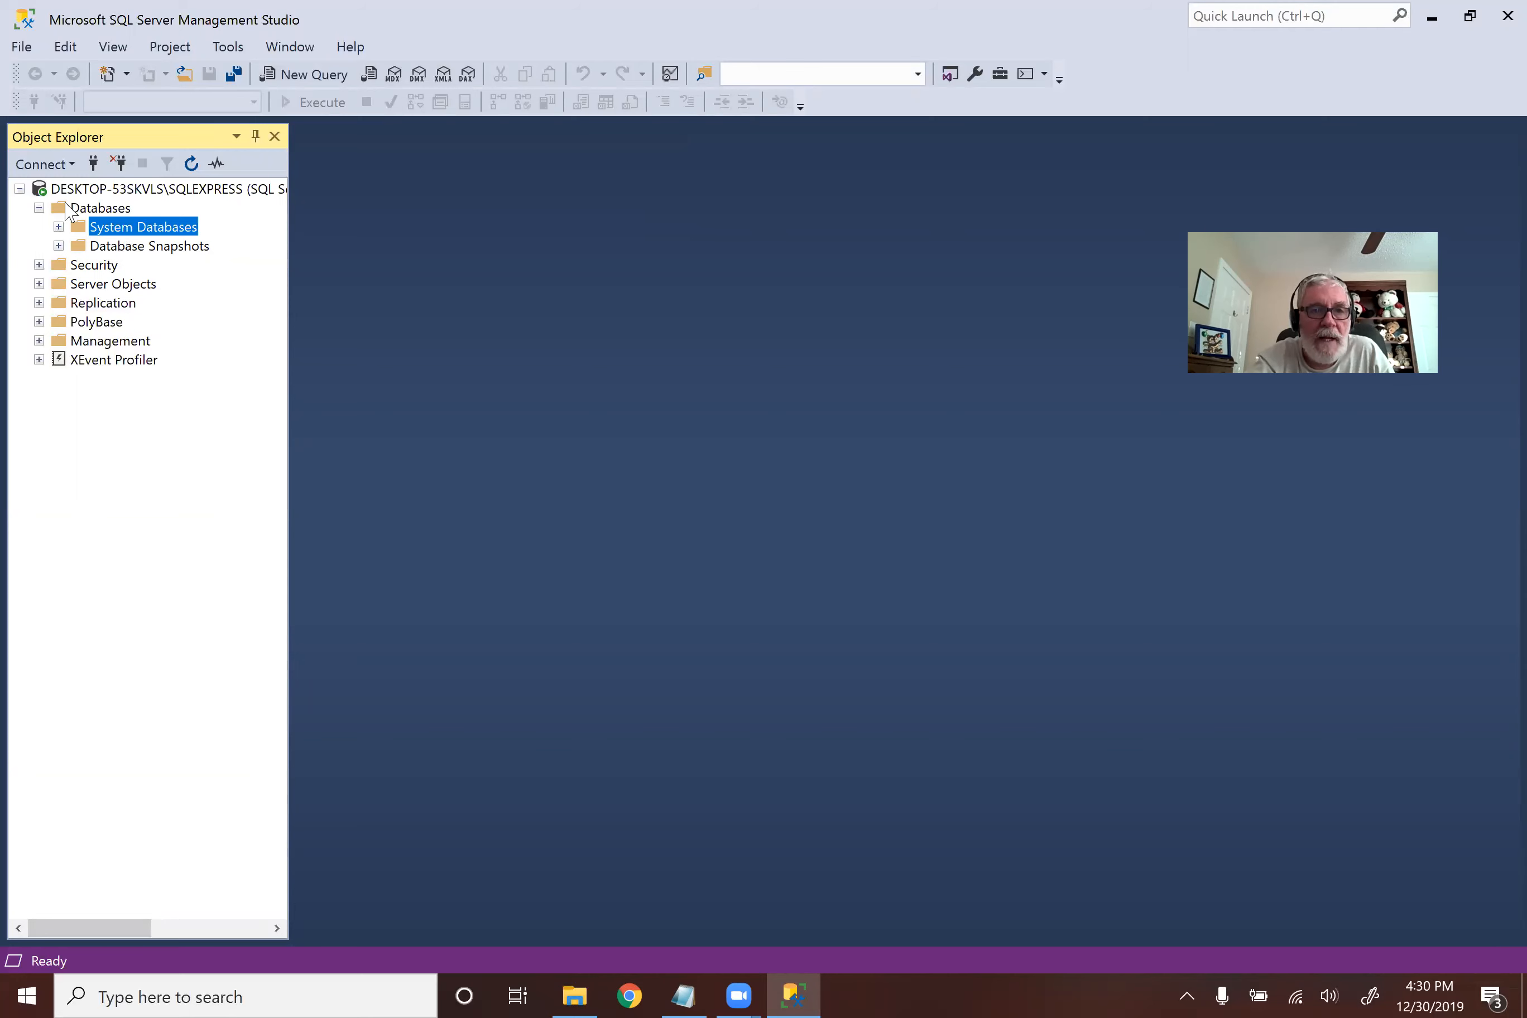
pyautogui.click(39, 208)
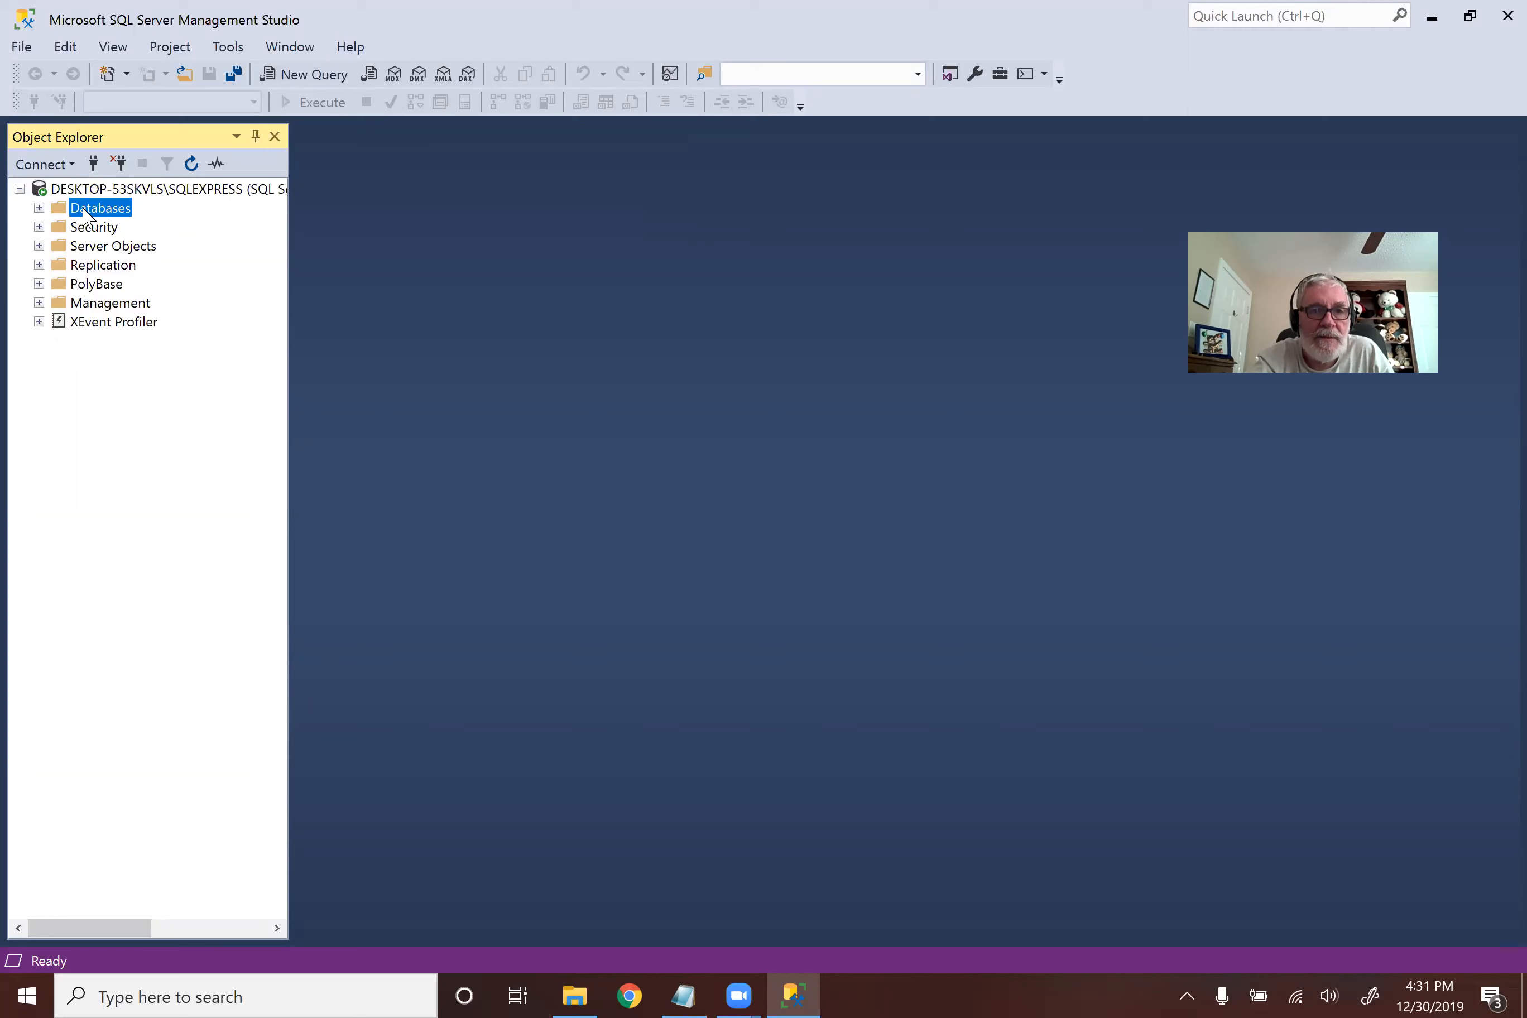
pyautogui.rightClick(81, 216)
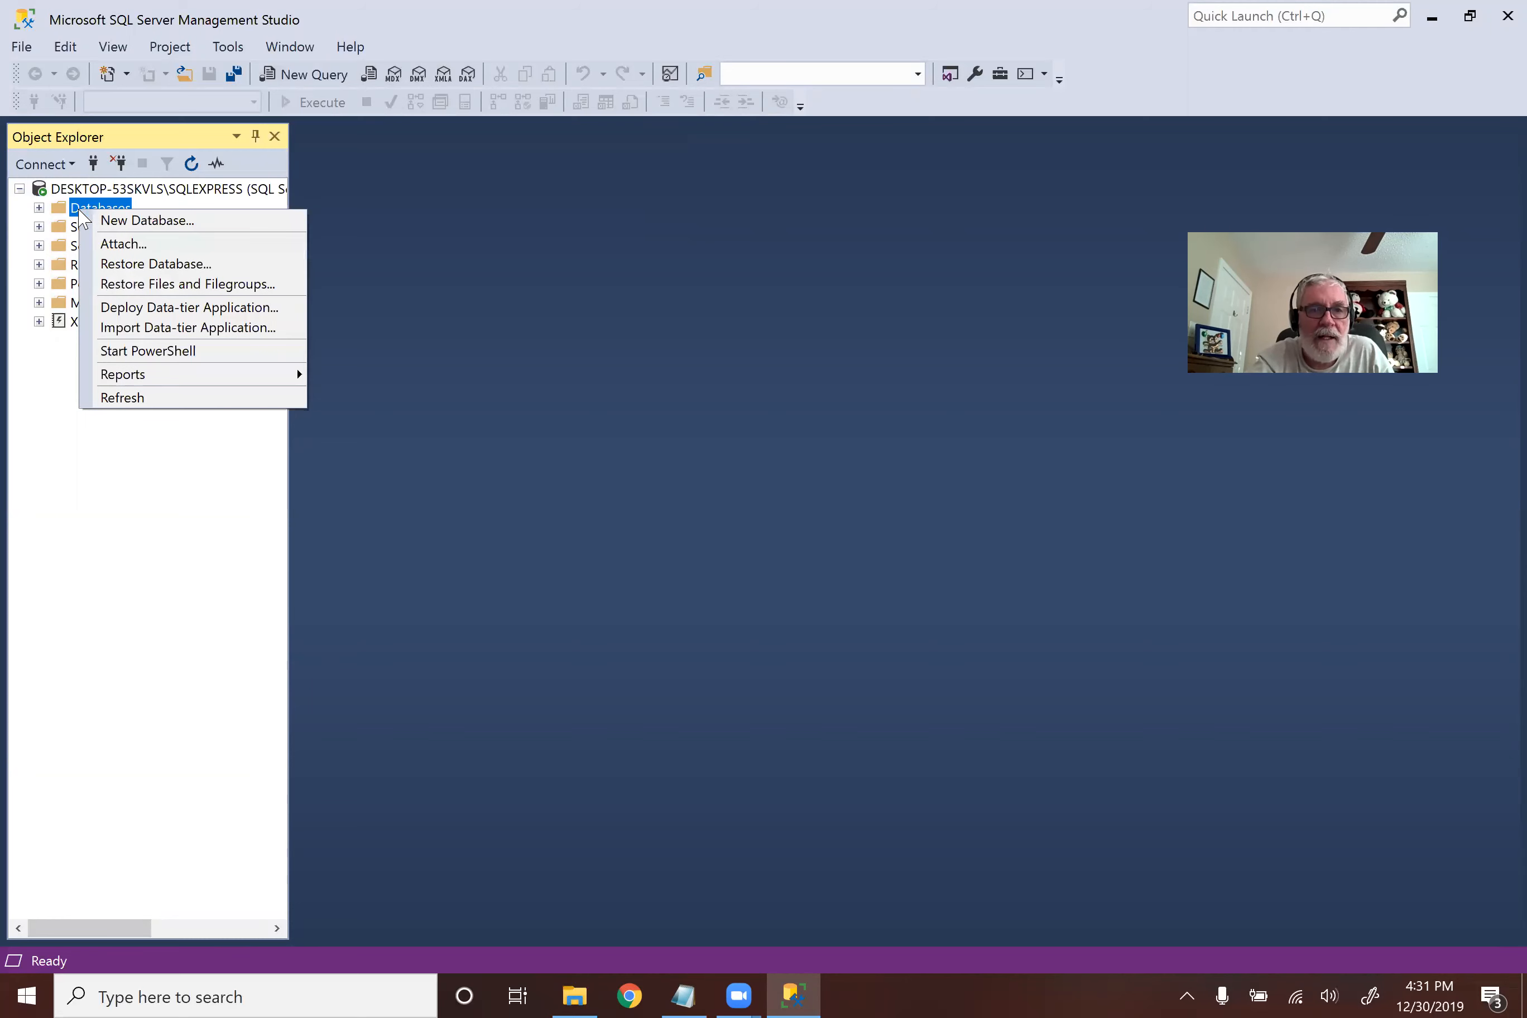
pyautogui.click(127, 217)
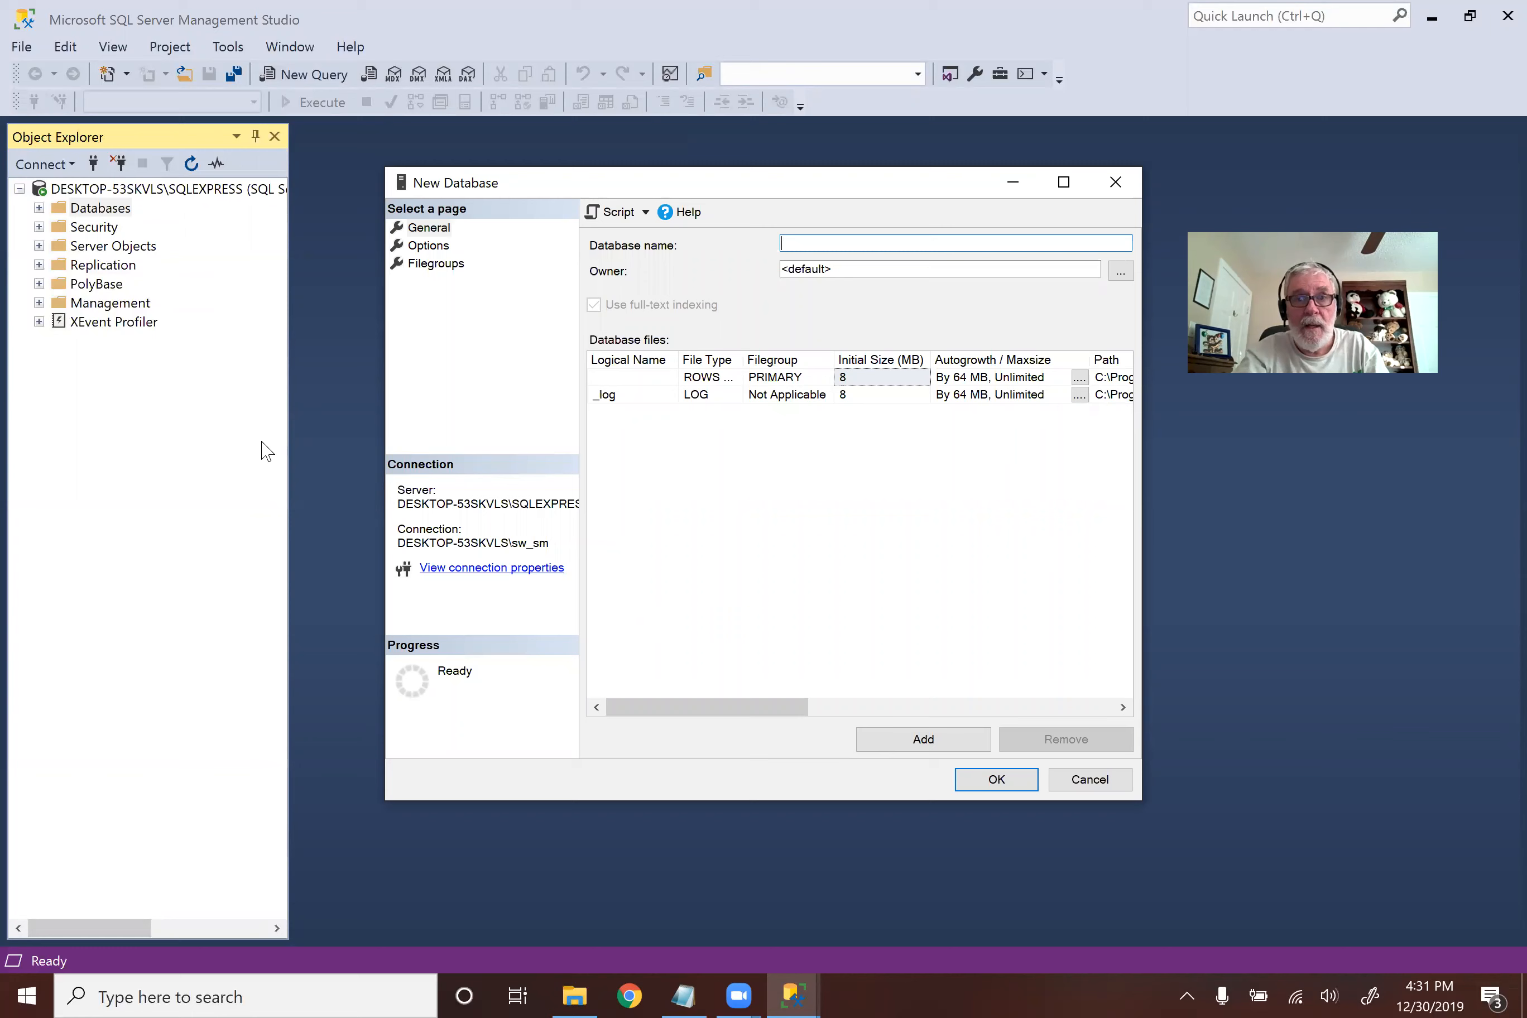
pyautogui.click(1117, 183)
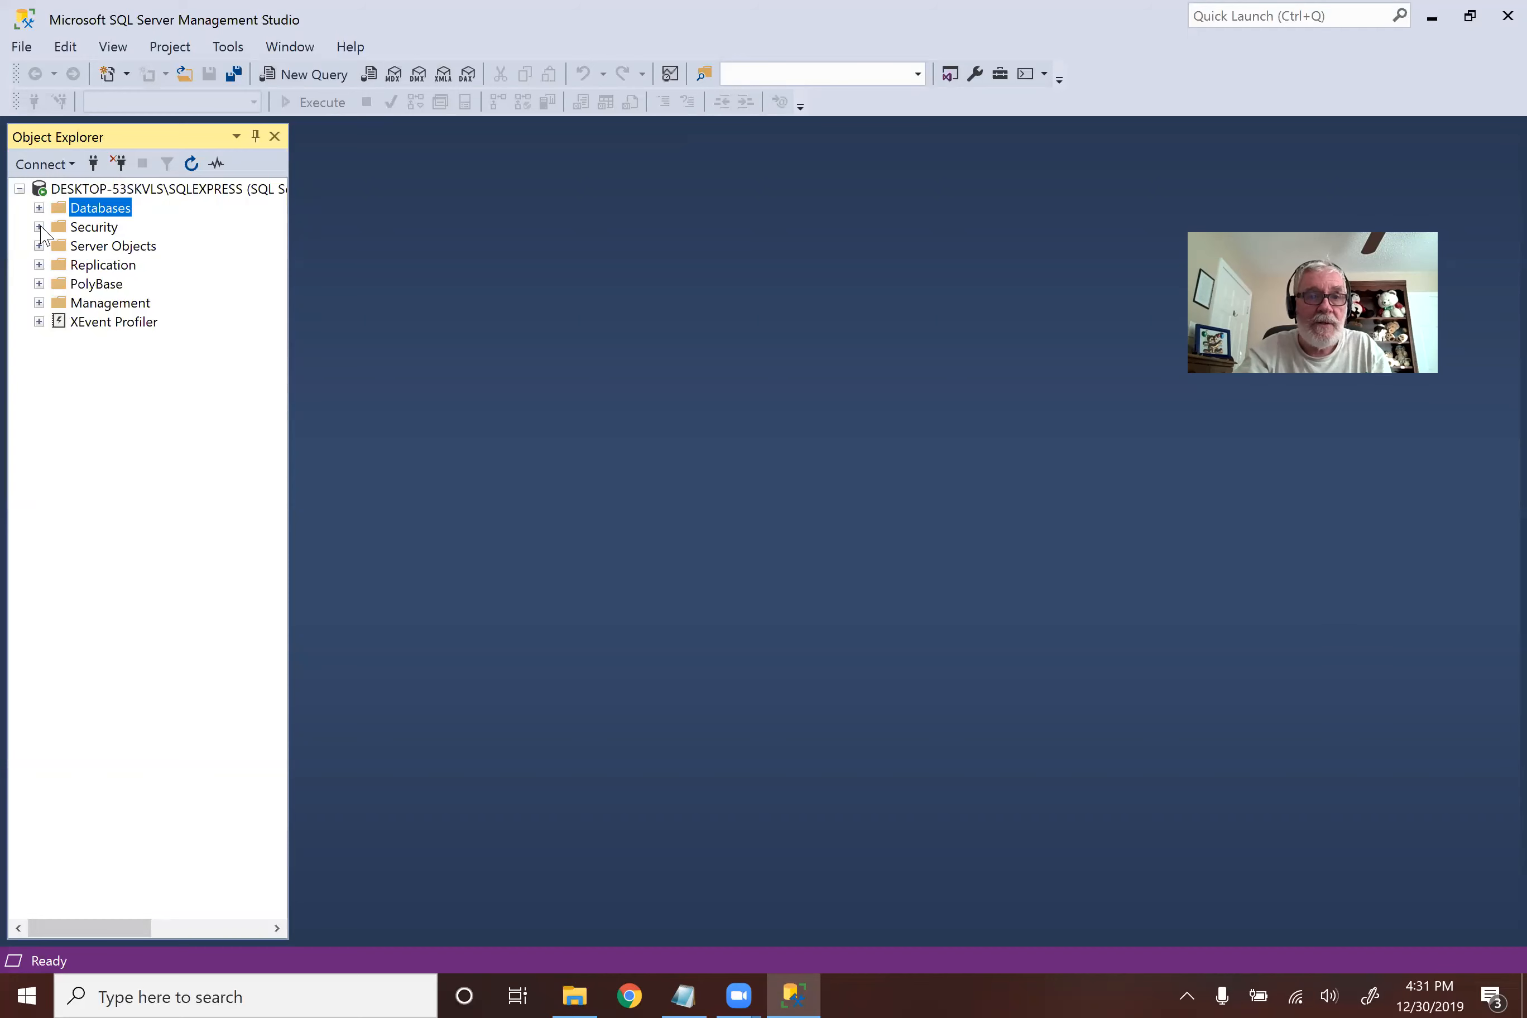
# Step: Expand the Security folder and open the New Login form from the Logins folder
pyautogui.click(39, 227)
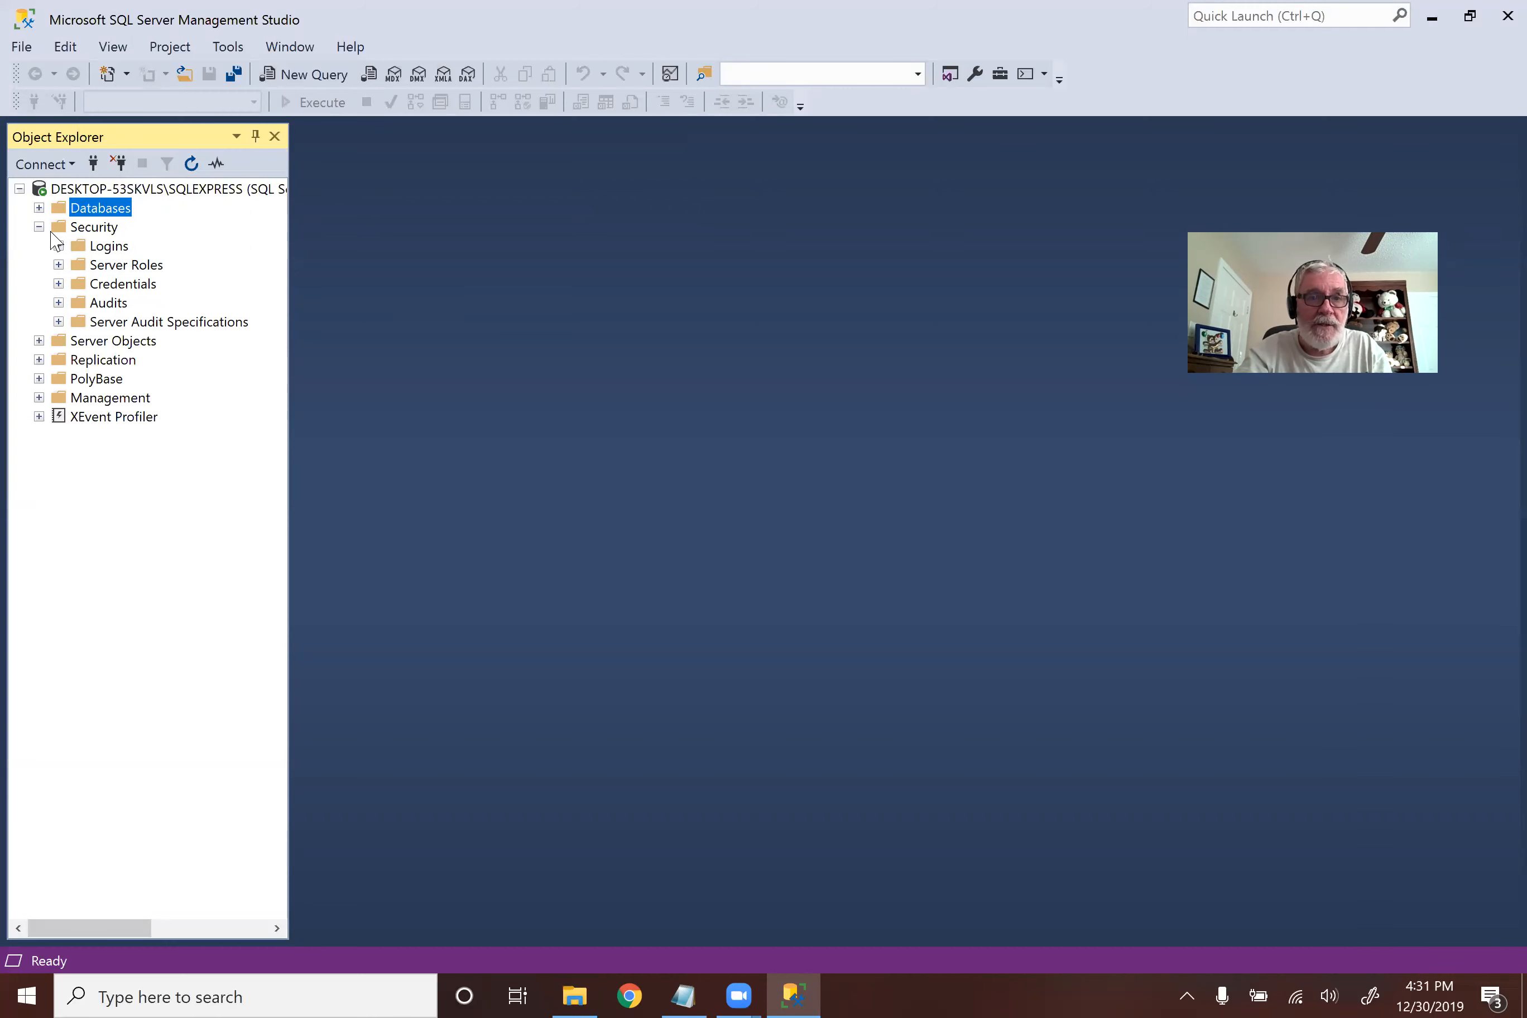
pyautogui.click(39, 226)
pyautogui.click(39, 226)
pyautogui.rightClick(83, 245)
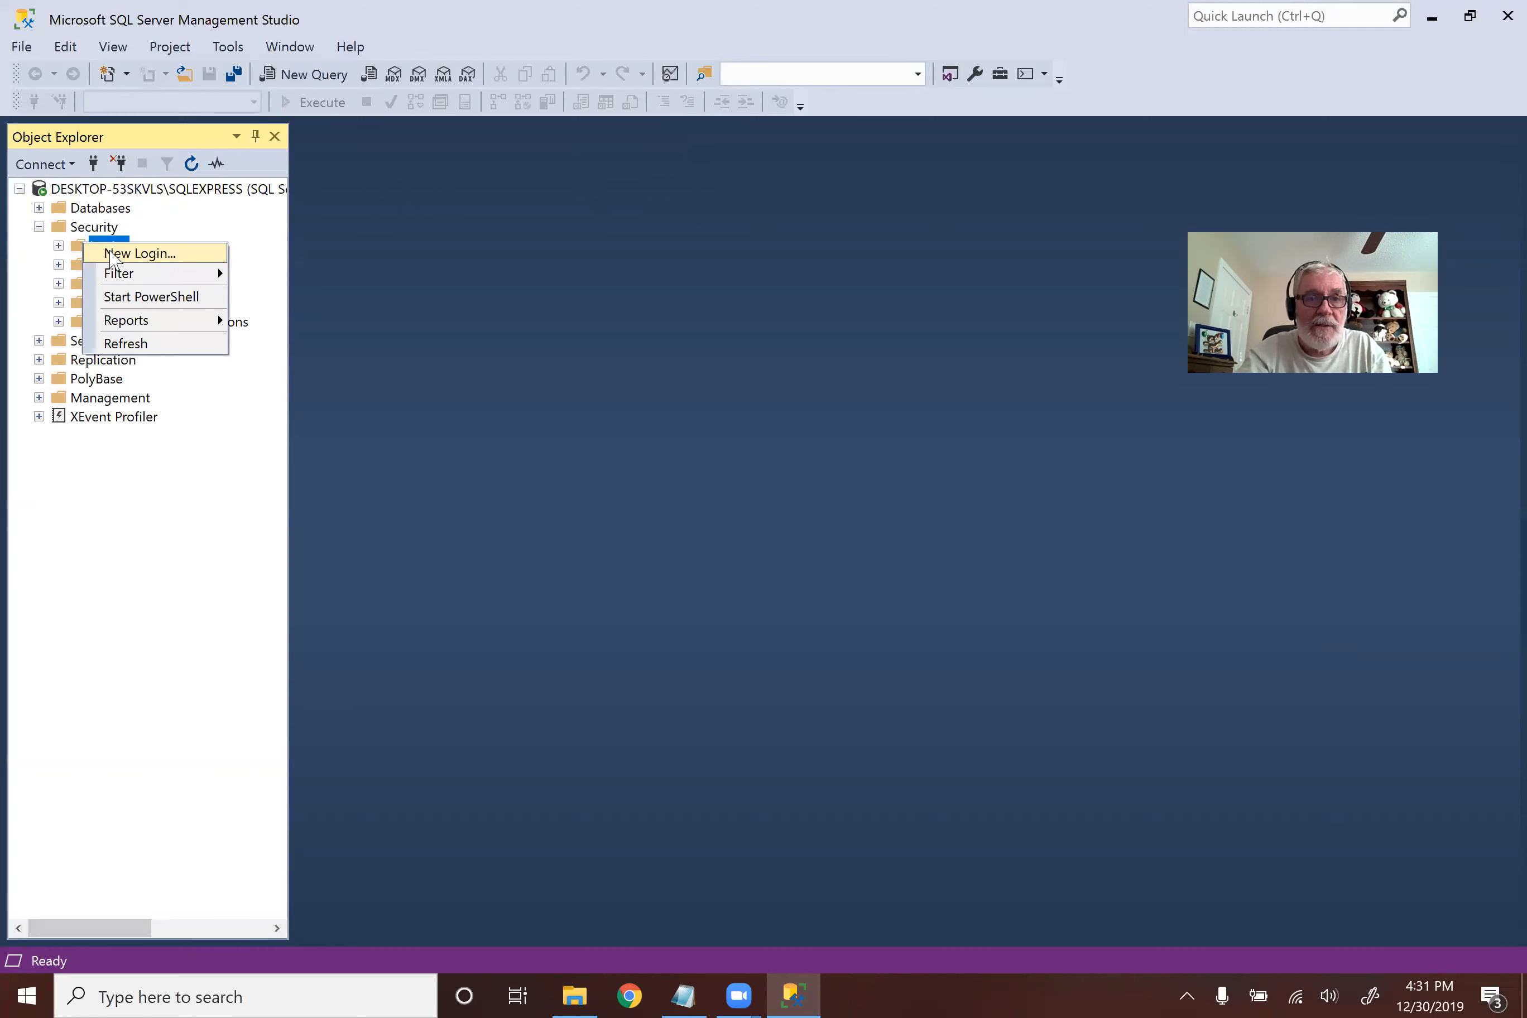
pyautogui.click(122, 256)
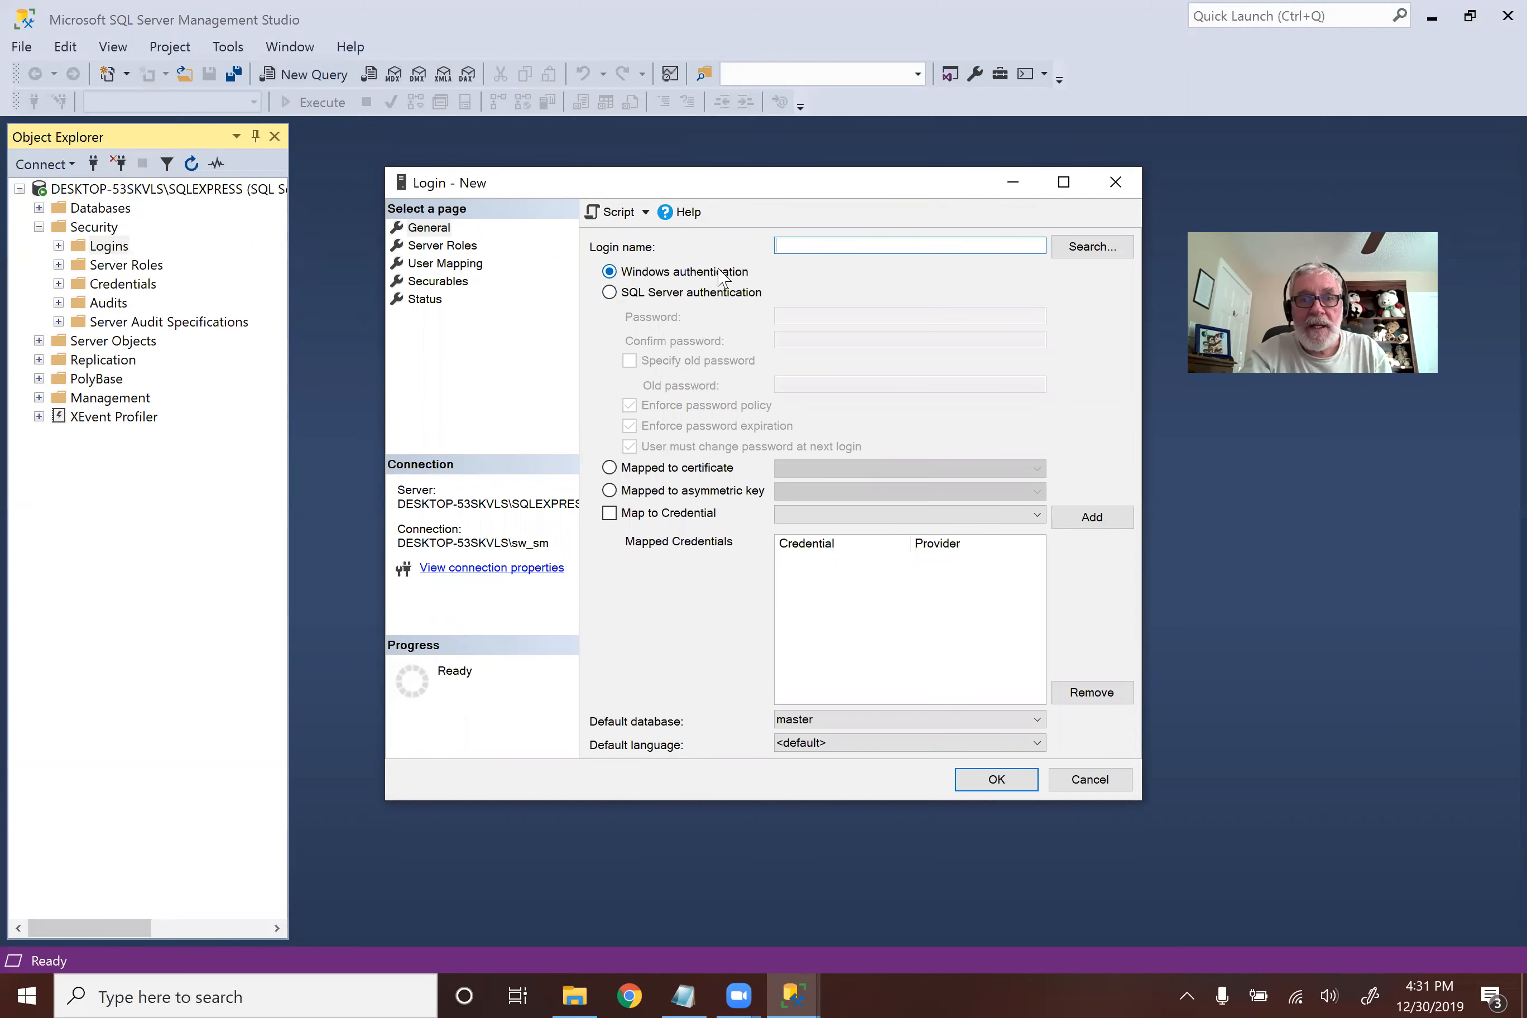
# Step: Switch the login to SQL Server authentication and name it 'swsmith'
pyautogui.click(609, 293)
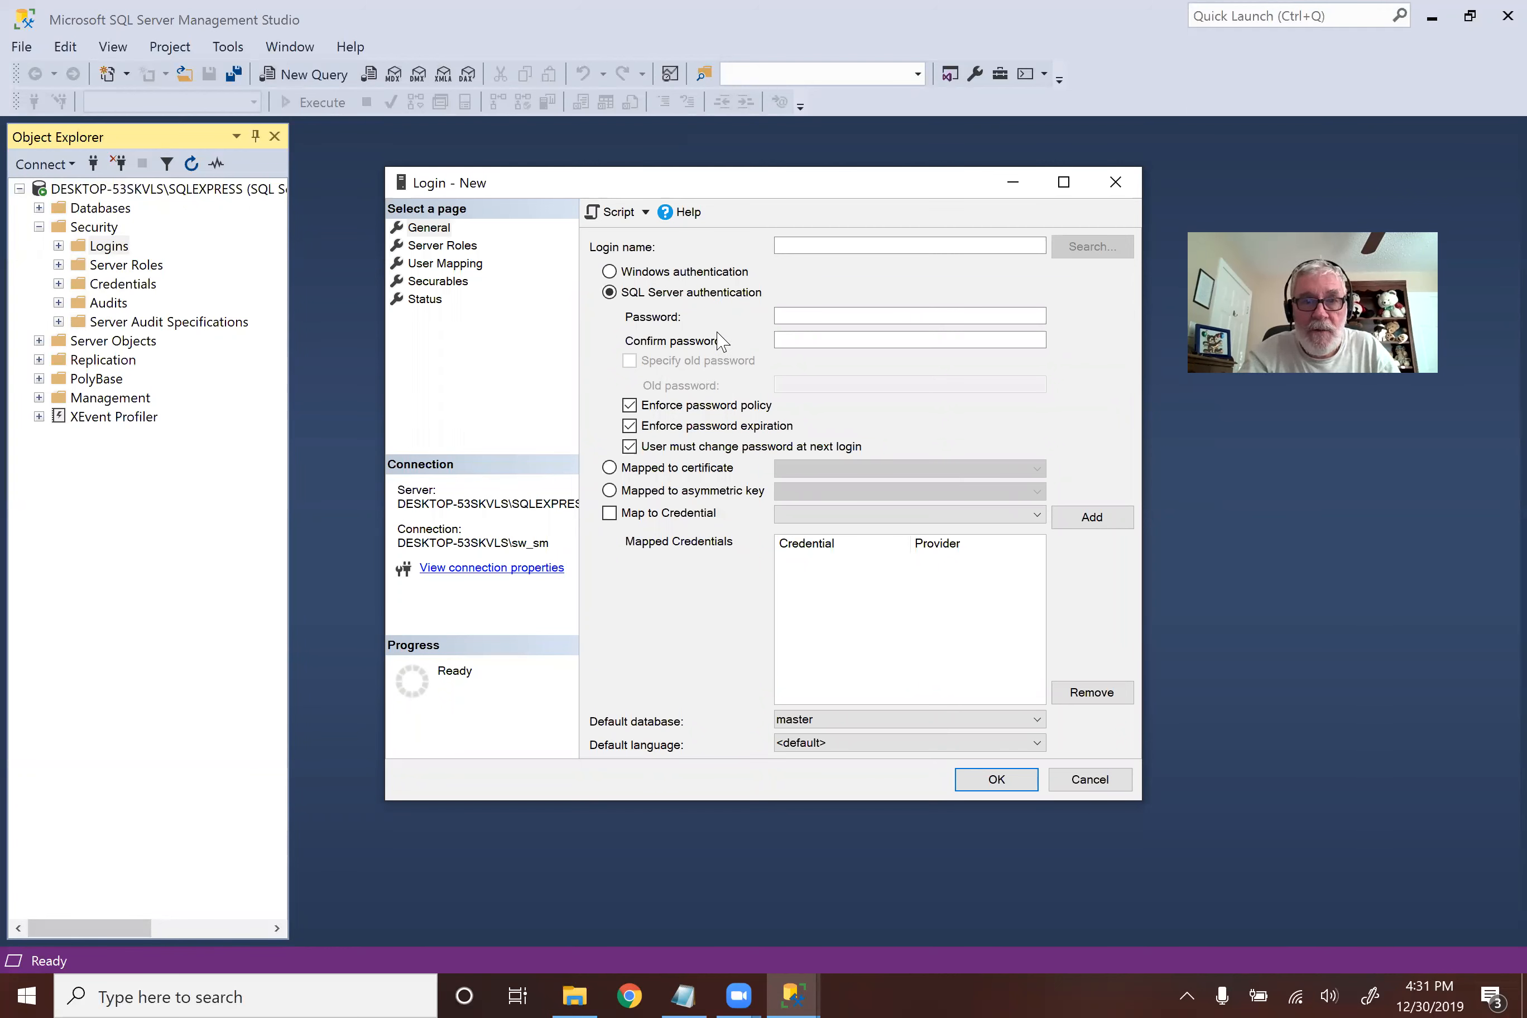
pyautogui.click(815, 246)
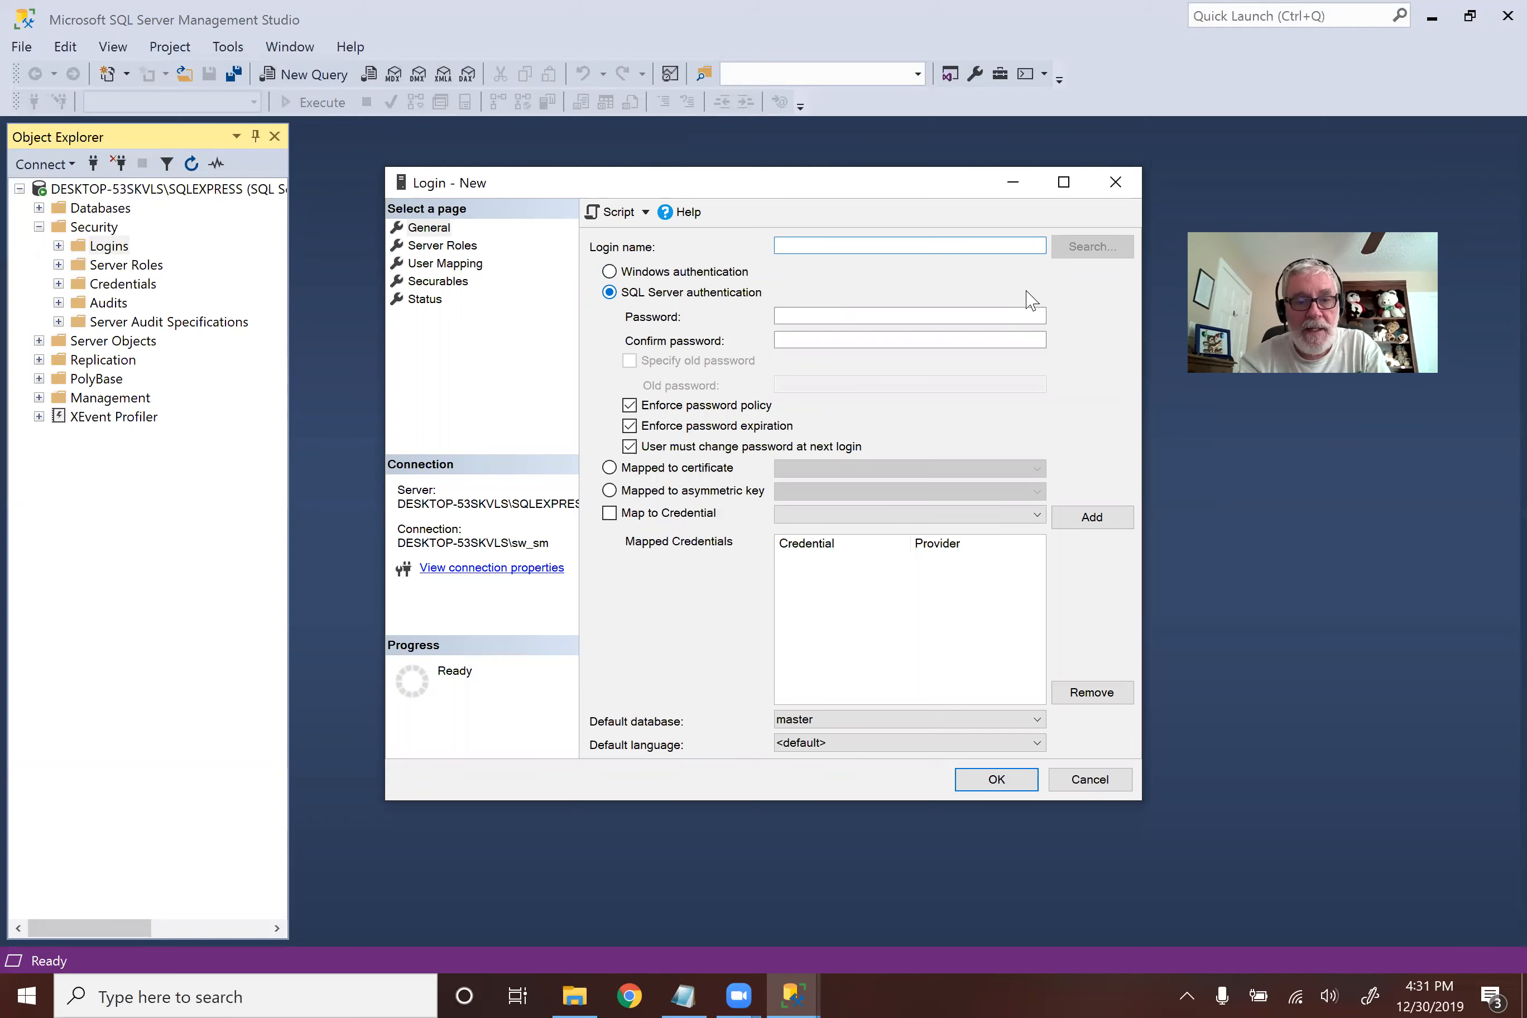
pyautogui.write('swsmith')
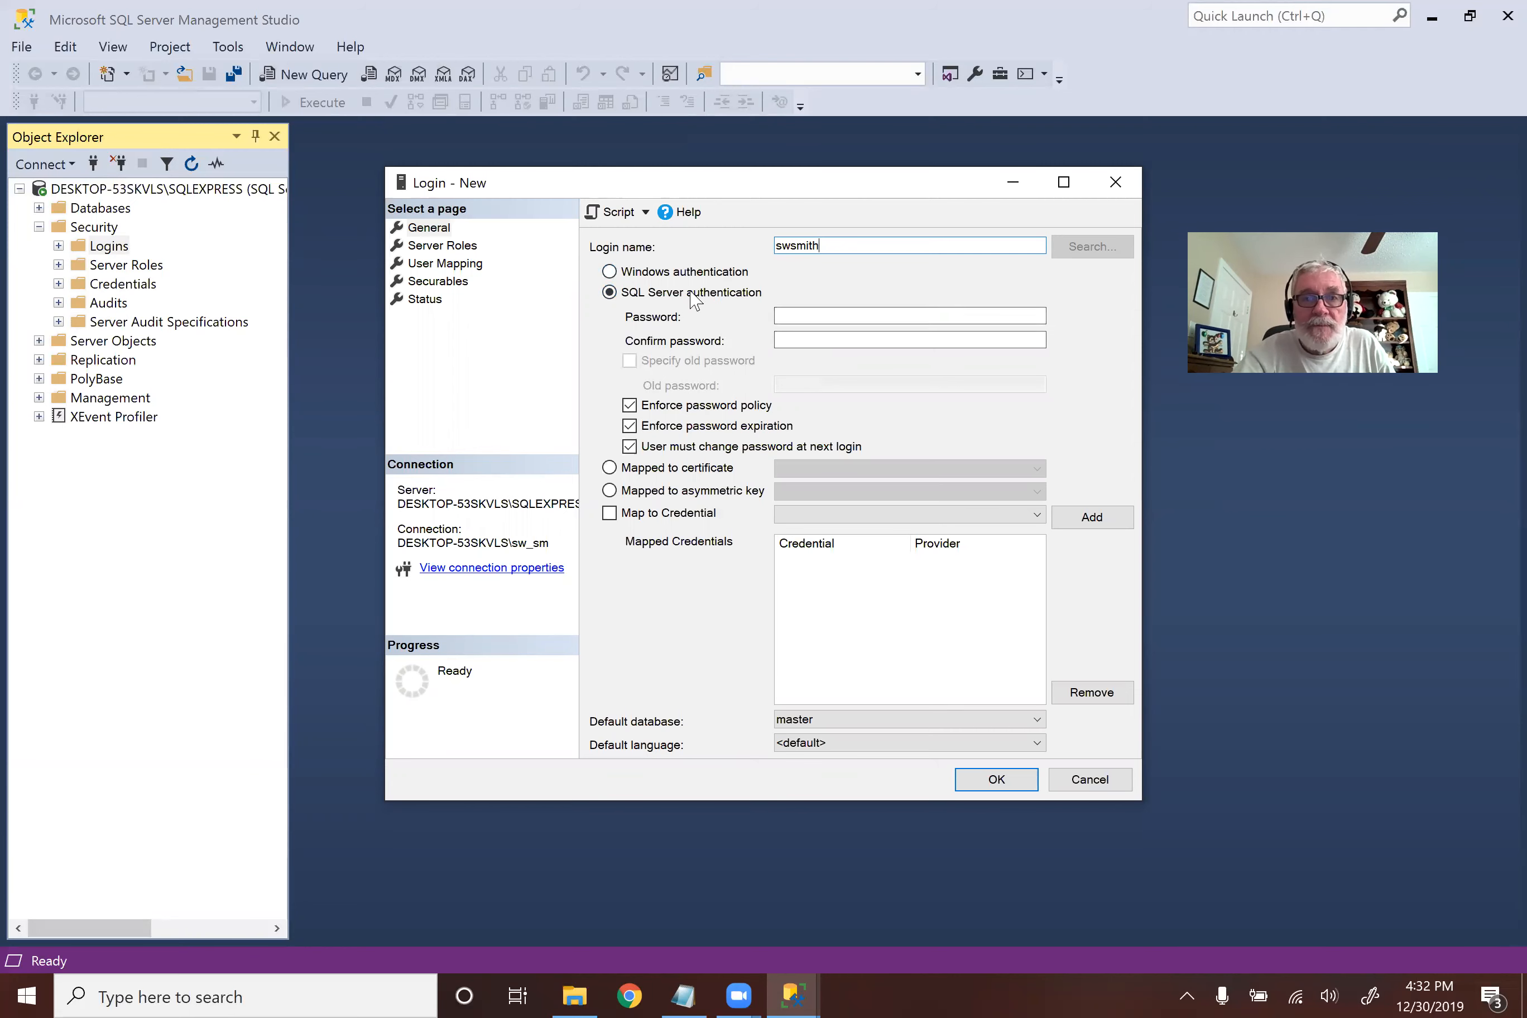
pyautogui.click(820, 315)
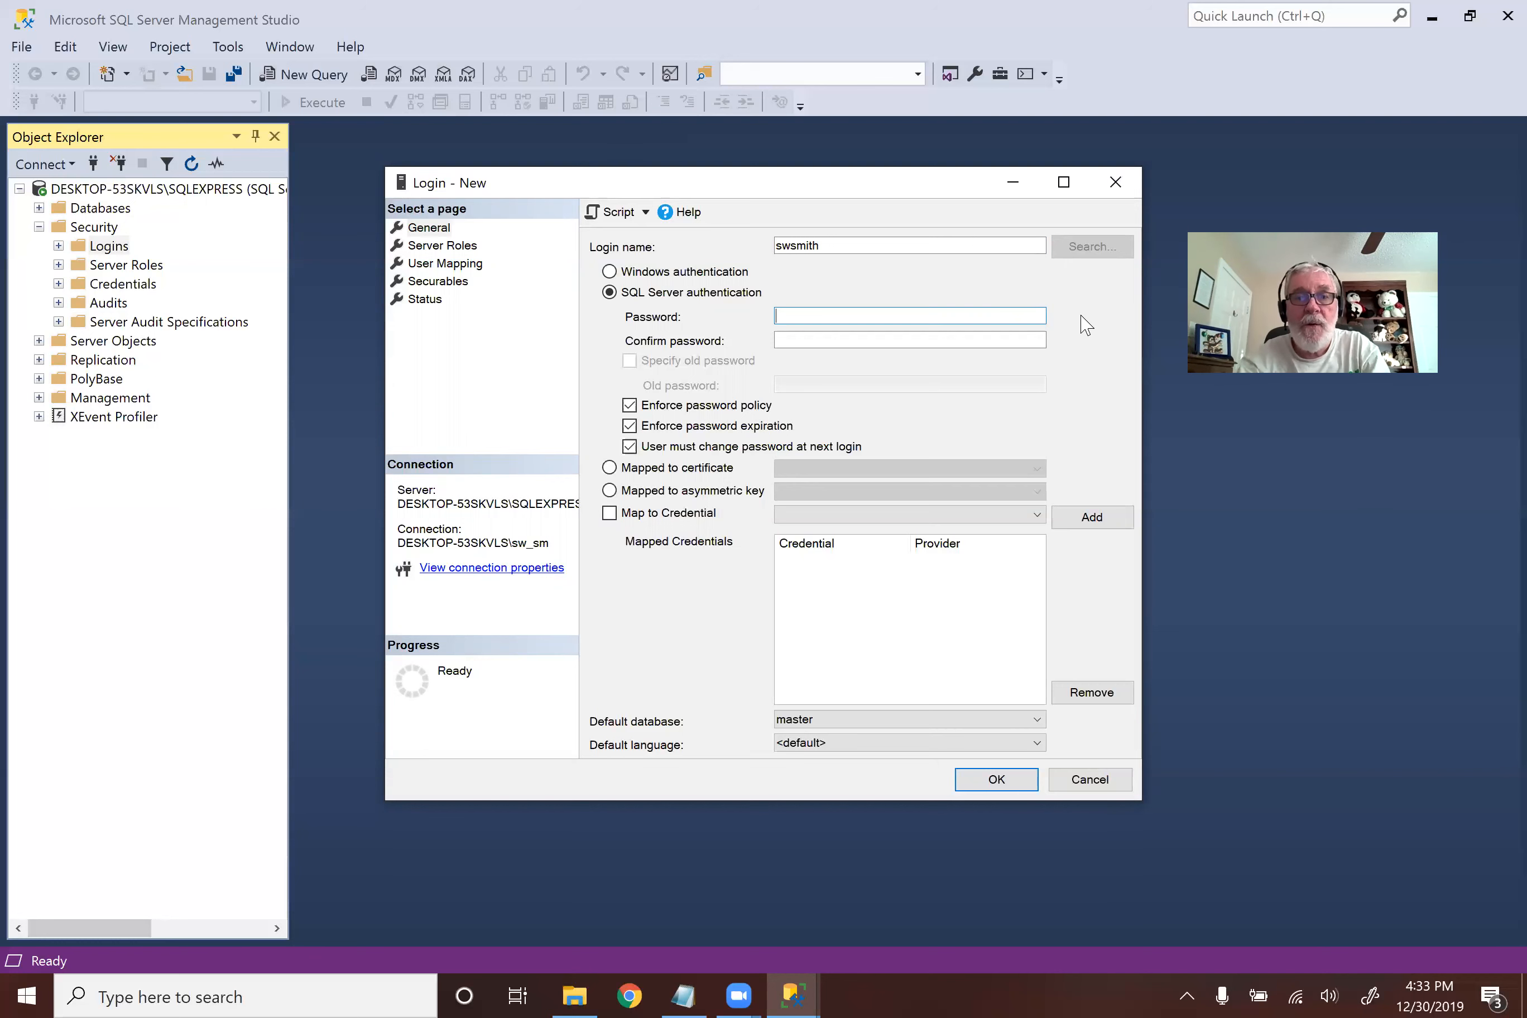
pyautogui.write('****')
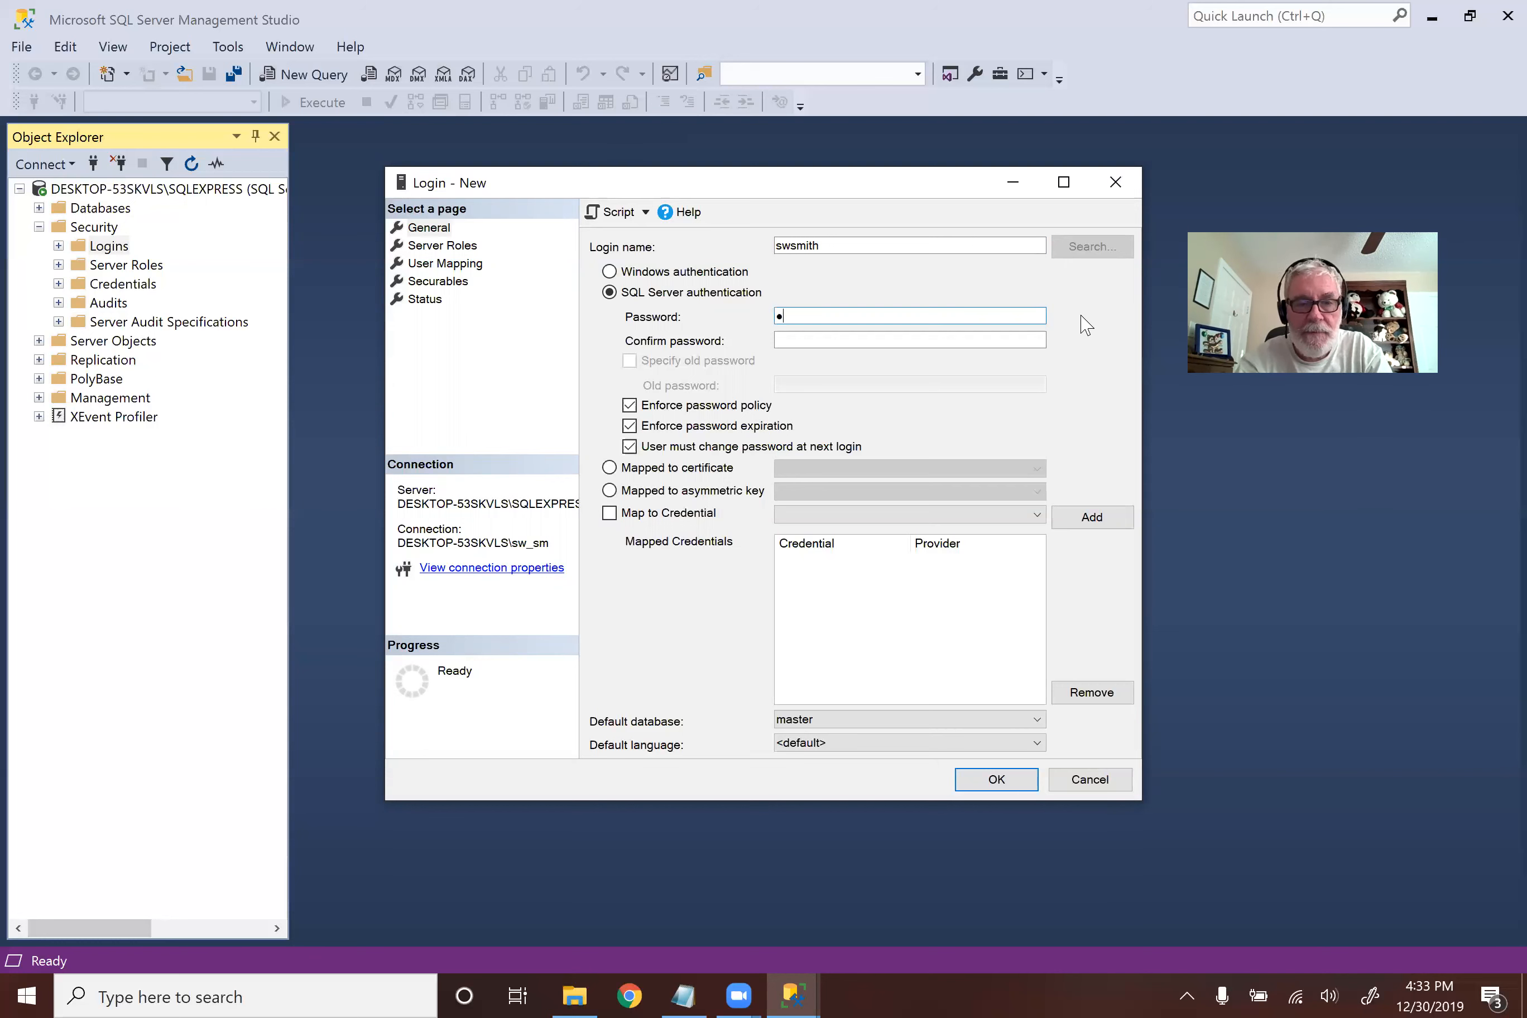
pyautogui.write('****')
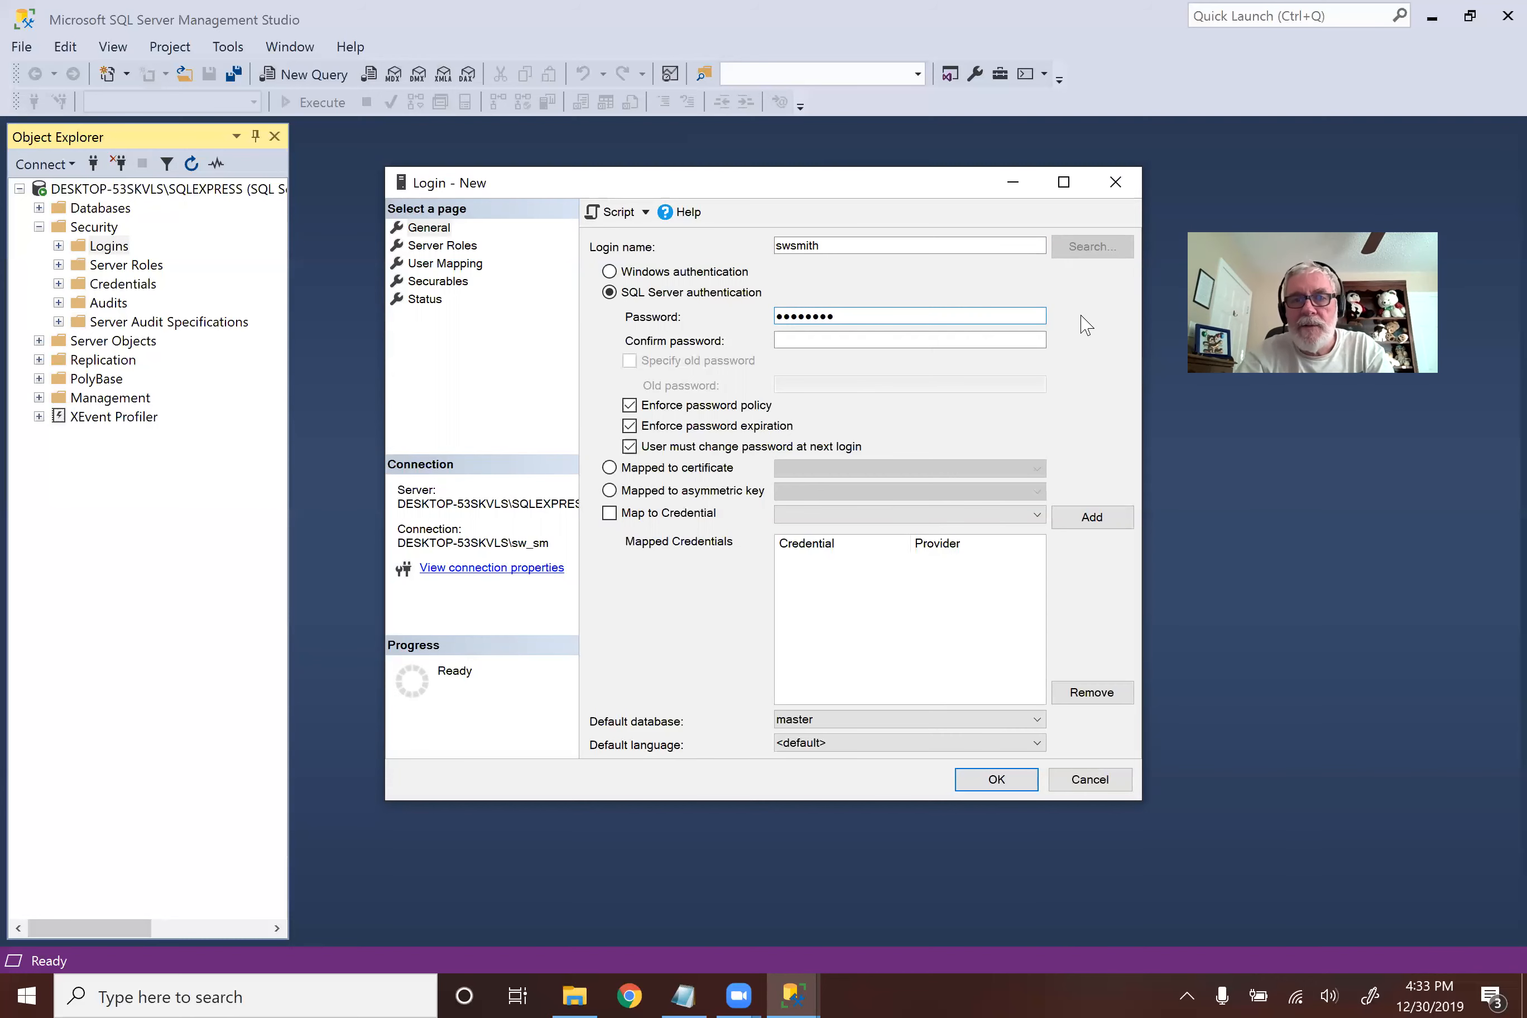
pyautogui.click(839, 341)
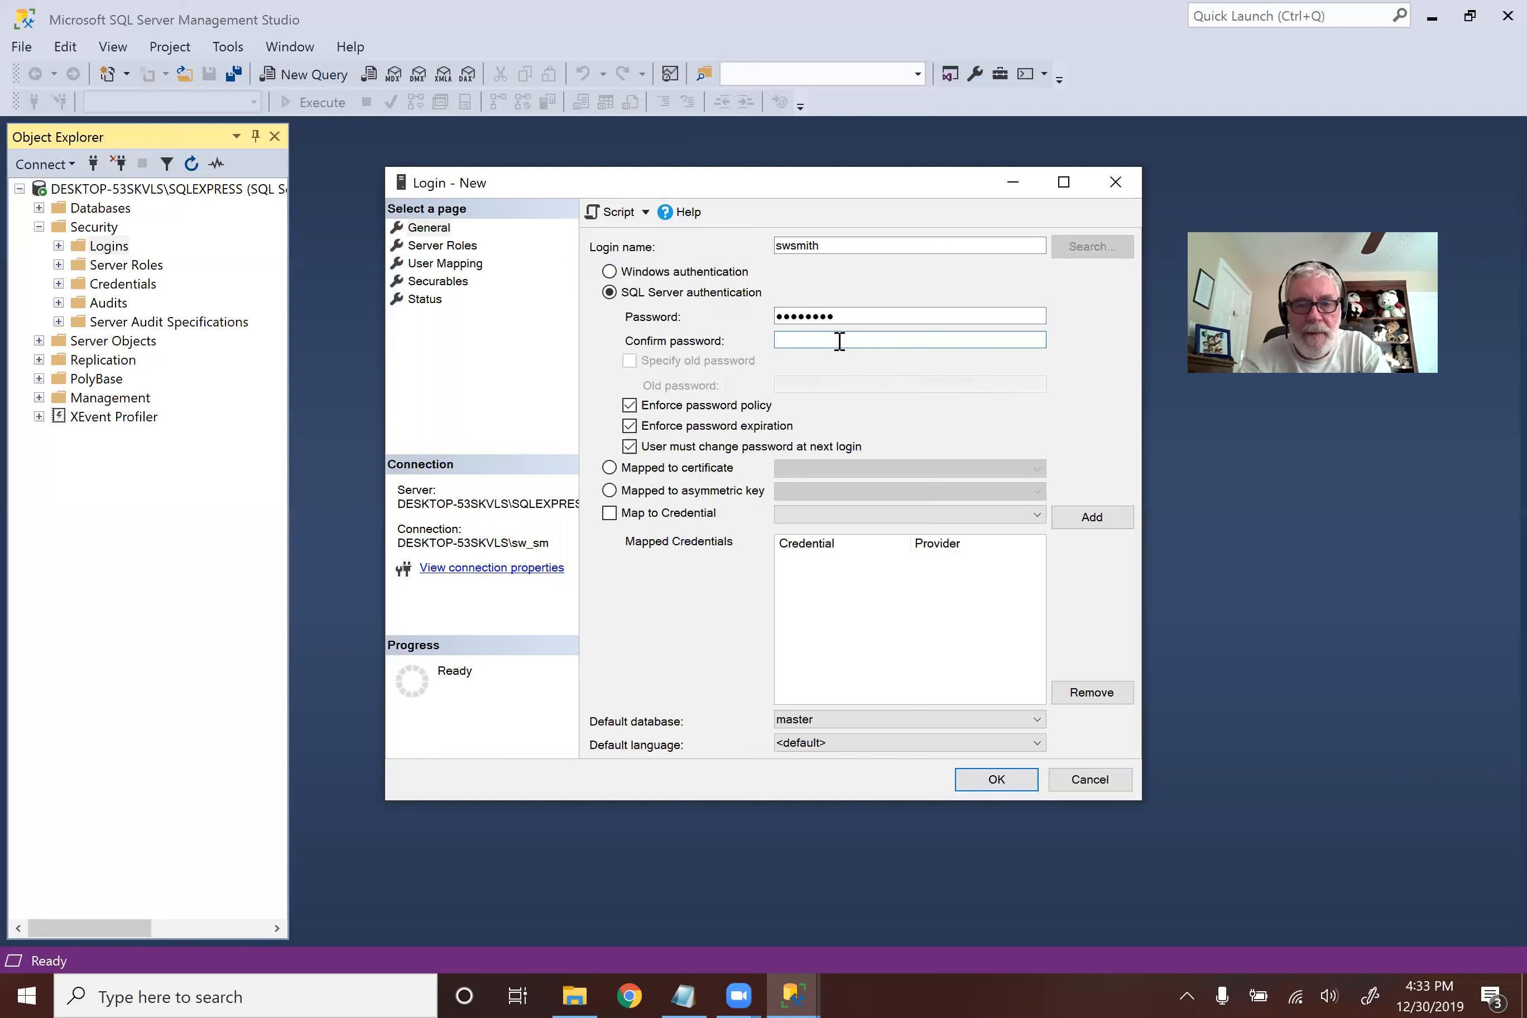
pyautogui.write('********')
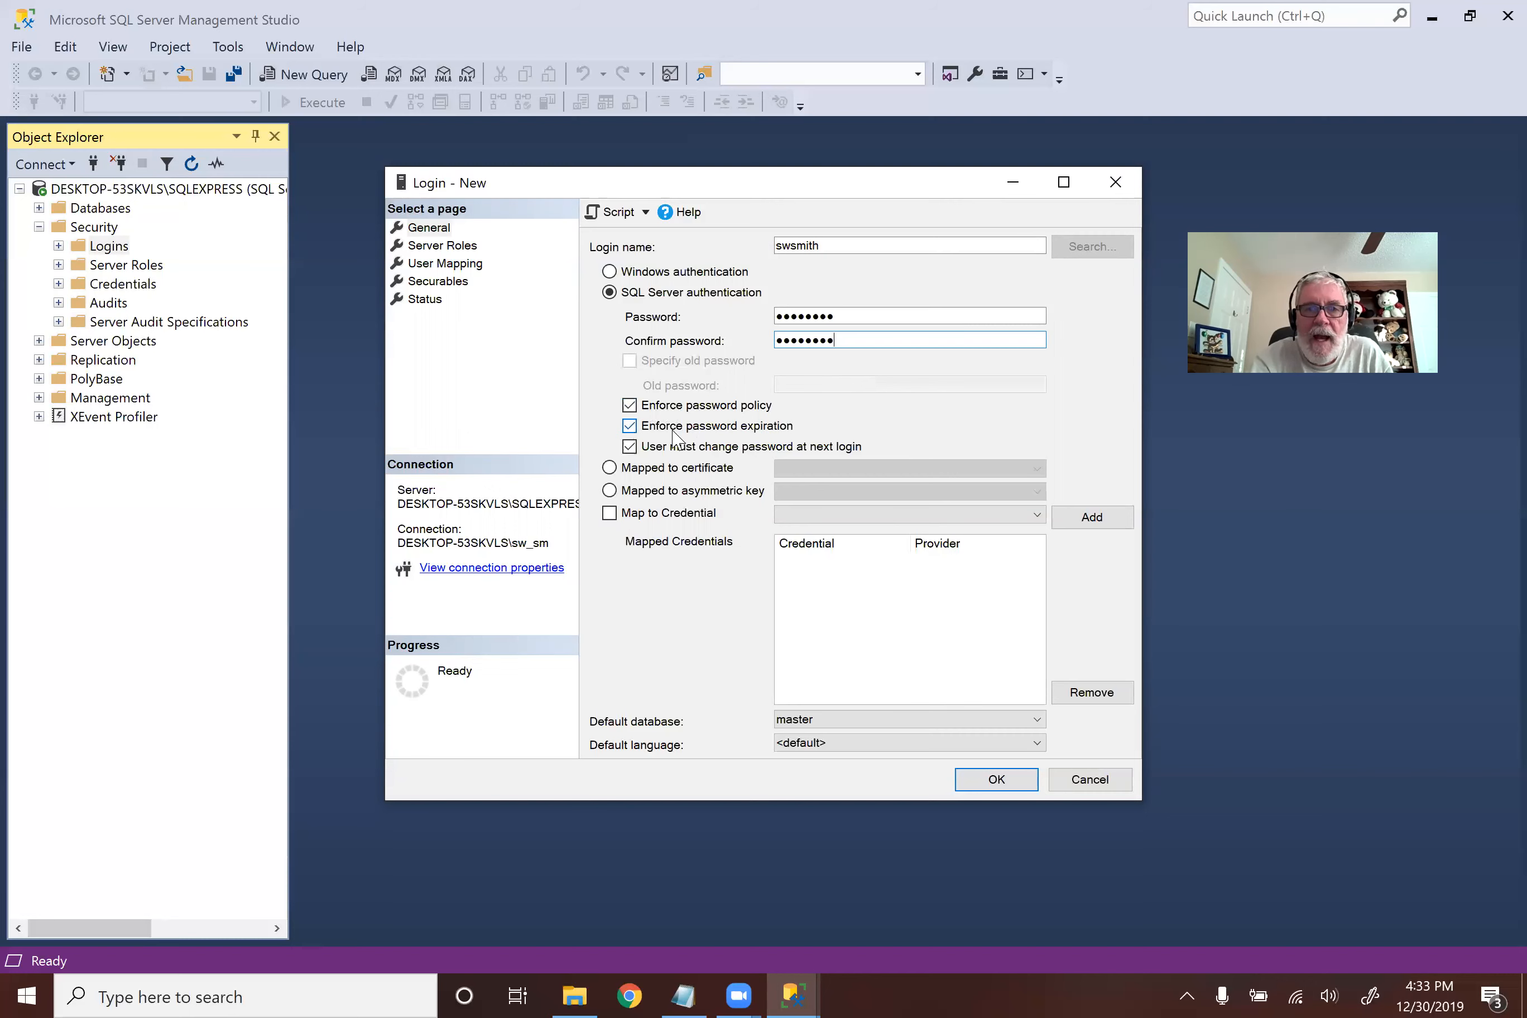
pyautogui.click(631, 424)
pyautogui.click(632, 424)
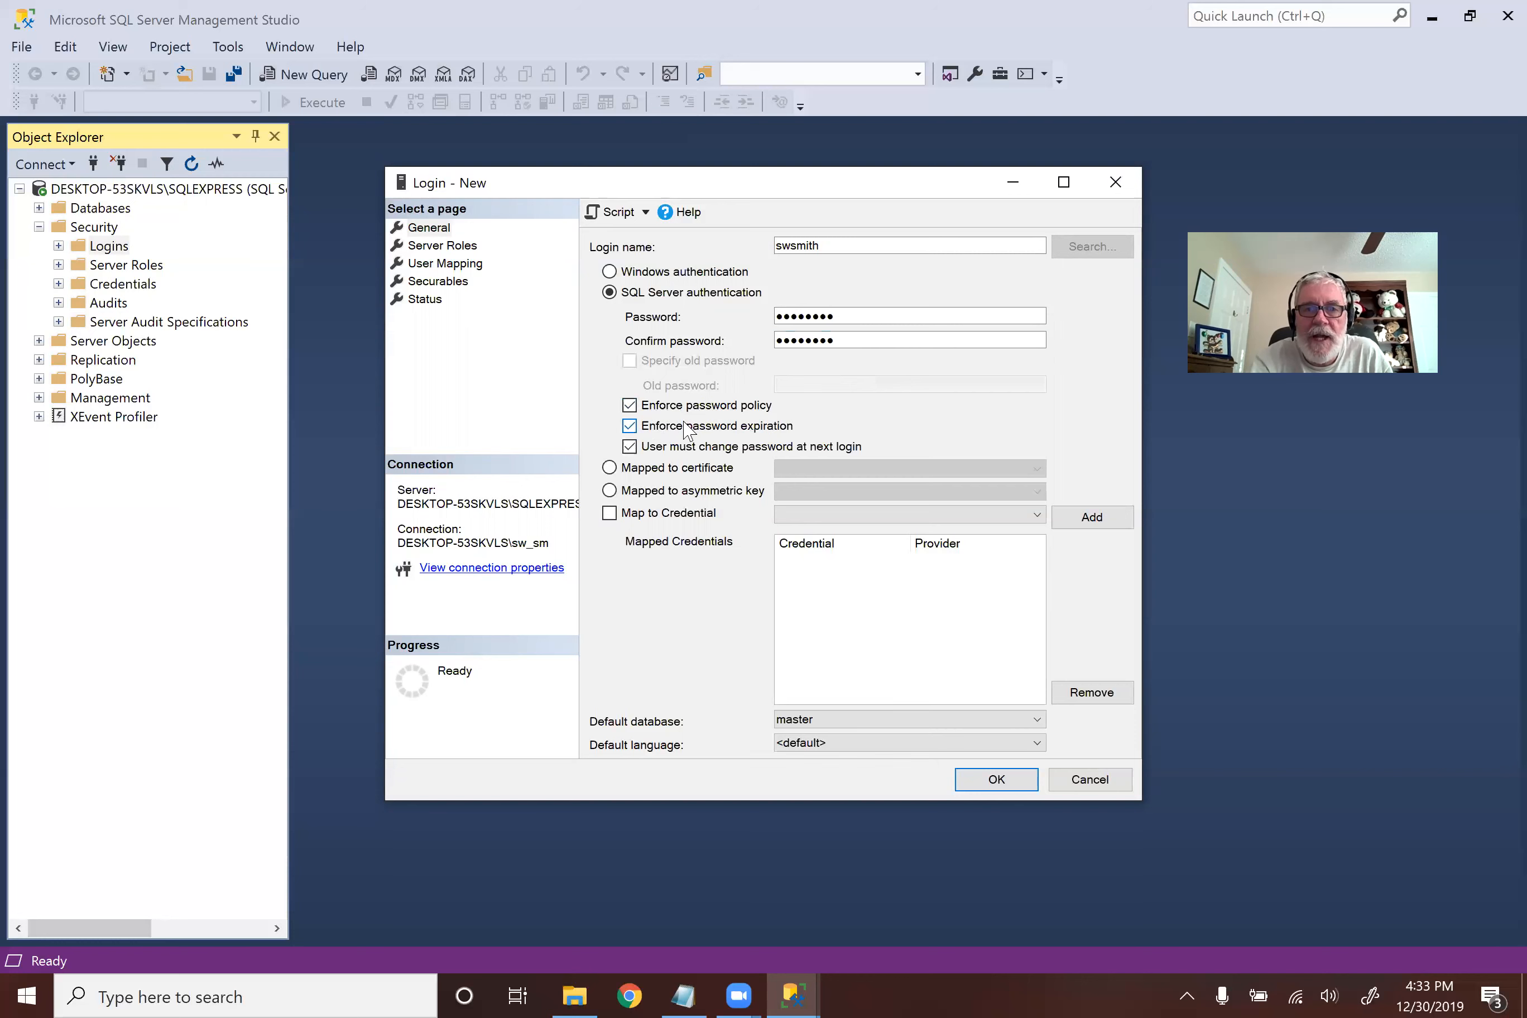
pyautogui.click(630, 426)
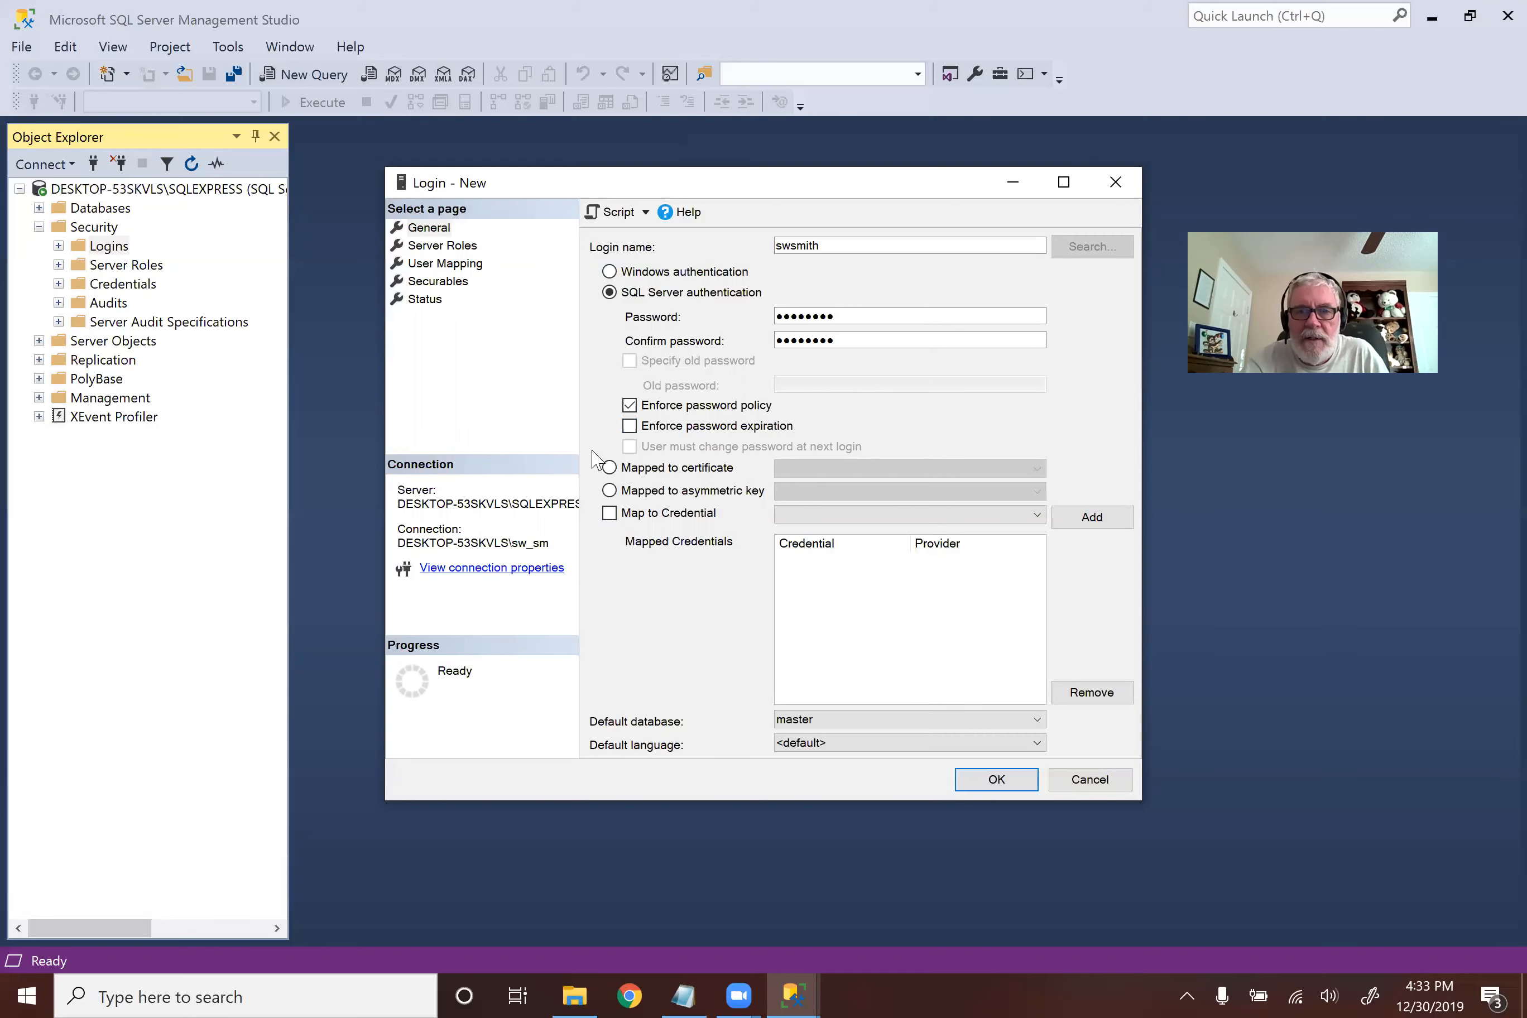
pyautogui.doubleClick(837, 252)
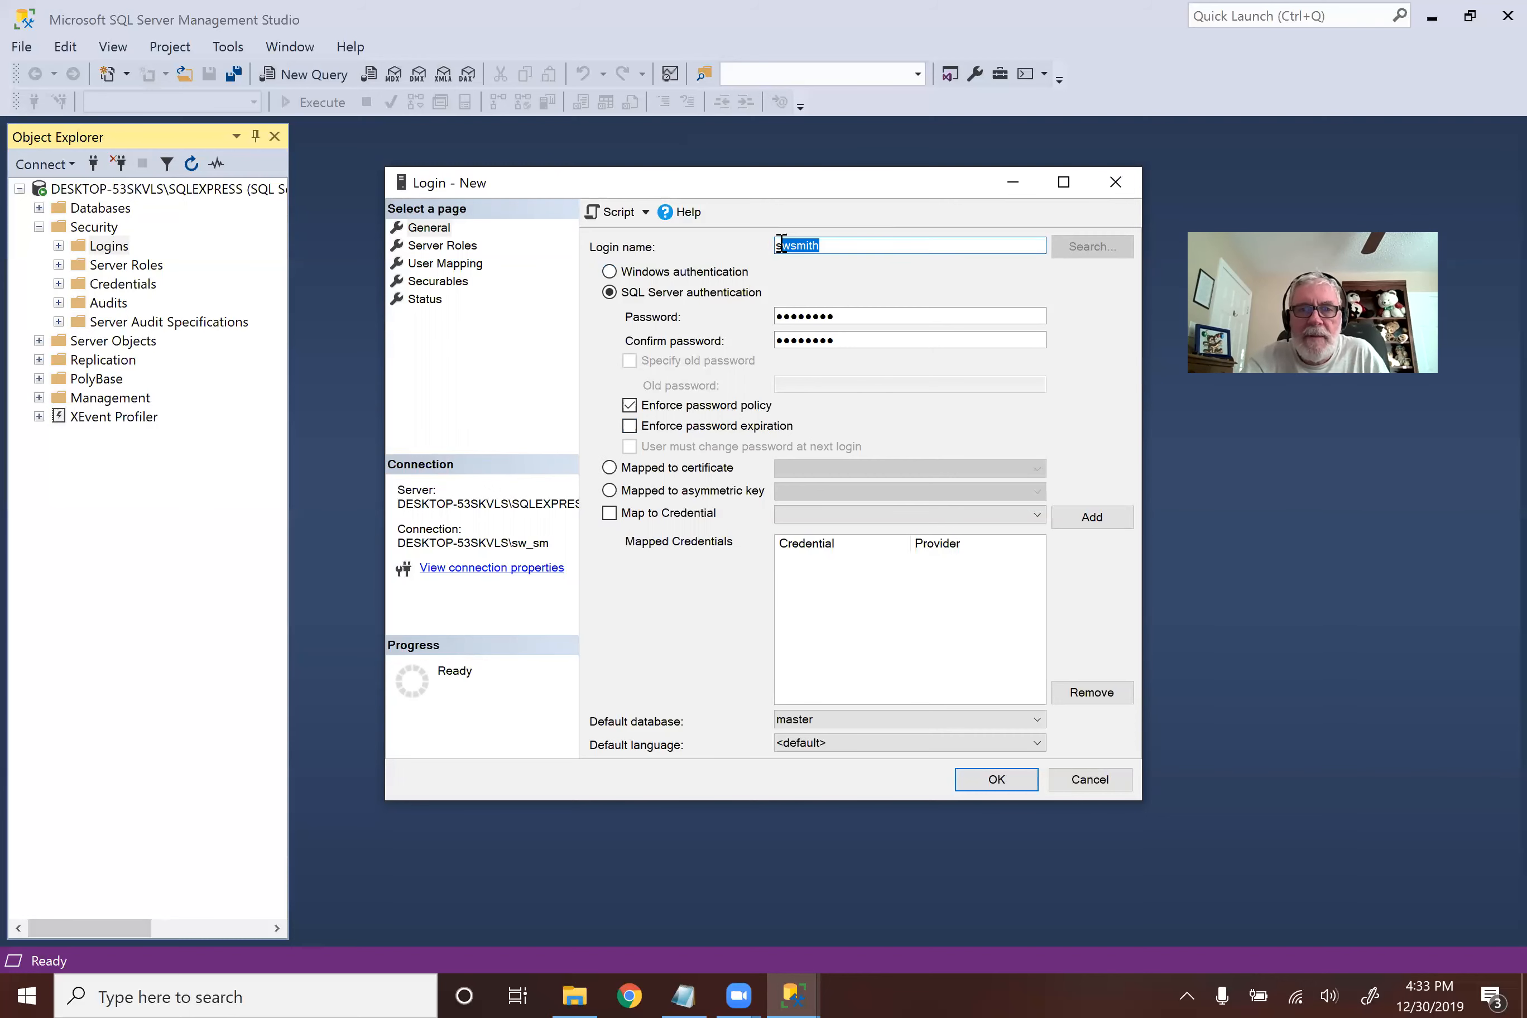
pyautogui.click(893, 270)
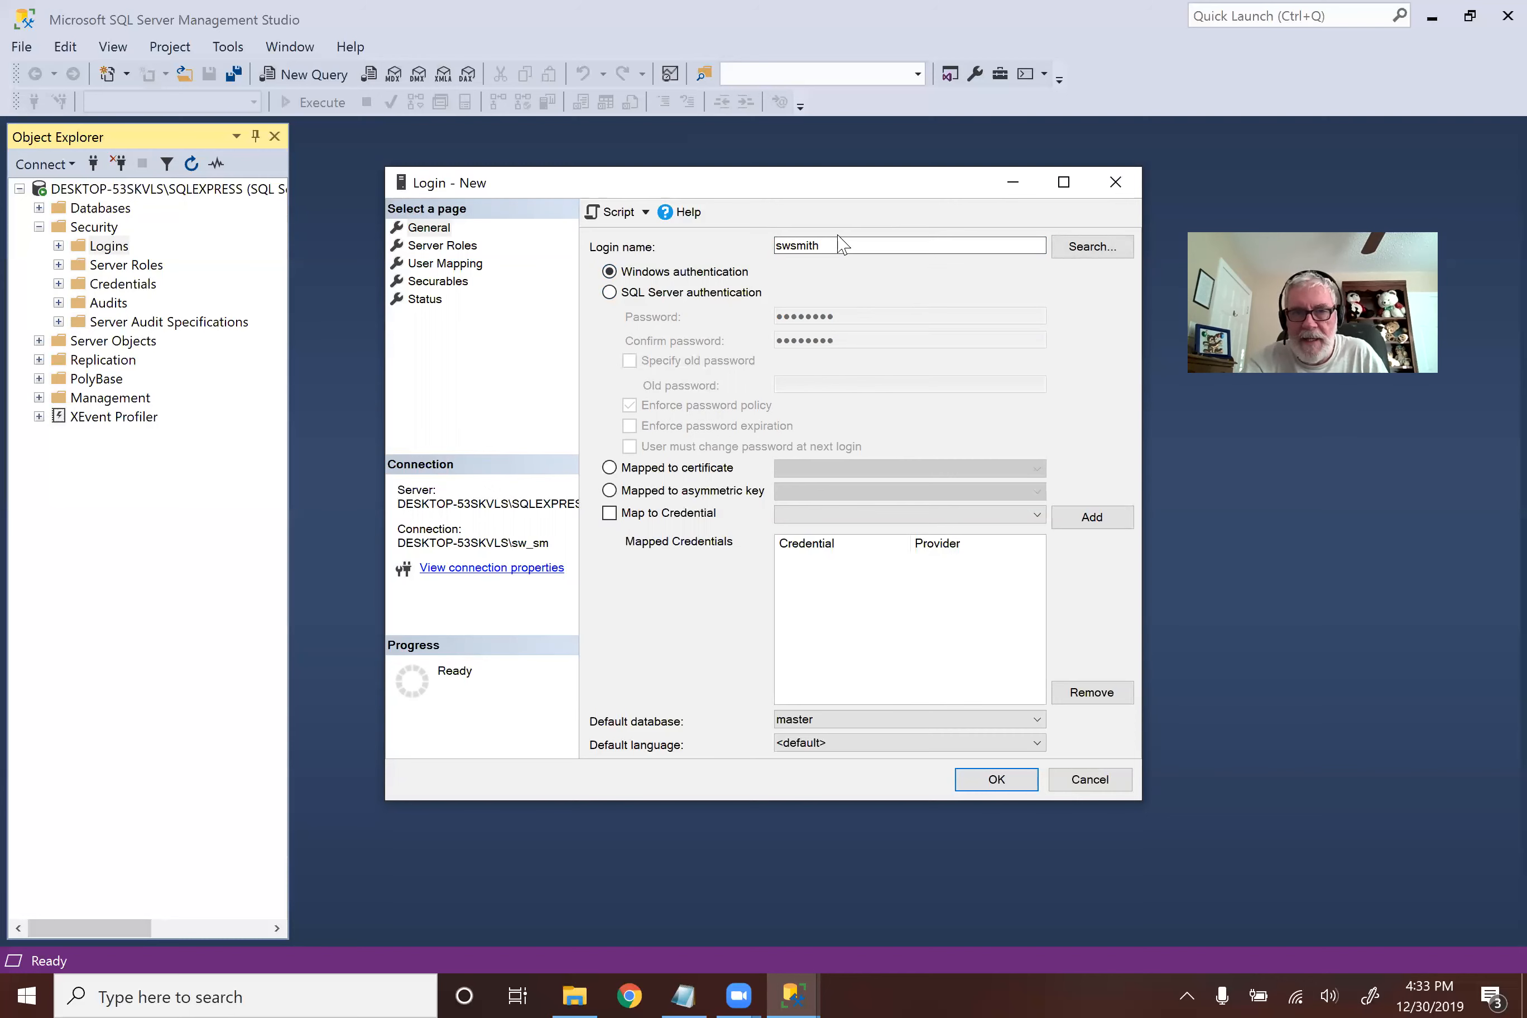
pyautogui.click(607, 294)
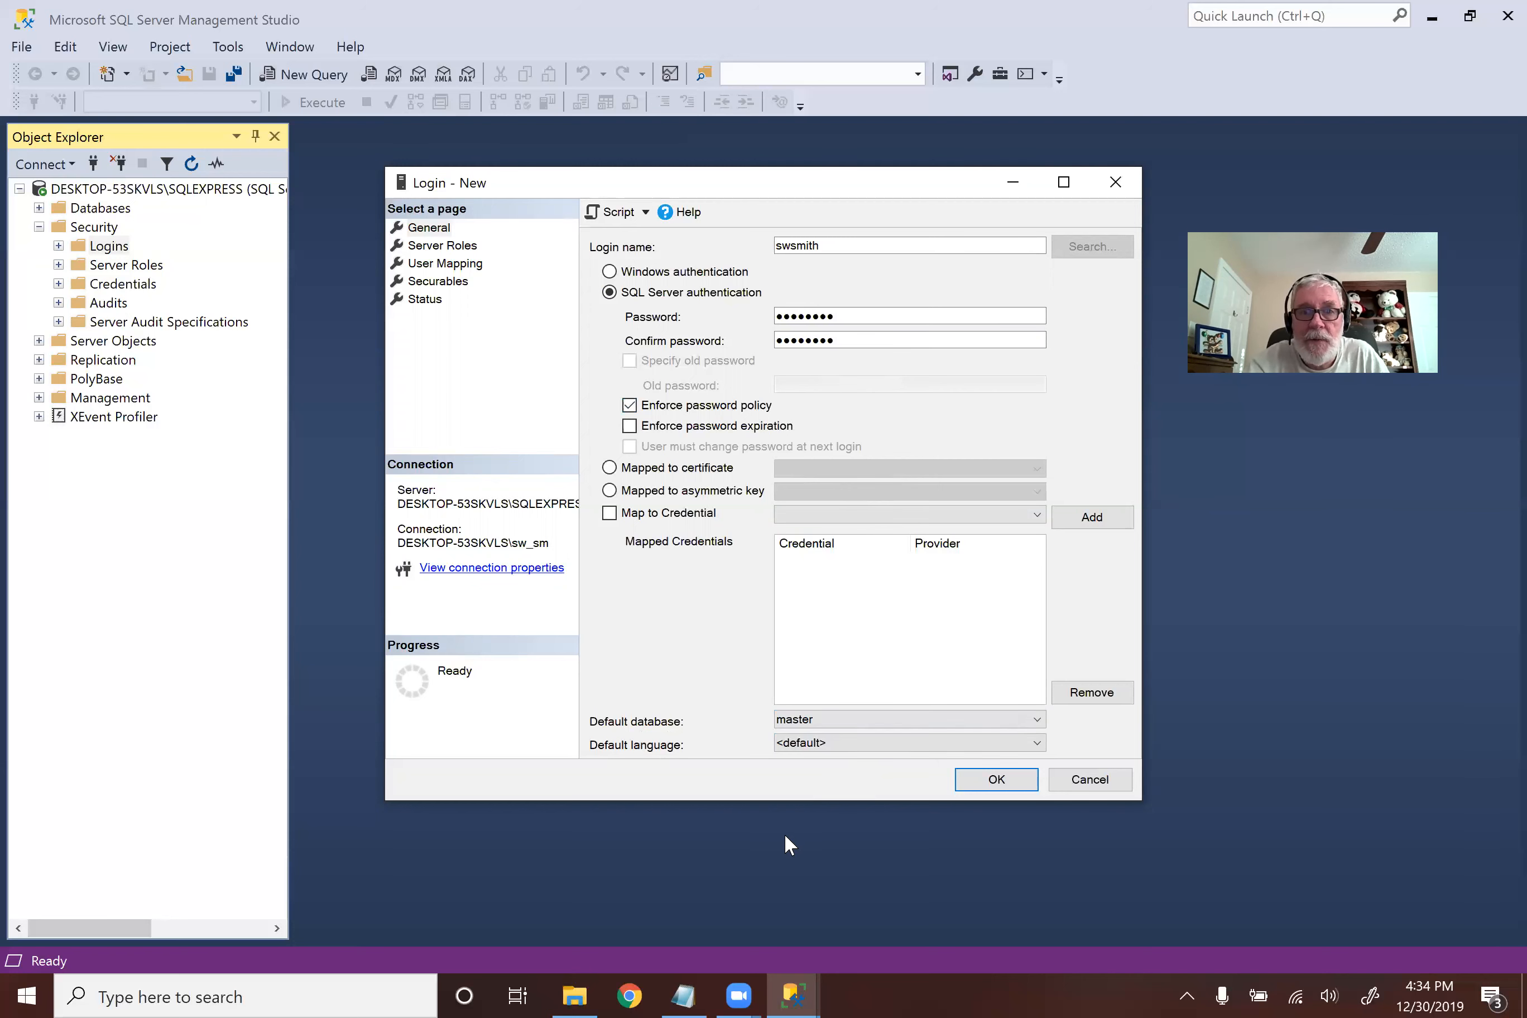
# Step: Confirm the new login and verify swsmith appears under Security > Logins
pyautogui.click(997, 780)
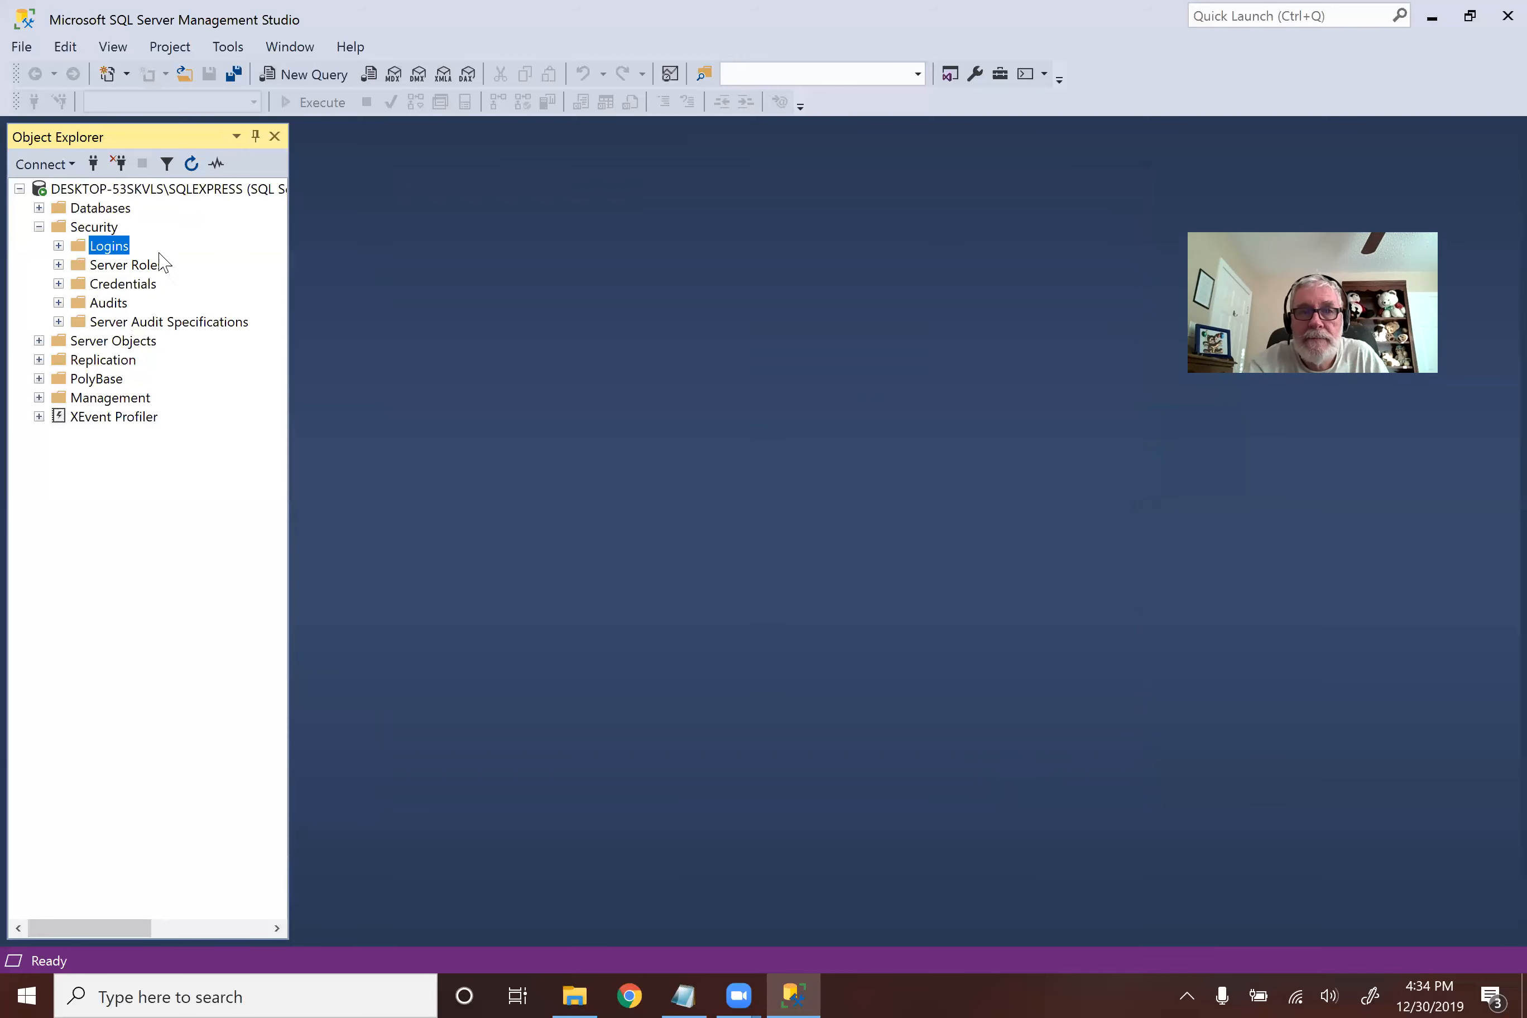
pyautogui.click(59, 246)
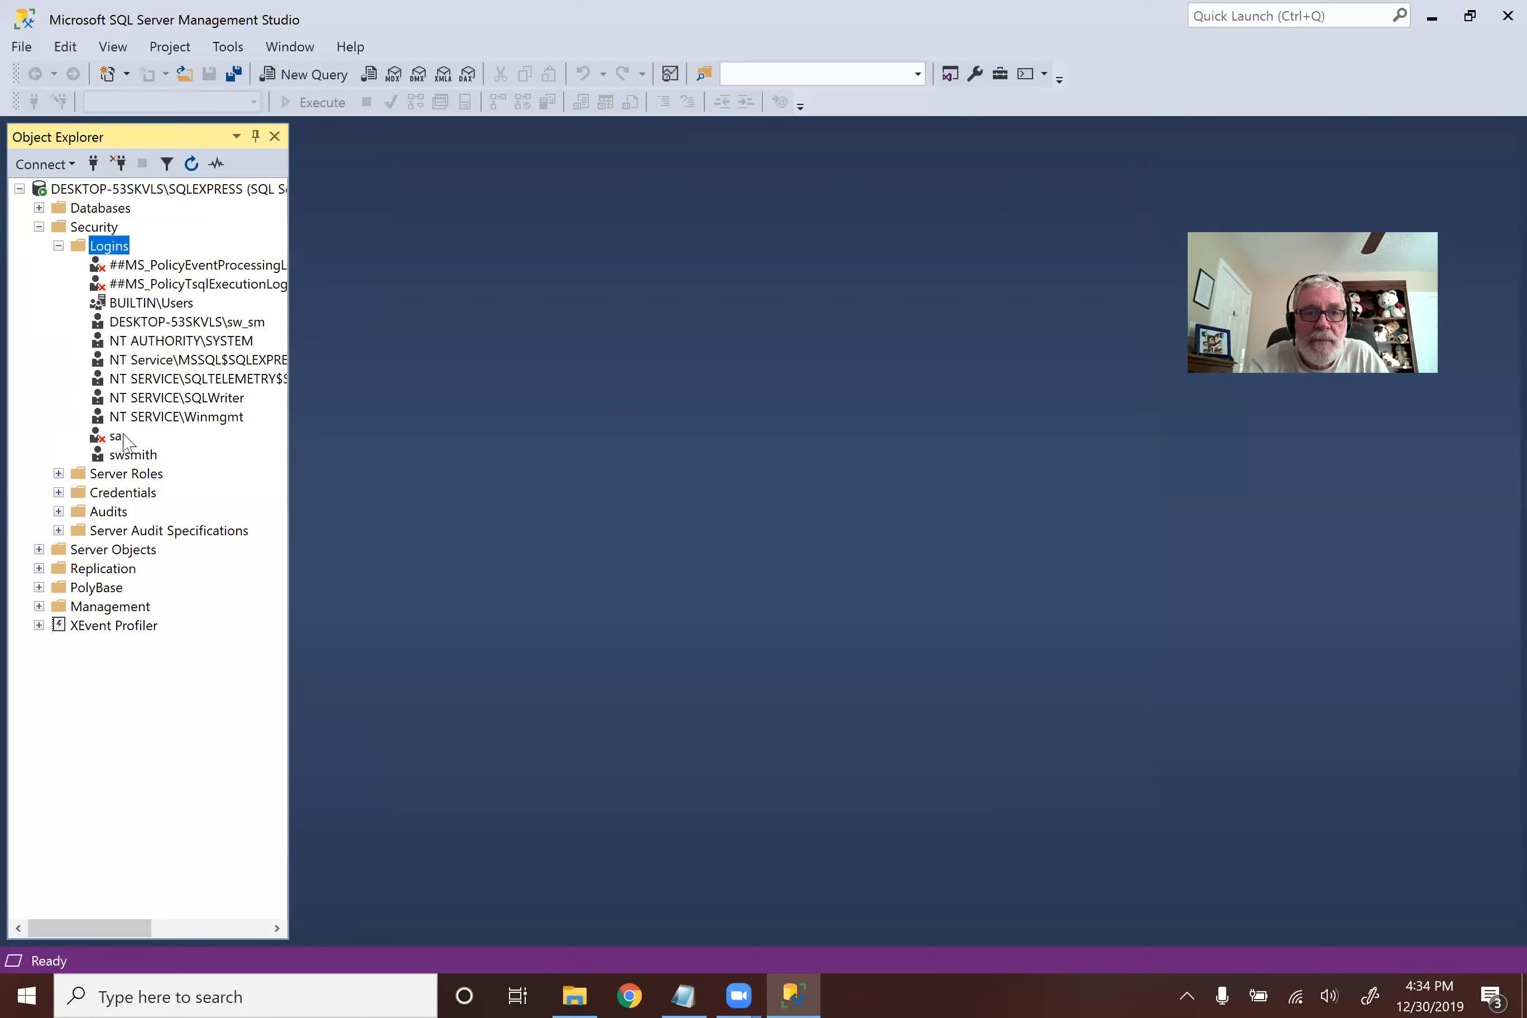
pyautogui.click(131, 457)
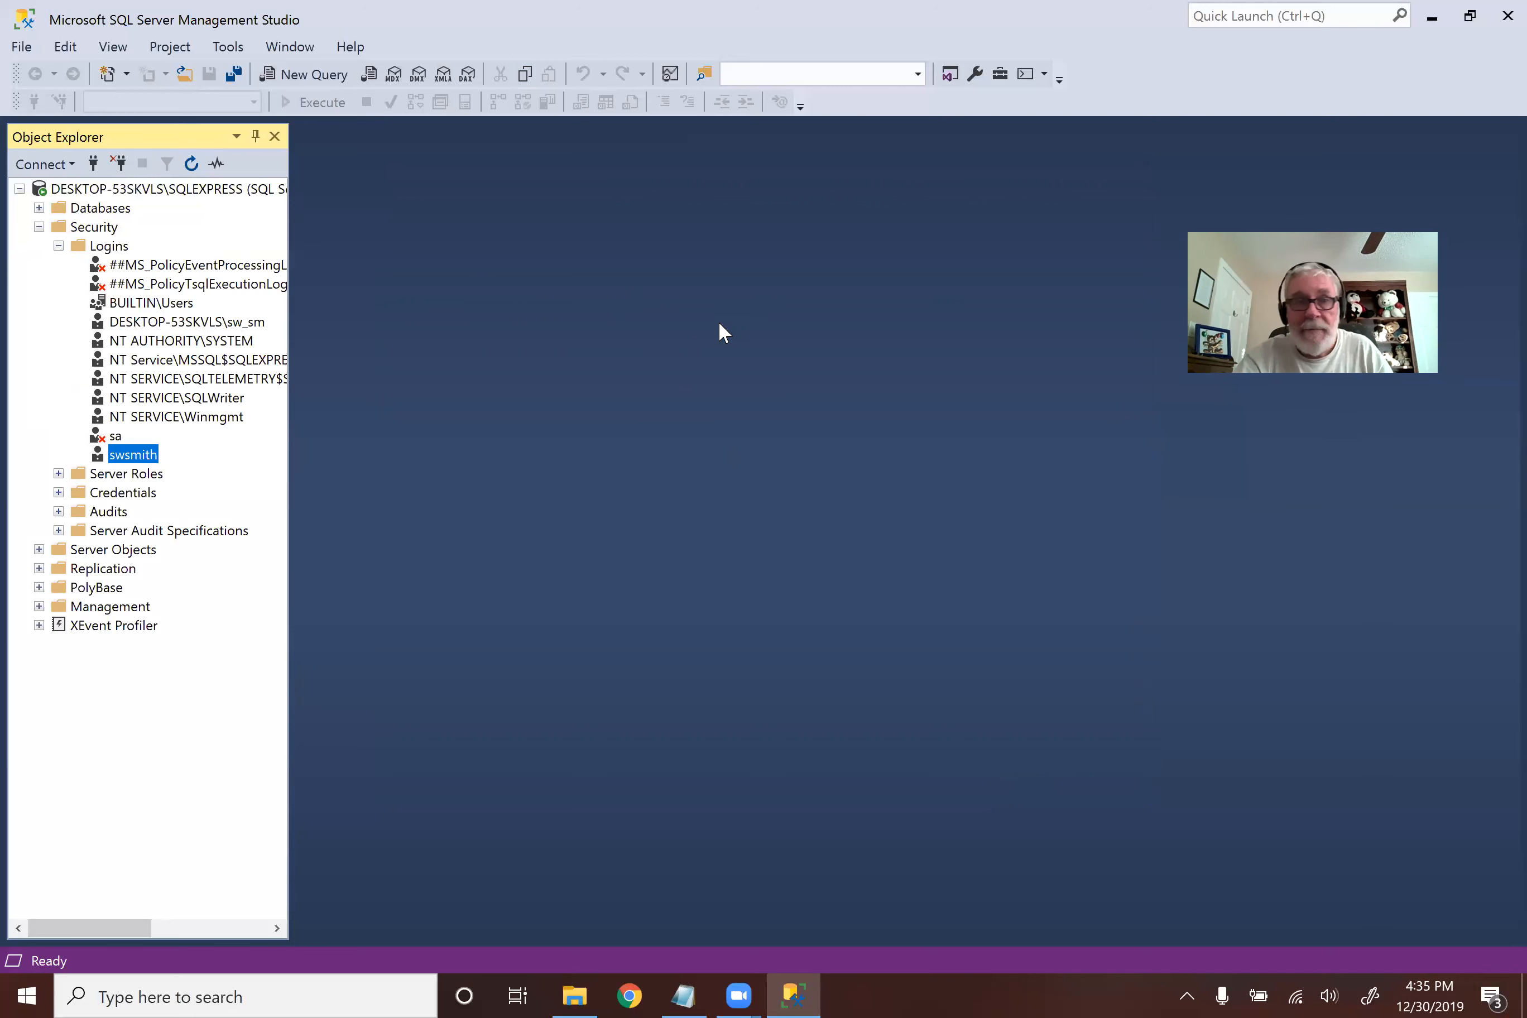
pyautogui.click(58, 246)
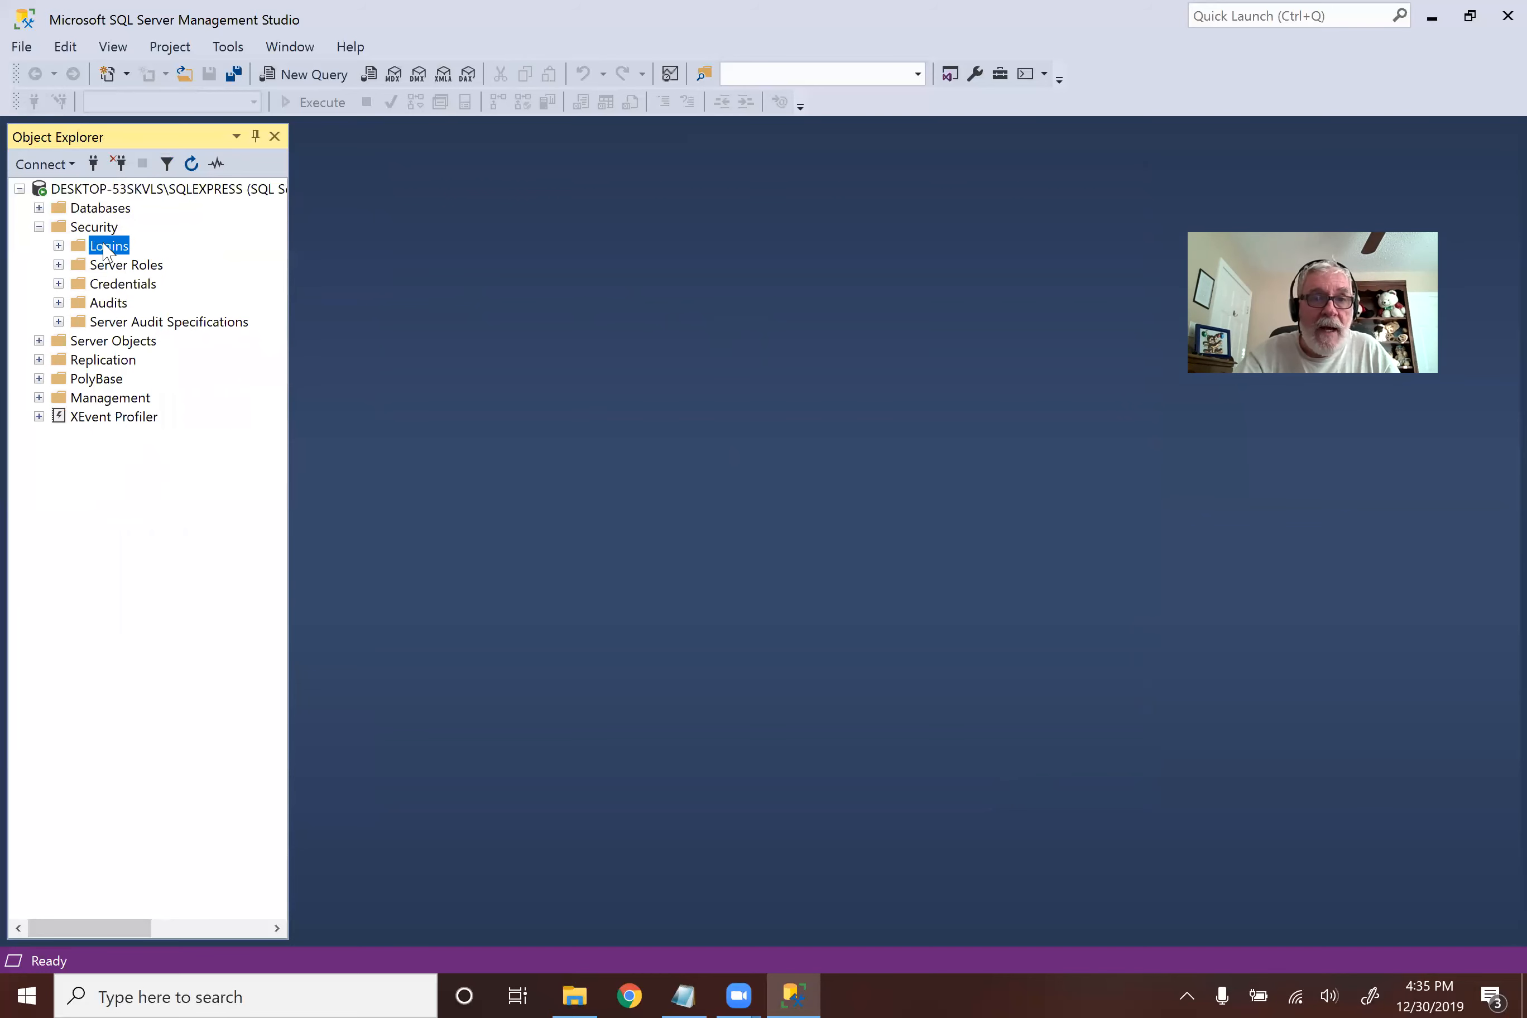
pyautogui.click(58, 246)
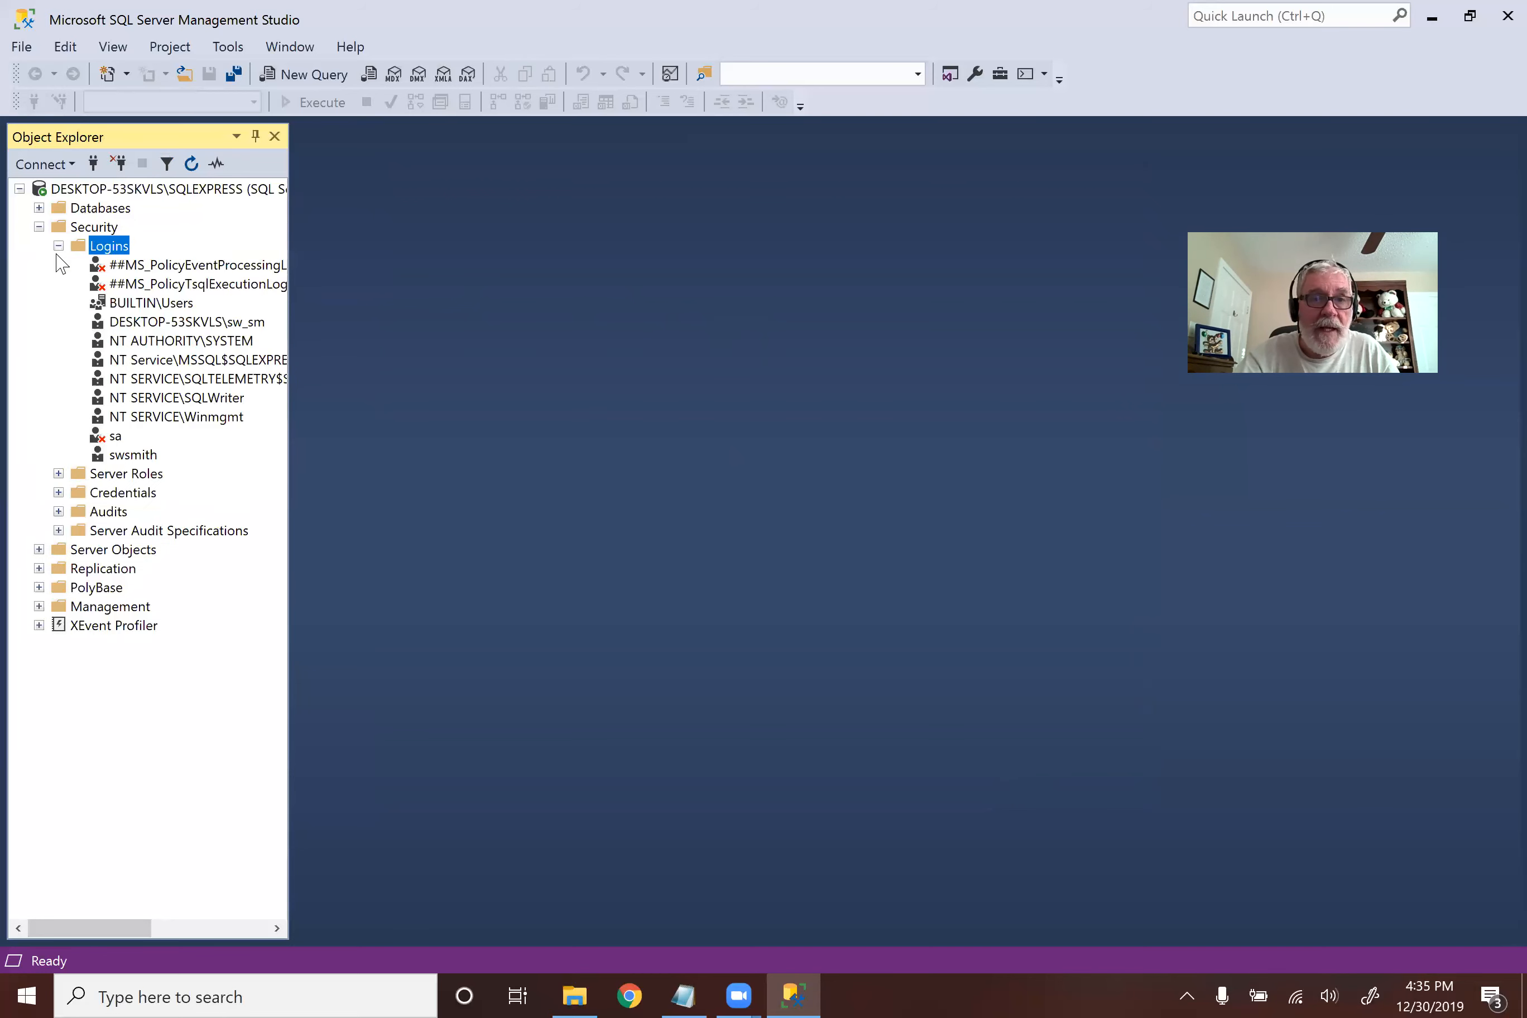
pyautogui.click(142, 455)
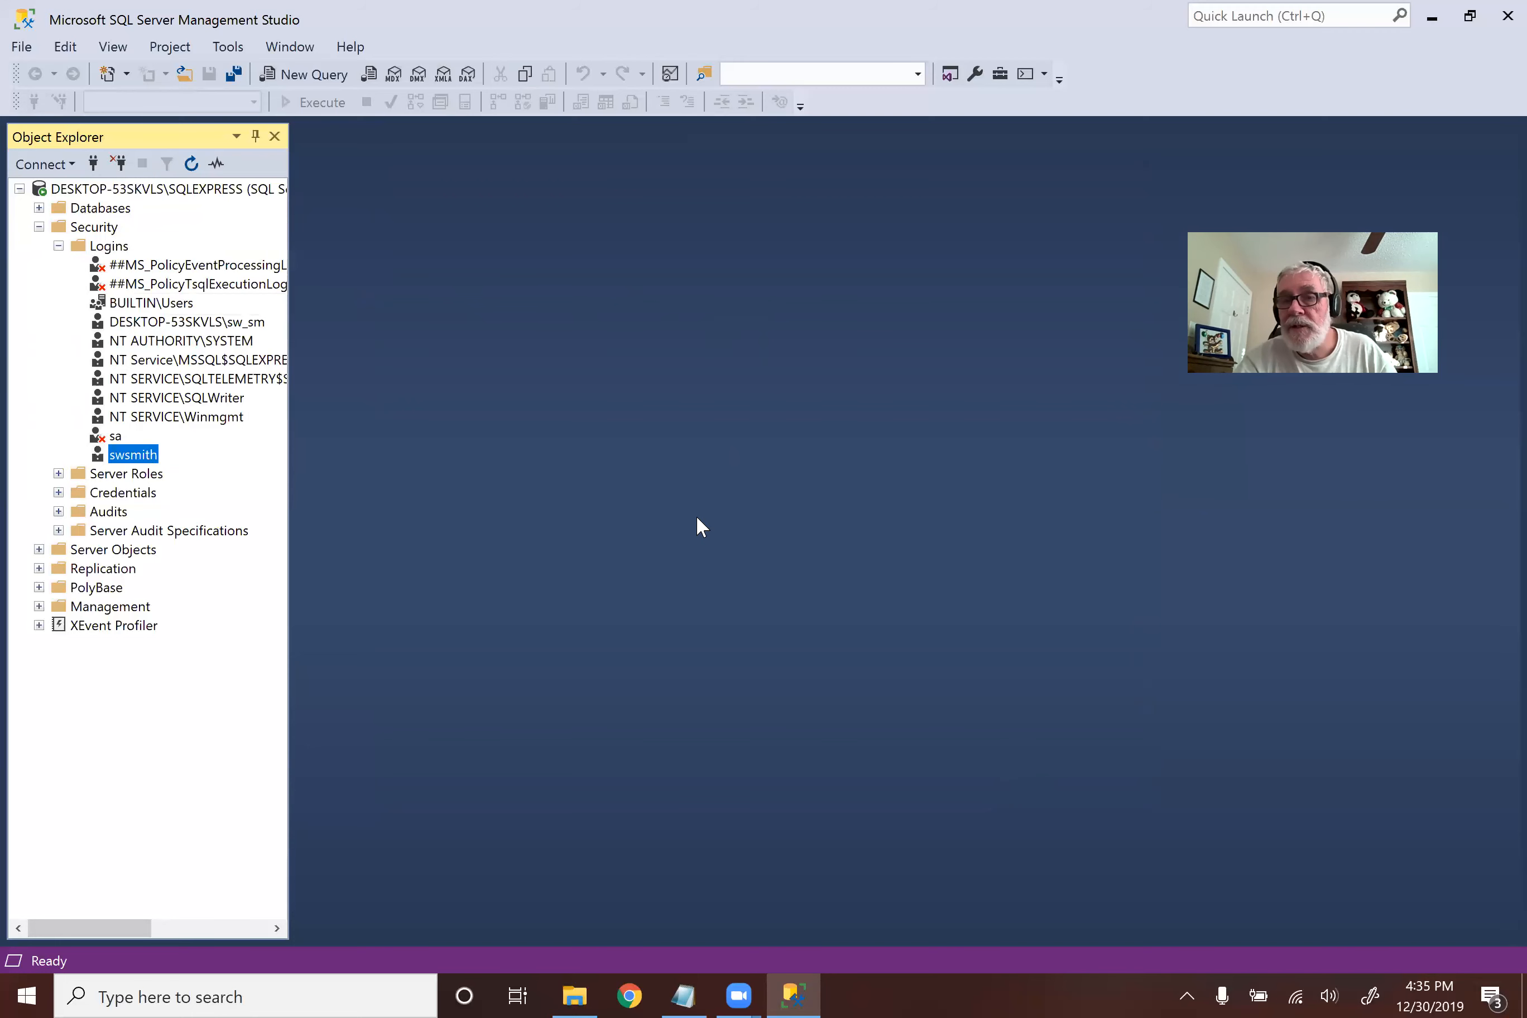
# Step: Collapse Logins and Security, then select the Databases folder
pyautogui.click(58, 246)
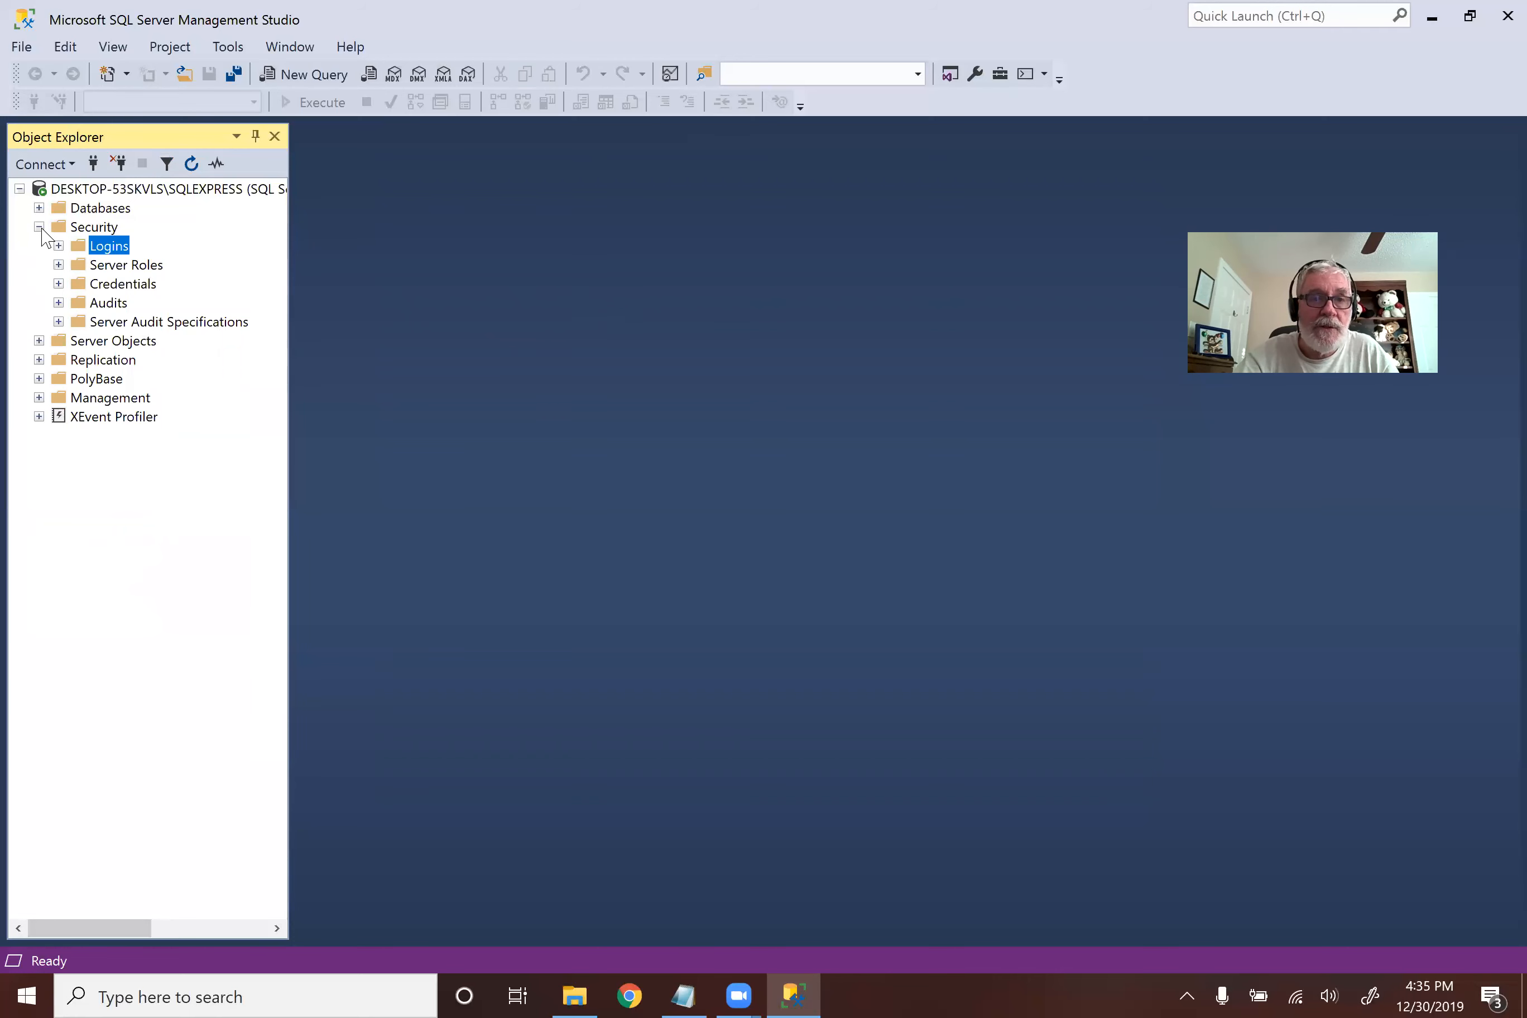
pyautogui.click(39, 227)
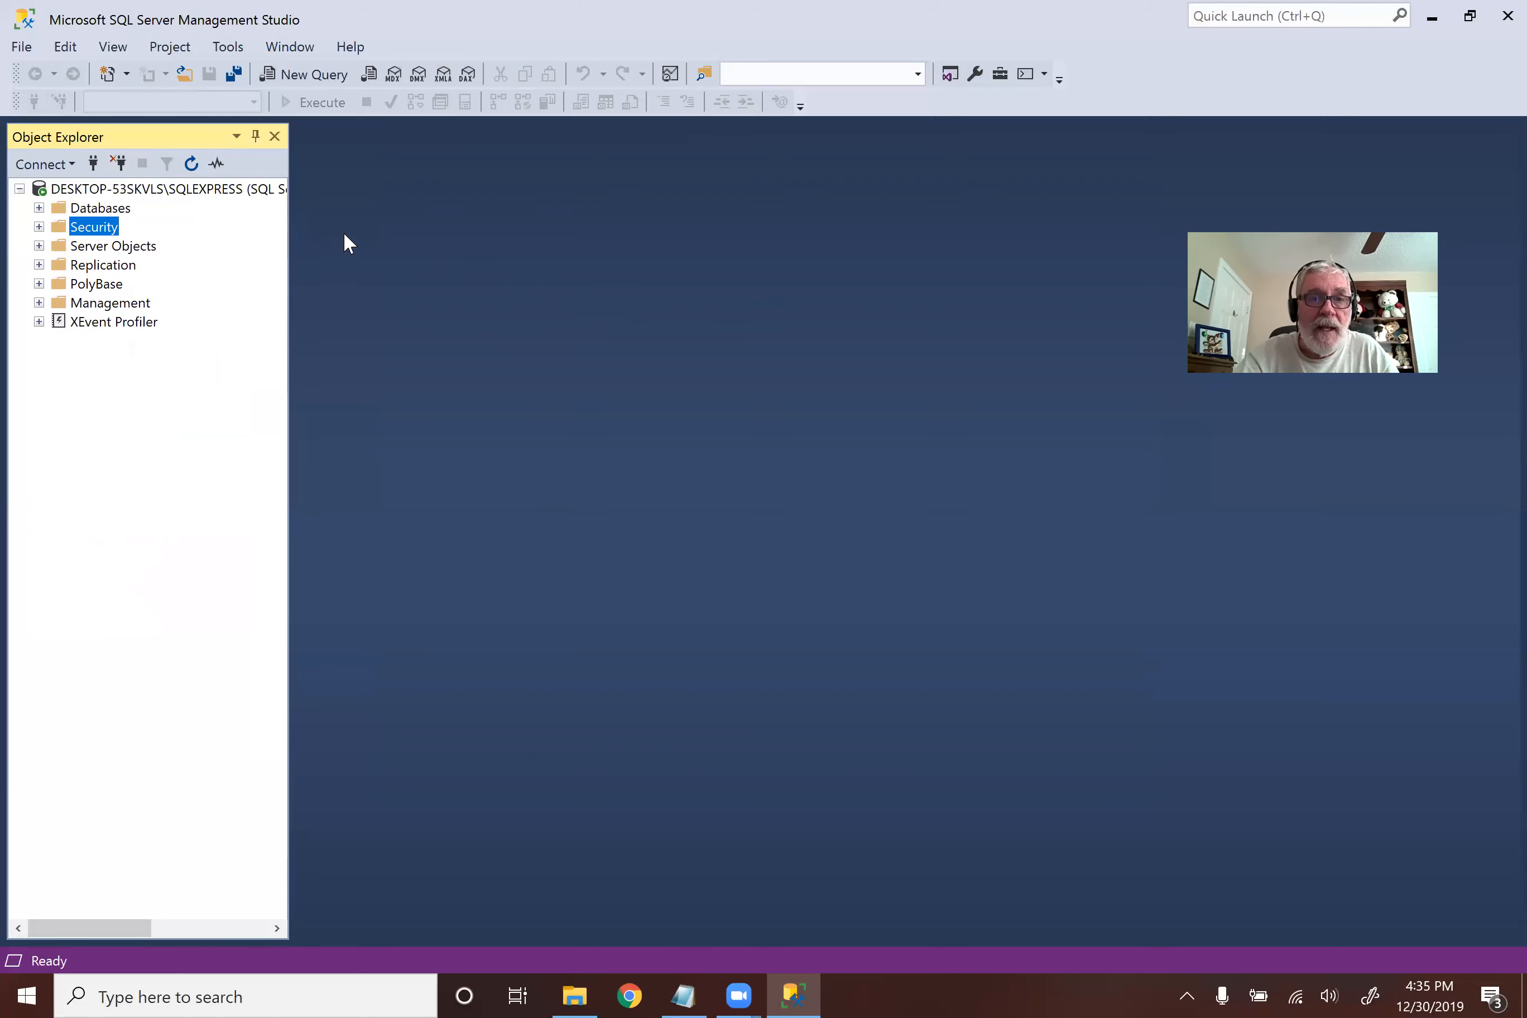
pyautogui.click(62, 212)
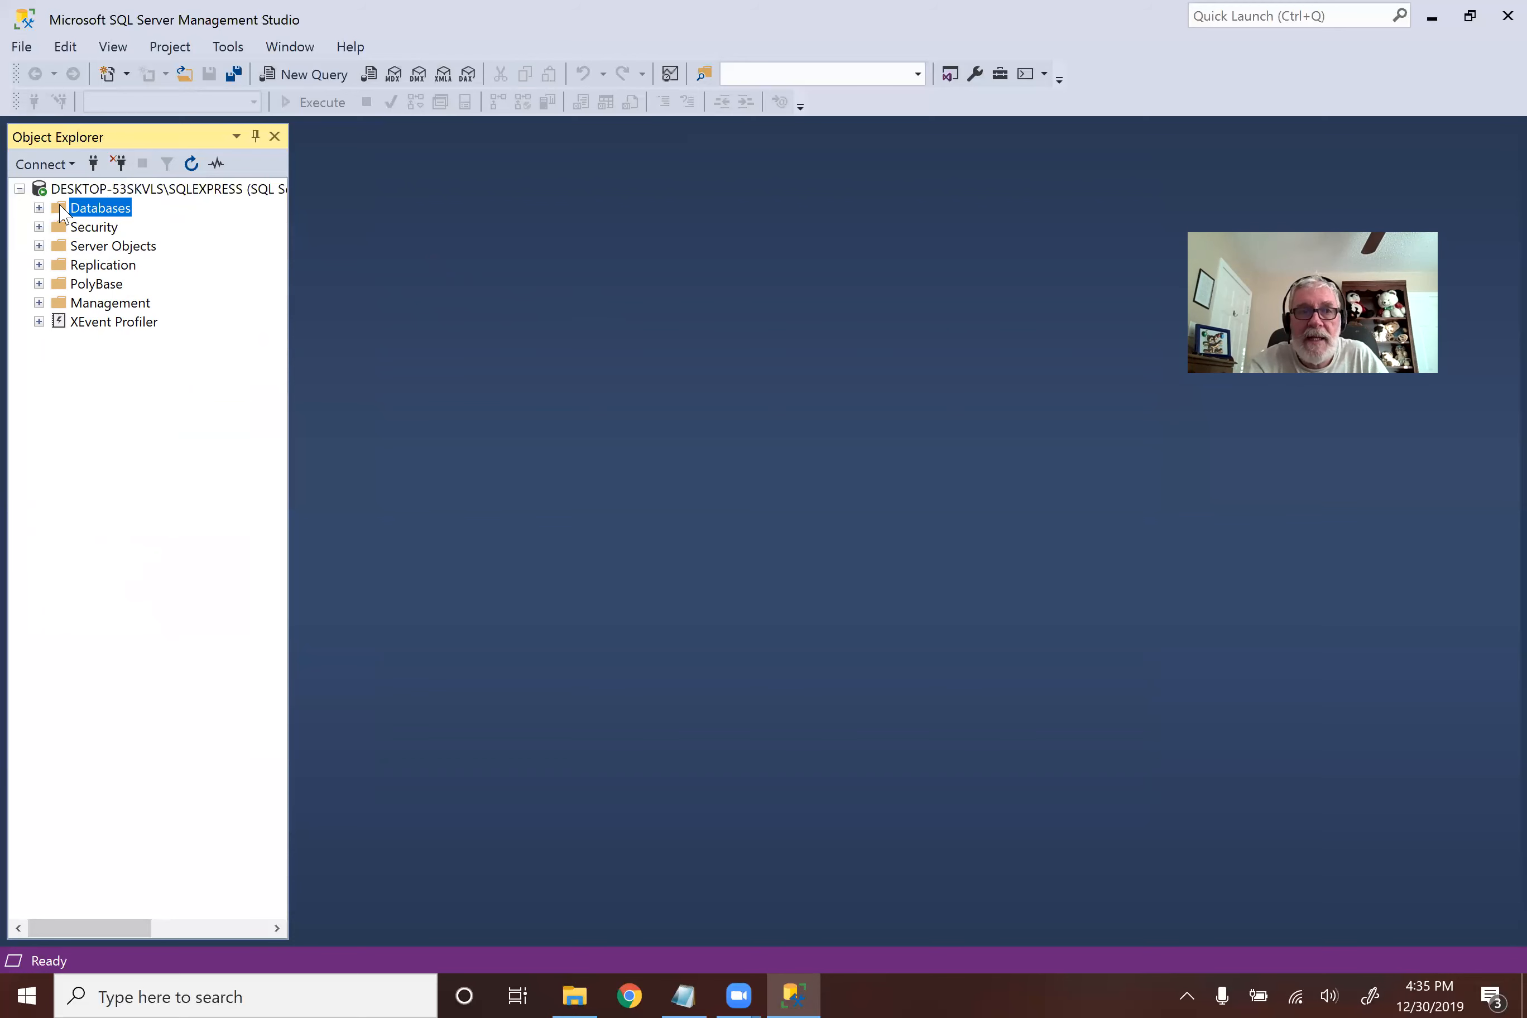
# Step: Open New Database from the Databases folder, enter and select the name ap_DB, then switch to Notepad
pyautogui.rightClick(63, 213)
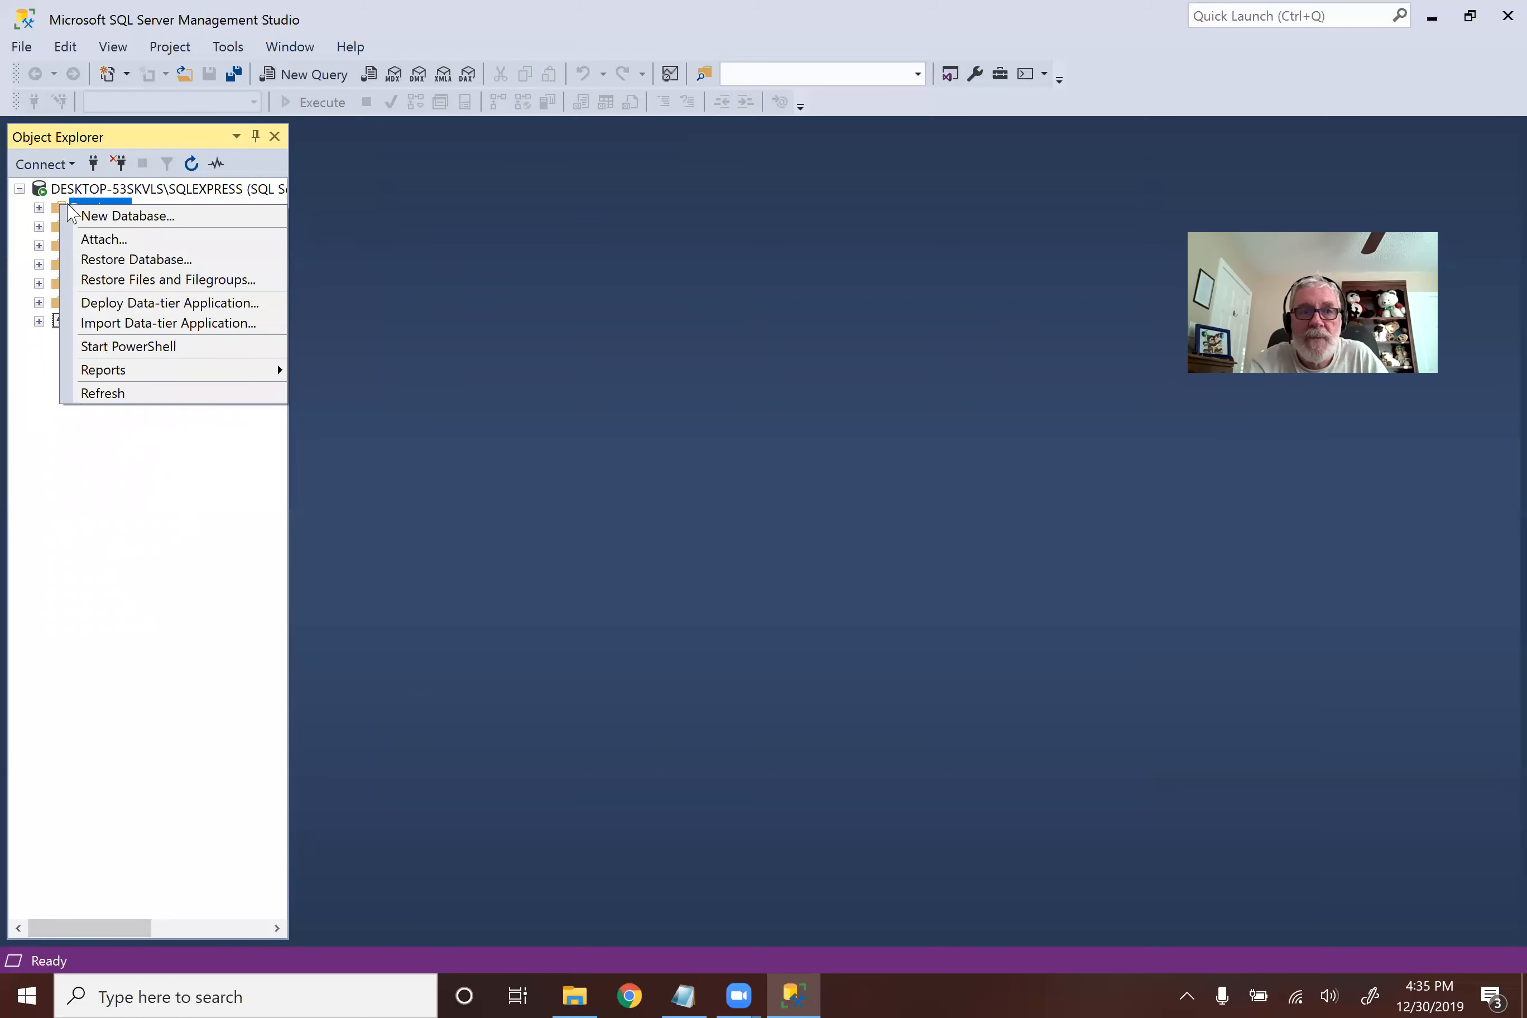
pyautogui.click(102, 216)
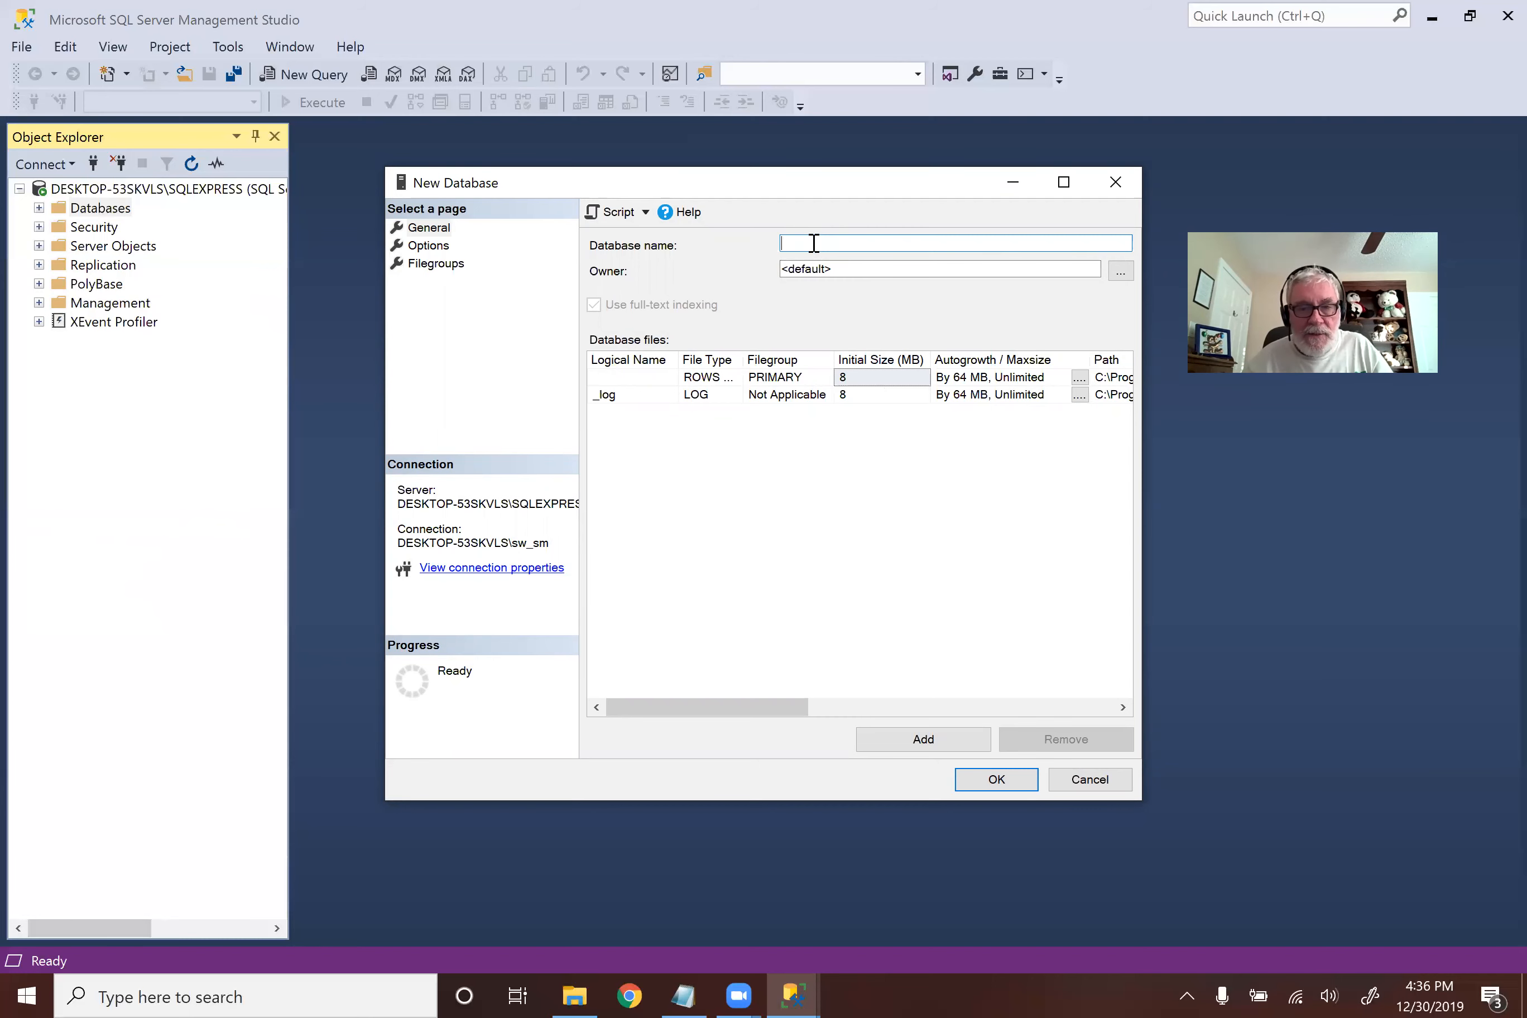
pyautogui.write('ap')
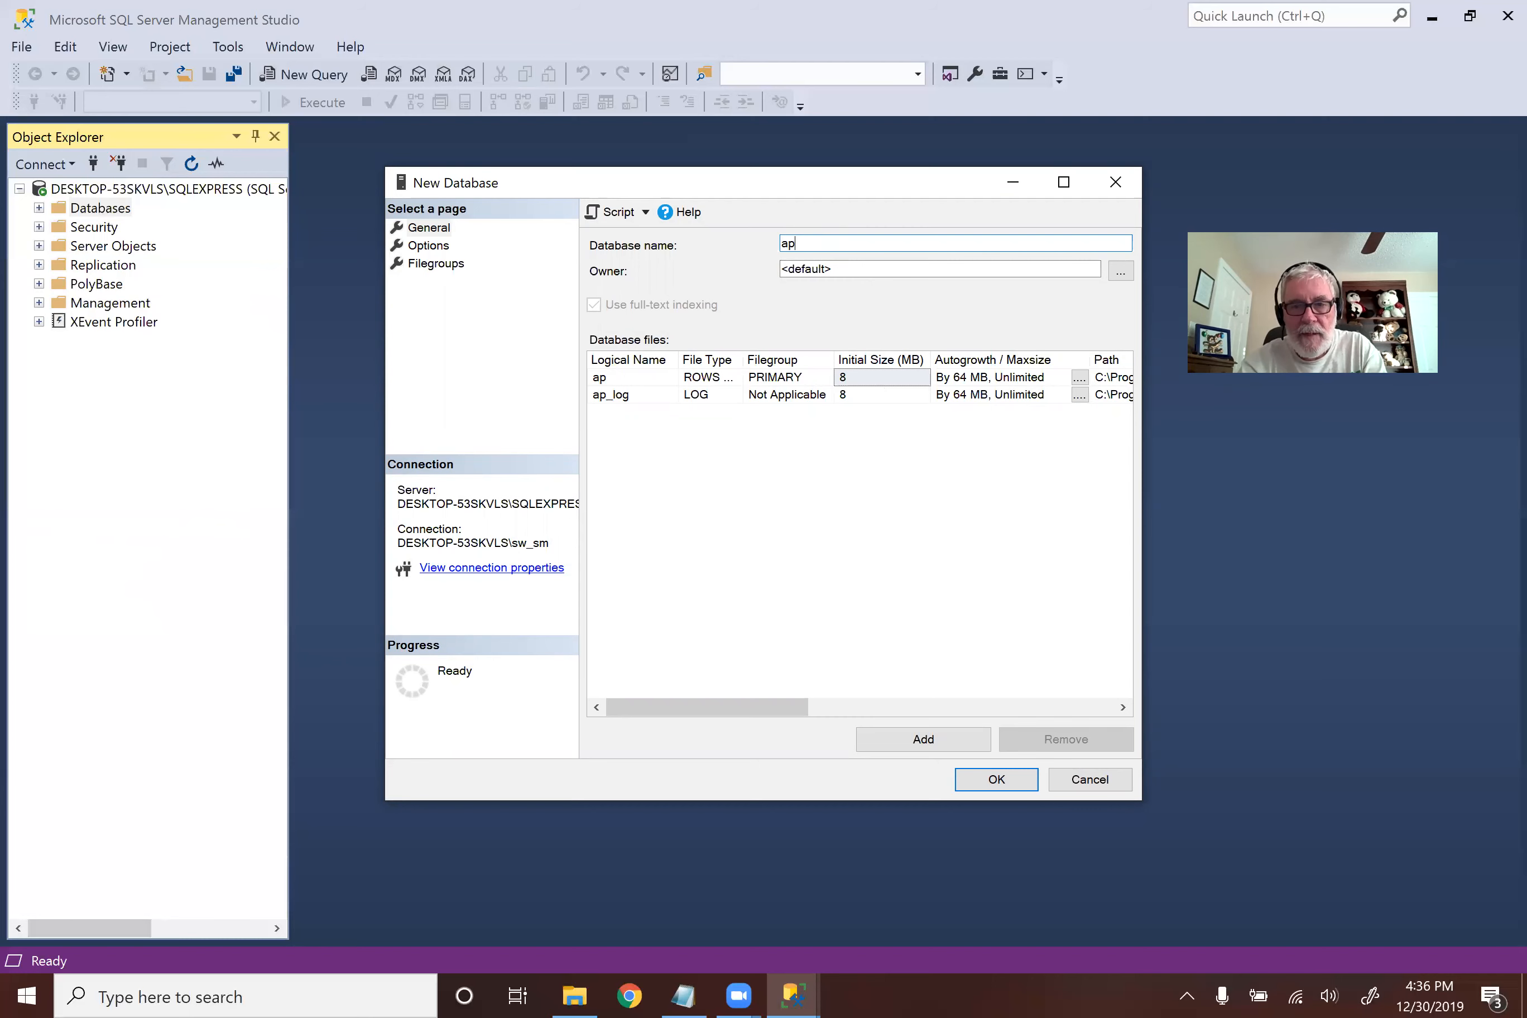
pyautogui.write('_DB')
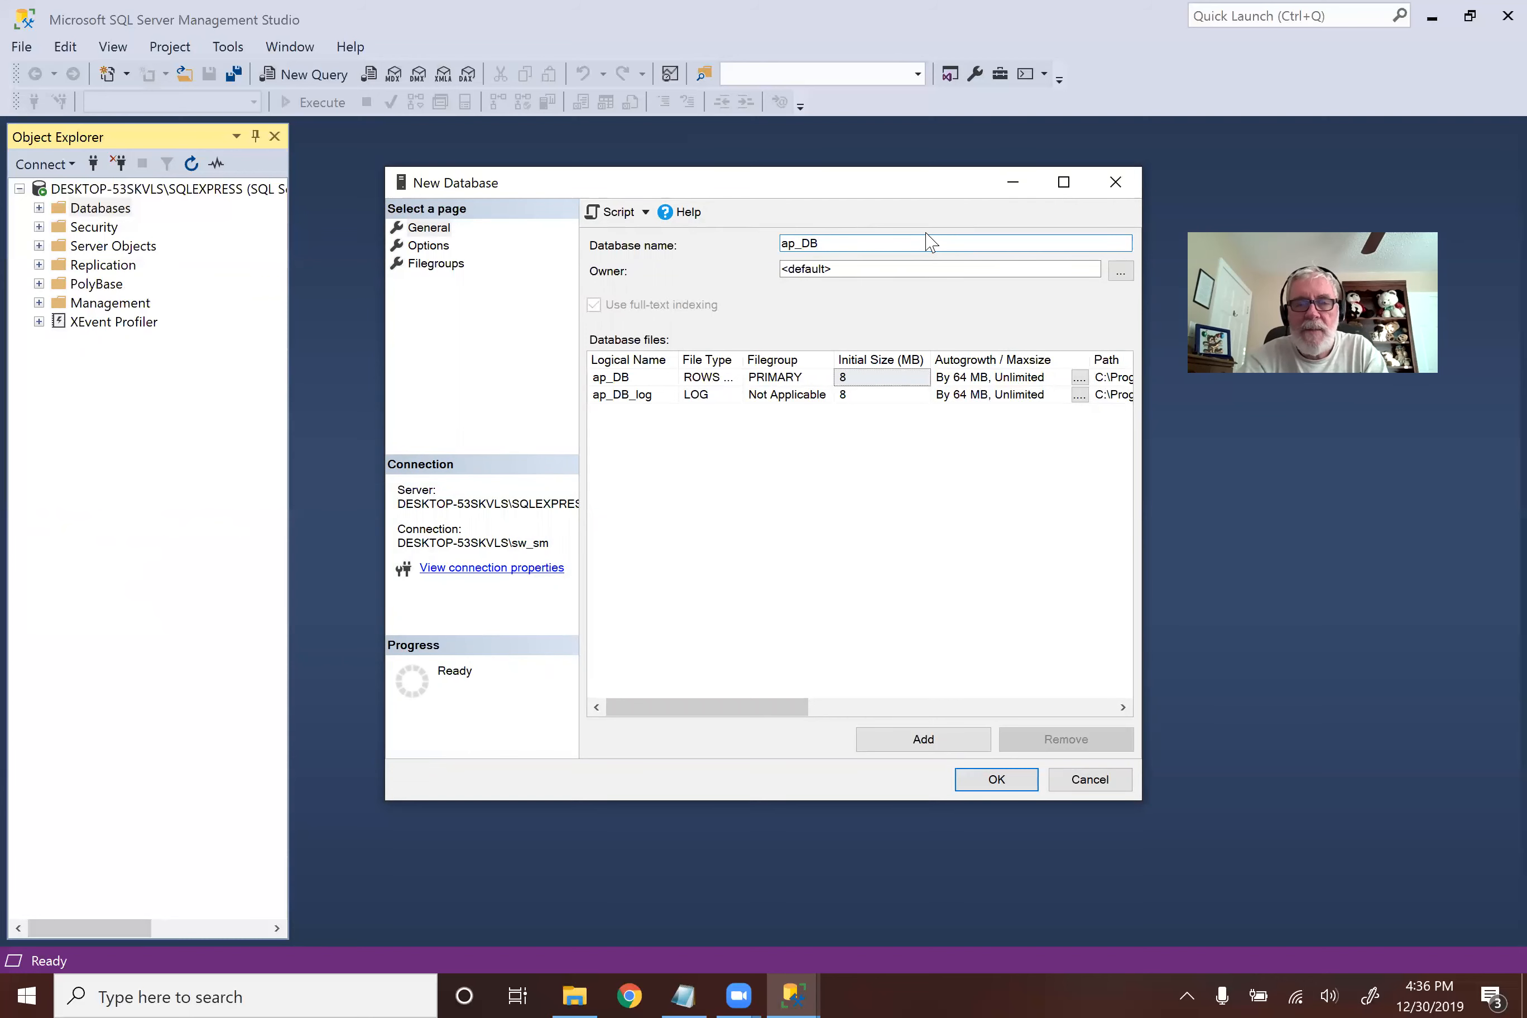
pyautogui.moveTo(845, 244); pyautogui.dragTo(767, 239)
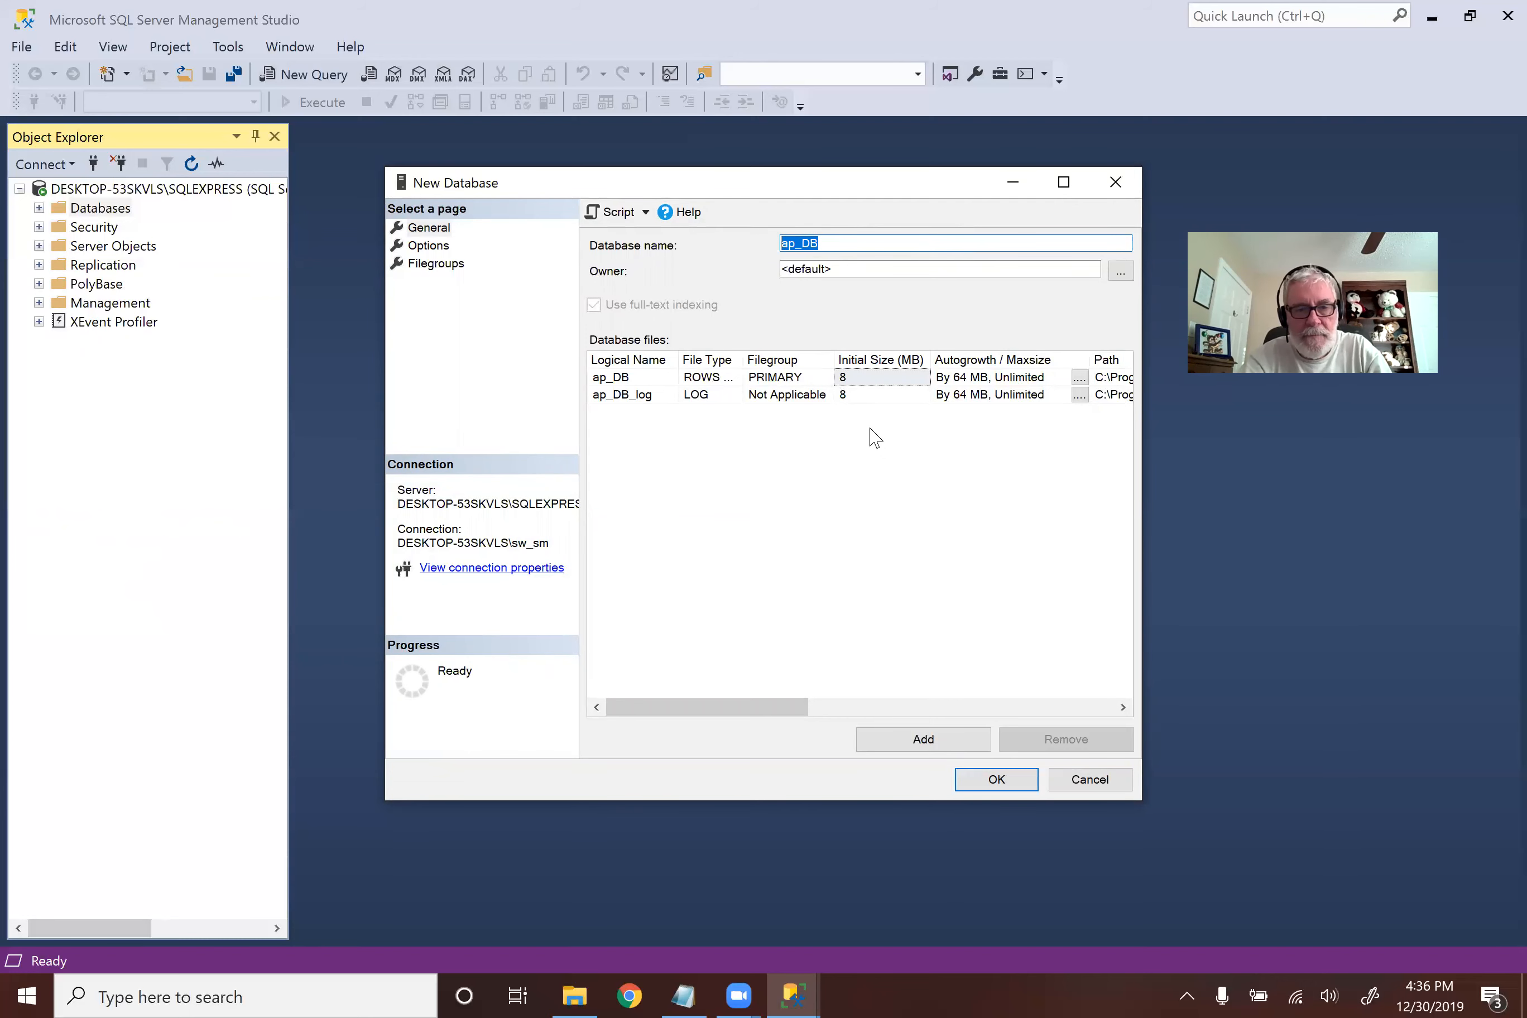
pyautogui.click(701, 992)
# Step: Add an indented ap_DB line below the download link, then return to the New Database window
pyautogui.scroll(-3, 852, 766)
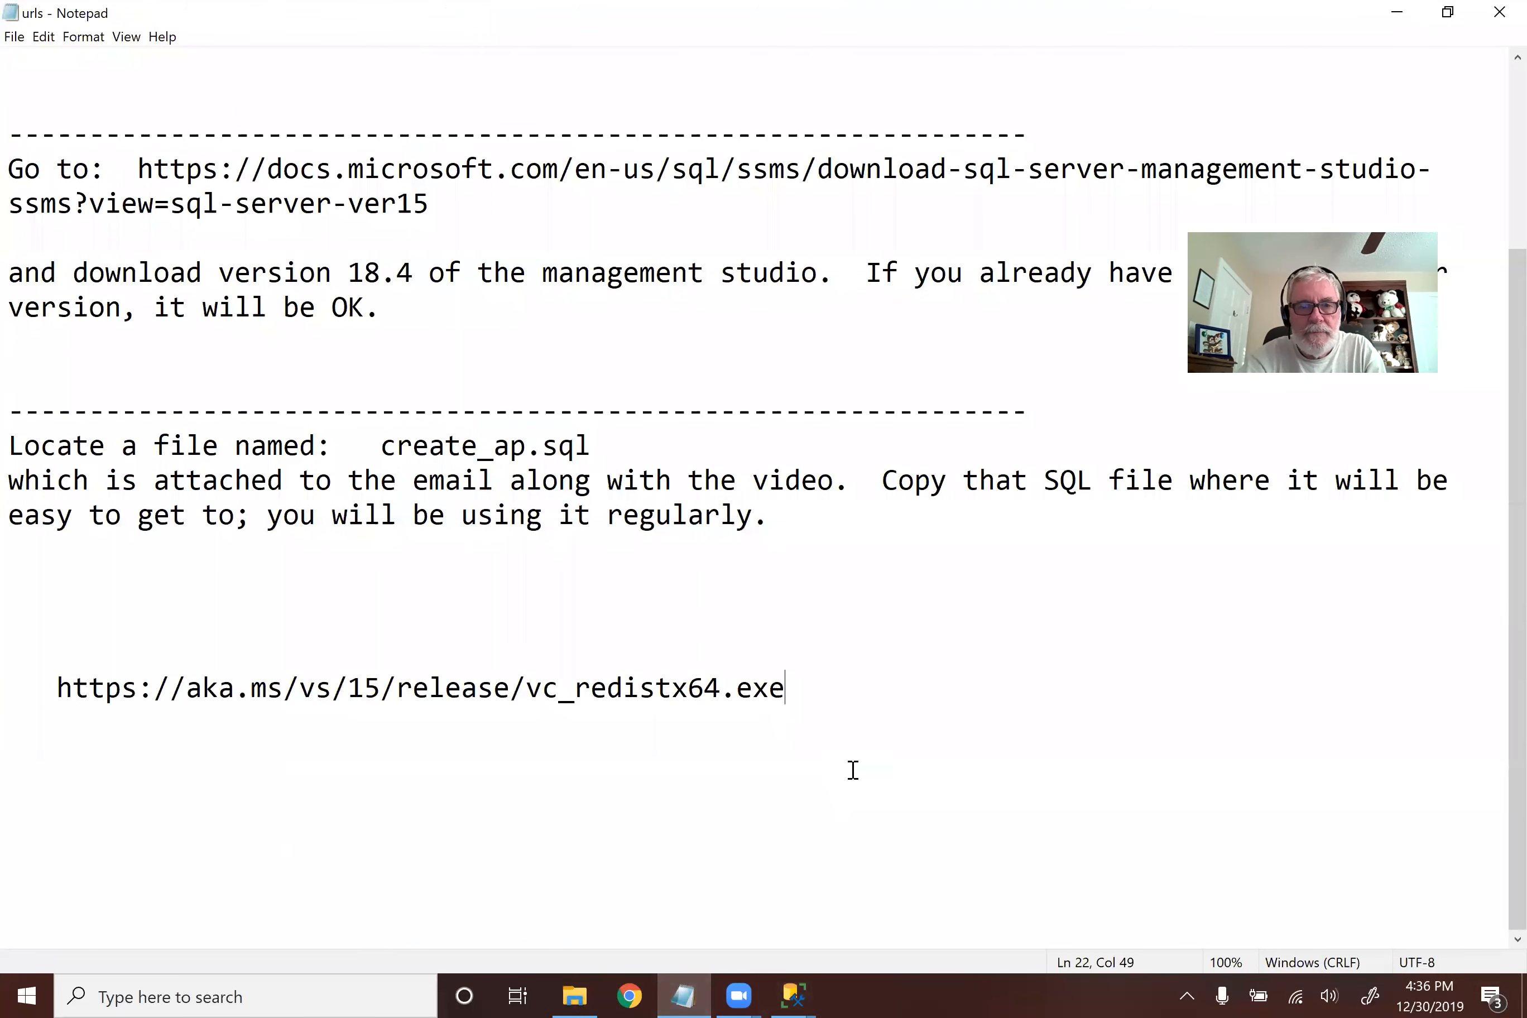
pyautogui.click(843, 779)
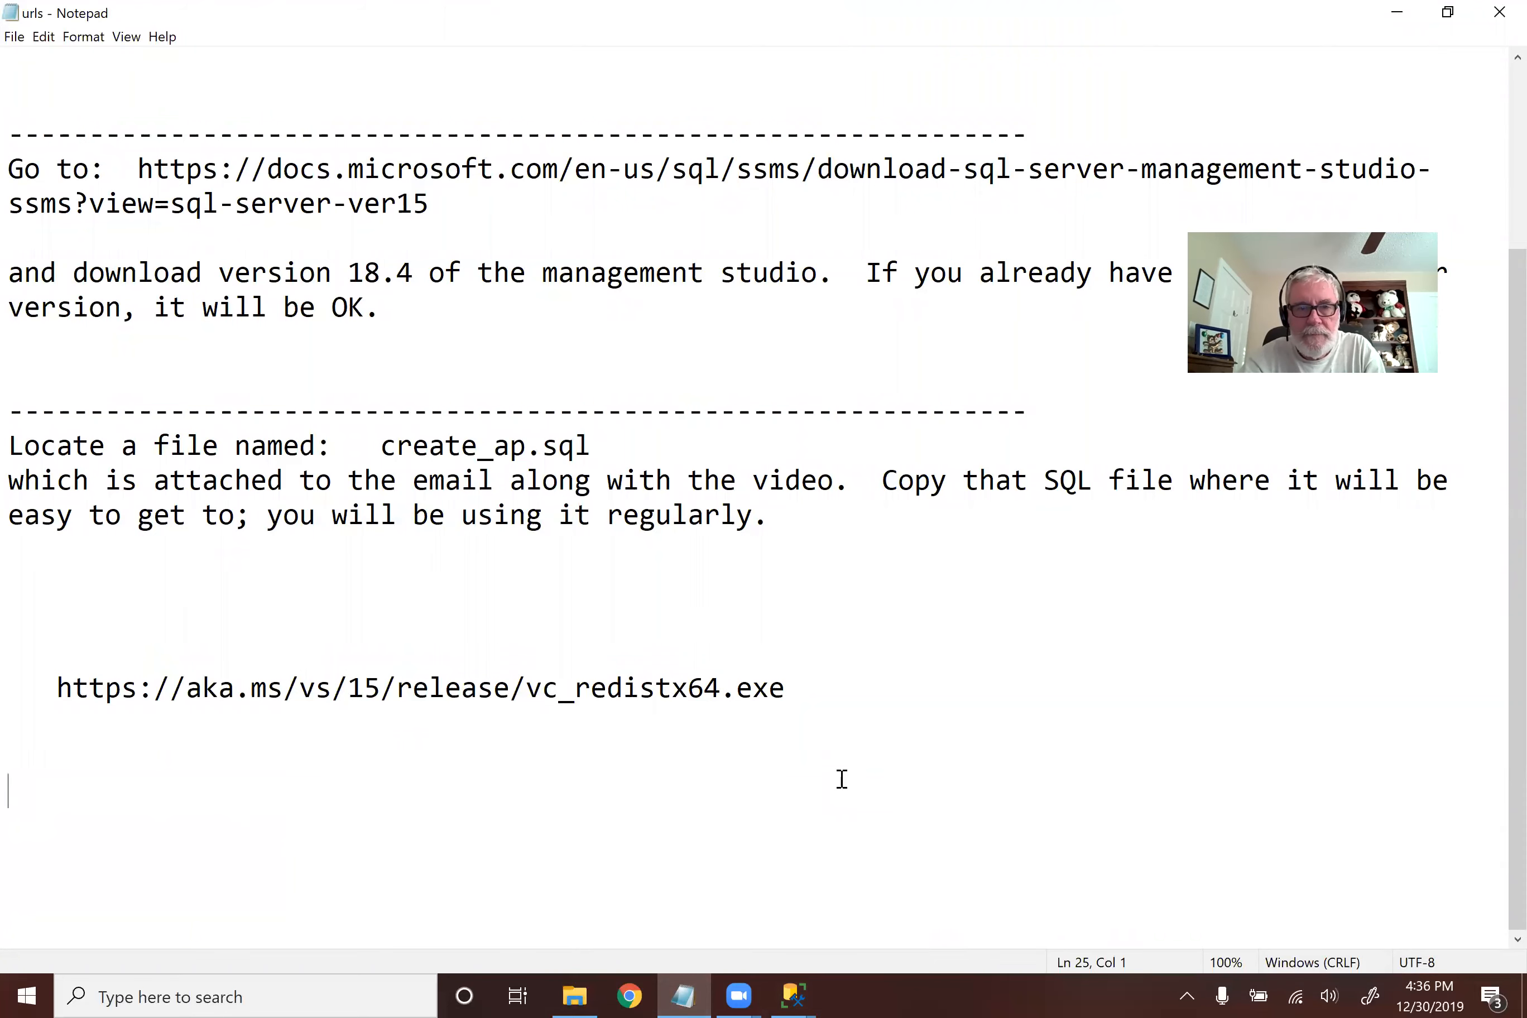
pyautogui.write('ap_DB')
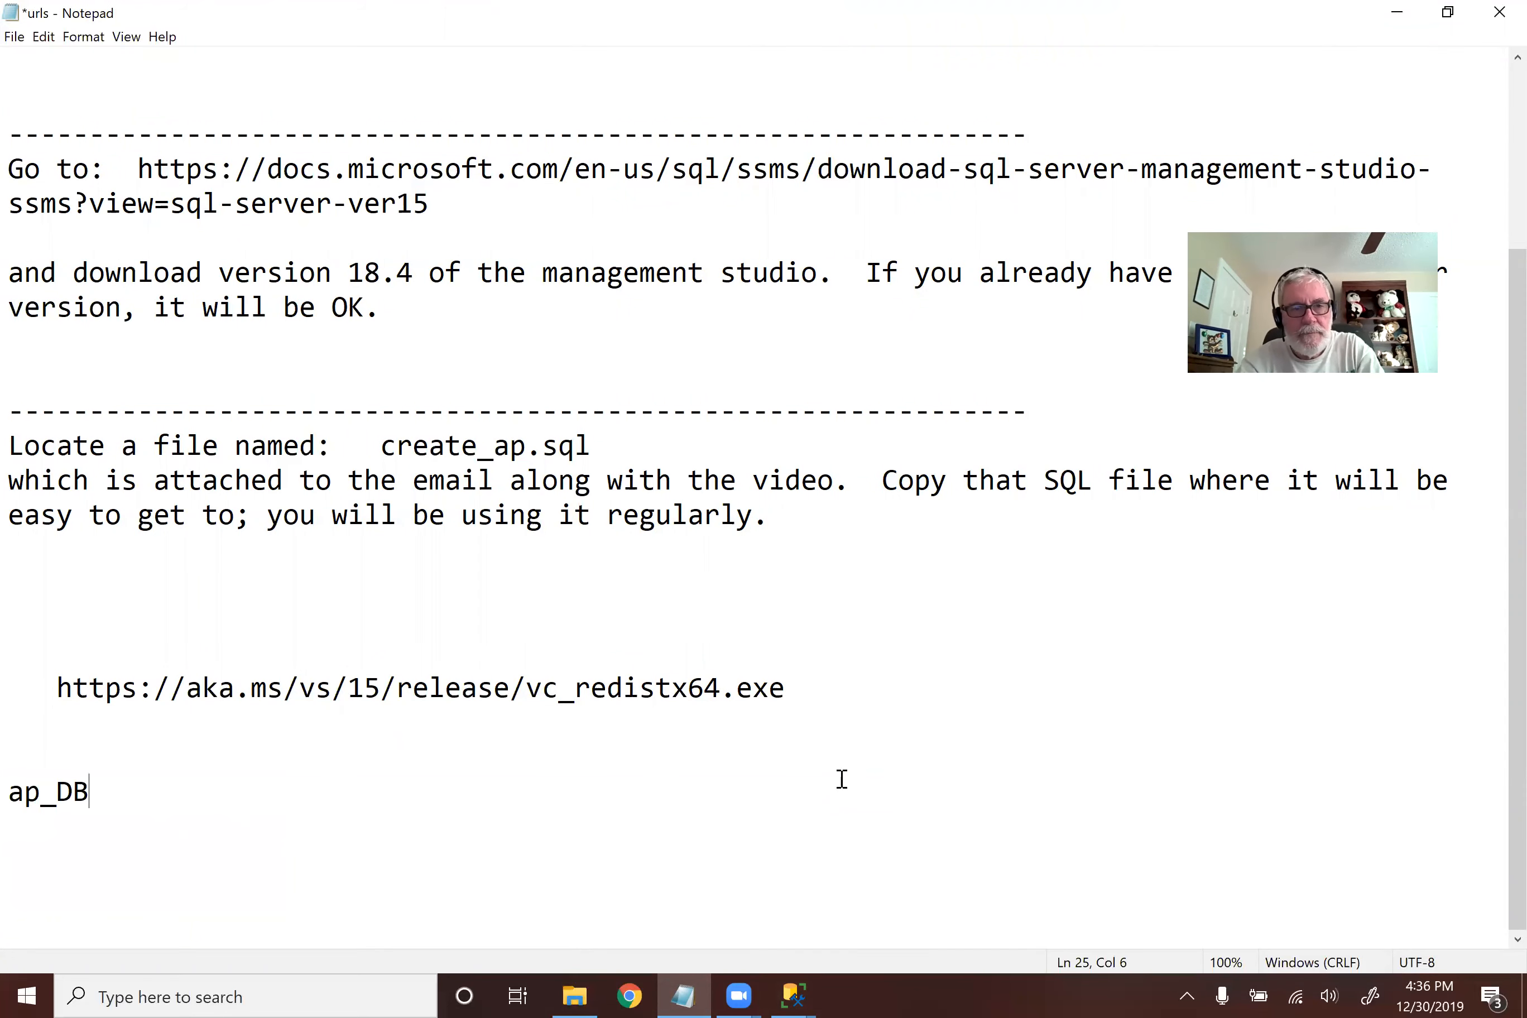
pyautogui.click(15, 792)
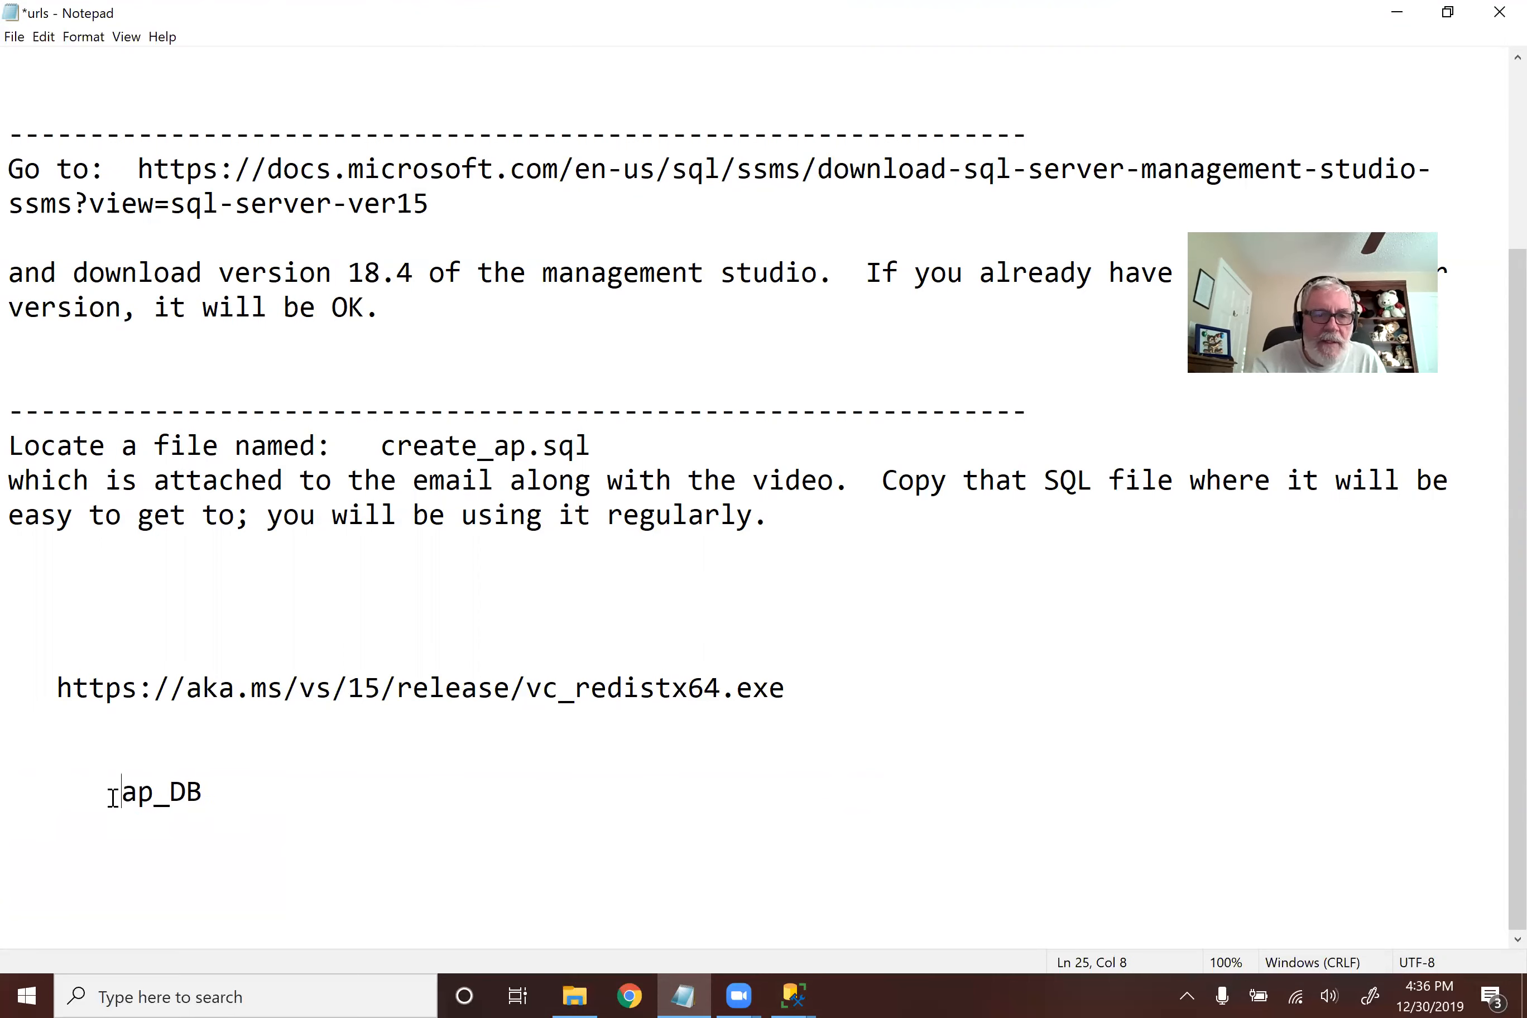
pyautogui.moveTo(111, 791); pyautogui.dragTo(308, 787)
pyautogui.click(482, 808)
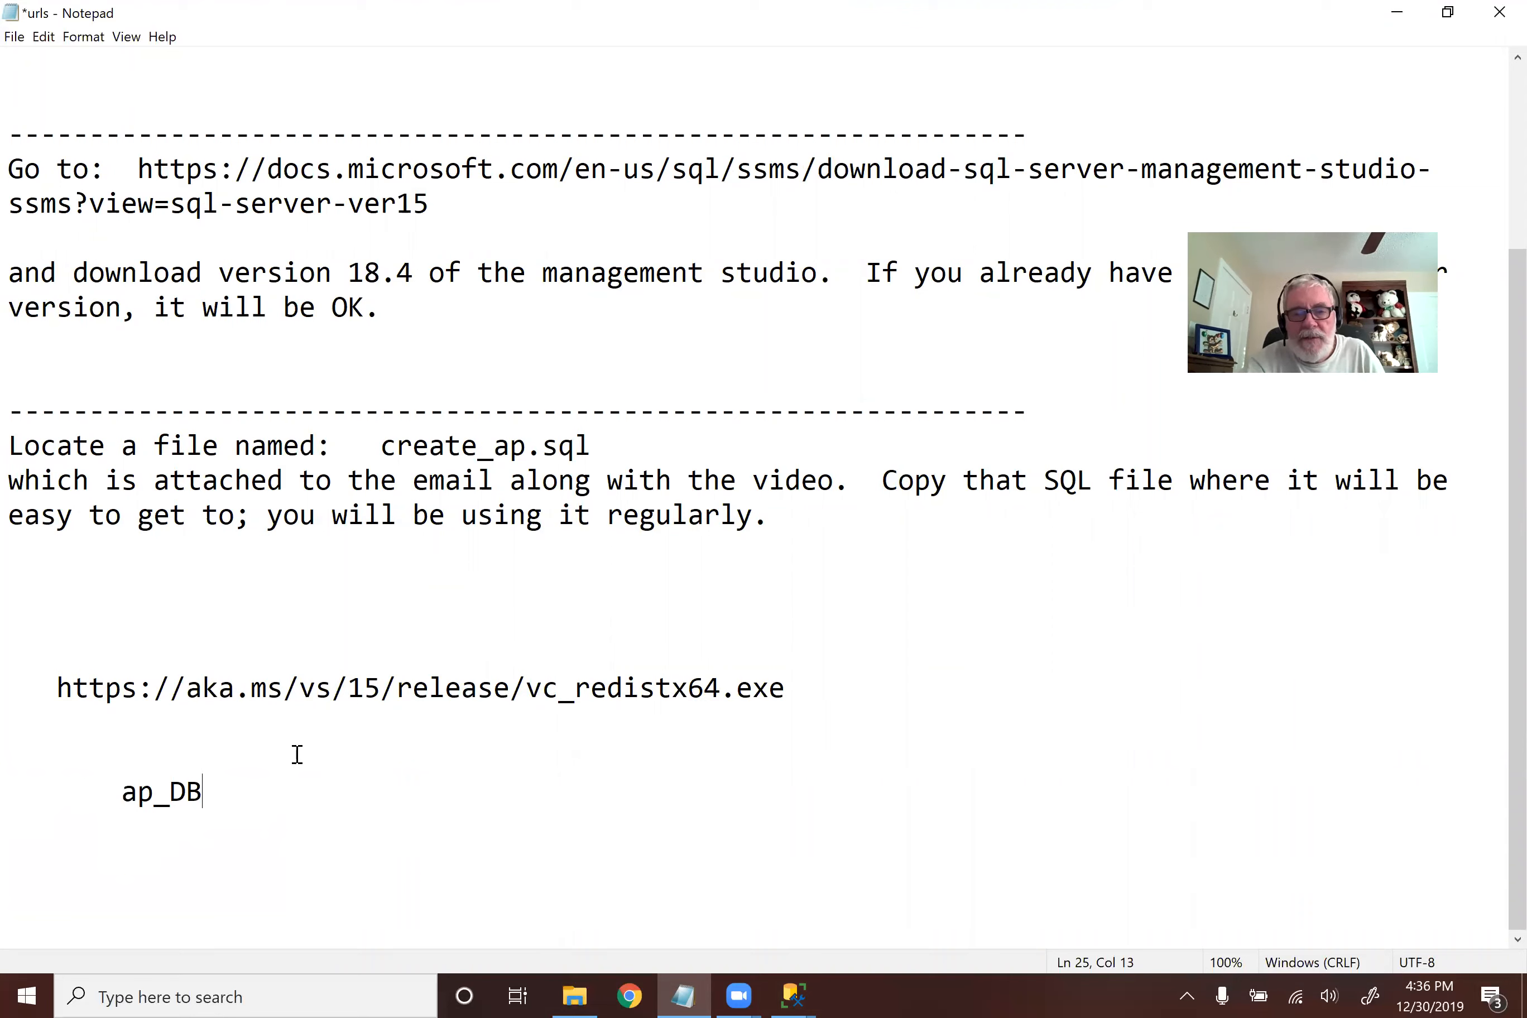
pyautogui.click(797, 993)
pyautogui.click(954, 912)
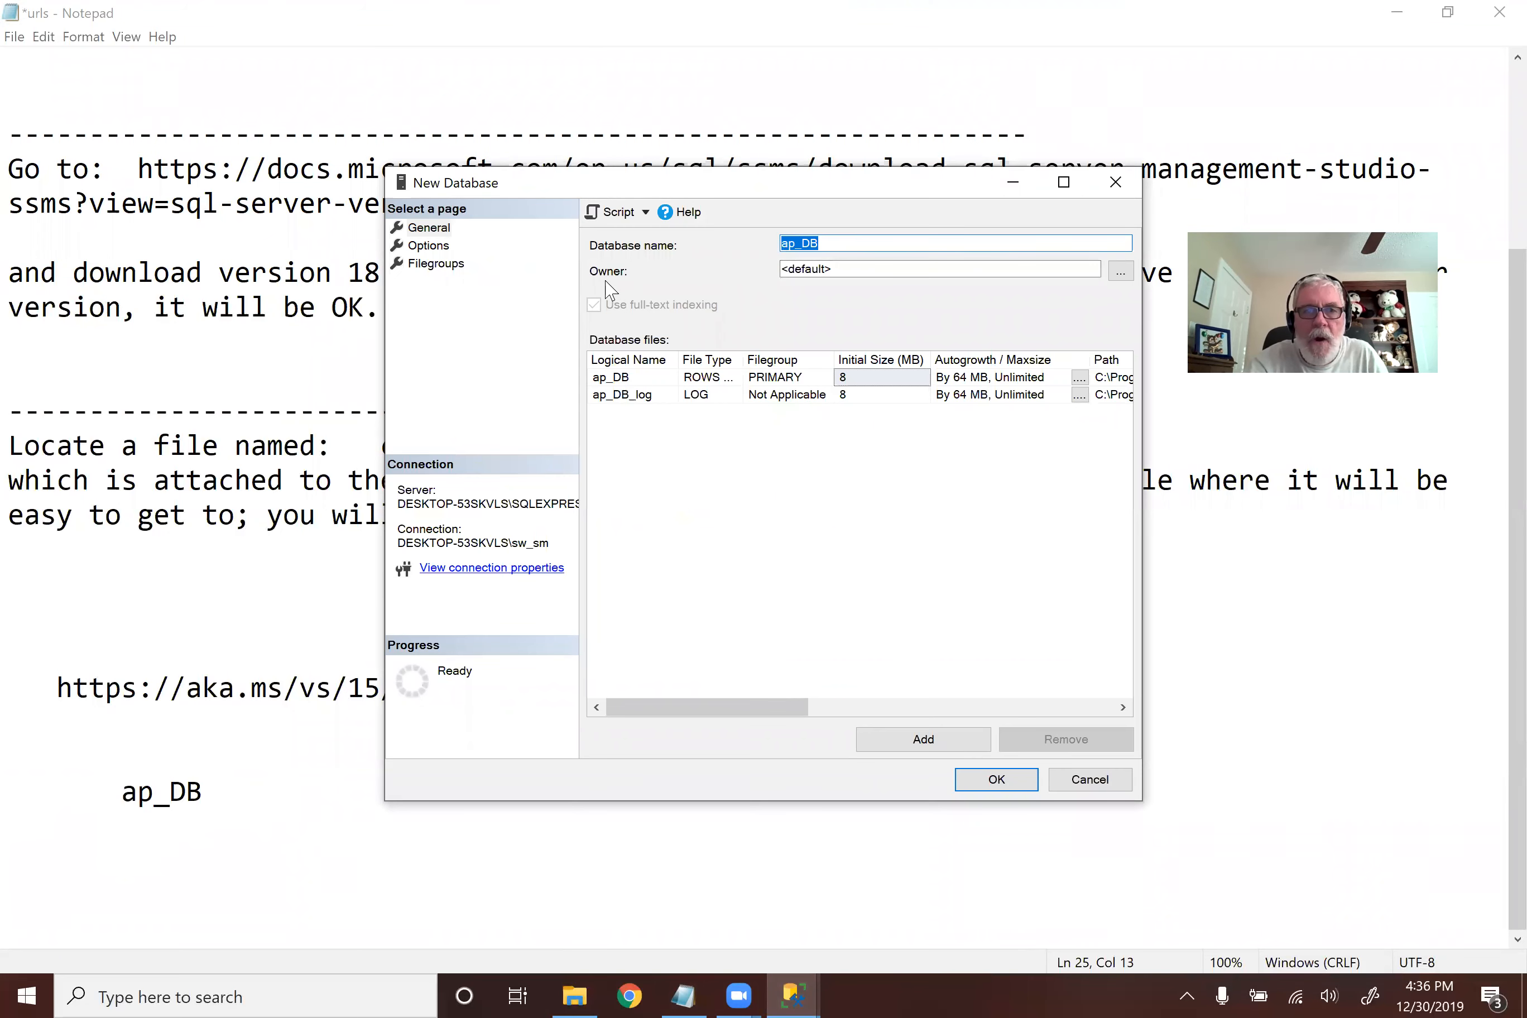
pyautogui.click(945, 270)
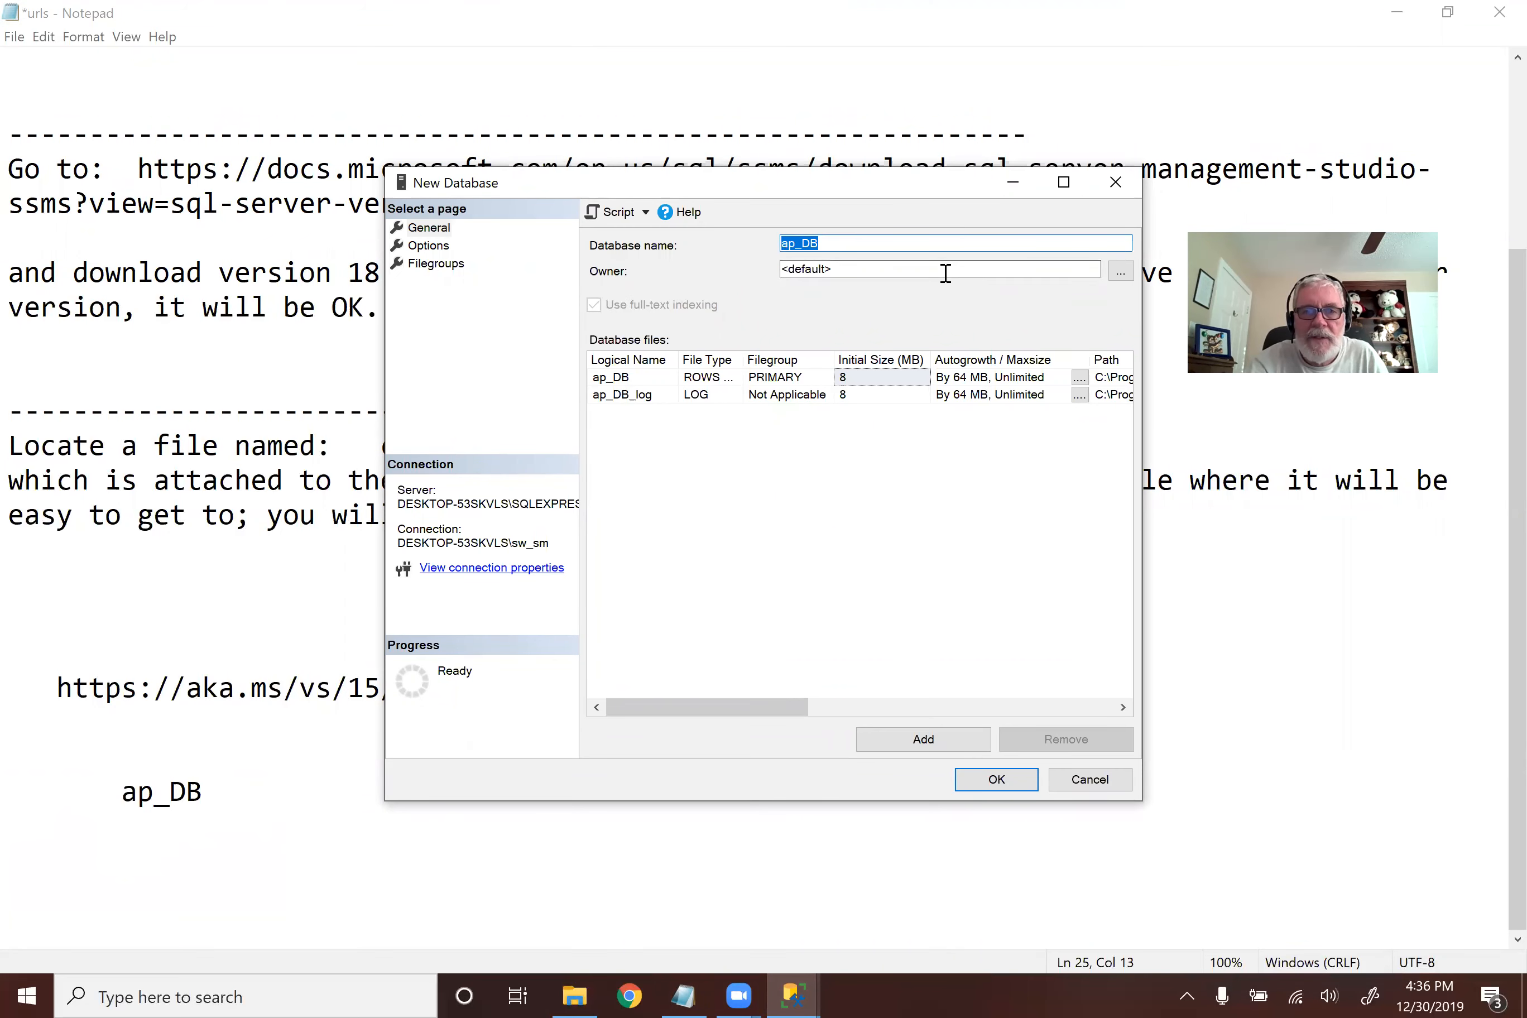
pyautogui.doubleClick(944, 270)
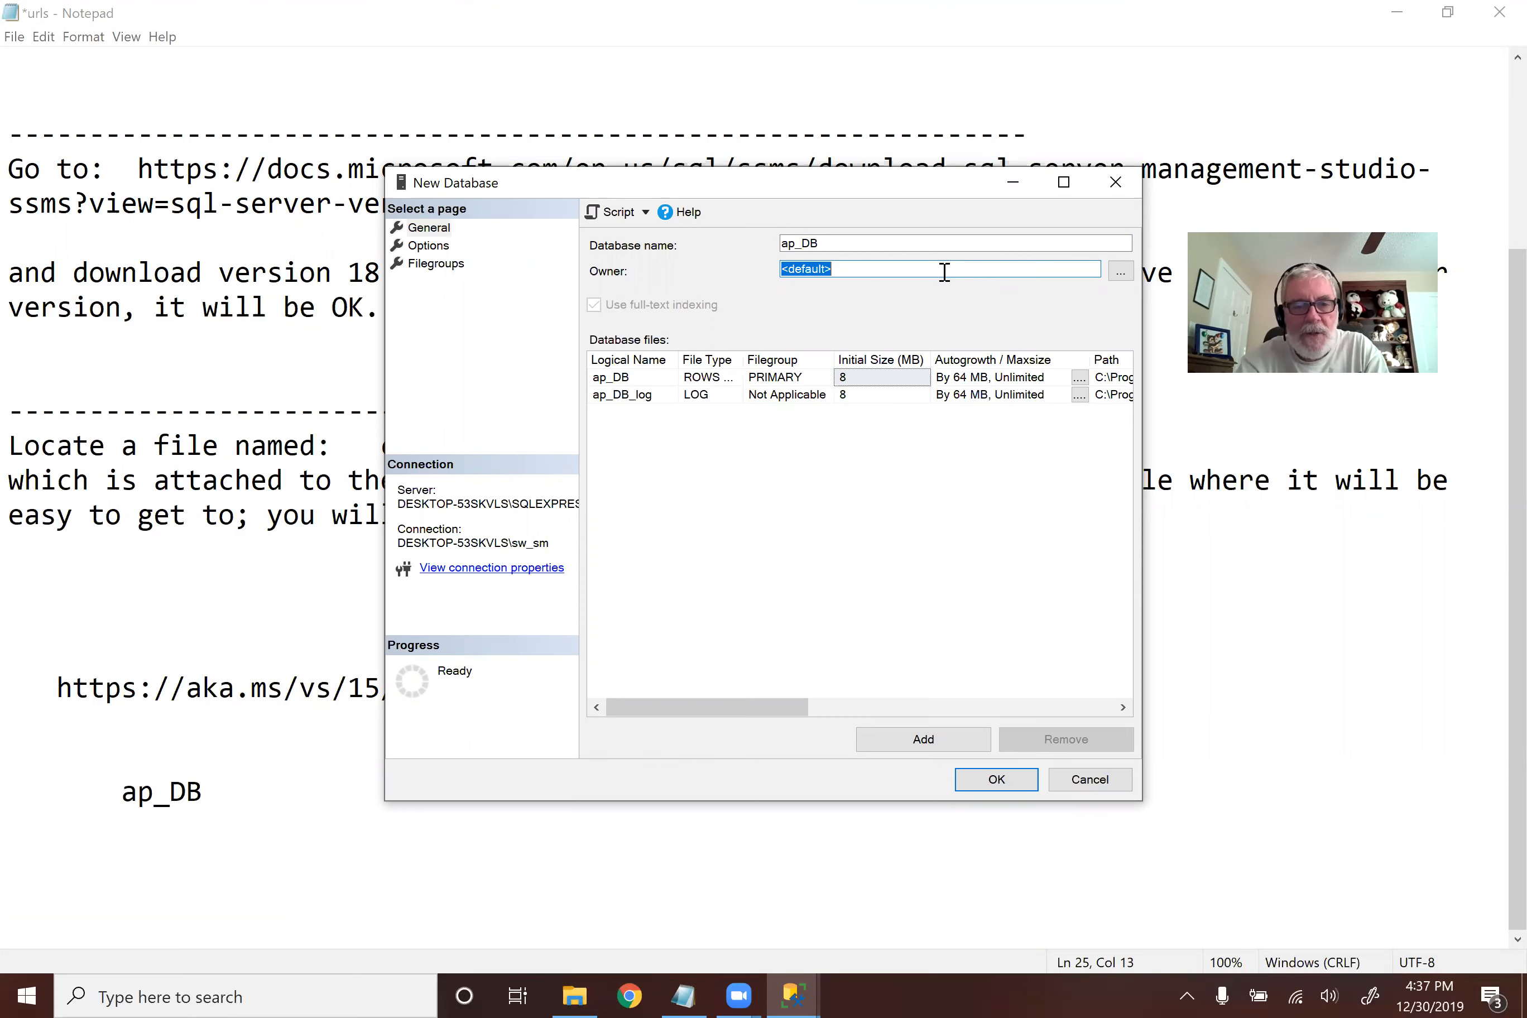
pyautogui.write('swsm')
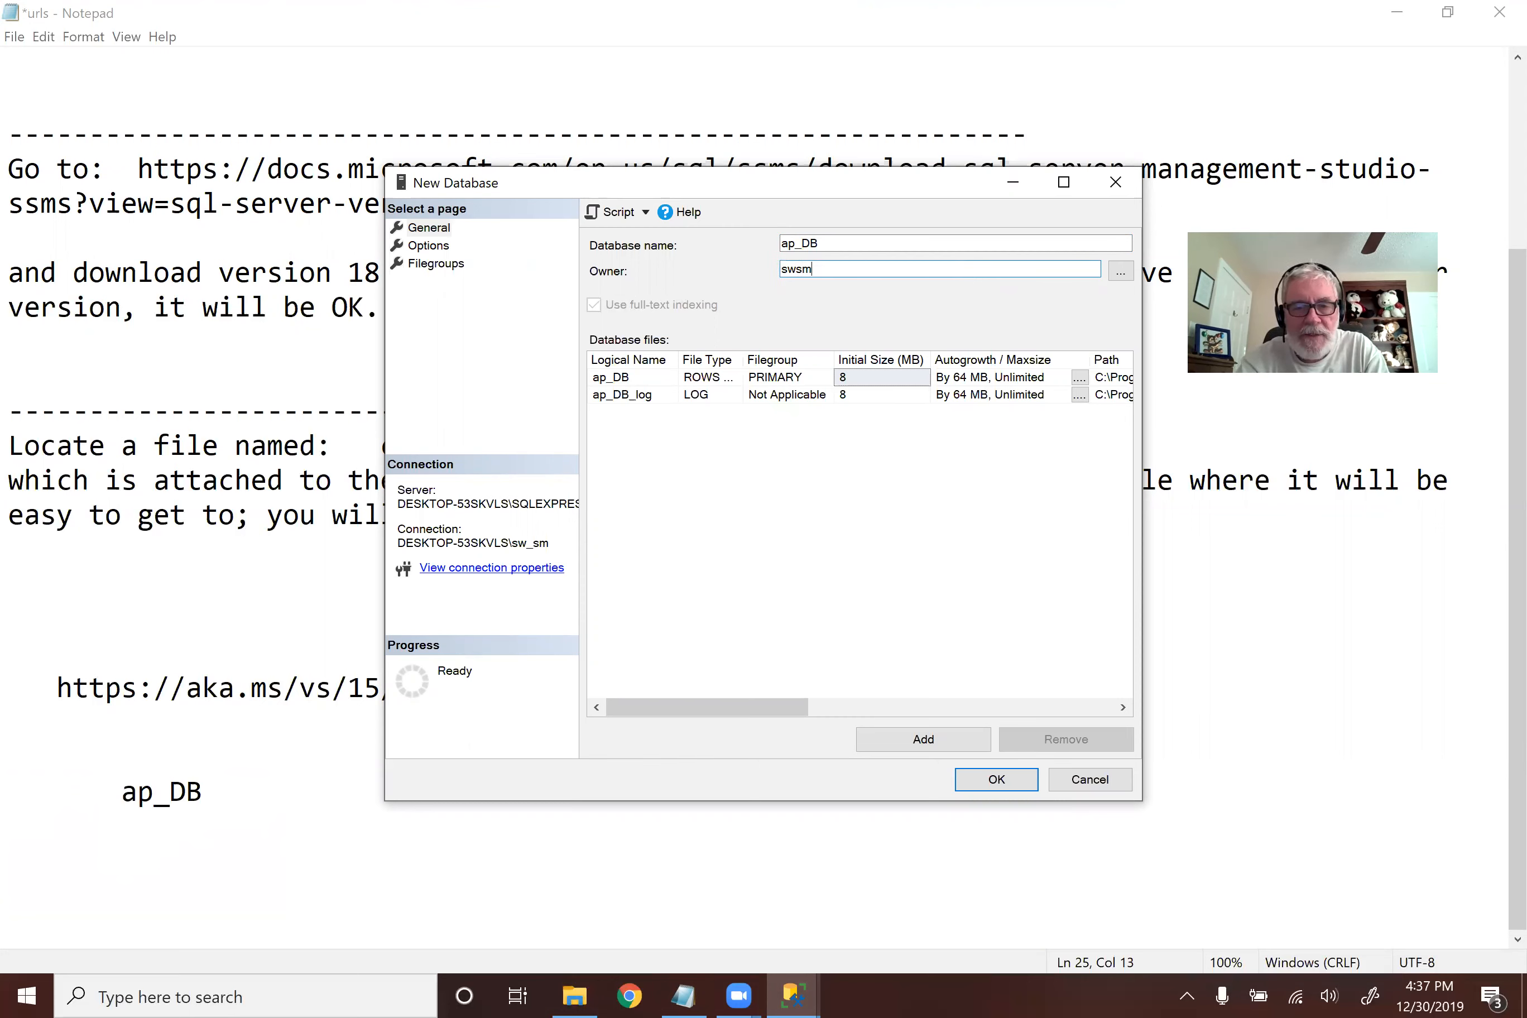
pyautogui.write('ith')
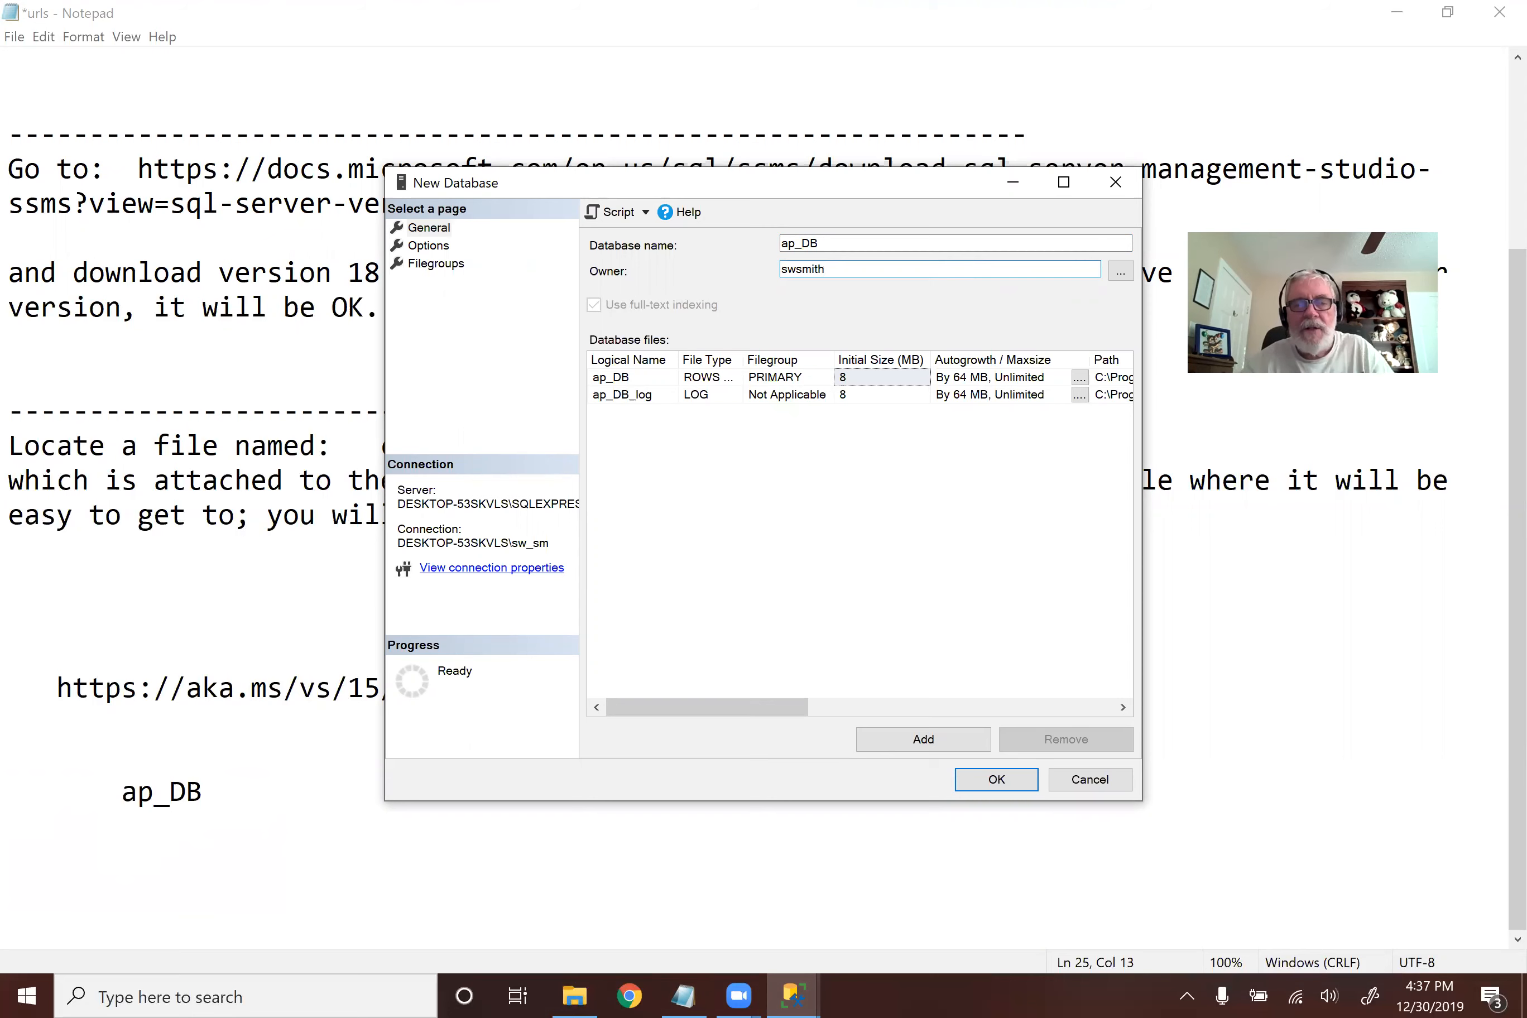
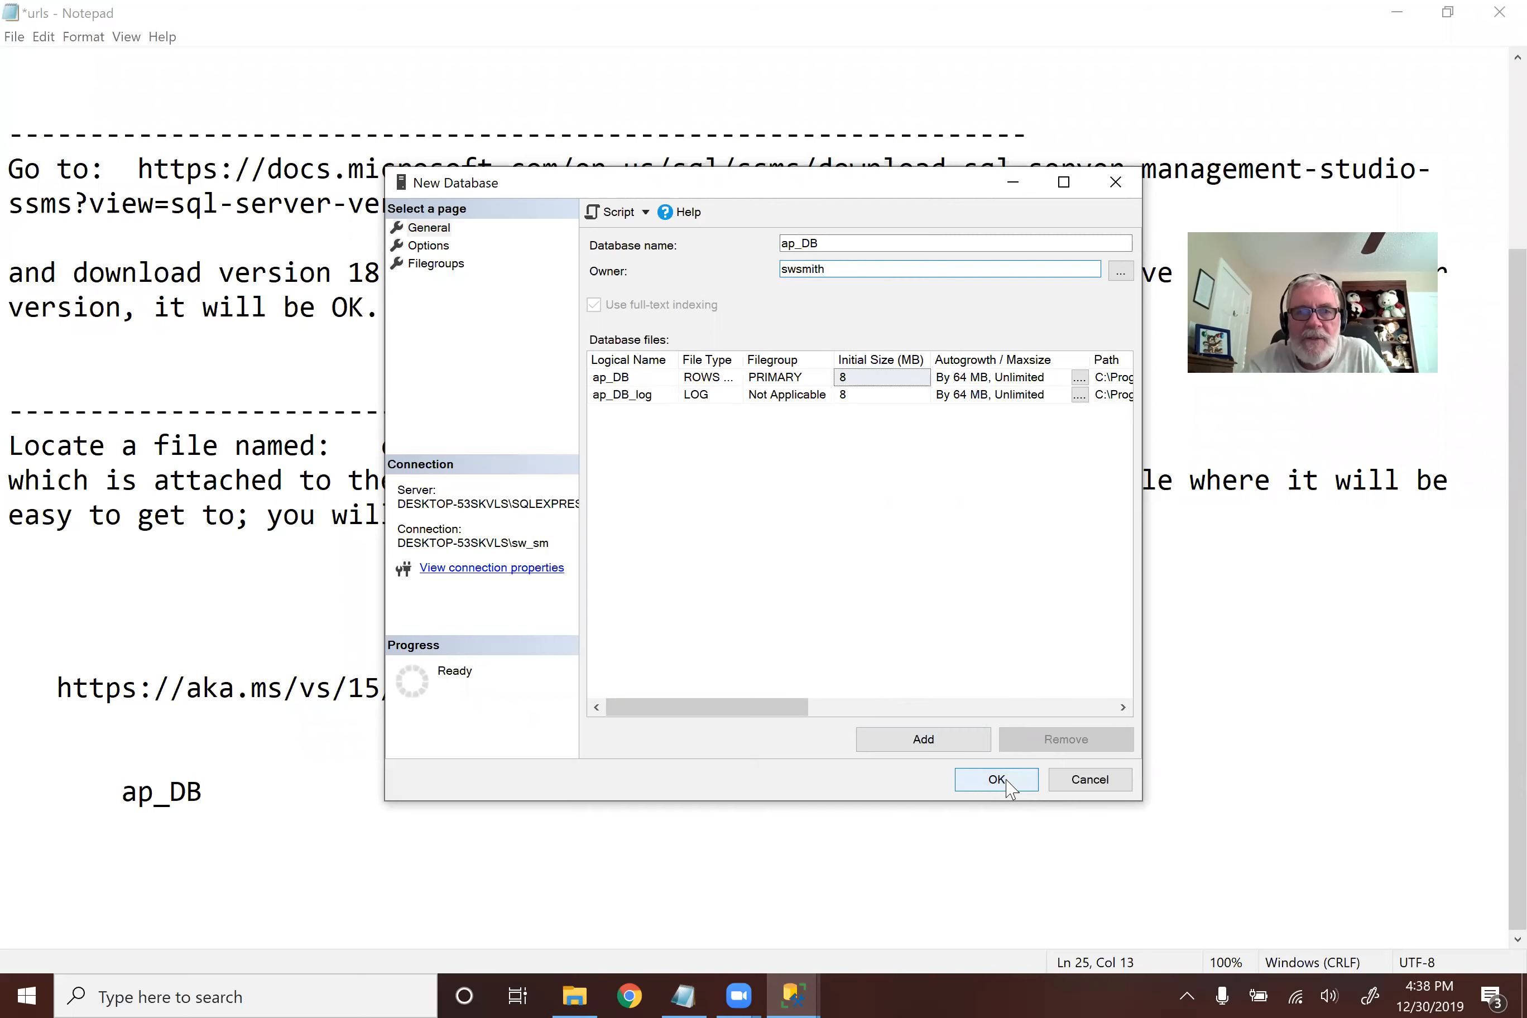
# Step: Confirm creation of the ap_DB database and bring Management Studio back to the front
pyautogui.click(1007, 781)
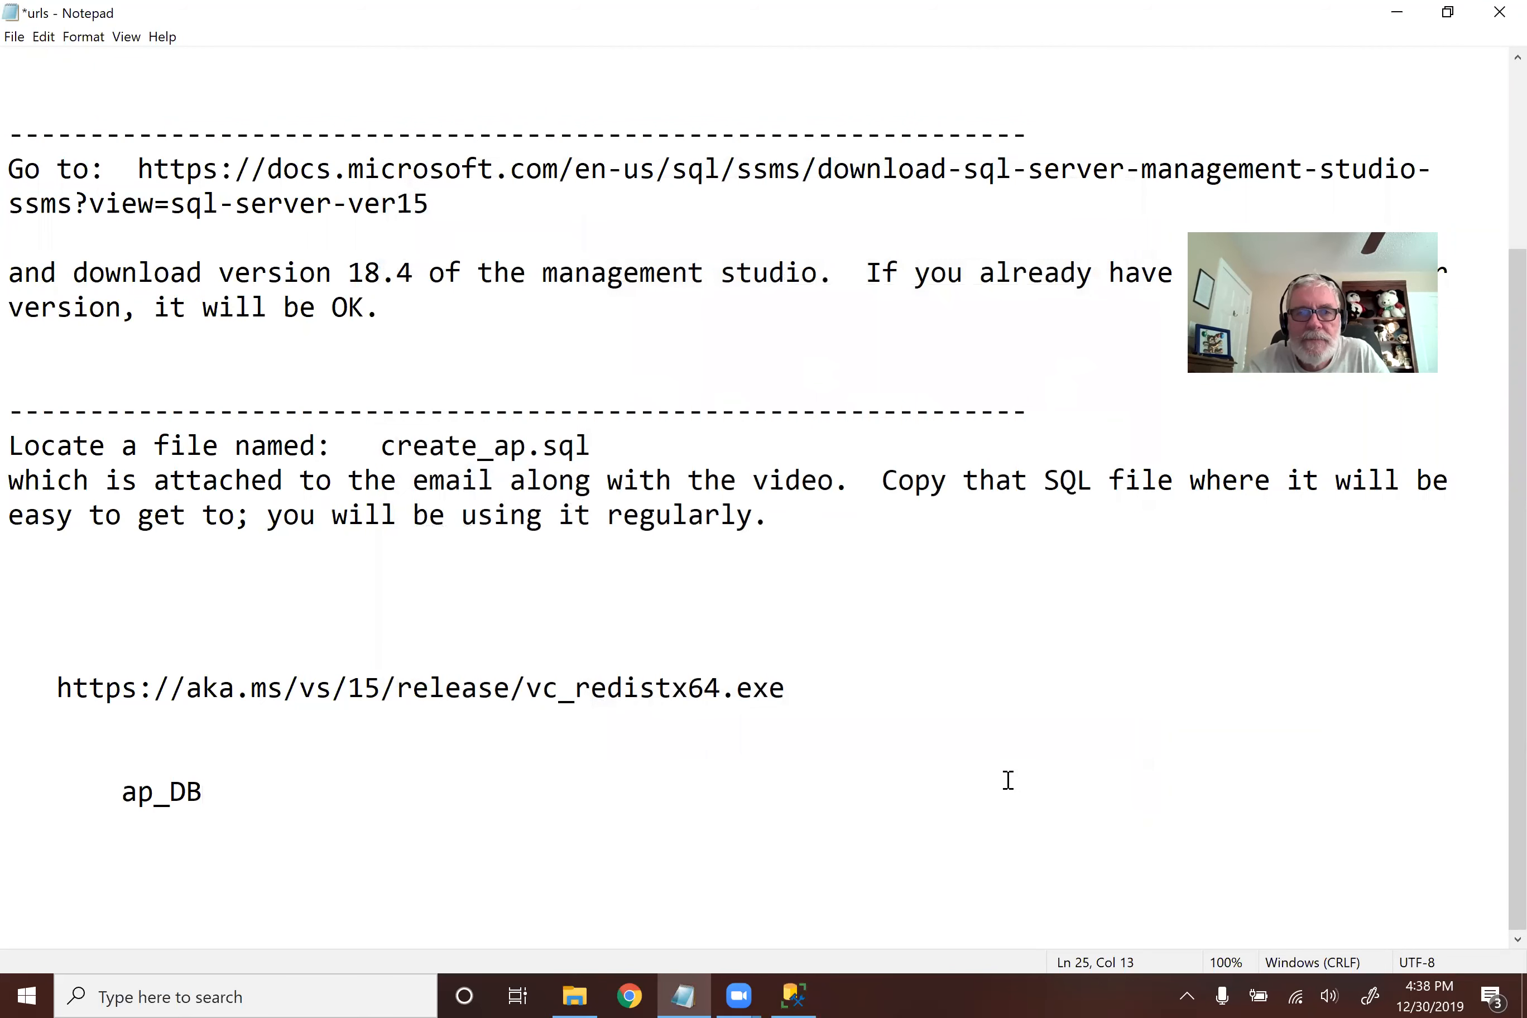
pyautogui.click(792, 995)
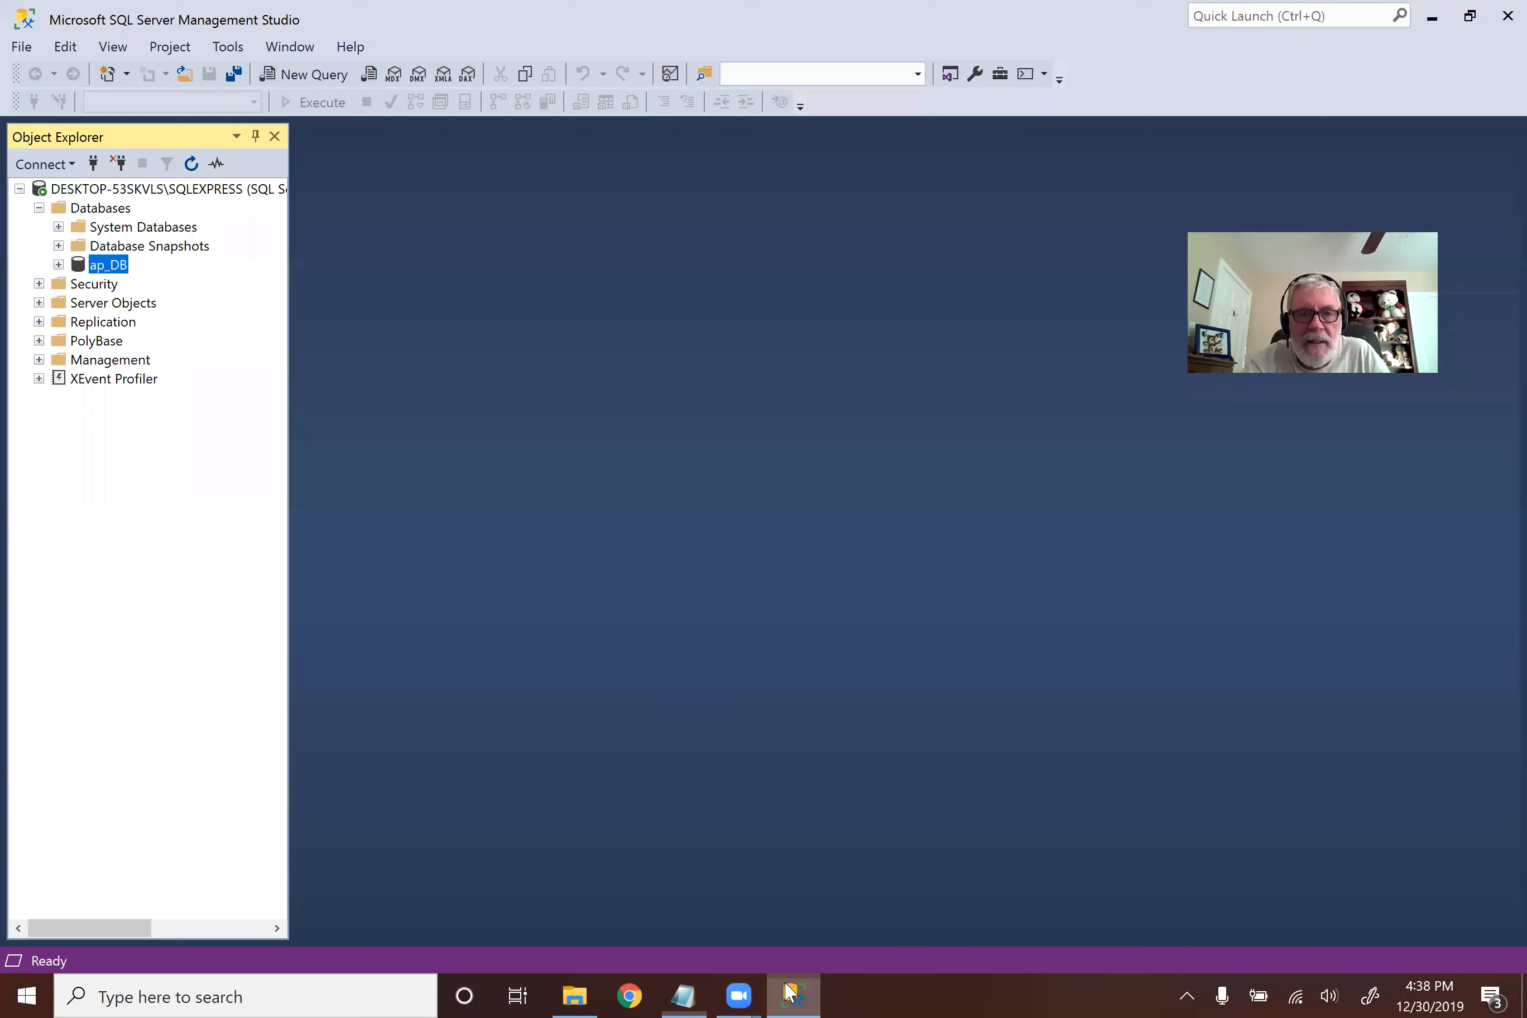
# Step: Start a new database named scratch_DB from the Databases folder, then switch to Notepad
pyautogui.rightClick(69, 210)
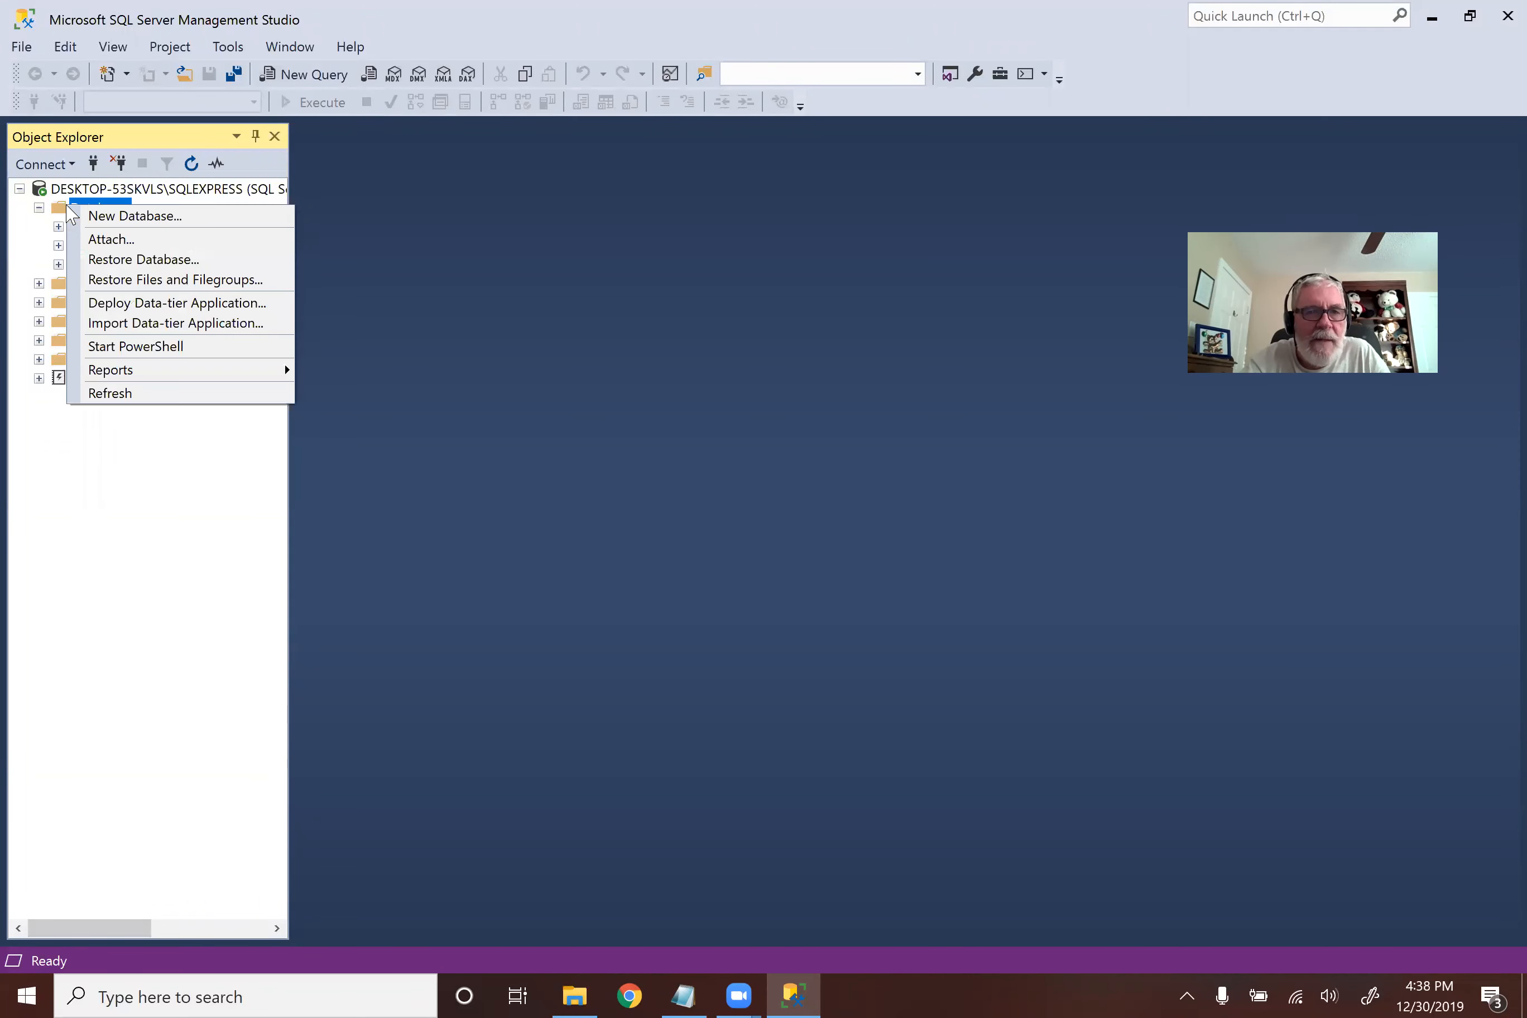
pyautogui.click(100, 217)
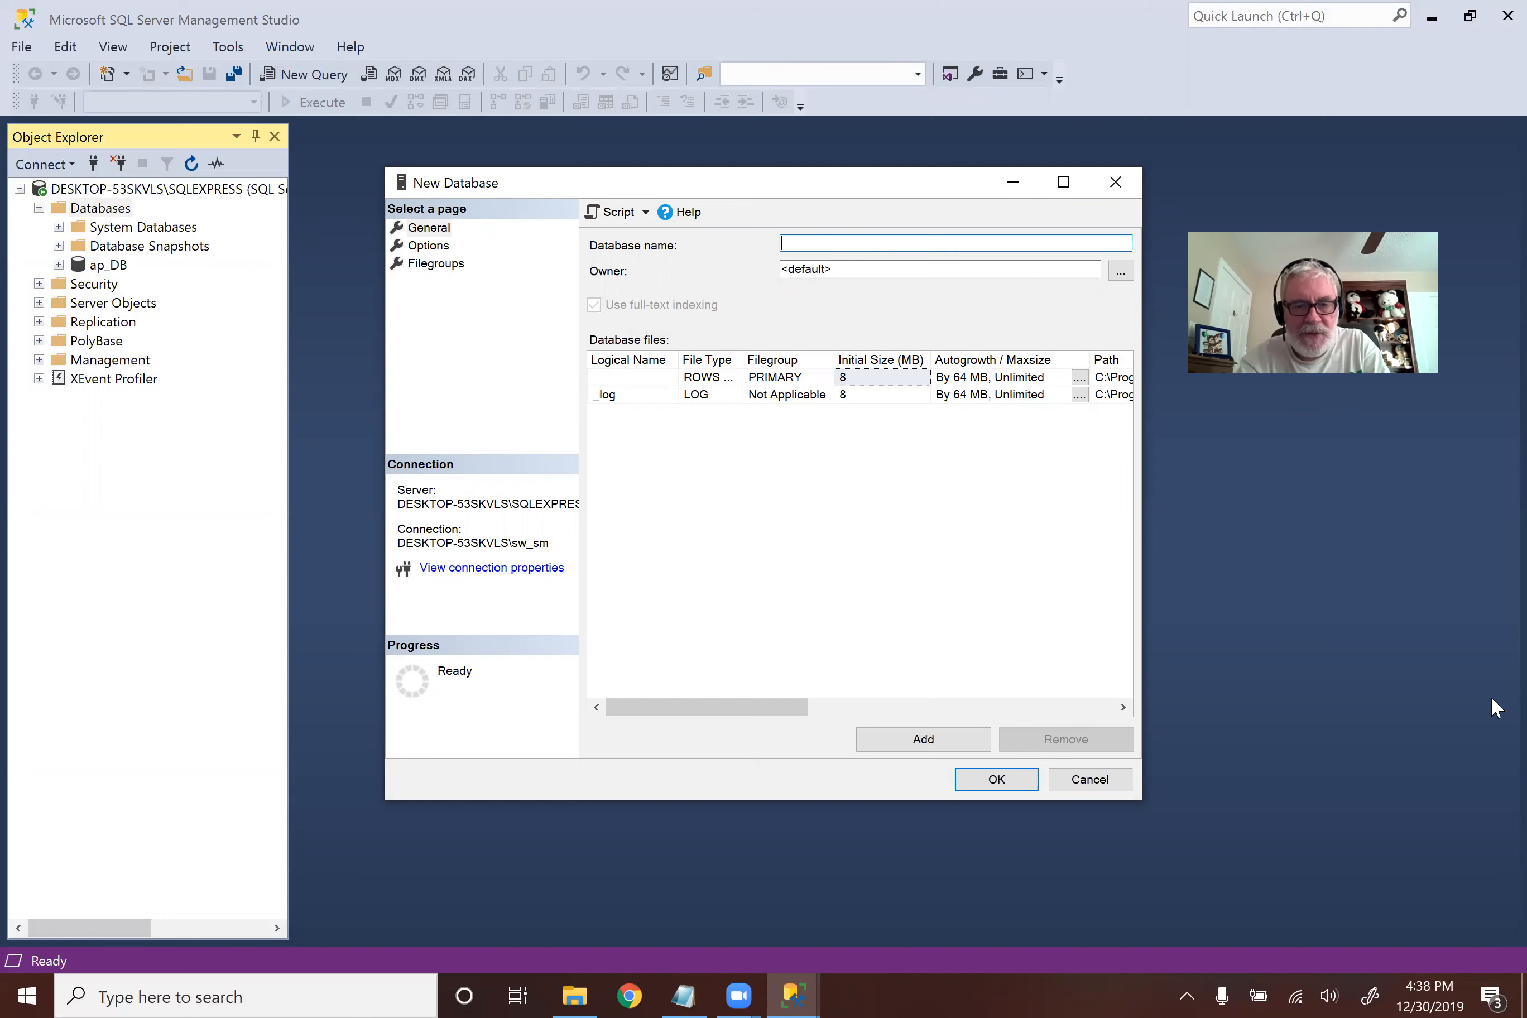
pyautogui.write('scra')
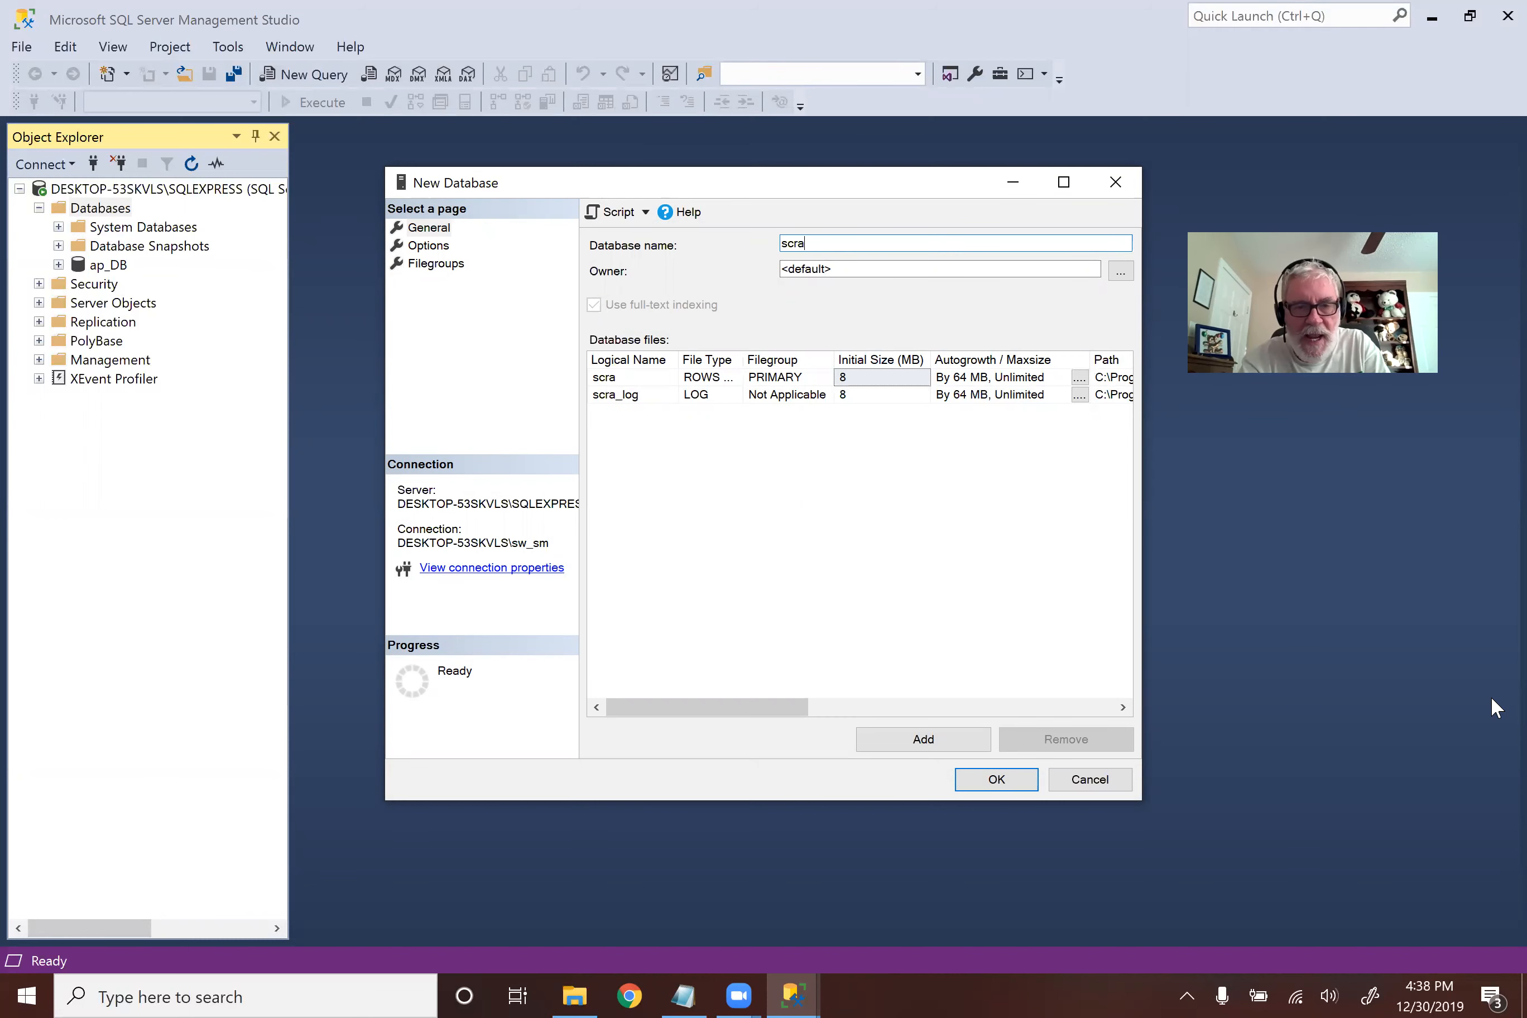
pyautogui.write('tch')
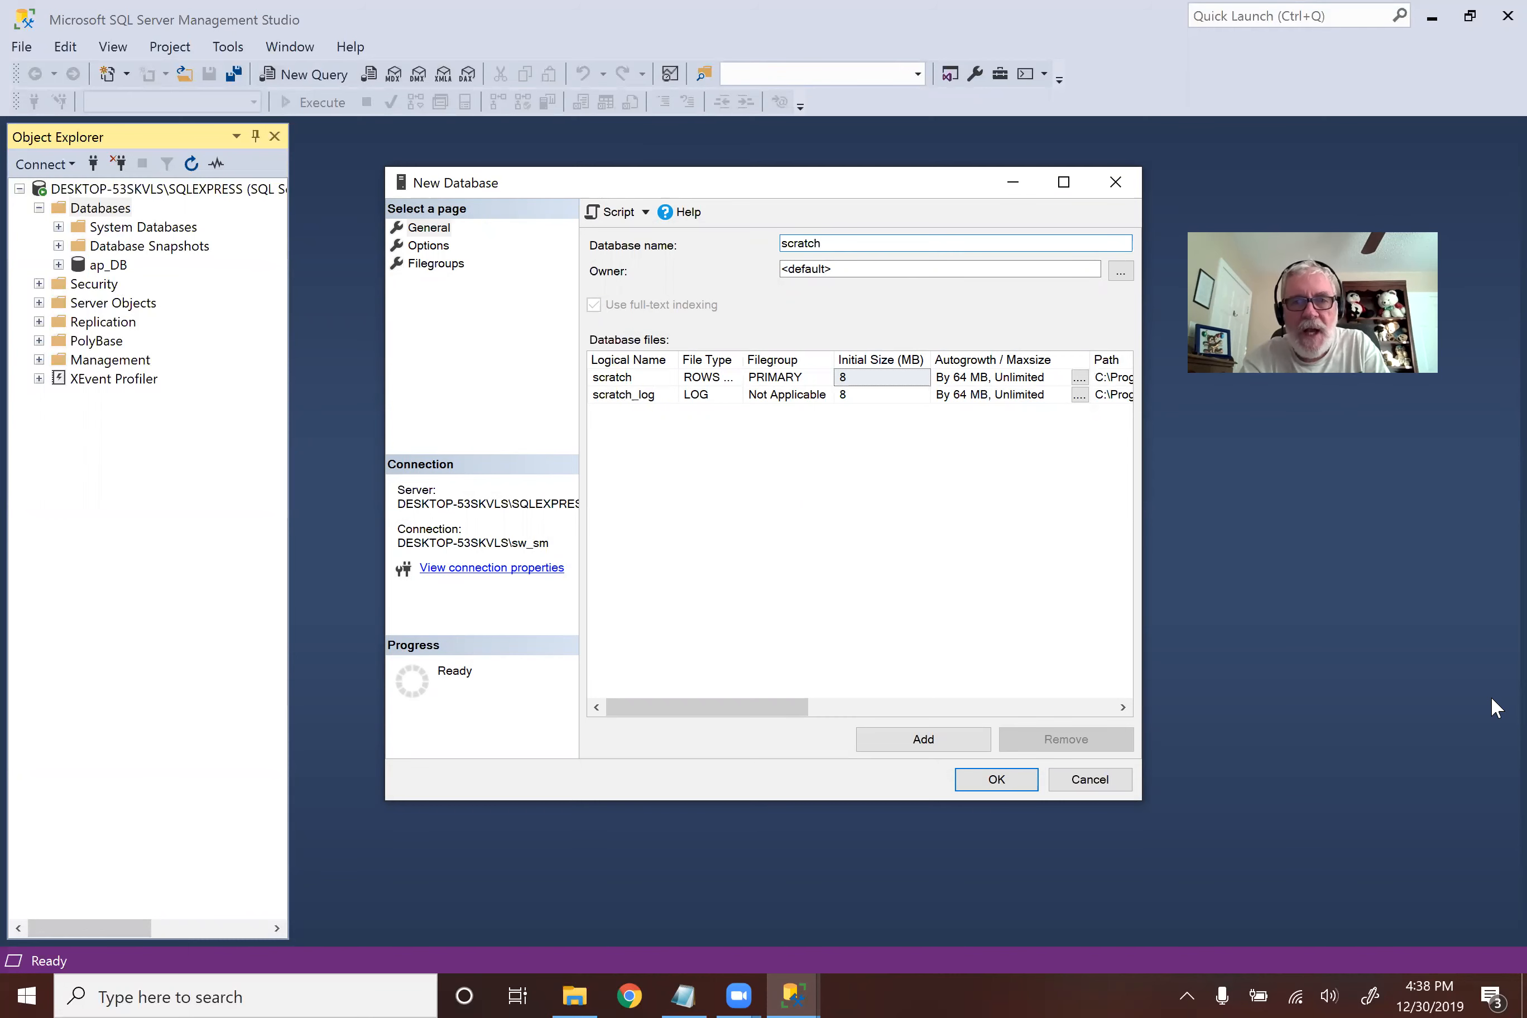
pyautogui.write('_DB')
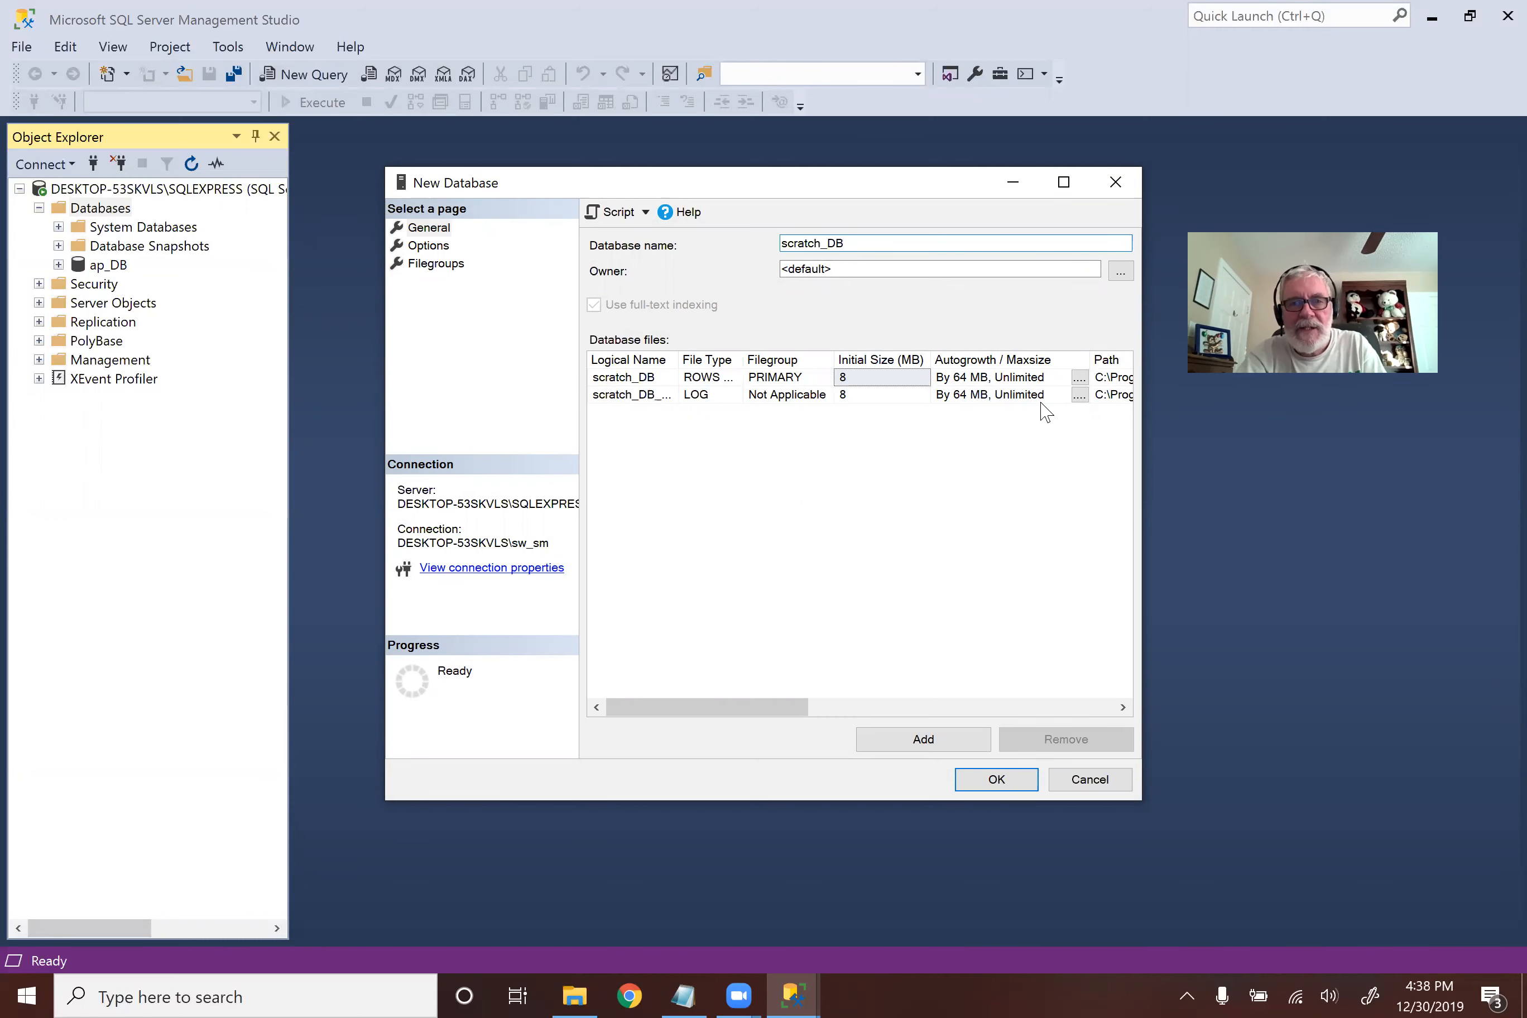
pyautogui.moveTo(891, 243); pyautogui.dragTo(755, 233)
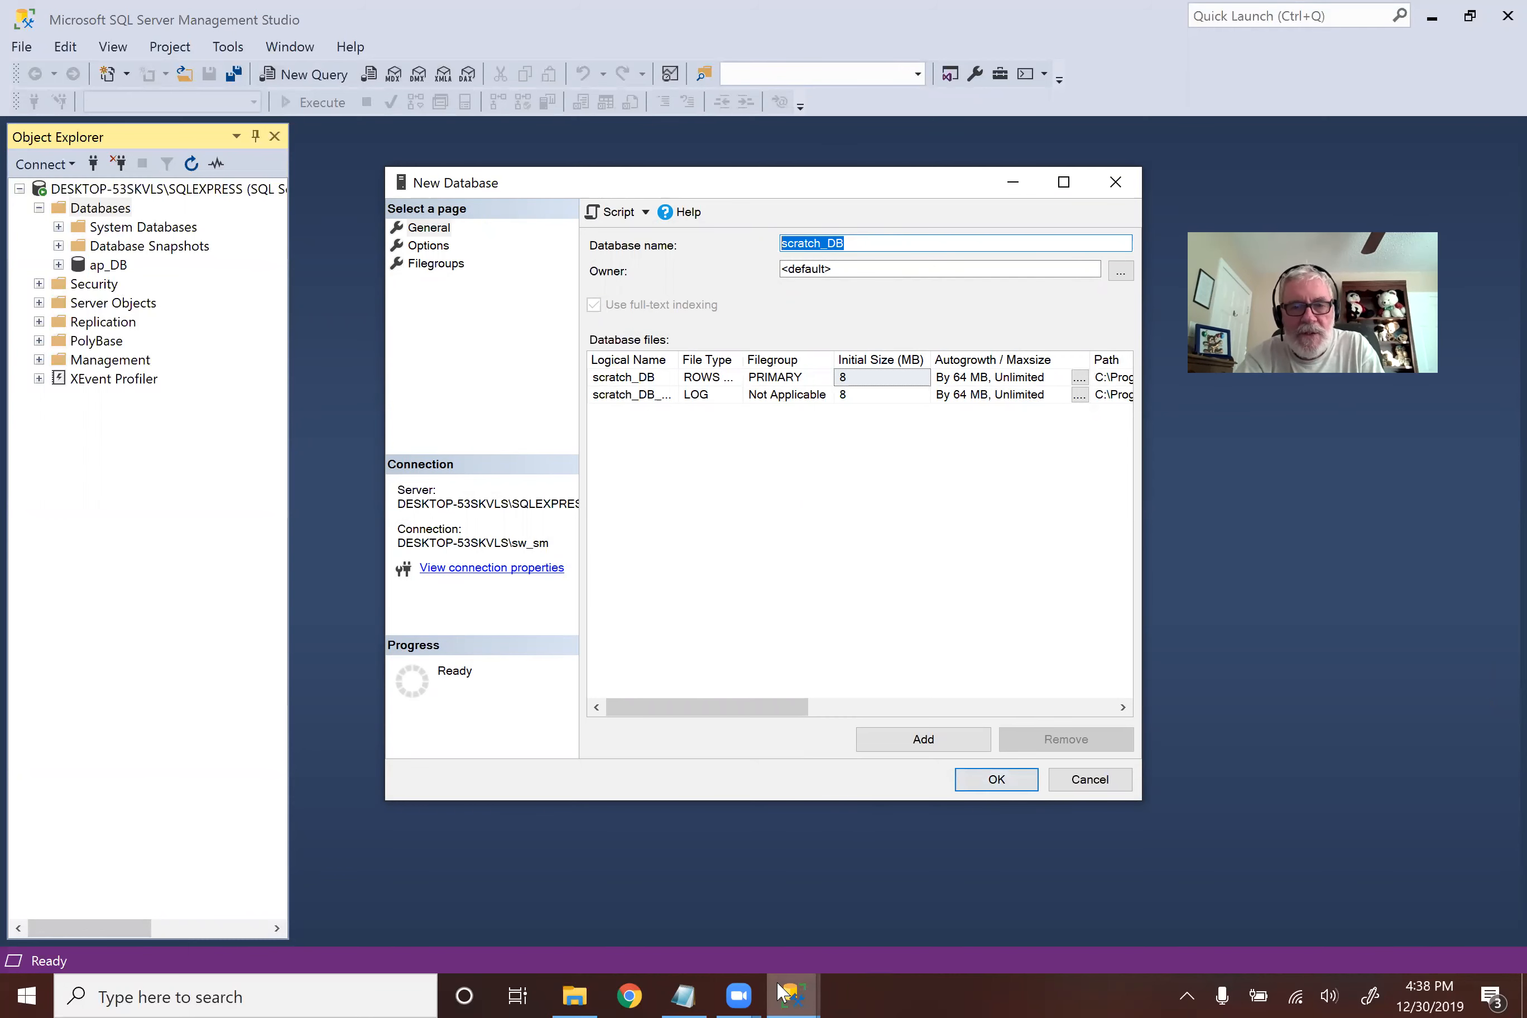
pyautogui.click(683, 993)
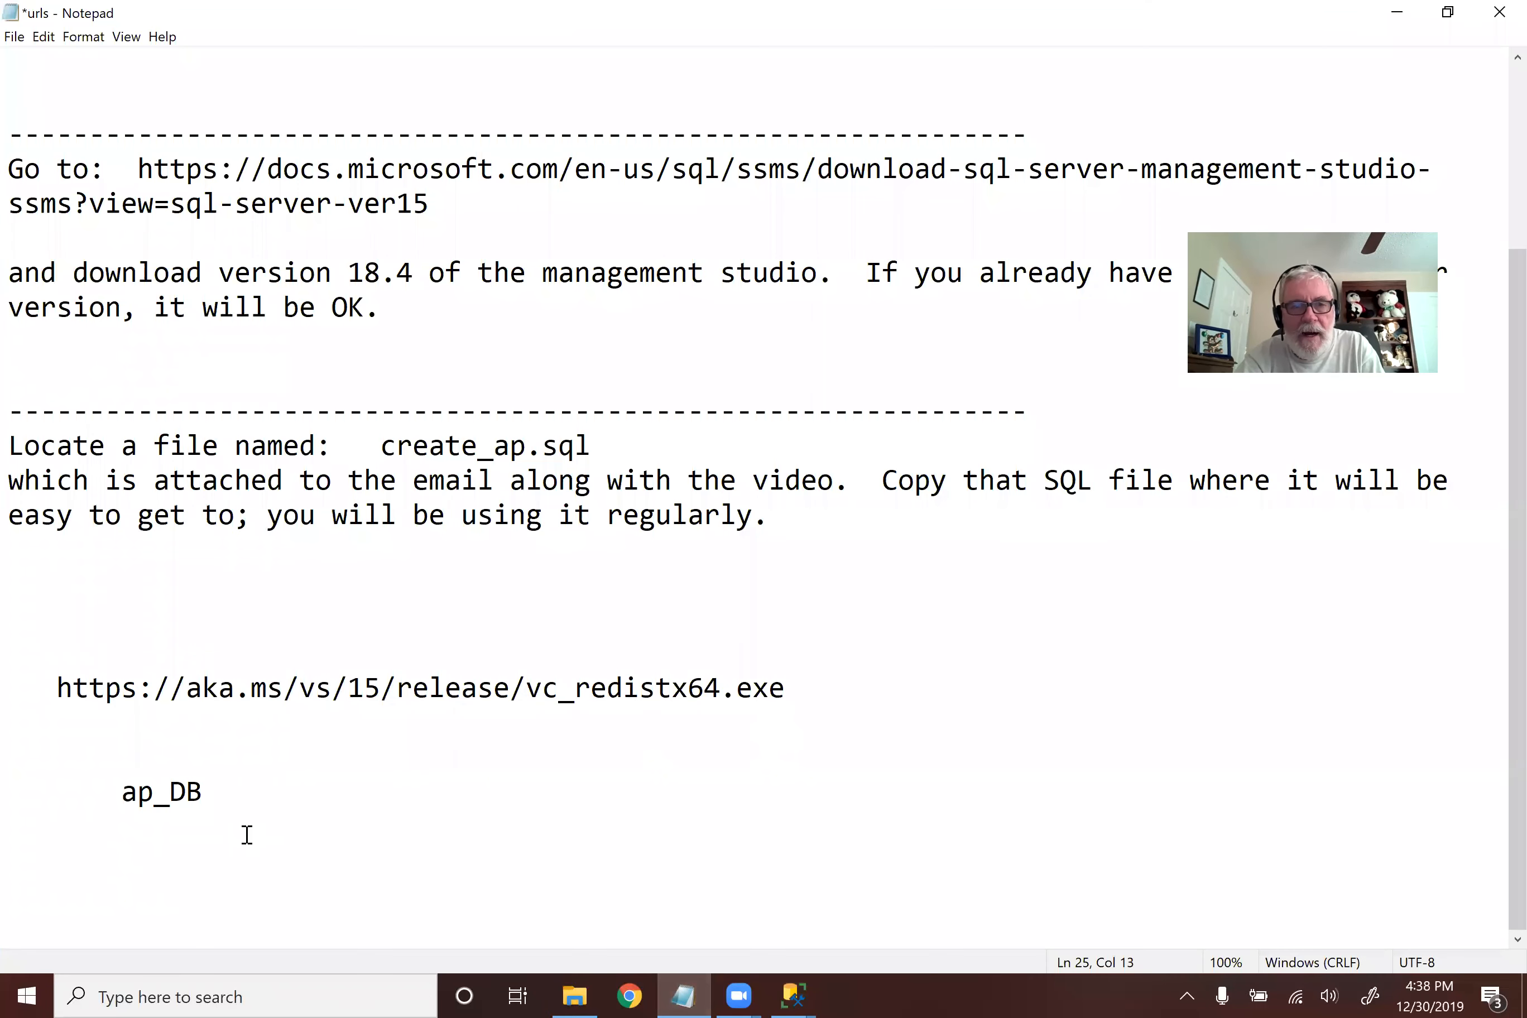
# Step: Add a tab-indented scratch_DB line below ap_DB and re-indent ap_DB with a tab to match
pyautogui.press('Return')
pyautogui.press('Return')
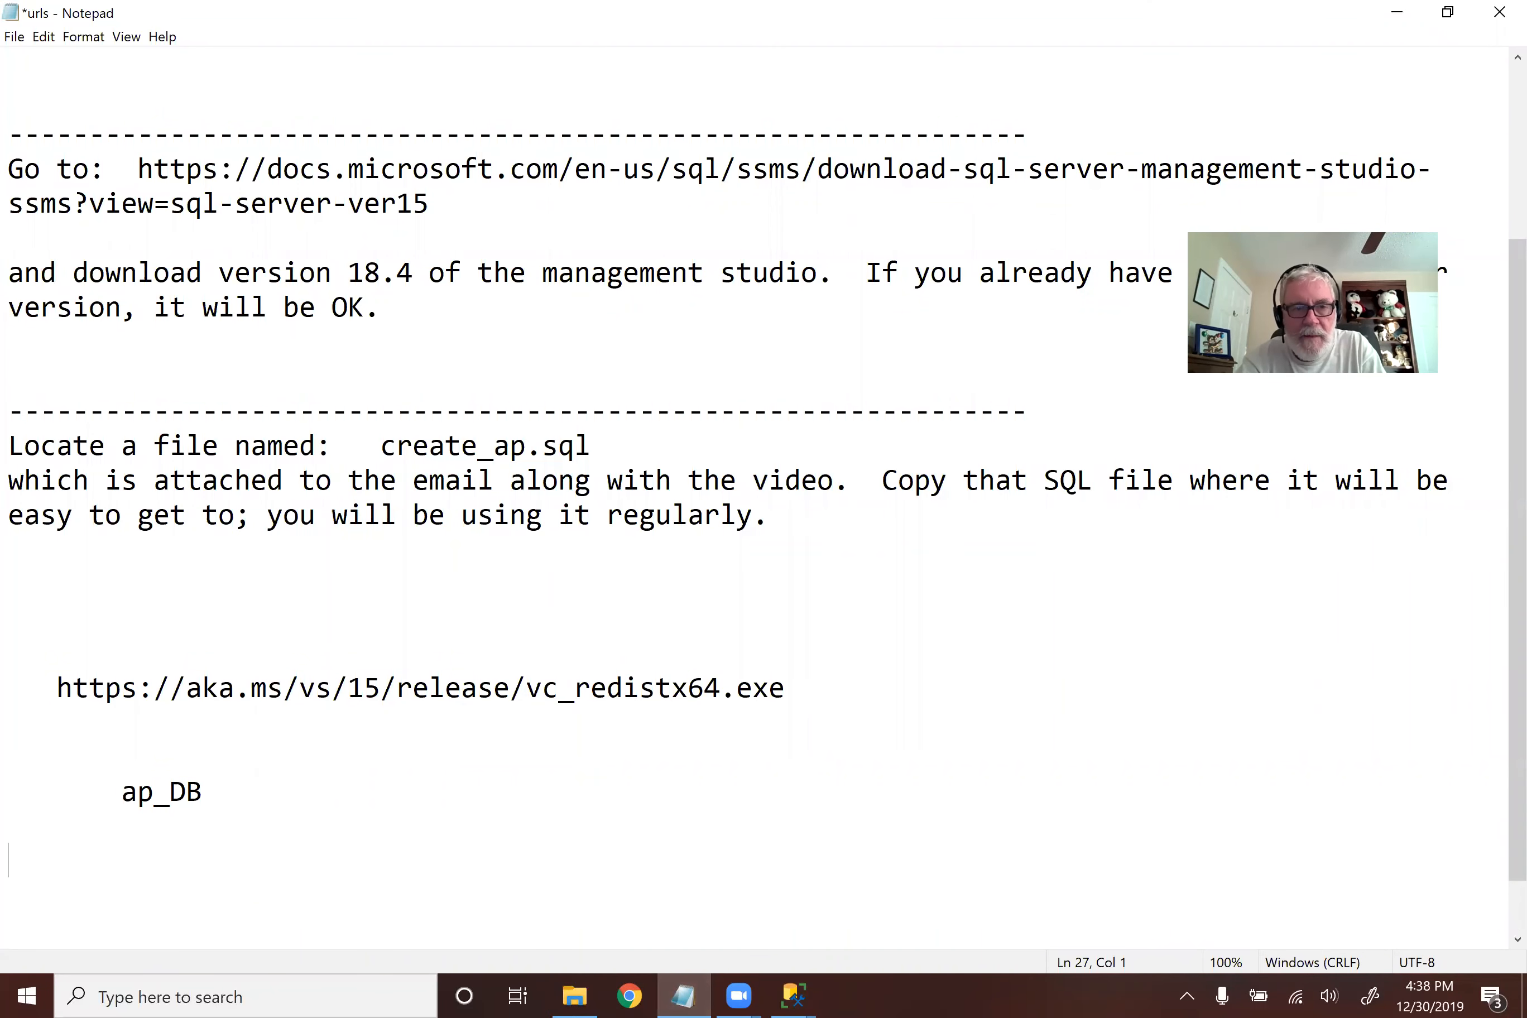
pyautogui.press('Tab')
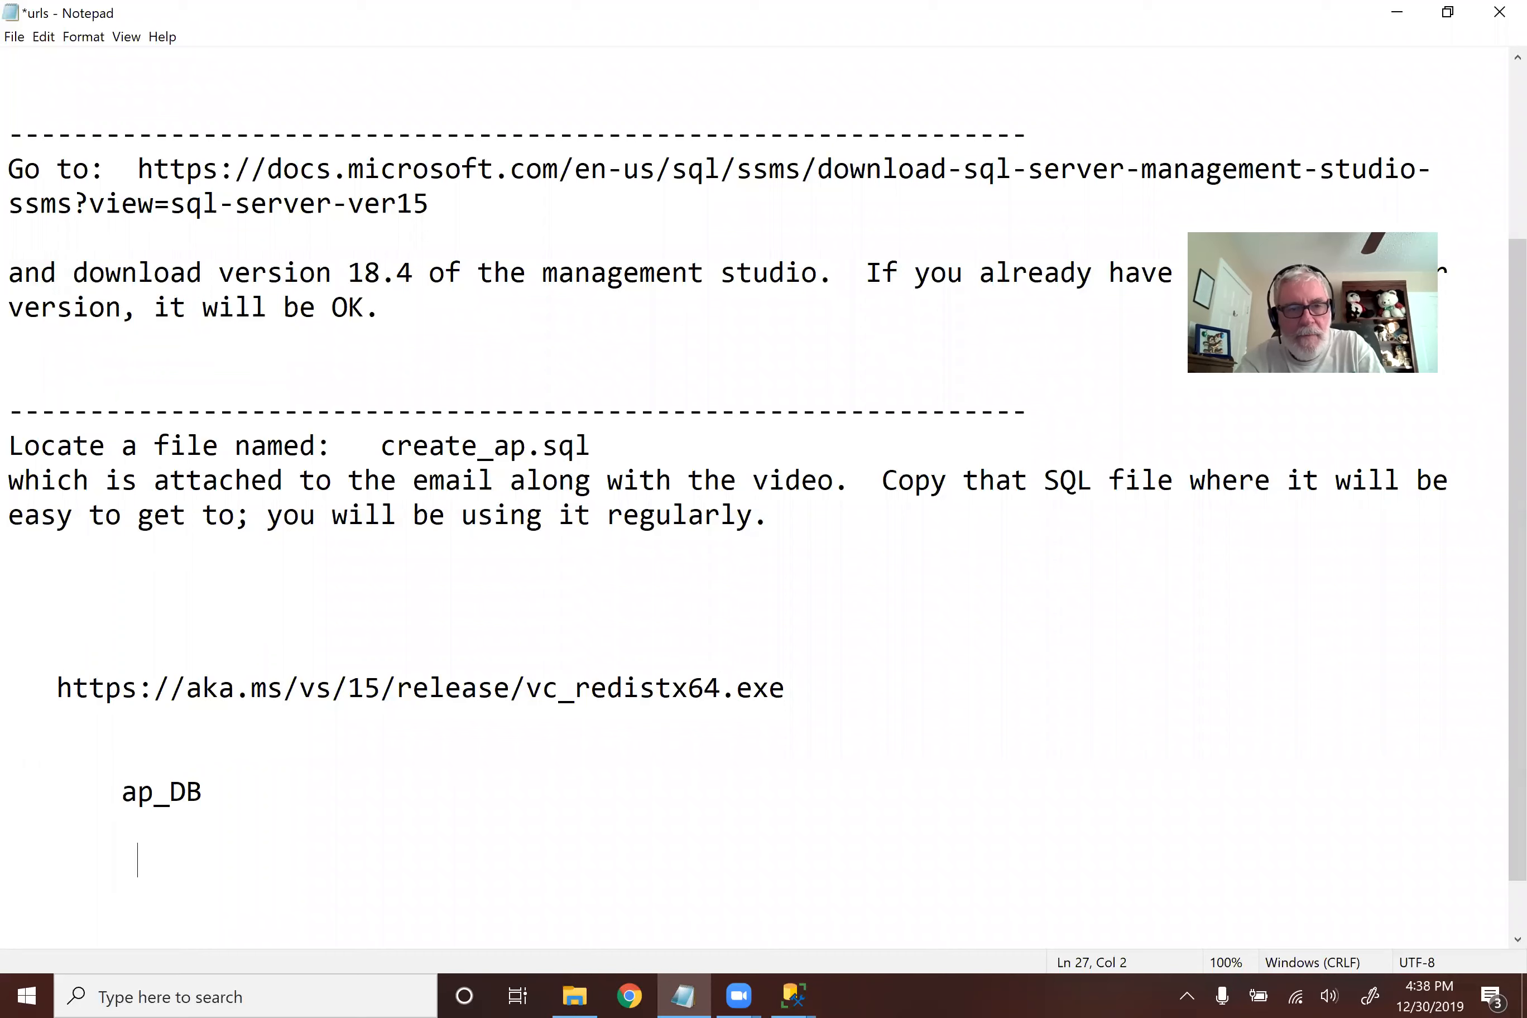
pyautogui.write('scratch_DB')
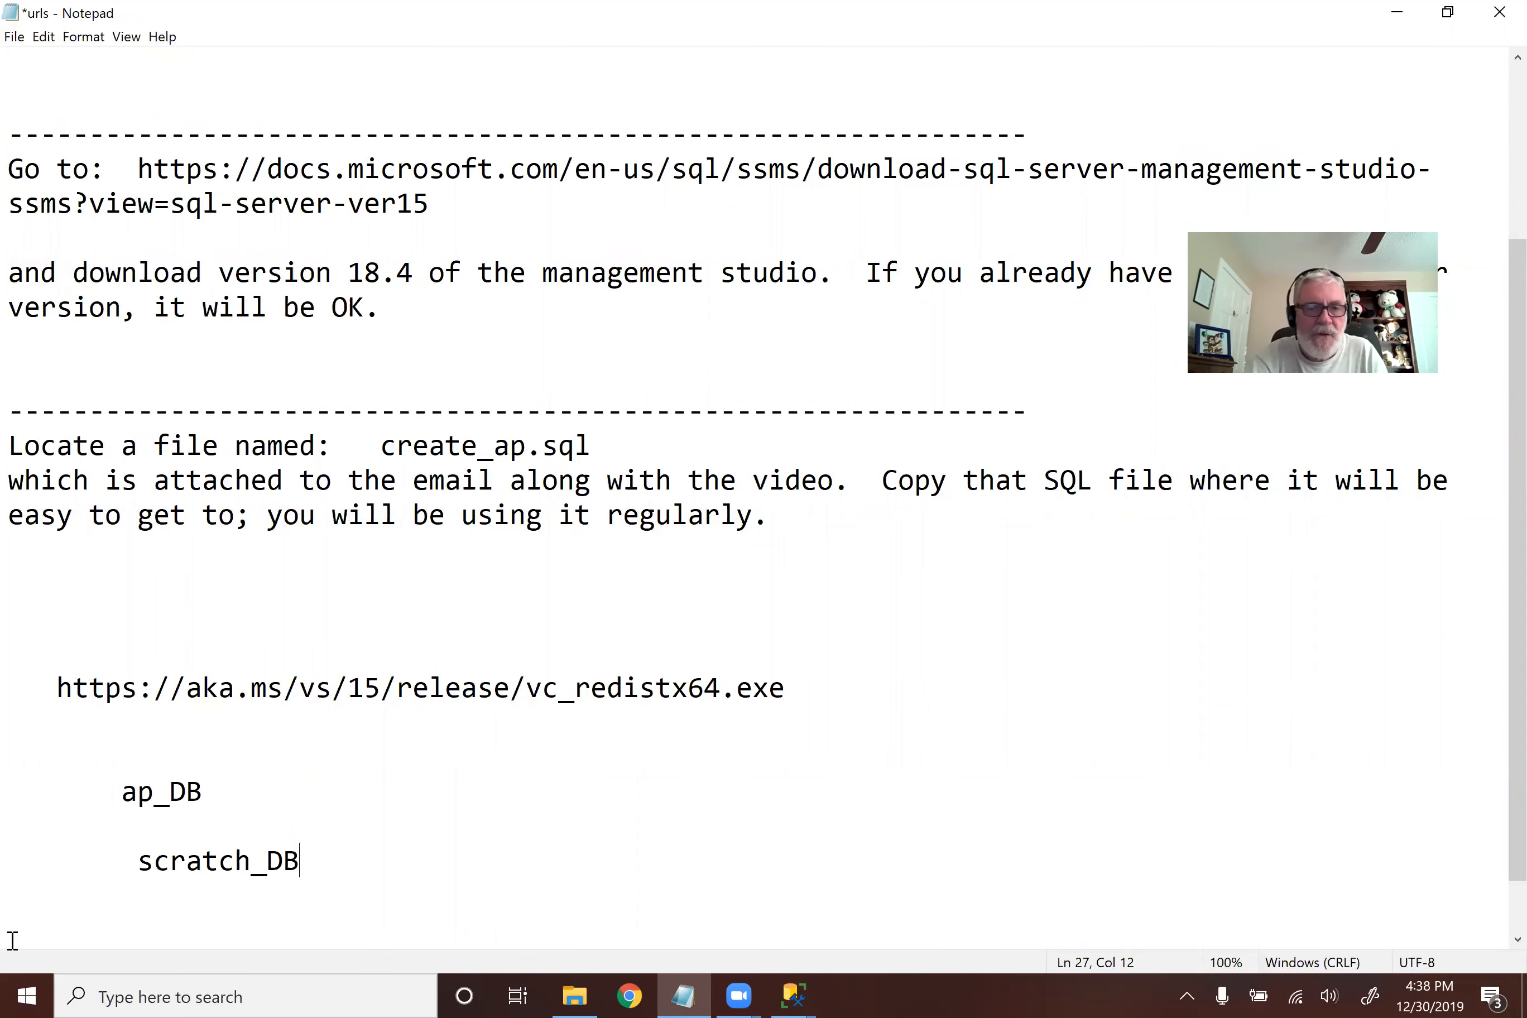
pyautogui.moveTo(112, 793); pyautogui.dragTo(12, 798)
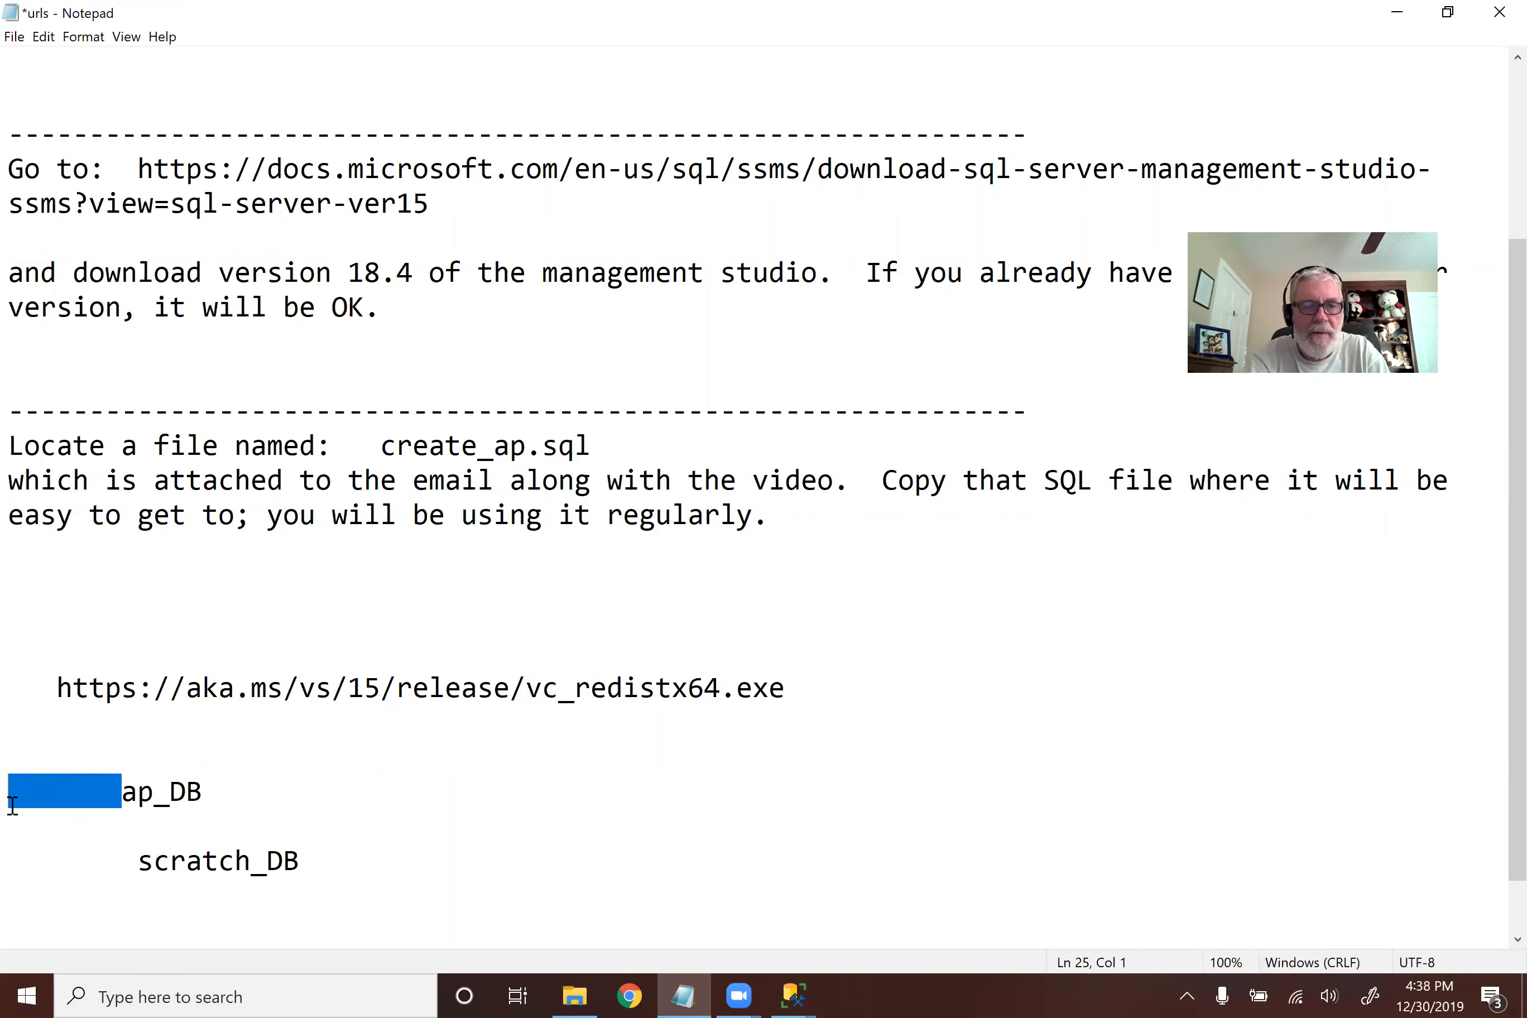
pyautogui.press('Tab')
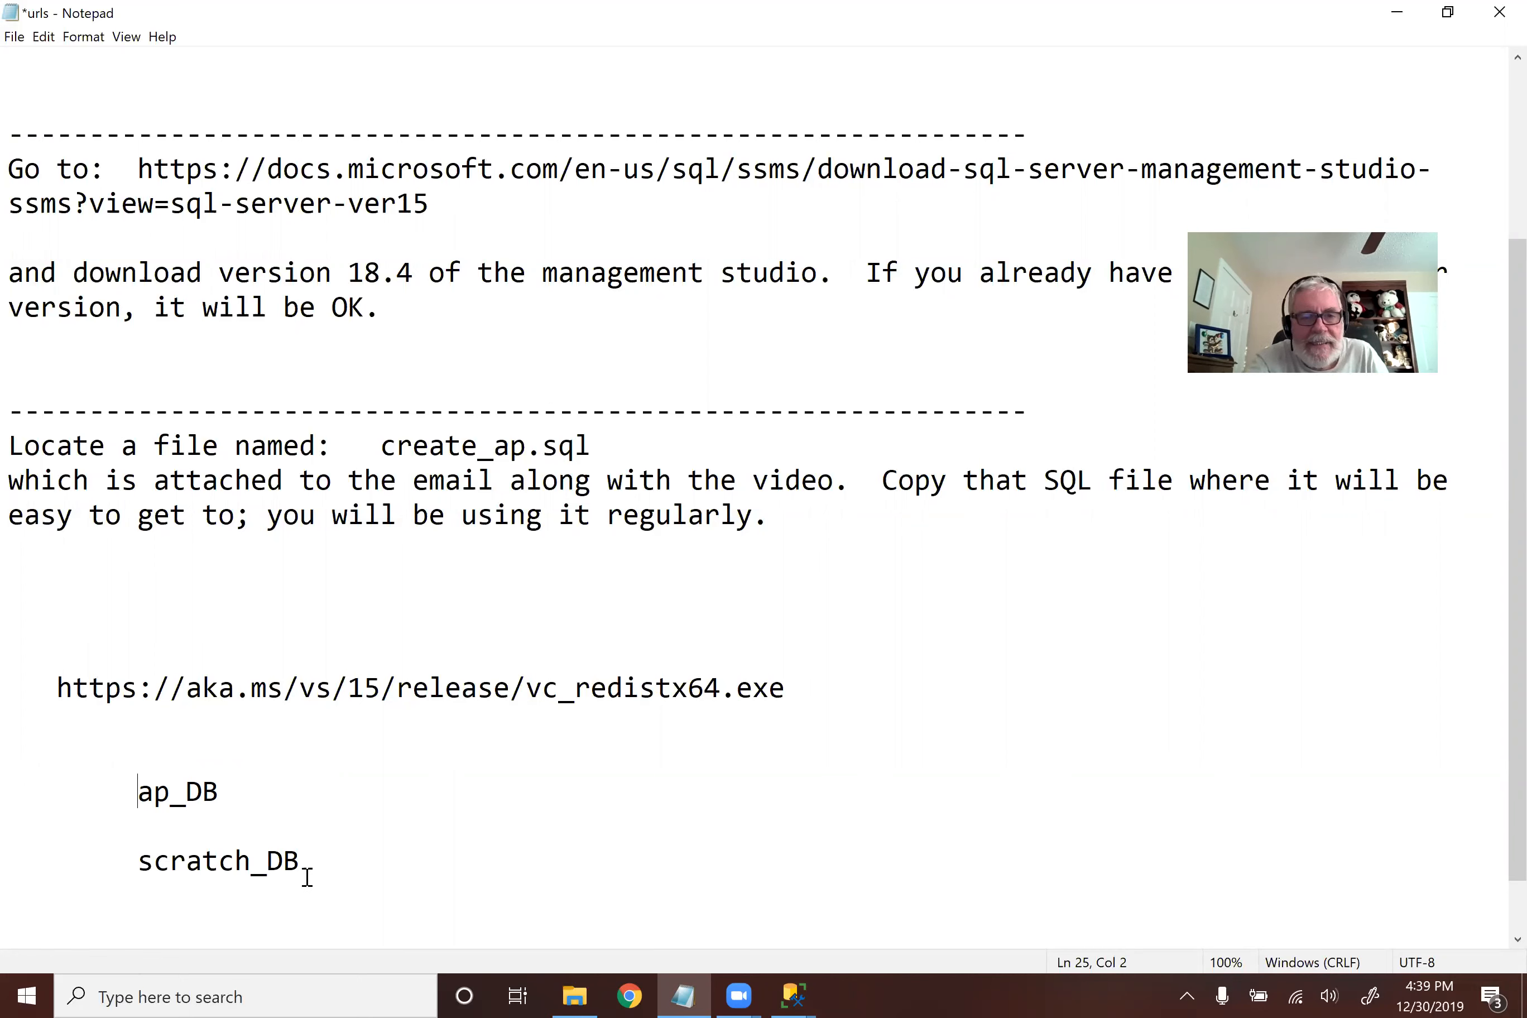
pyautogui.moveTo(258, 861); pyautogui.dragTo(141, 871)
pyautogui.click(326, 861)
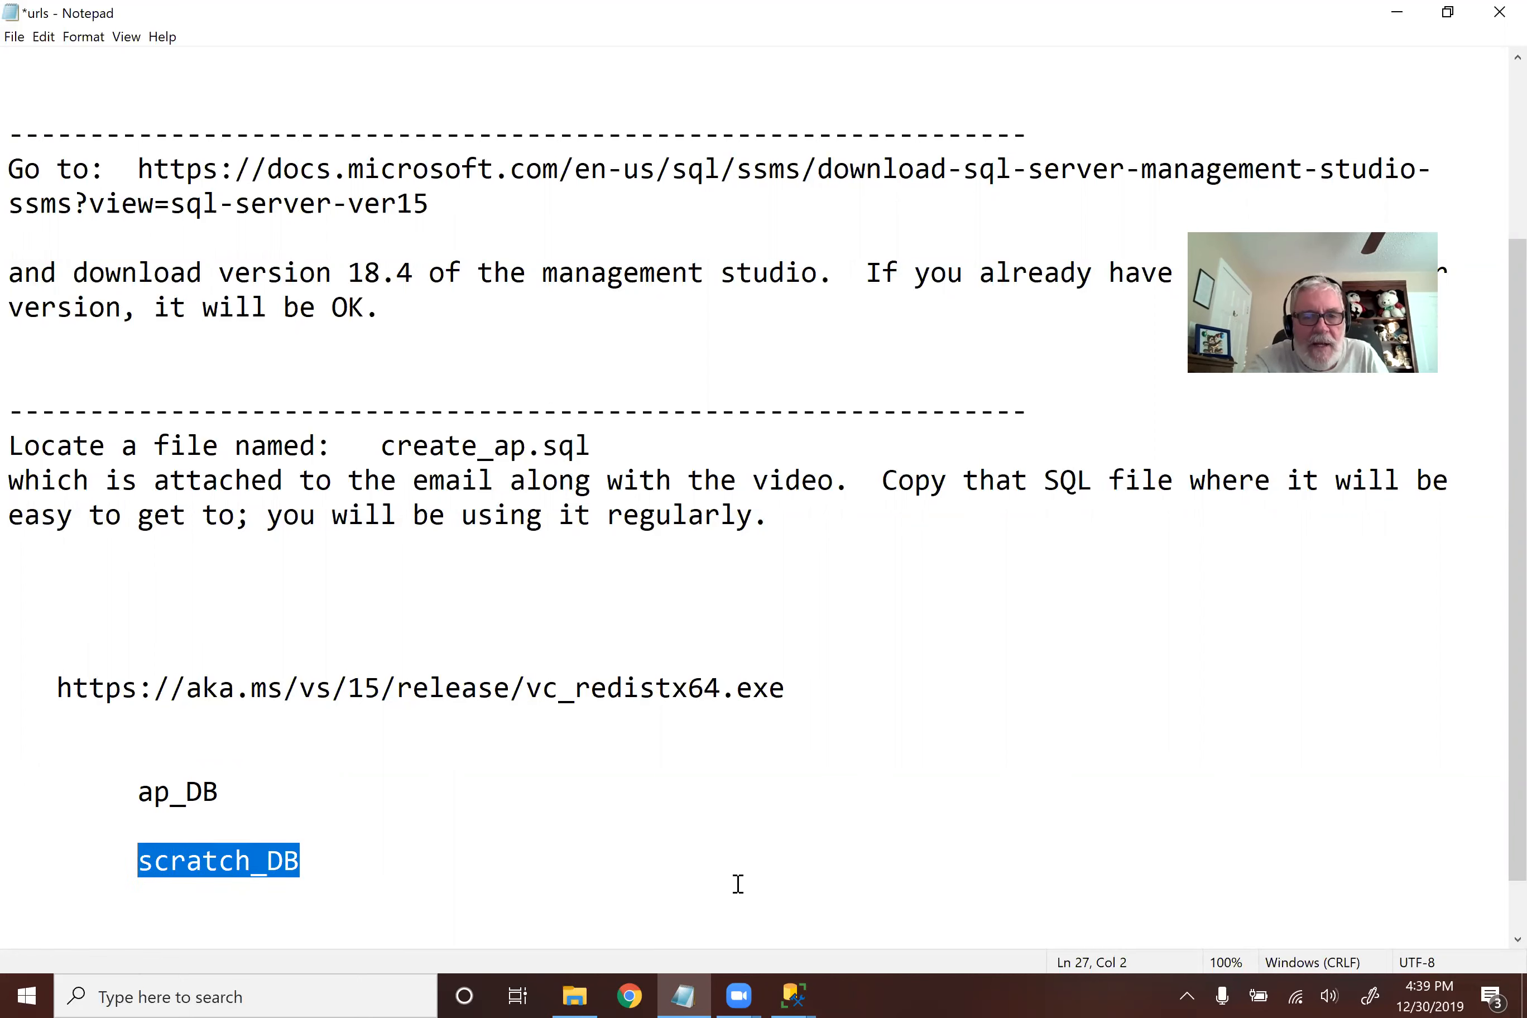
# Step: Replace the <default> owner of scratch_DB with your own login and create the database
pyautogui.moveTo(796, 992)
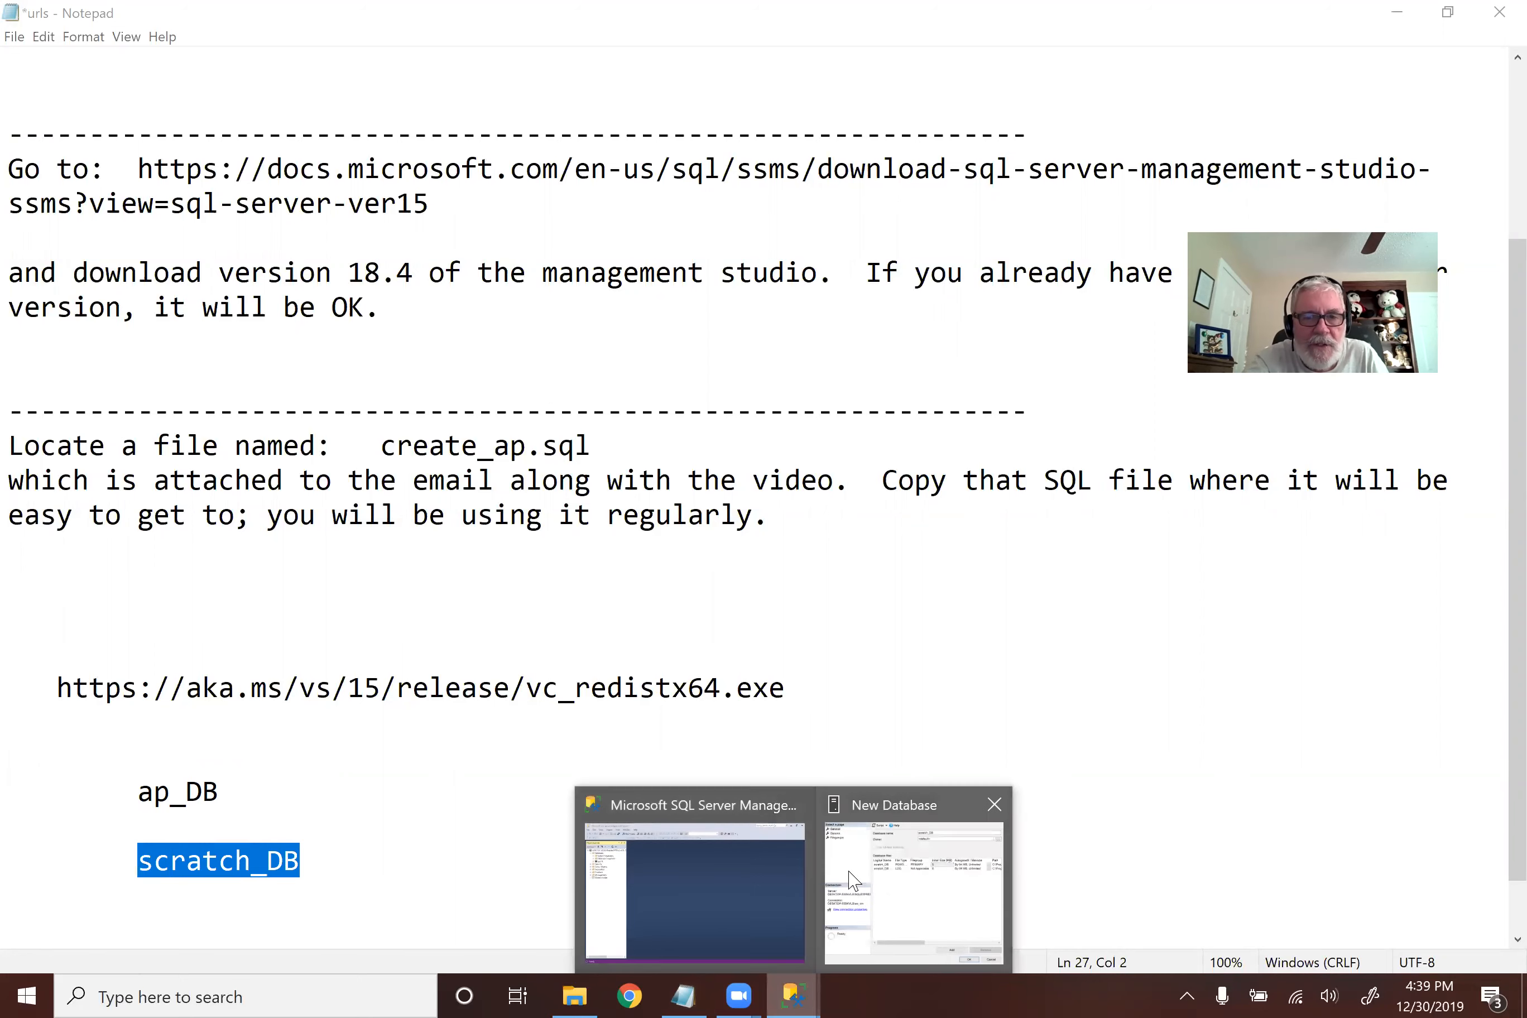
pyautogui.click(879, 869)
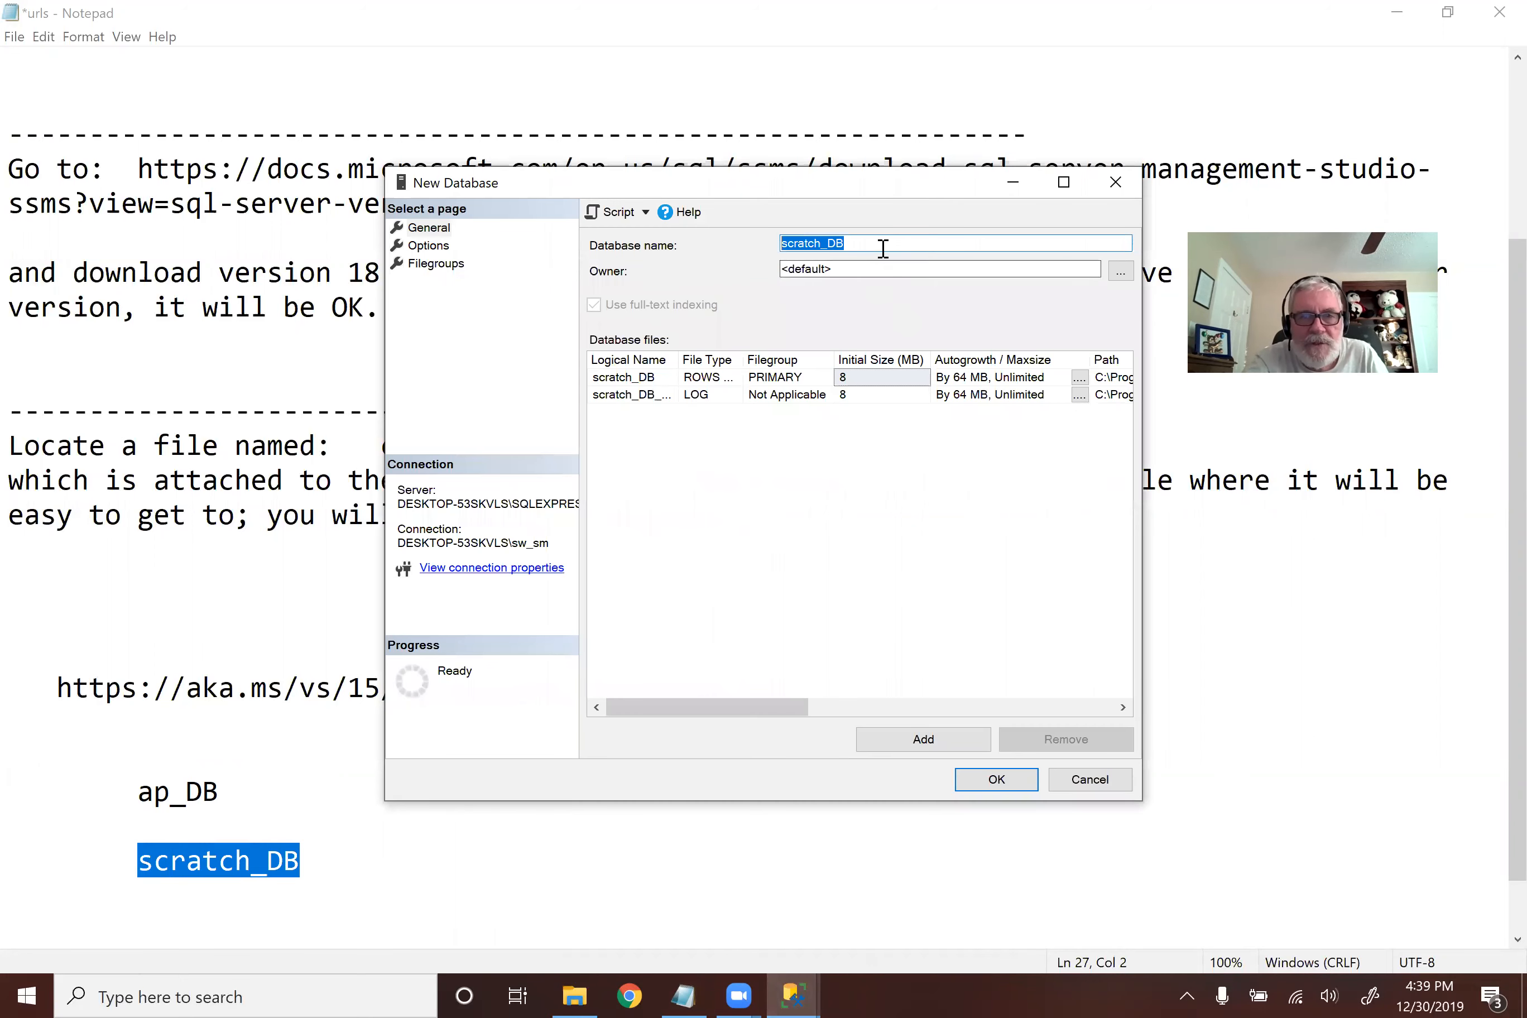
pyautogui.click(874, 269)
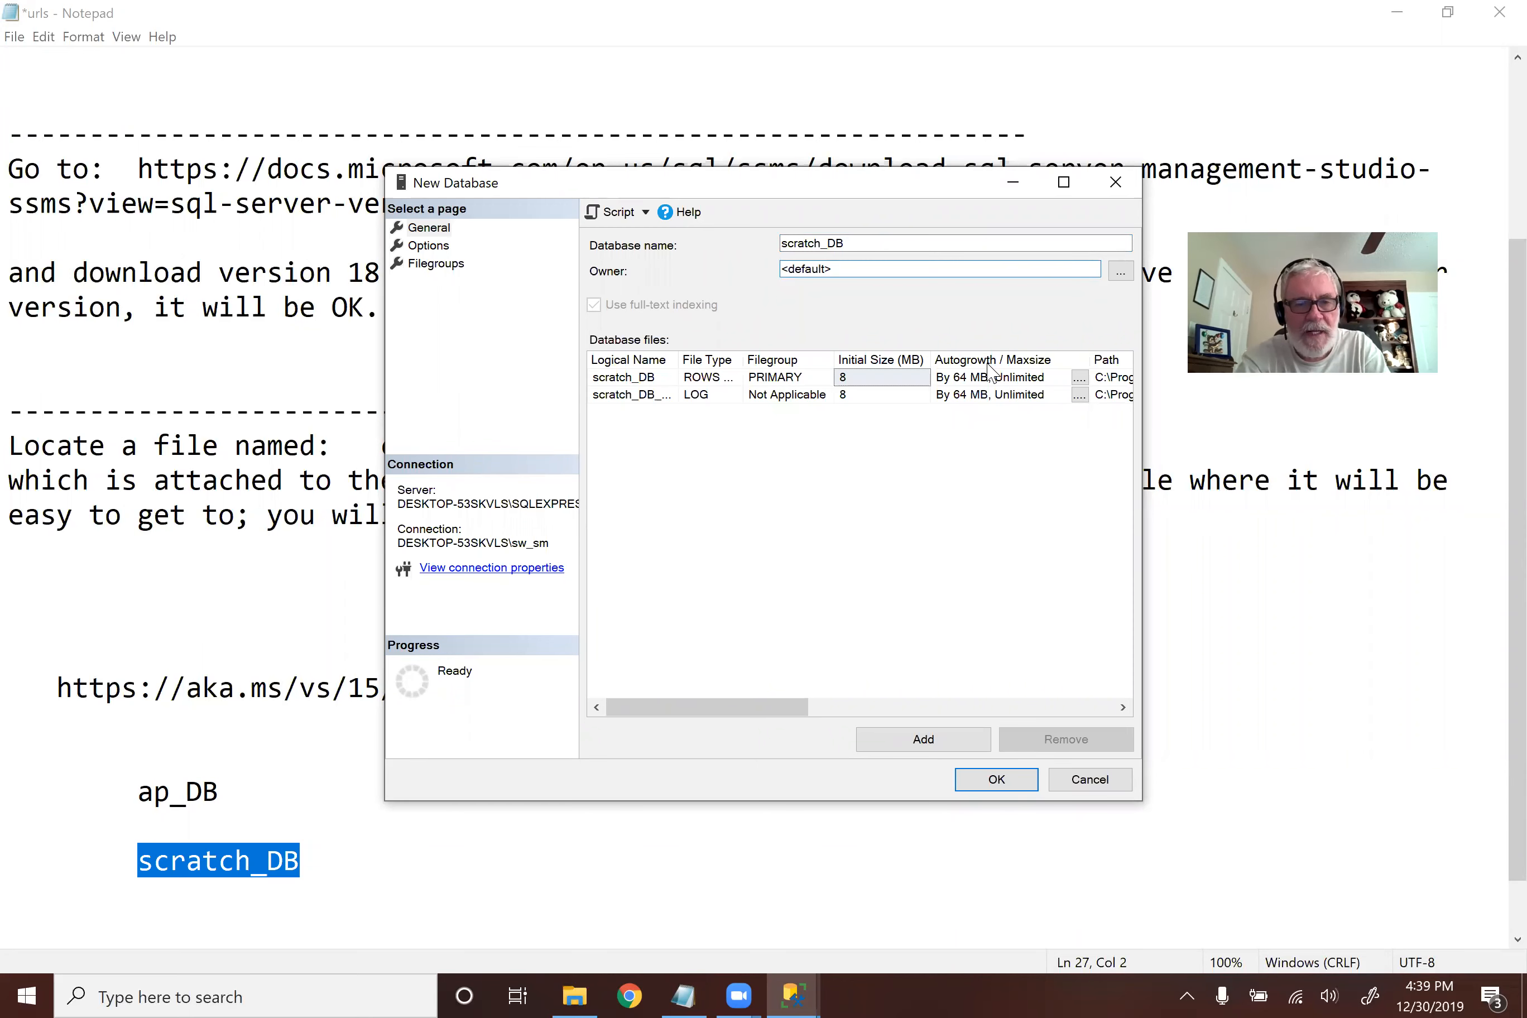
pyautogui.write('s')
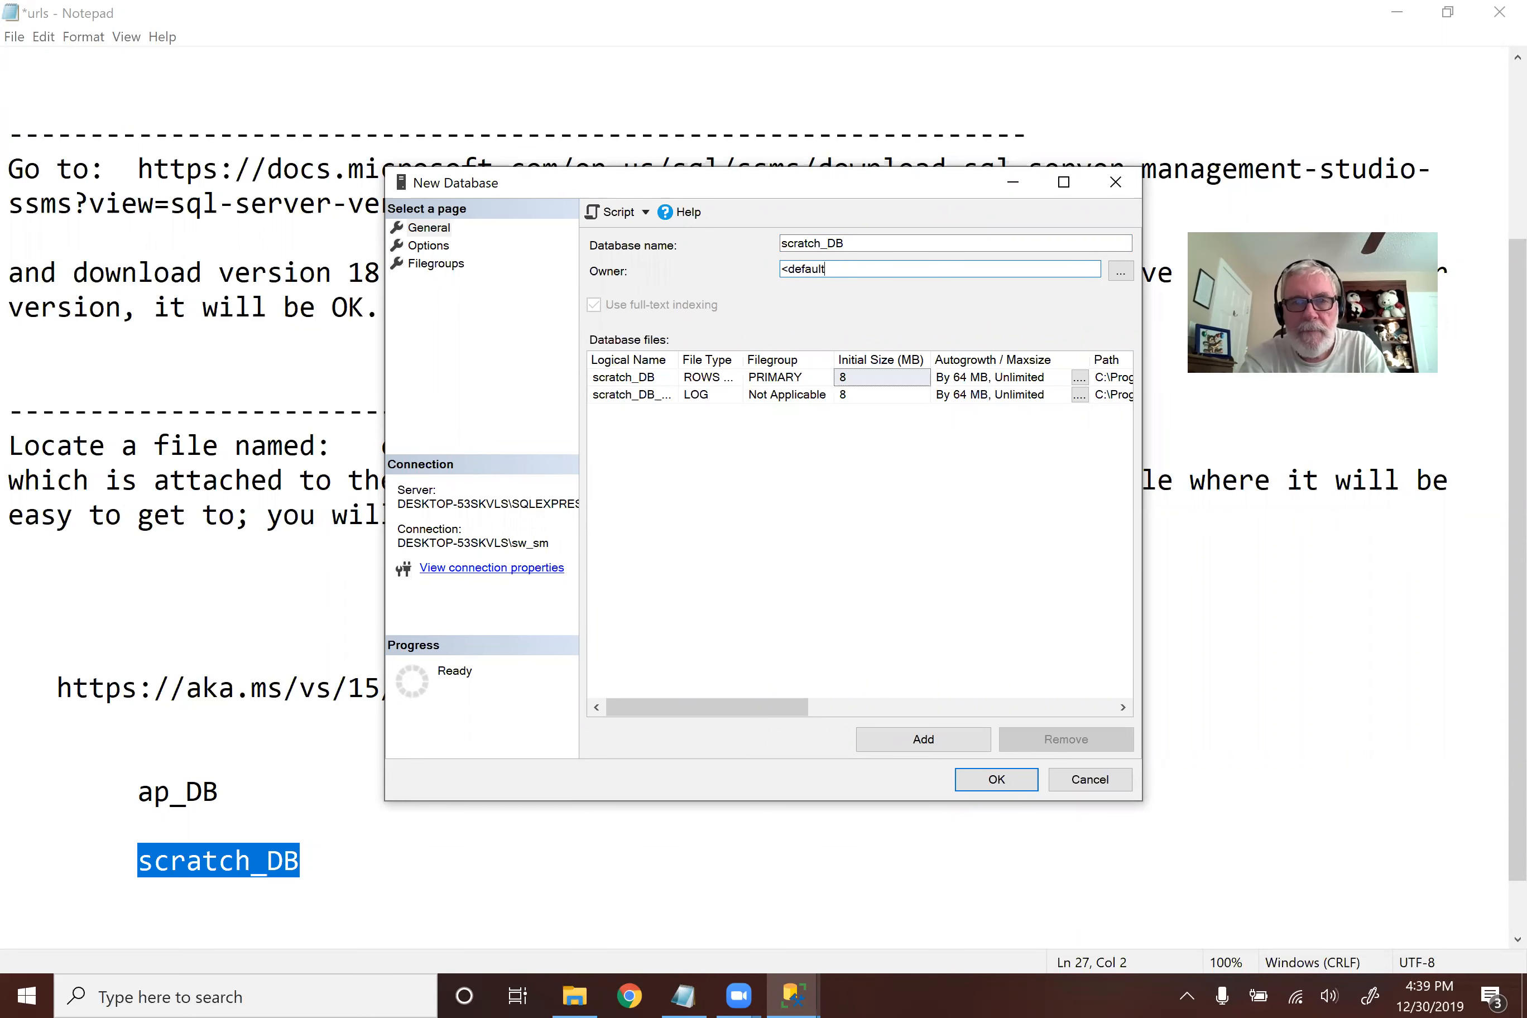
pyautogui.press('BackSpace')
pyautogui.press('BackSpace')
pyautogui.press('BackSpace')
pyautogui.press('BackSpace')
pyautogui.press('BackSpace')
pyautogui.press('BackSpace')
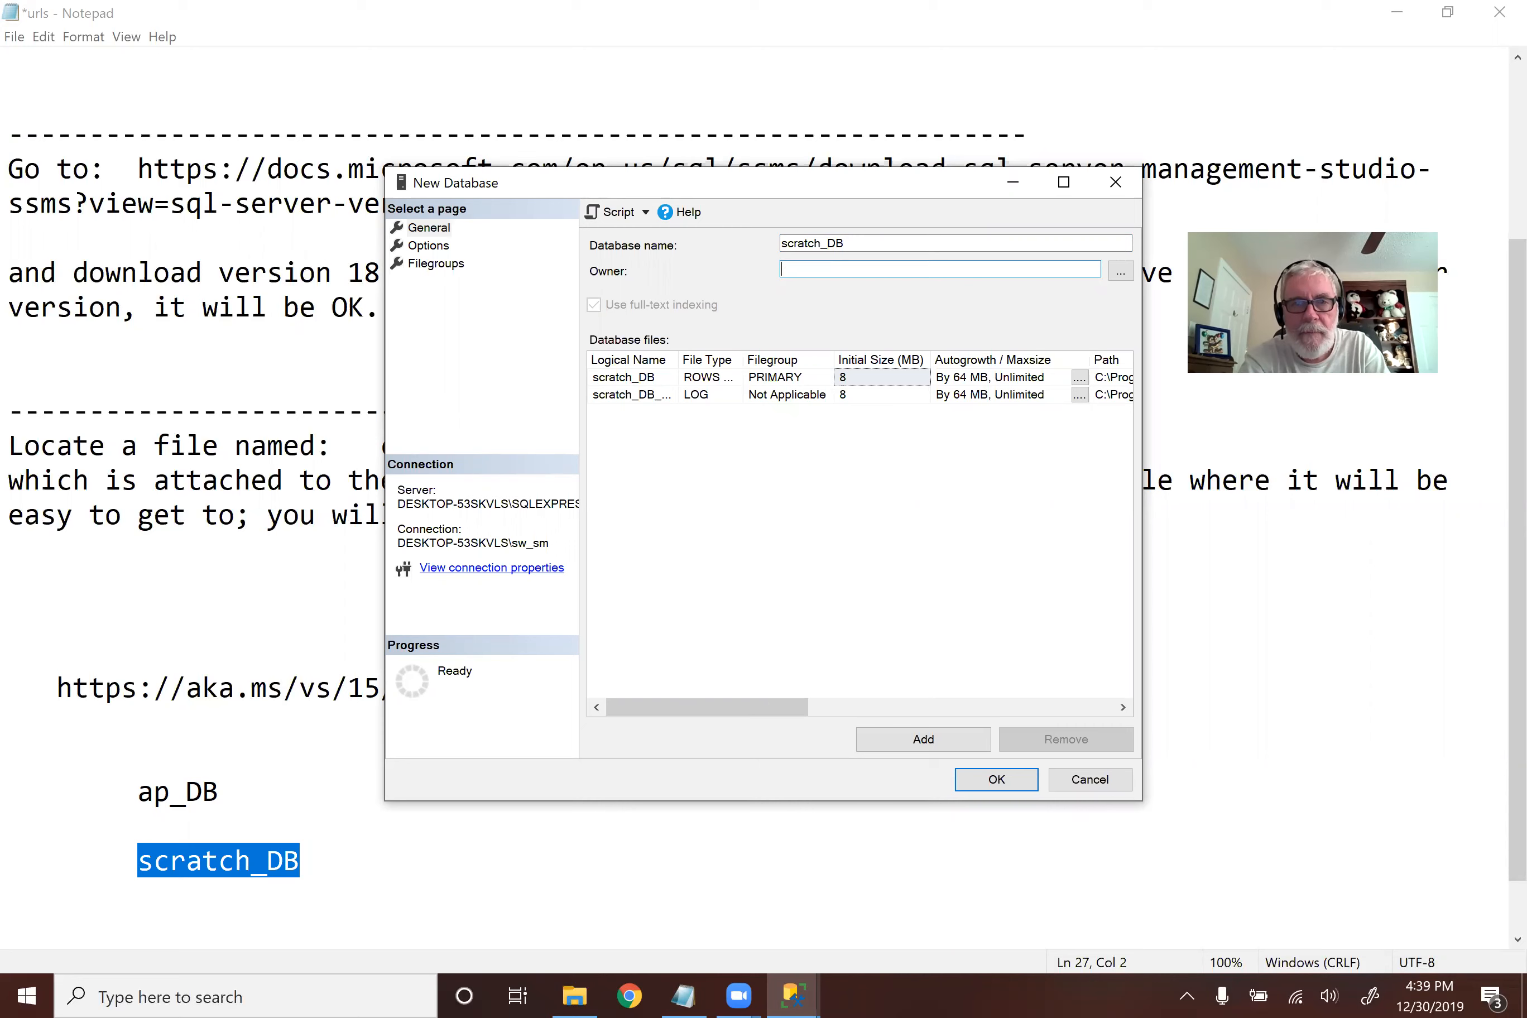
pyautogui.write('swsmith')
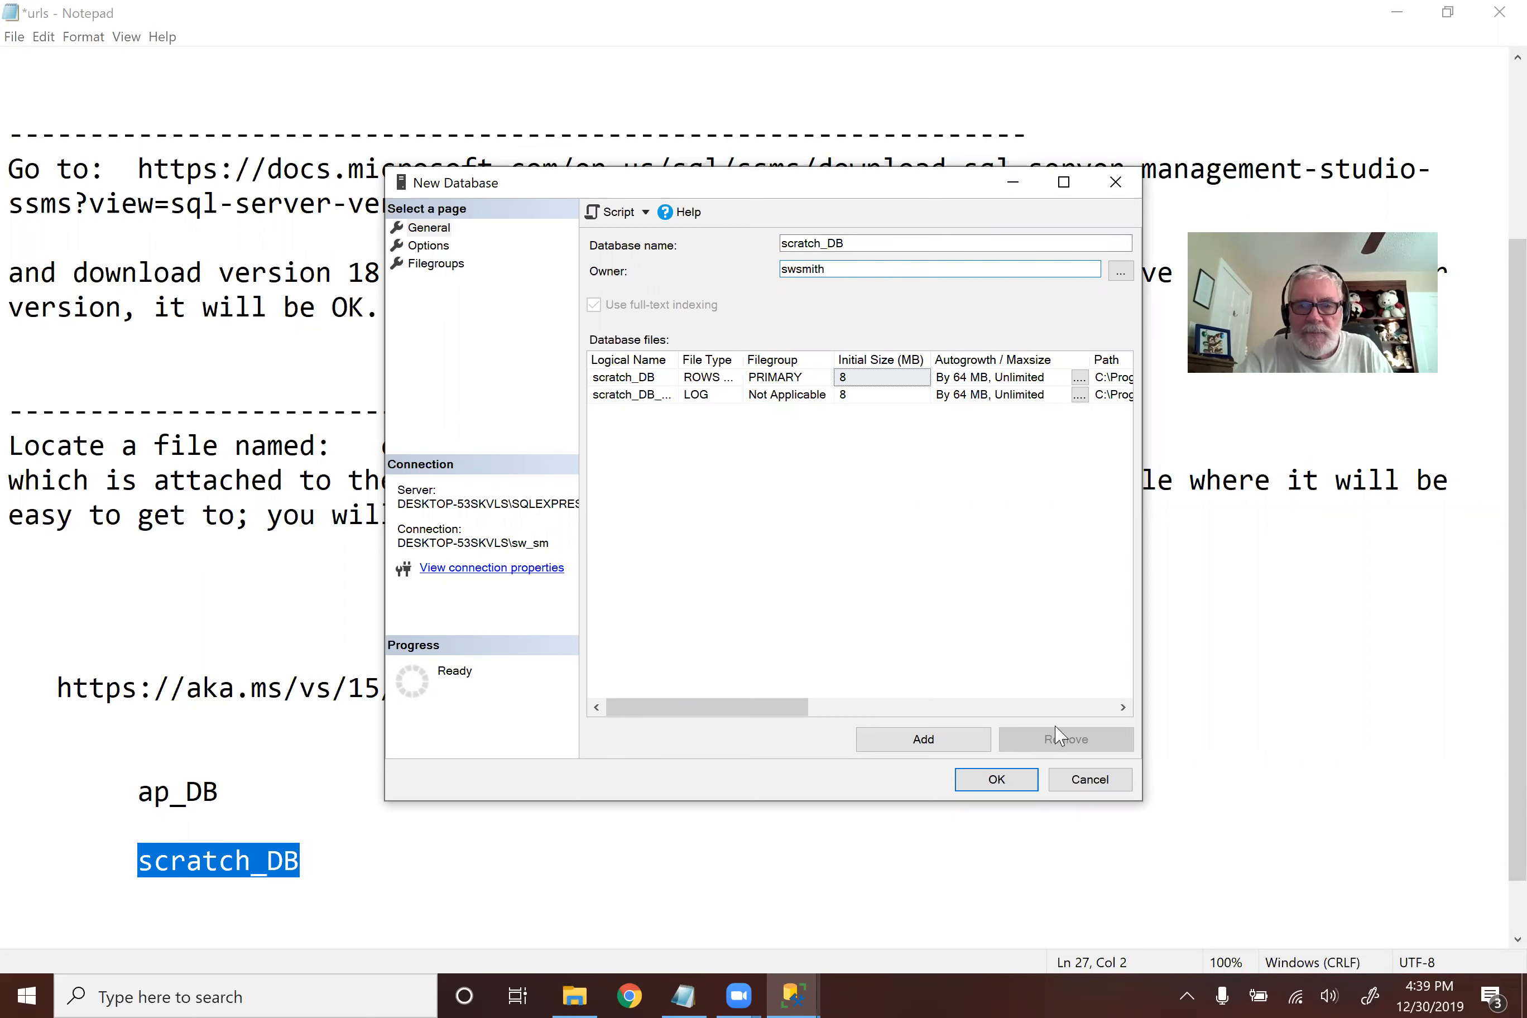
pyautogui.click(1017, 782)
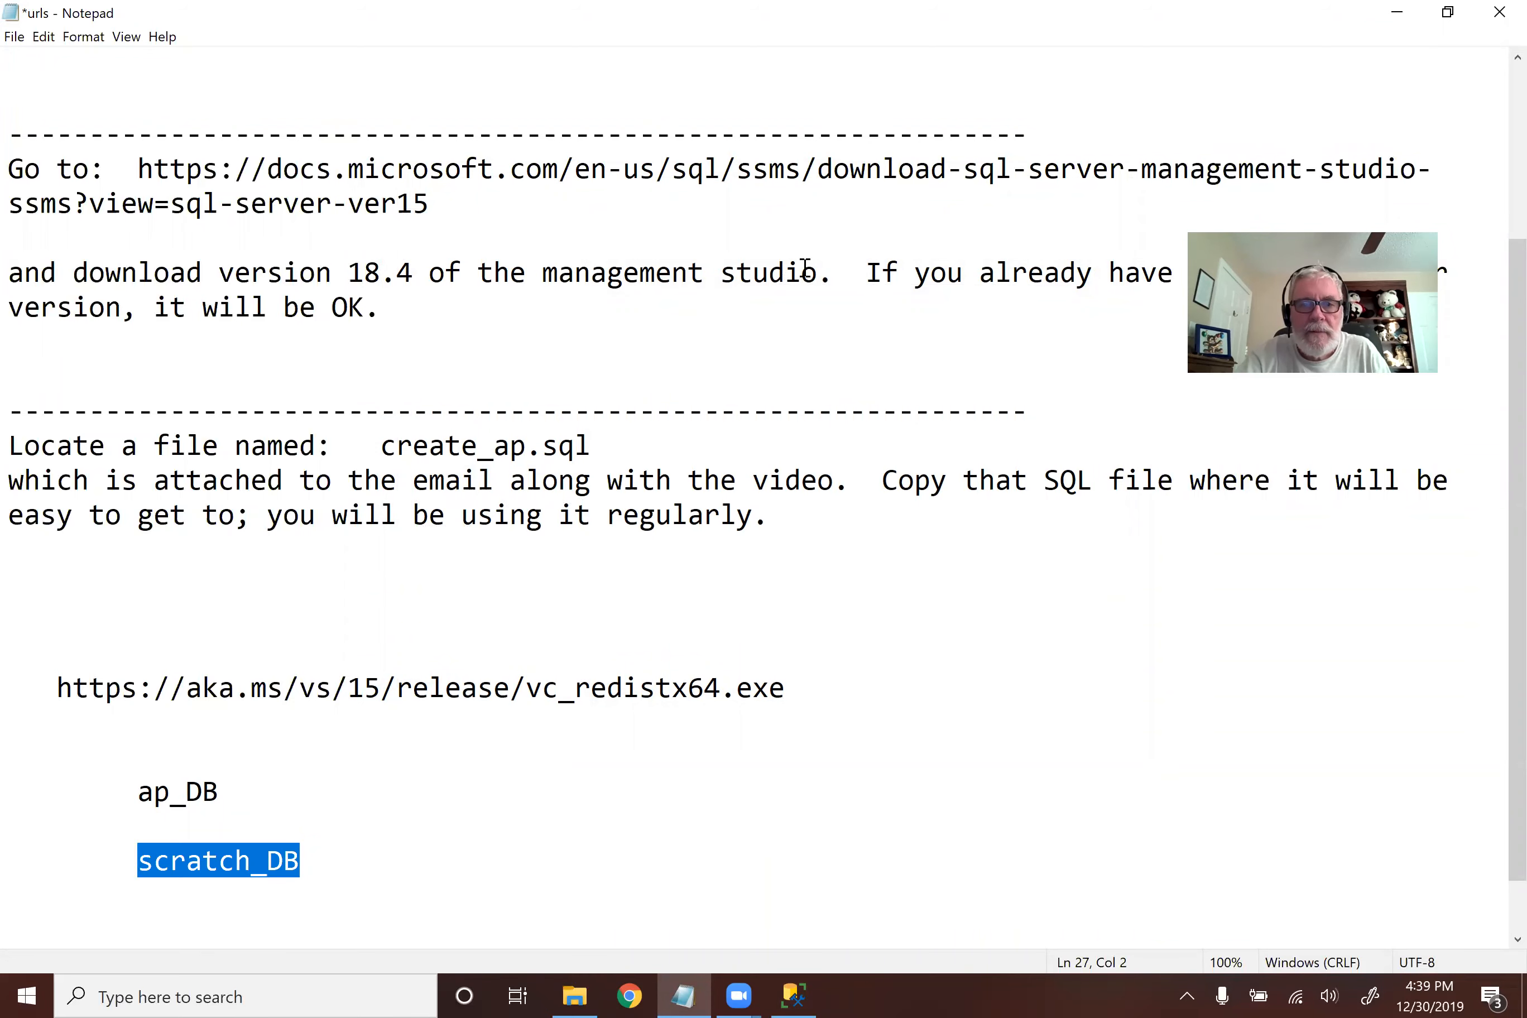
pyautogui.click(786, 981)
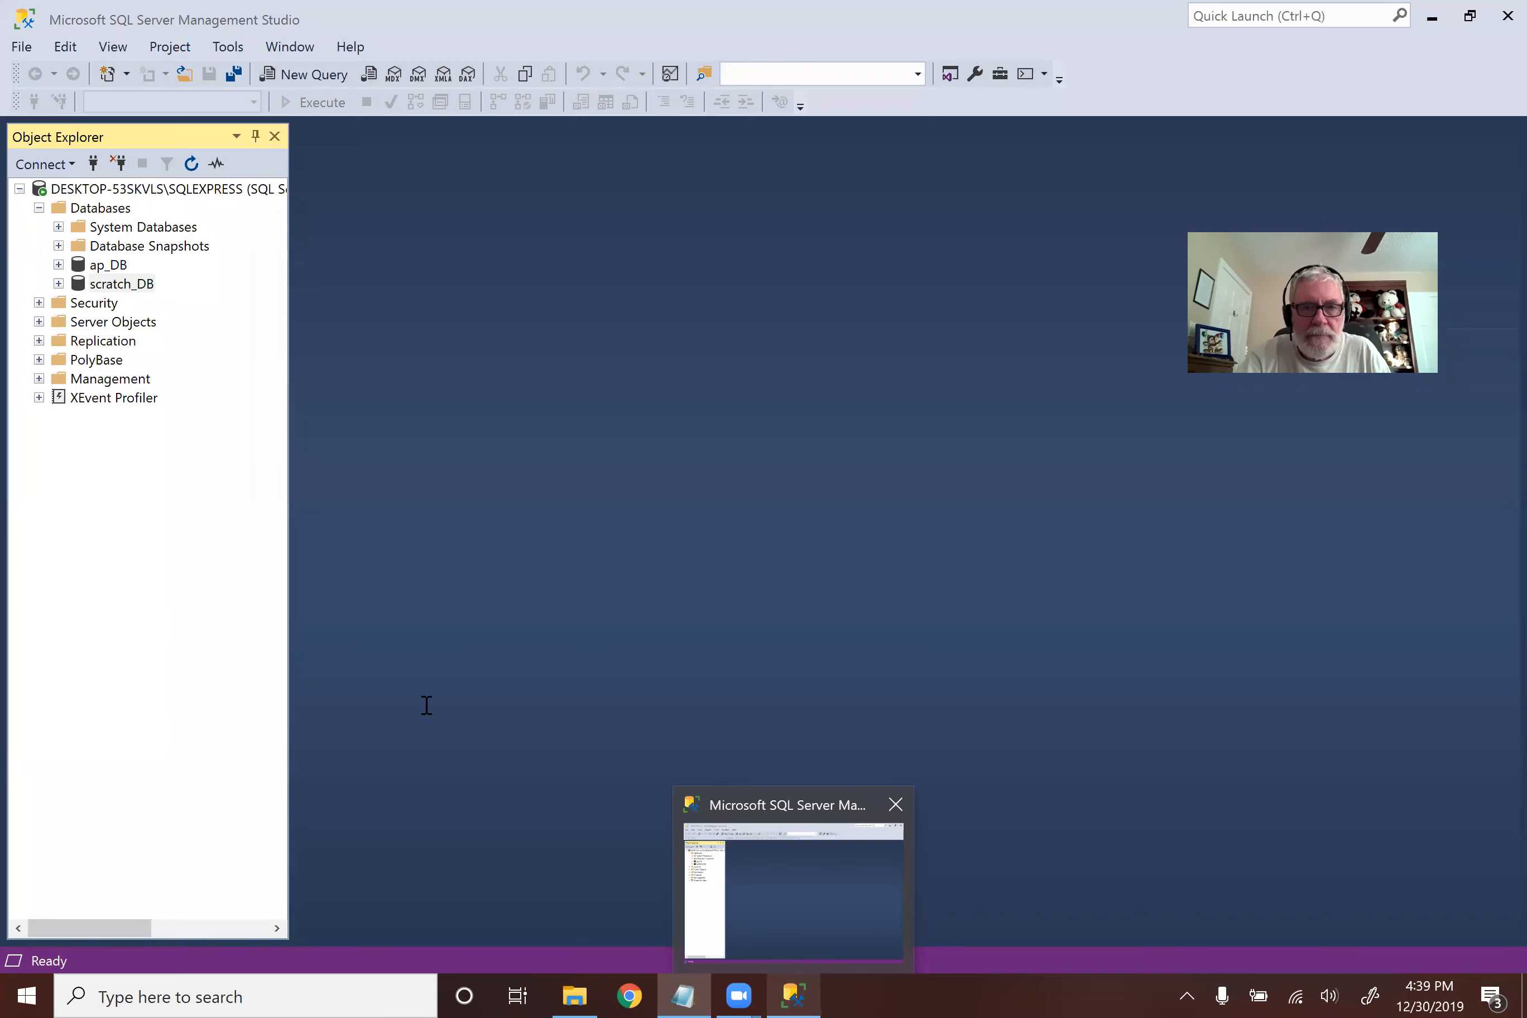
pyautogui.click(785, 992)
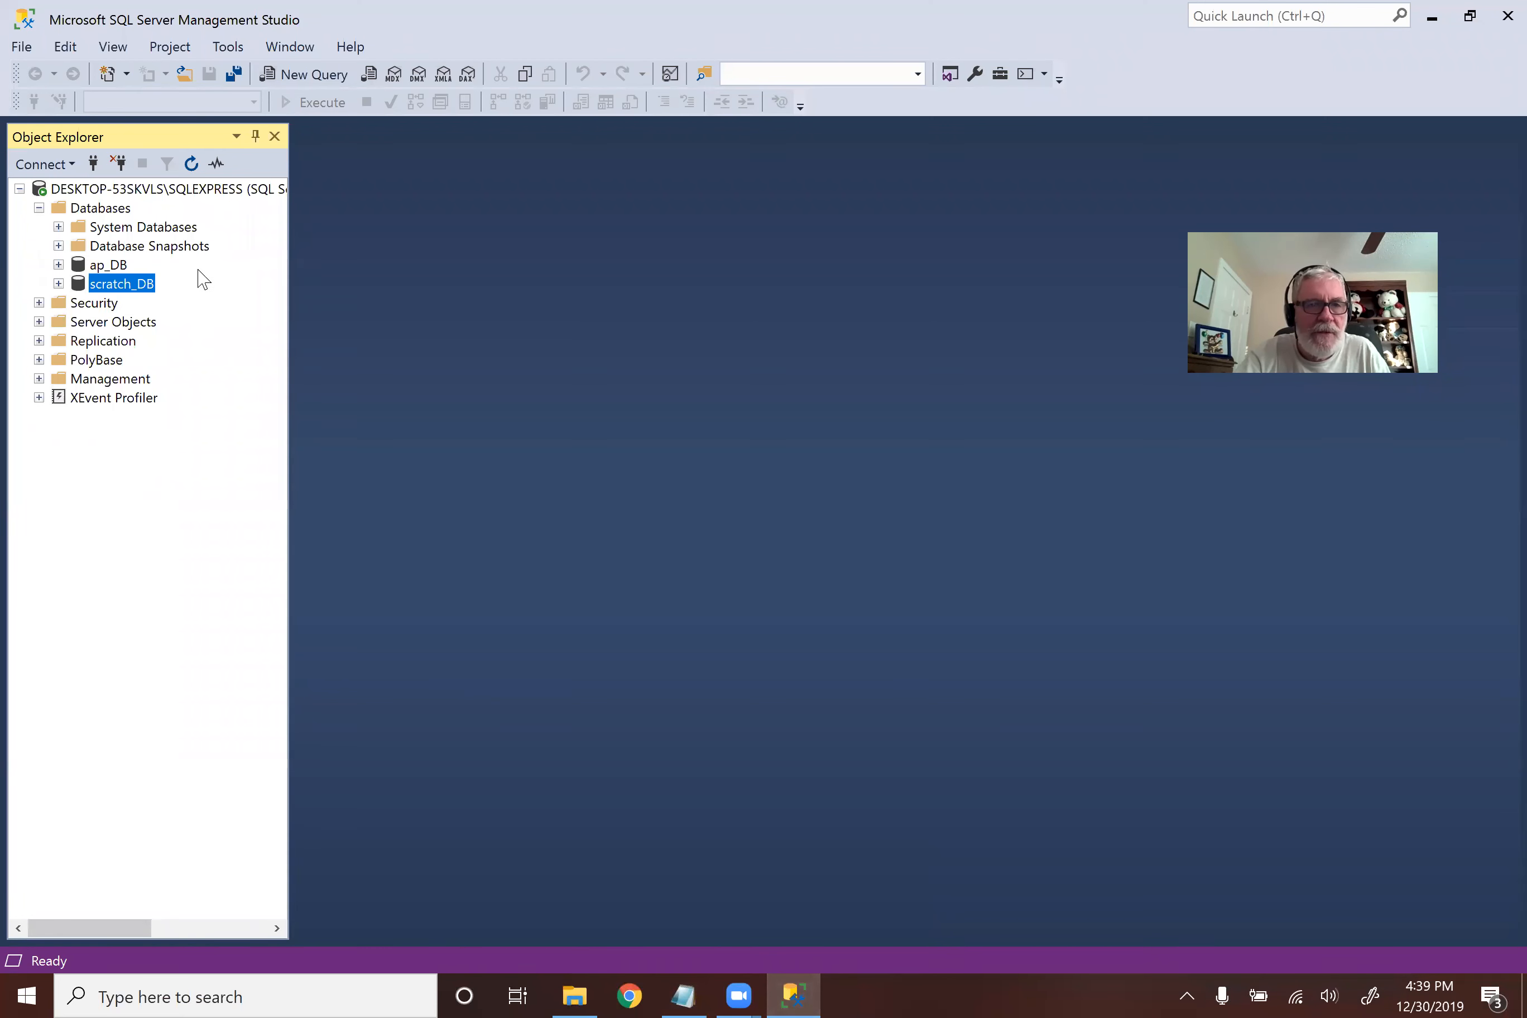
pyautogui.click(125, 267)
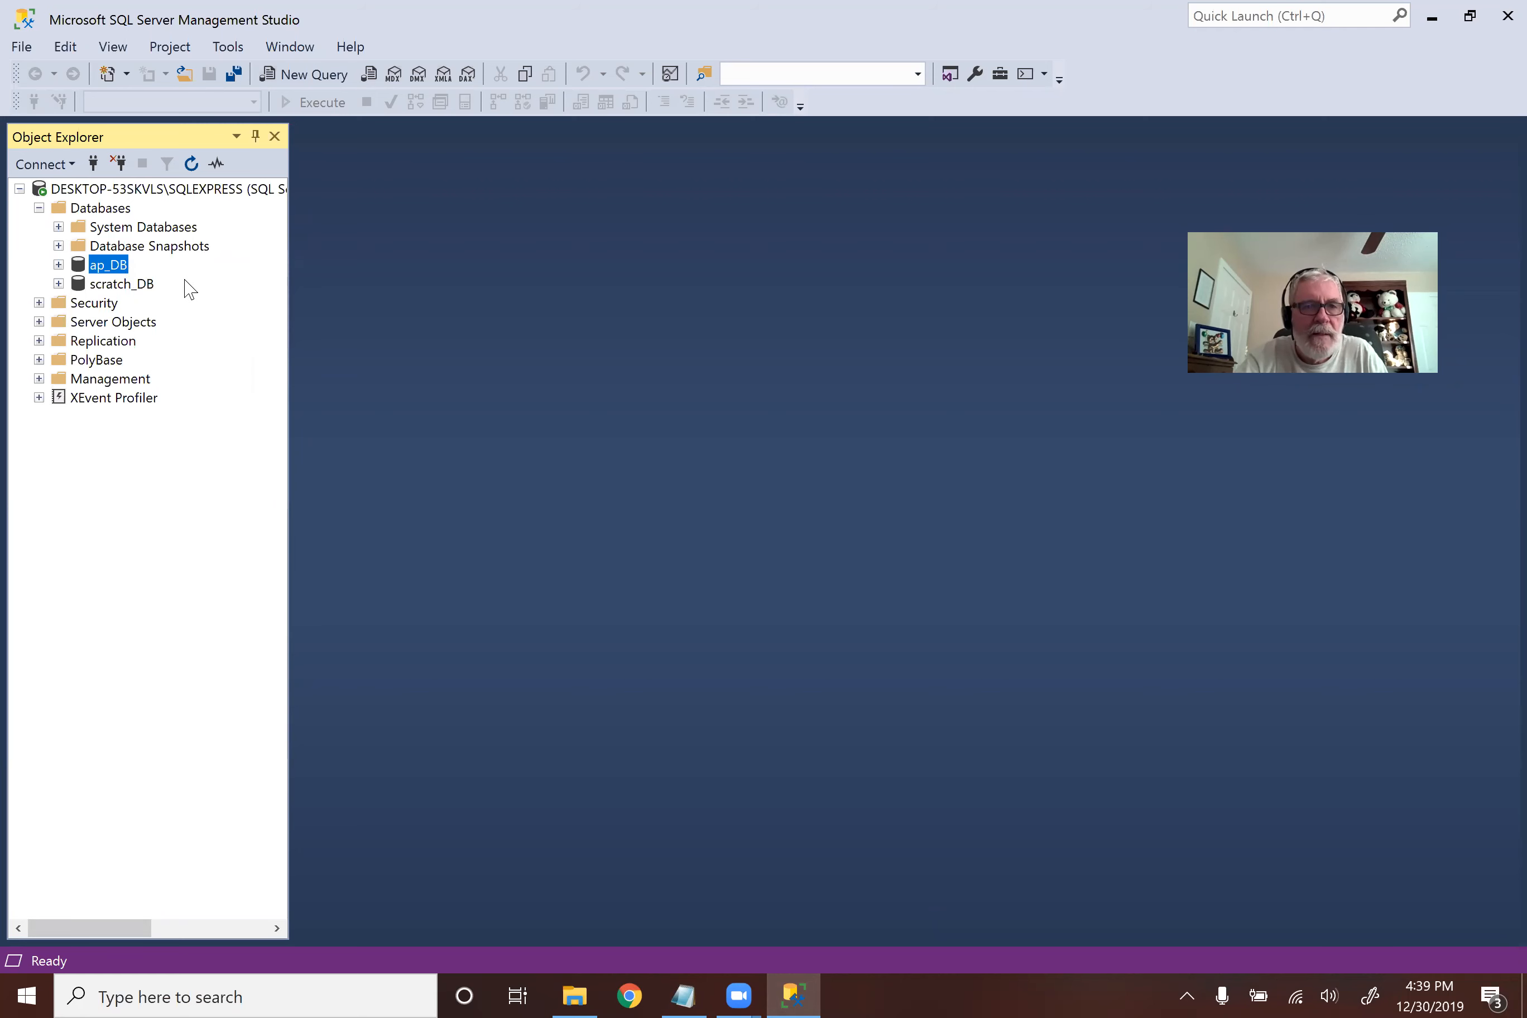
pyautogui.click(141, 286)
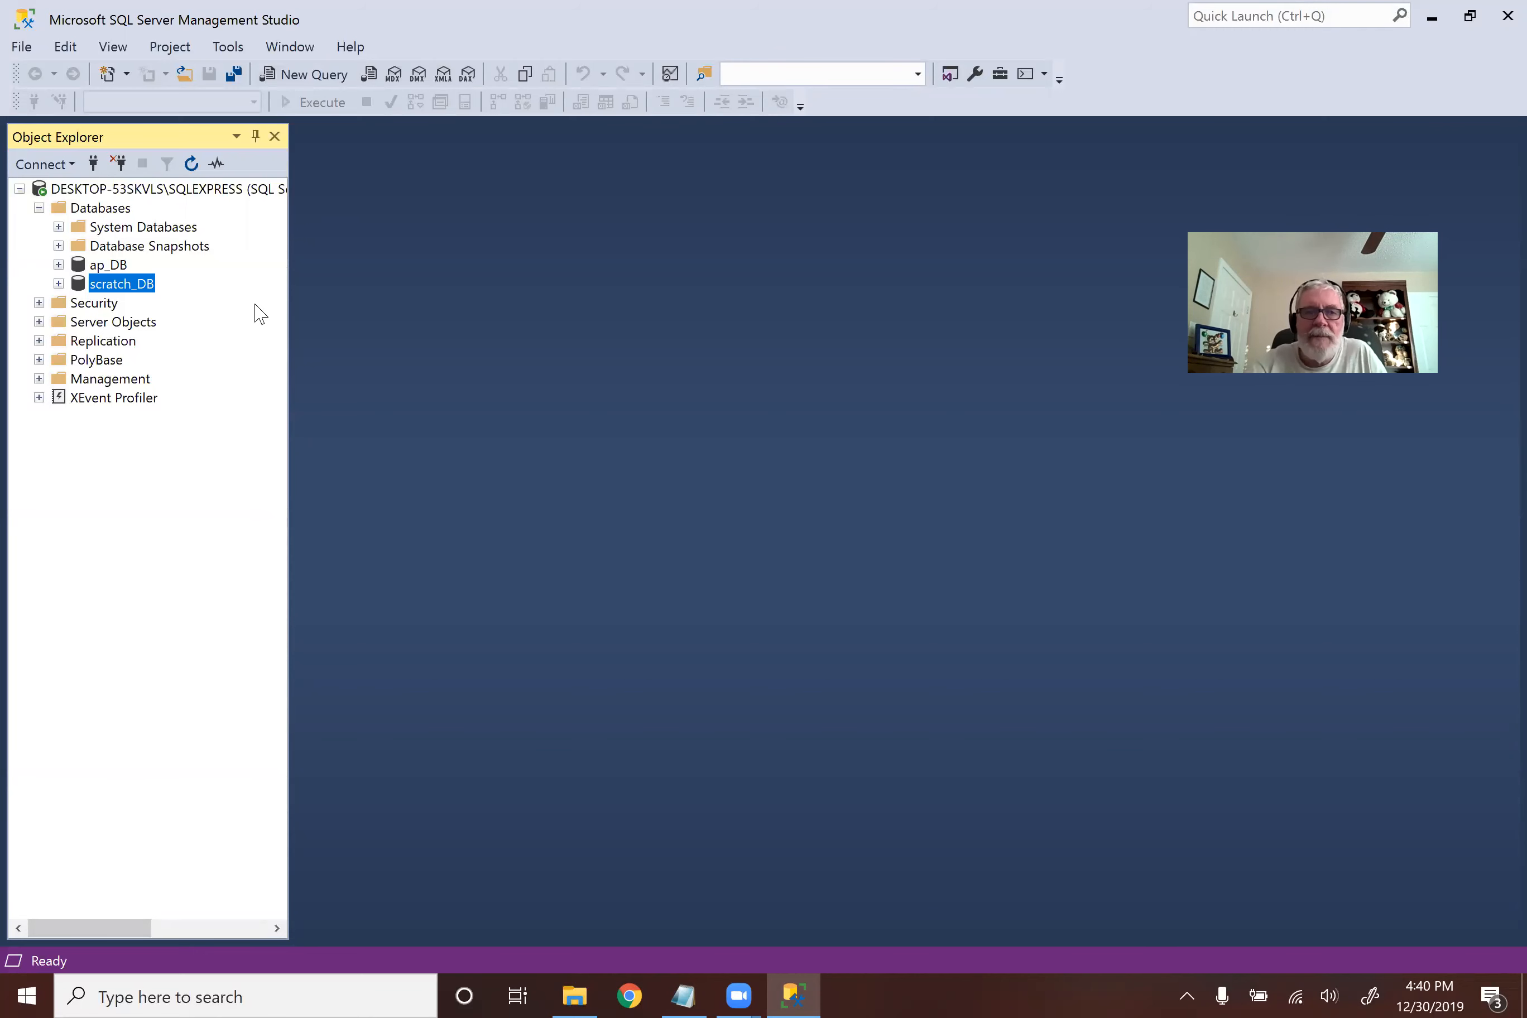
pyautogui.click(123, 267)
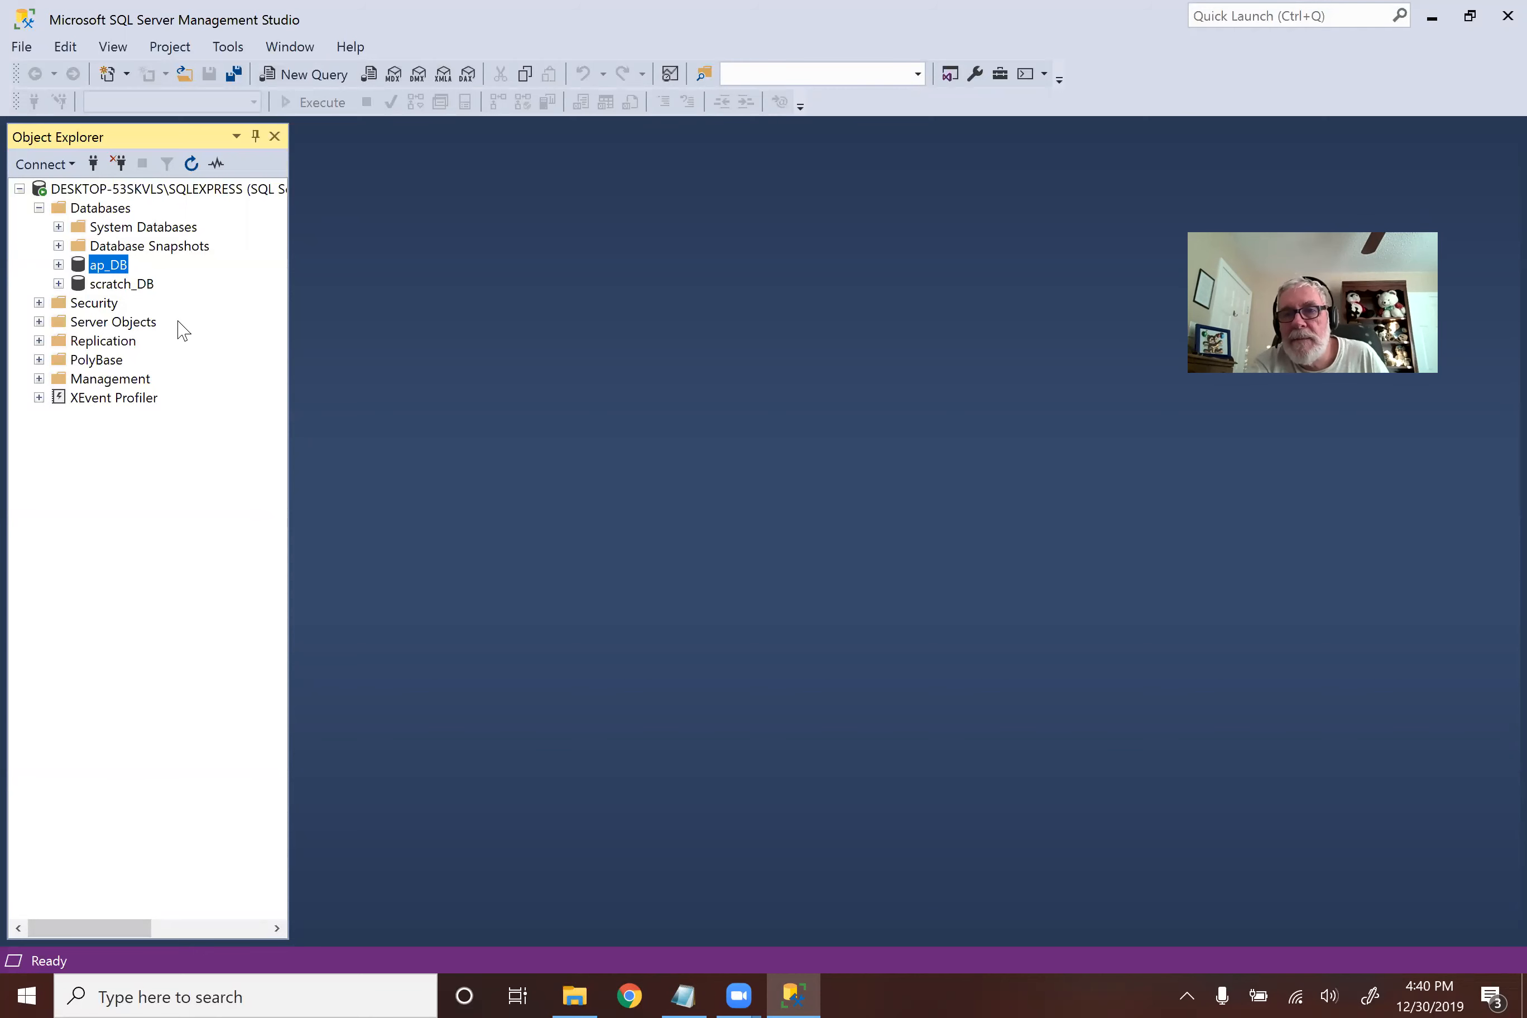
pyautogui.click(118, 284)
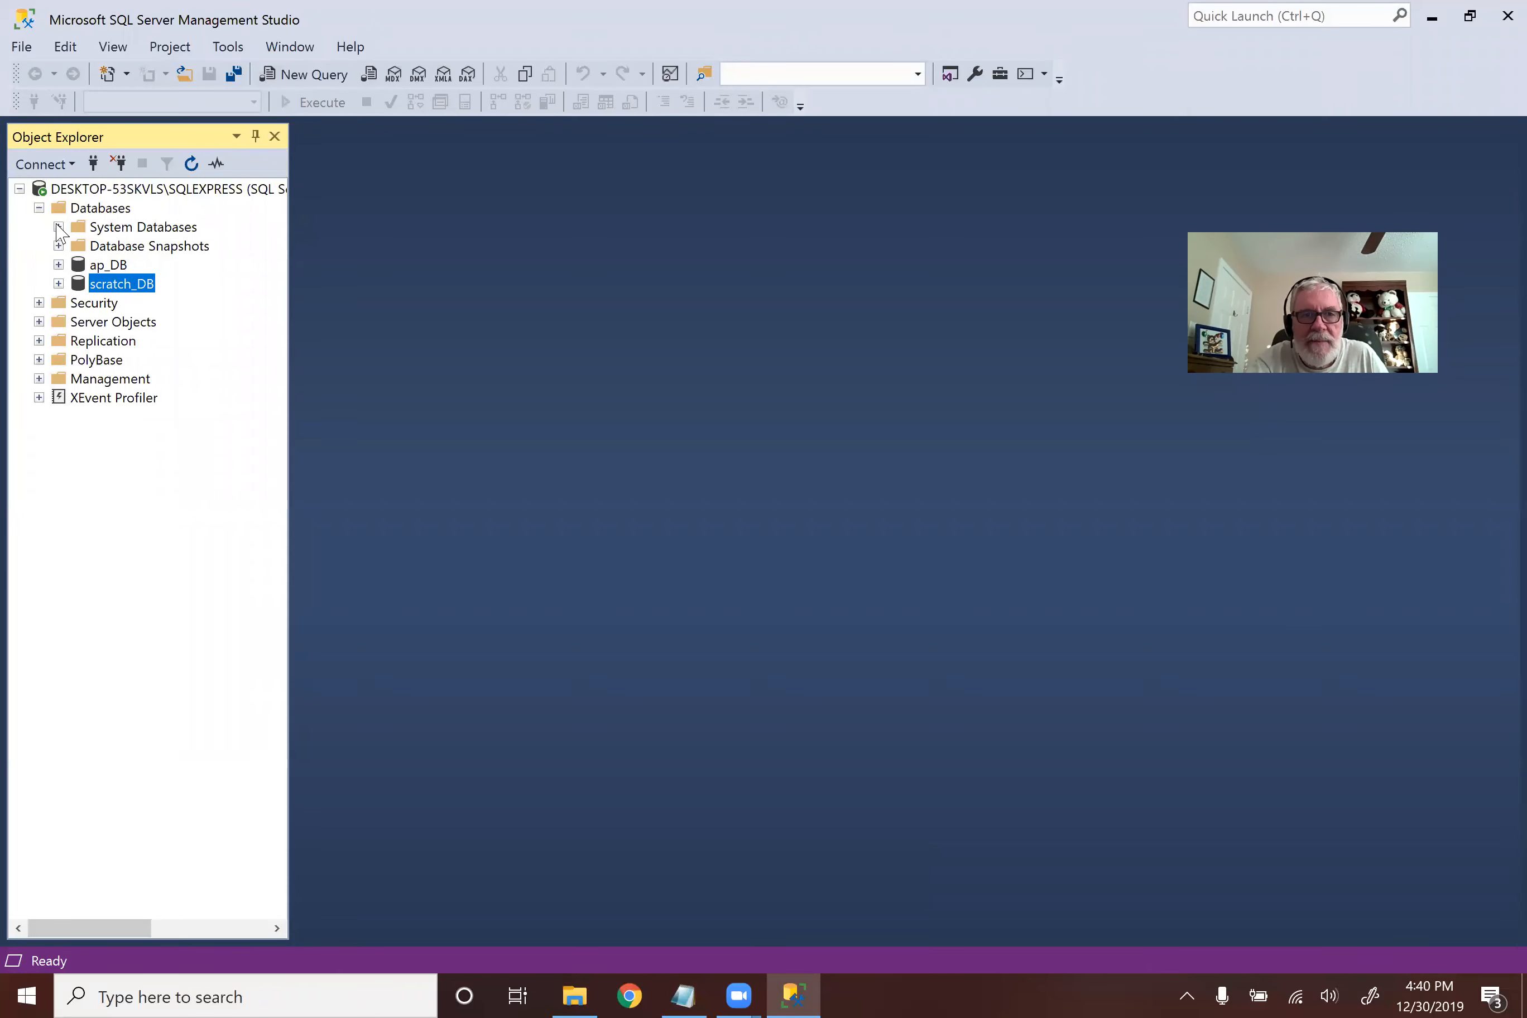
pyautogui.click(39, 207)
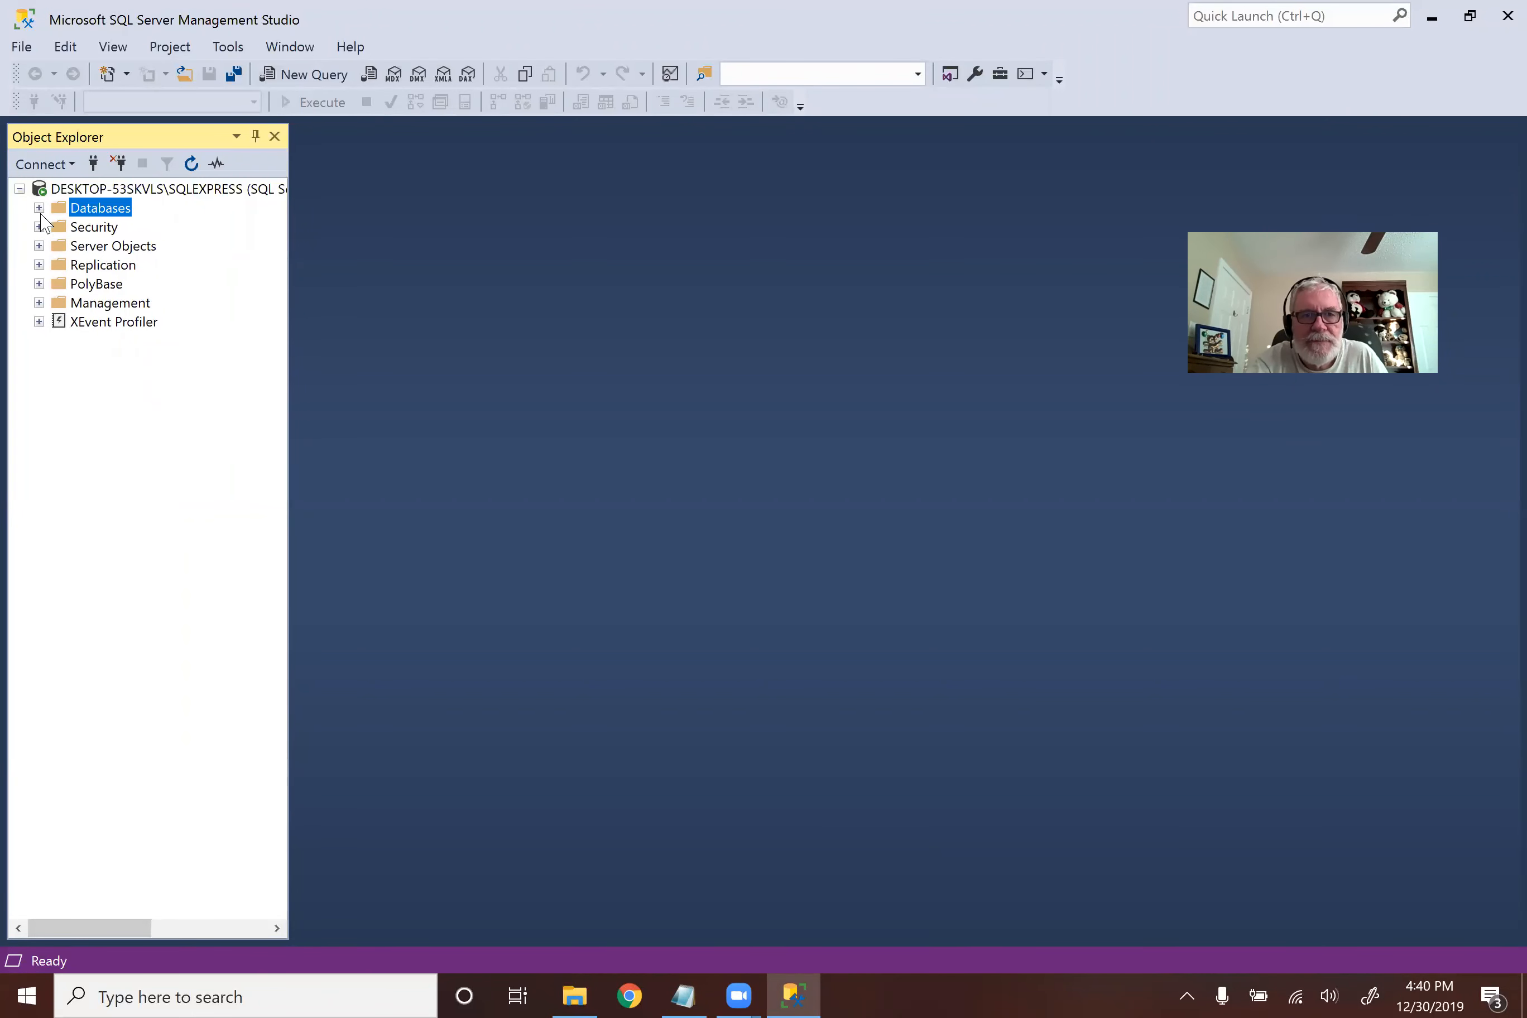
pyautogui.click(39, 226)
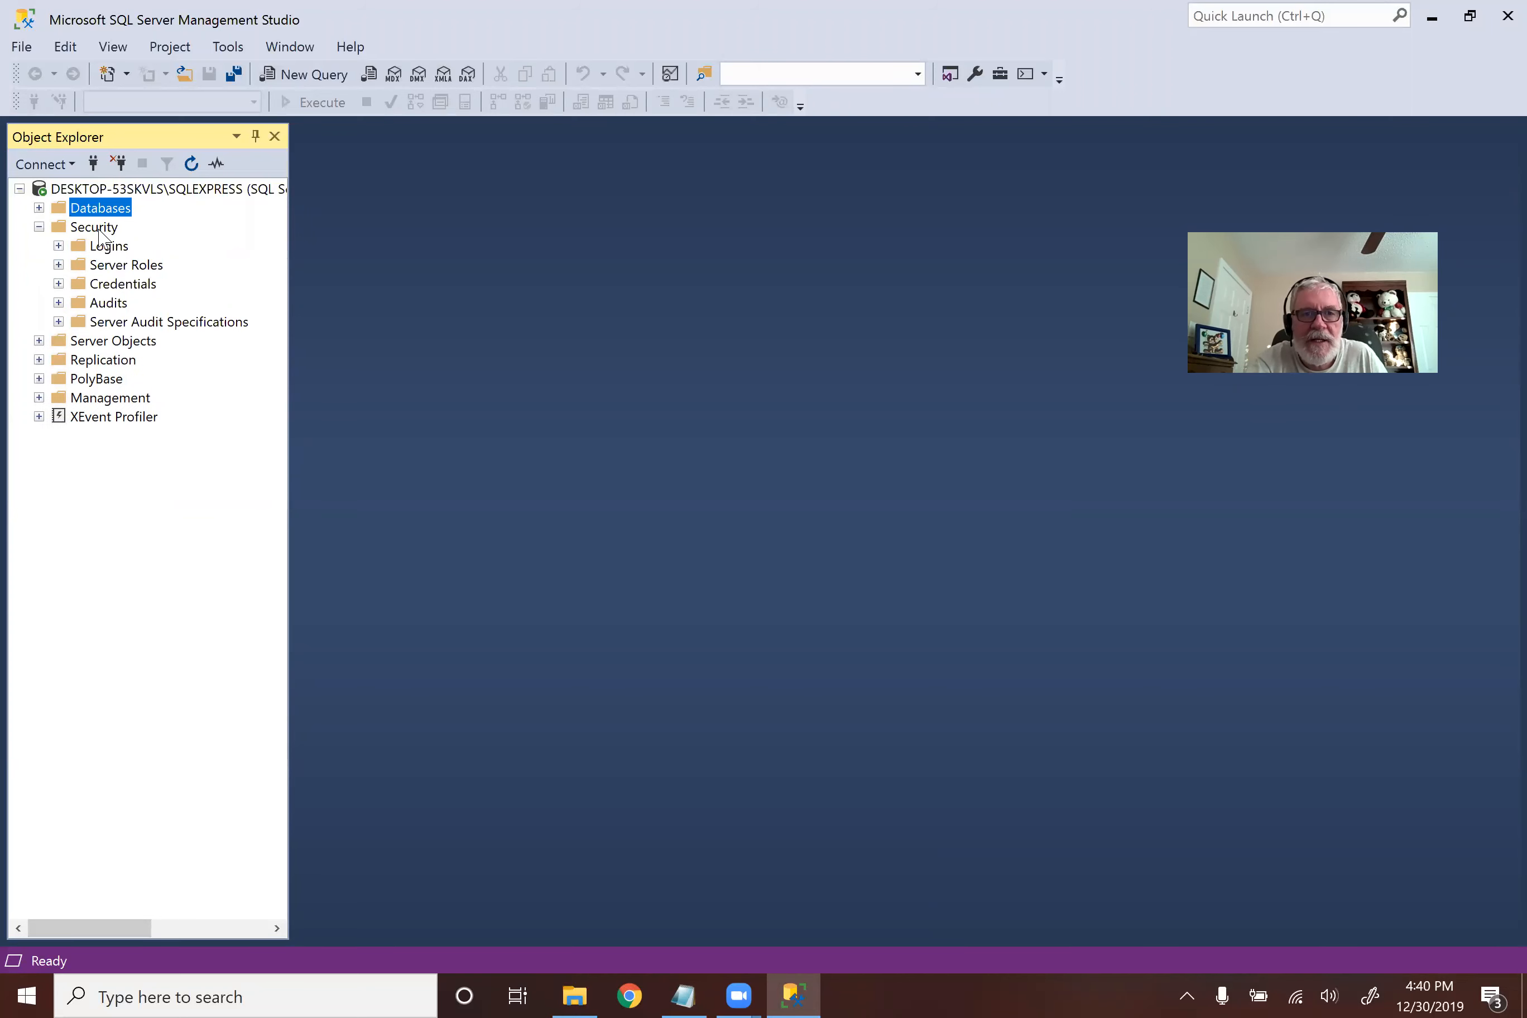
pyautogui.click(98, 229)
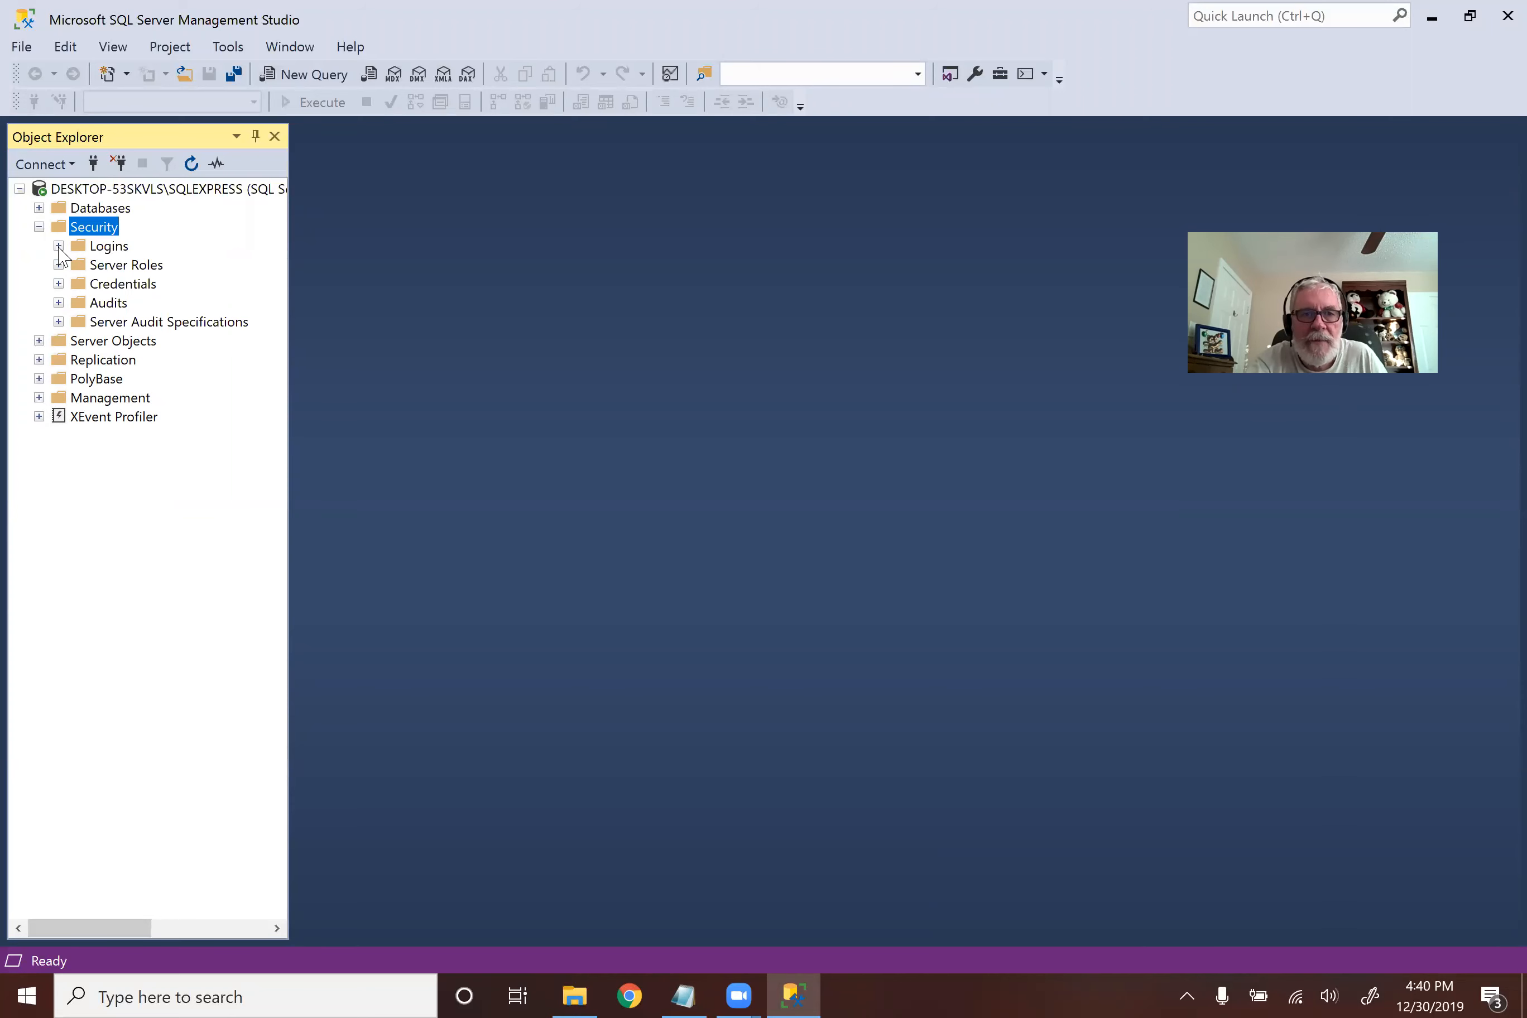
pyautogui.click(59, 246)
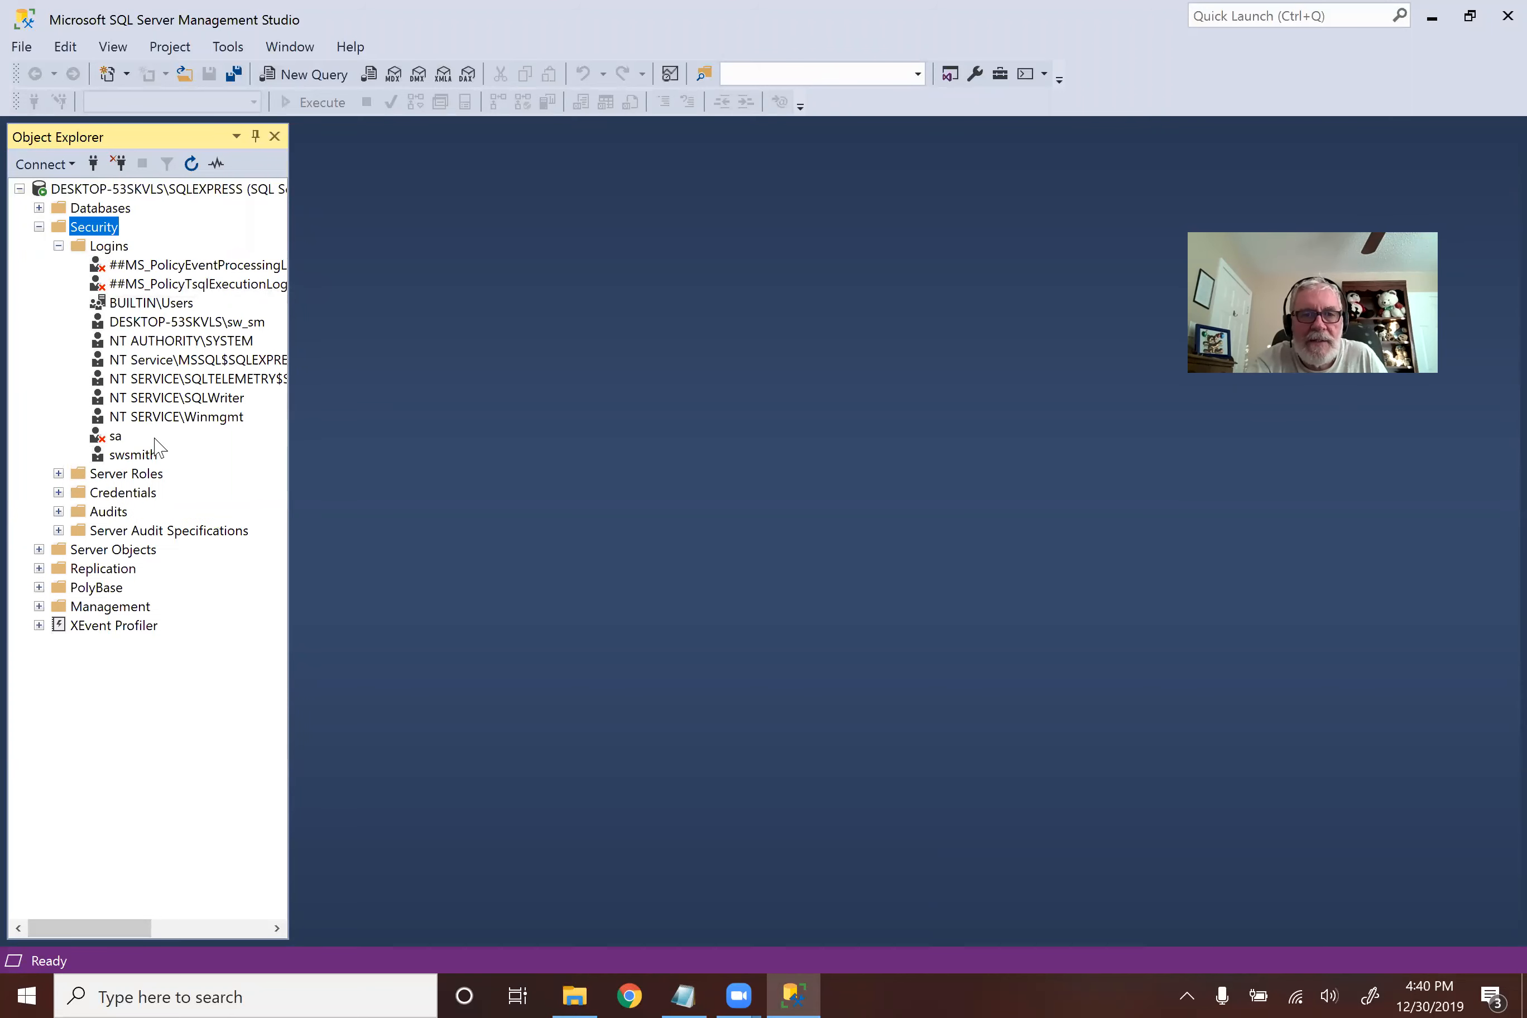
pyautogui.click(145, 457)
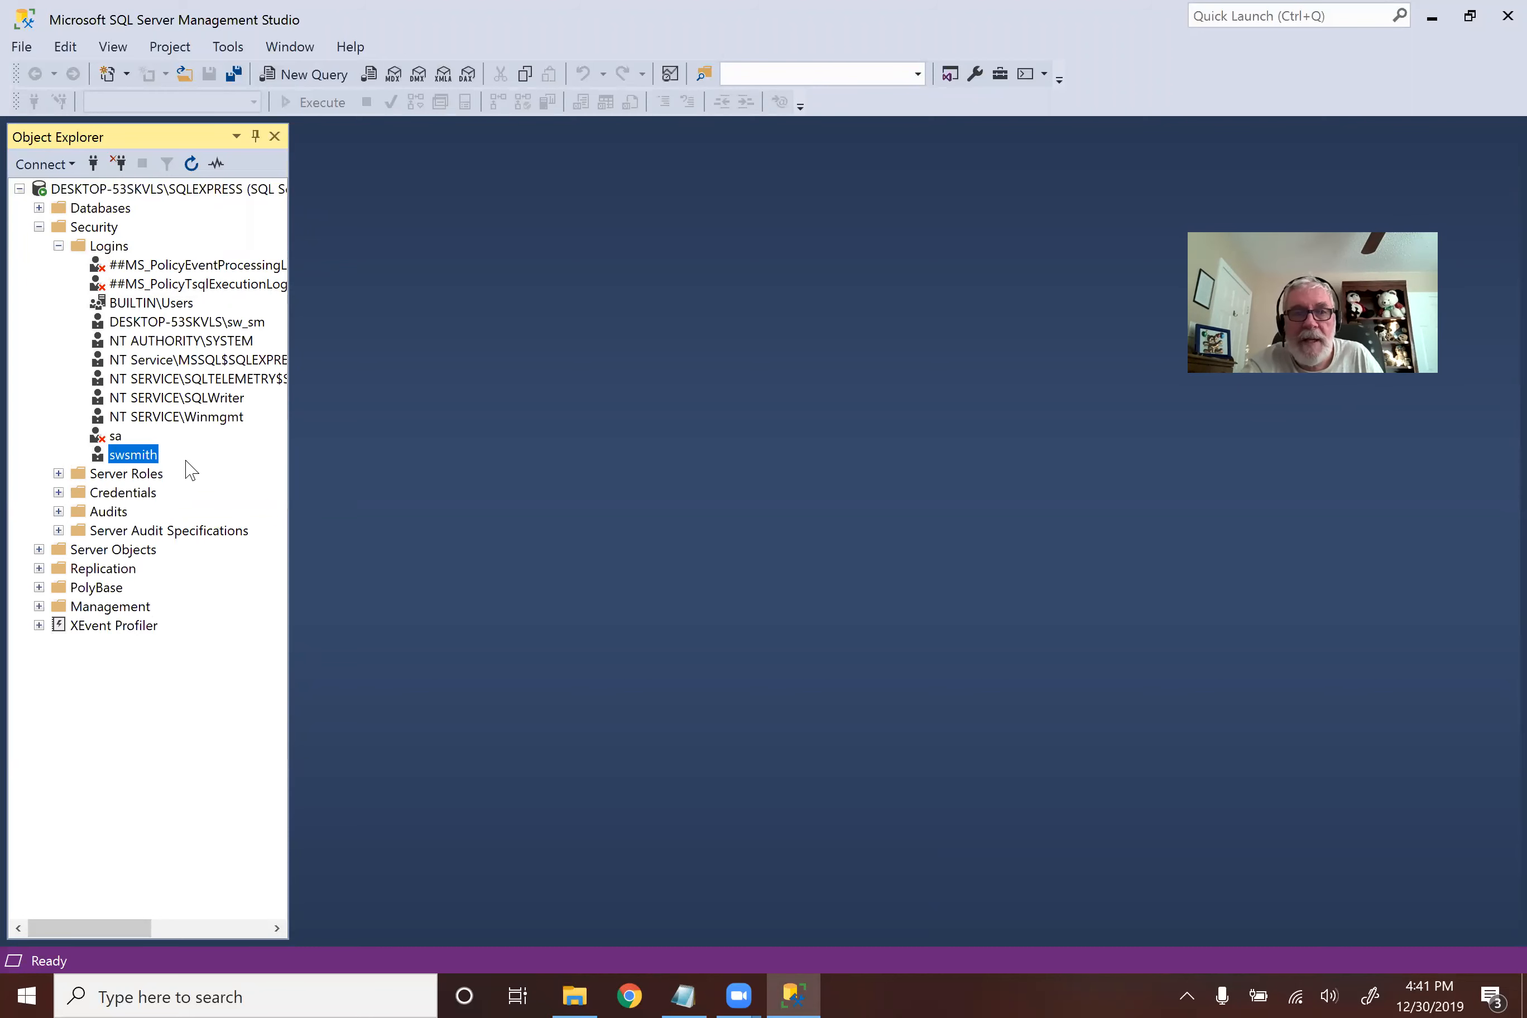
# Step: Set your login's default database to scratch_DB, save it, and collapse the Security branch
pyautogui.doubleClick(100, 457)
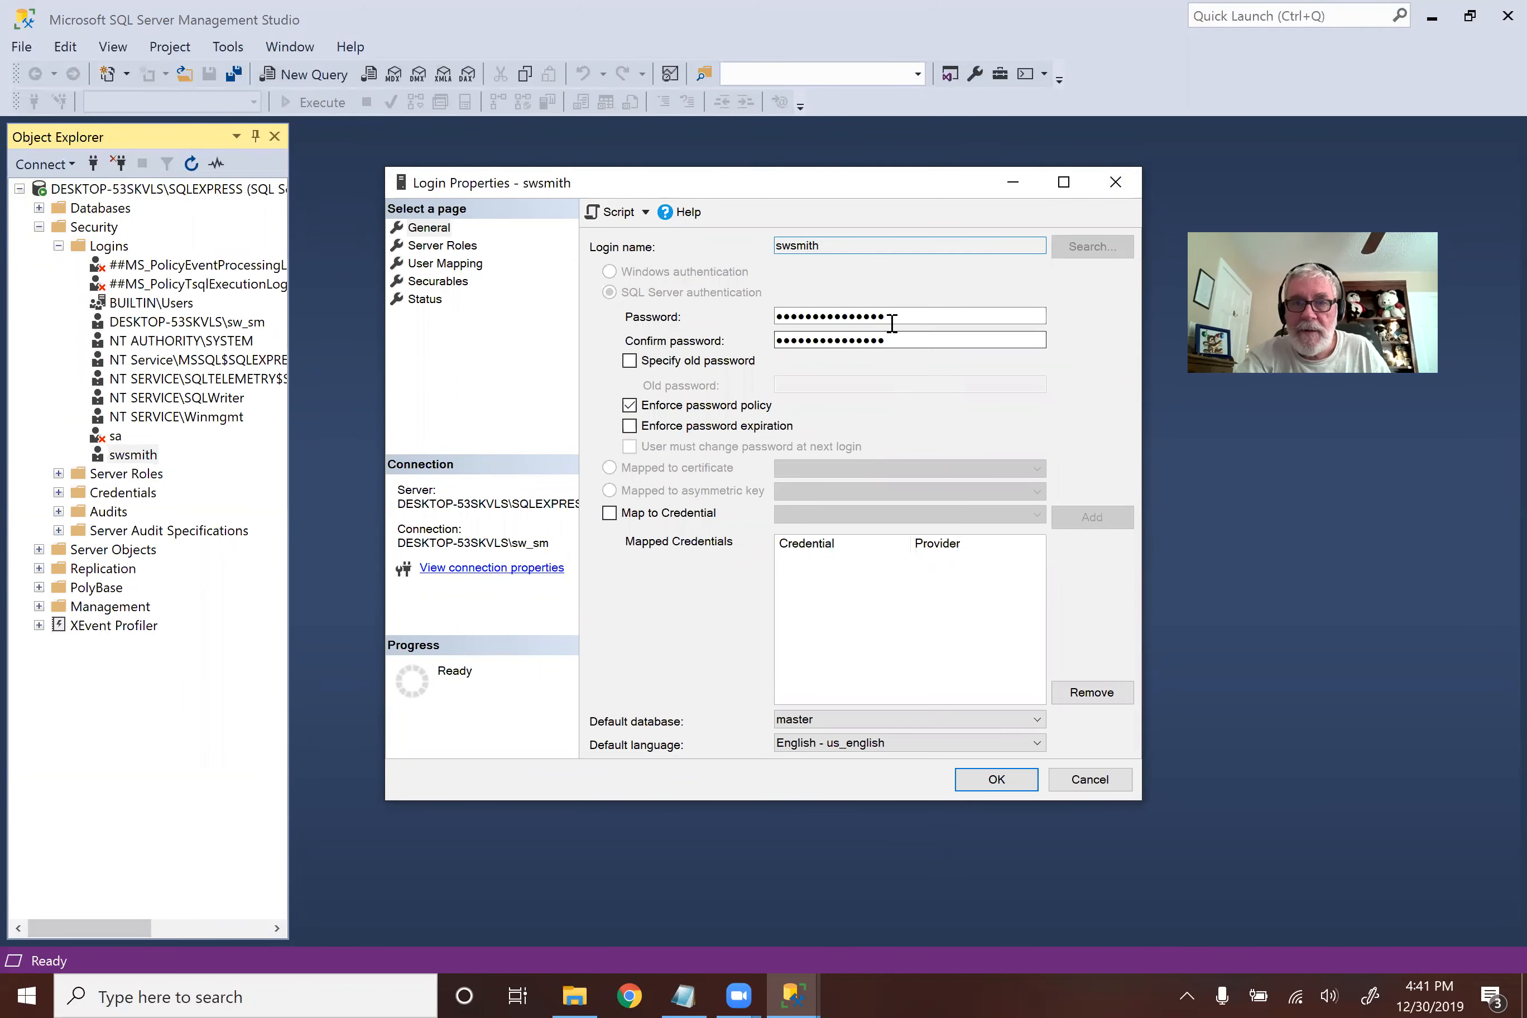
pyautogui.moveTo(897, 316); pyautogui.dragTo(757, 315)
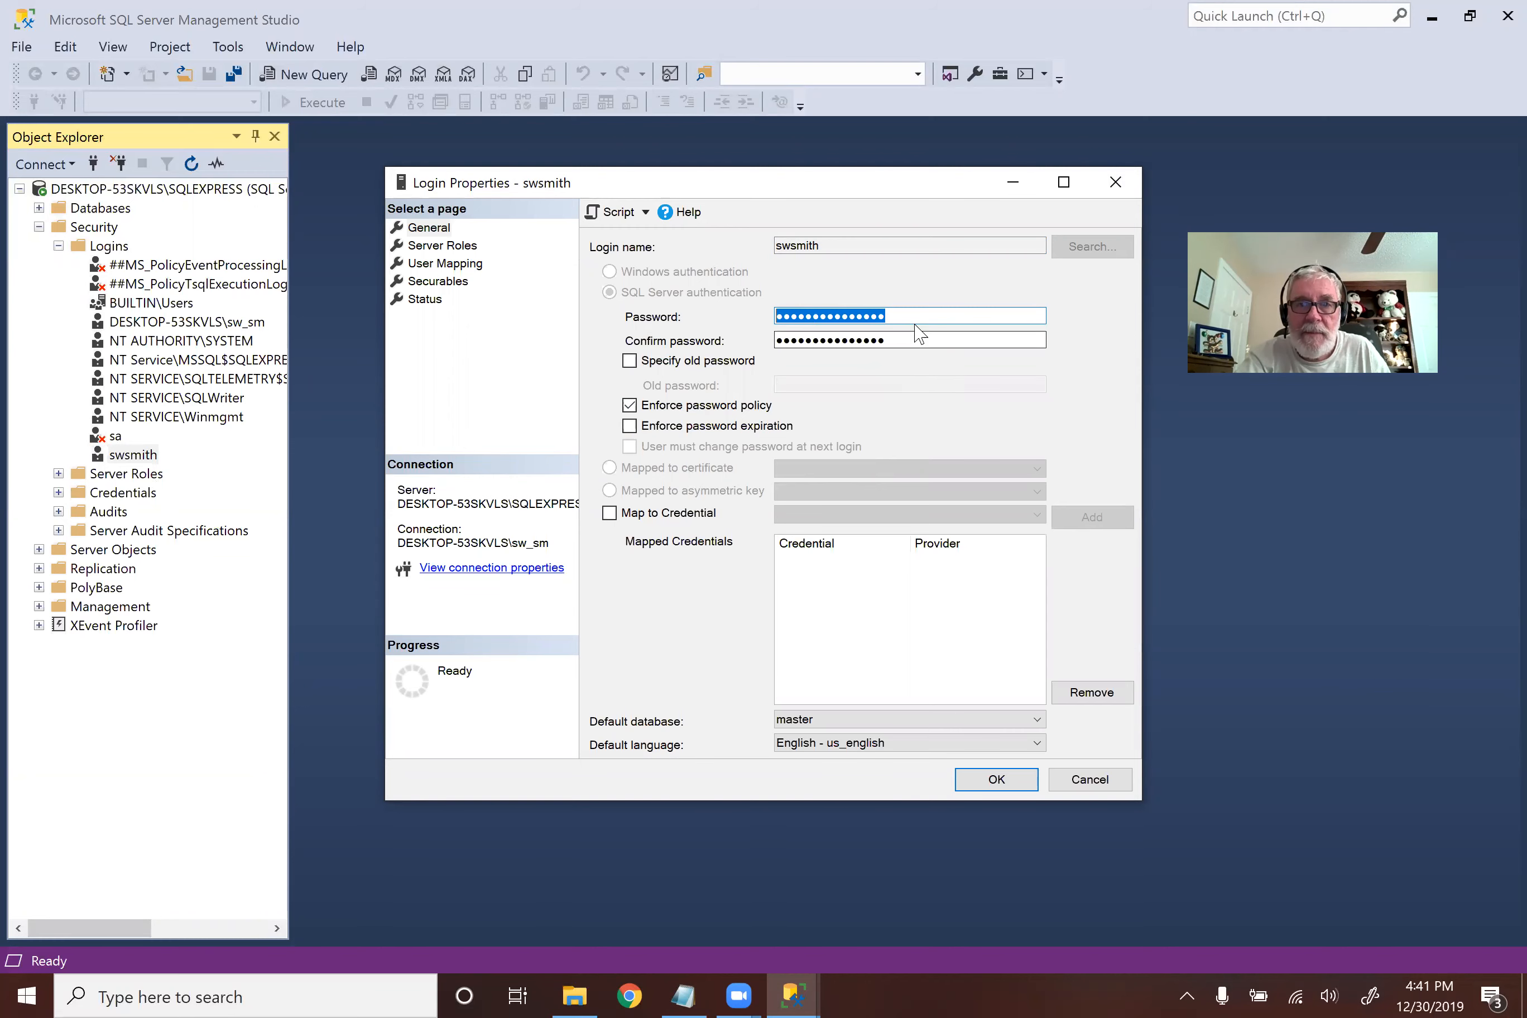
pyautogui.moveTo(852, 244); pyautogui.dragTo(768, 249)
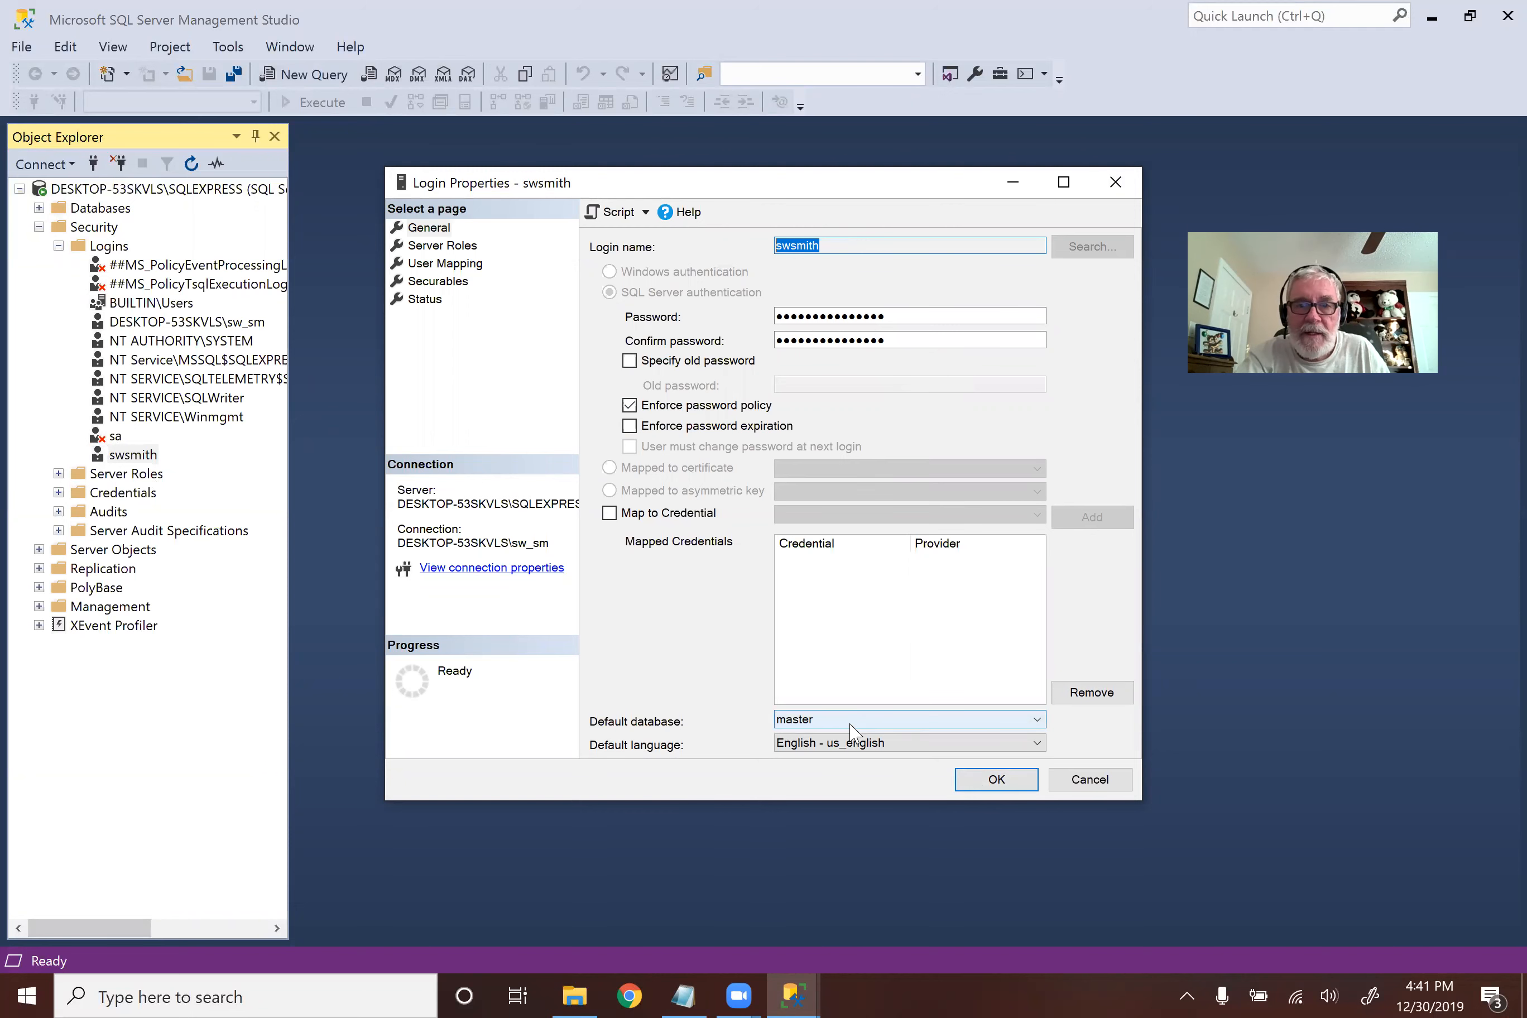
pyautogui.click(1038, 722)
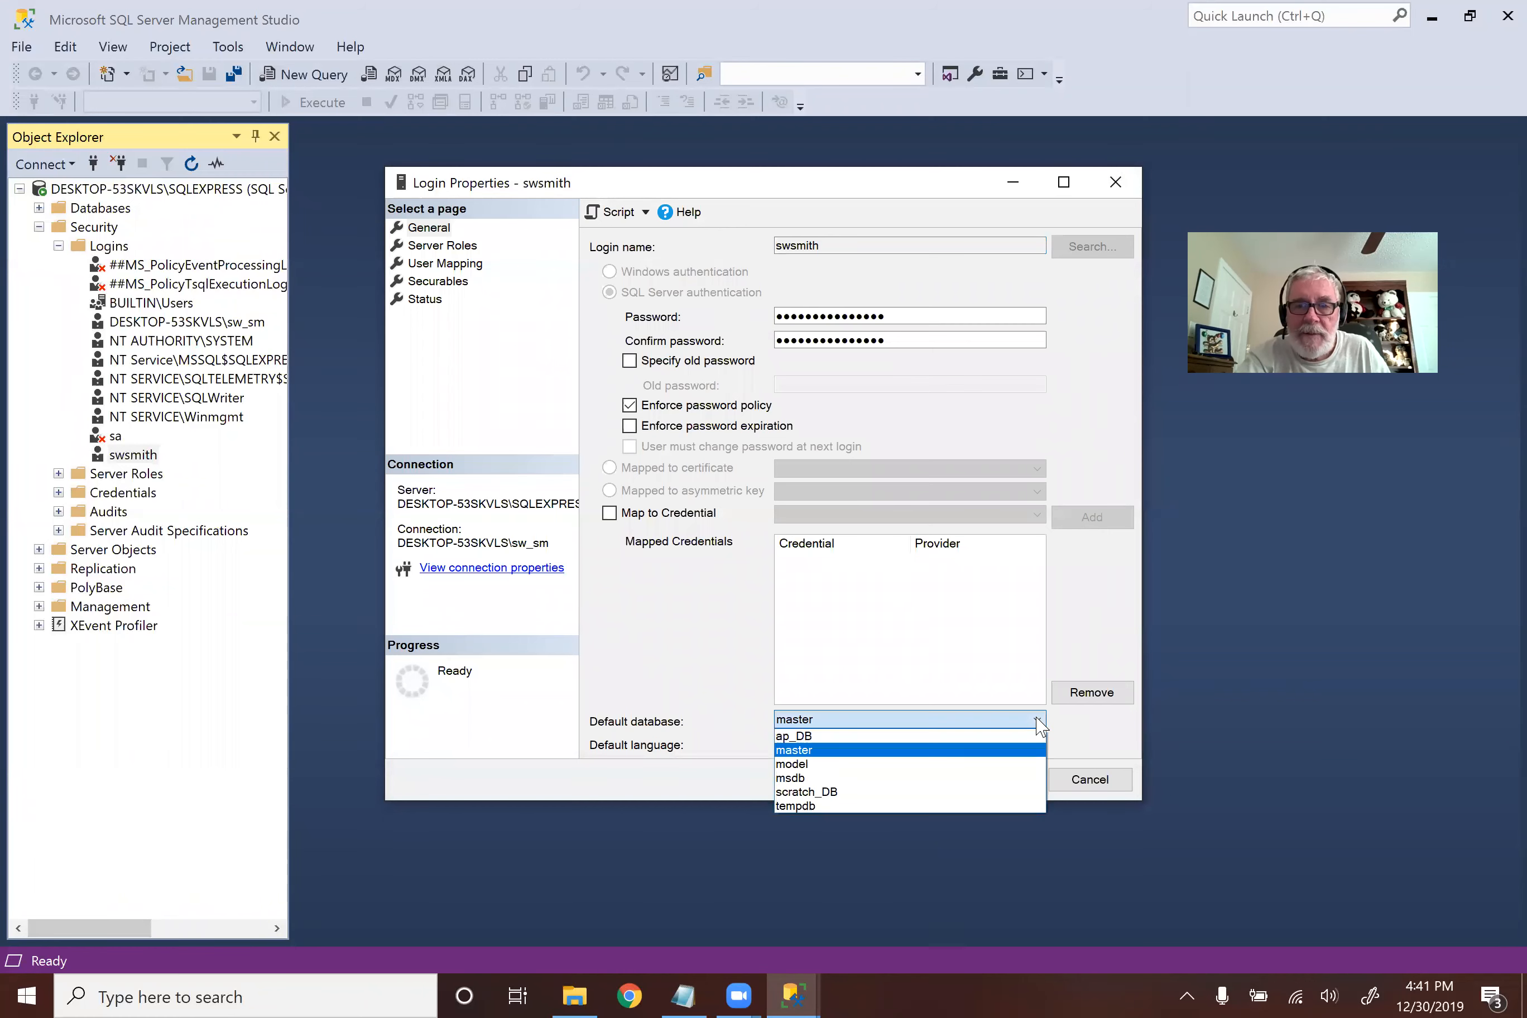
pyautogui.click(876, 792)
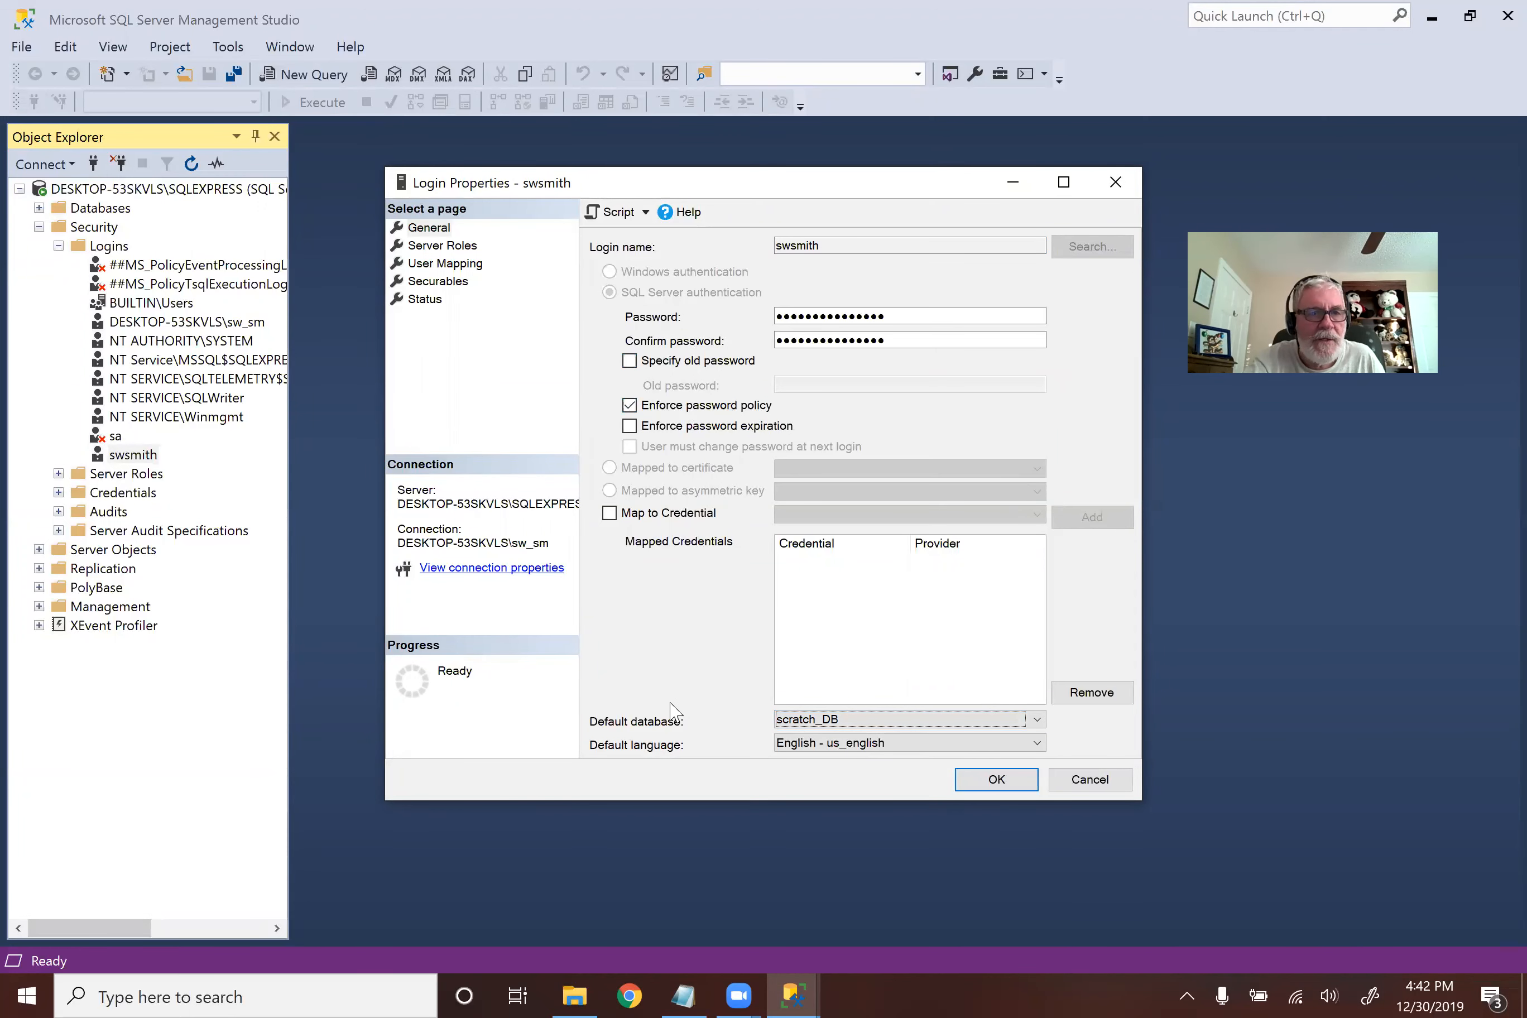
pyautogui.click(999, 780)
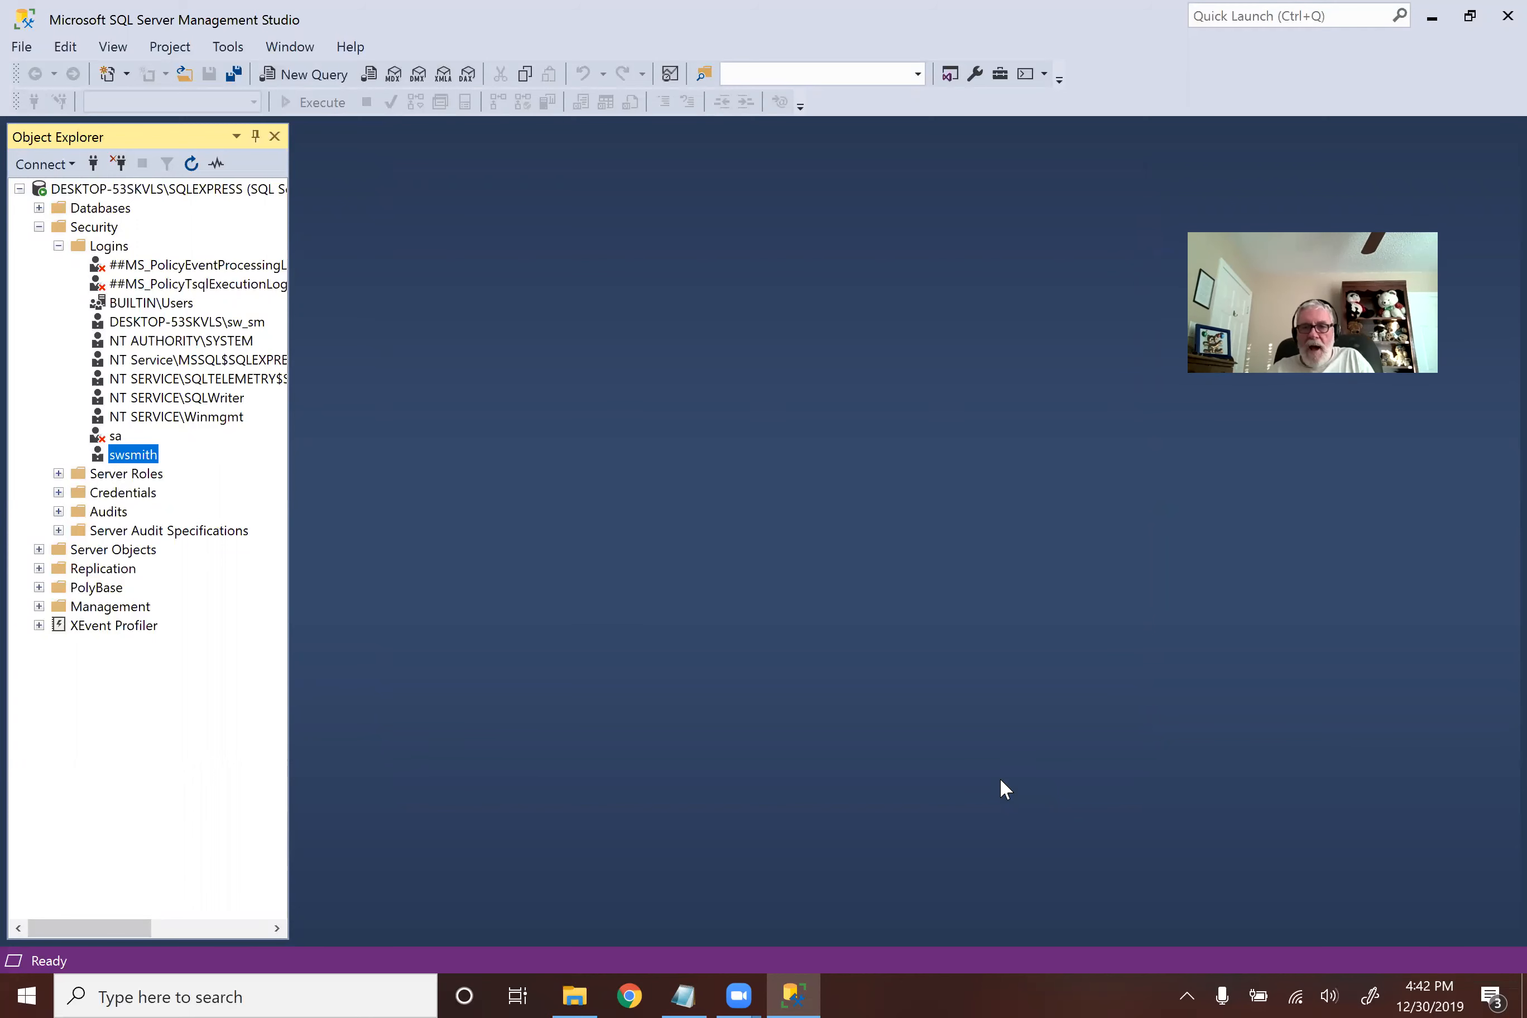
pyautogui.doubleClick(77, 229)
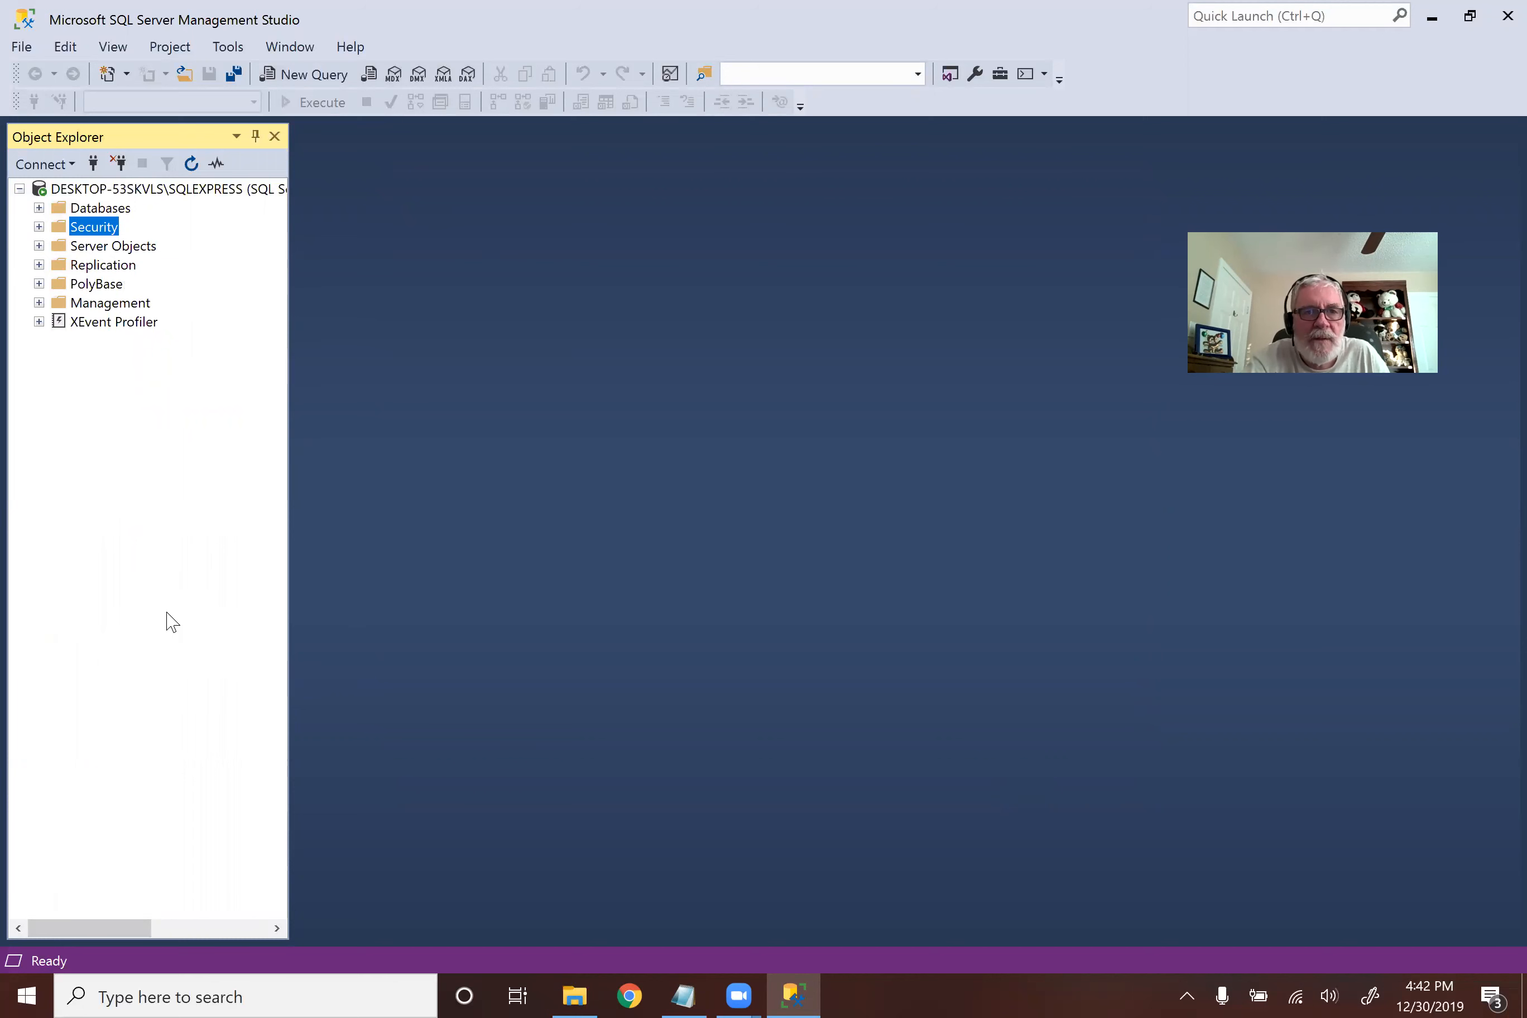
pyautogui.rightClick(88, 194)
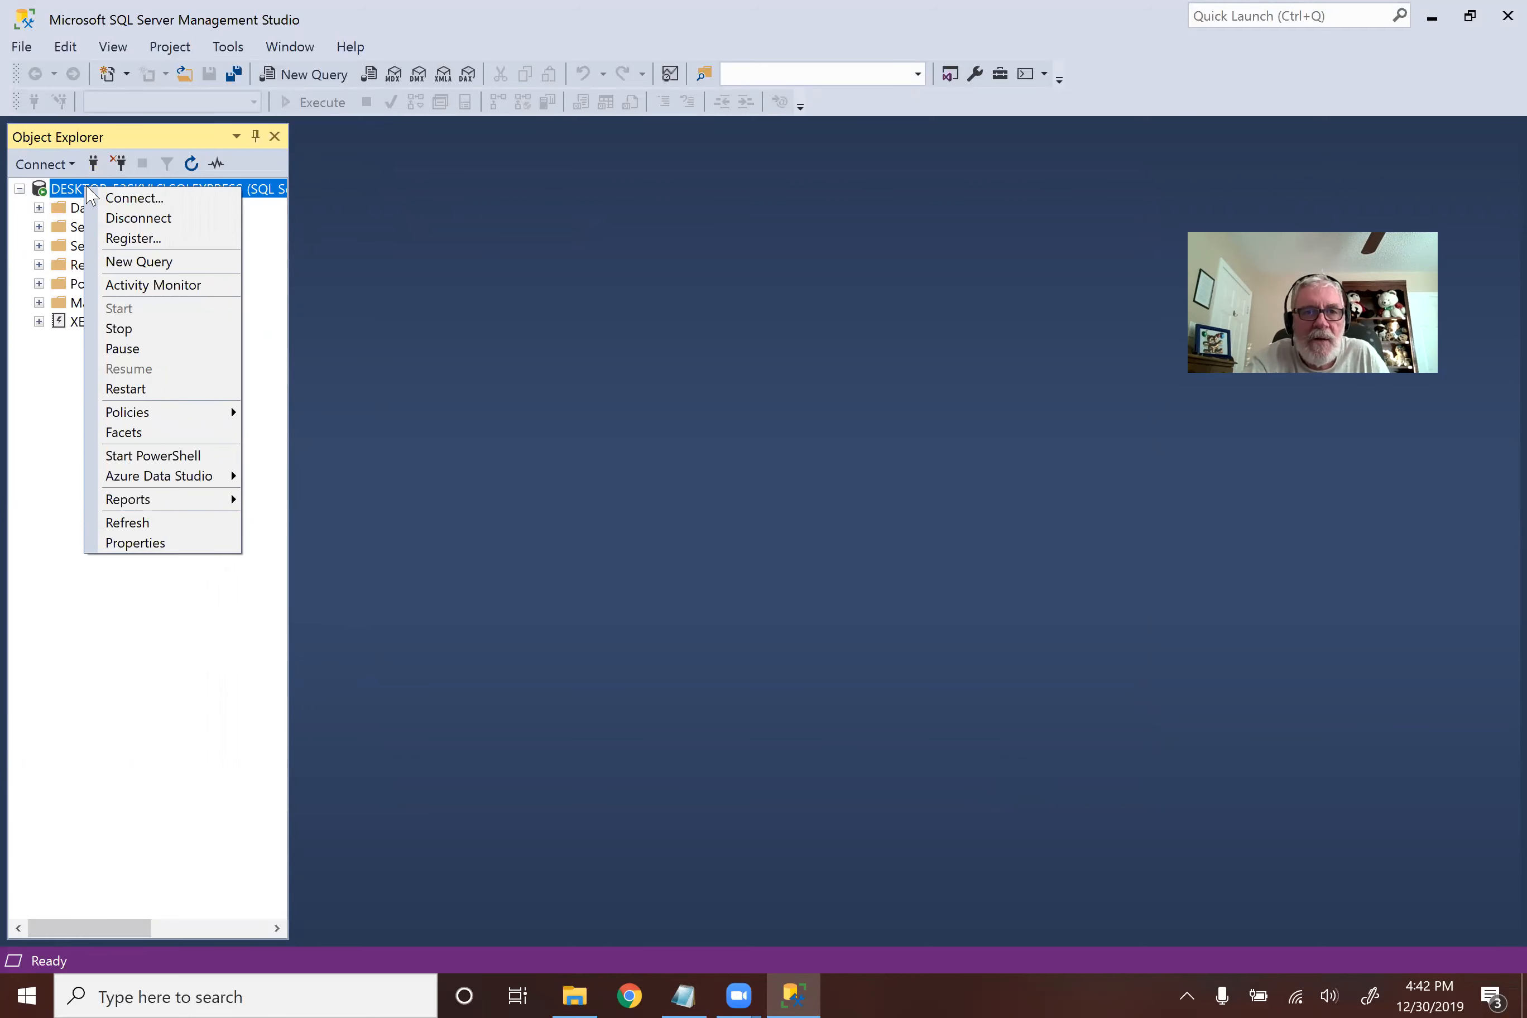
pyautogui.click(164, 546)
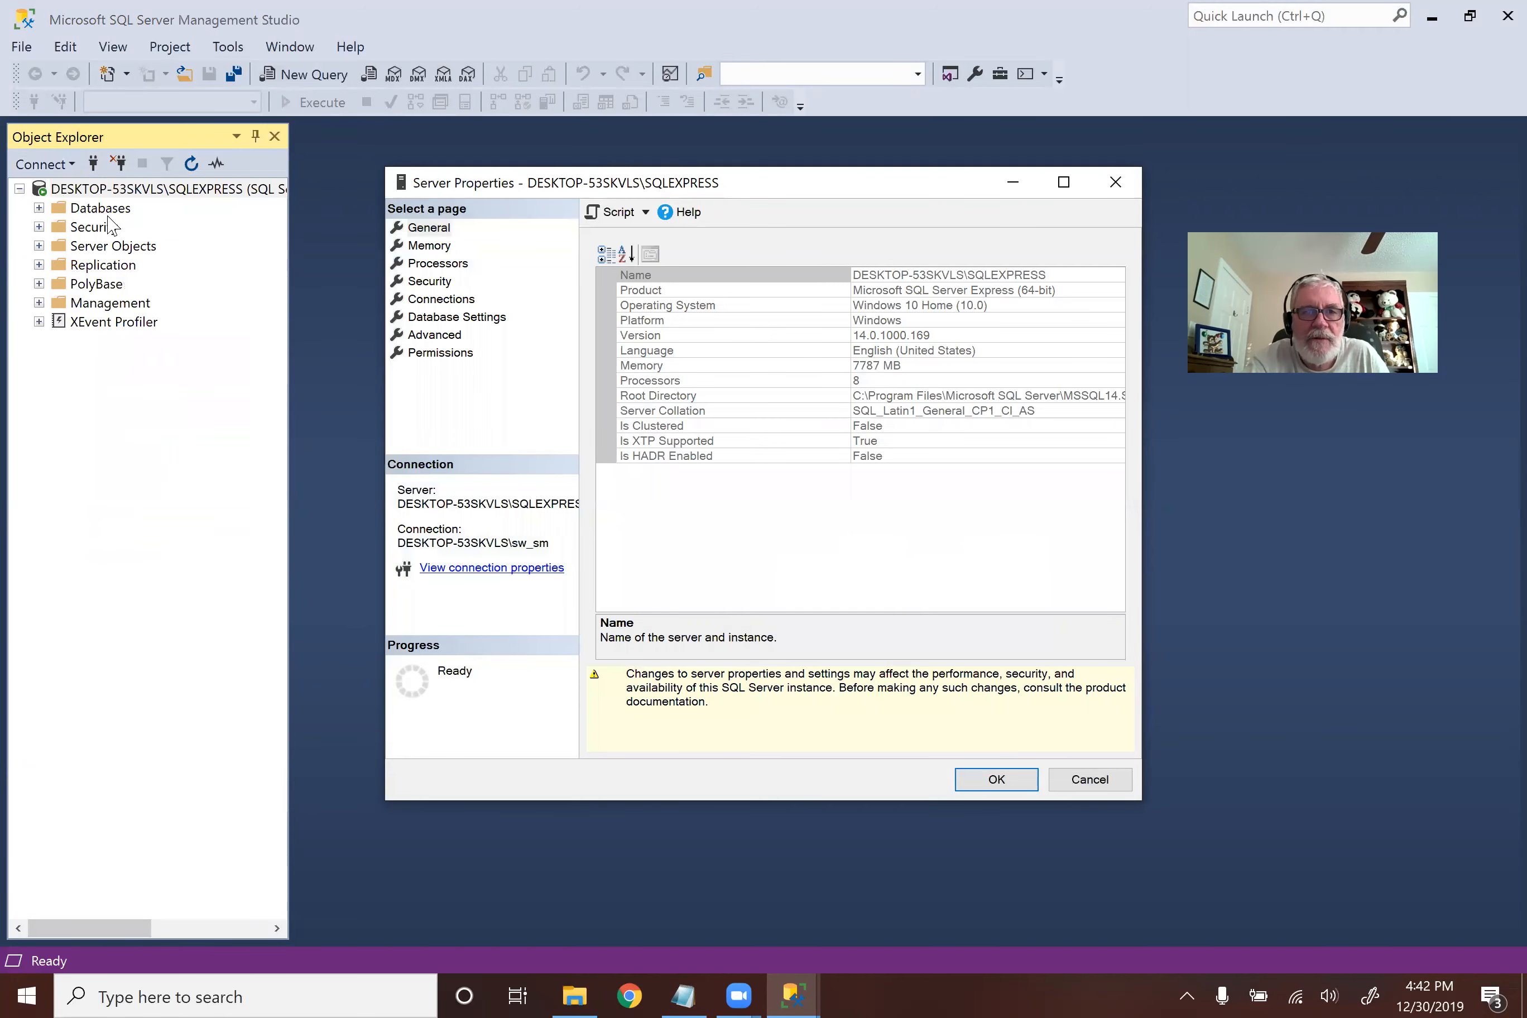
pyautogui.click(423, 282)
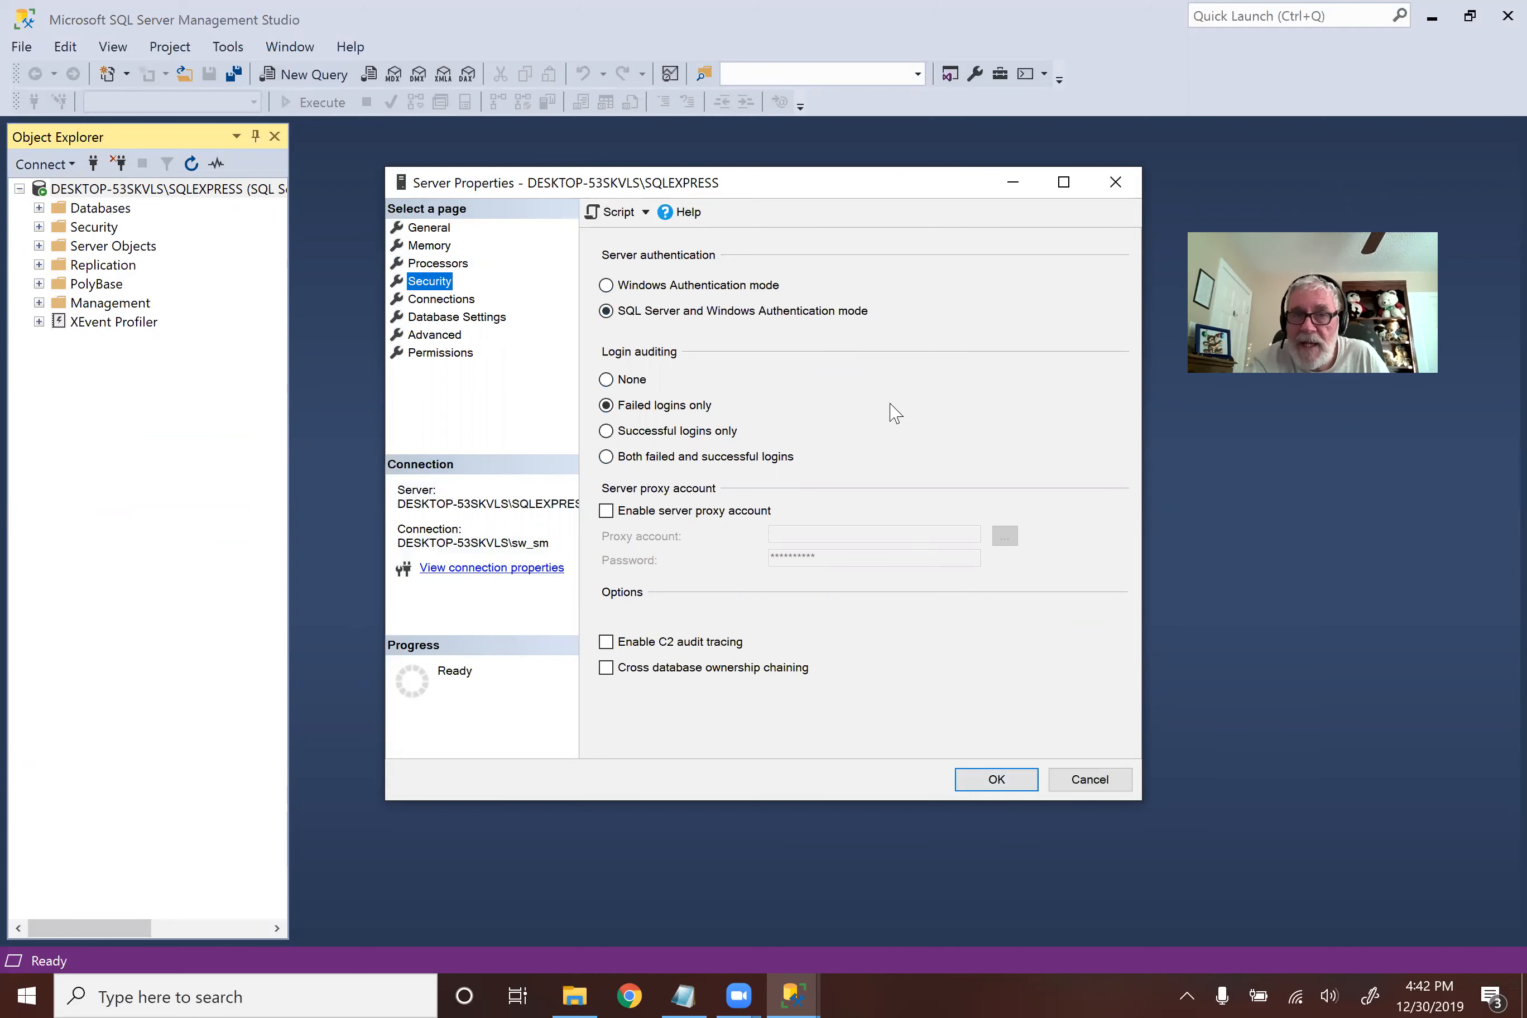
pyautogui.click(996, 779)
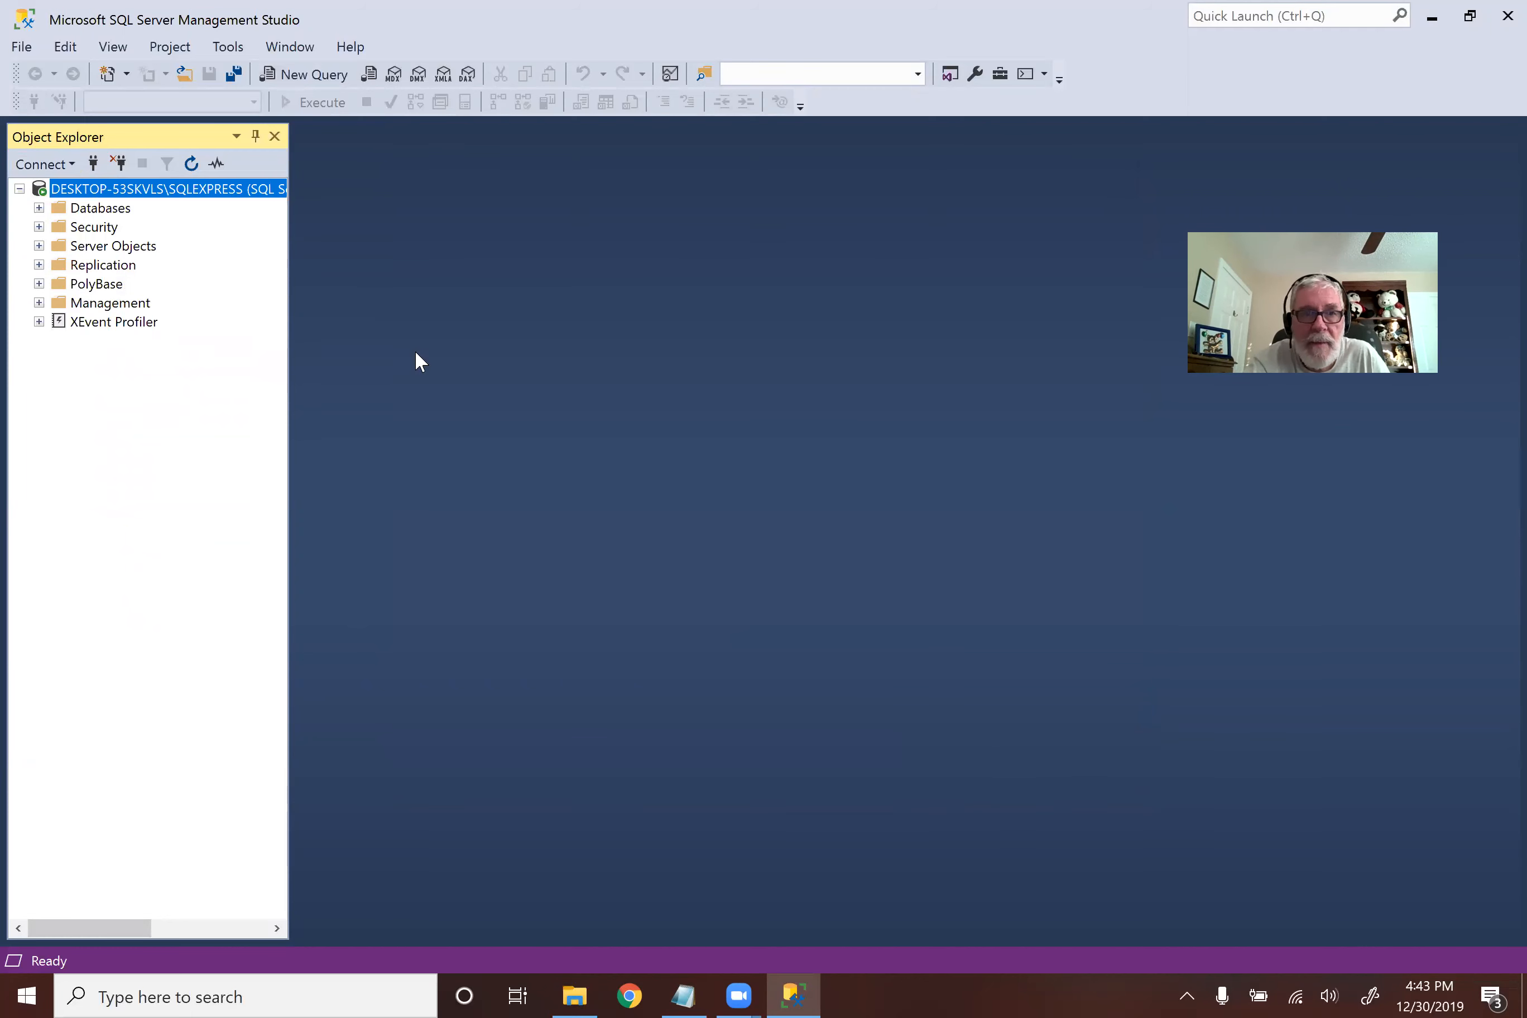
# Step: Expand Databases and open ap_DB's Properties on the General page
pyautogui.click(38, 208)
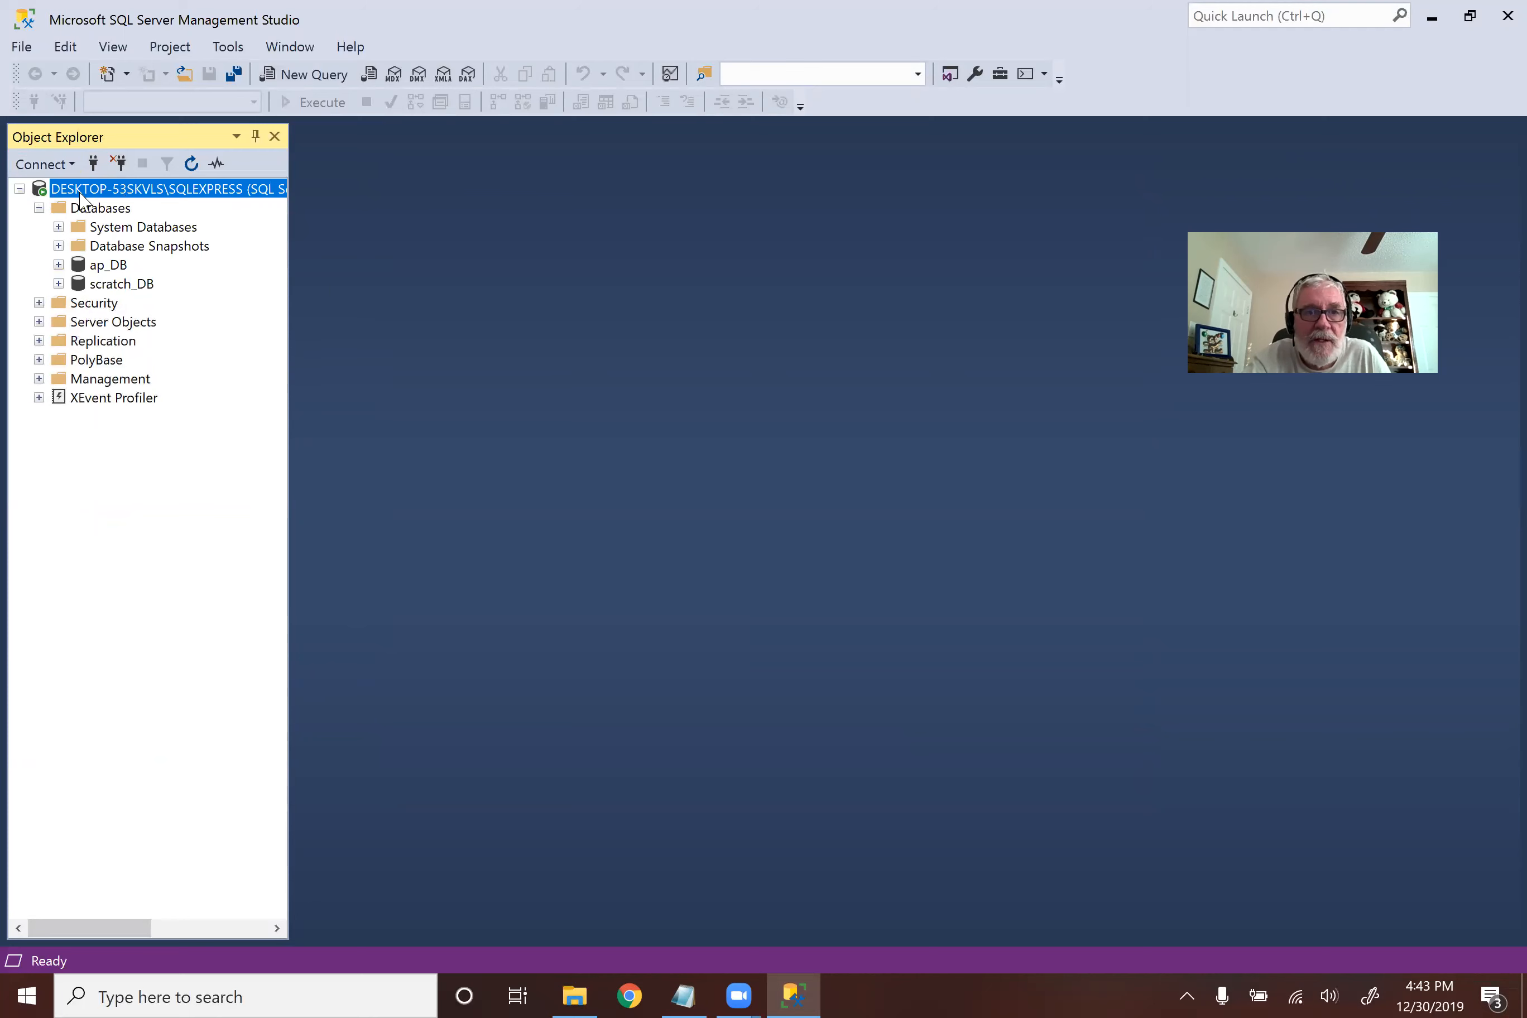
pyautogui.rightClick(116, 269)
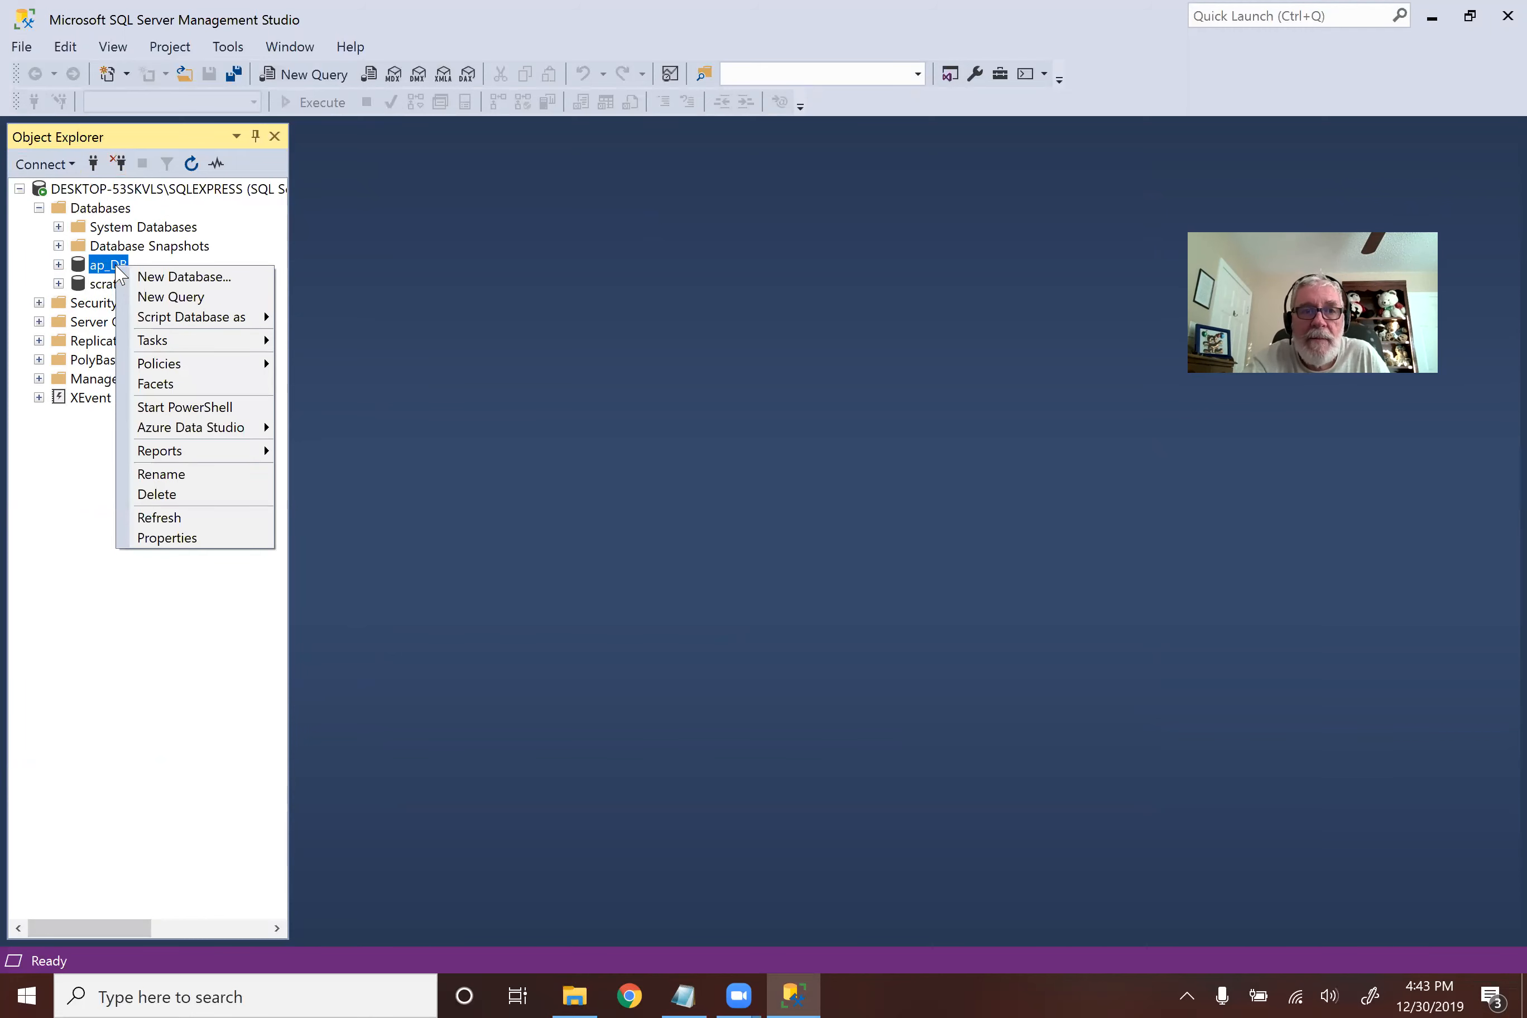
pyautogui.click(177, 537)
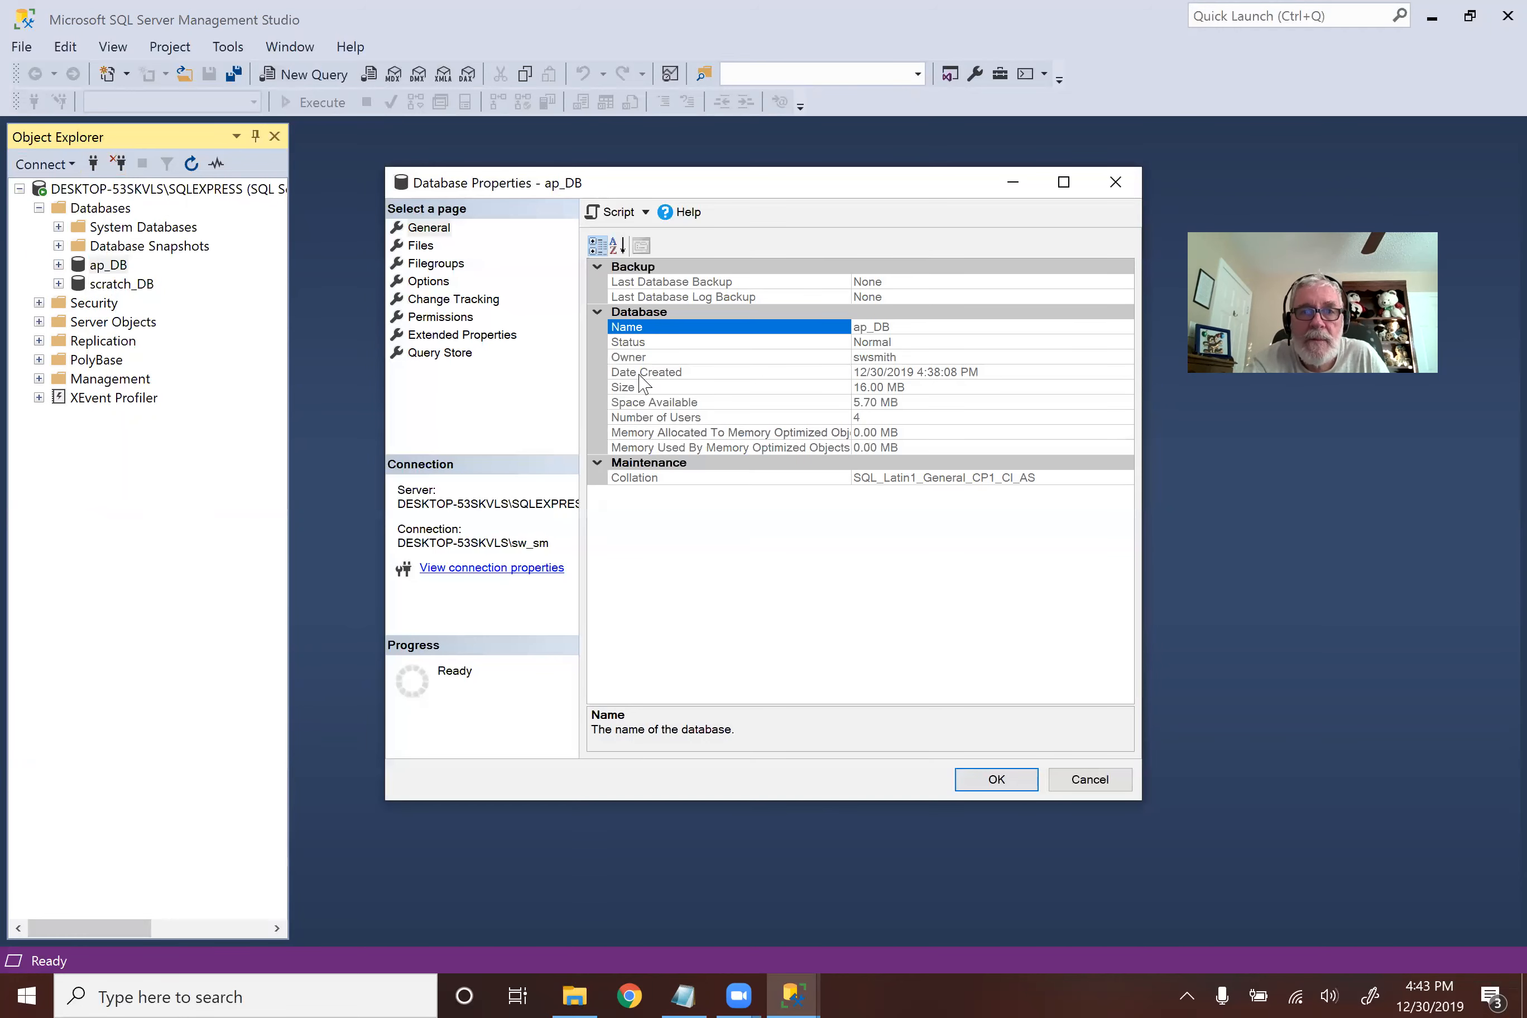
pyautogui.click(453, 227)
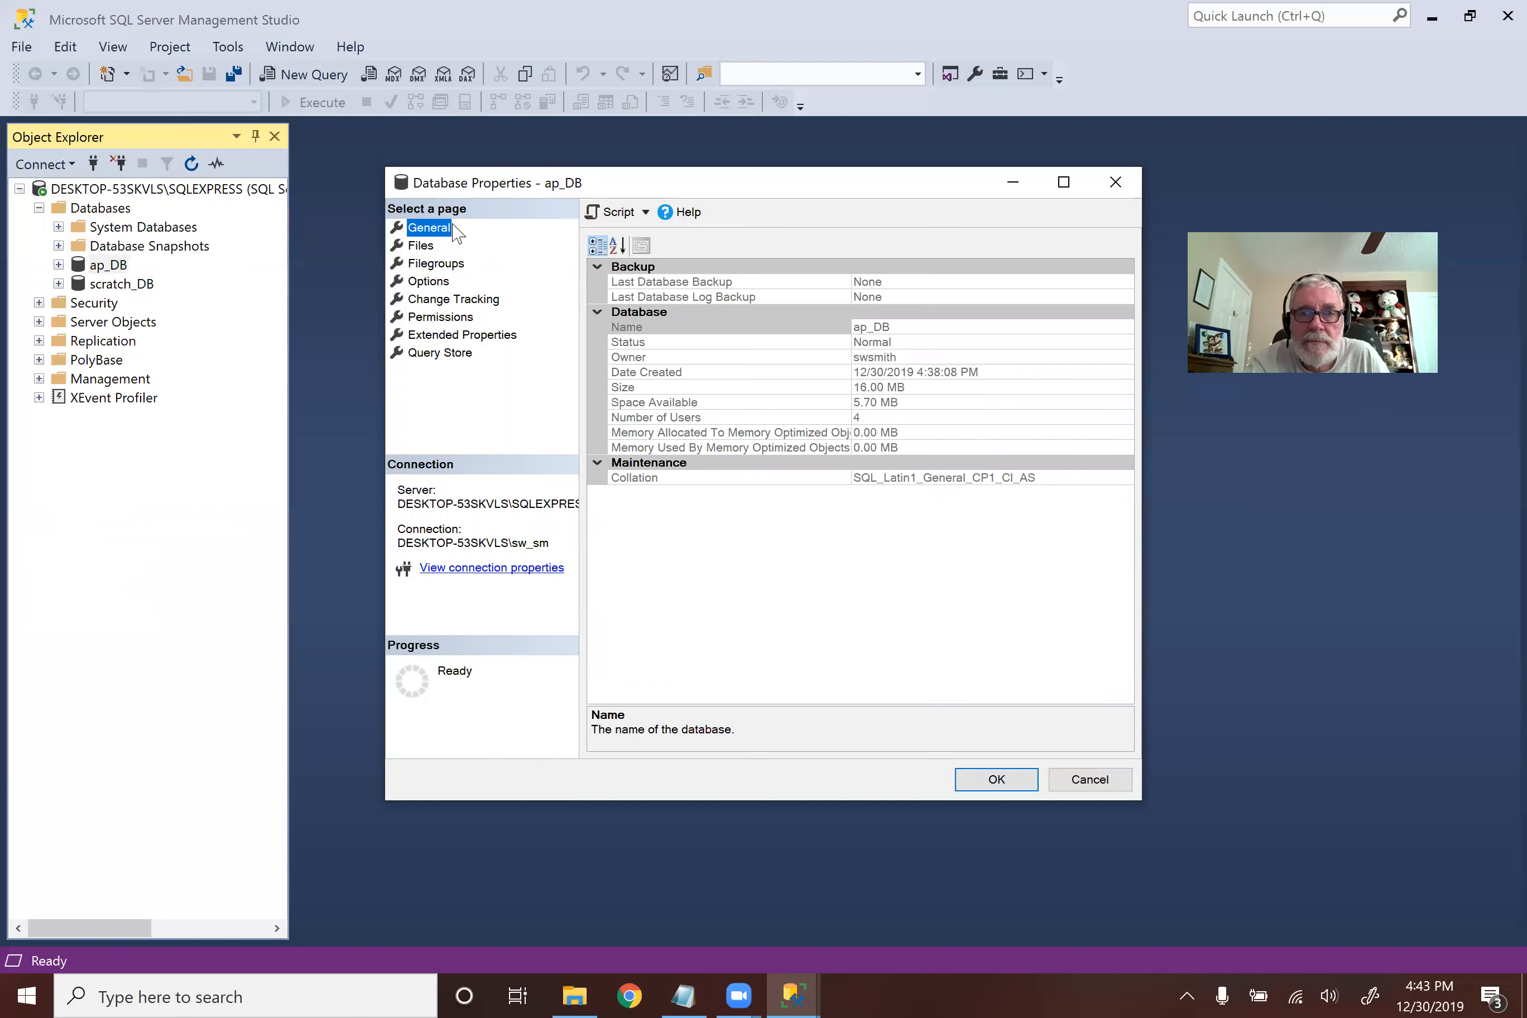
# Step: Browse ap_DB's Files, Filegroups, Options, Change Tracking, Permissions, Extended Properties and Query Store pages, then cancel
pyautogui.click(429, 246)
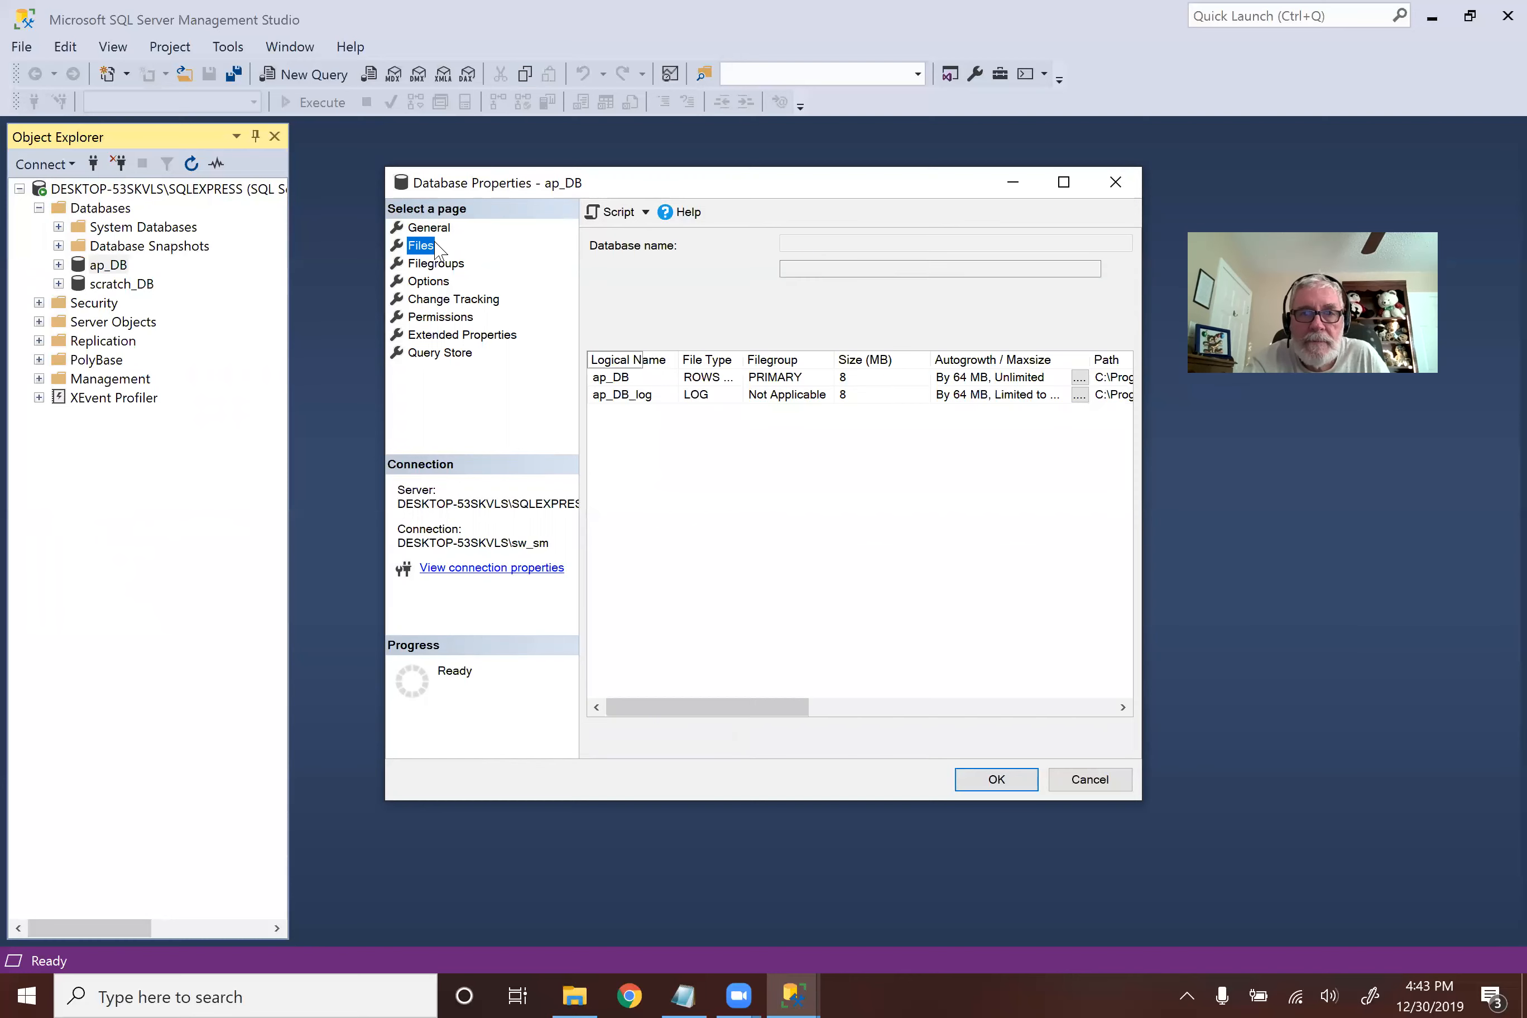
pyautogui.click(436, 263)
pyautogui.click(428, 280)
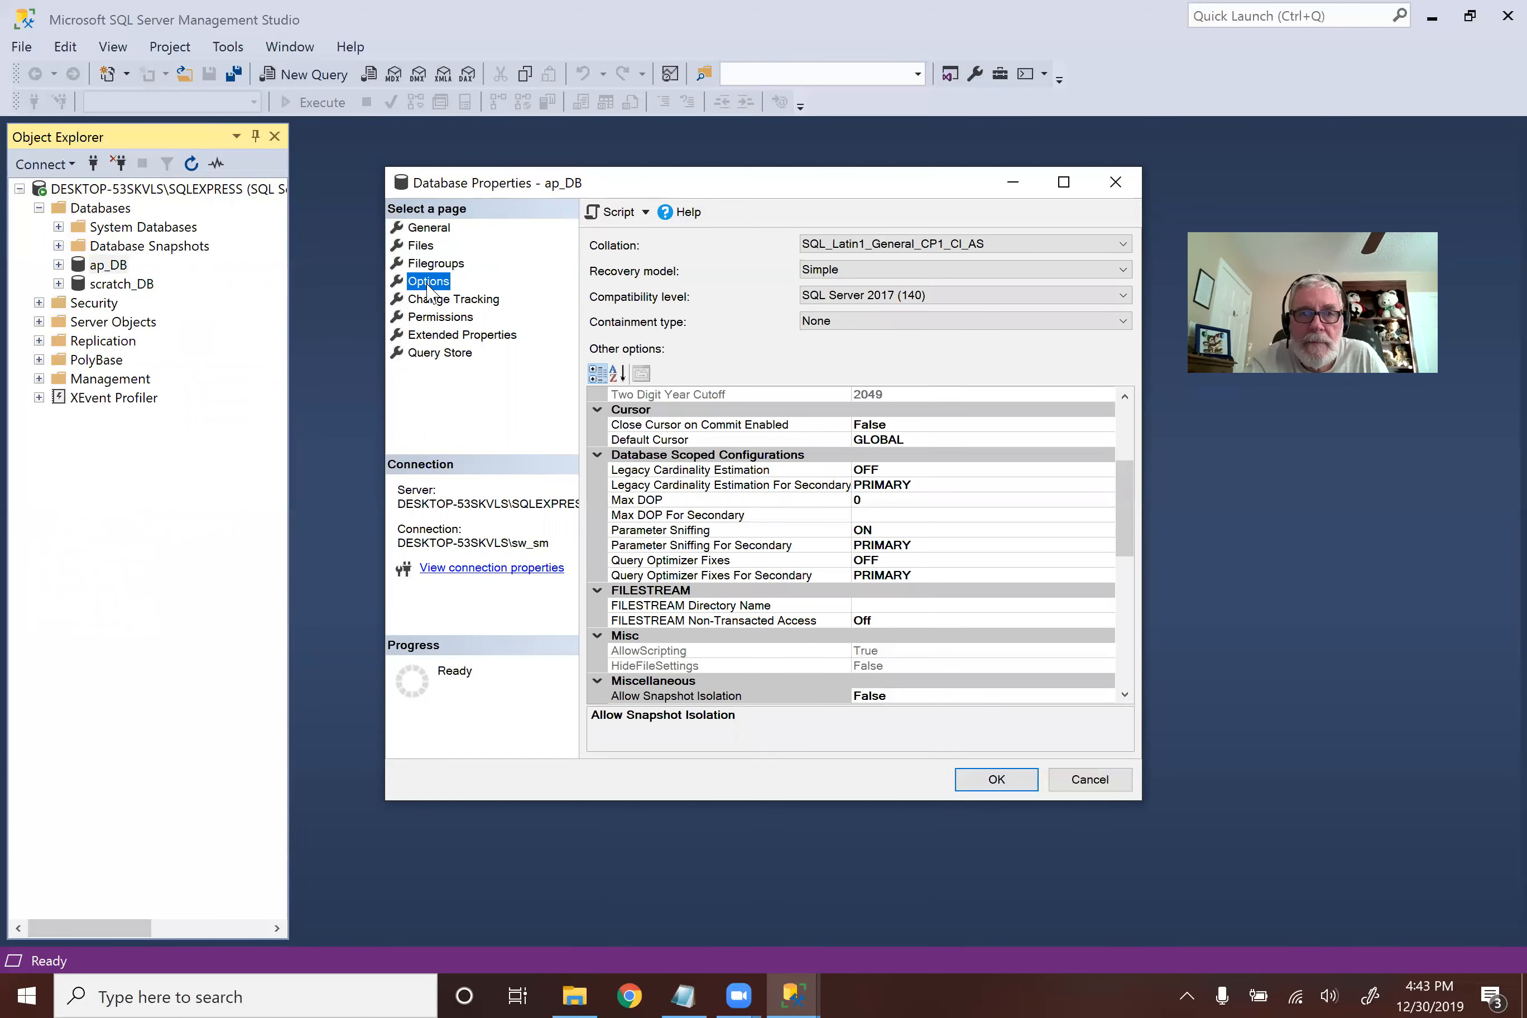
pyautogui.click(431, 300)
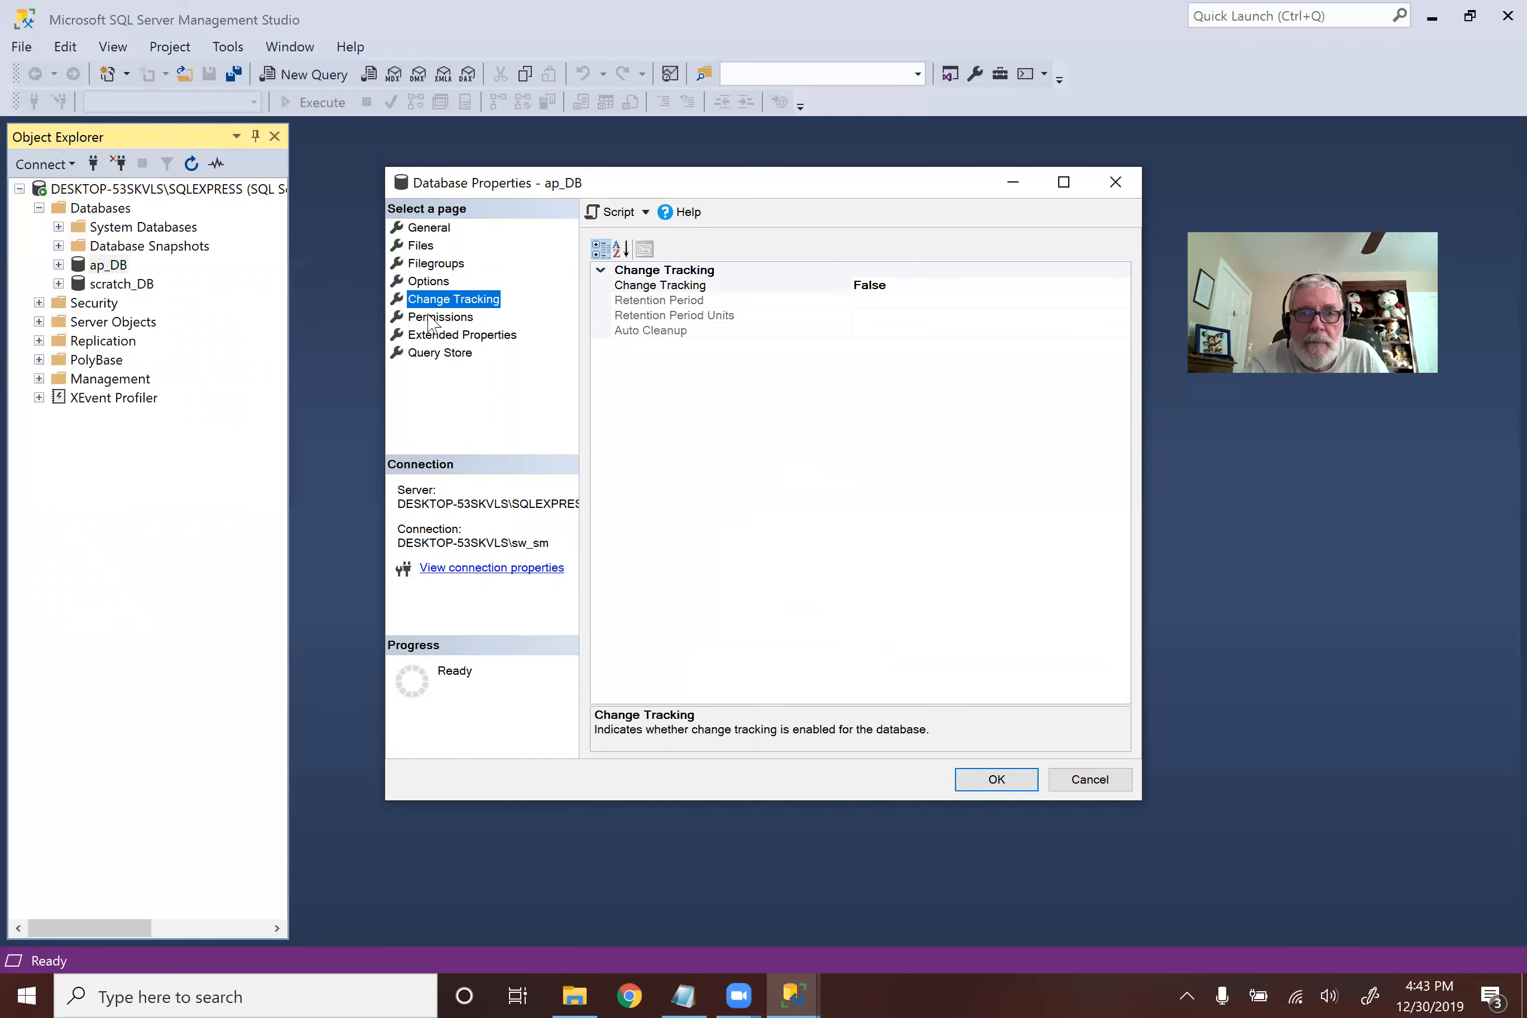
pyautogui.click(427, 316)
pyautogui.click(434, 336)
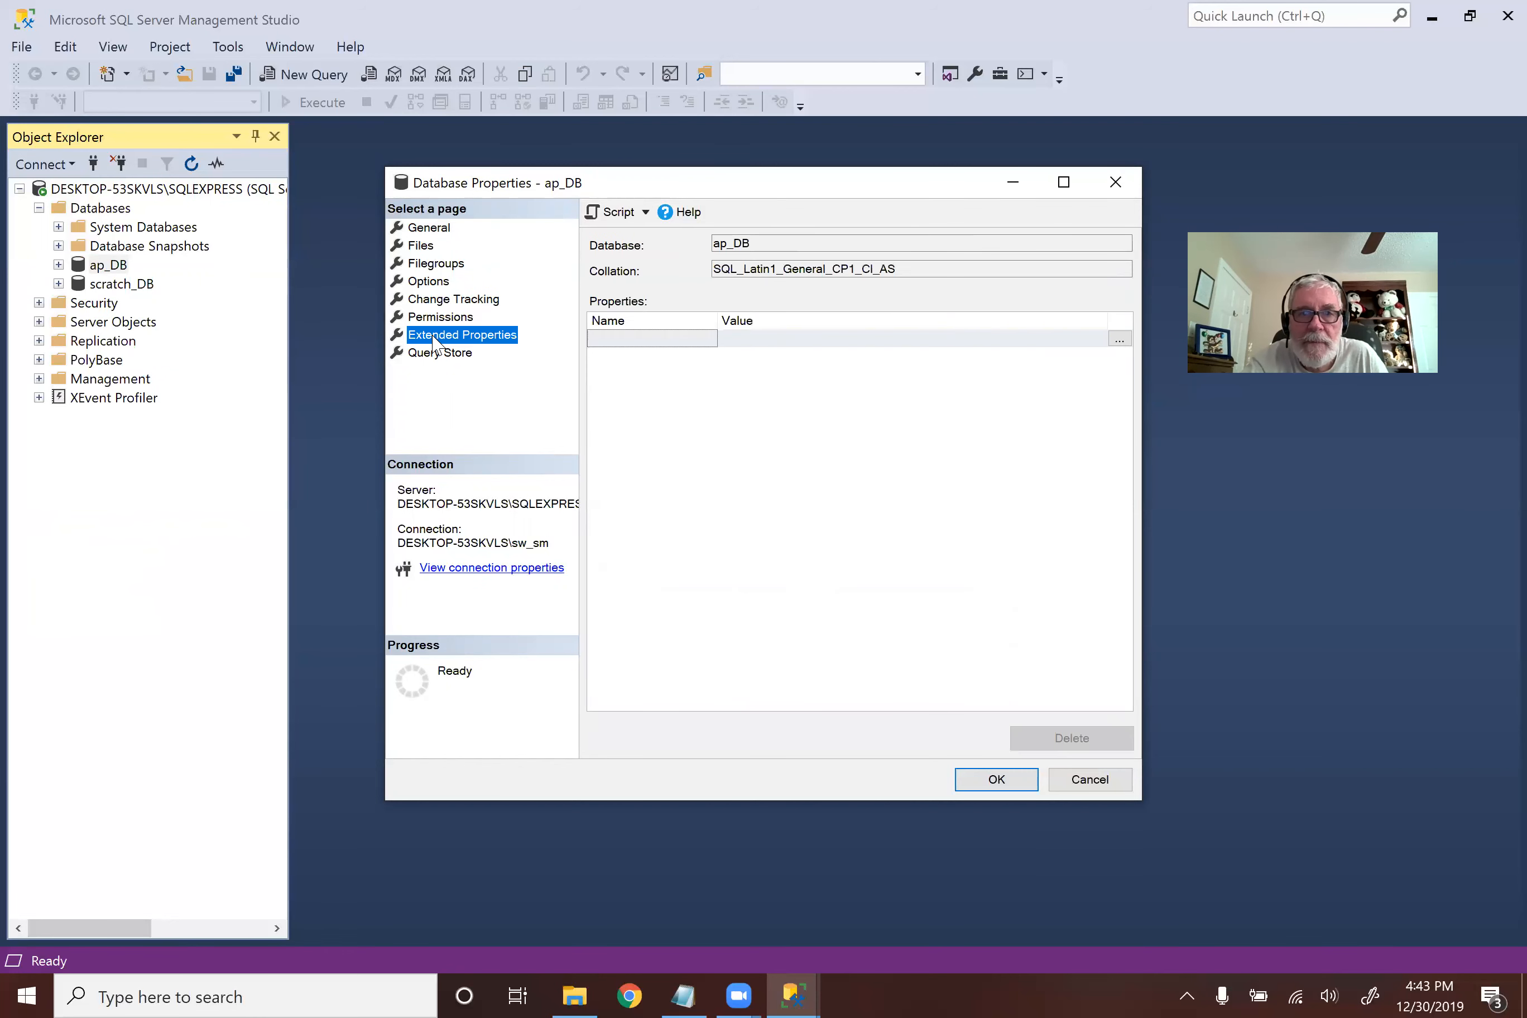
pyautogui.click(442, 354)
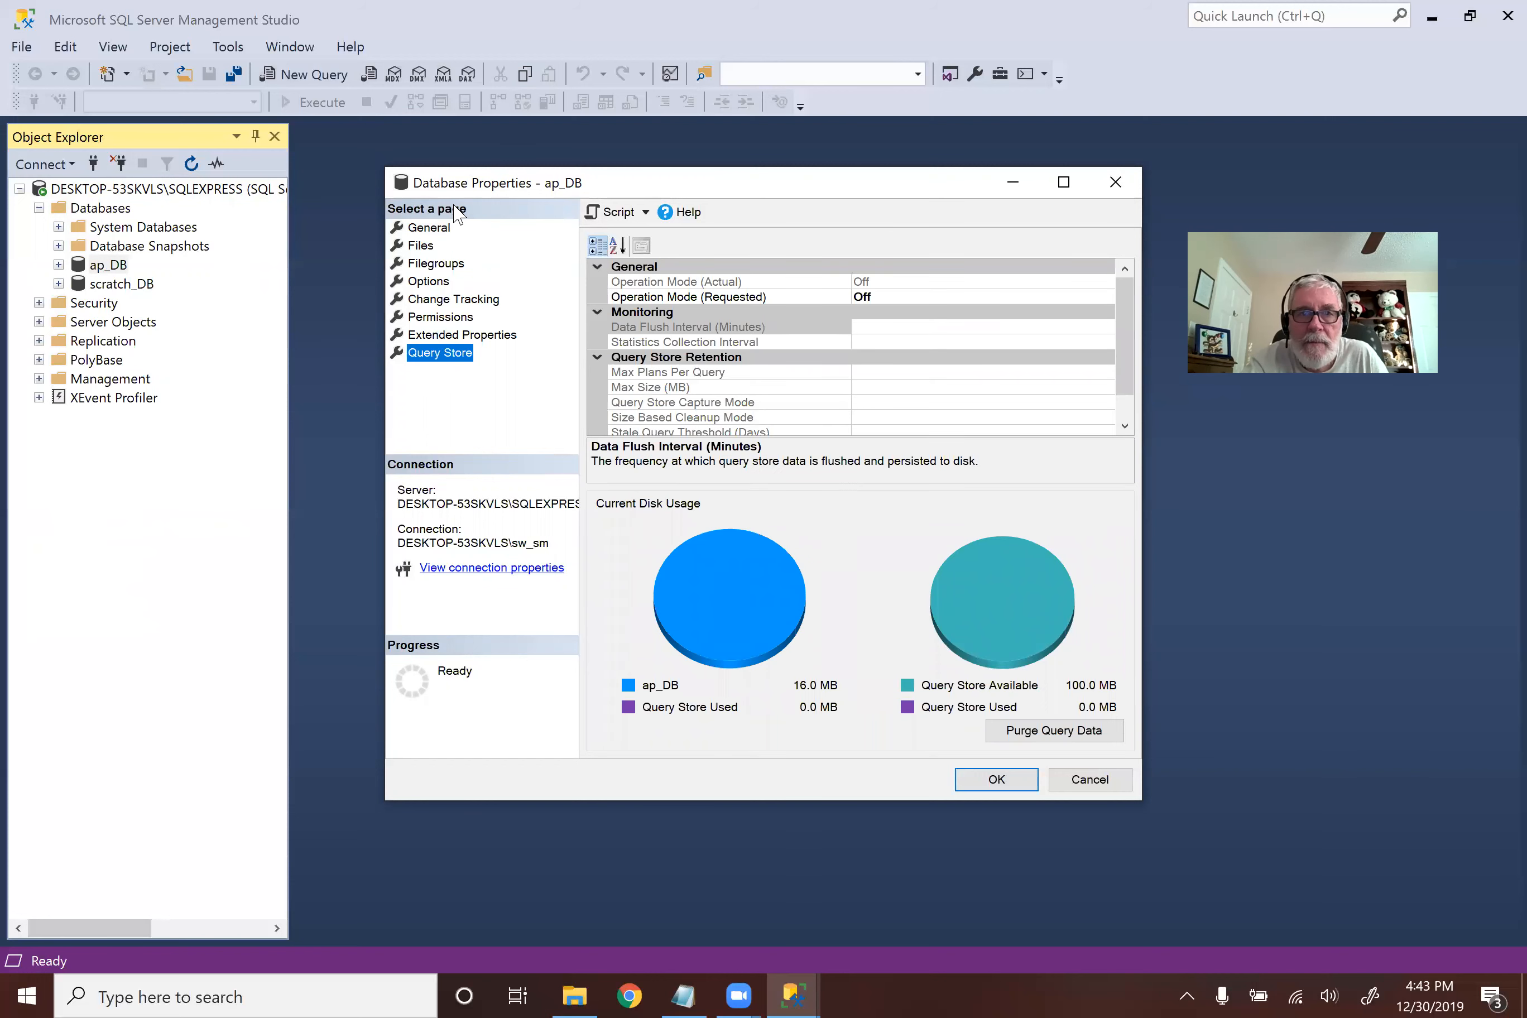
pyautogui.click(439, 230)
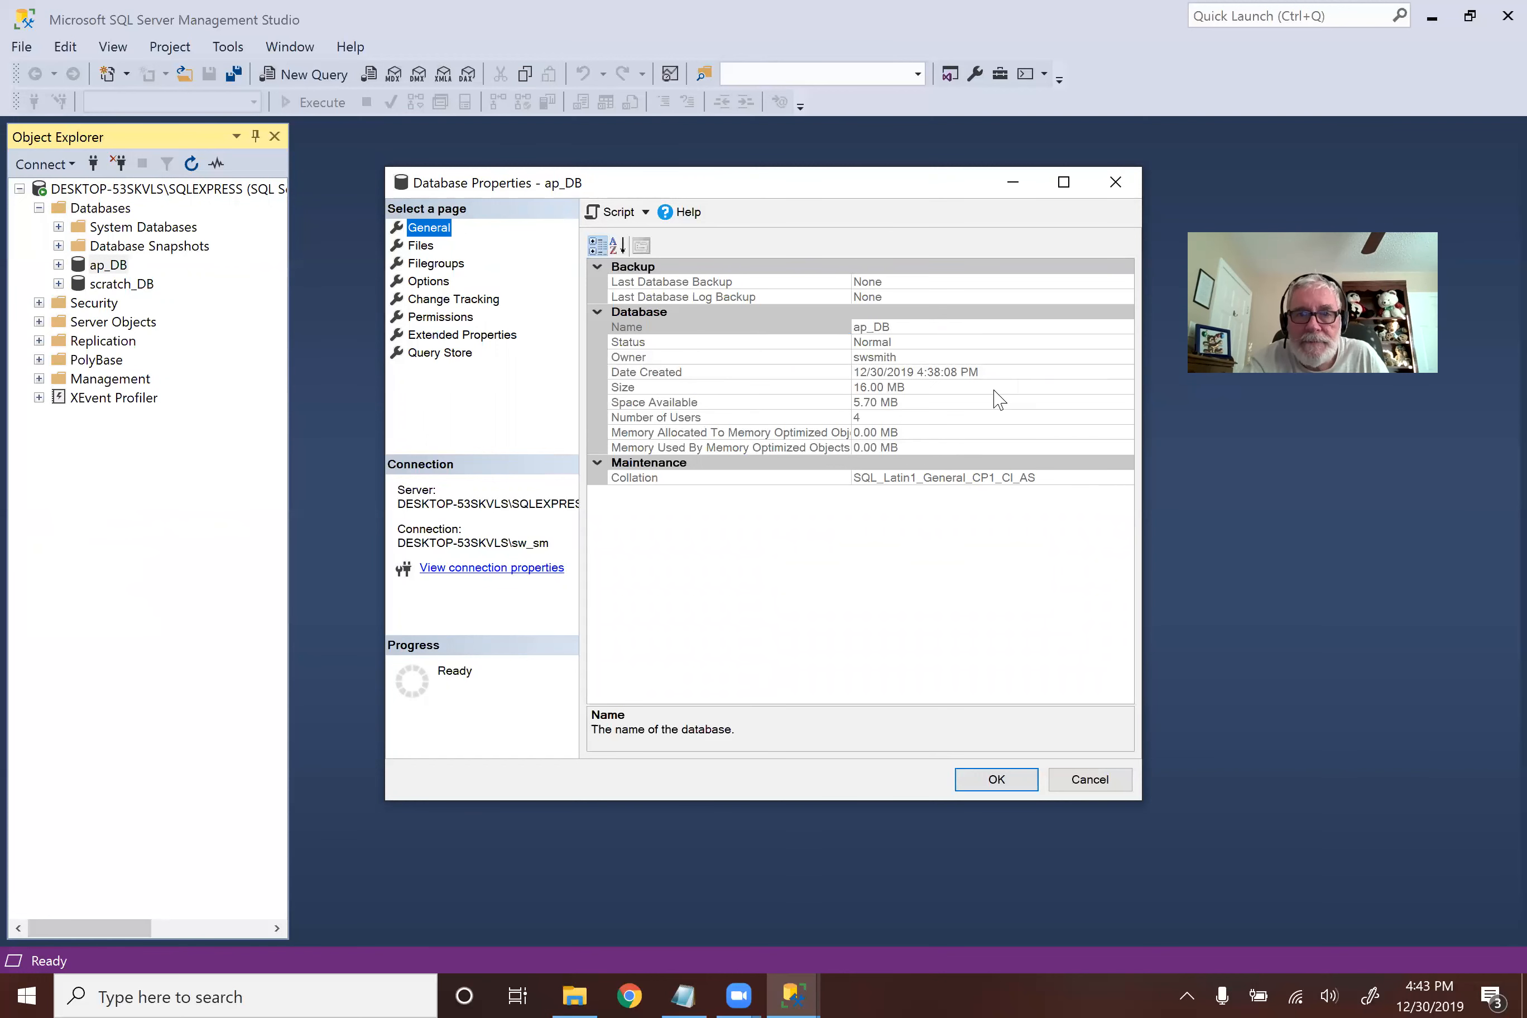
pyautogui.click(1097, 779)
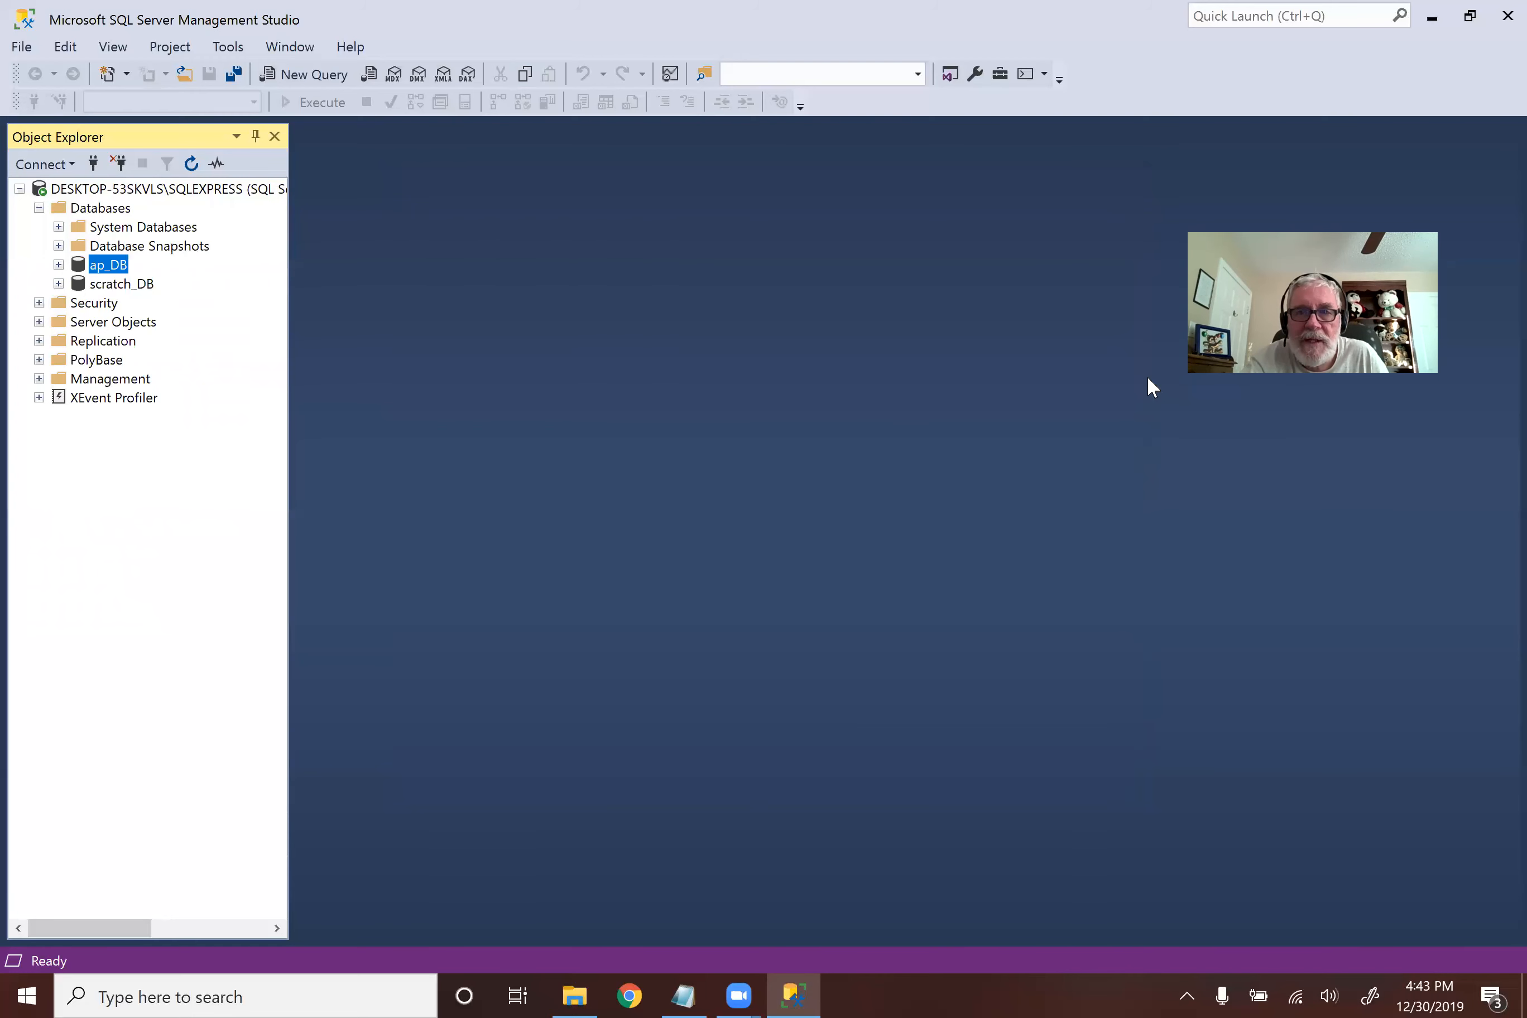
pyautogui.click(125, 285)
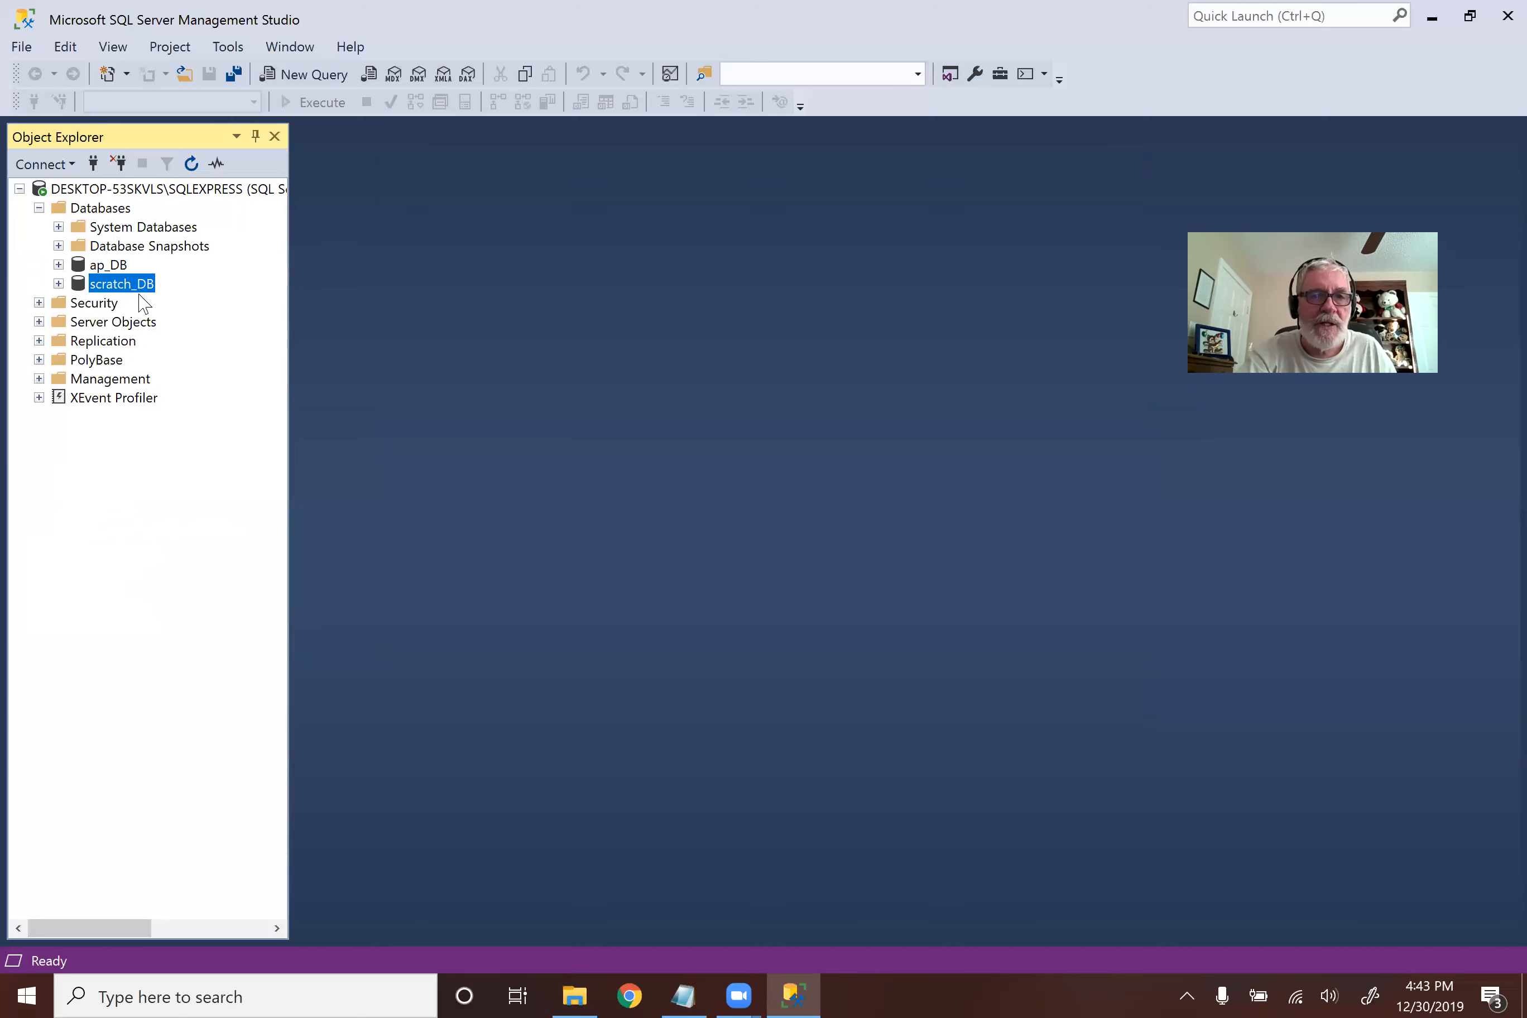
# Step: Expand Security > Logins and check that your login's default database is scratch_DB
pyautogui.click(39, 304)
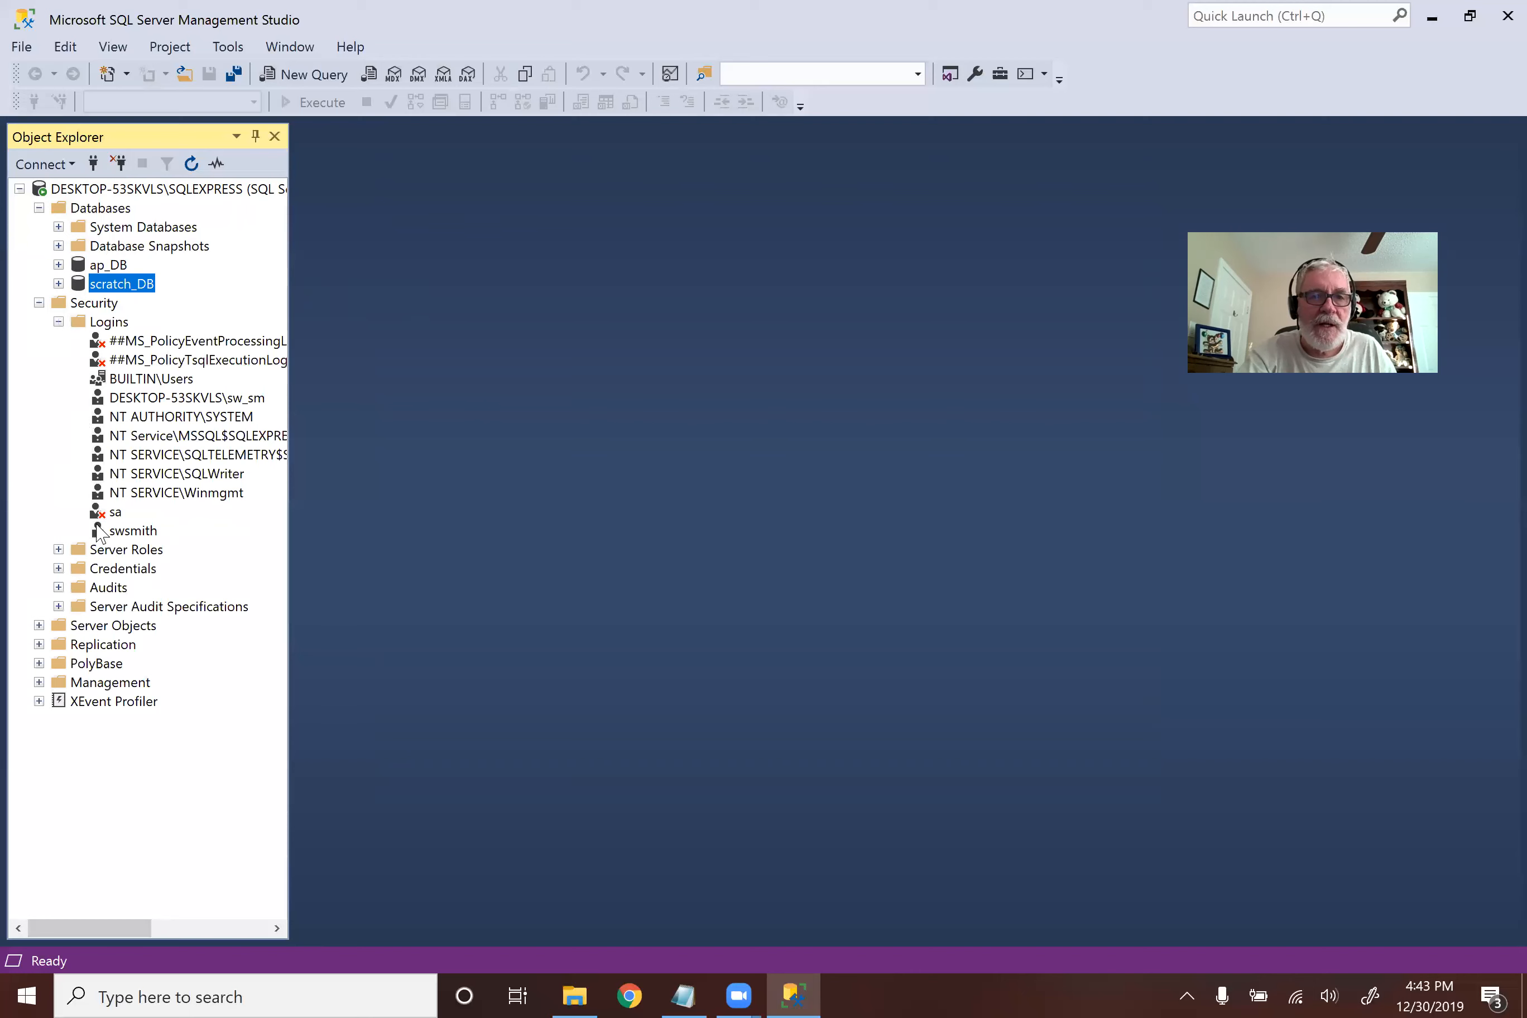
pyautogui.click(119, 532)
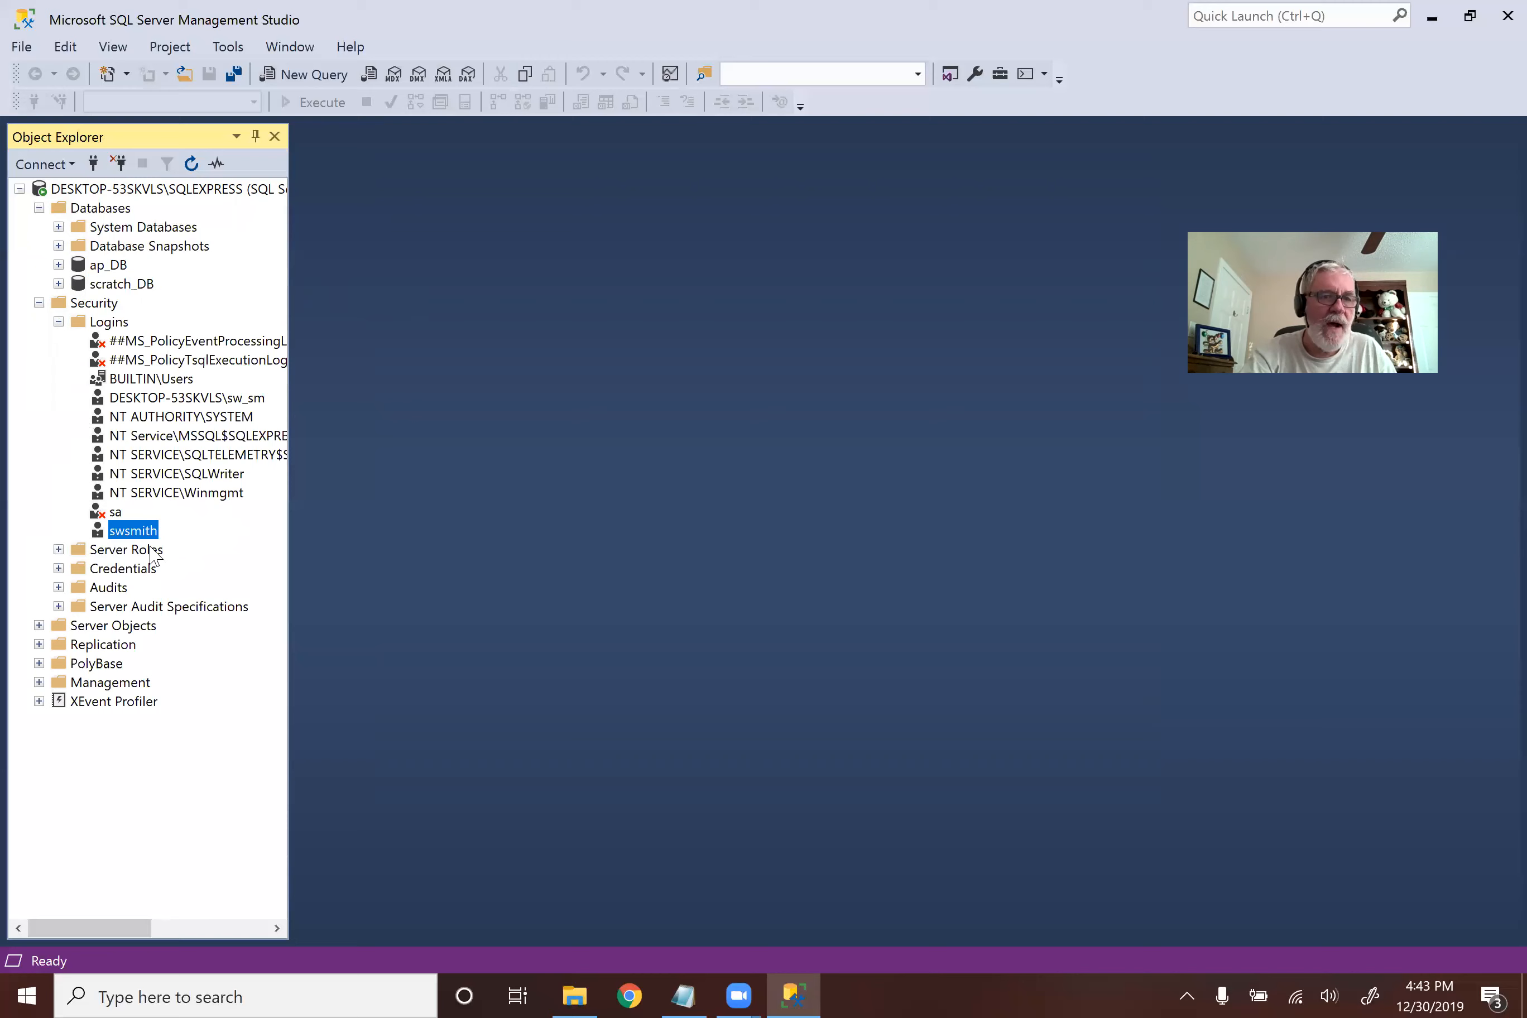
pyautogui.rightClick(127, 534)
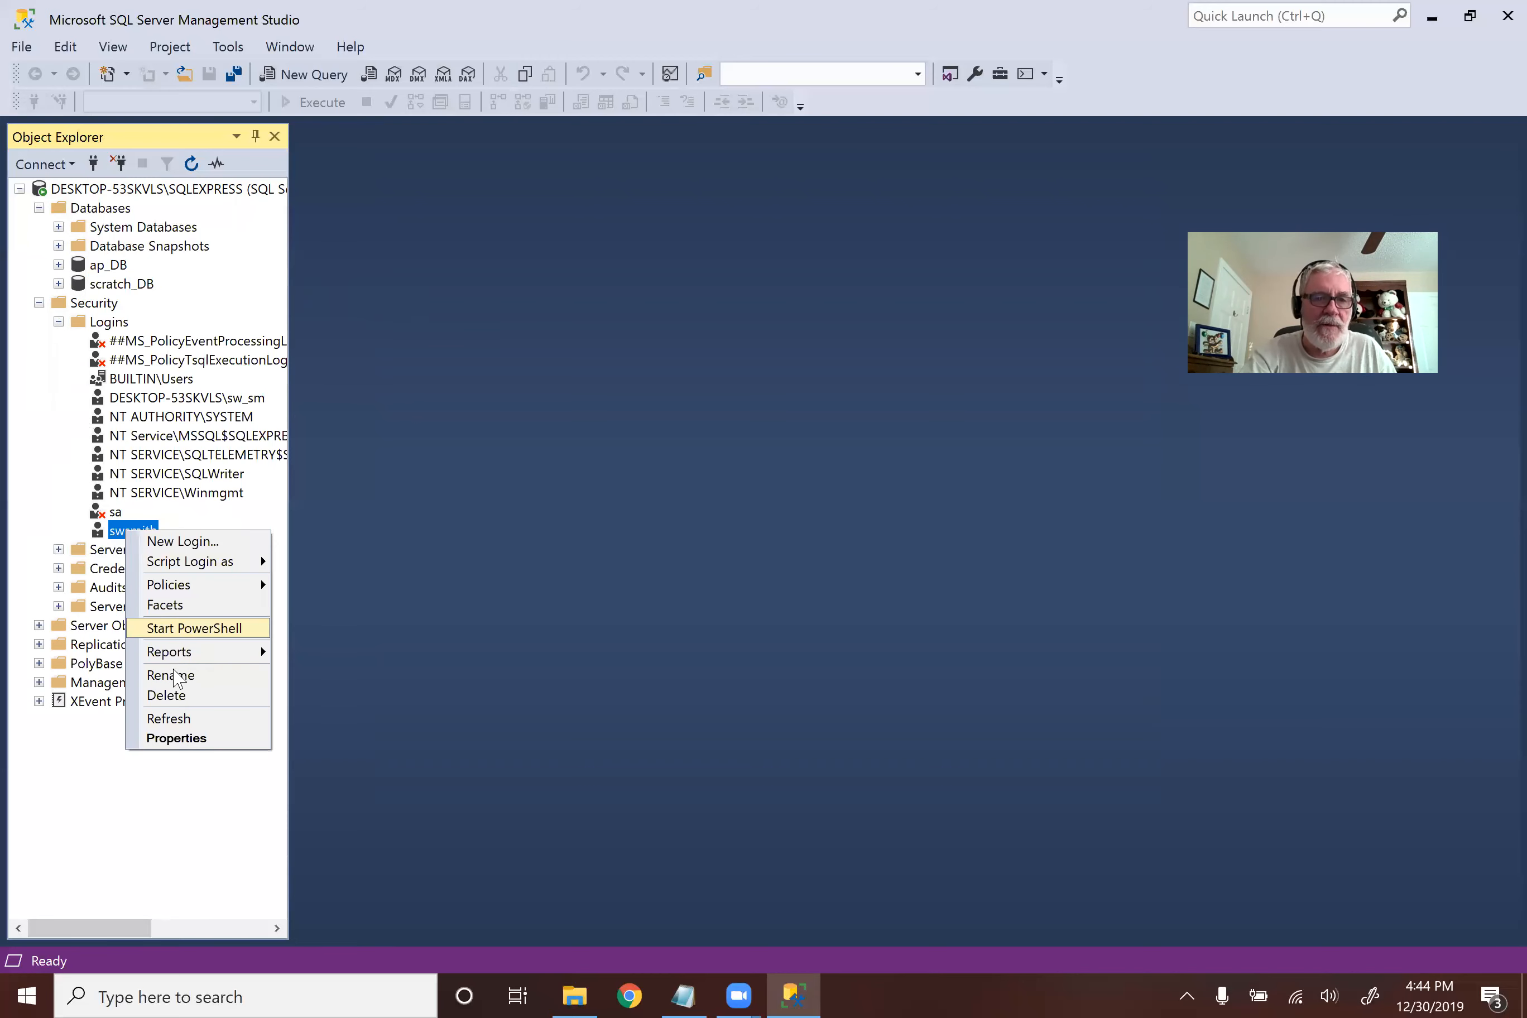
pyautogui.click(183, 740)
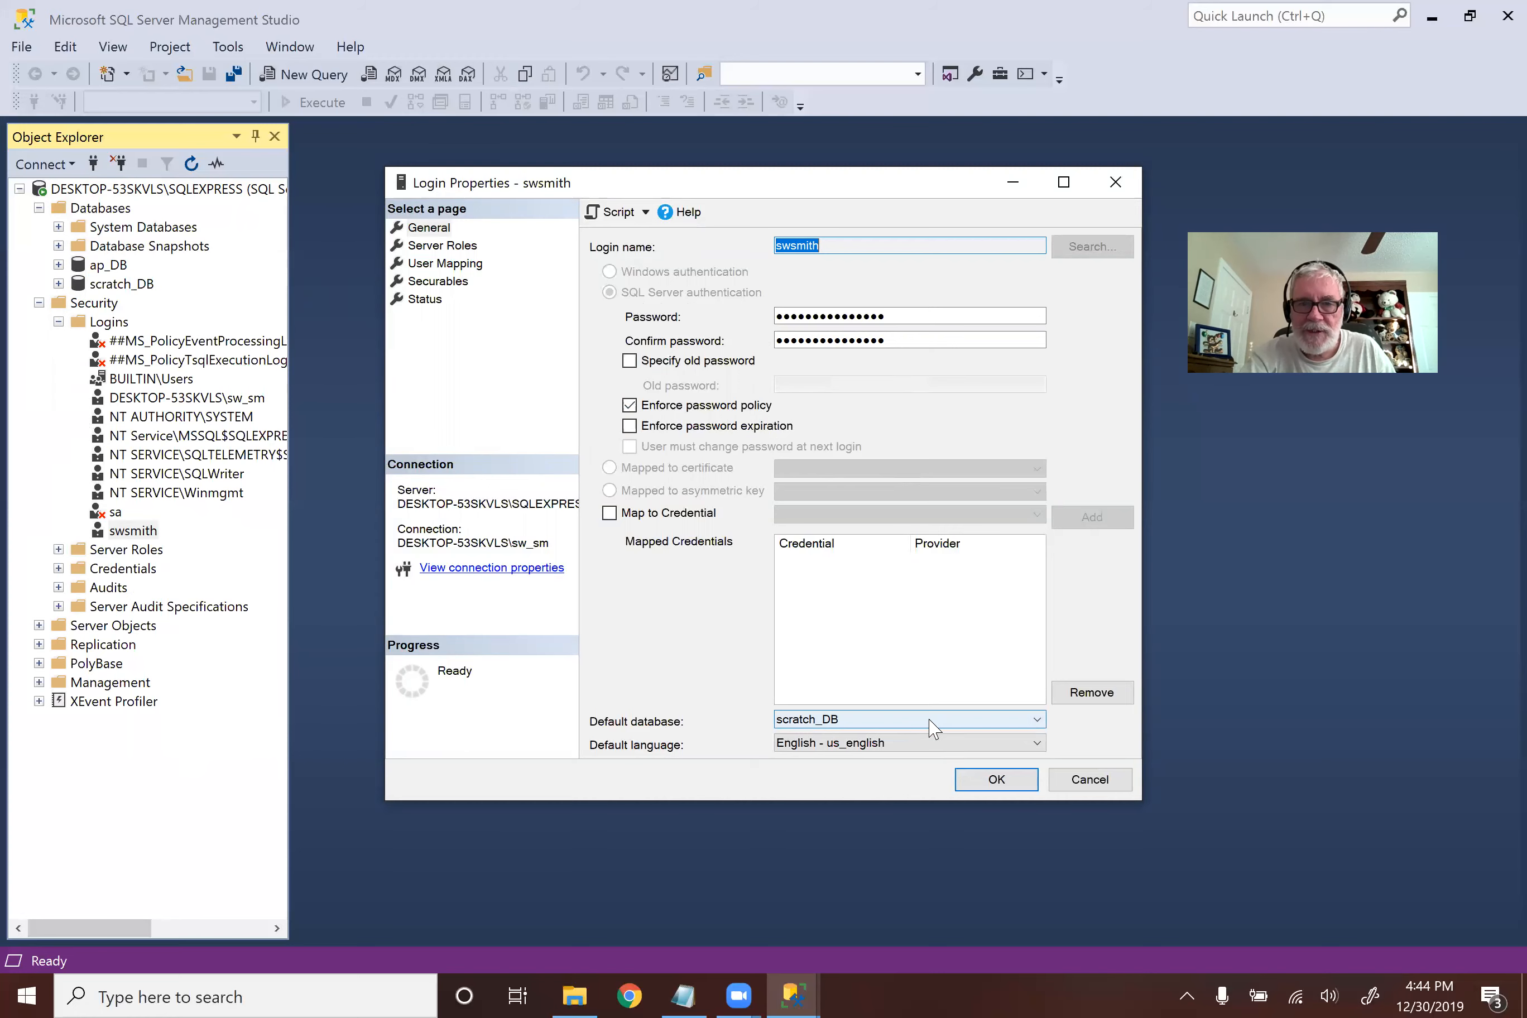
pyautogui.click(996, 780)
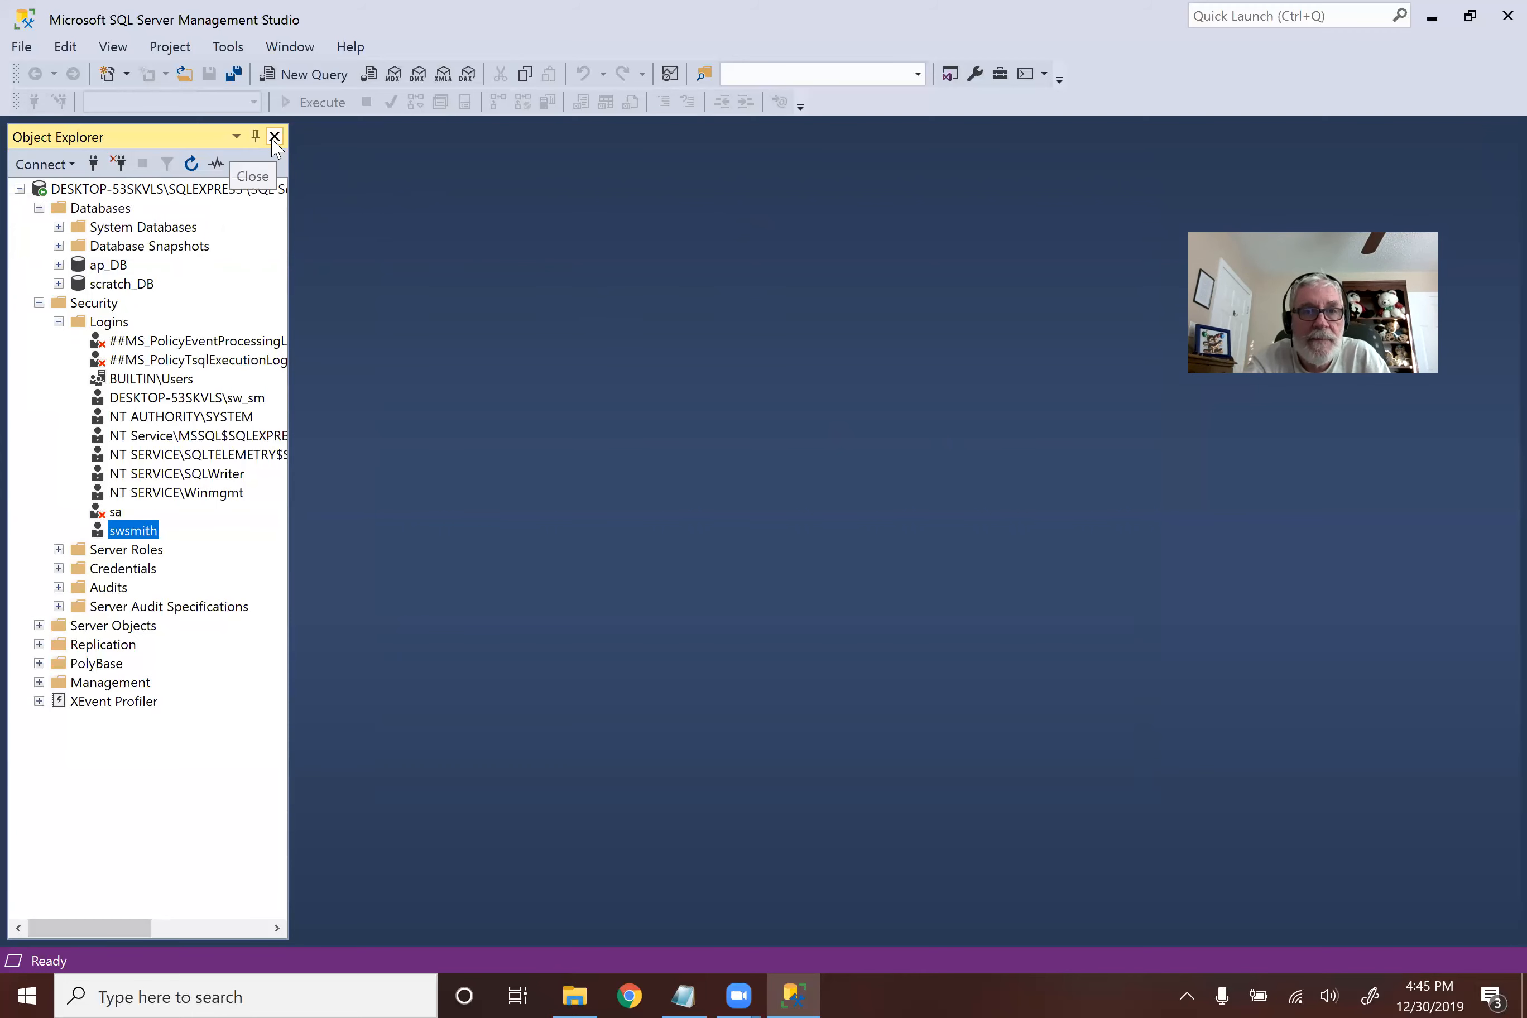
pyautogui.click(19, 189)
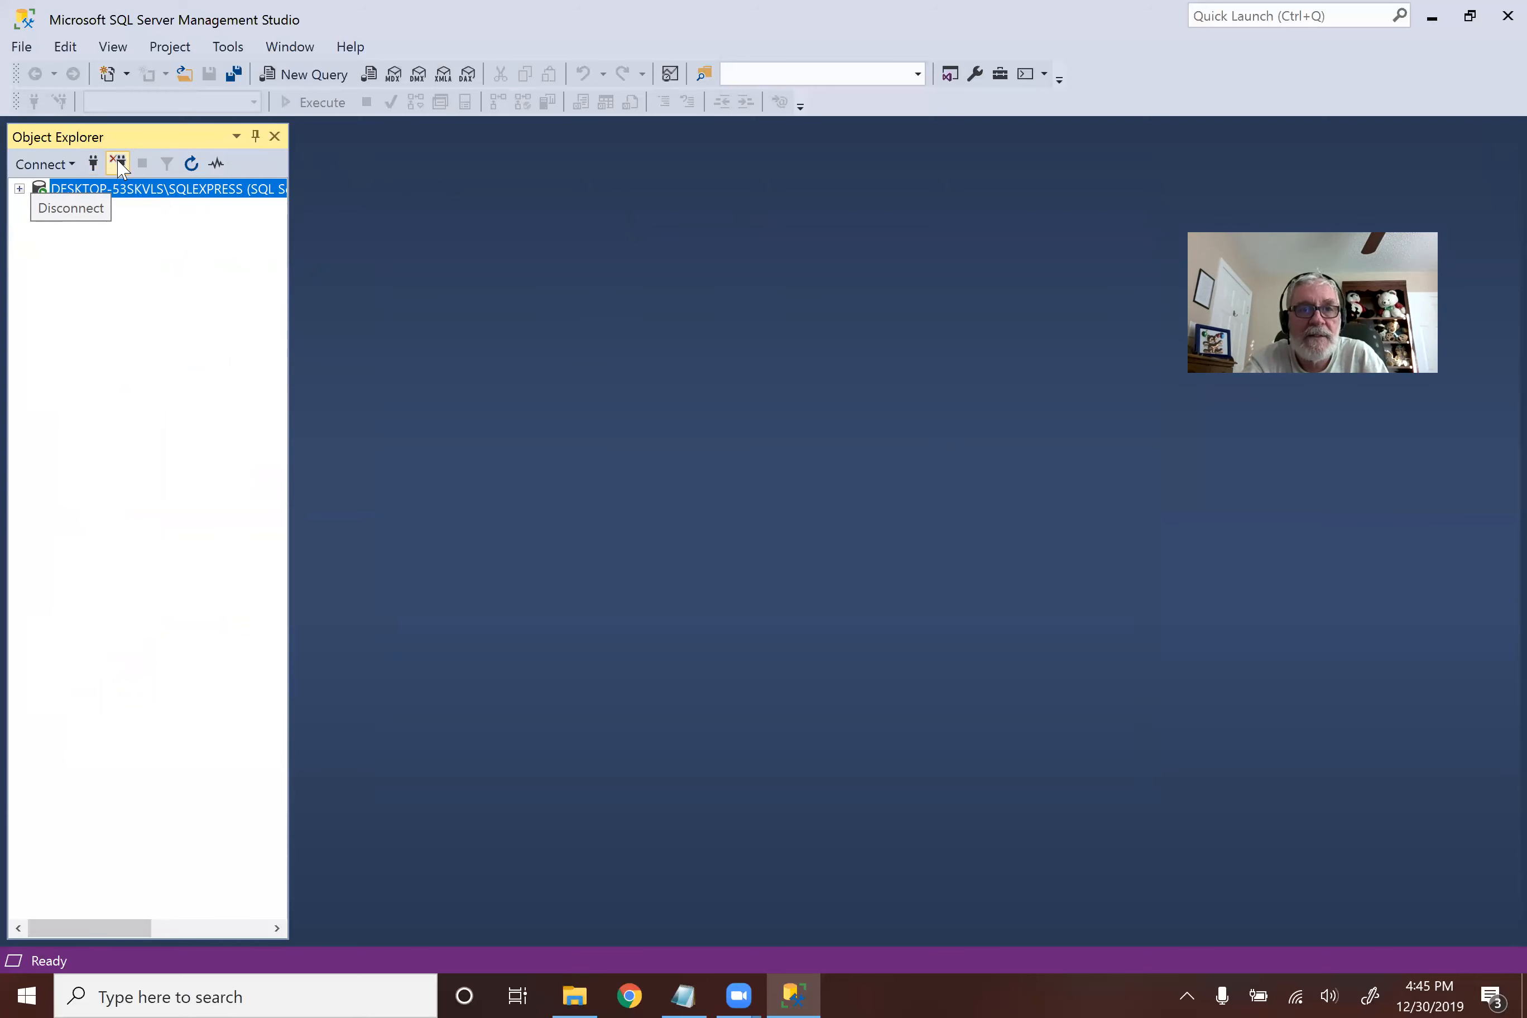
pyautogui.click(118, 163)
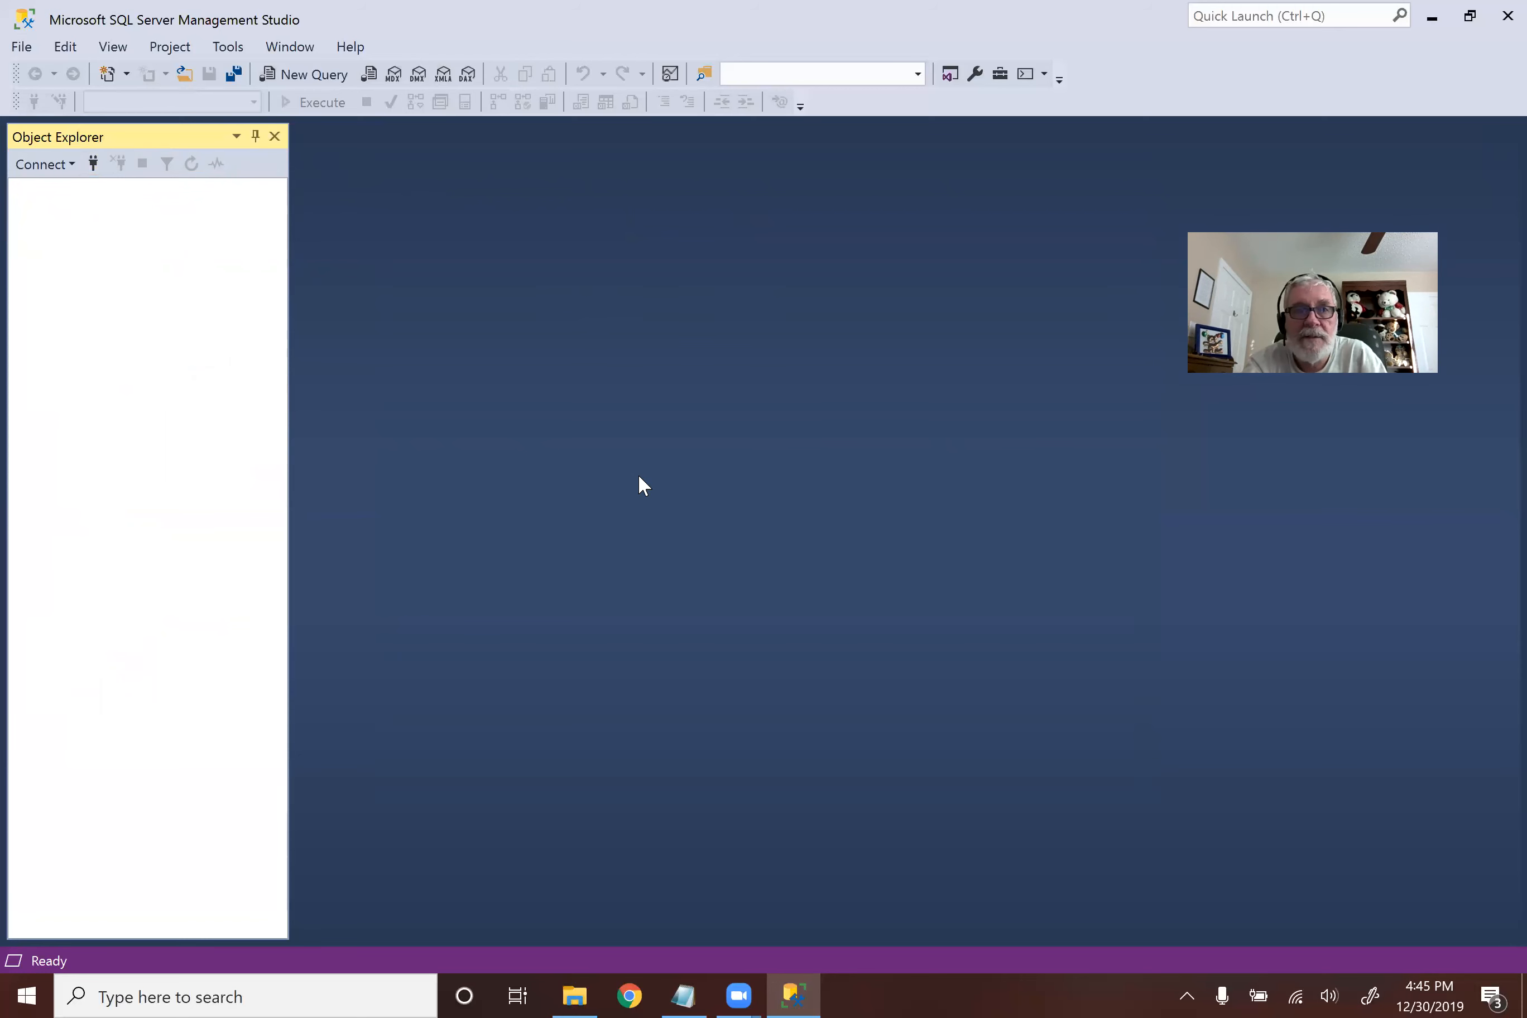
pyautogui.click(89, 163)
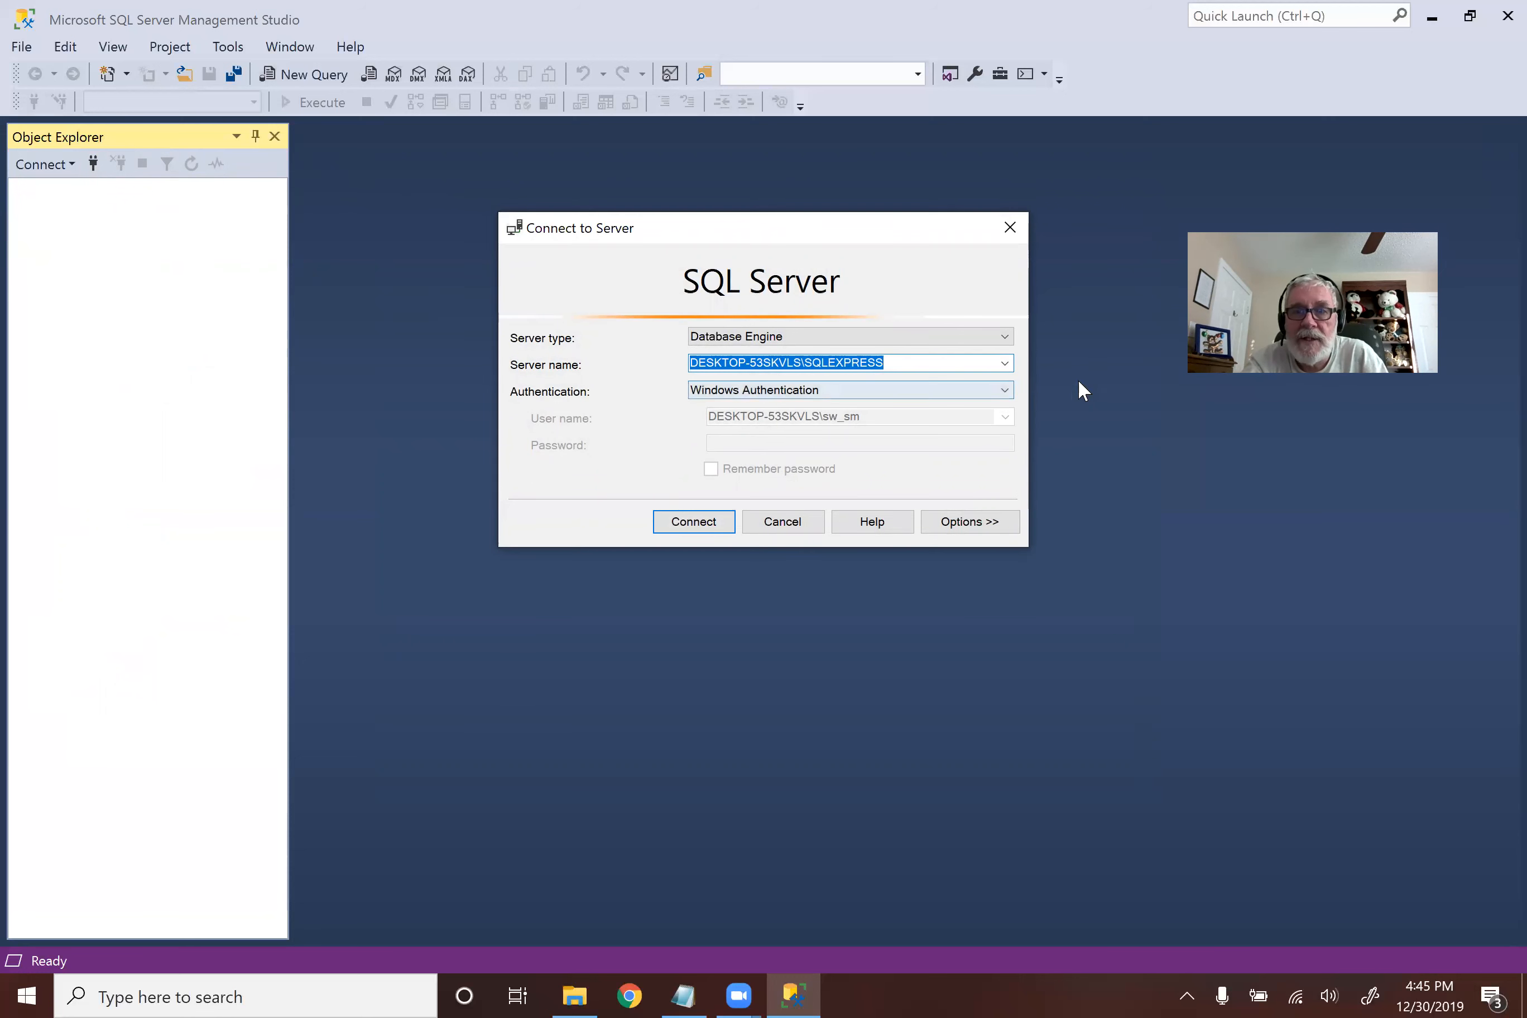
# Step: Connect to SQLEXPRESS using SQL Server Authentication with your login and password, remembering the password
pyautogui.click(1005, 392)
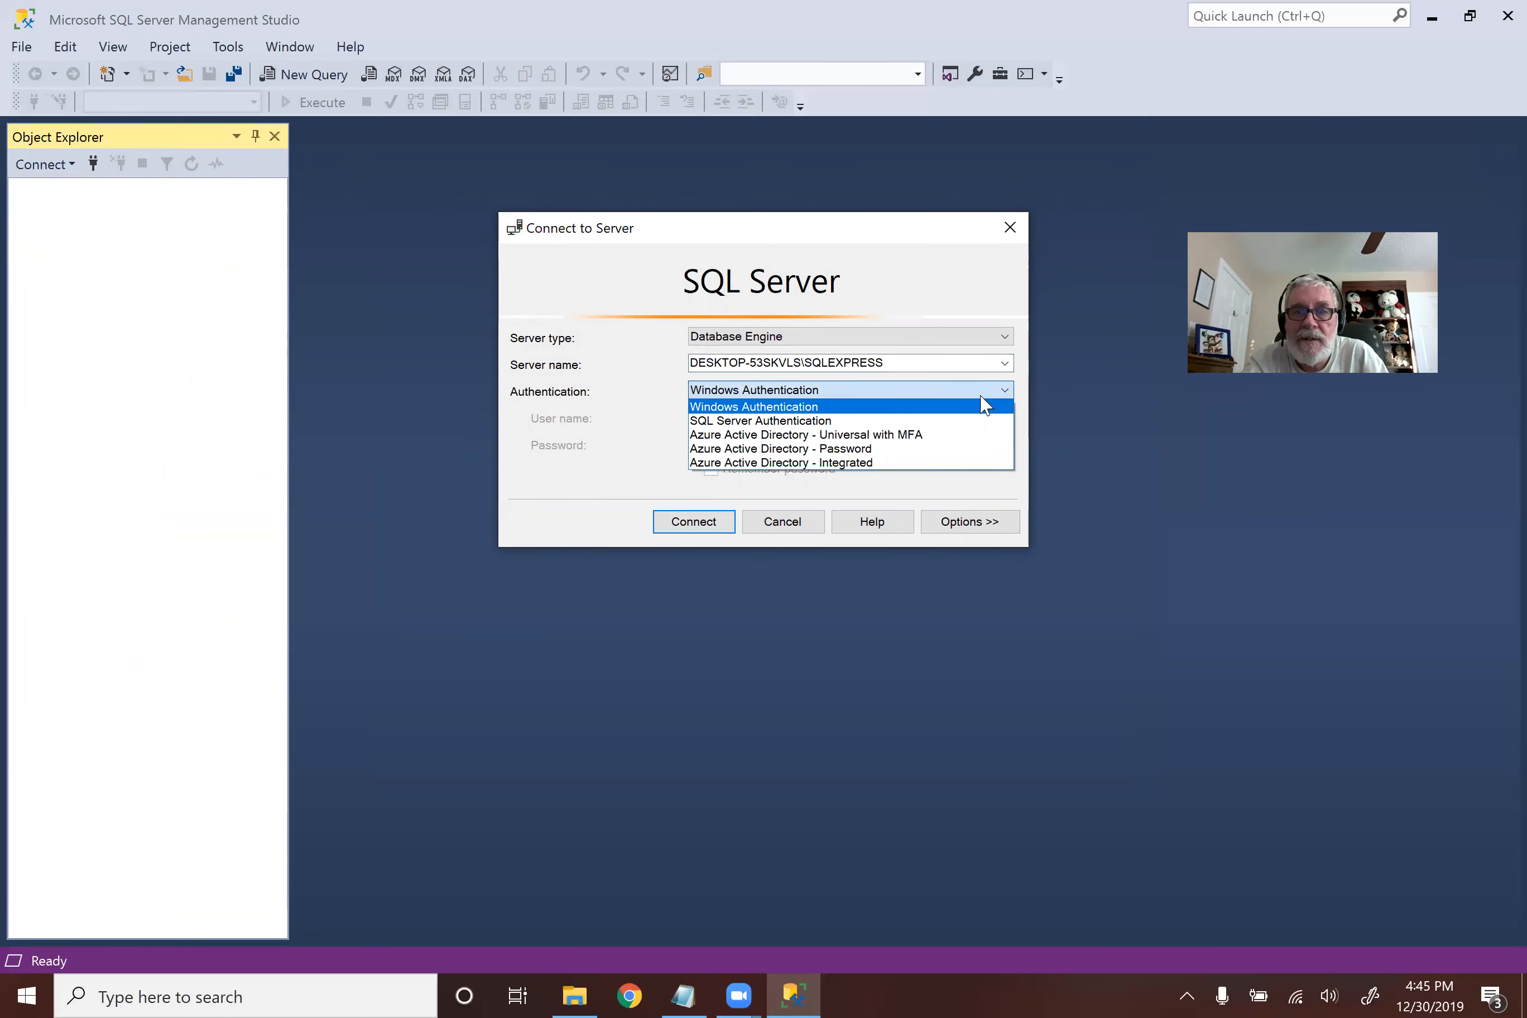
pyautogui.click(848, 422)
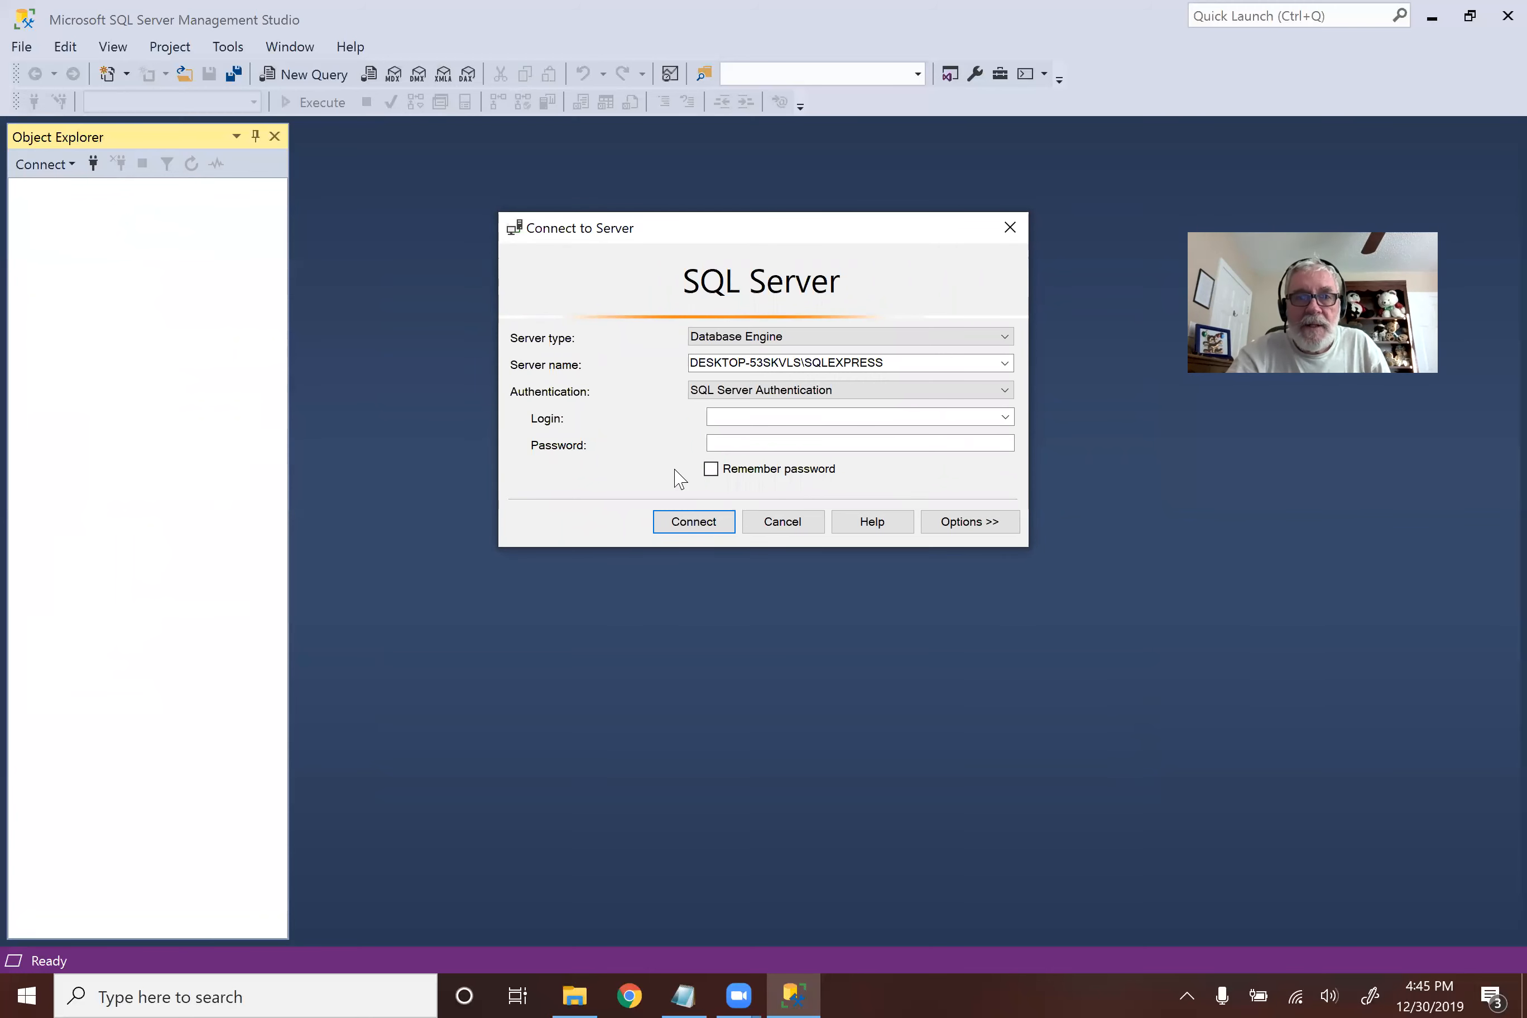
pyautogui.click(731, 414)
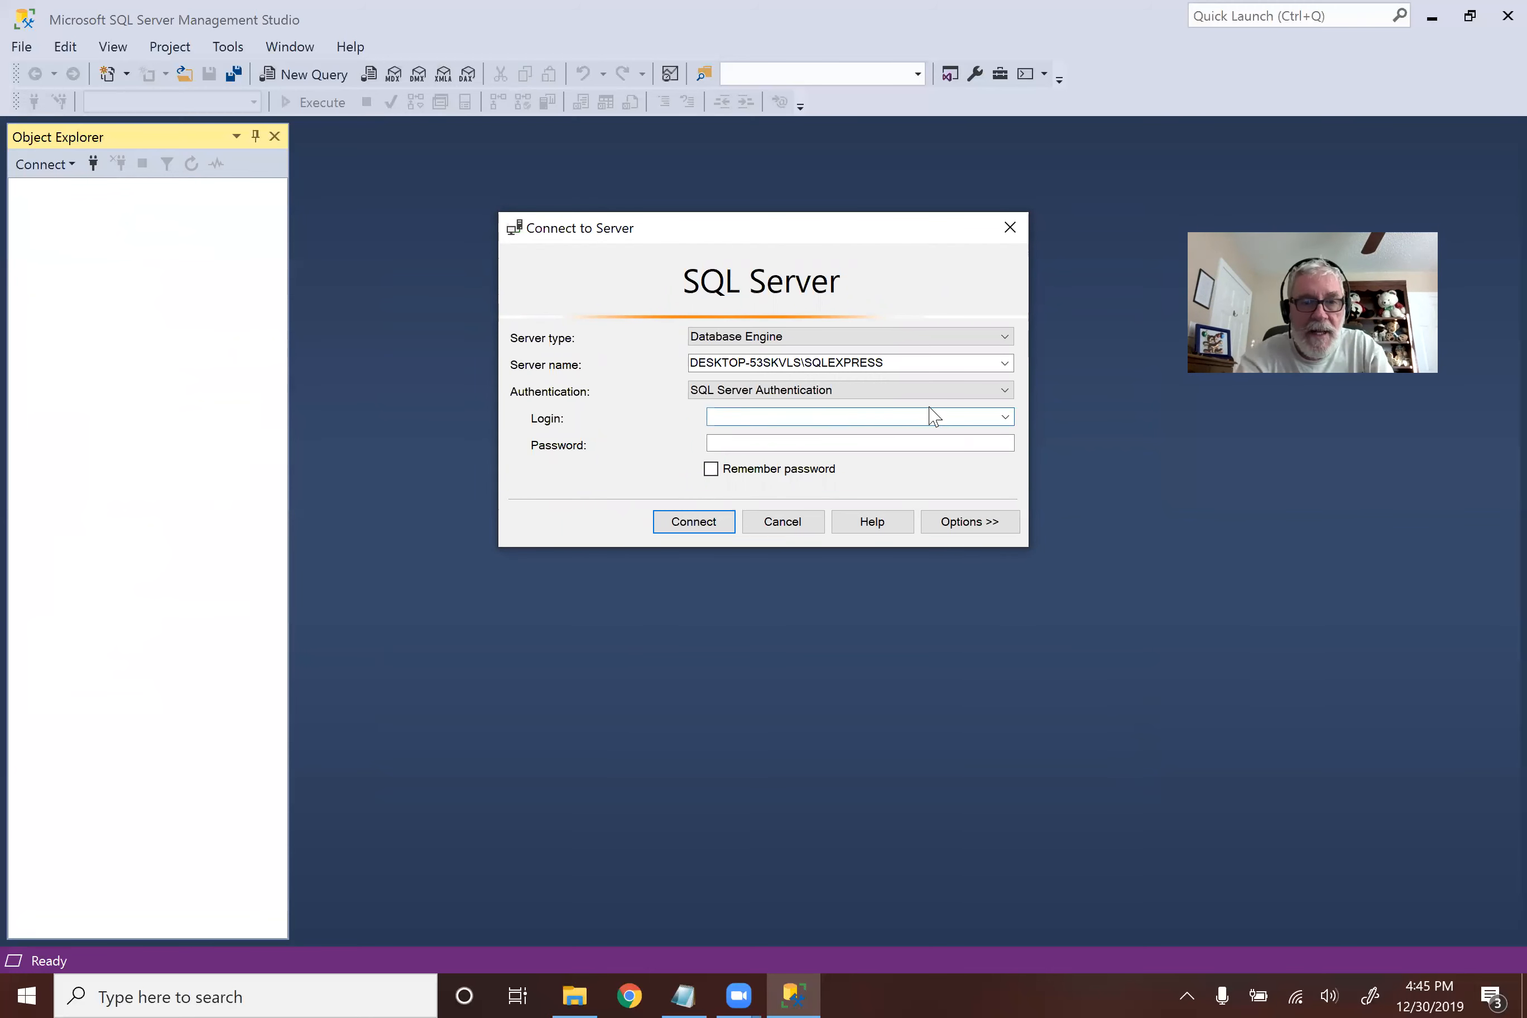
pyautogui.write('swsmith')
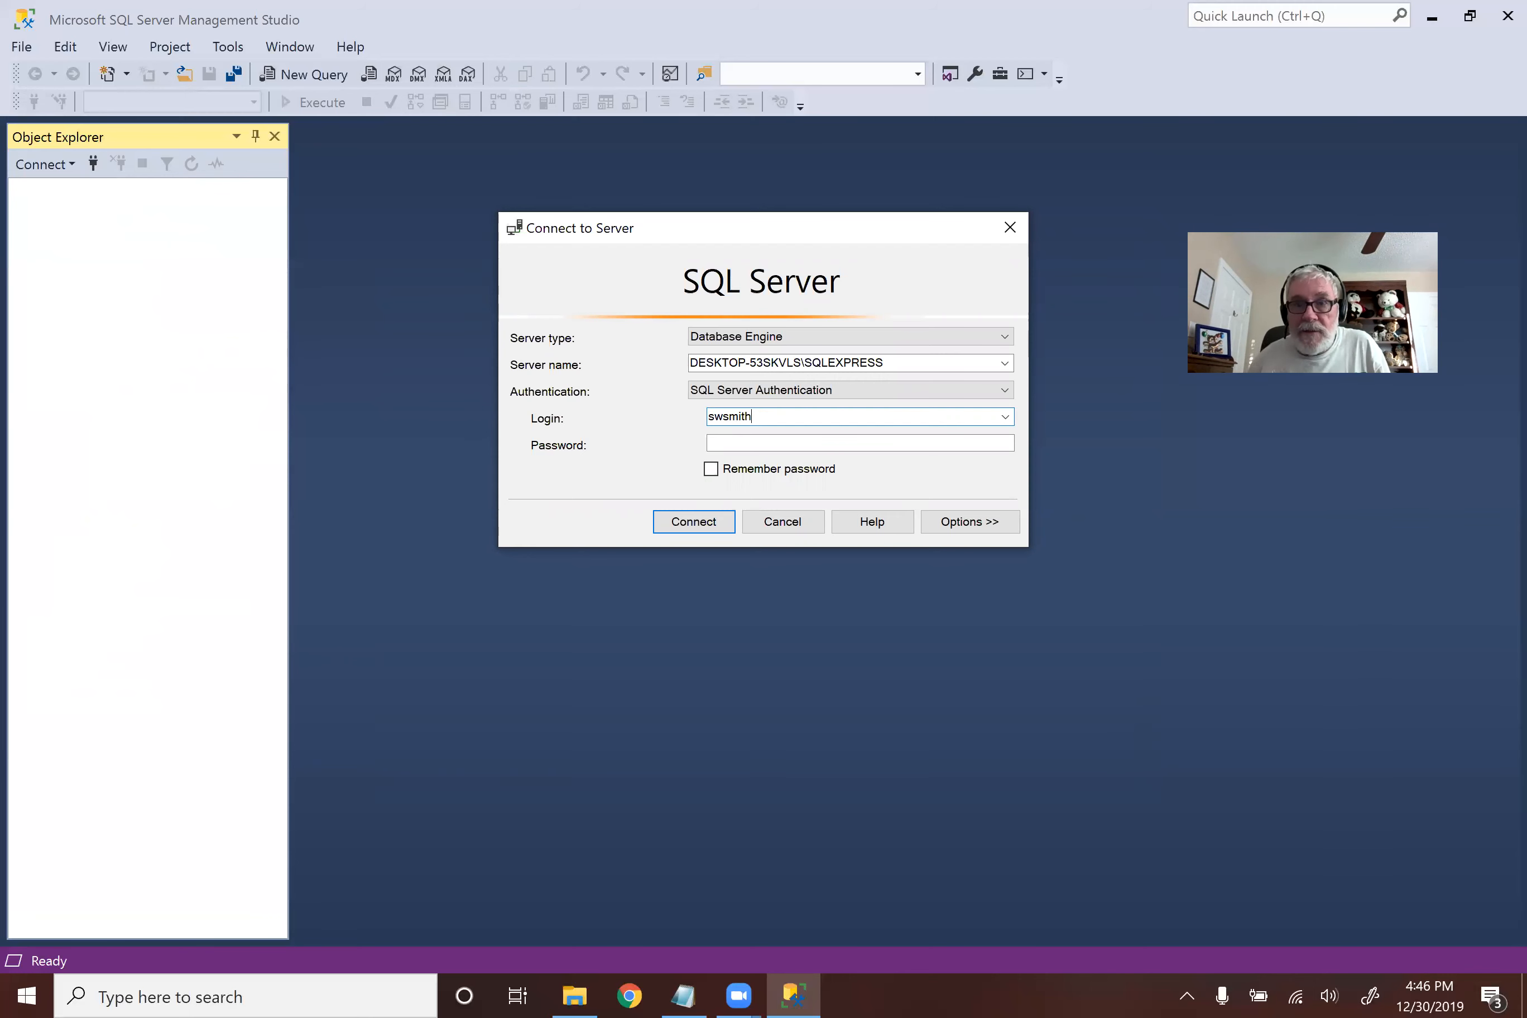
pyautogui.click(786, 445)
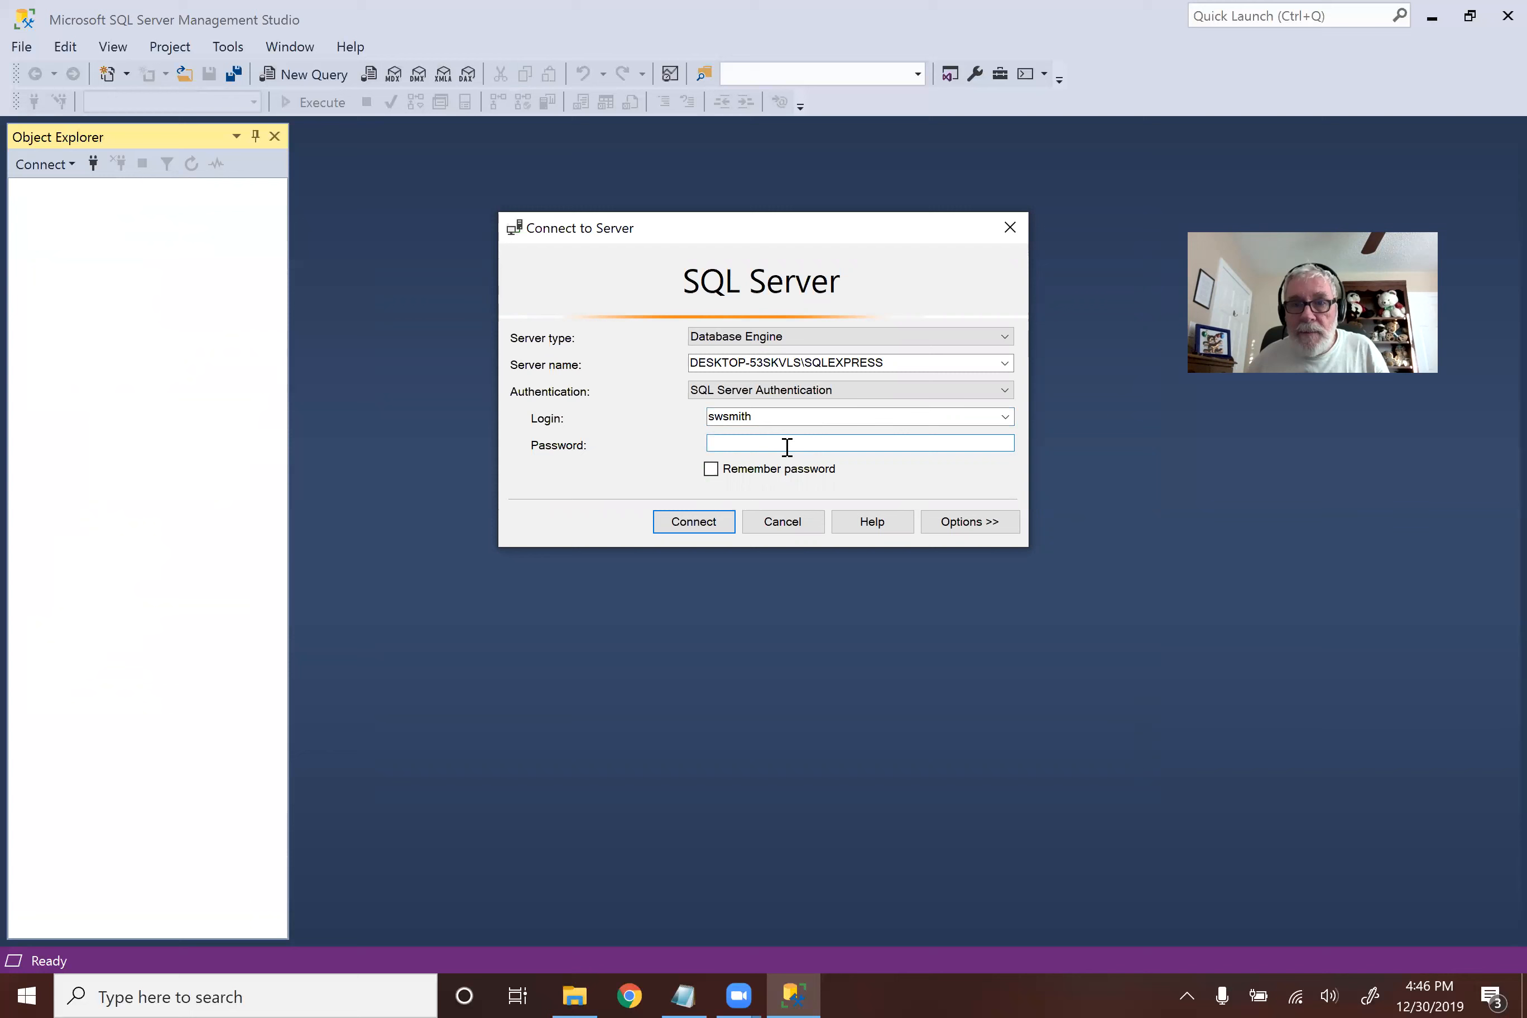
pyautogui.write('*')
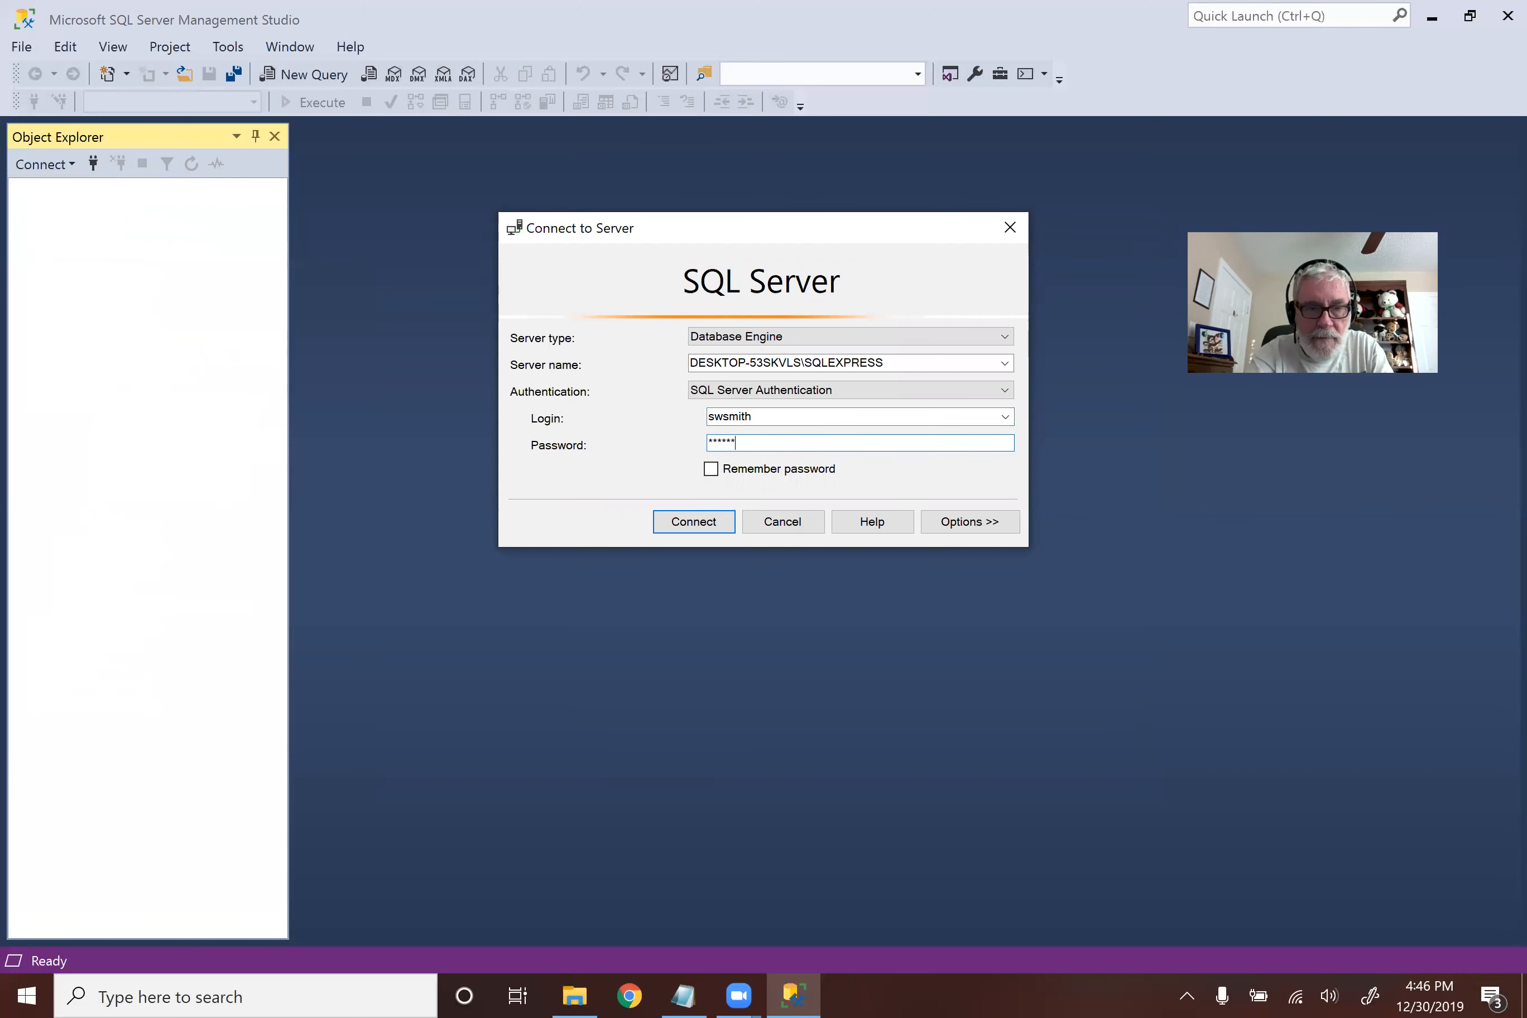
pyautogui.write('**')
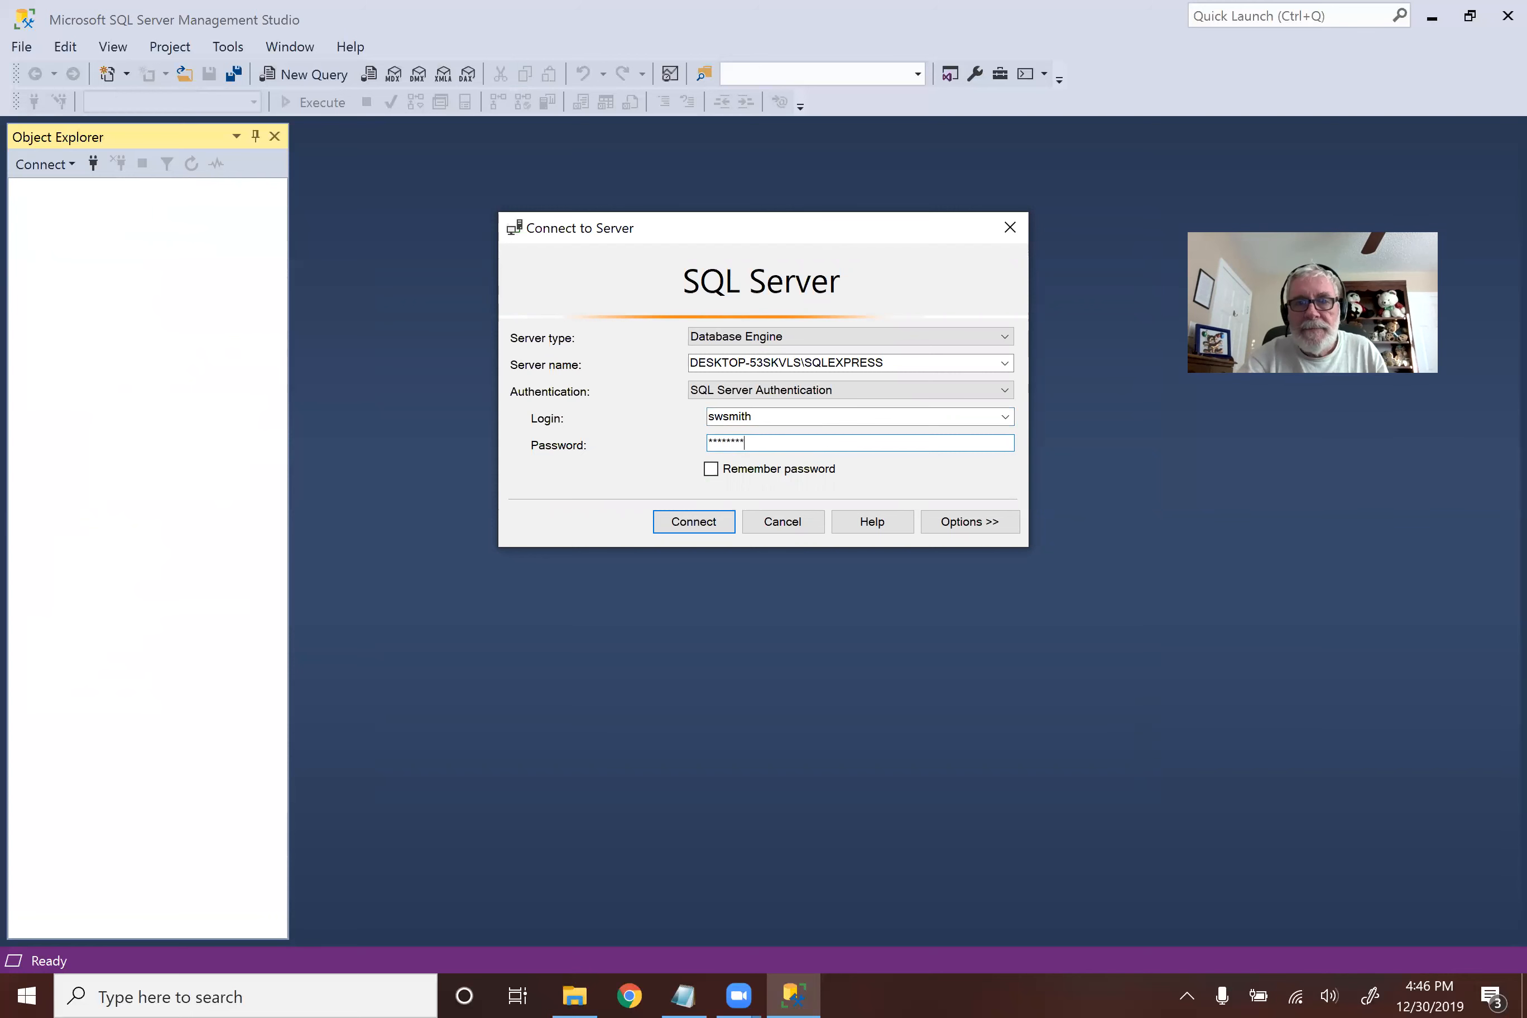
pyautogui.click(711, 469)
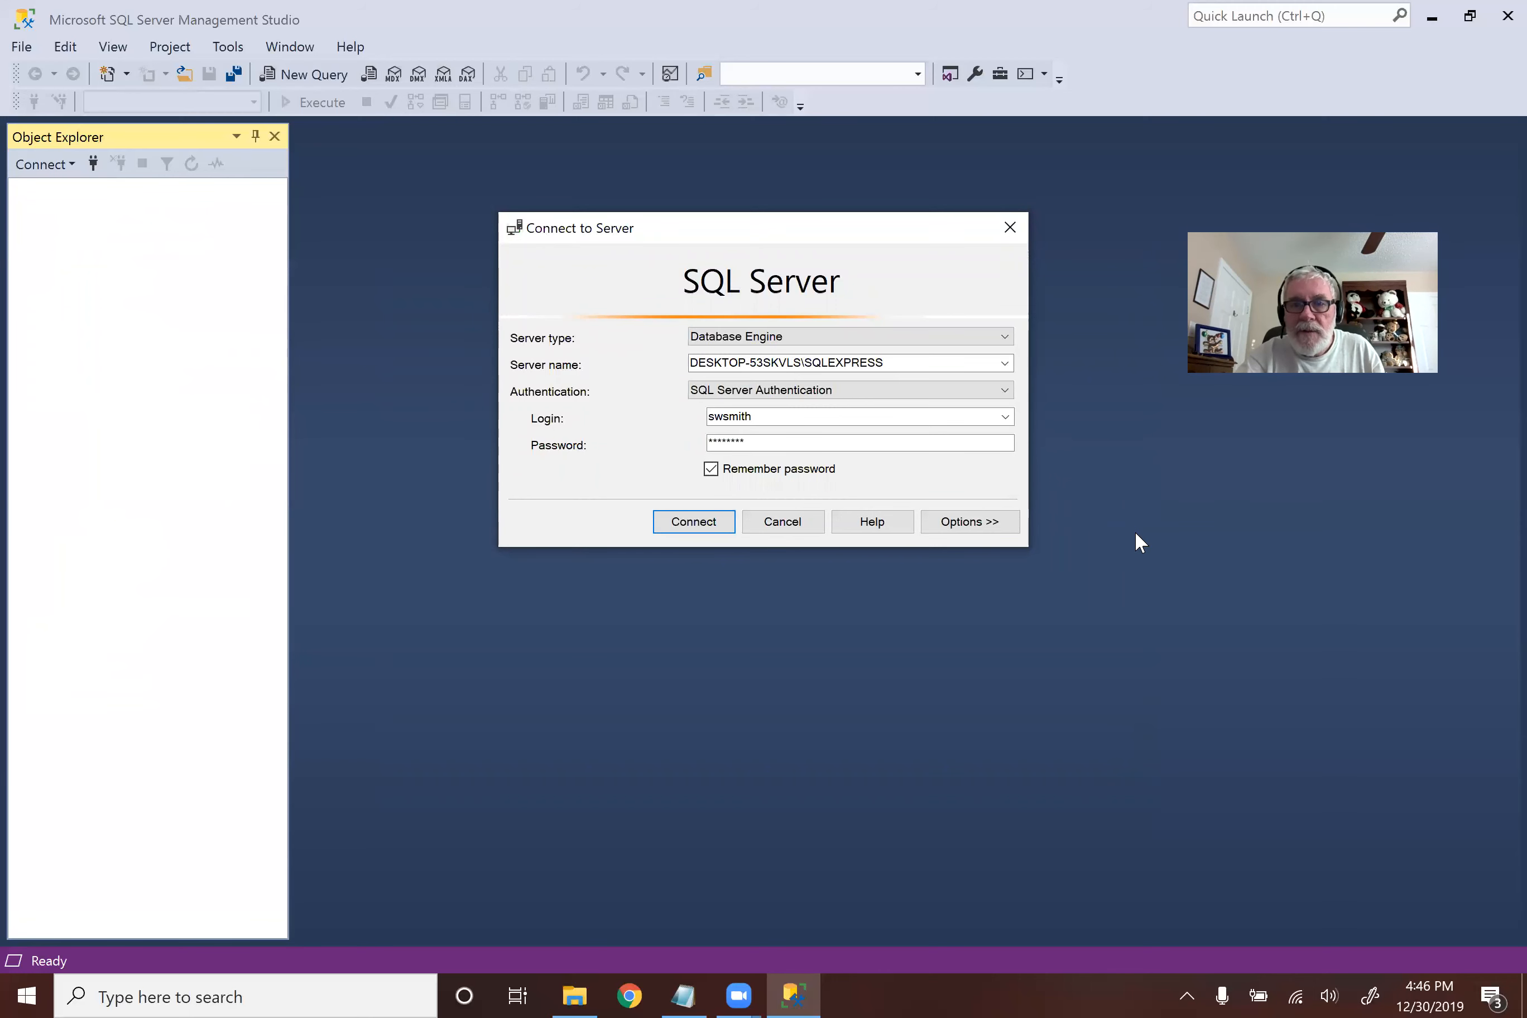
pyautogui.click(706, 523)
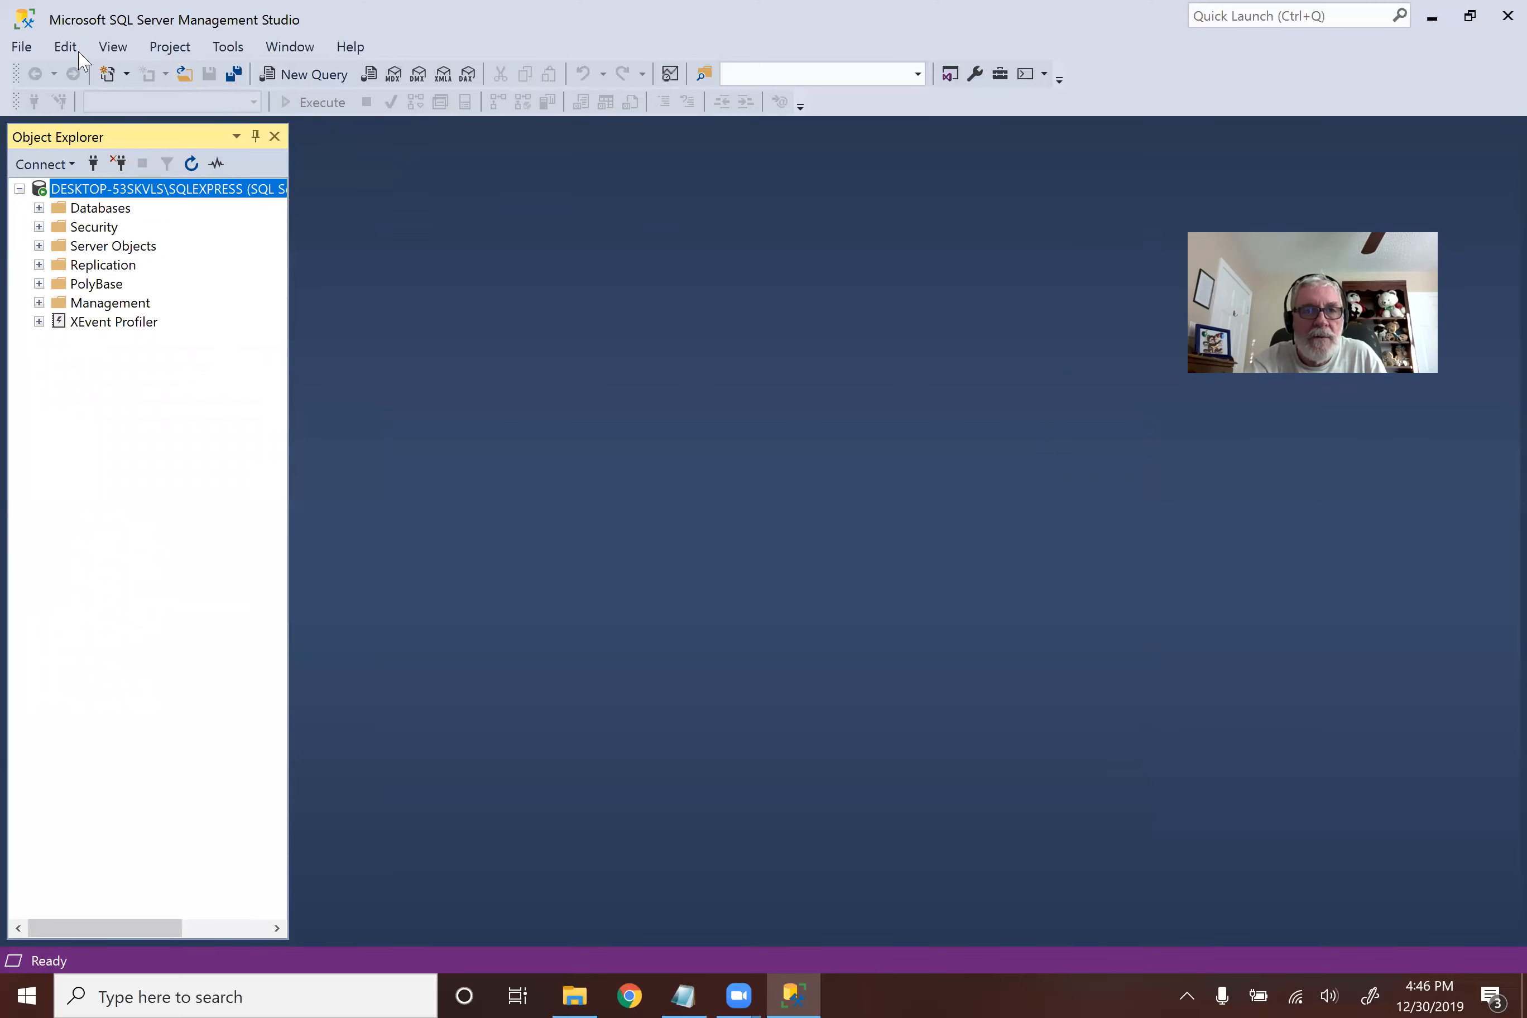
# Step: Open the create_ap script from Downloads\SQL_Server via File > Open > File
pyautogui.click(22, 47)
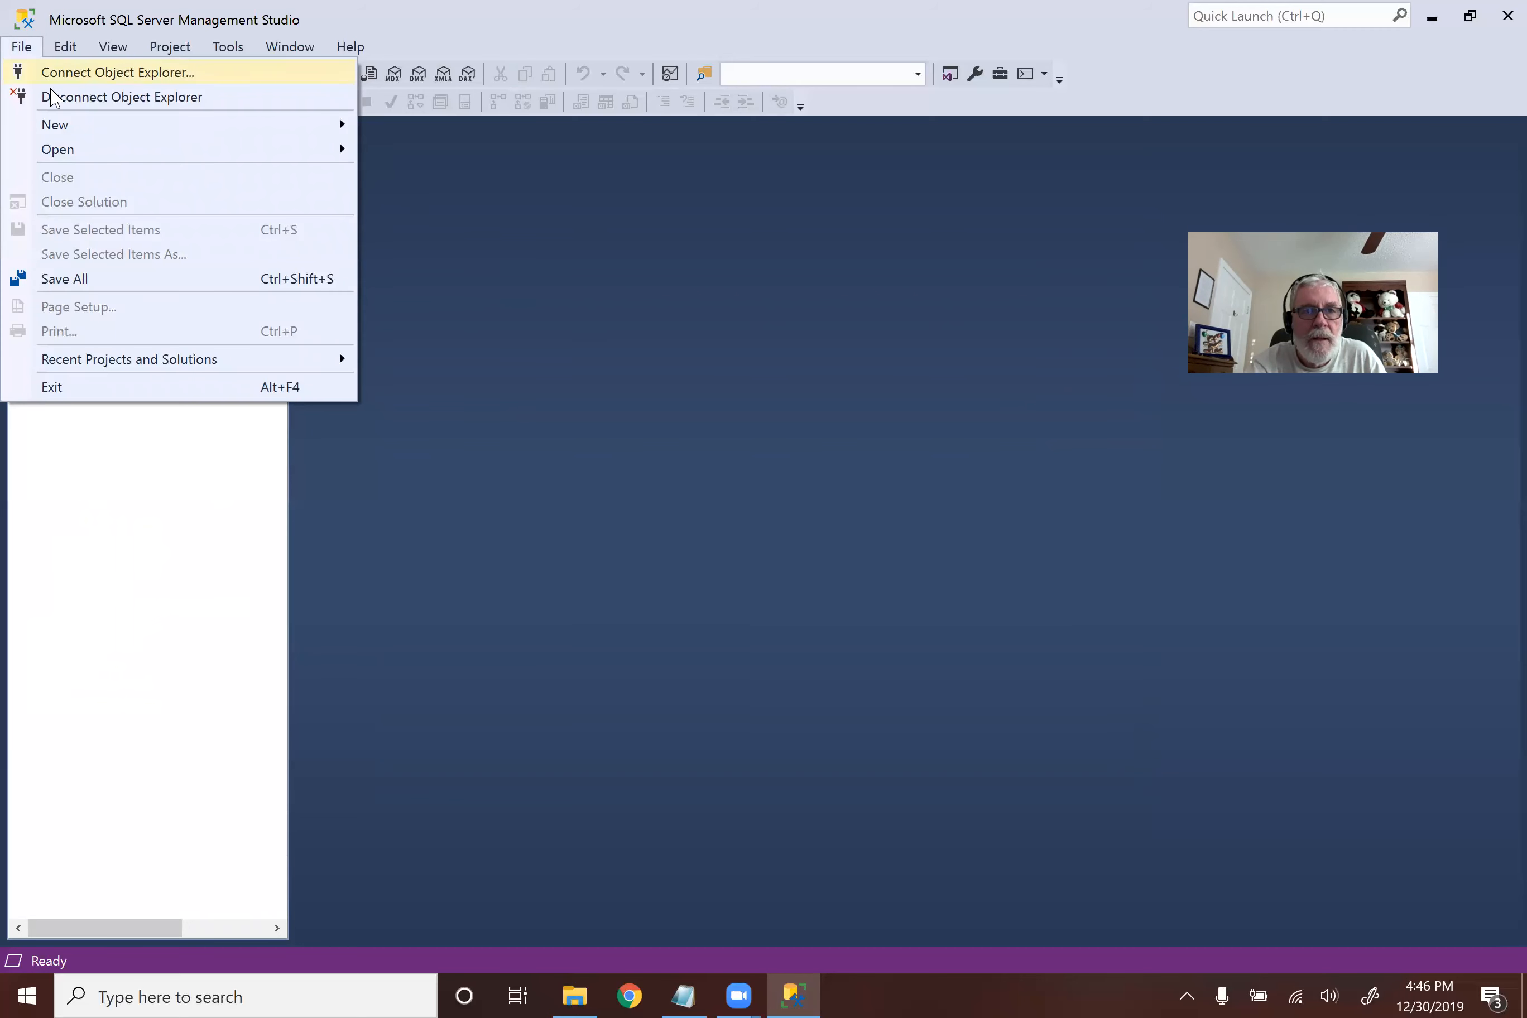
pyautogui.moveTo(73, 157)
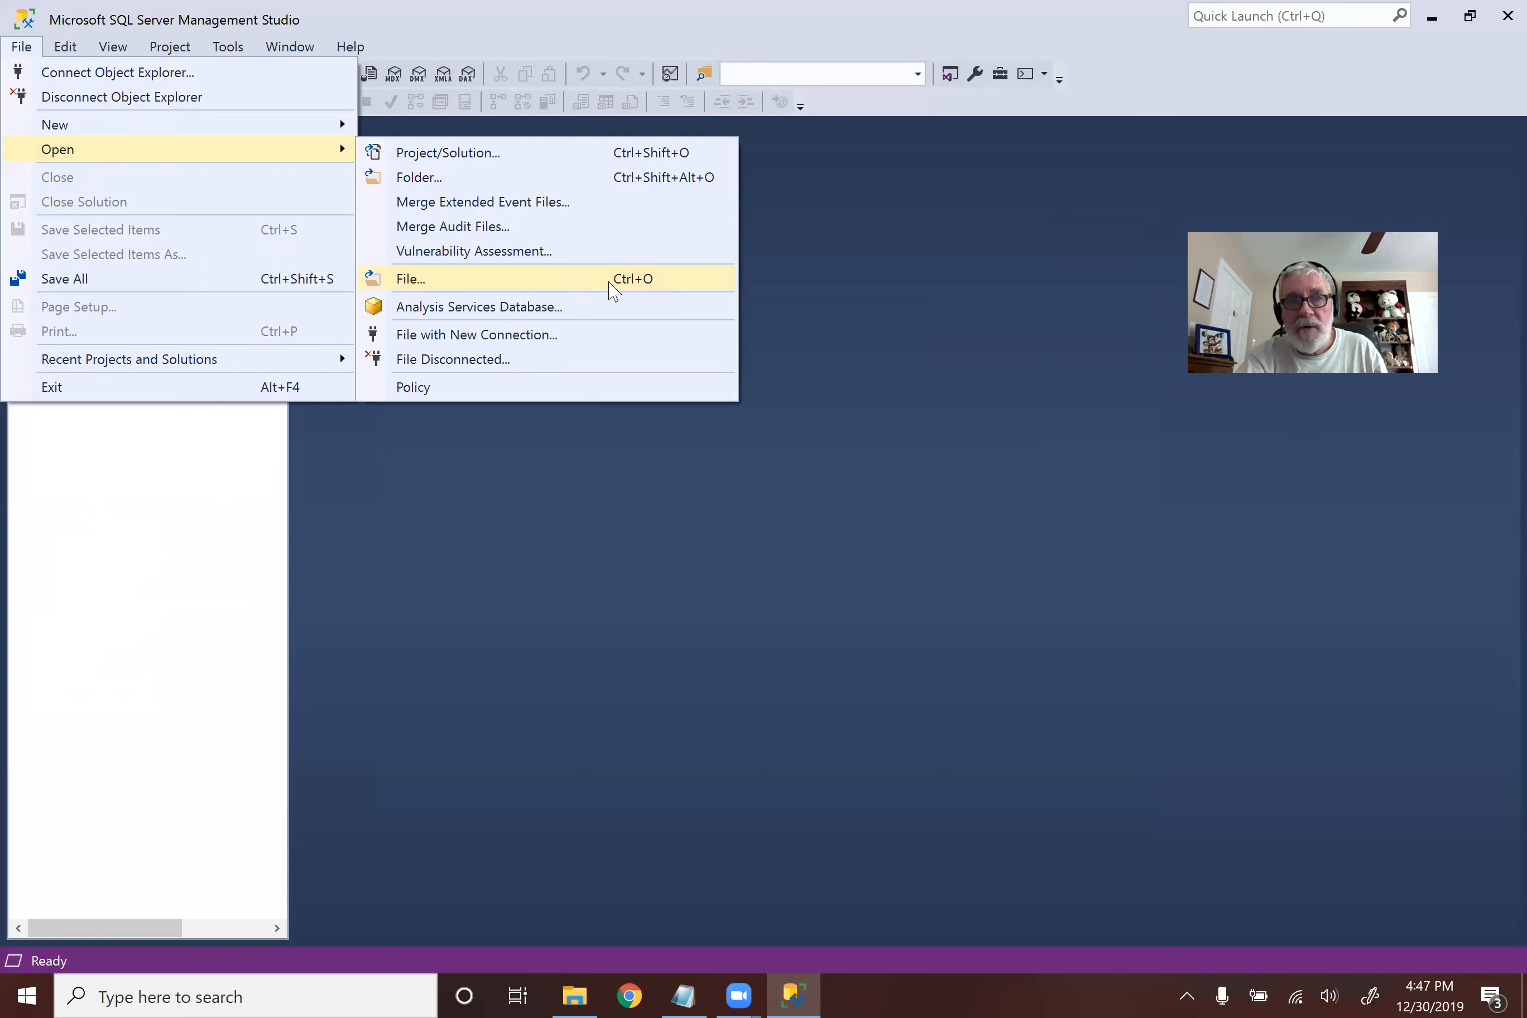
pyautogui.click(434, 278)
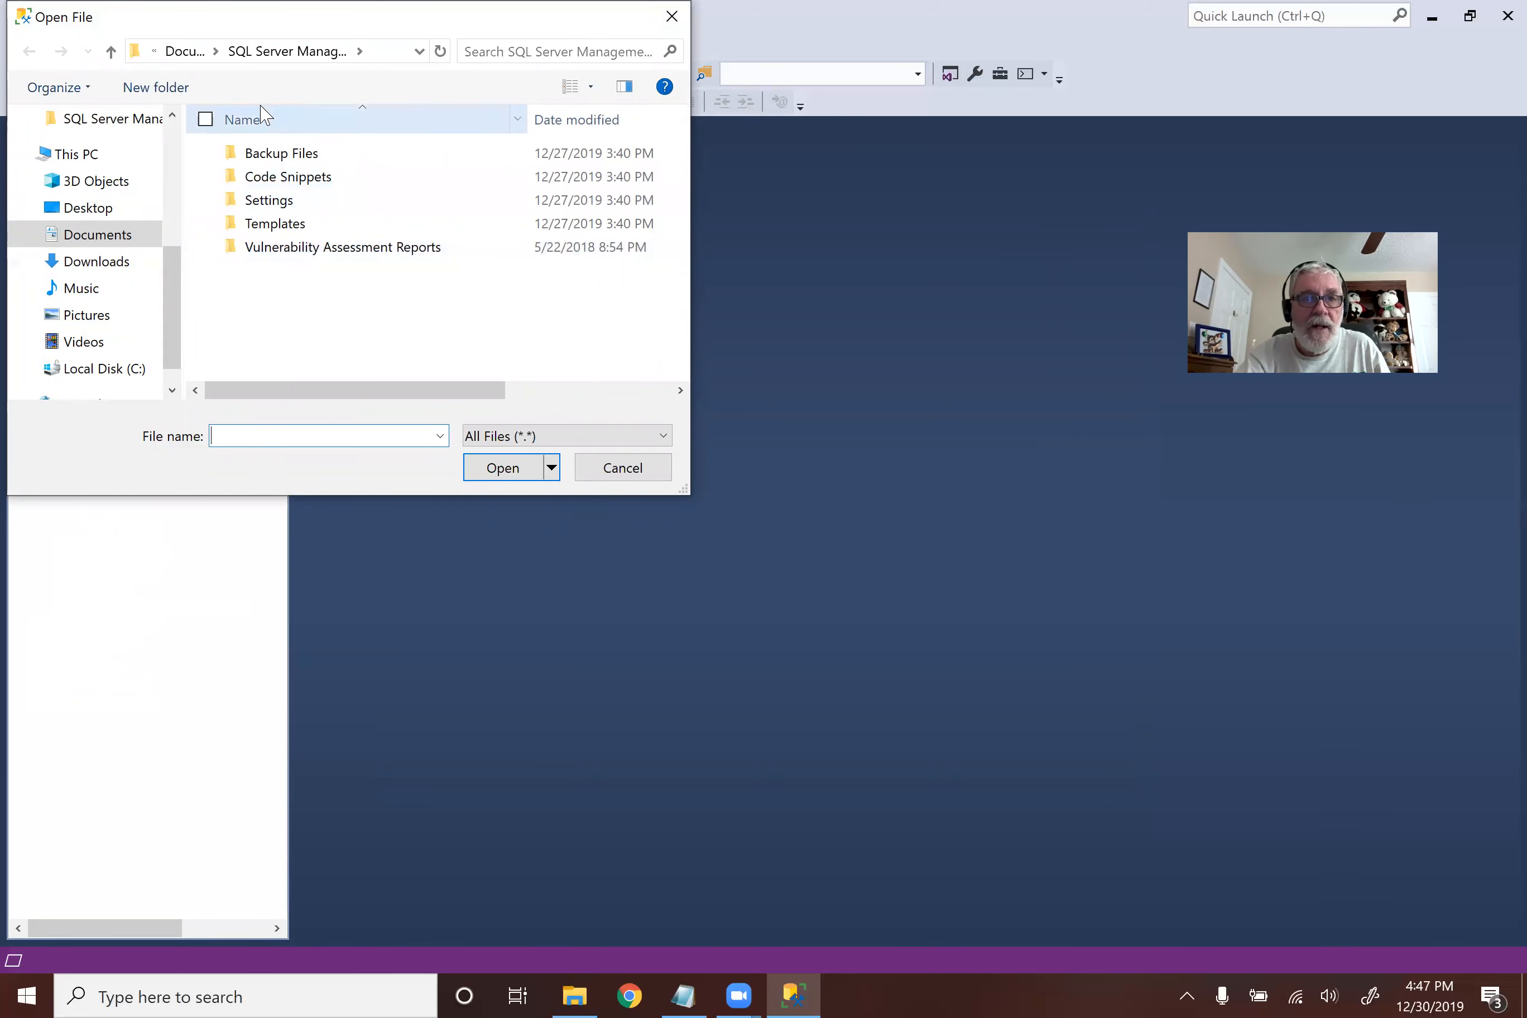
pyautogui.click(111, 53)
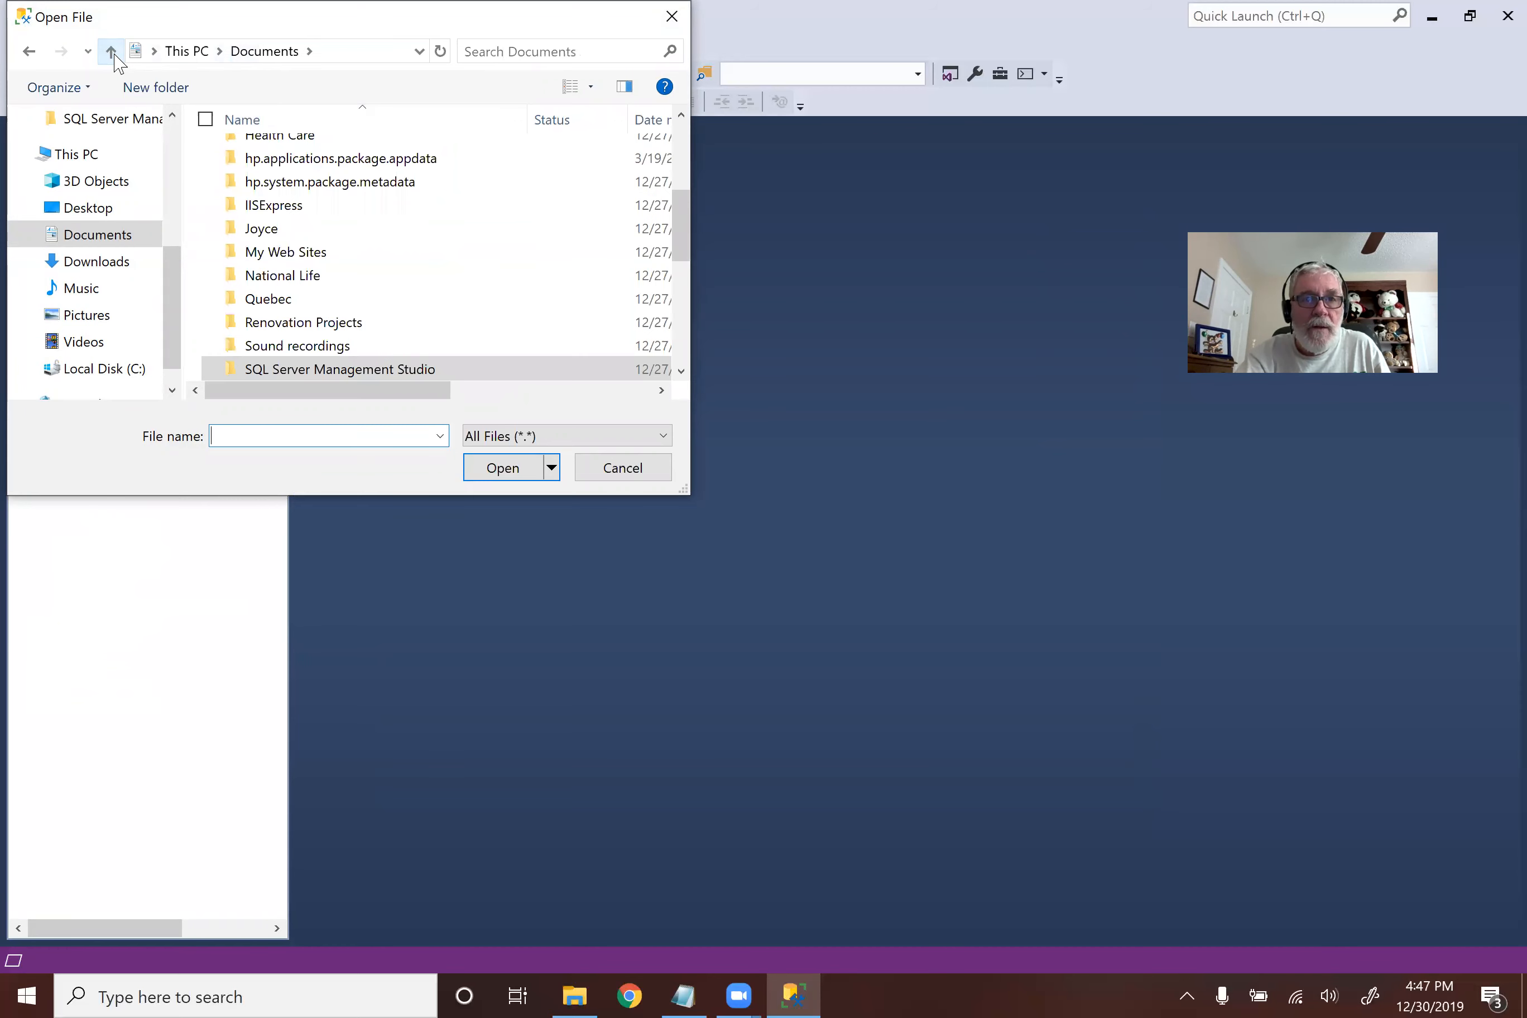
pyautogui.scroll(2, 394, 240)
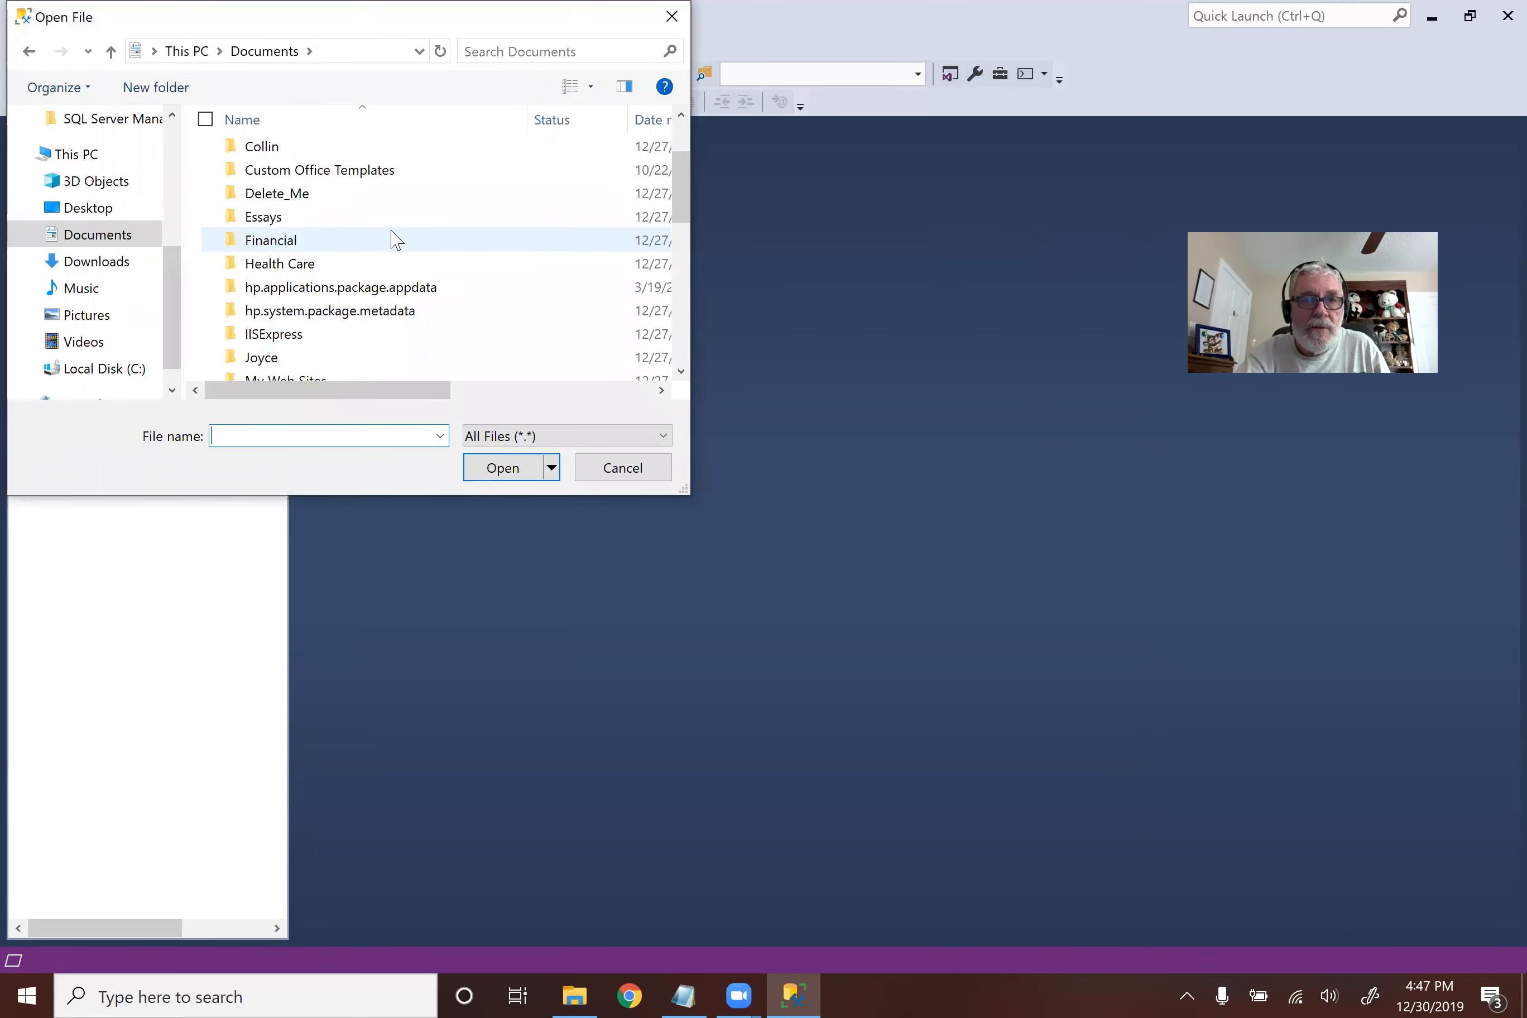
pyautogui.scroll(2, 394, 240)
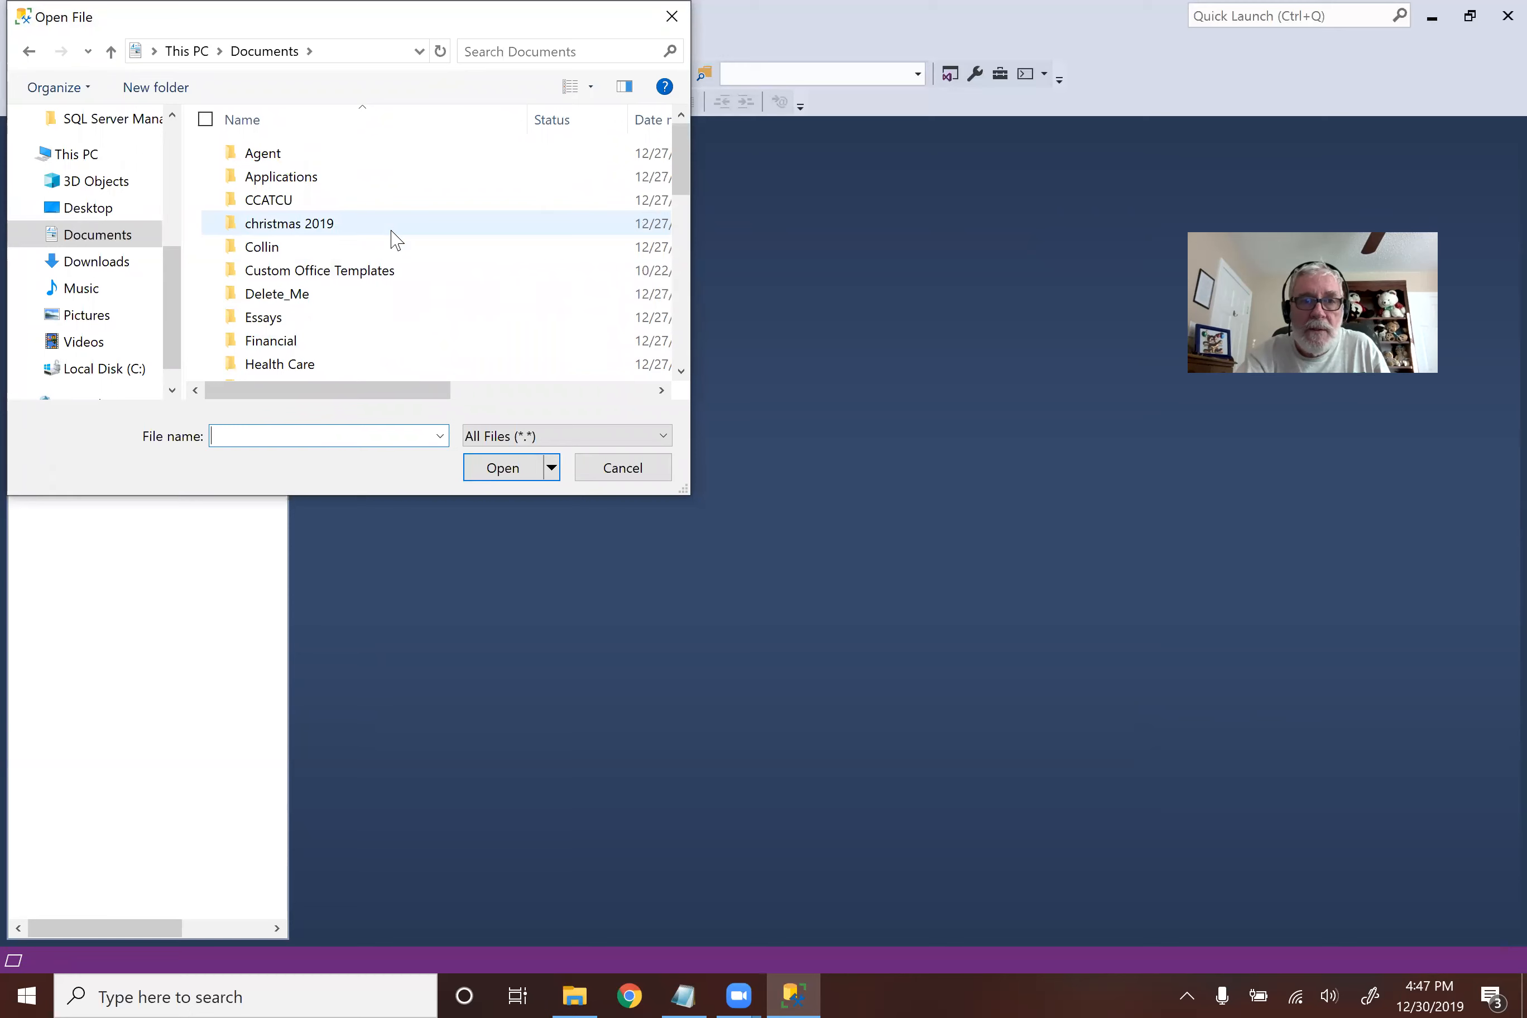
pyautogui.scroll(-2, 394, 240)
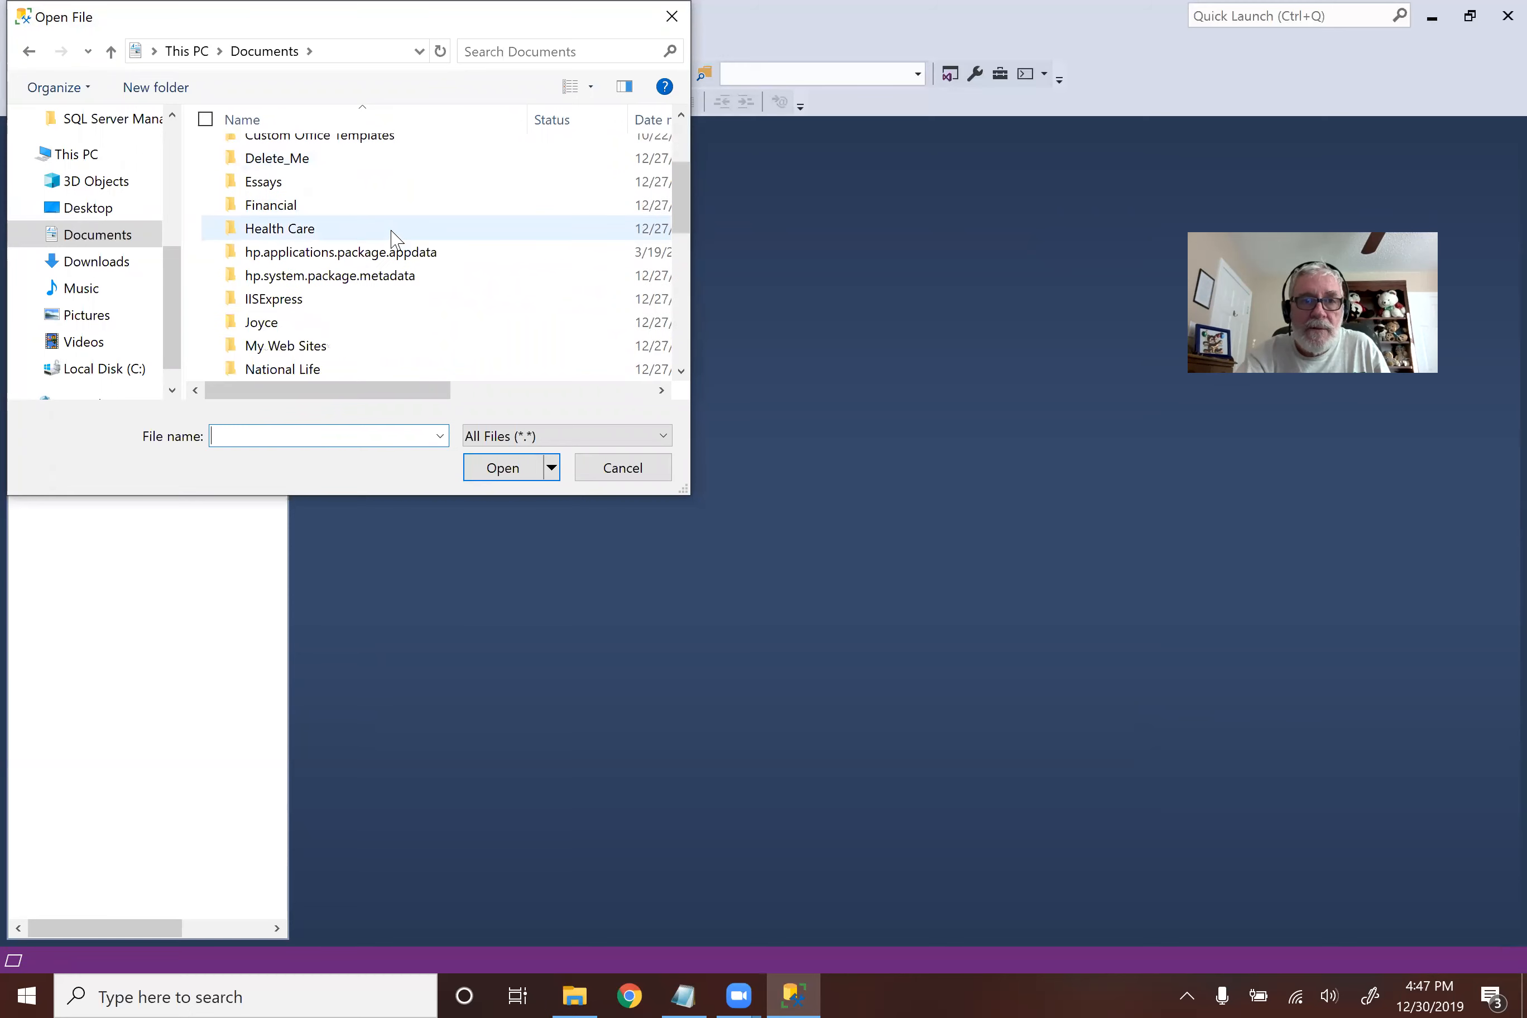
pyautogui.click(97, 261)
pyautogui.doubleClick(269, 190)
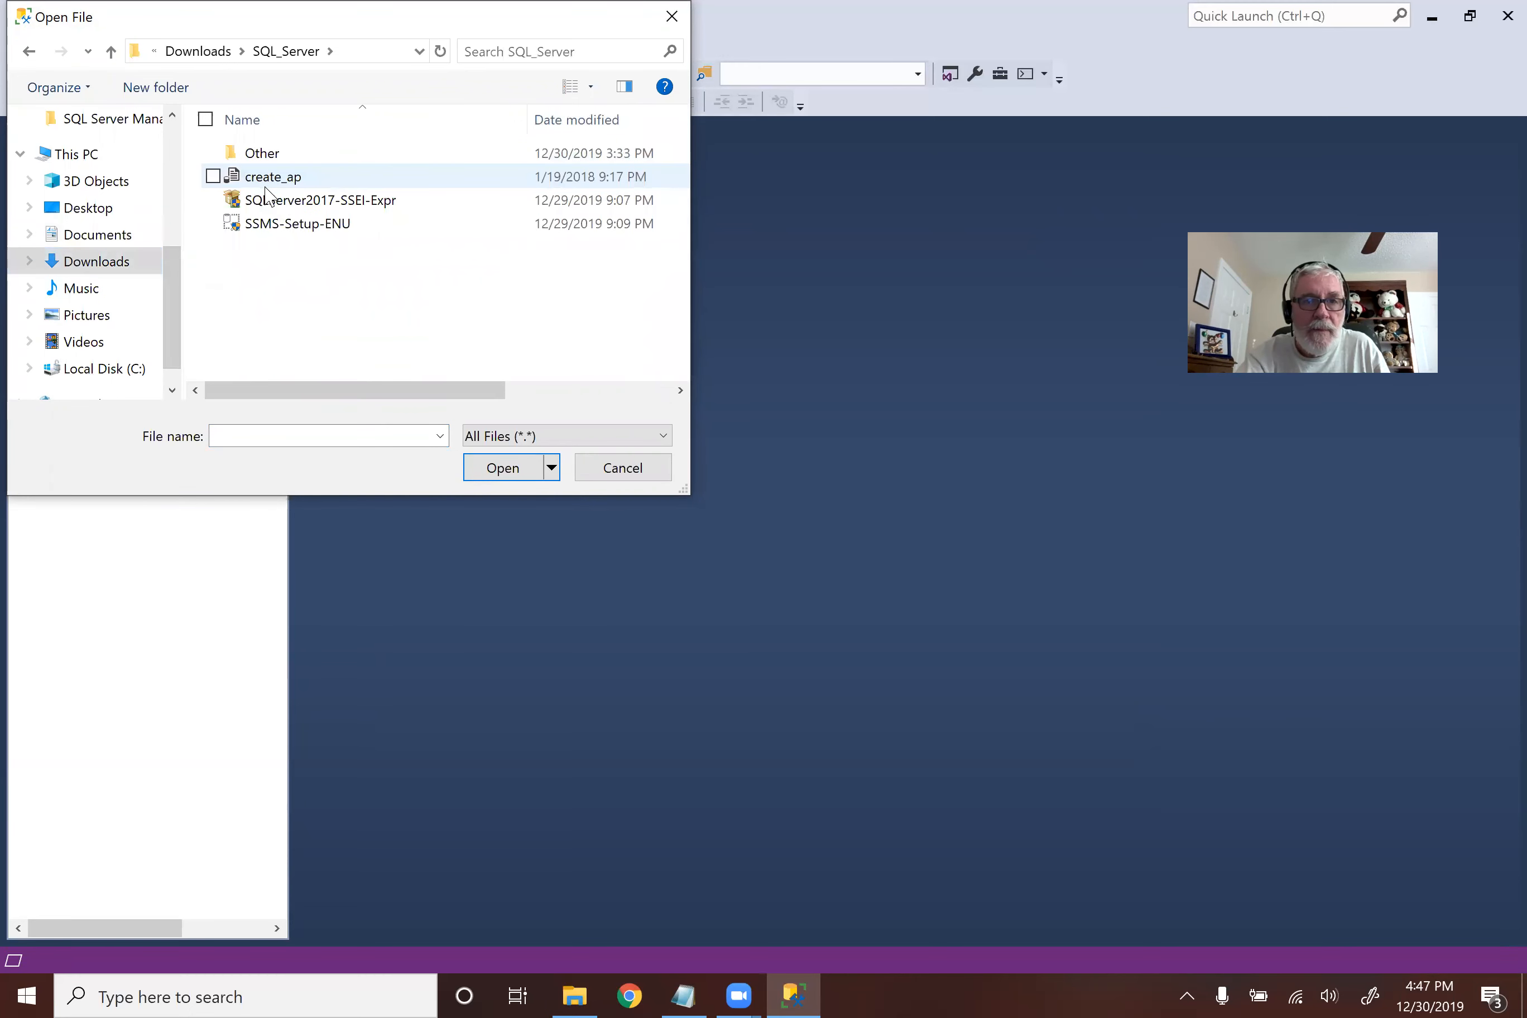
pyautogui.click(274, 183)
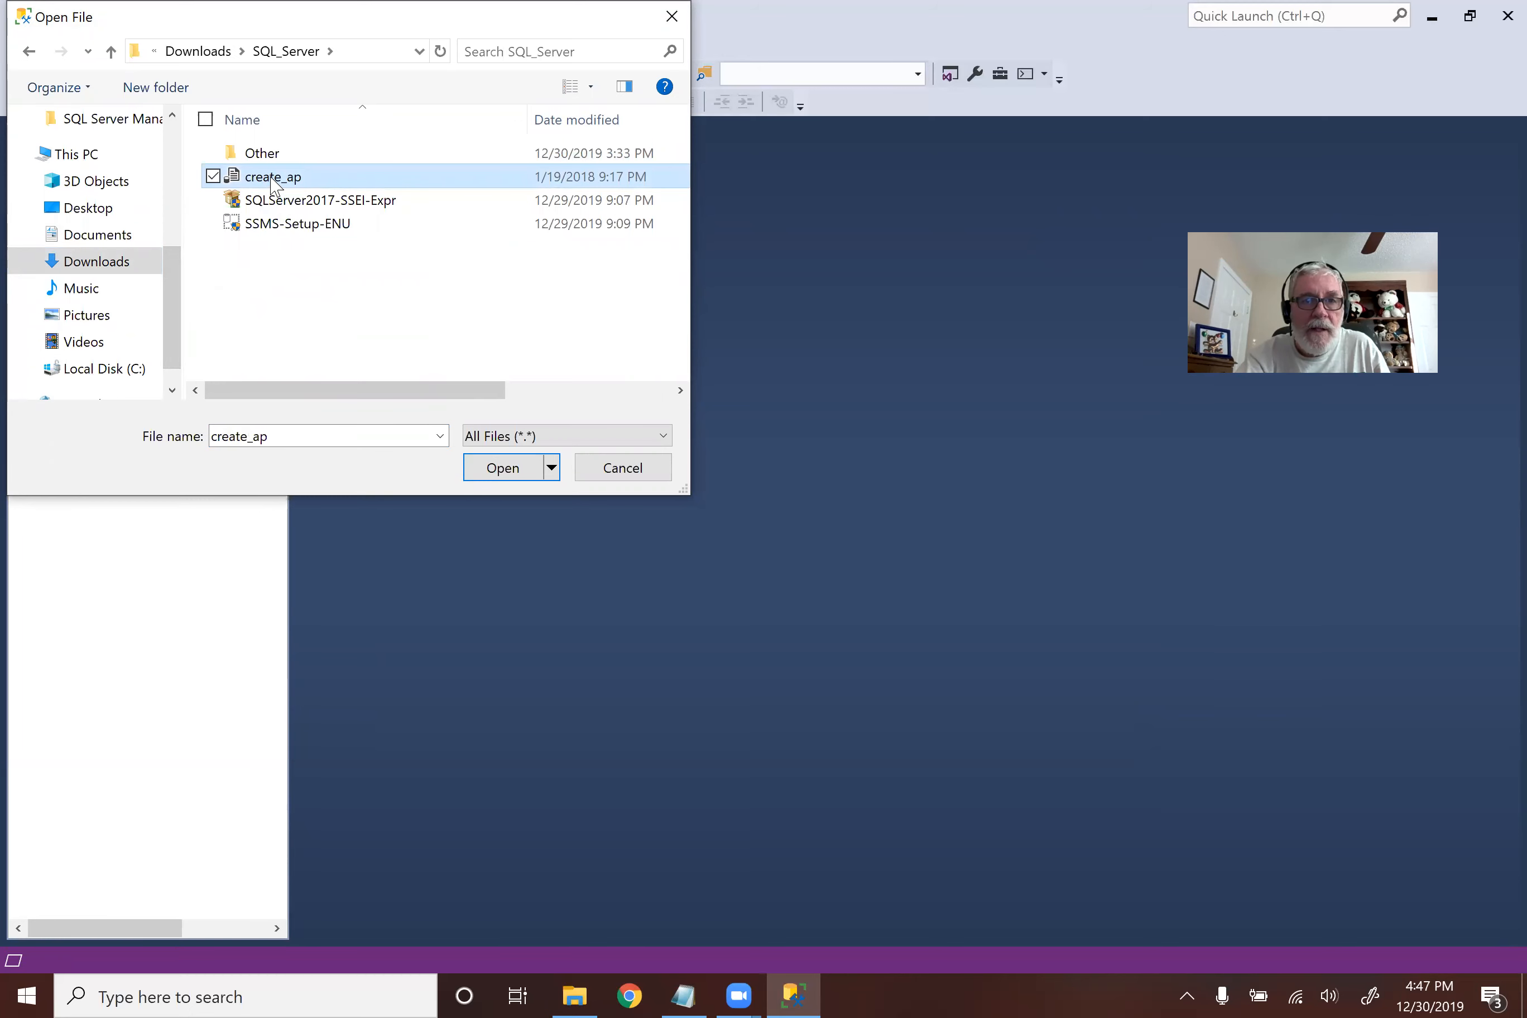
pyautogui.doubleClick(274, 184)
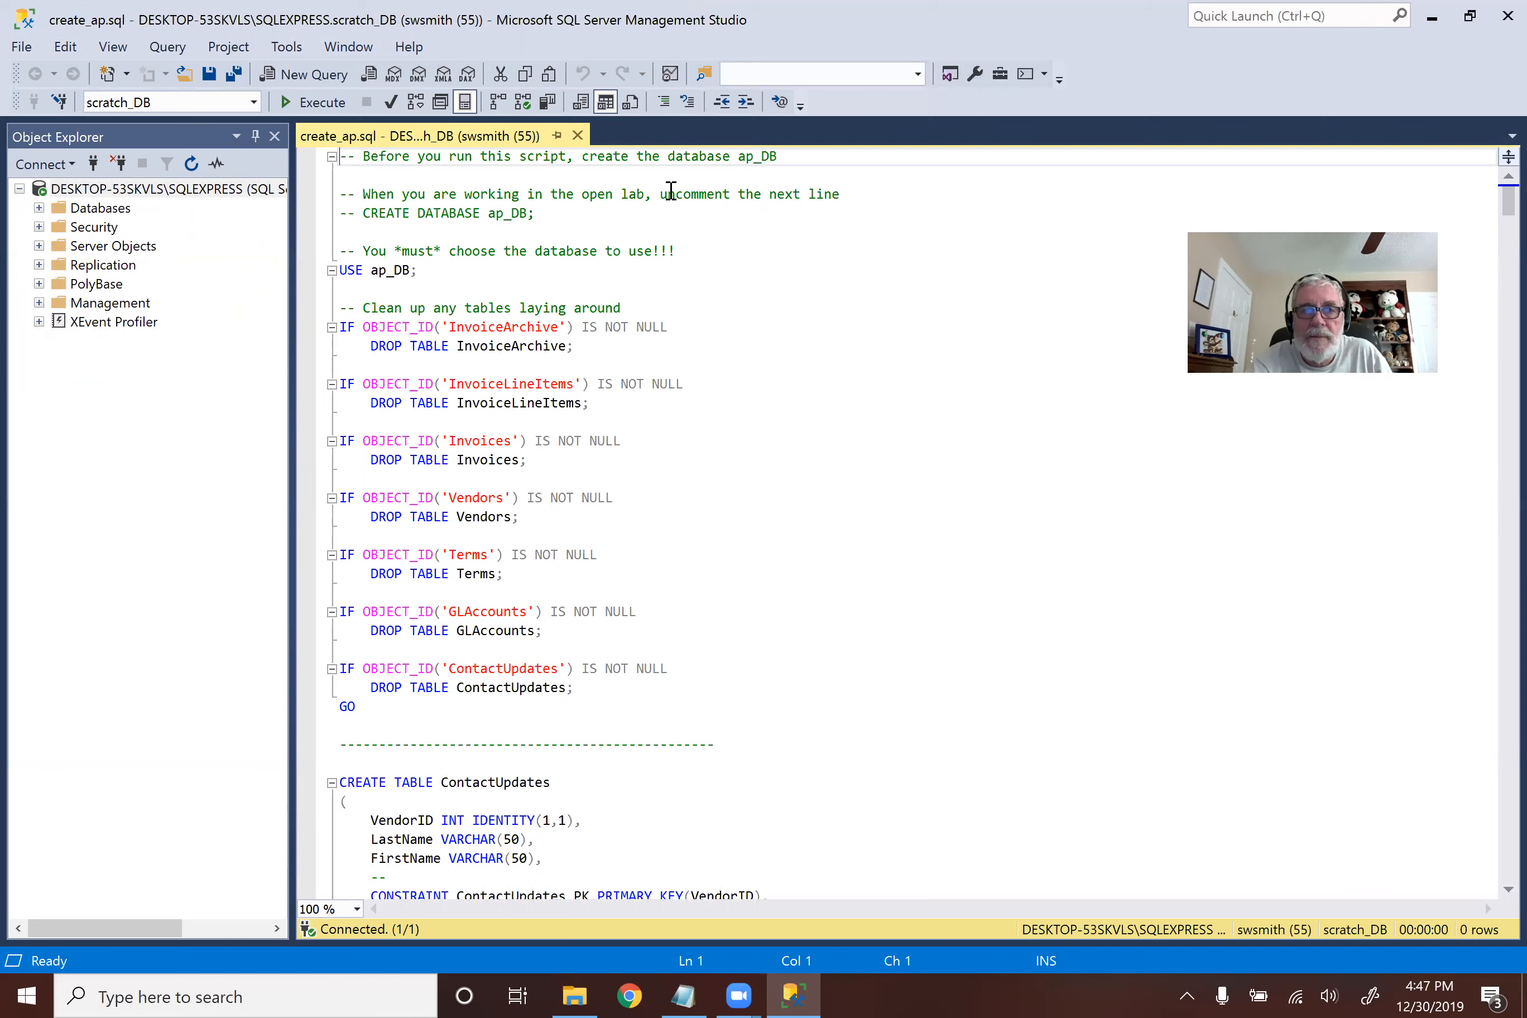
# Step: Review create_ap.sql's ap_DB DROP and CREATE TABLE statements, then execute the whole script
pyautogui.moveTo(737, 158); pyautogui.dragTo(794, 158)
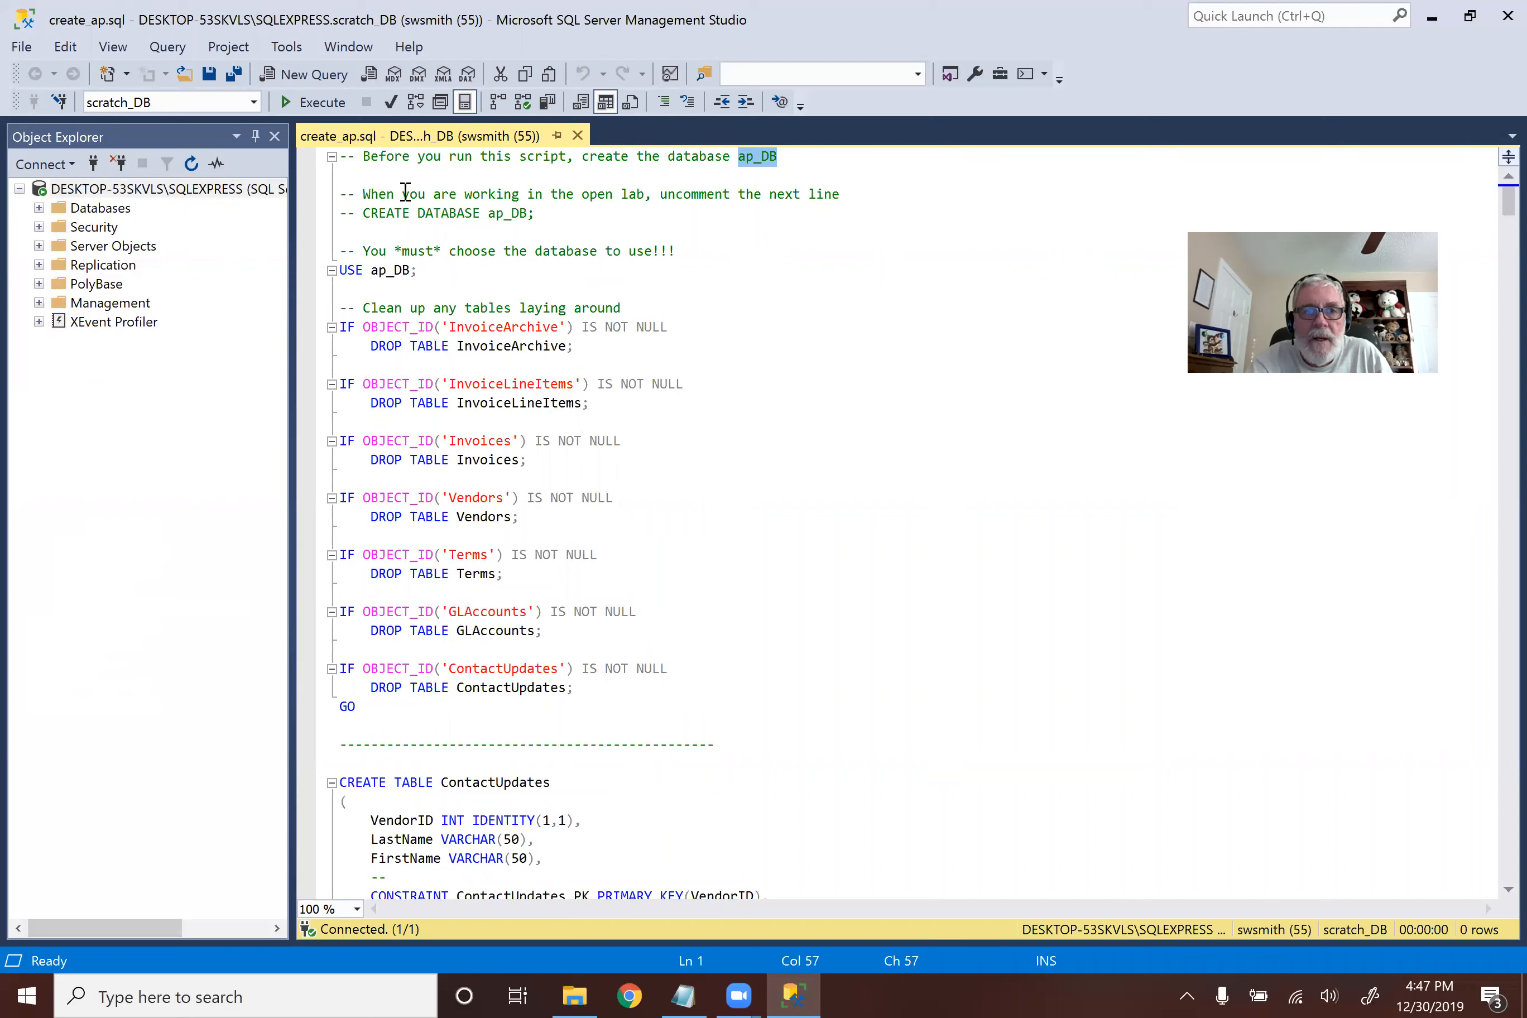
pyautogui.click(907, 196)
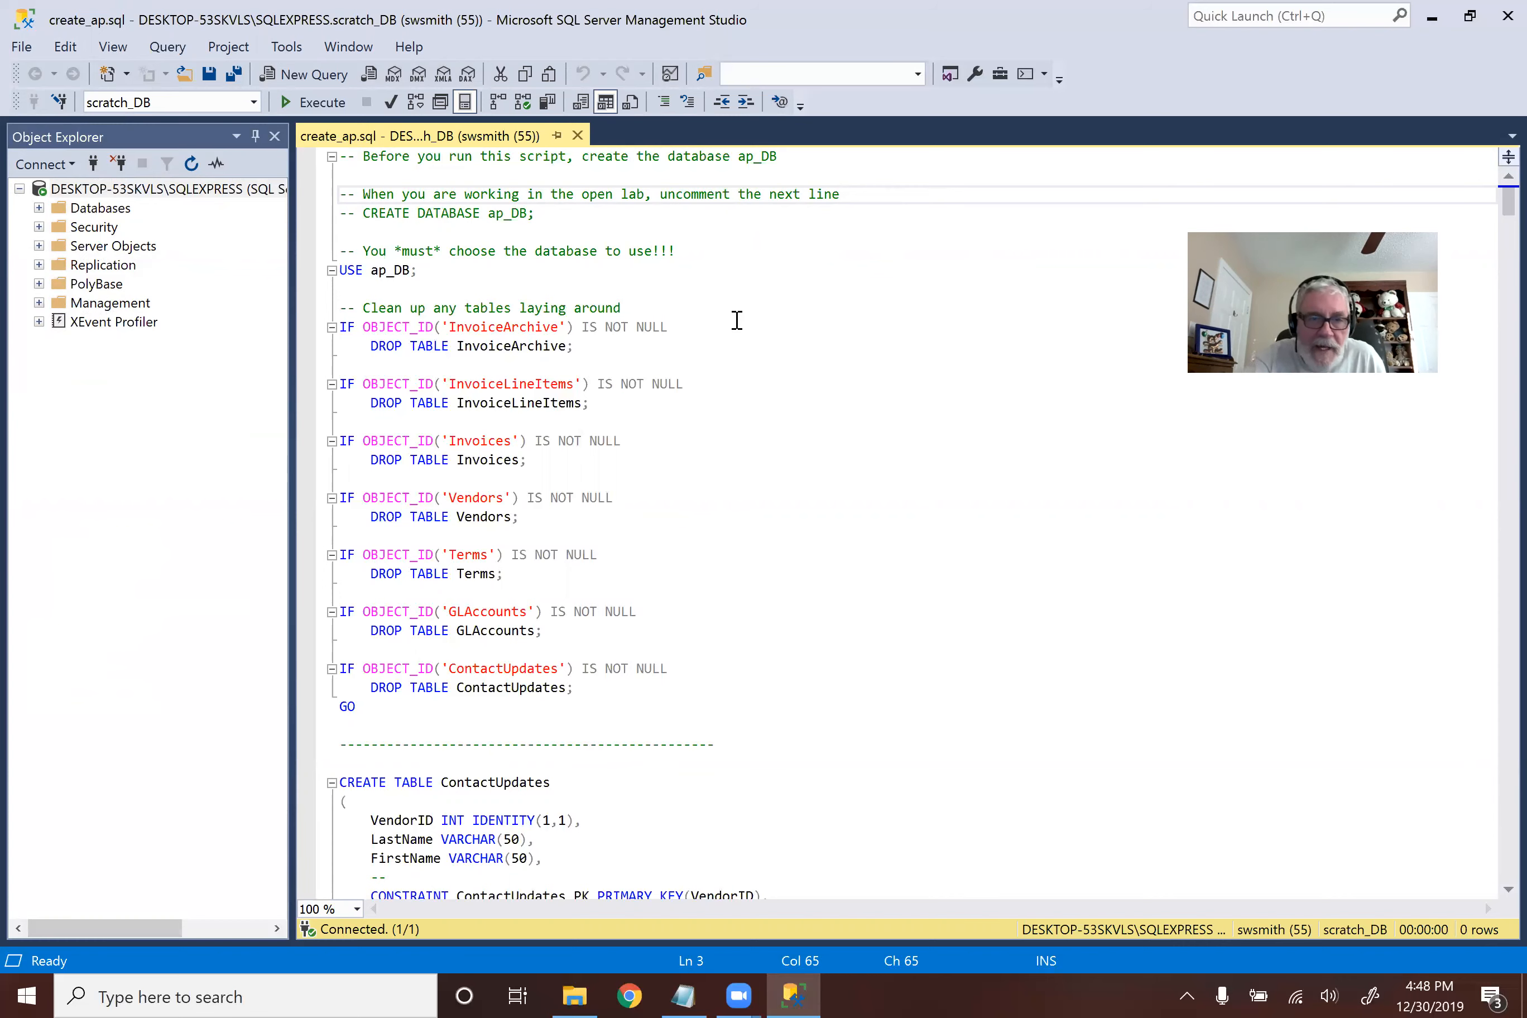
pyautogui.scroll(-5, 738, 320)
pyautogui.scroll(5, 737, 319)
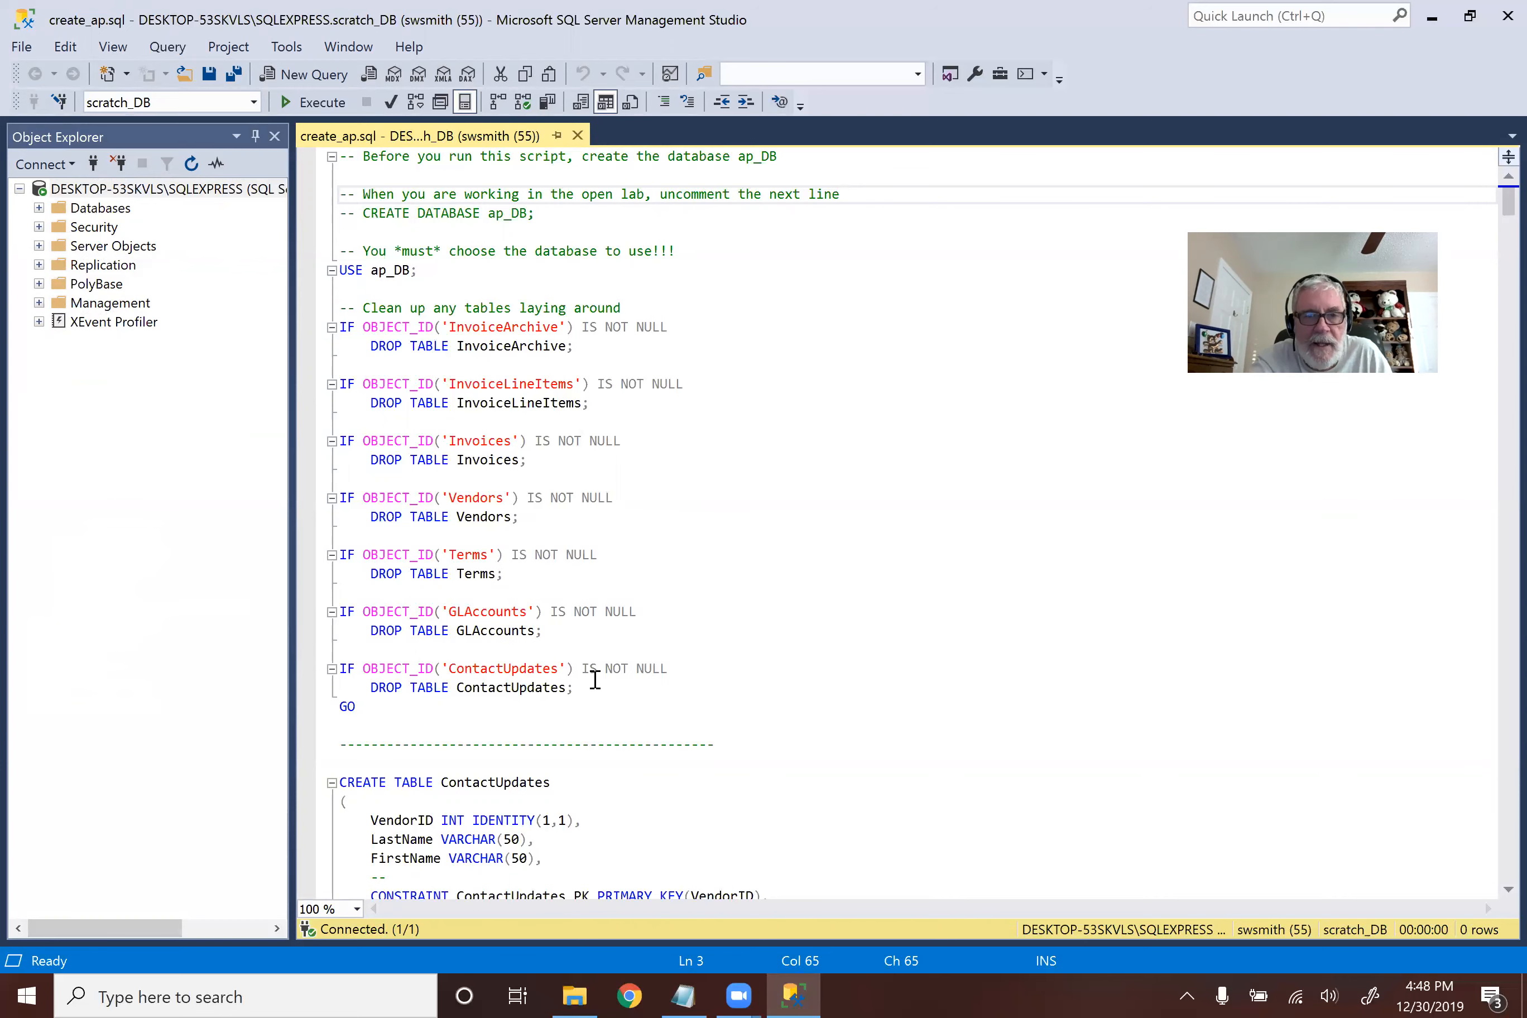
pyautogui.scroll(-4, 595, 678)
pyautogui.scroll(-13, 594, 679)
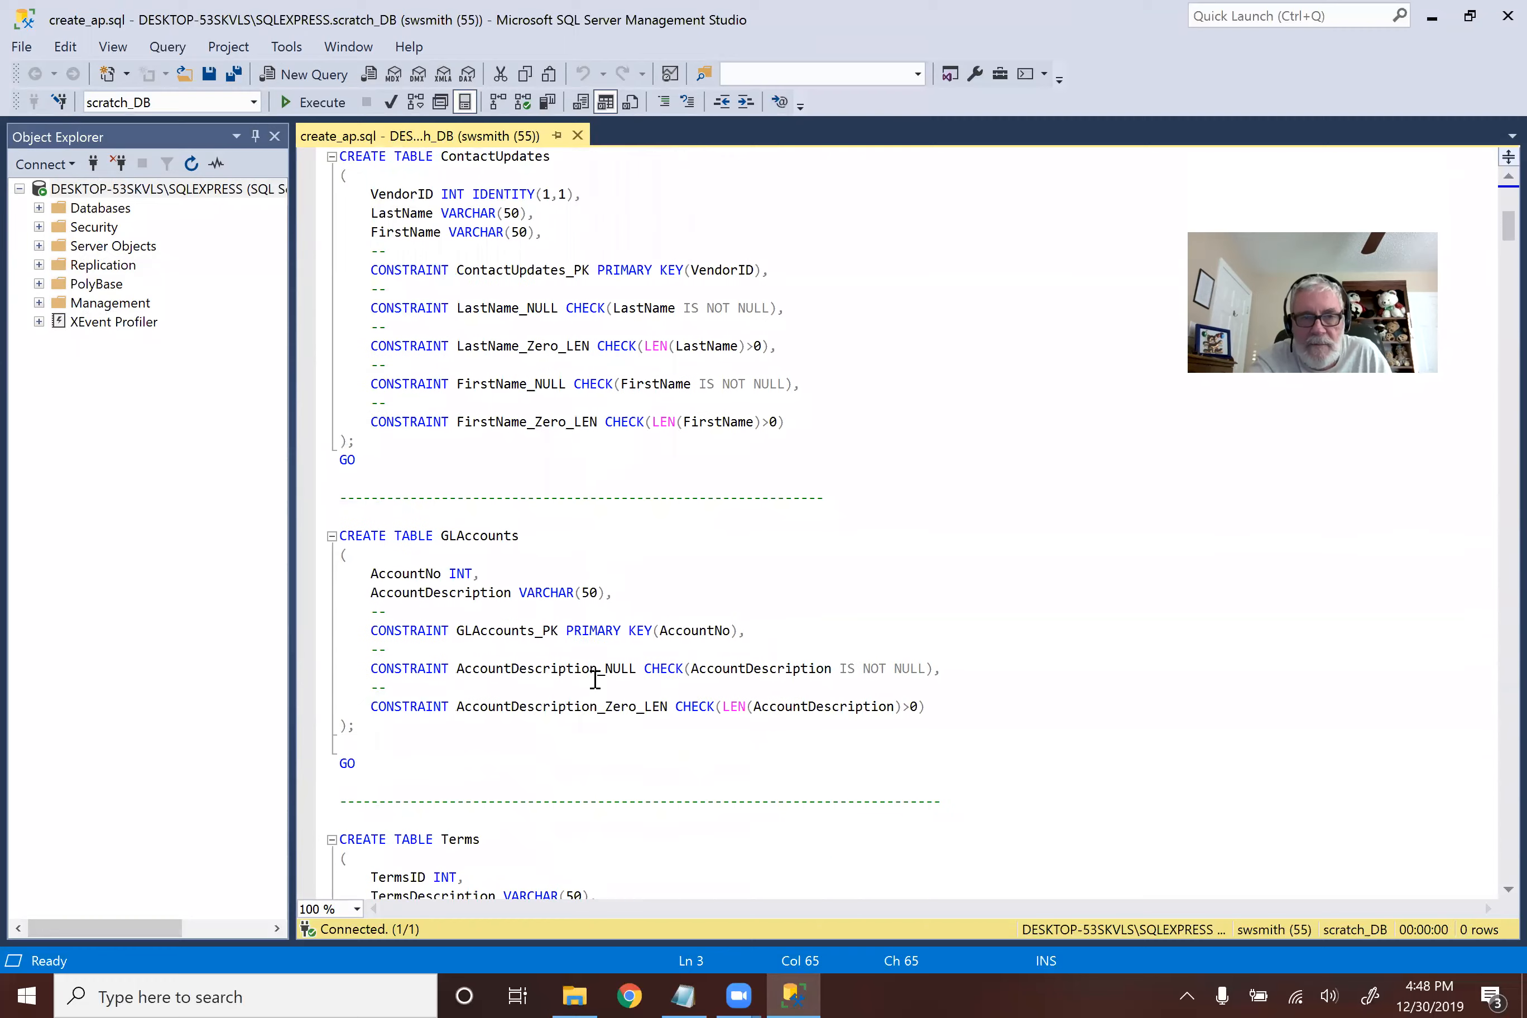
pyautogui.scroll(11, 594, 679)
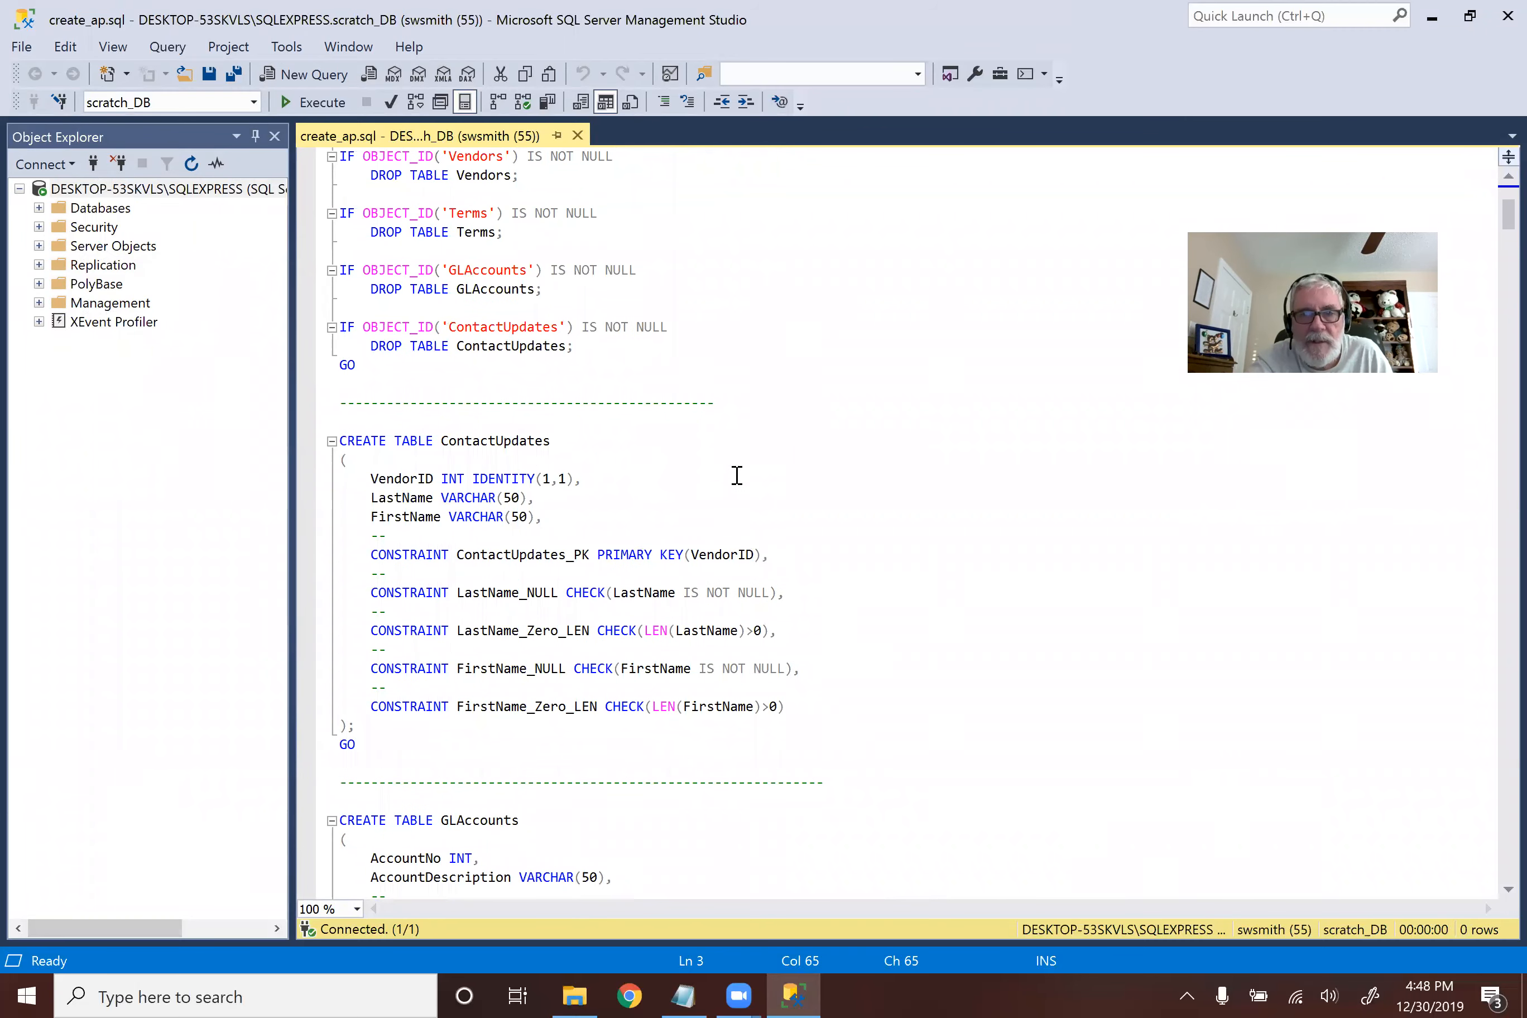
pyautogui.scroll(4, 736, 476)
pyautogui.scroll(2, 737, 475)
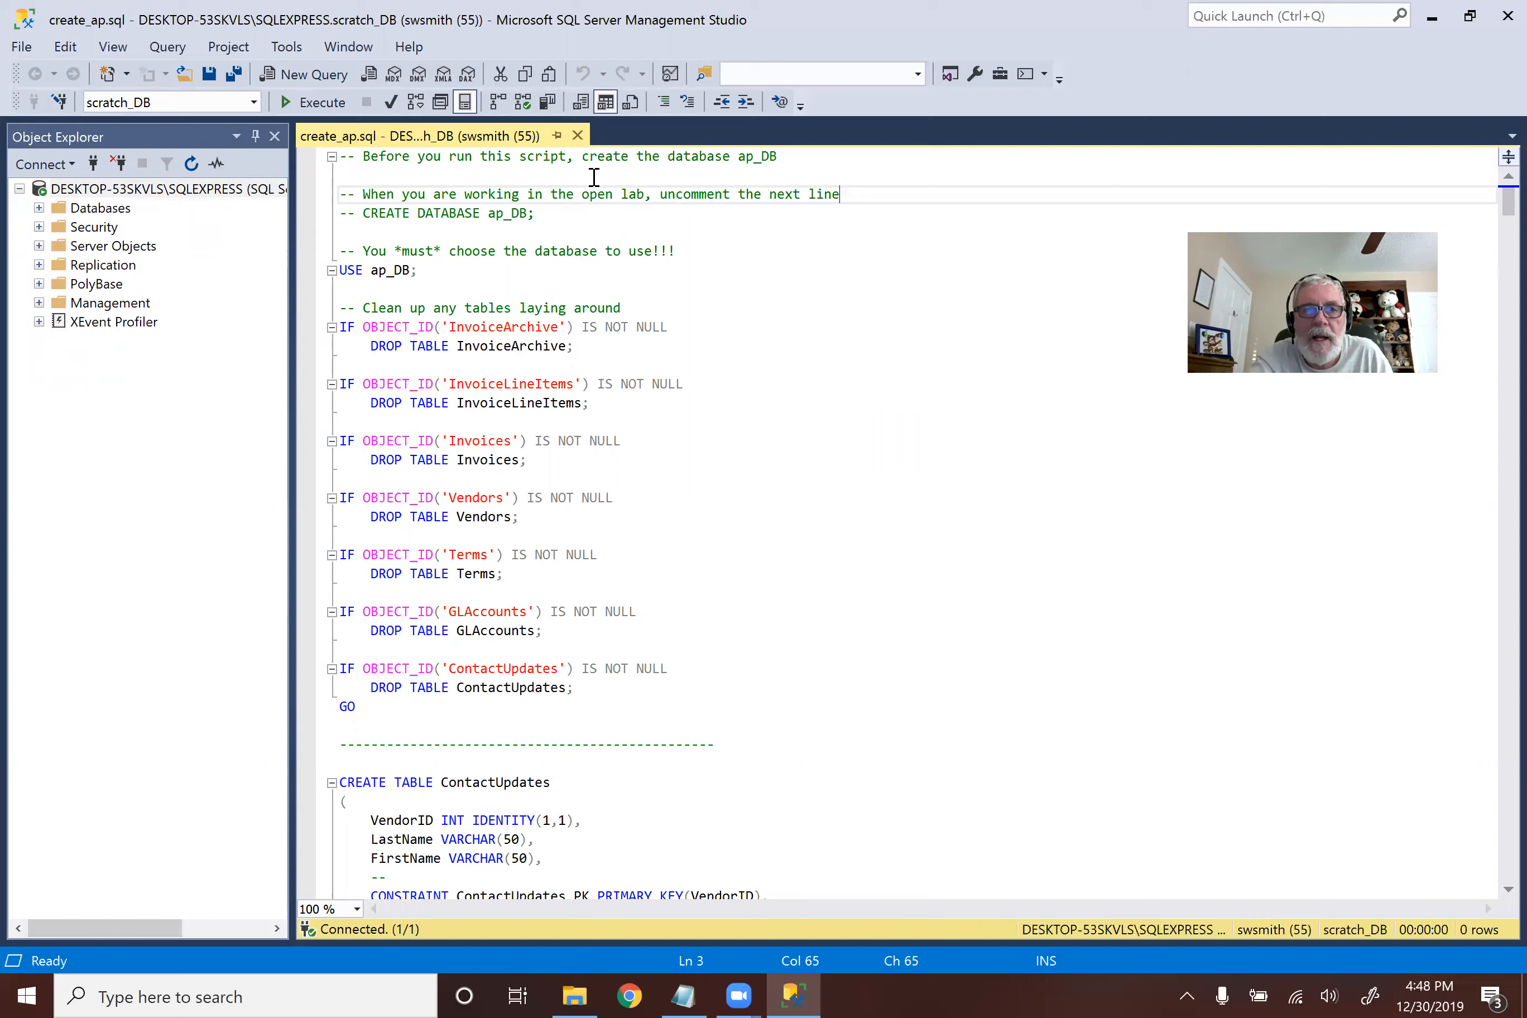
pyautogui.click(322, 104)
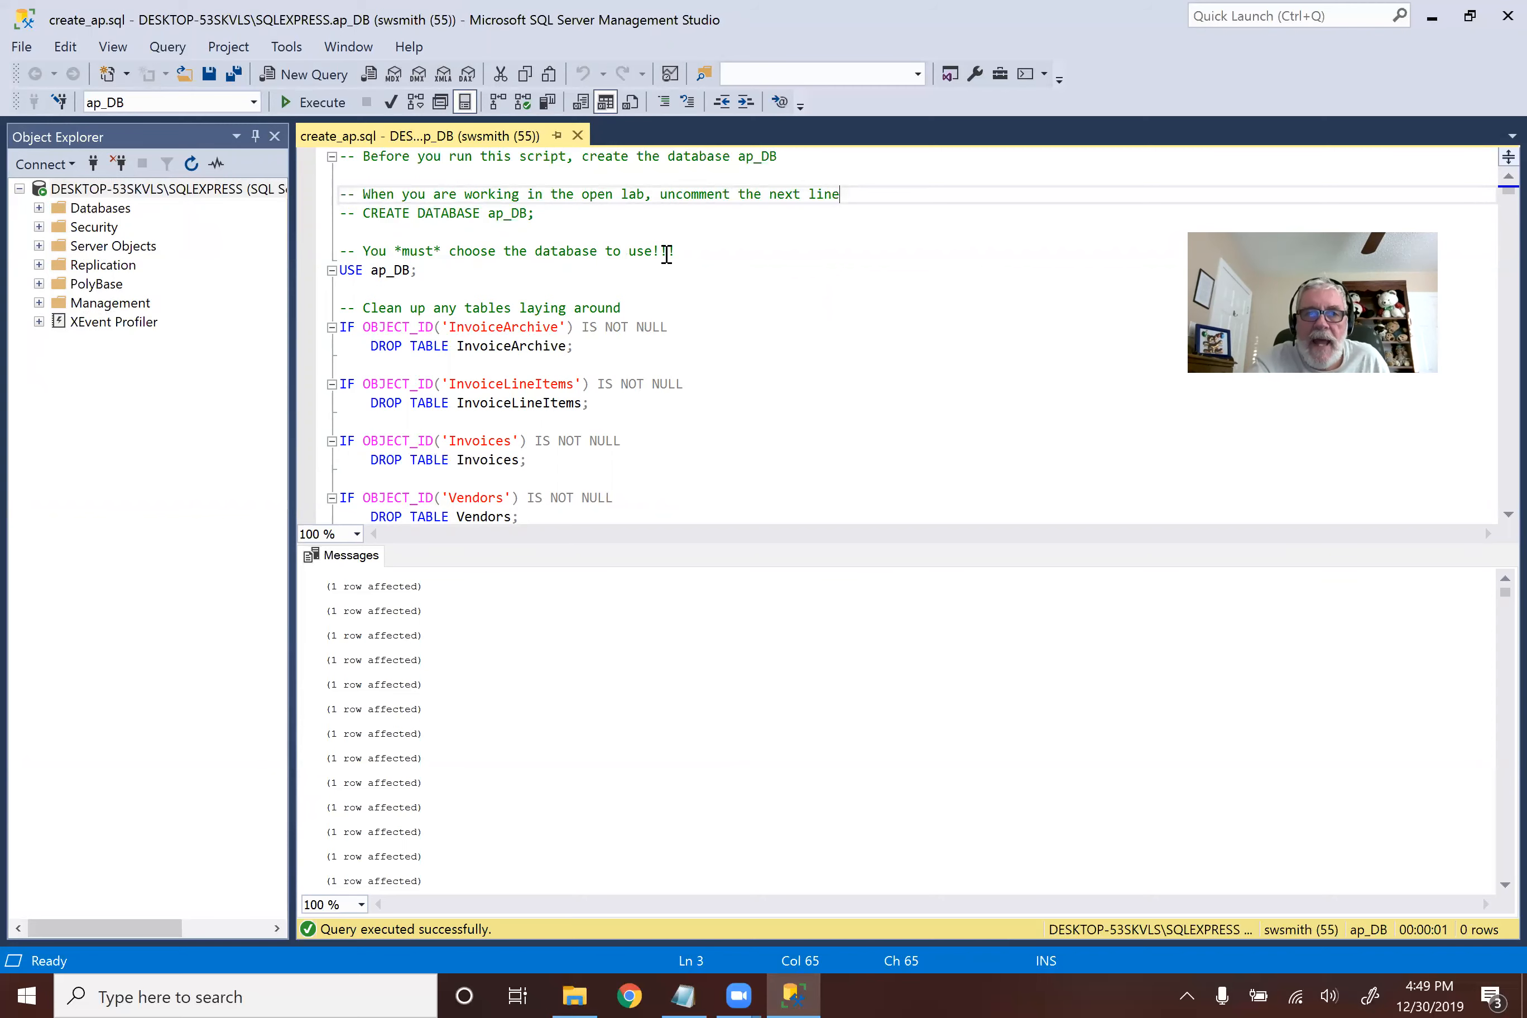
# Step: Close the create_ap.sql script after it reports 'Query executed successfully' on ap_DB
pyautogui.click(578, 136)
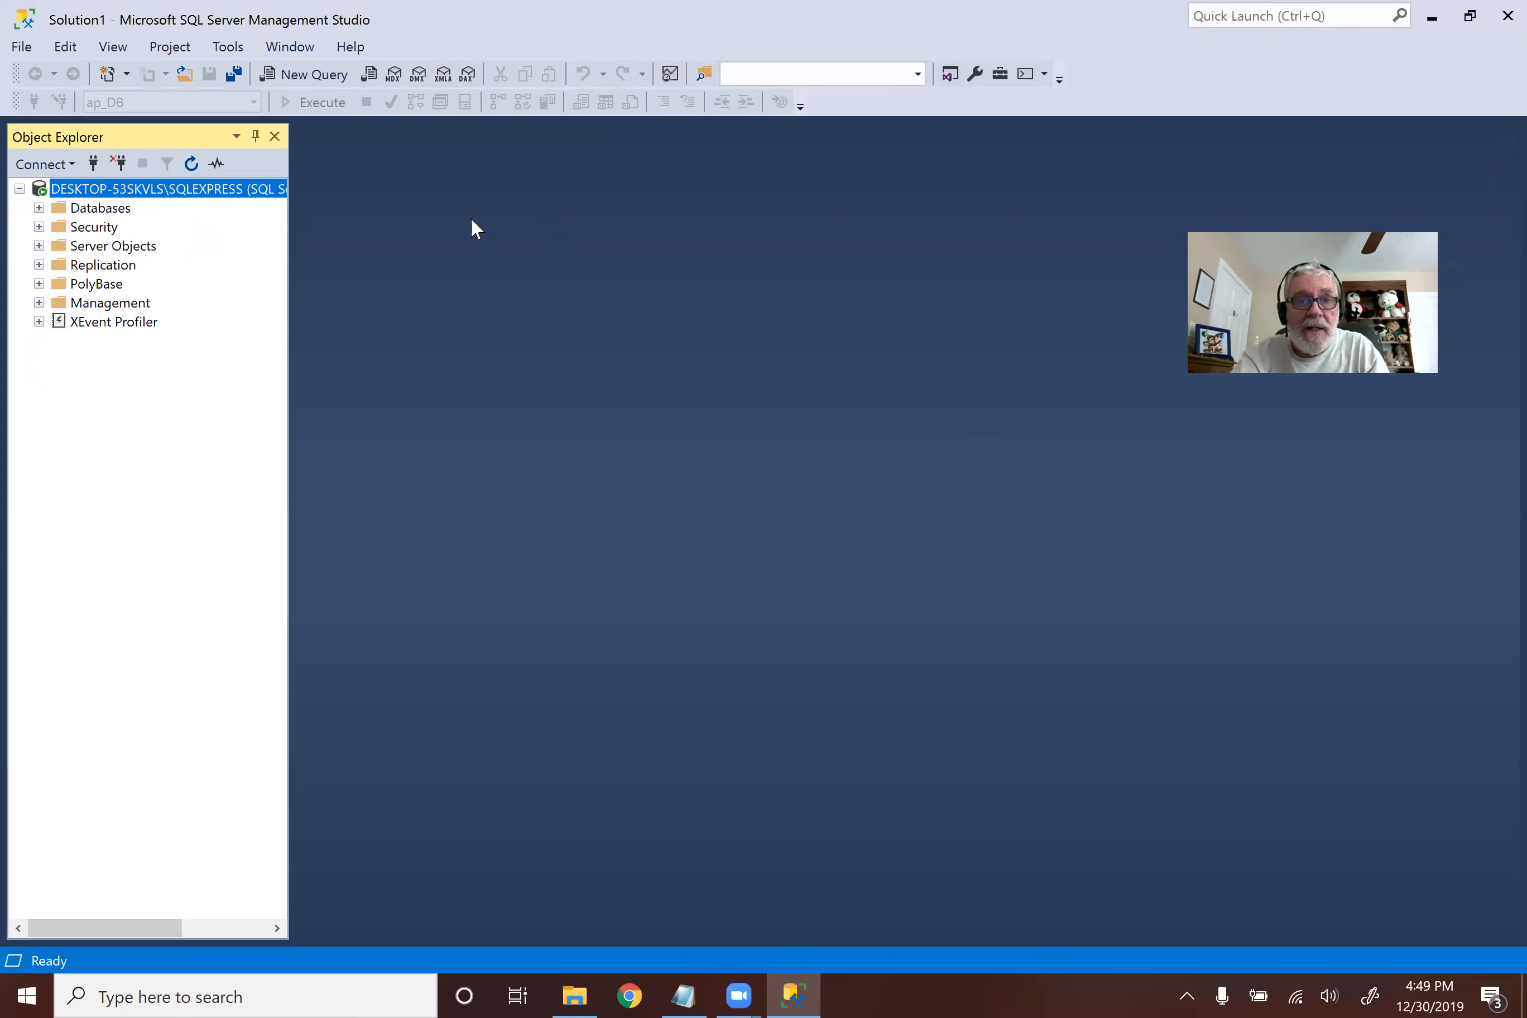
# Step: Open a new query window and type SELECT vendorName
pyautogui.click(314, 74)
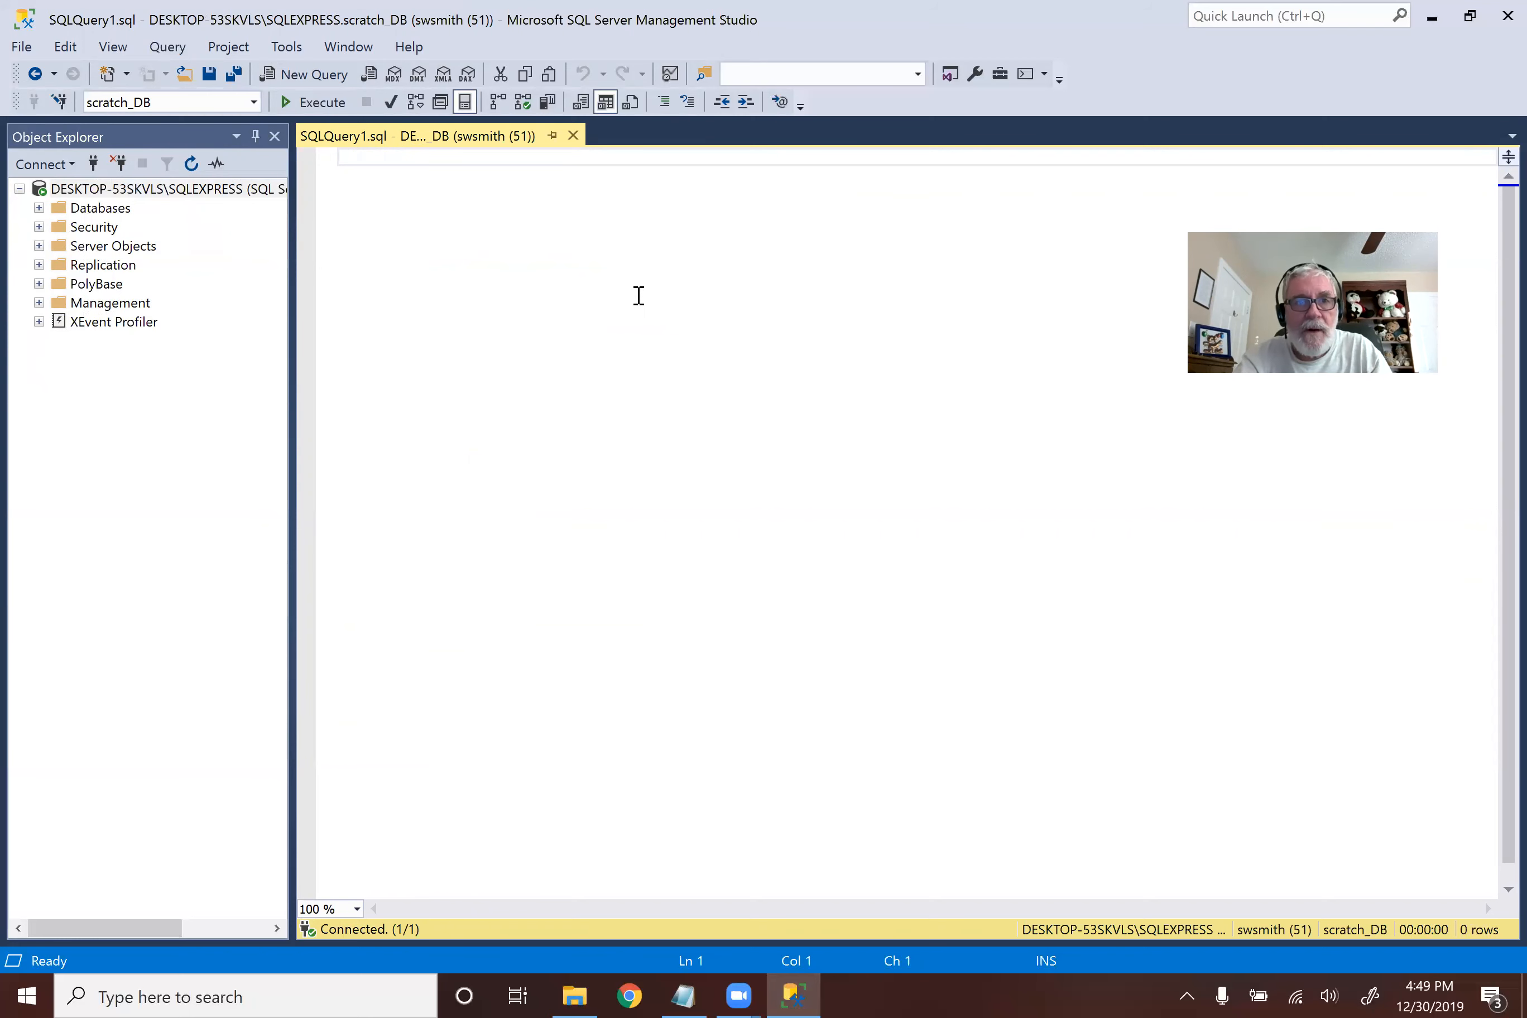
pyautogui.write('SELECT')
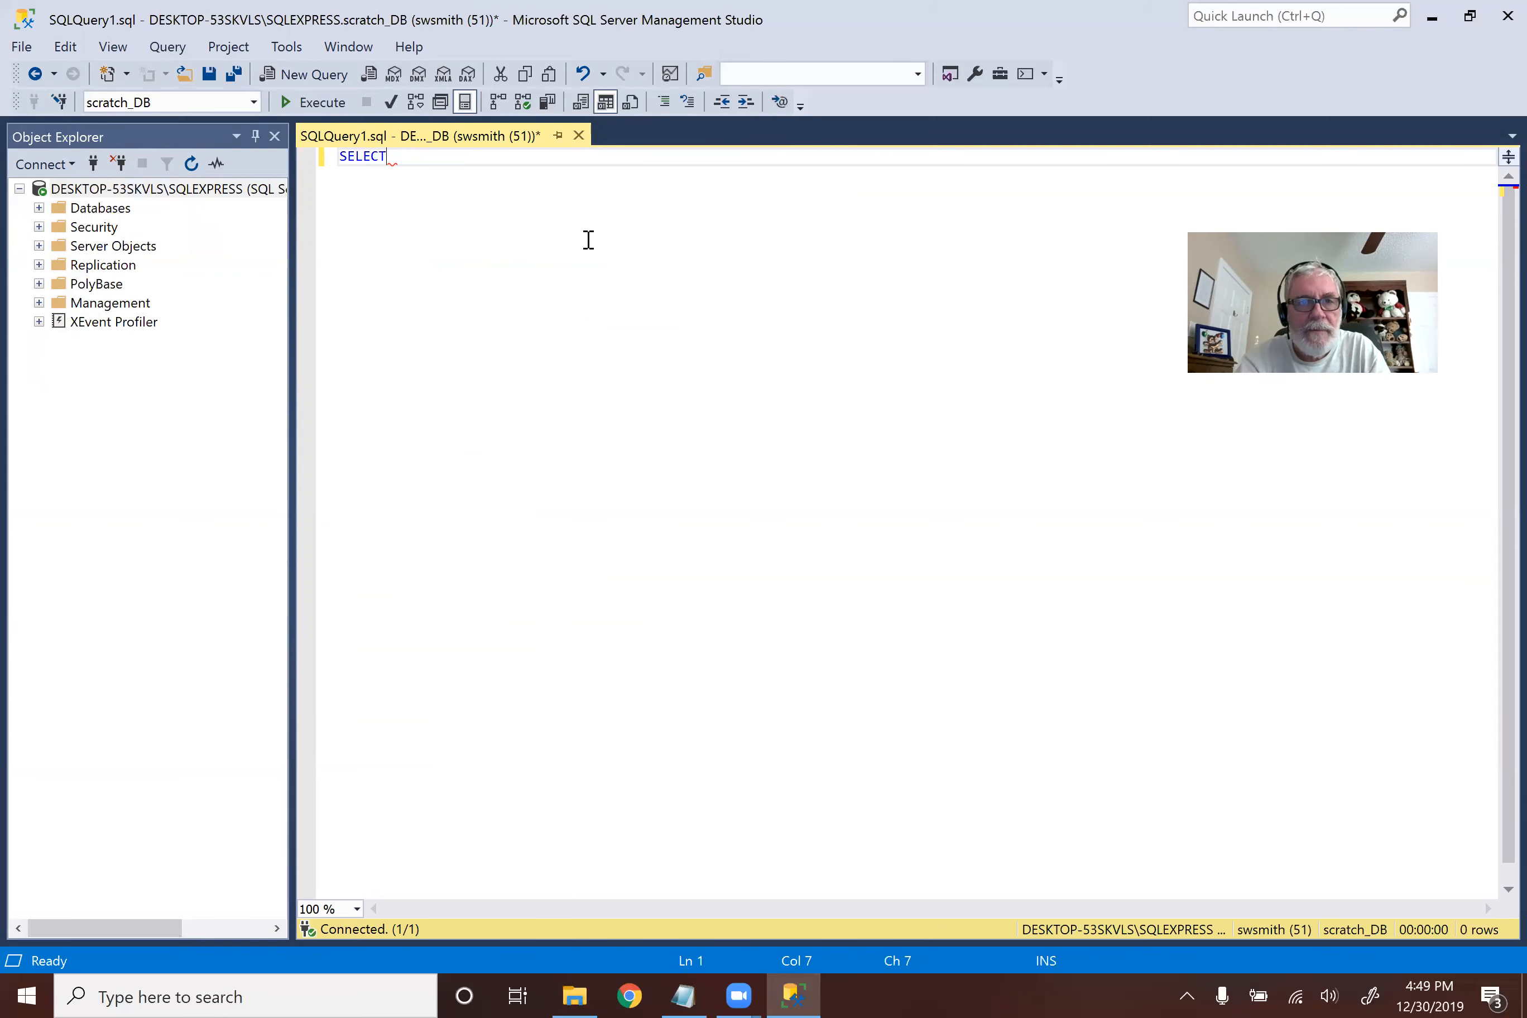
pyautogui.scroll(11, 585, 245)
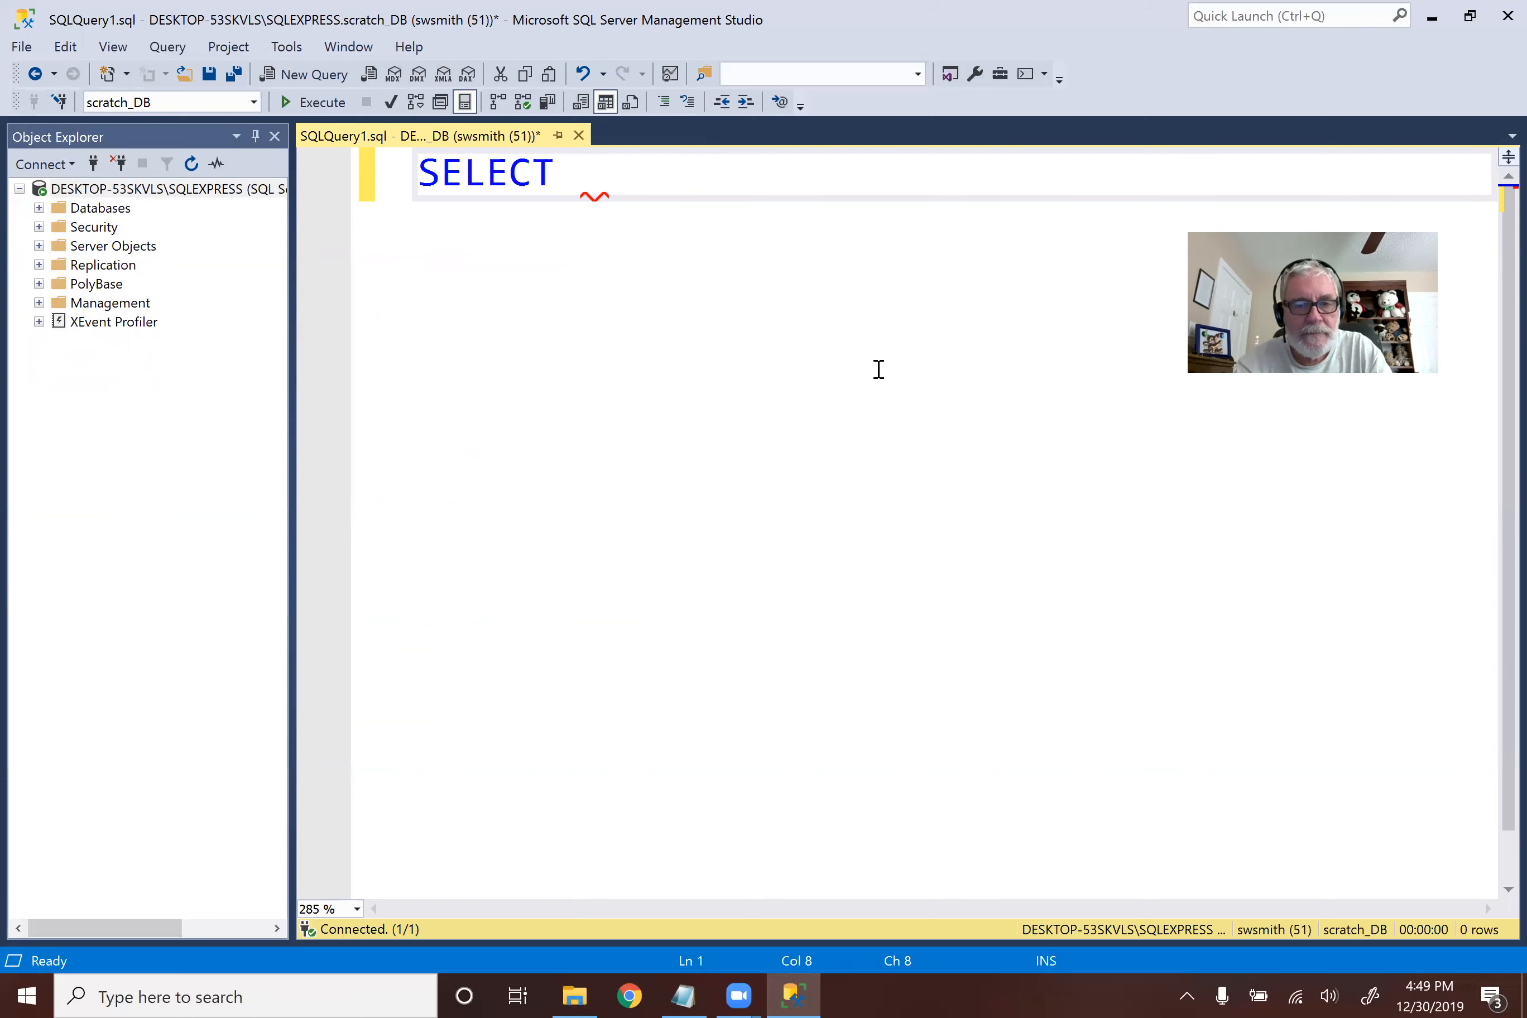
pyautogui.write('vend')
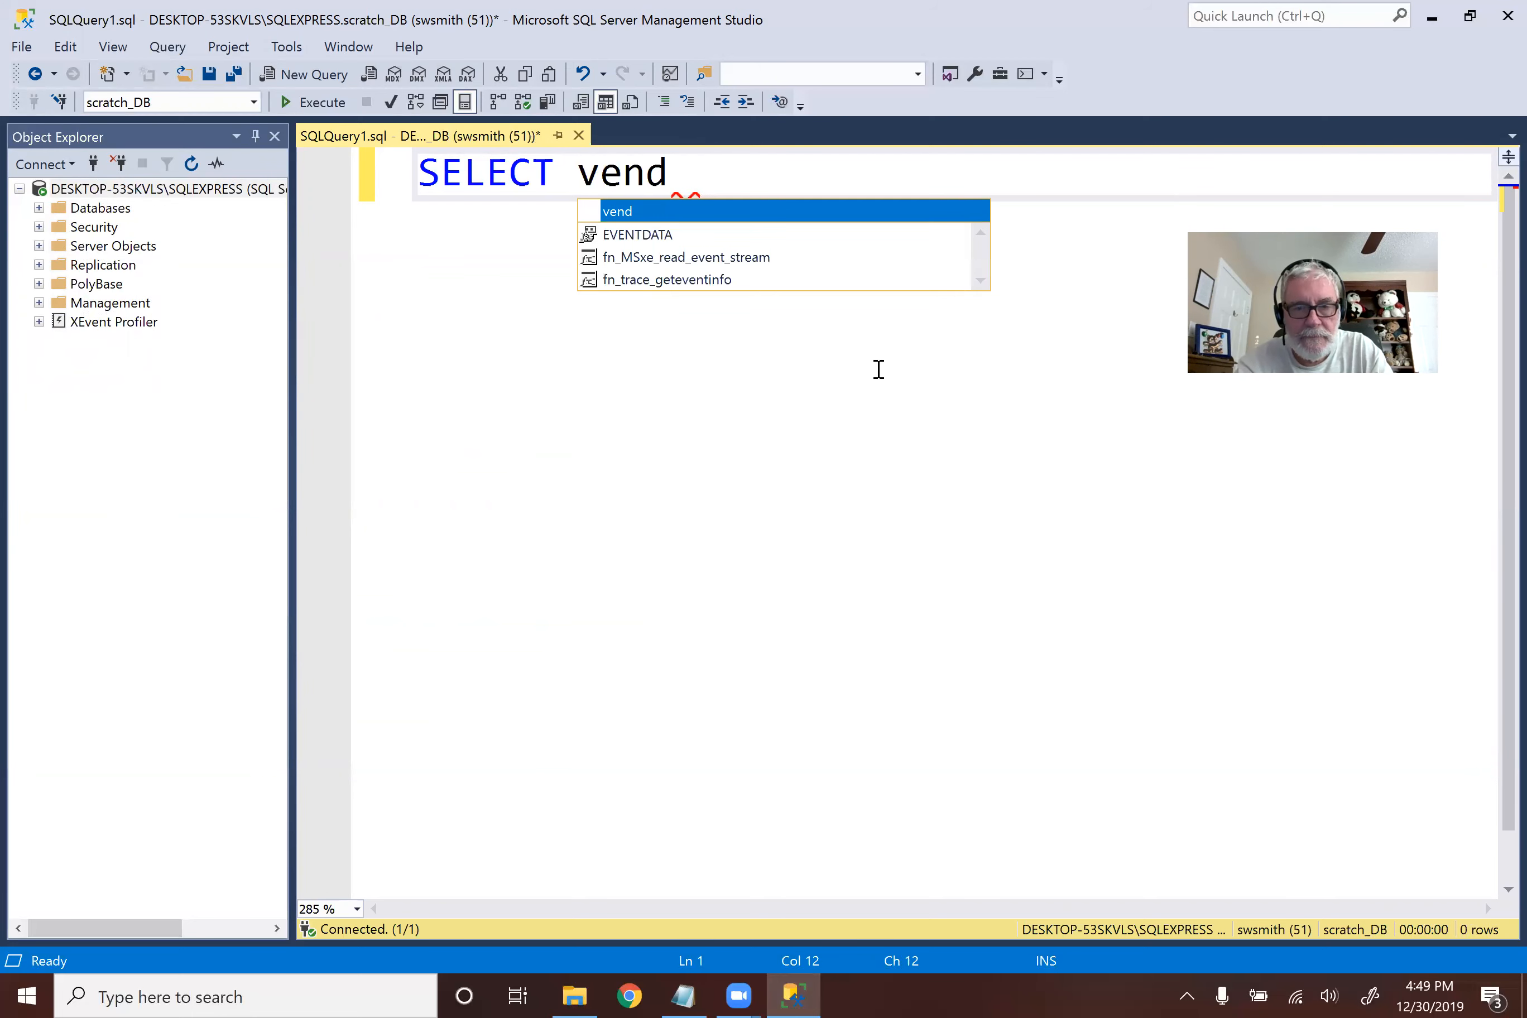
pyautogui.write('orName')
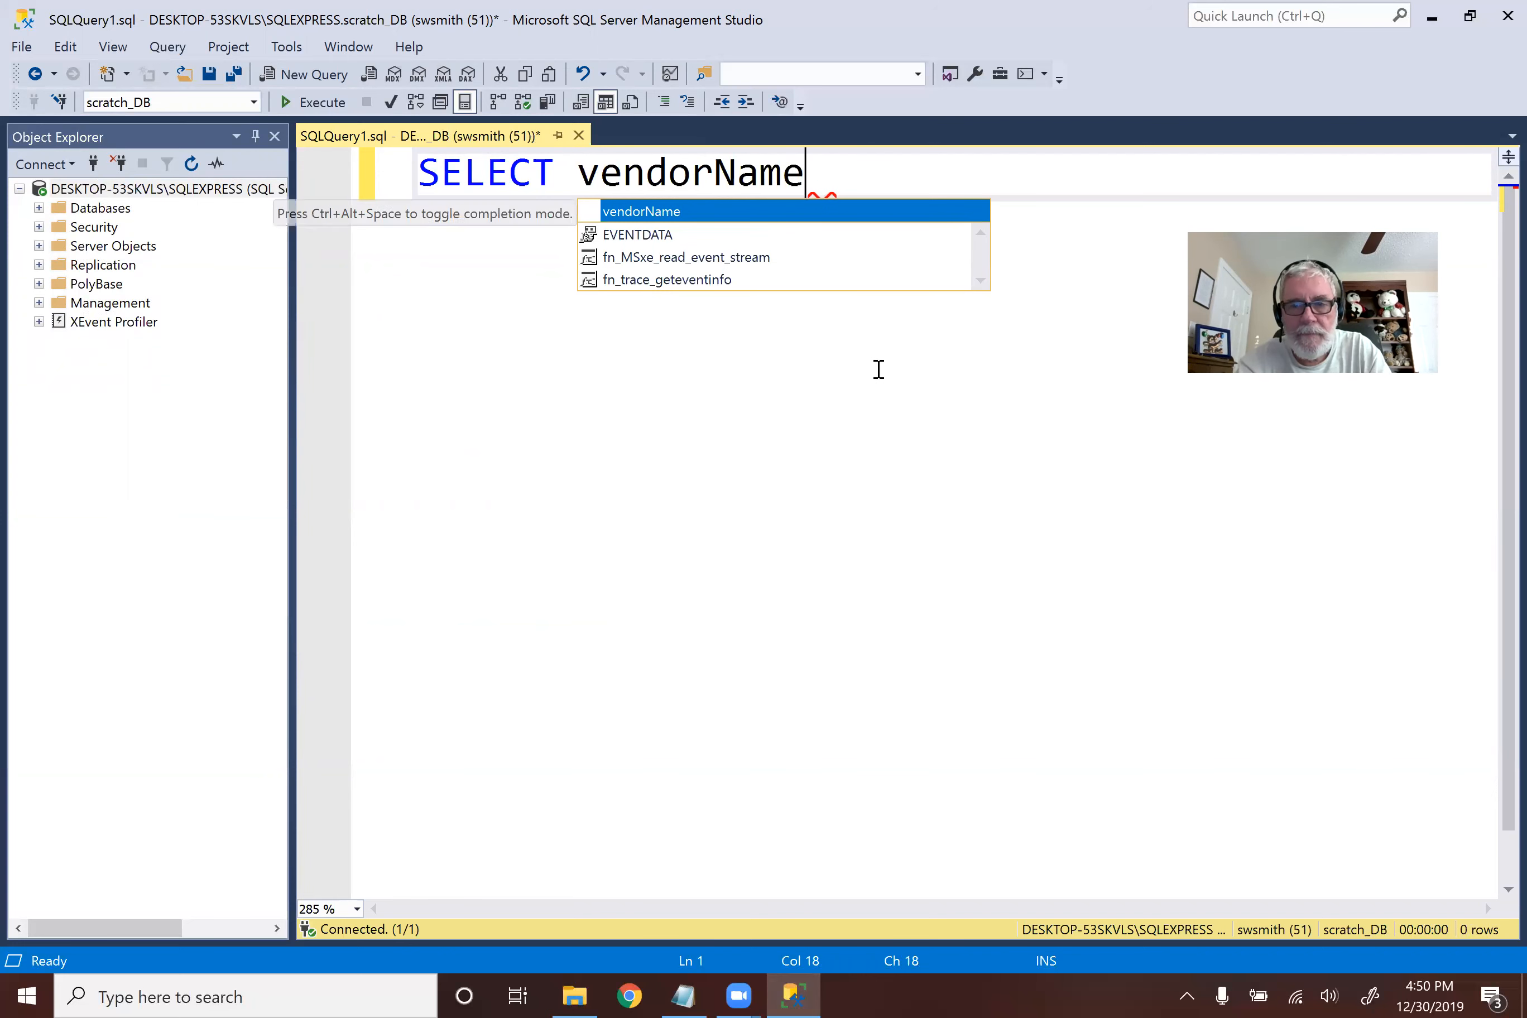
# Step: Dismiss IntelliSense and insert two blank lines above the SELECT line, with the cursor on line 1
pyautogui.press('Escape')
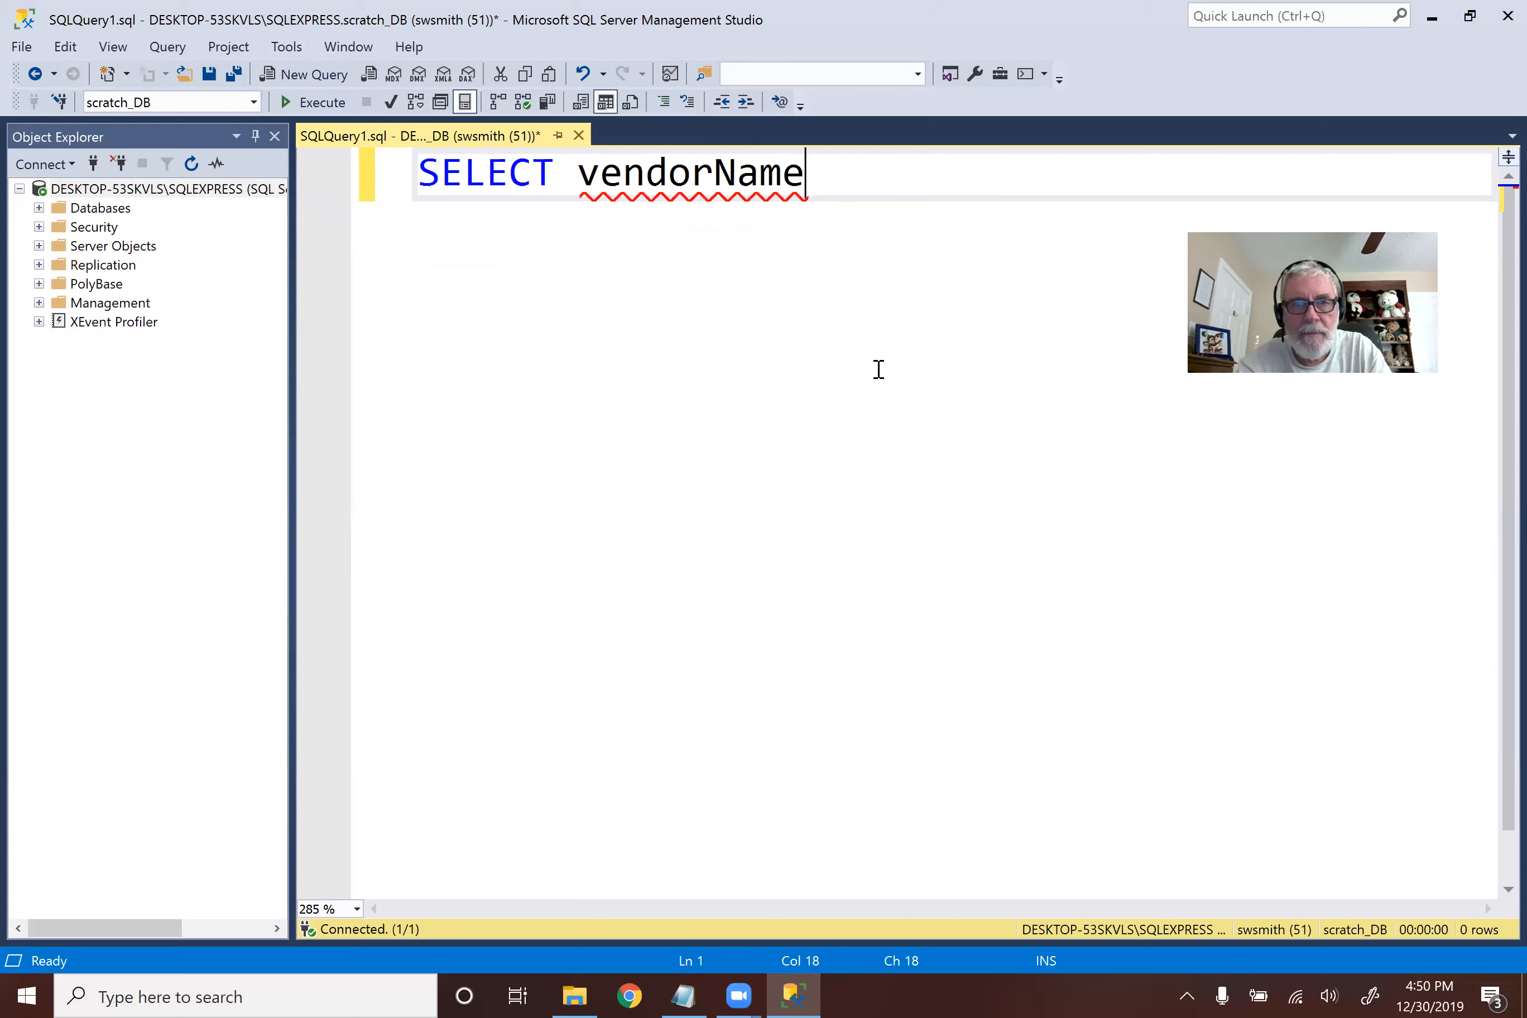
pyautogui.press('Return')
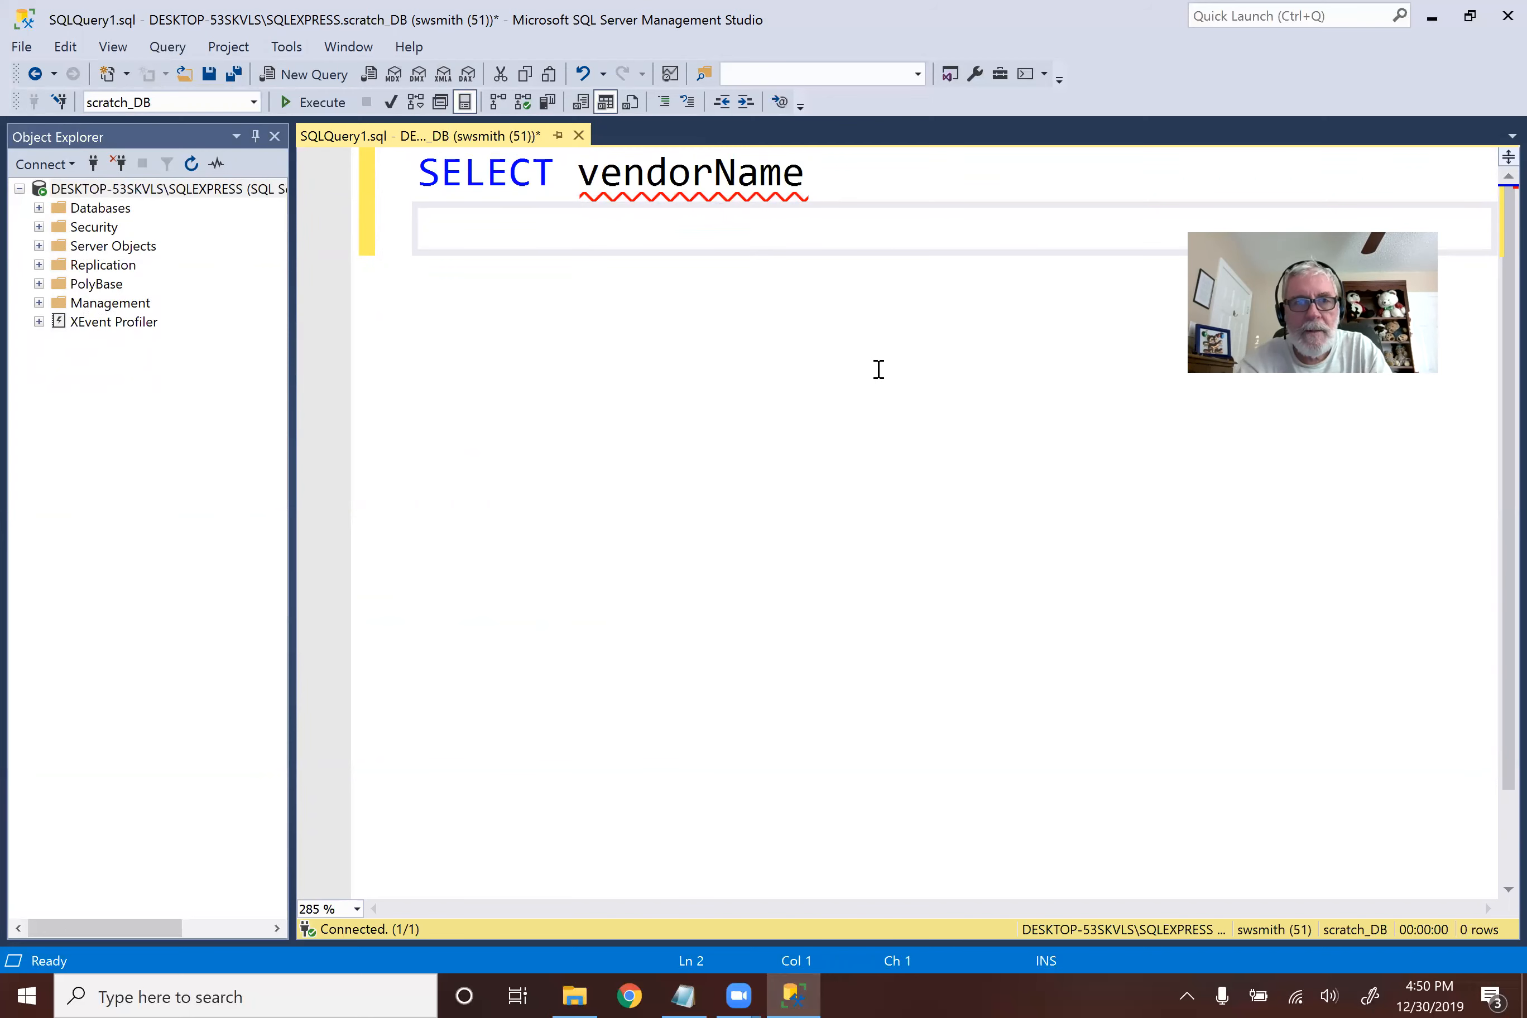
pyautogui.click(427, 172)
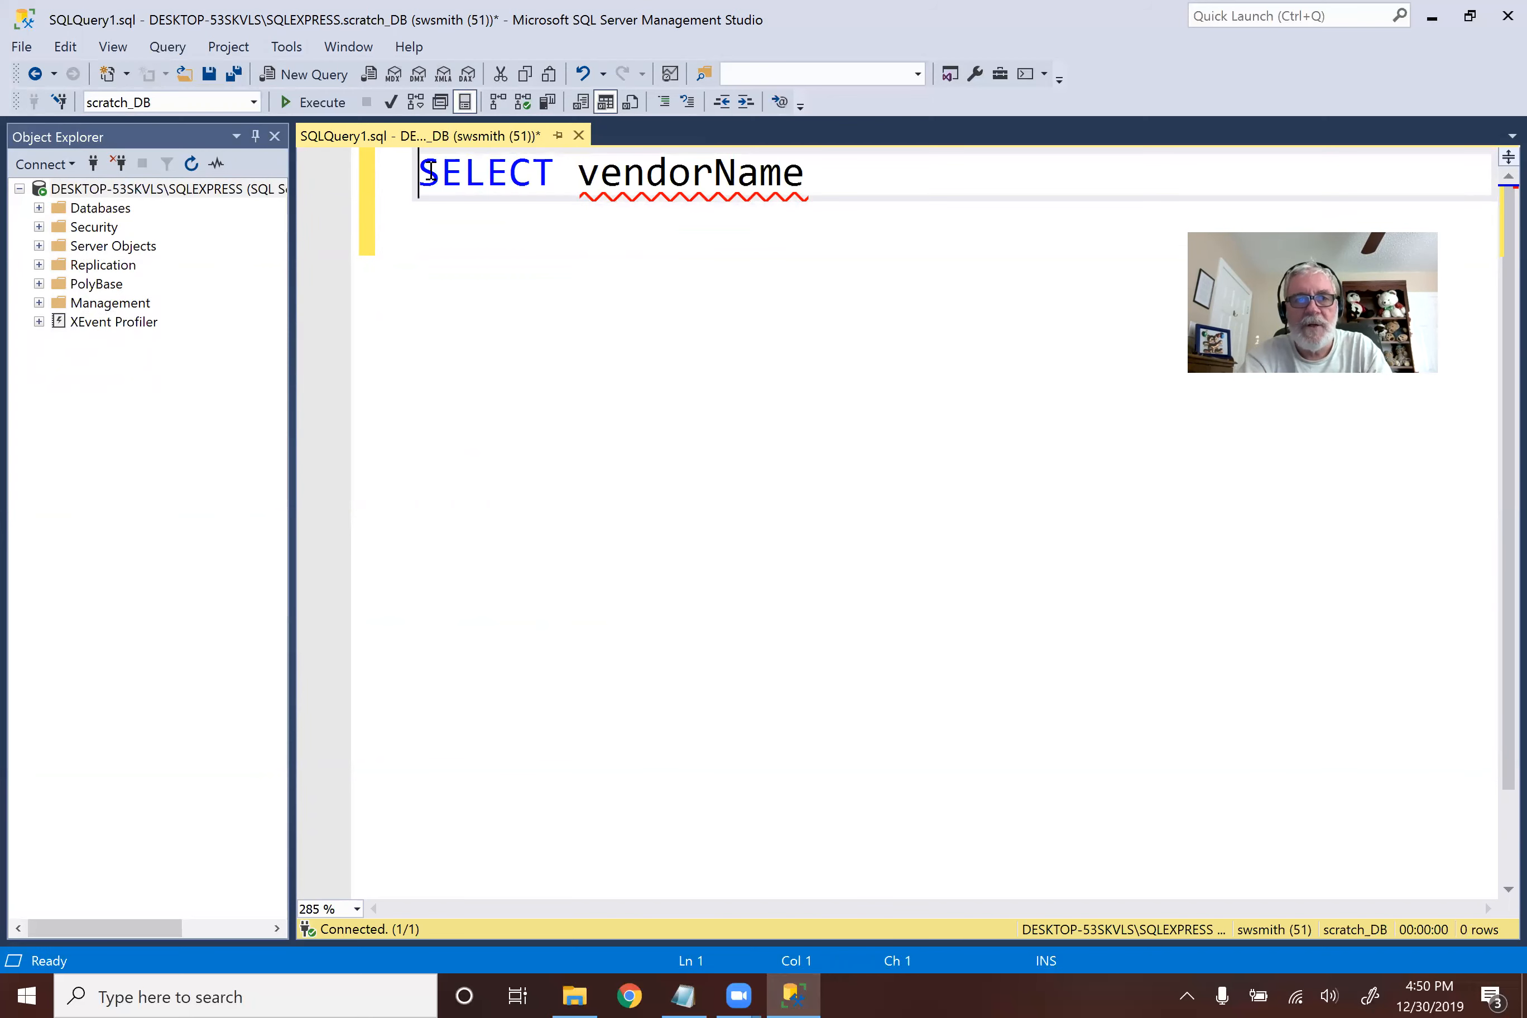
pyautogui.press('Return')
pyautogui.press('Return')
pyautogui.click(696, 172)
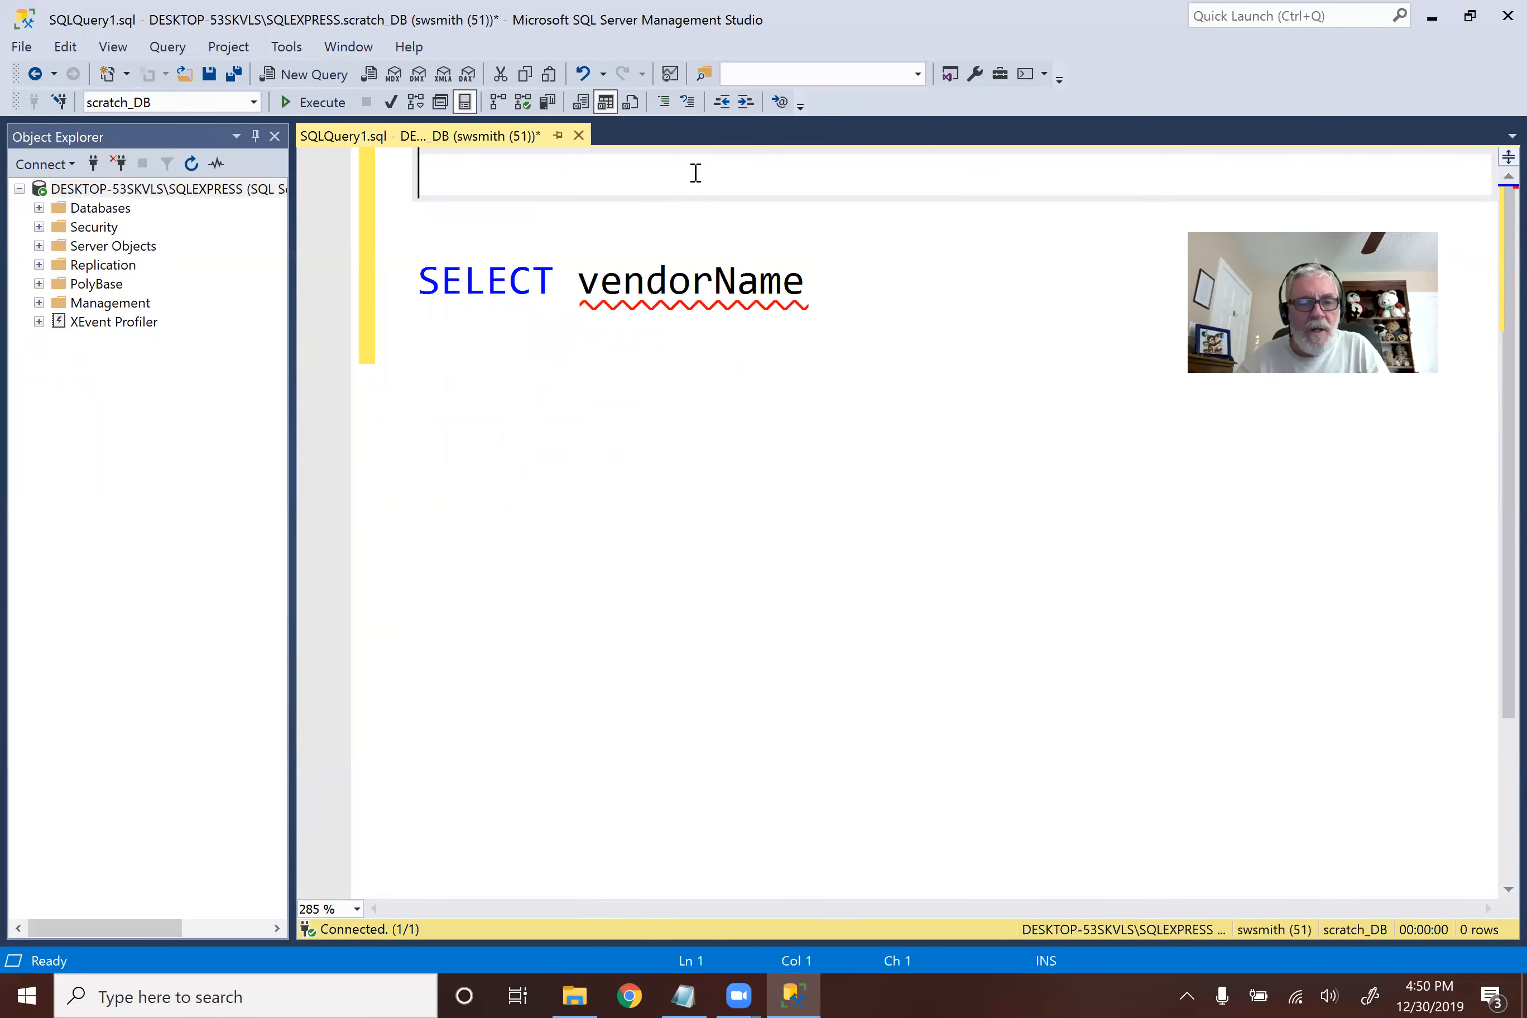
# Step: Add USE ap_DB; on line 1 and FROM vendors; below SELECT vendorName
pyautogui.write('USE')
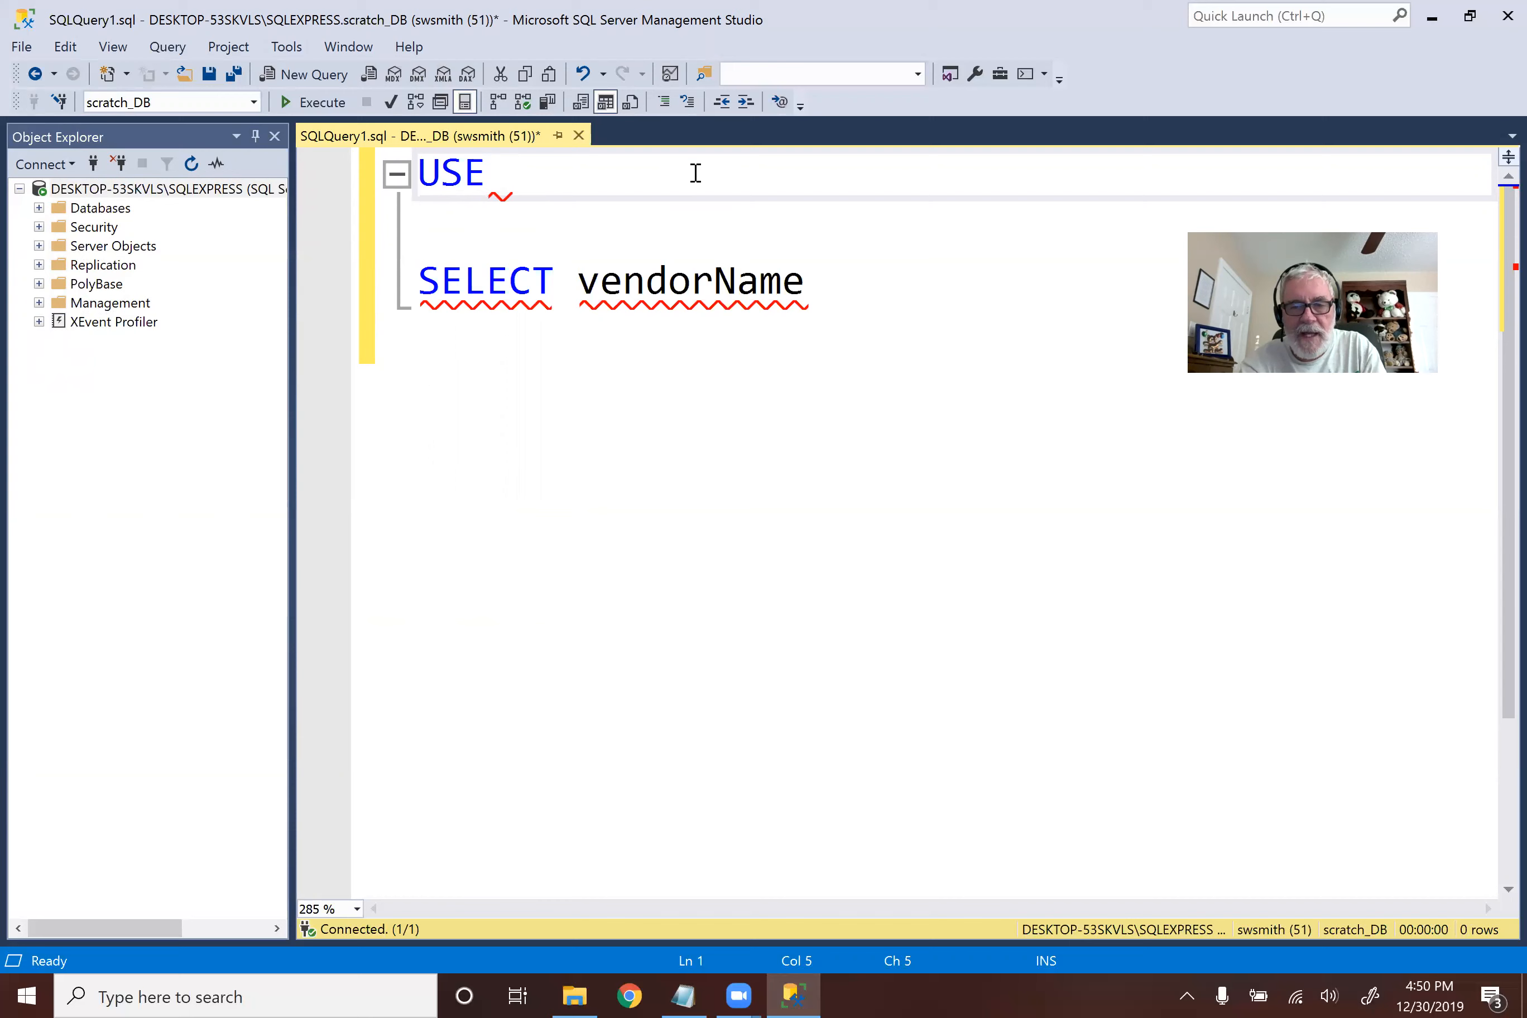
pyautogui.write(' ap_')
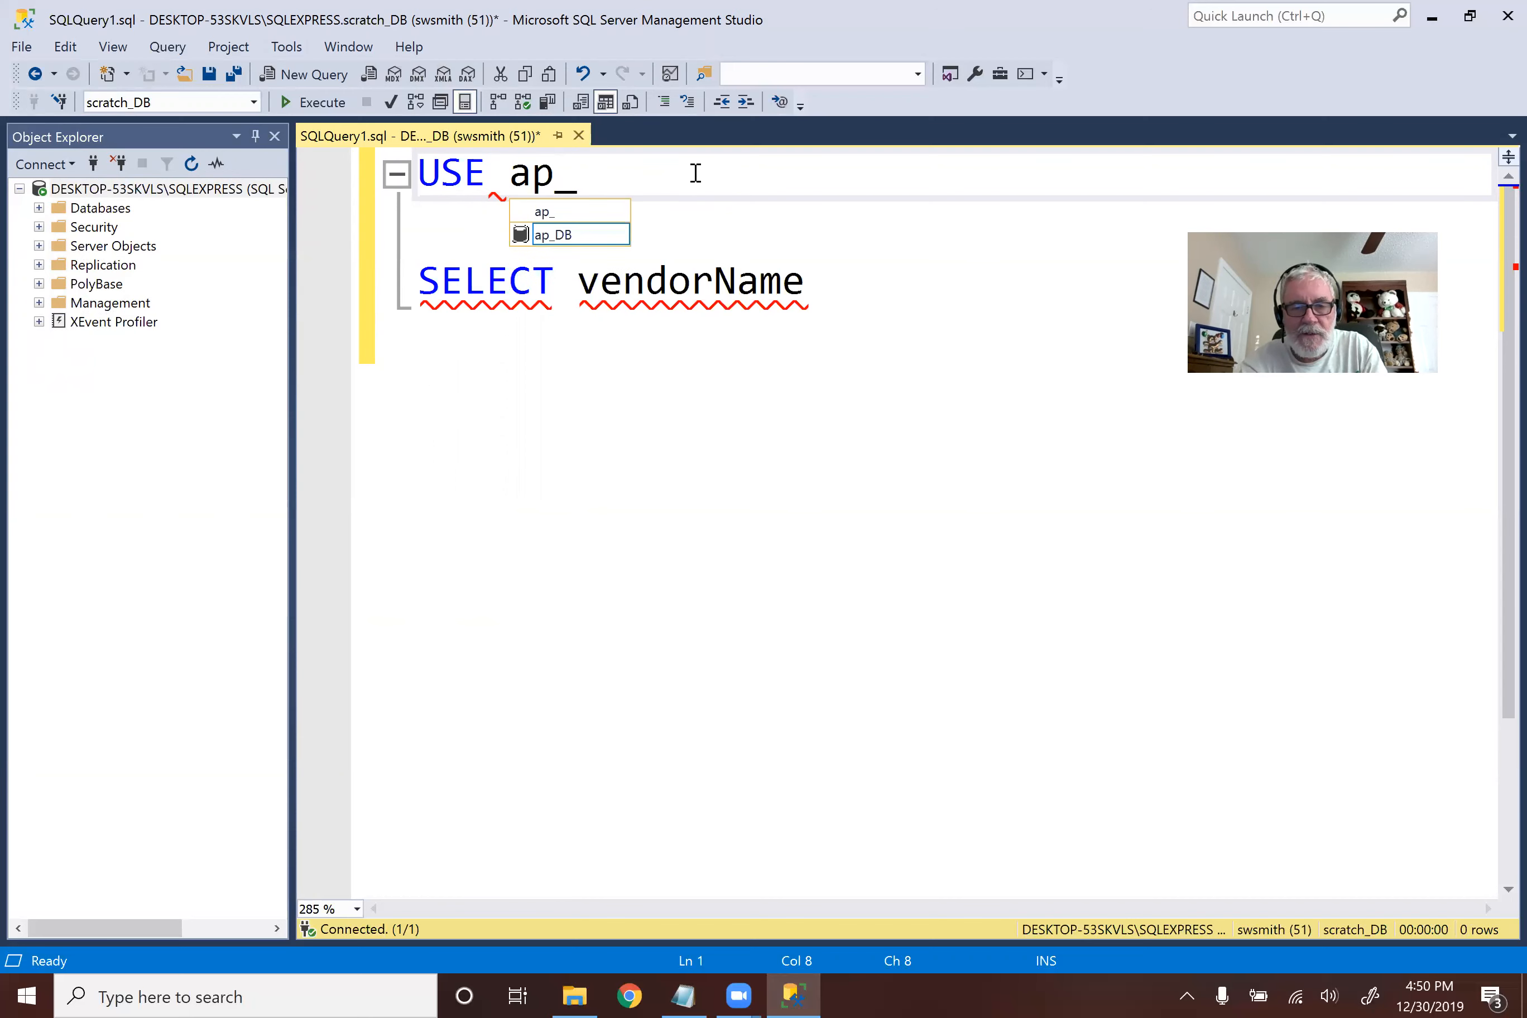
pyautogui.write('DB;')
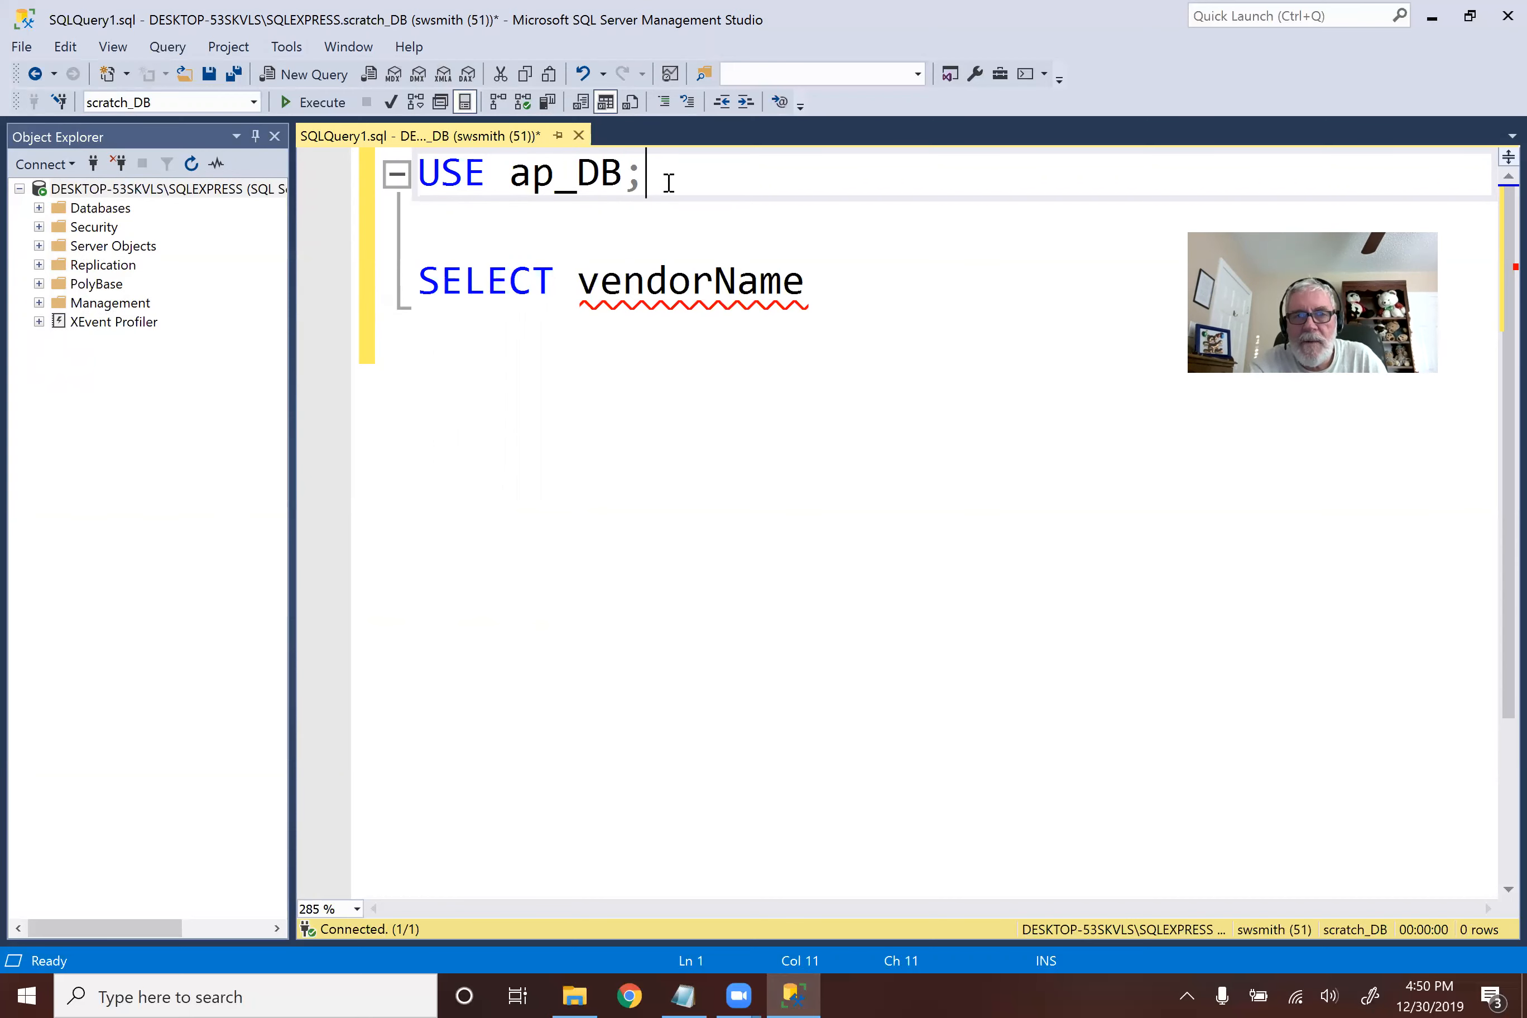
pyautogui.click(815, 285)
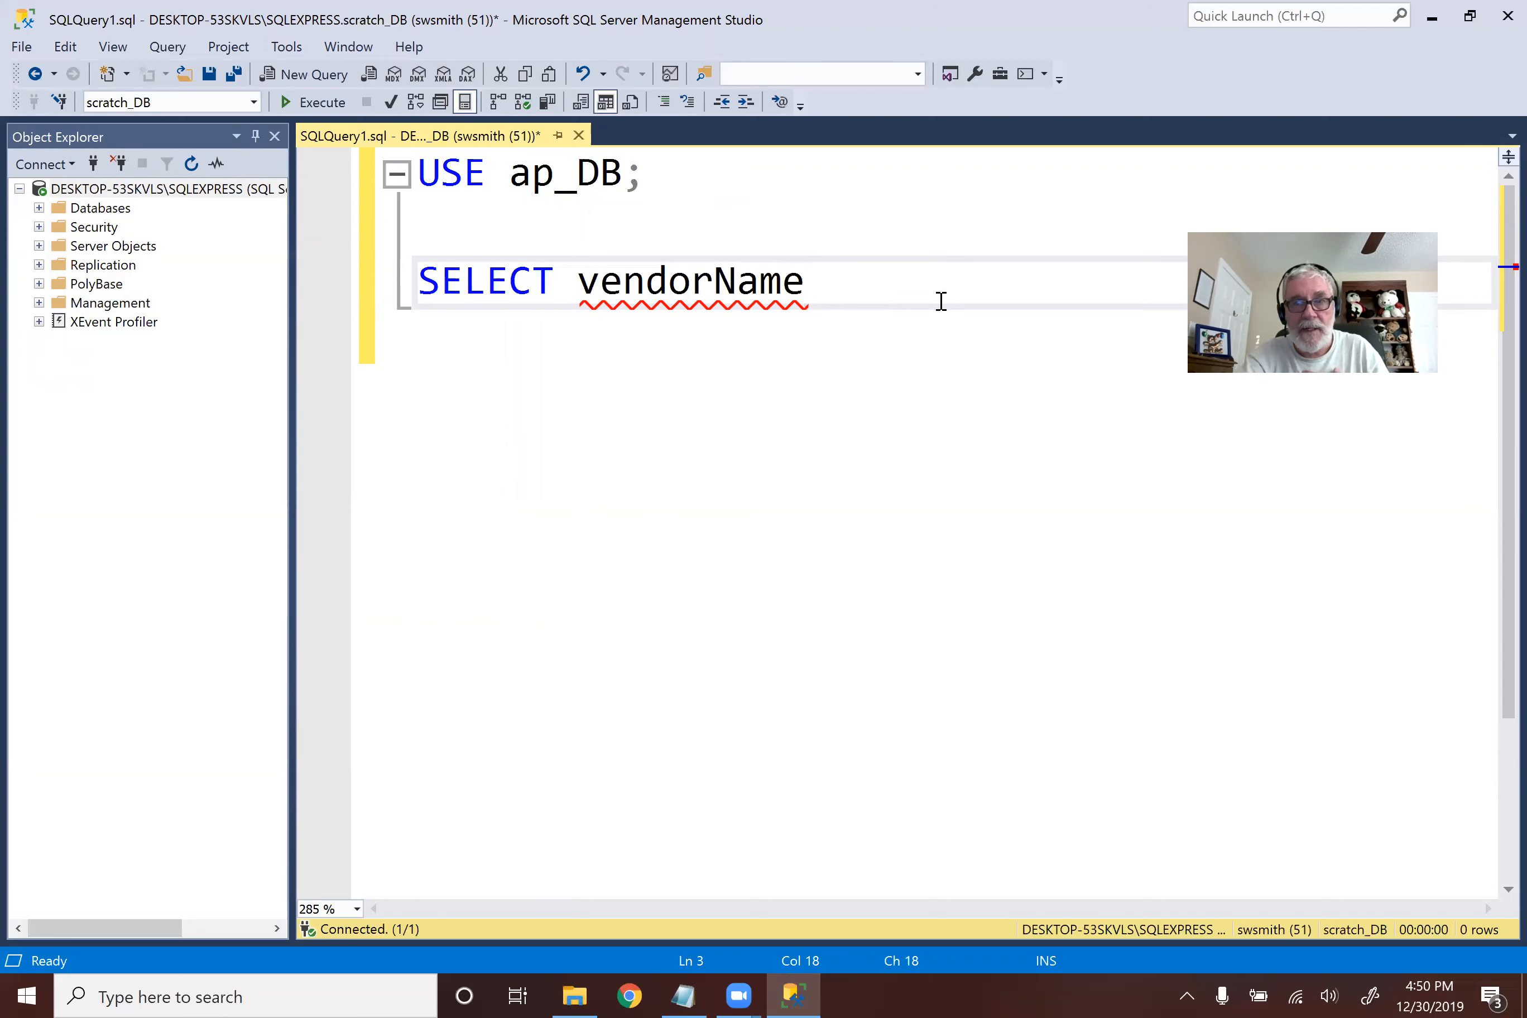
pyautogui.press('Return')
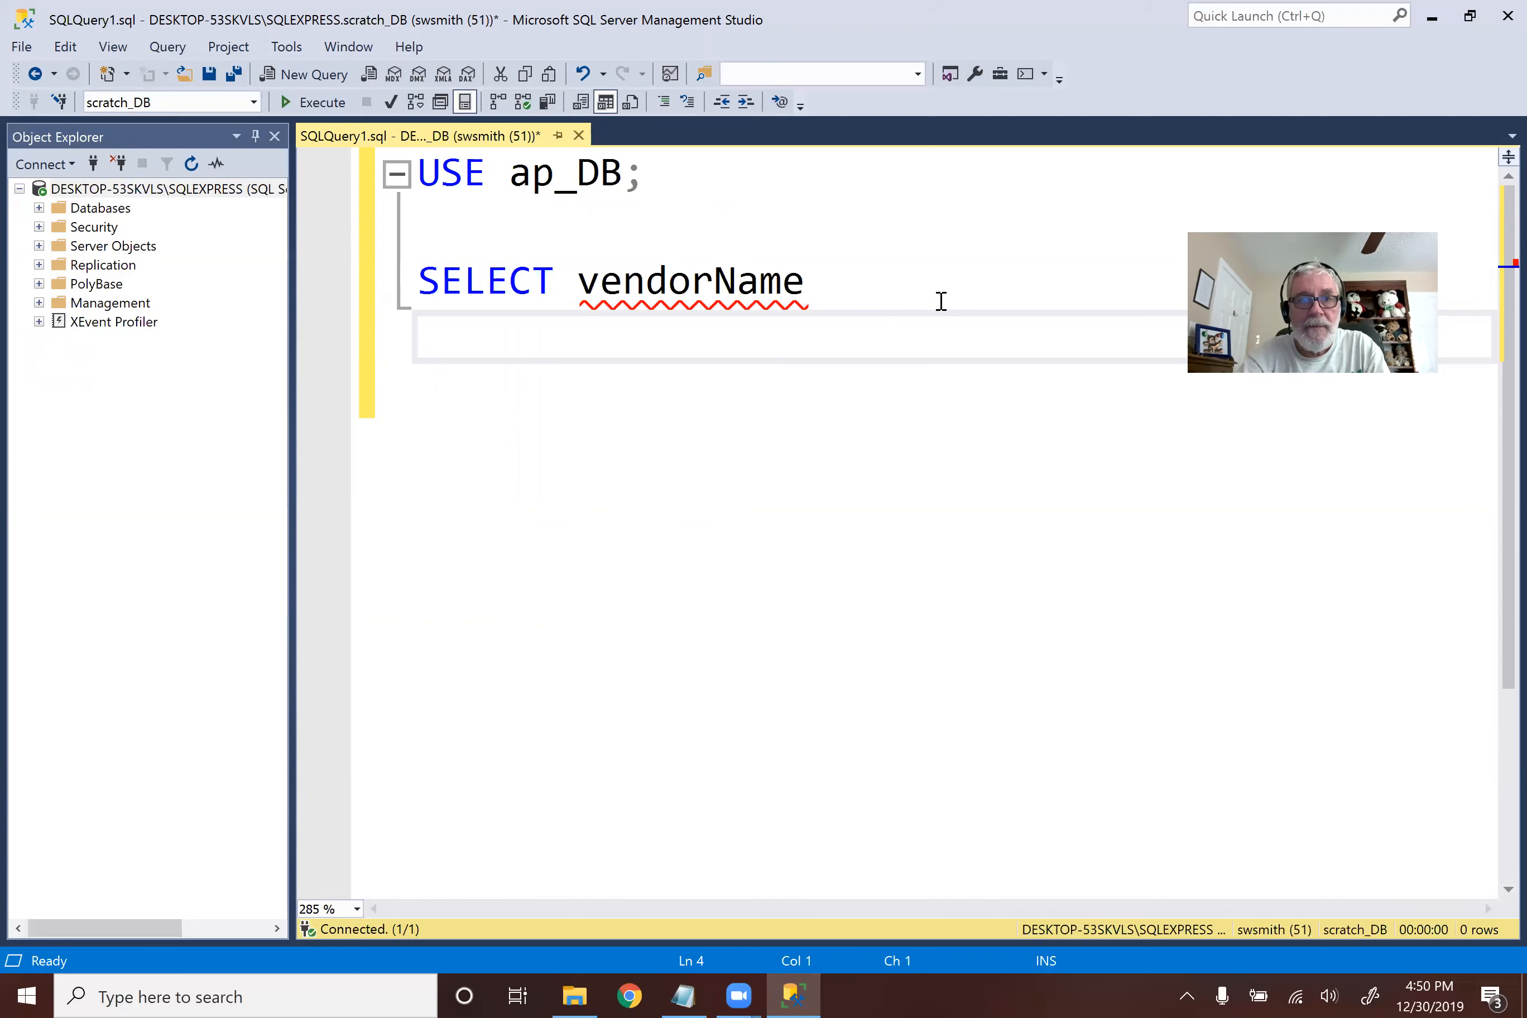
pyautogui.write('FROM')
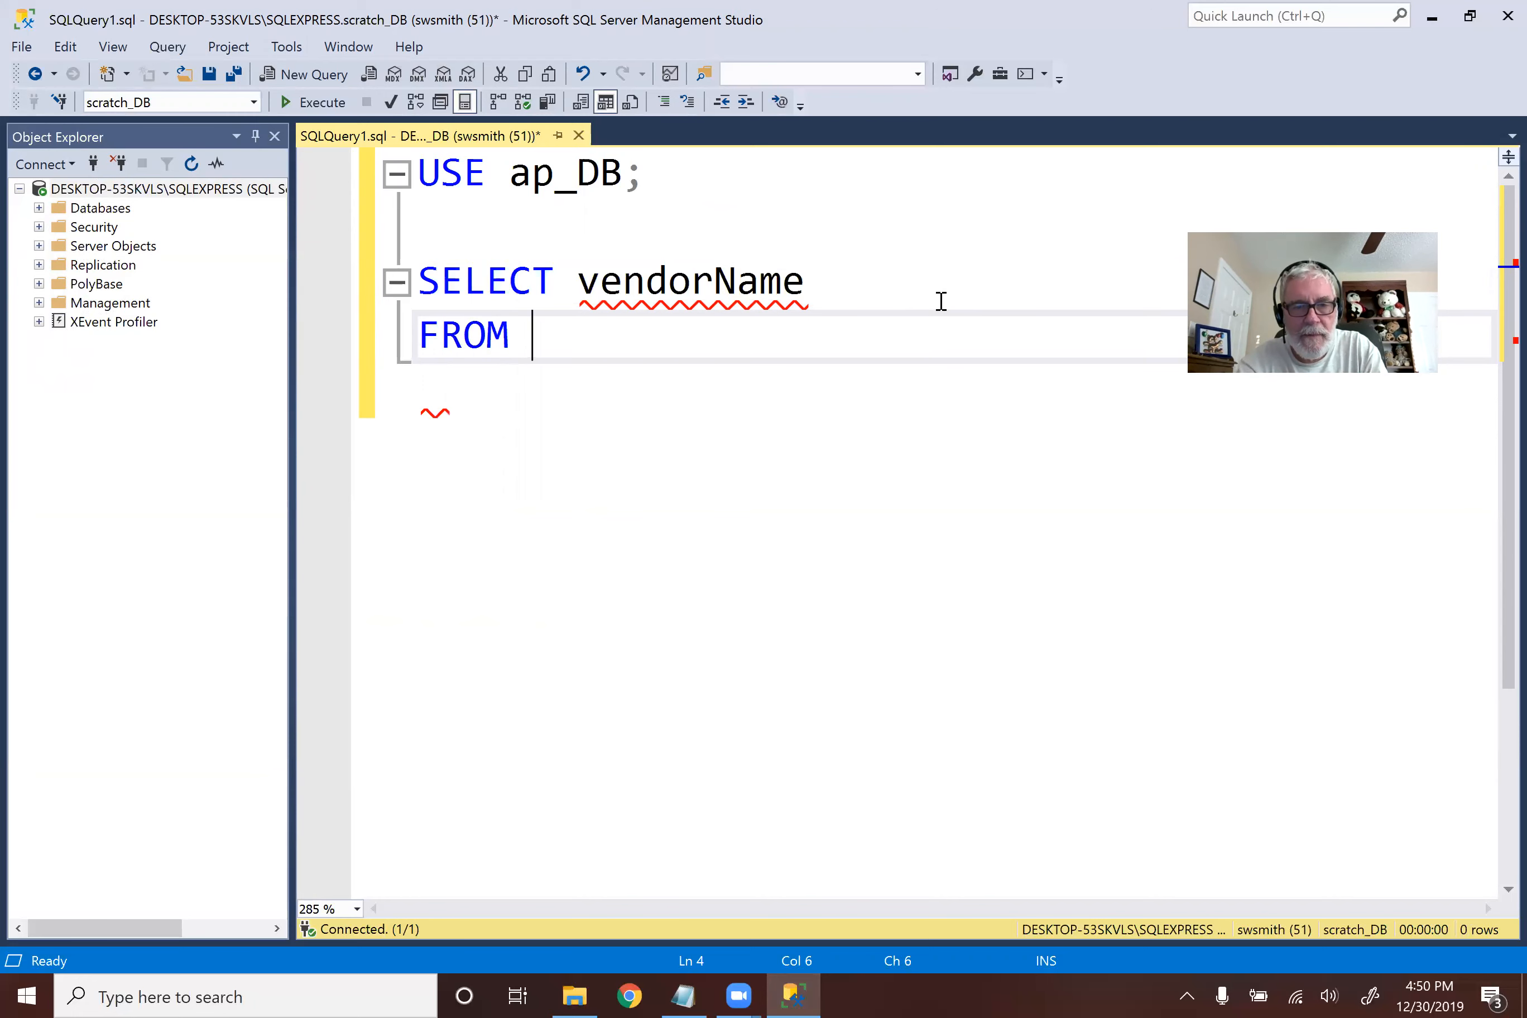
pyautogui.write(' vendo')
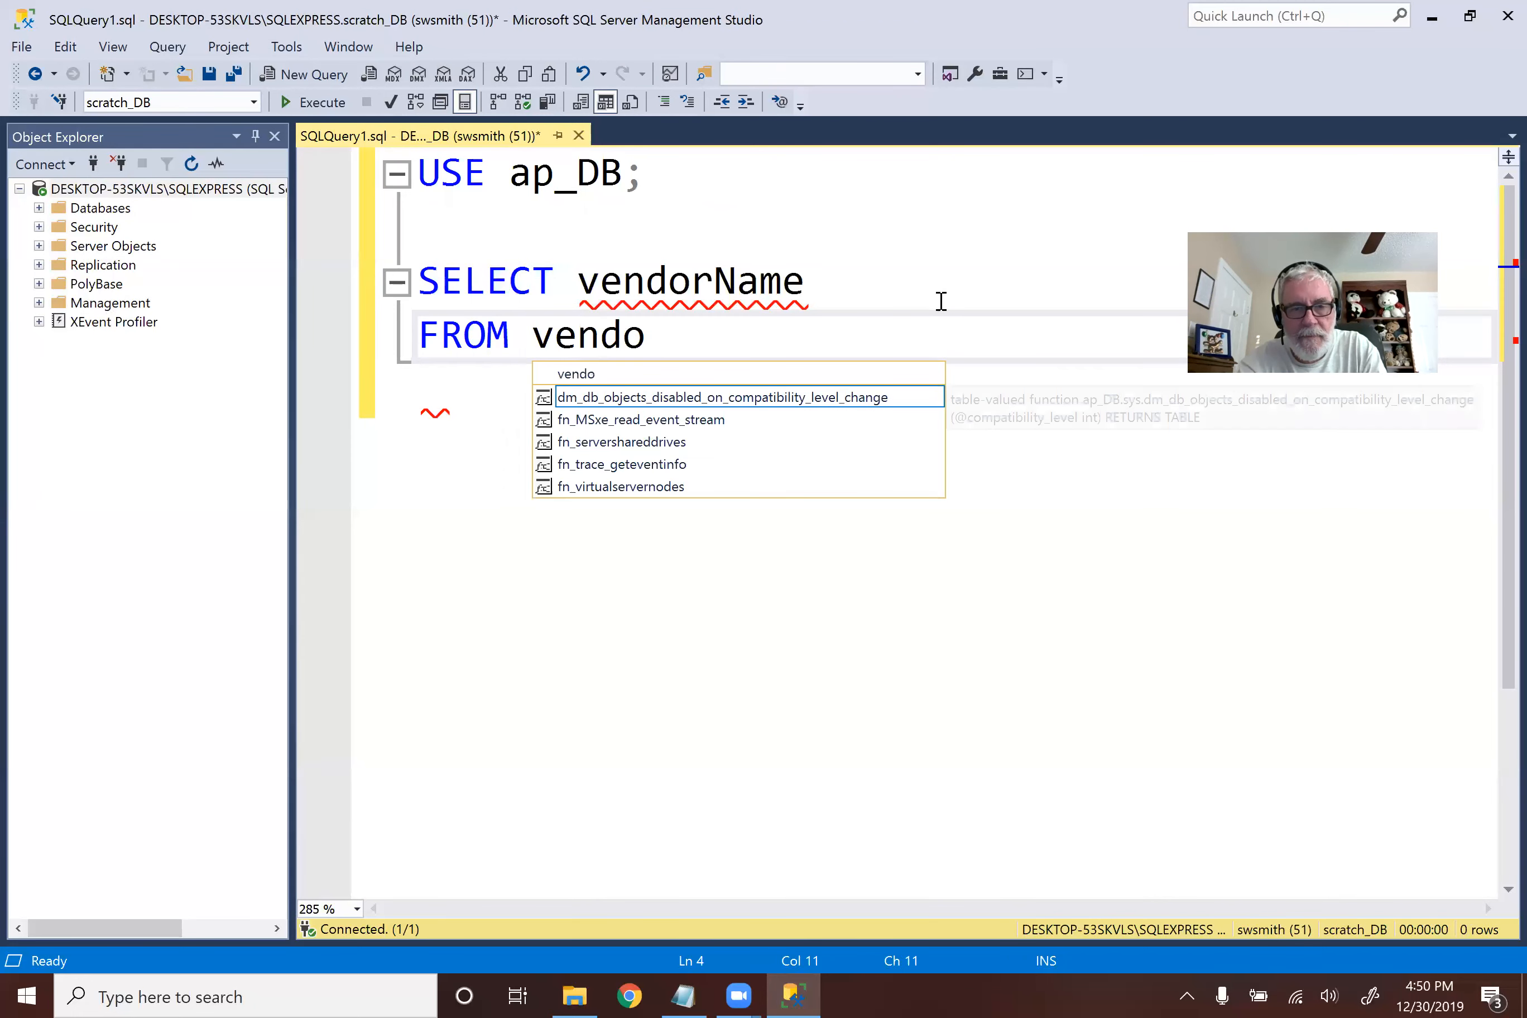
pyautogui.write('rs;')
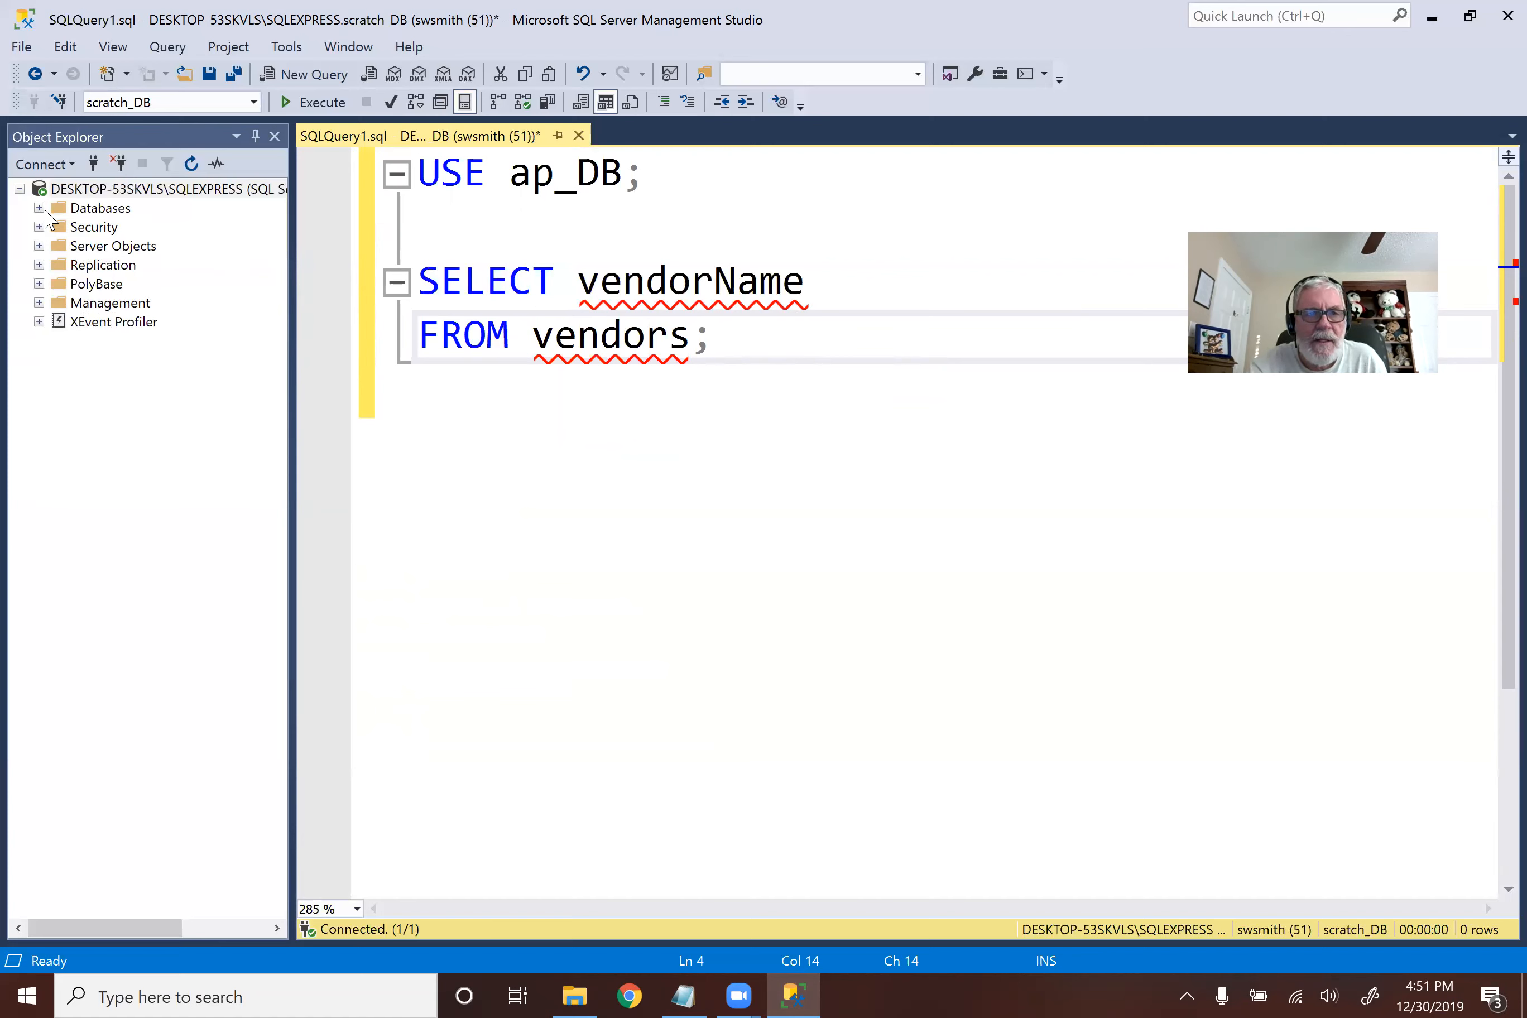
# Step: Expand Databases > ap_DB > Tables > dbo.Vendors > Columns in Object Explorer
pyautogui.click(41, 210)
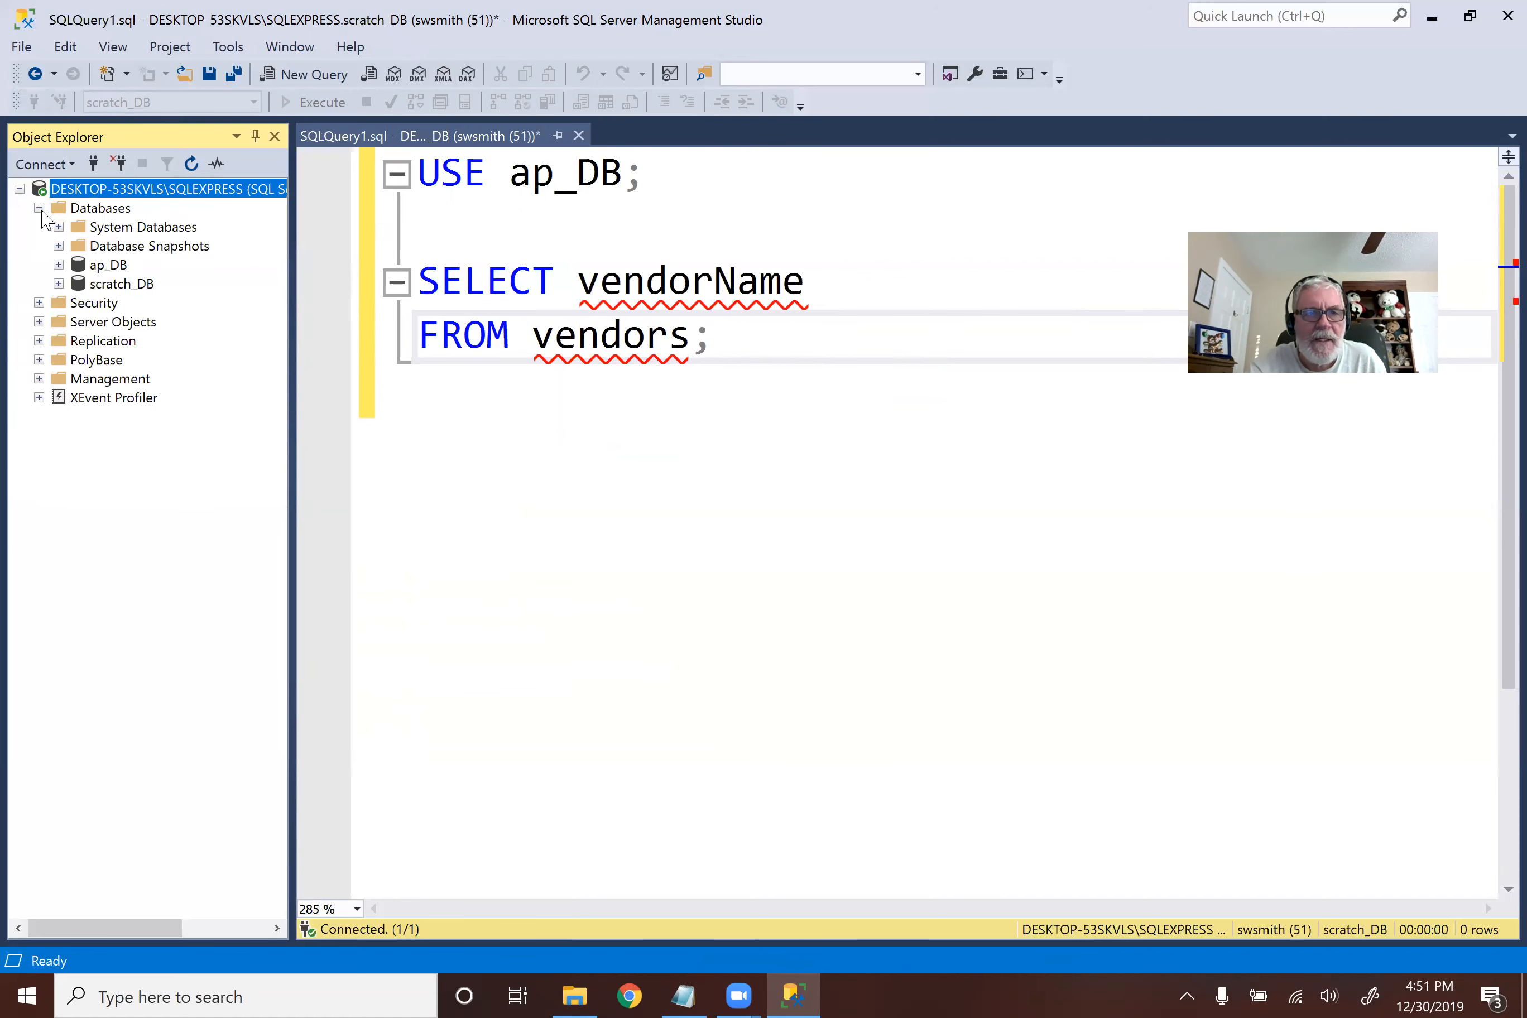
pyautogui.doubleClick(105, 266)
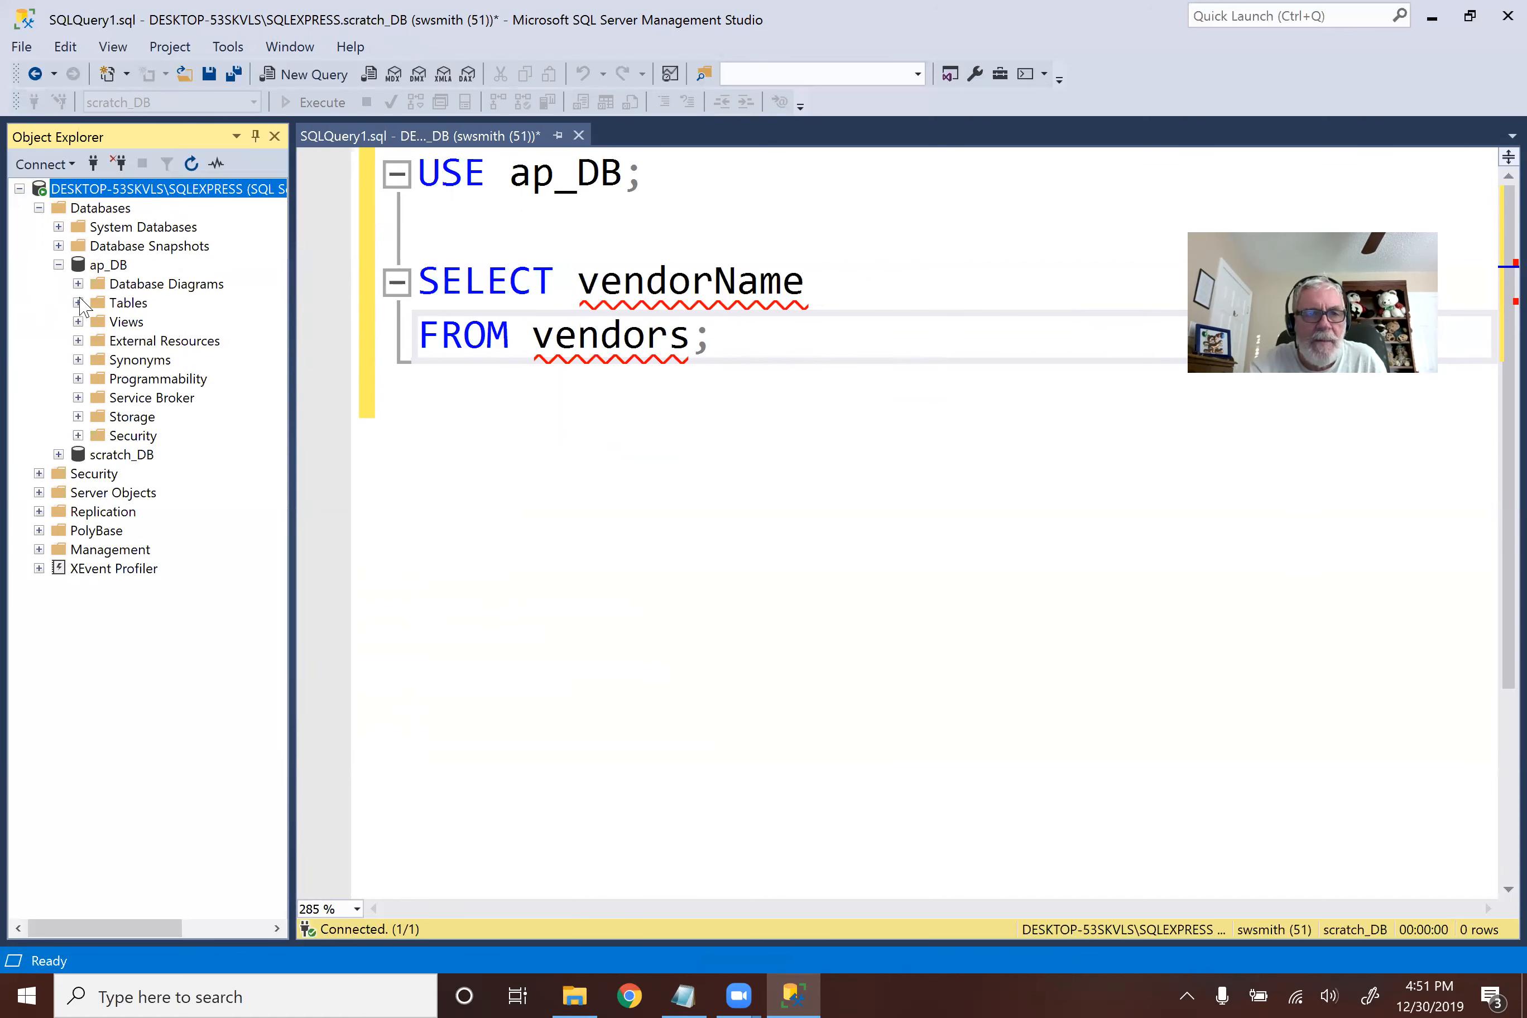
pyautogui.click(79, 302)
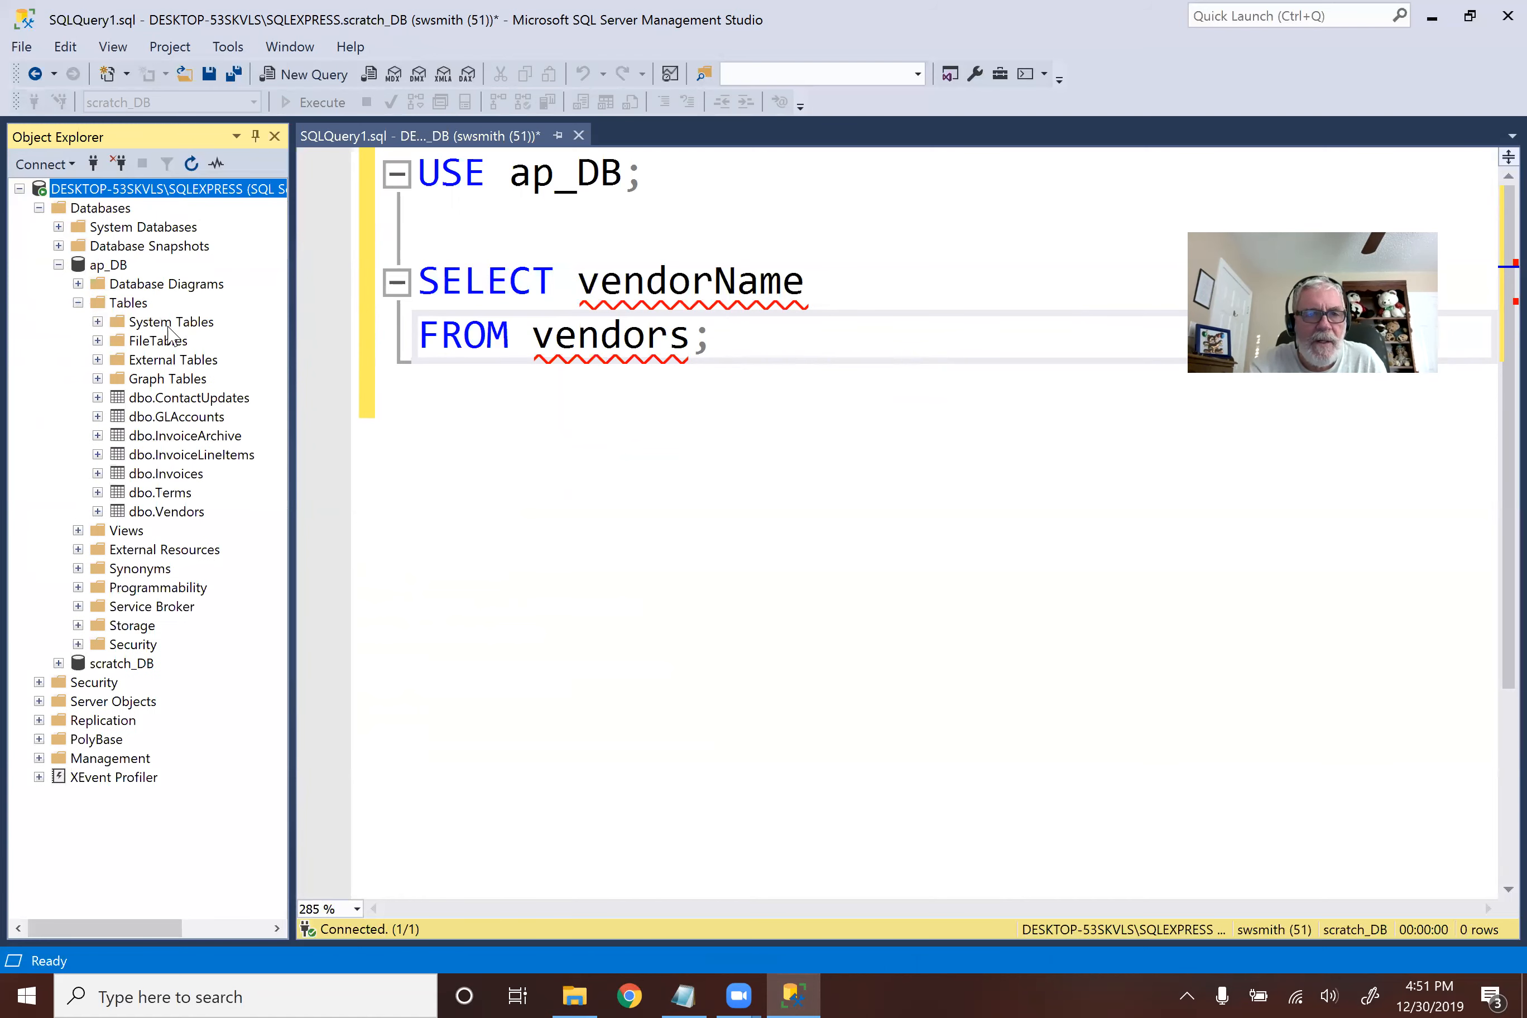
pyautogui.click(197, 513)
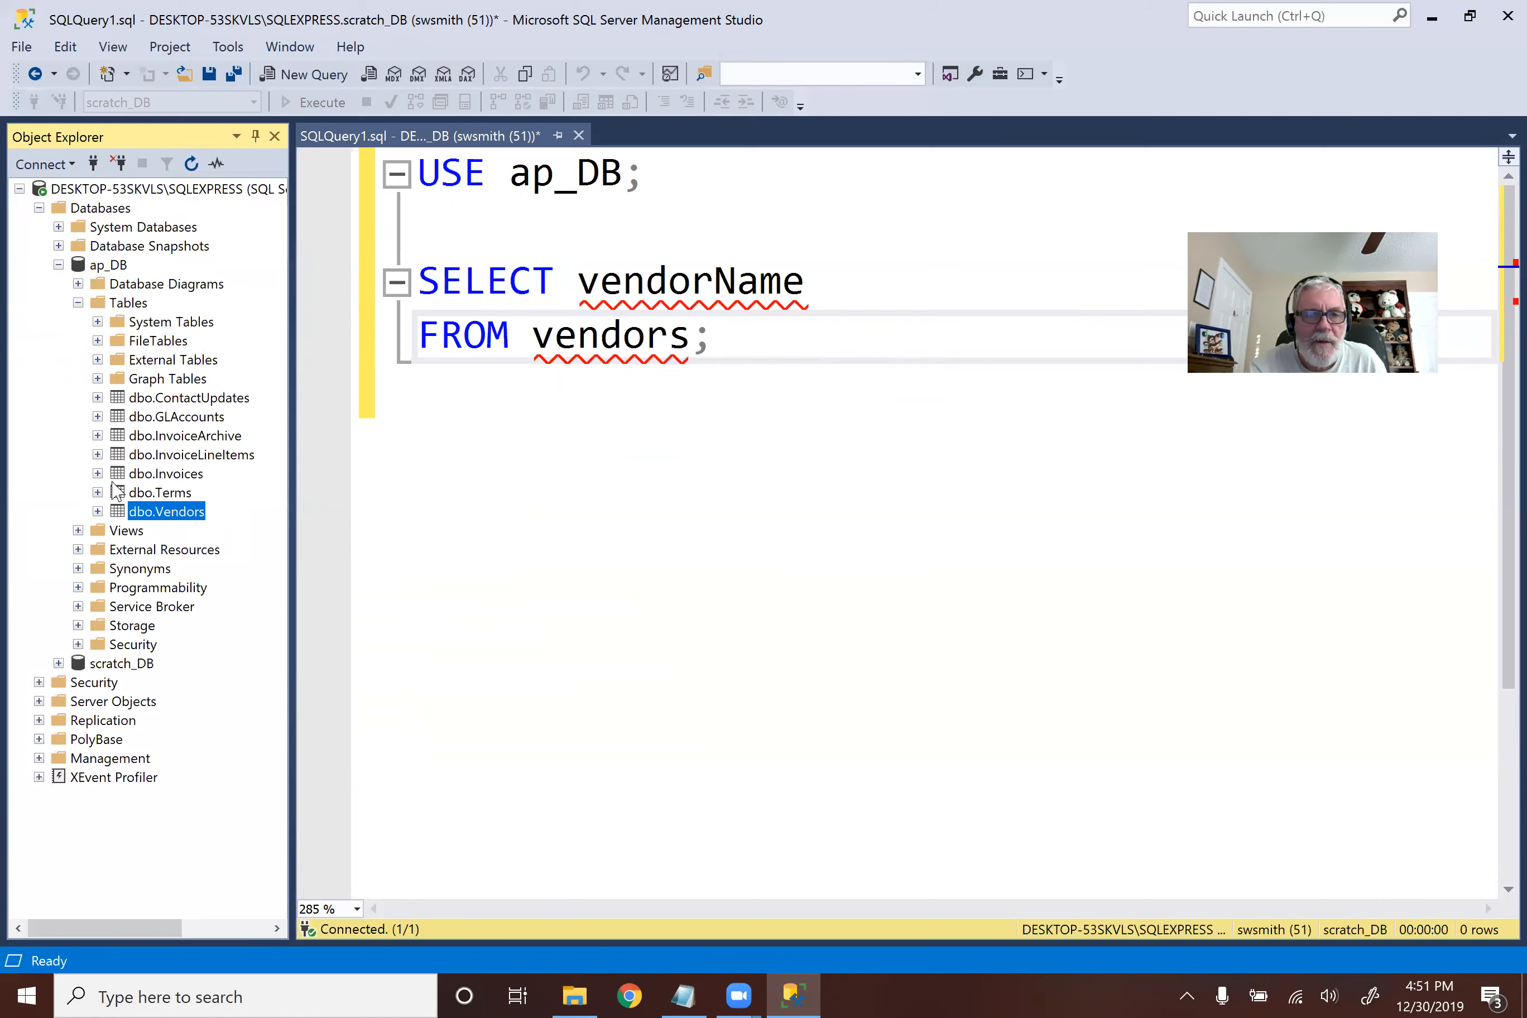
pyautogui.click(98, 512)
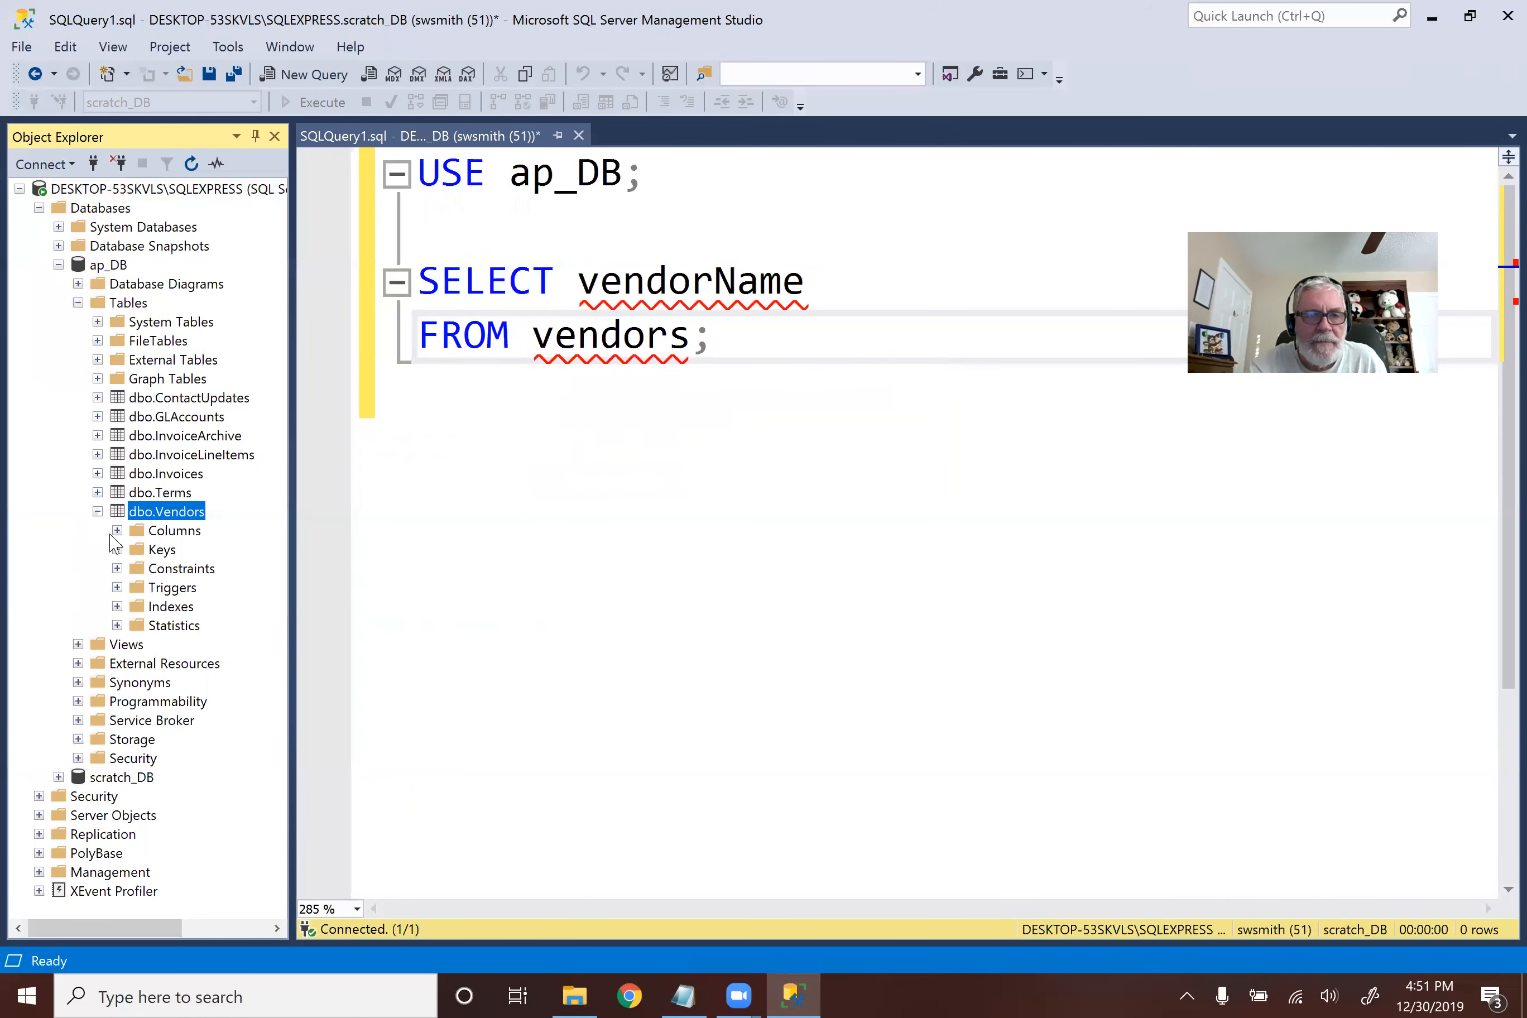
pyautogui.click(117, 531)
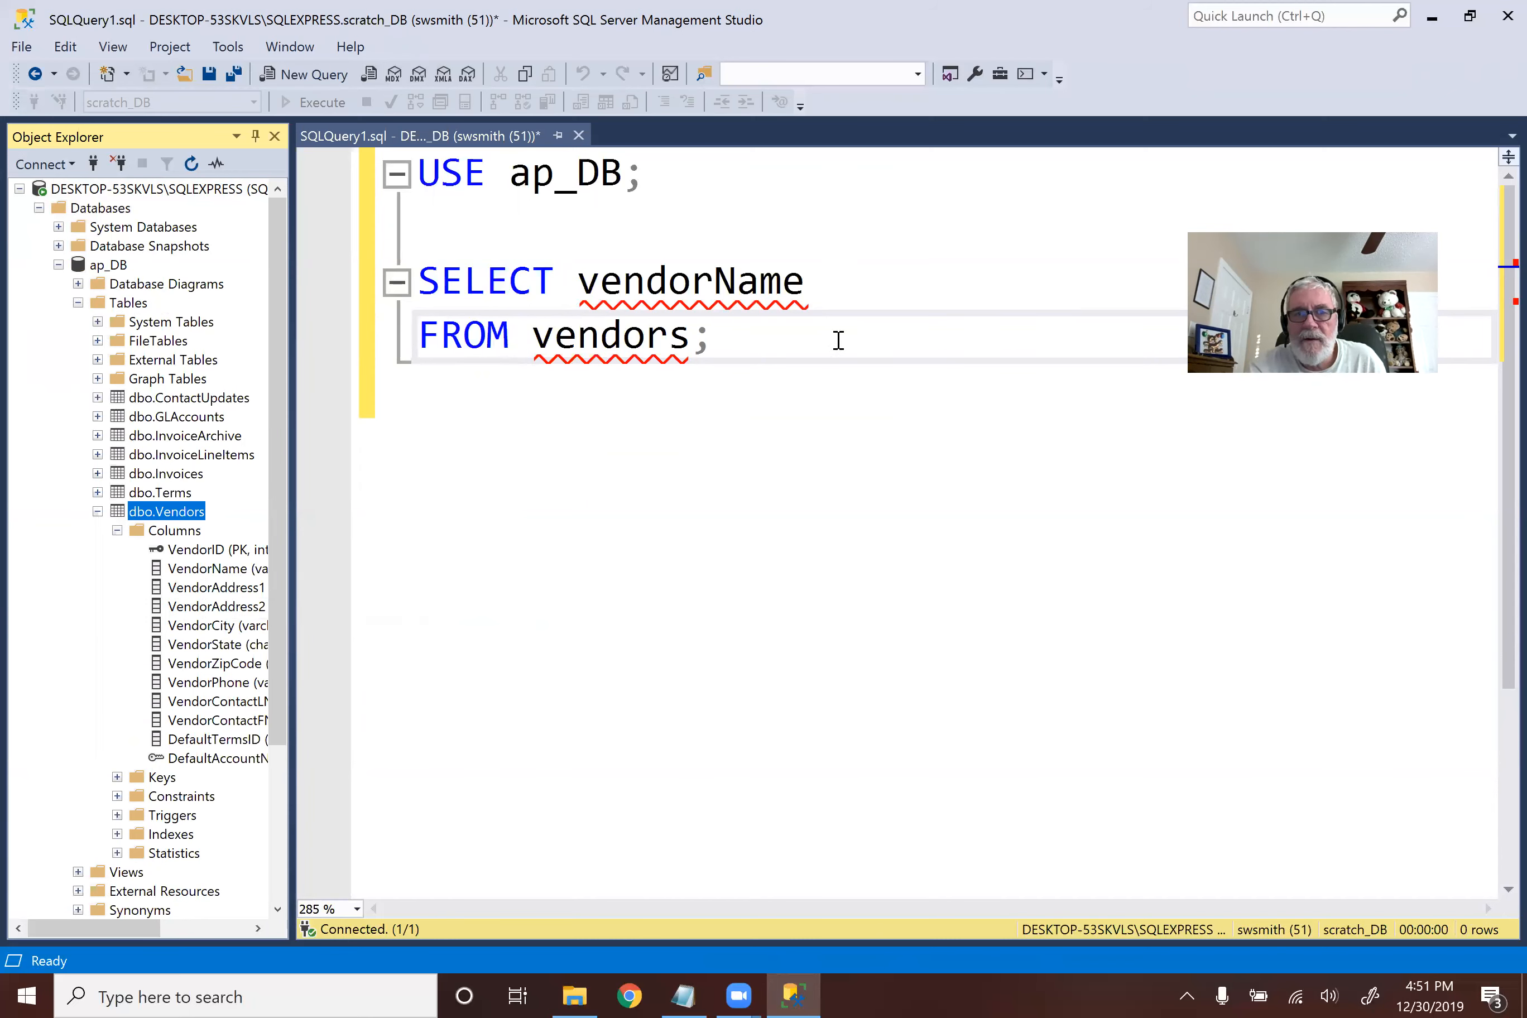
# Step: Turn off IntelliSense to clear the error underlines, then execute the query
pyautogui.click(669, 289)
pyautogui.rightClick(669, 293)
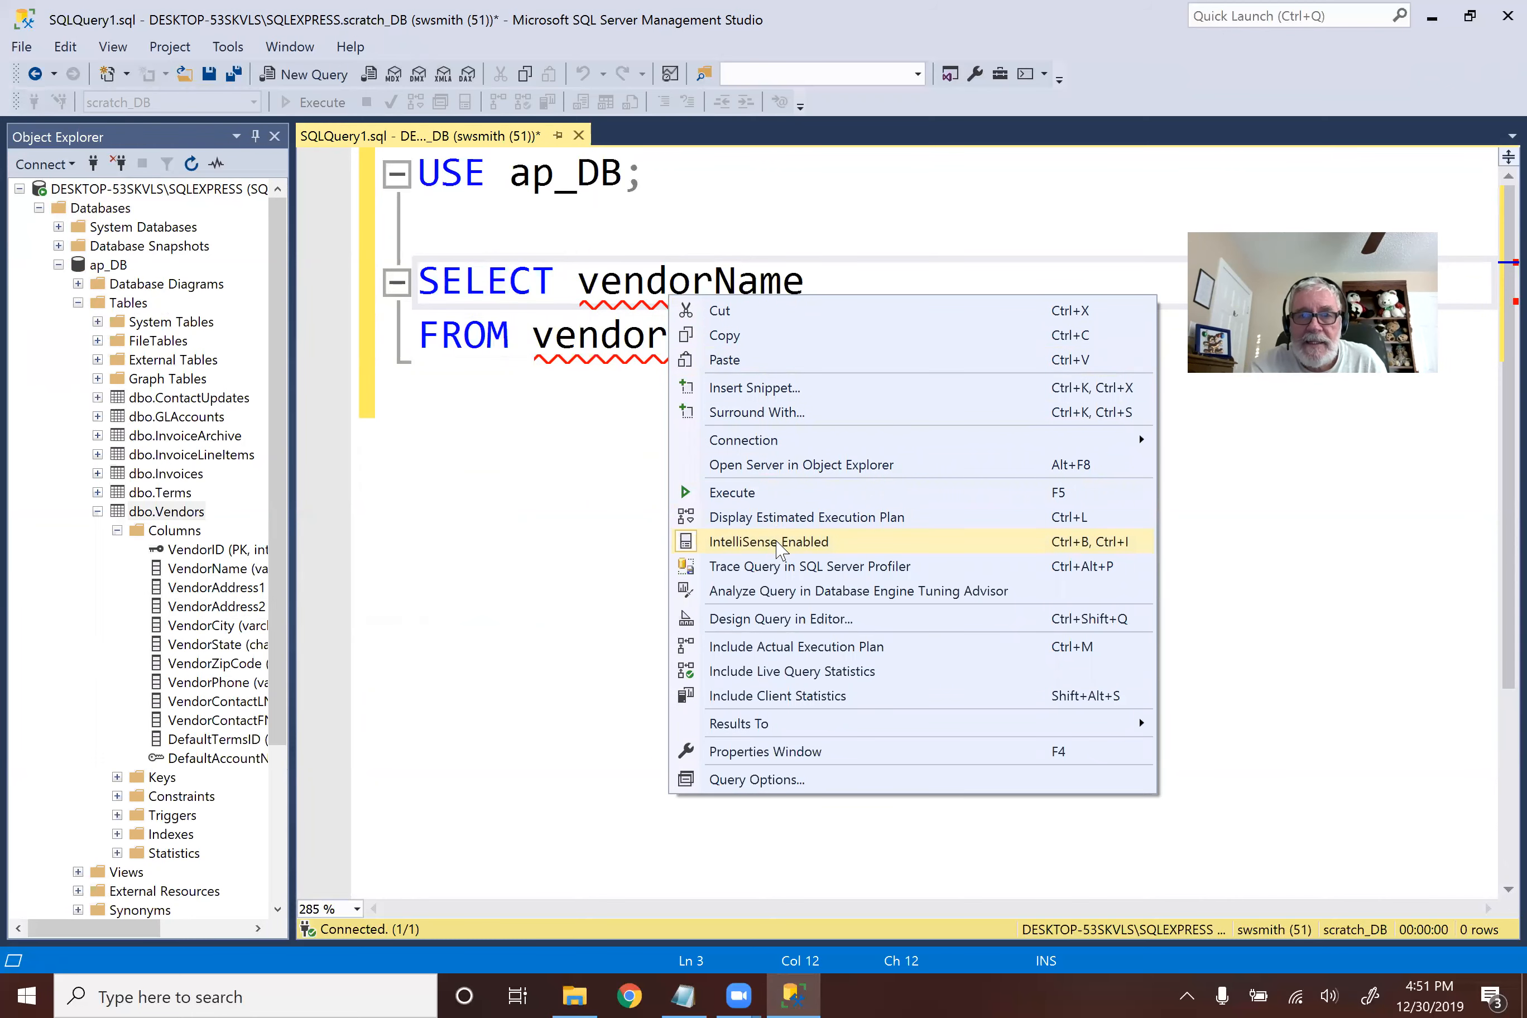
pyautogui.click(778, 544)
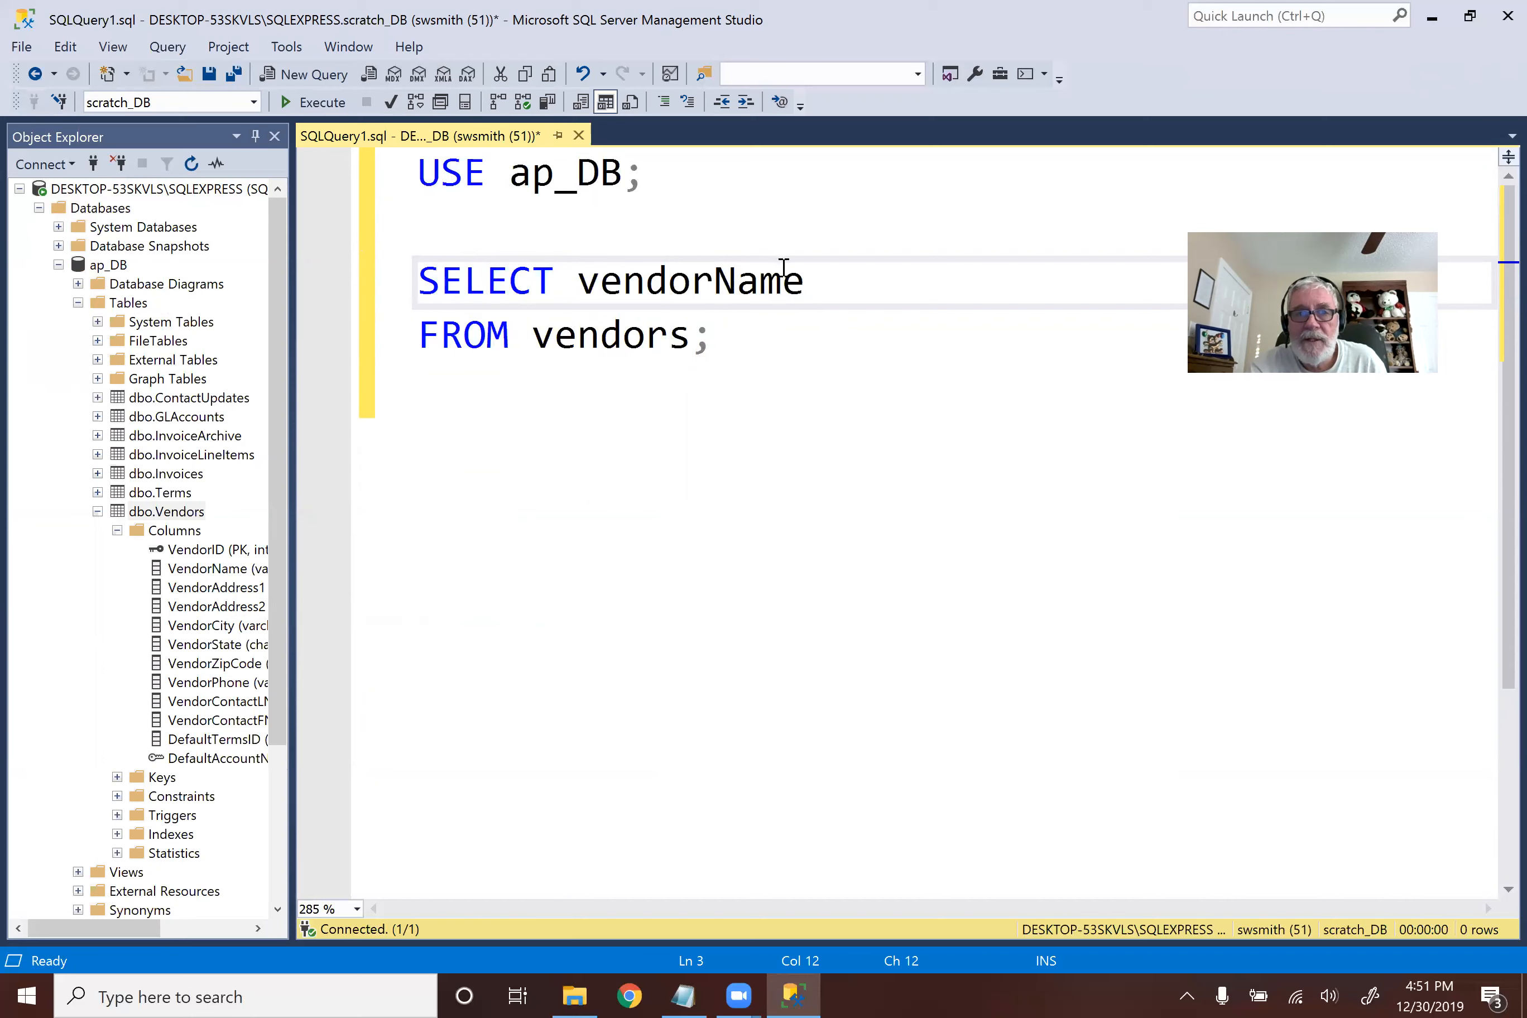
pyautogui.click(342, 108)
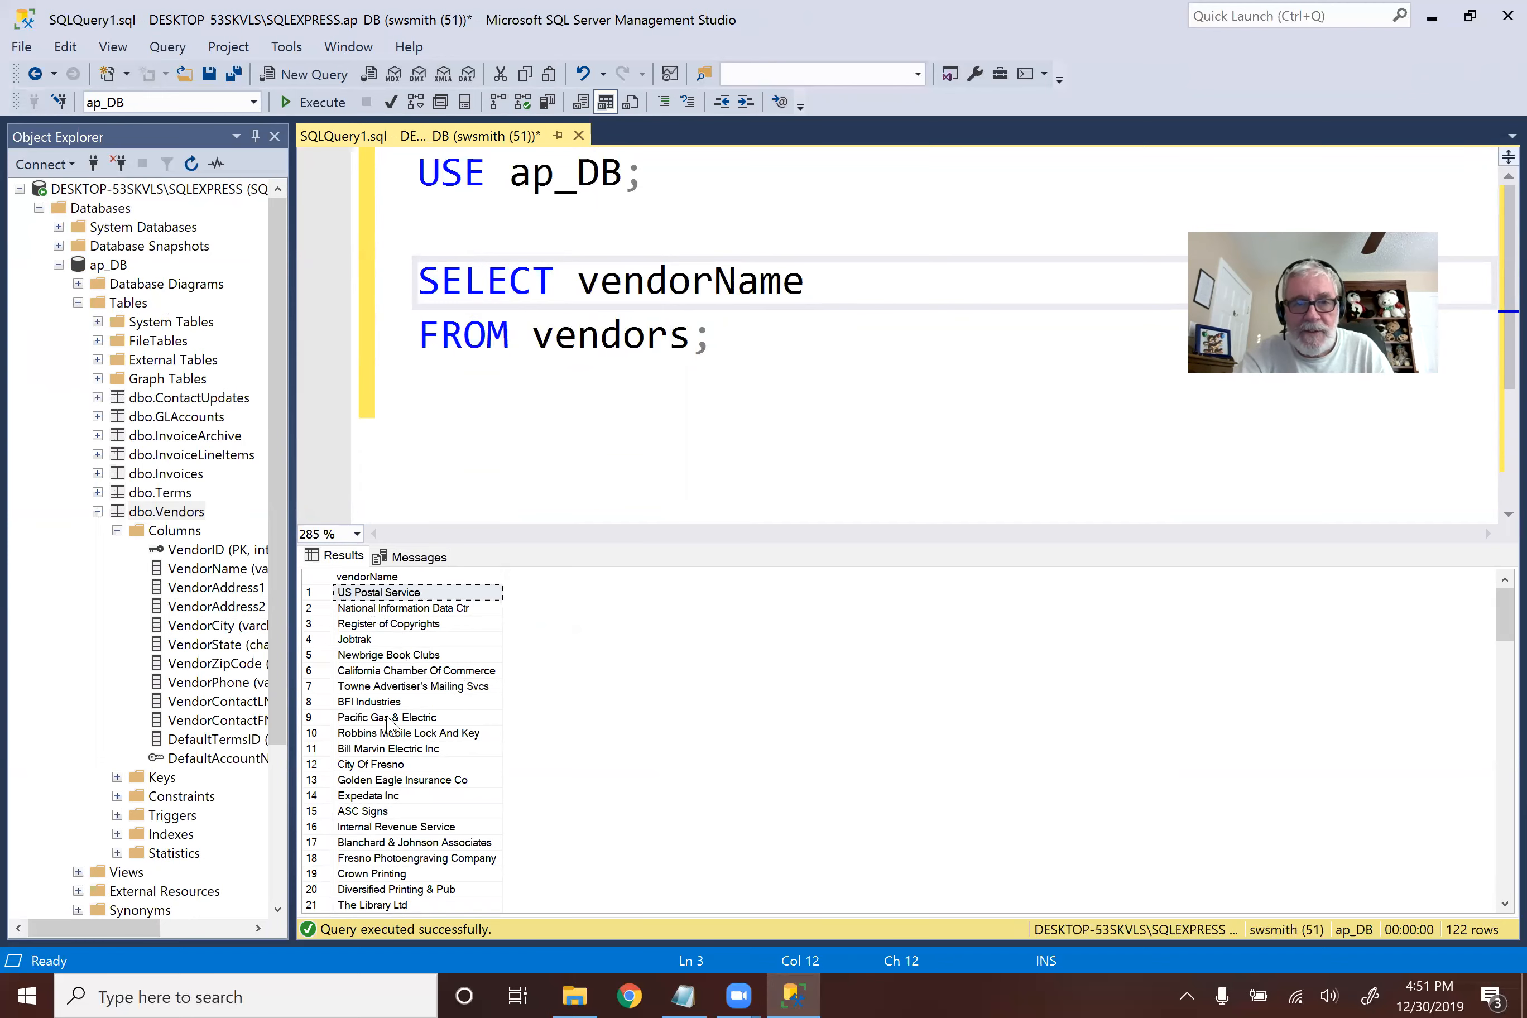
# Step: Scroll through the Results grid of 122 vendor names
pyautogui.scroll(-17, 387, 718)
pyautogui.scroll(-17, 388, 732)
pyautogui.scroll(20, 388, 735)
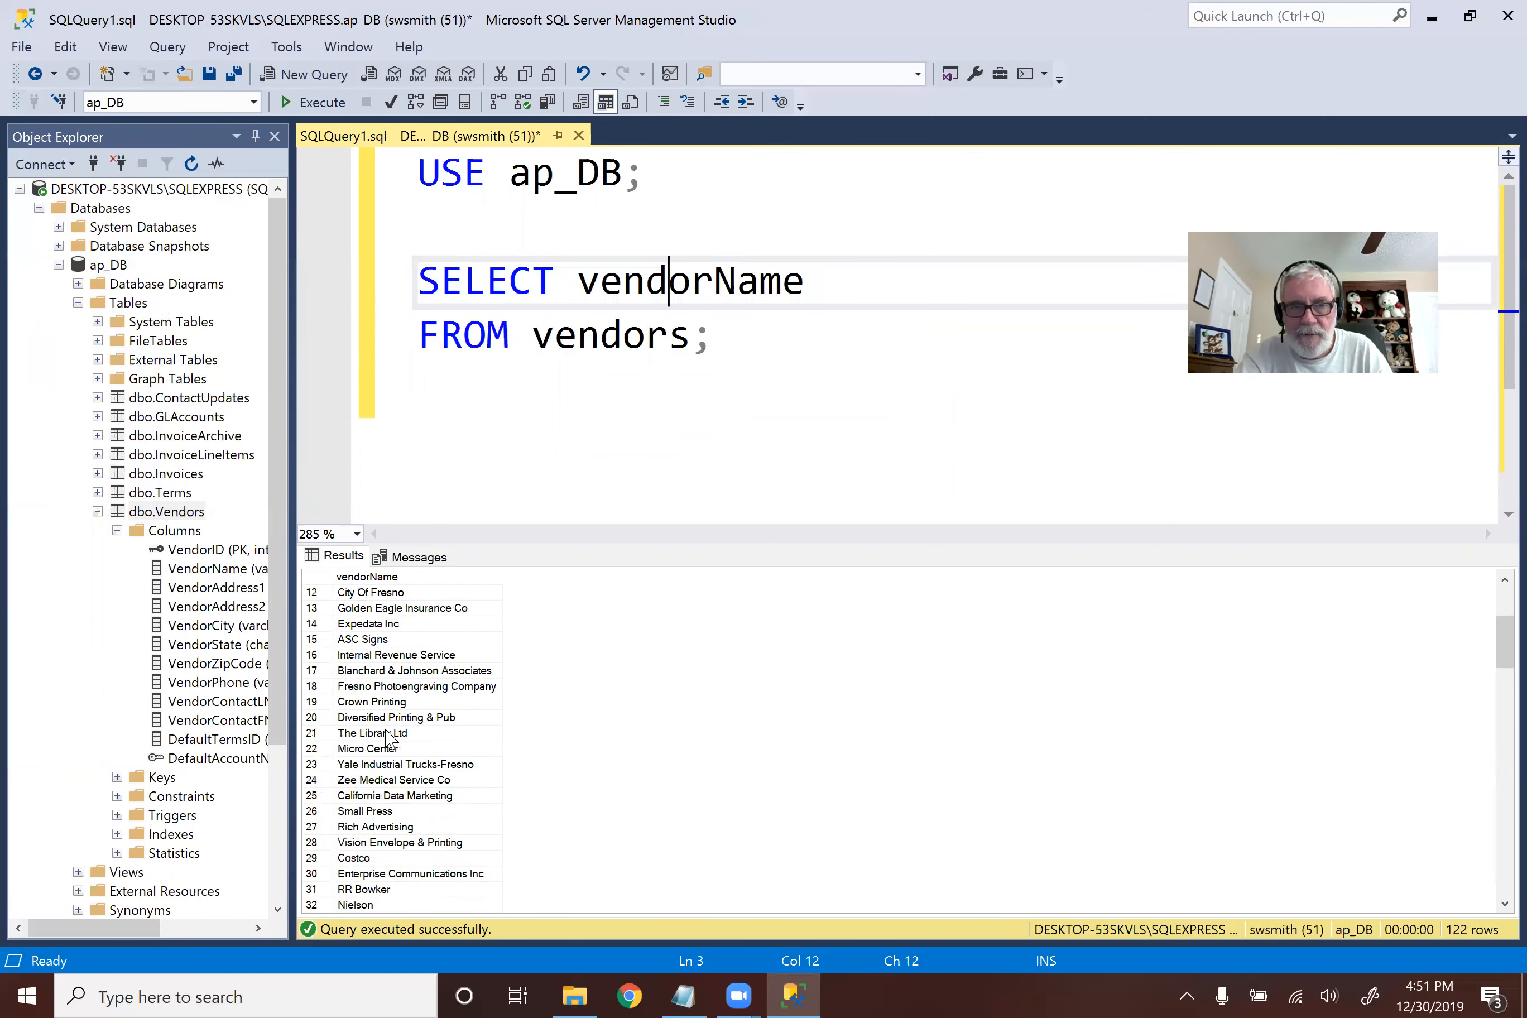
pyautogui.scroll(4, 388, 737)
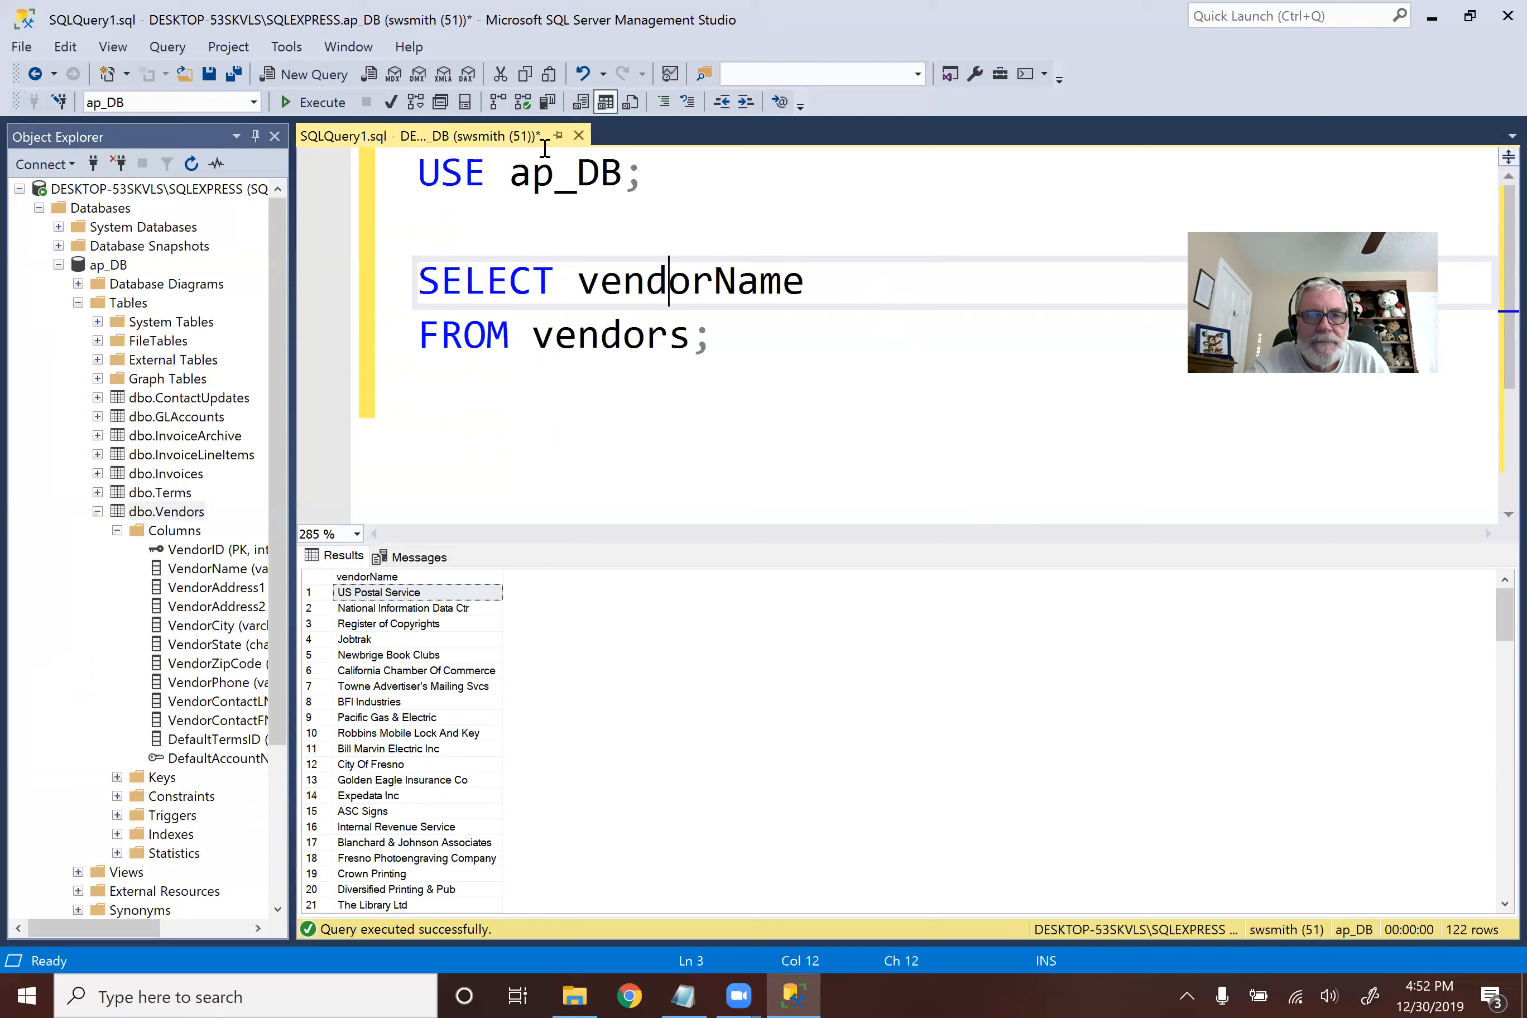
# Step: Discard the query without saving, collapse ap_DB and Databases, and check the File menu
pyautogui.click(579, 136)
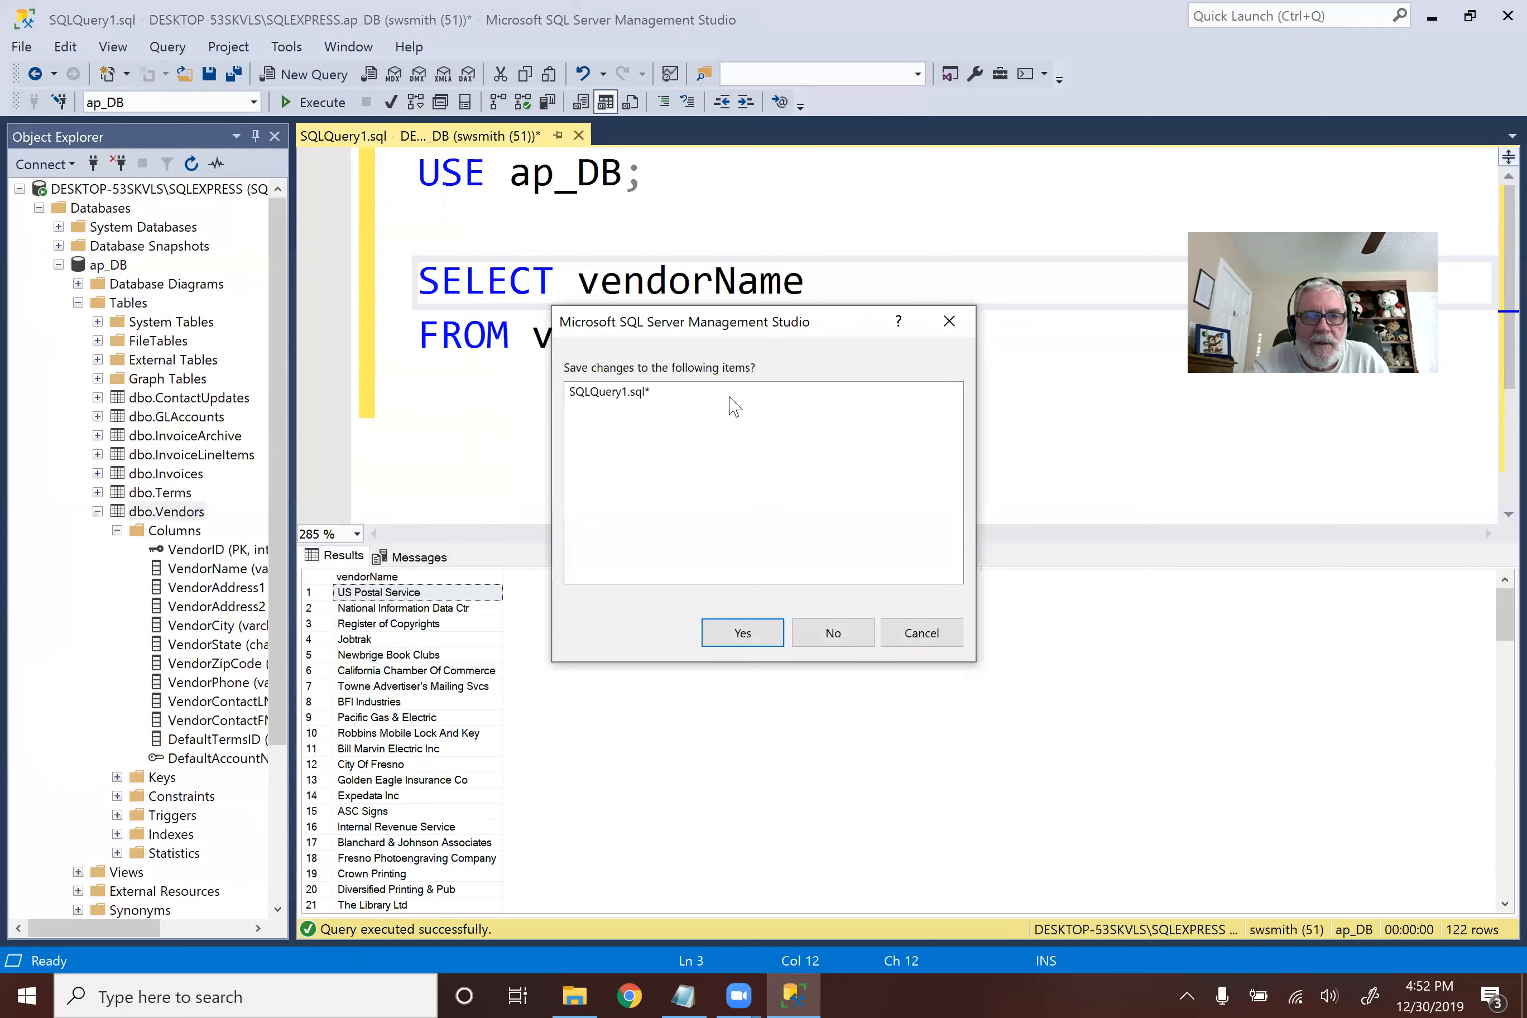
pyautogui.click(869, 632)
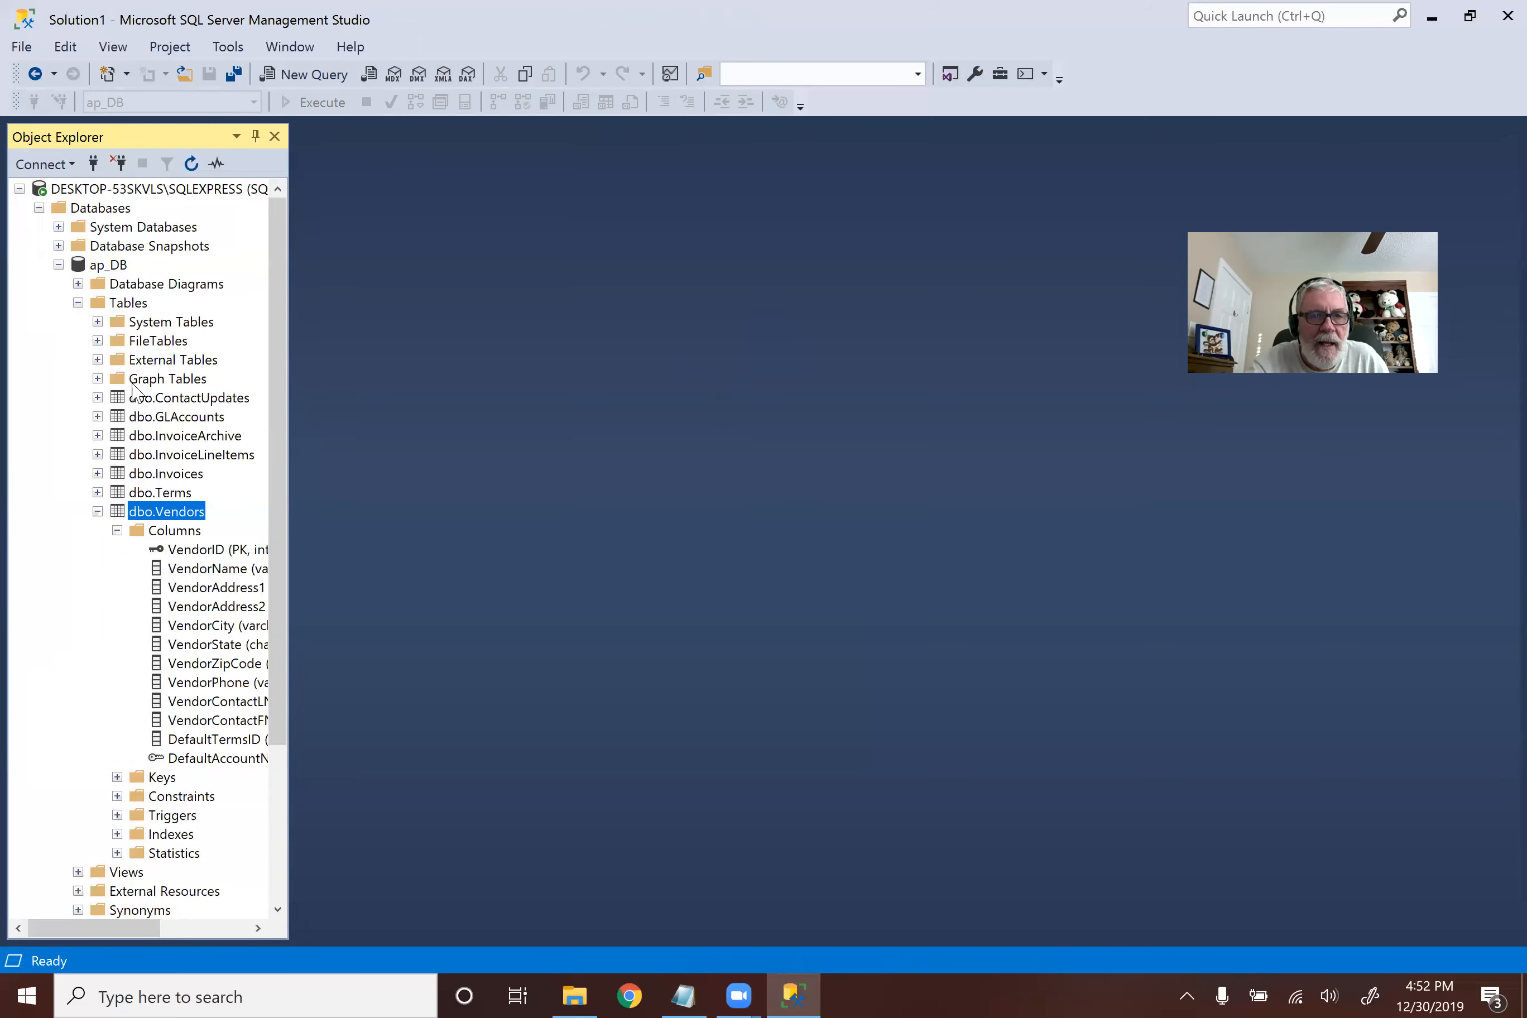
pyautogui.click(59, 265)
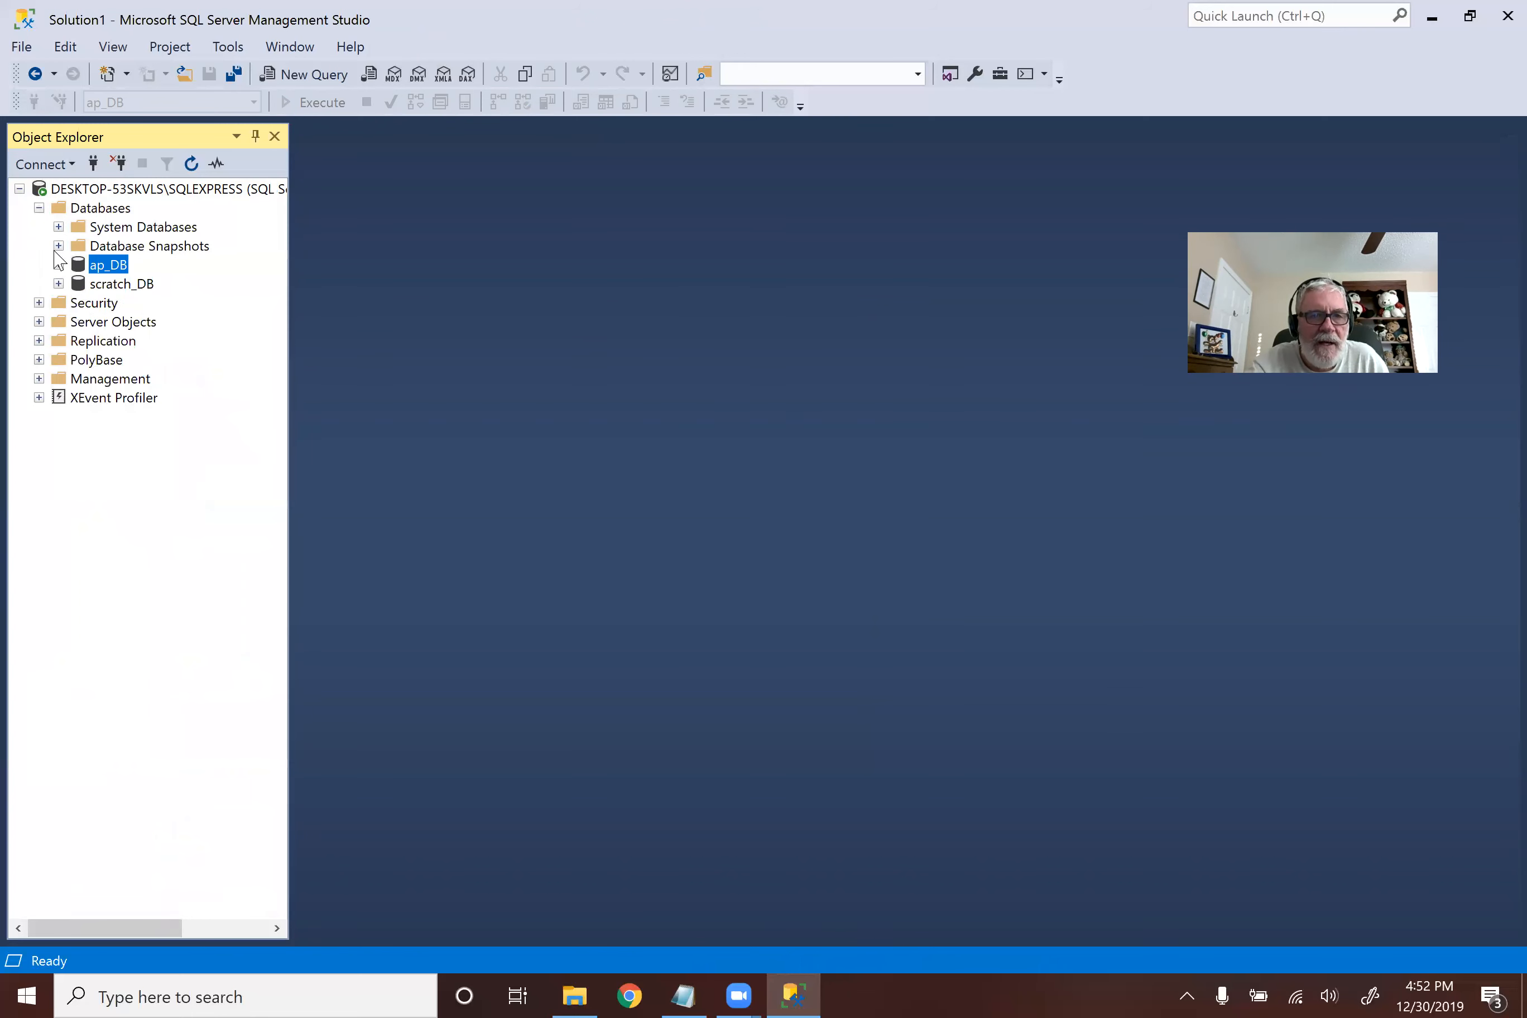
pyautogui.click(38, 208)
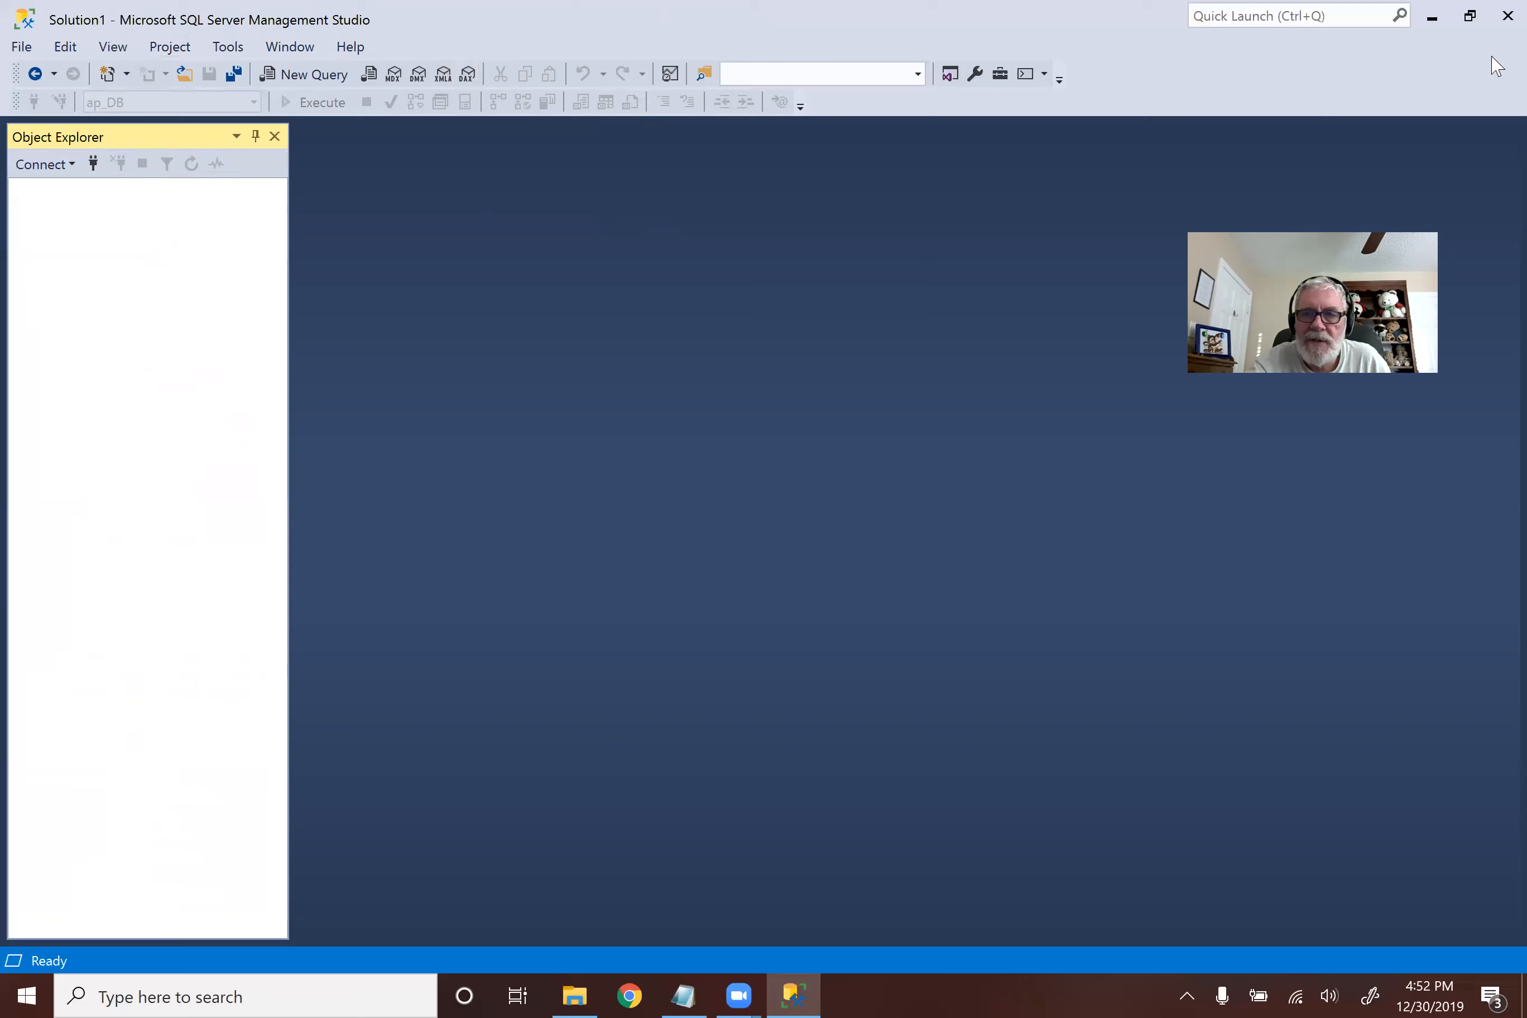
pyautogui.click(32, 47)
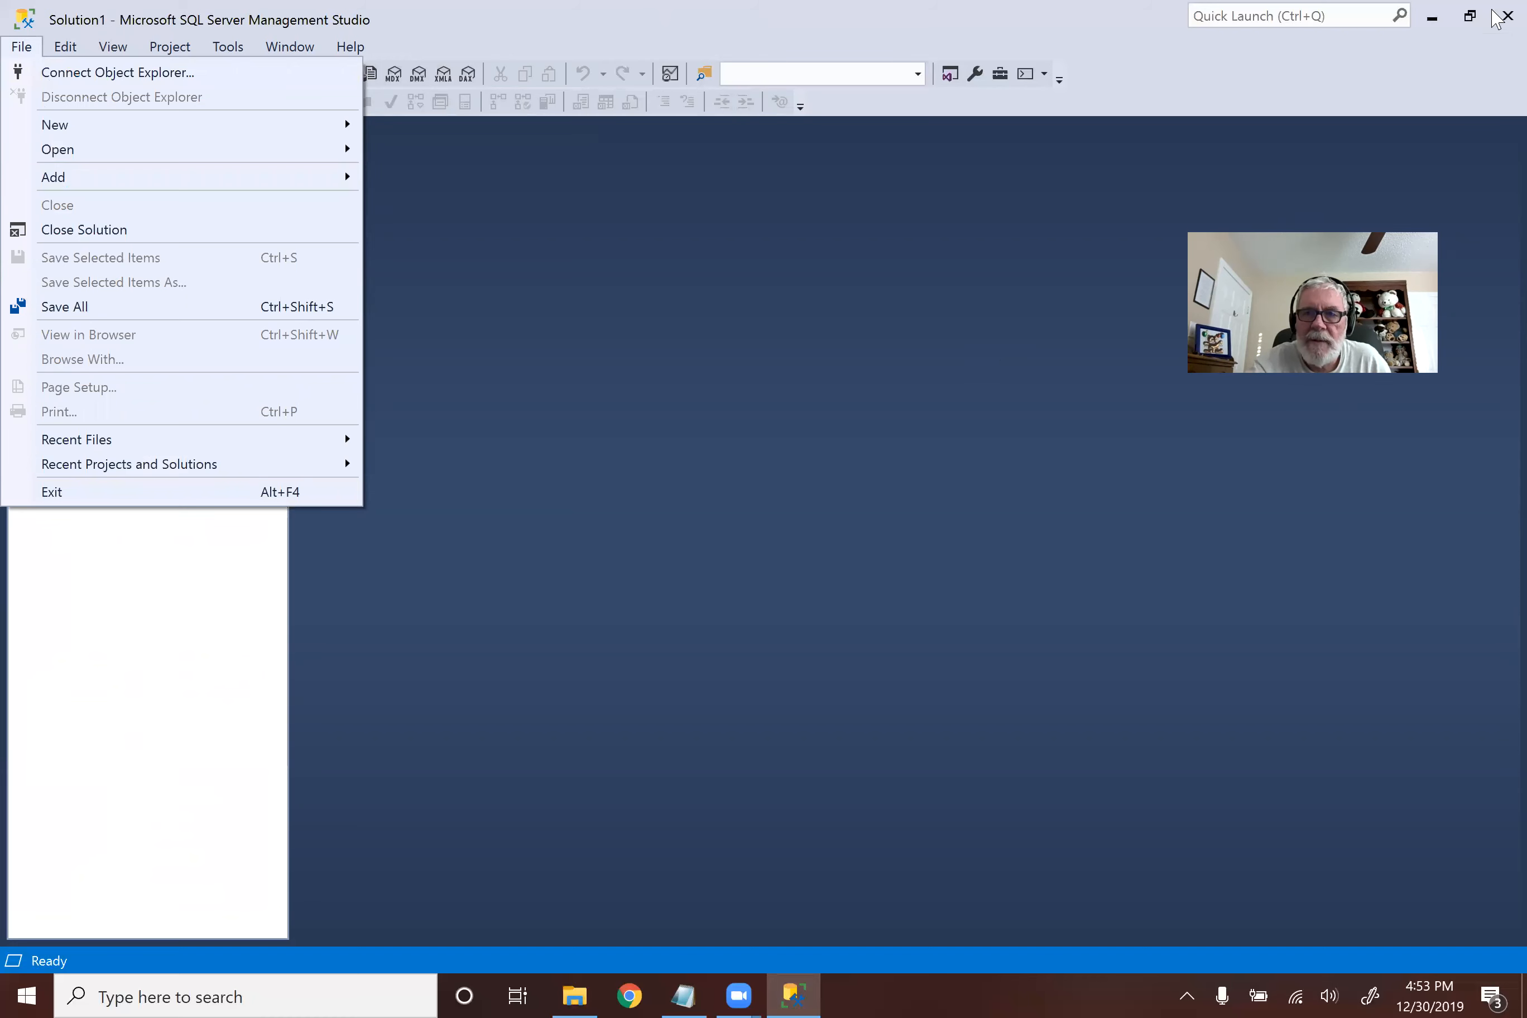
pyautogui.click(1508, 16)
# Step: Quit SSMS, minimize Notepad, and relaunch SSMS from Start > Microsoft SQL Server Tools 18
pyautogui.click(1507, 17)
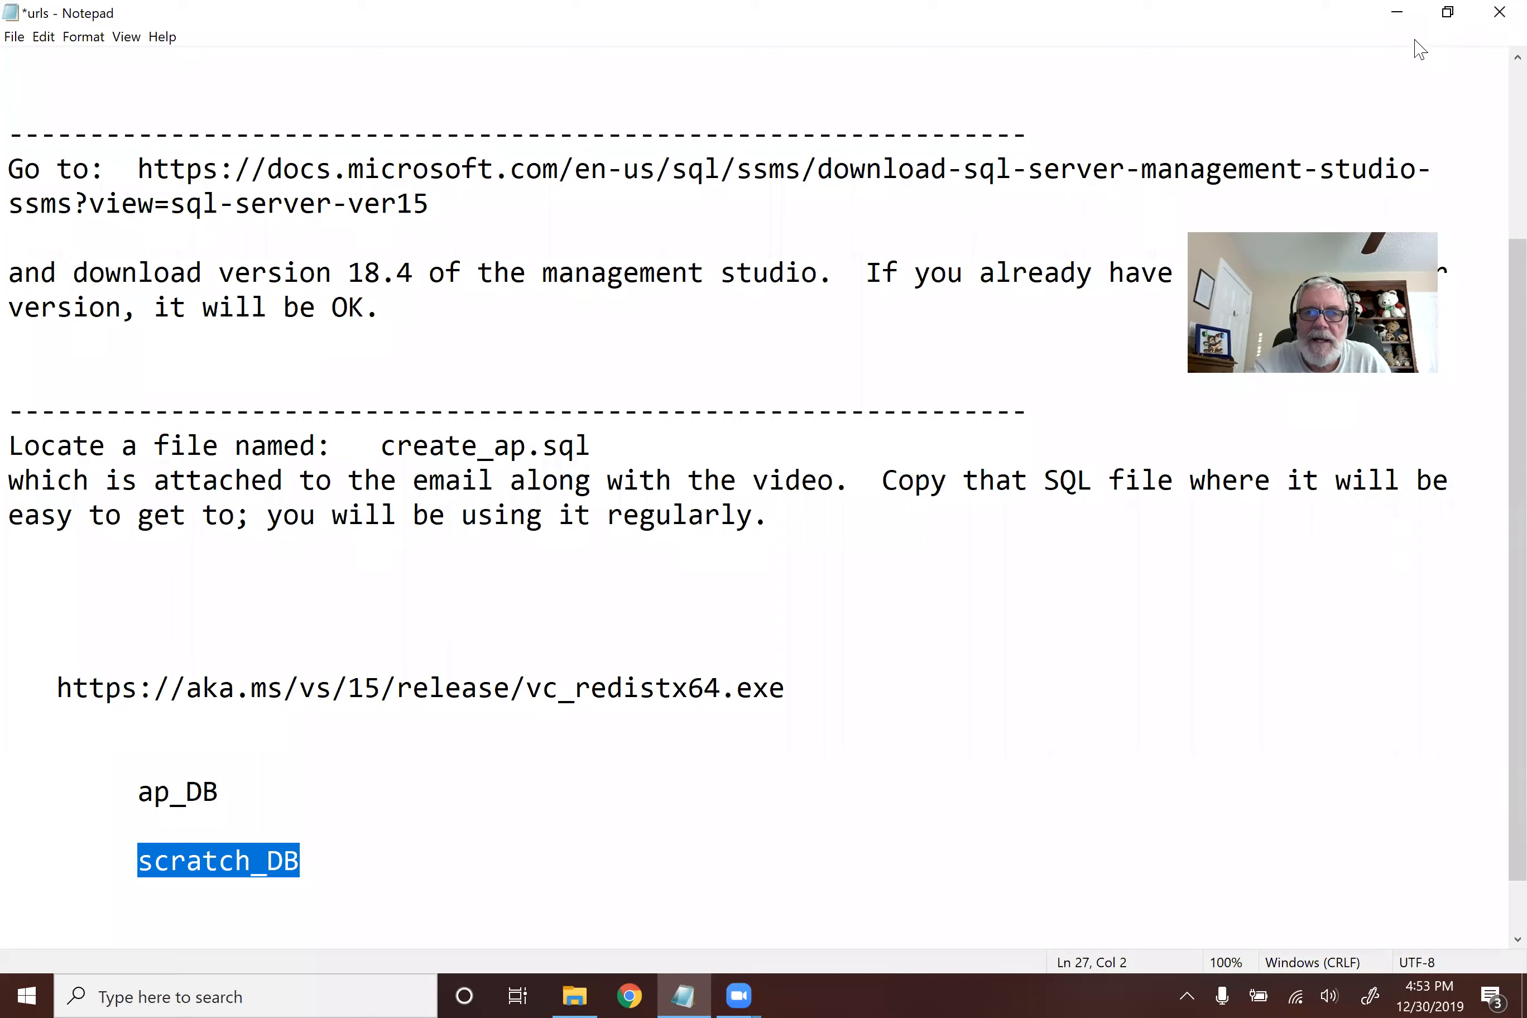
pyautogui.click(1398, 13)
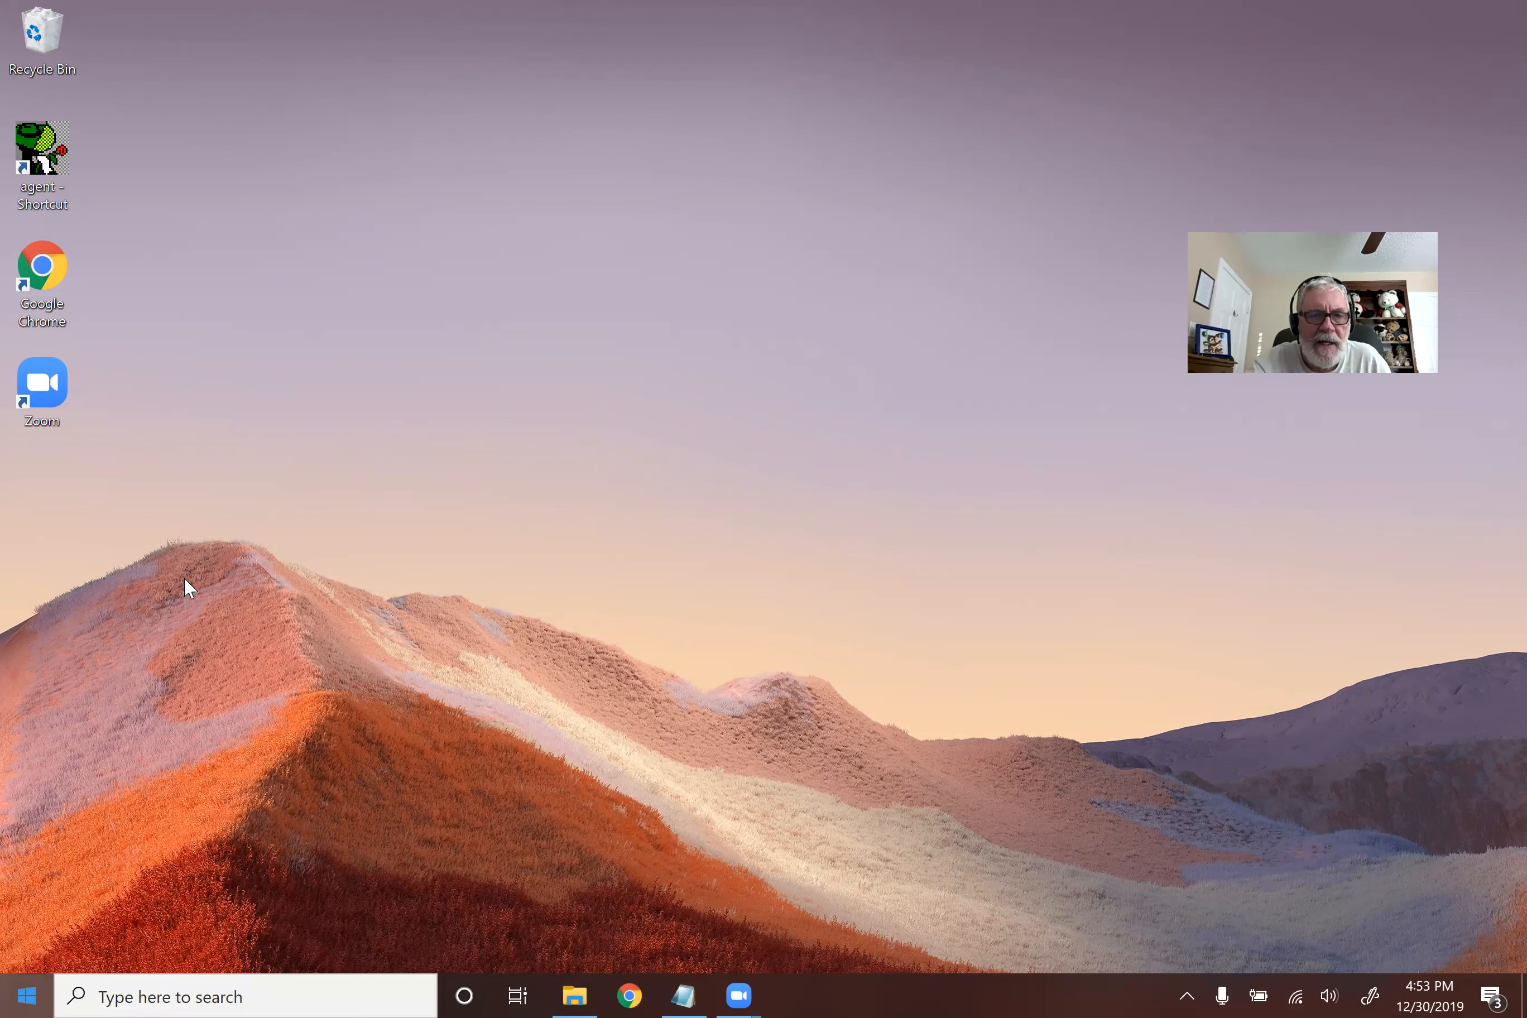
pyautogui.press('super')
pyautogui.scroll(-15, 168, 587)
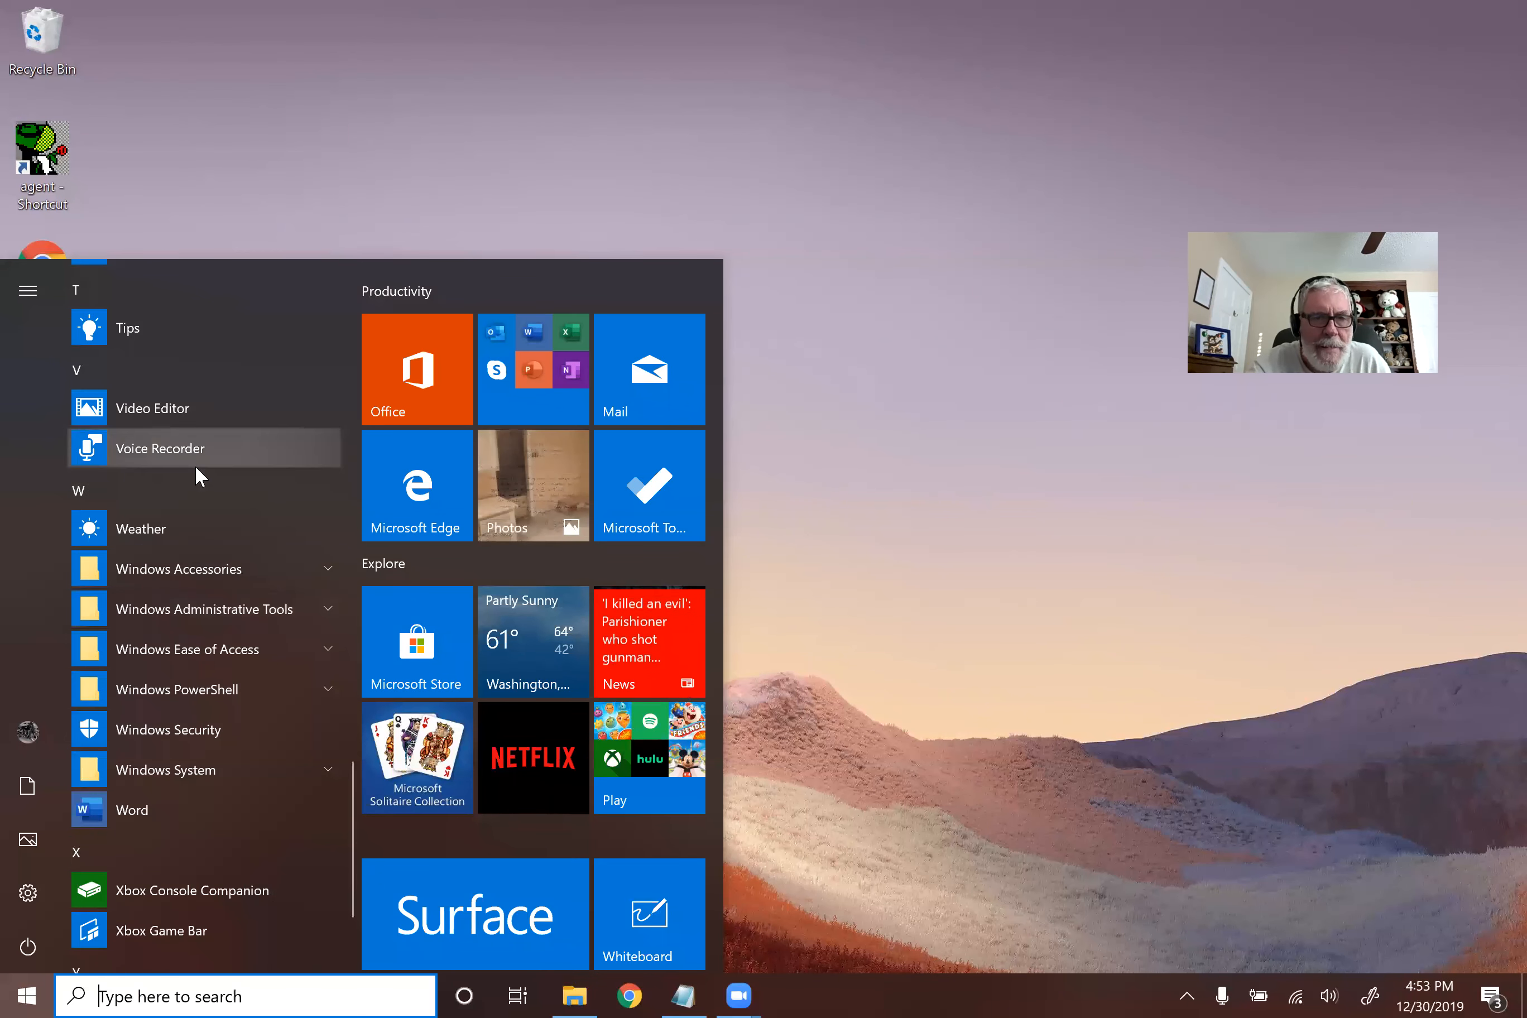
pyautogui.scroll(-3, 194, 463)
pyautogui.scroll(5, 194, 464)
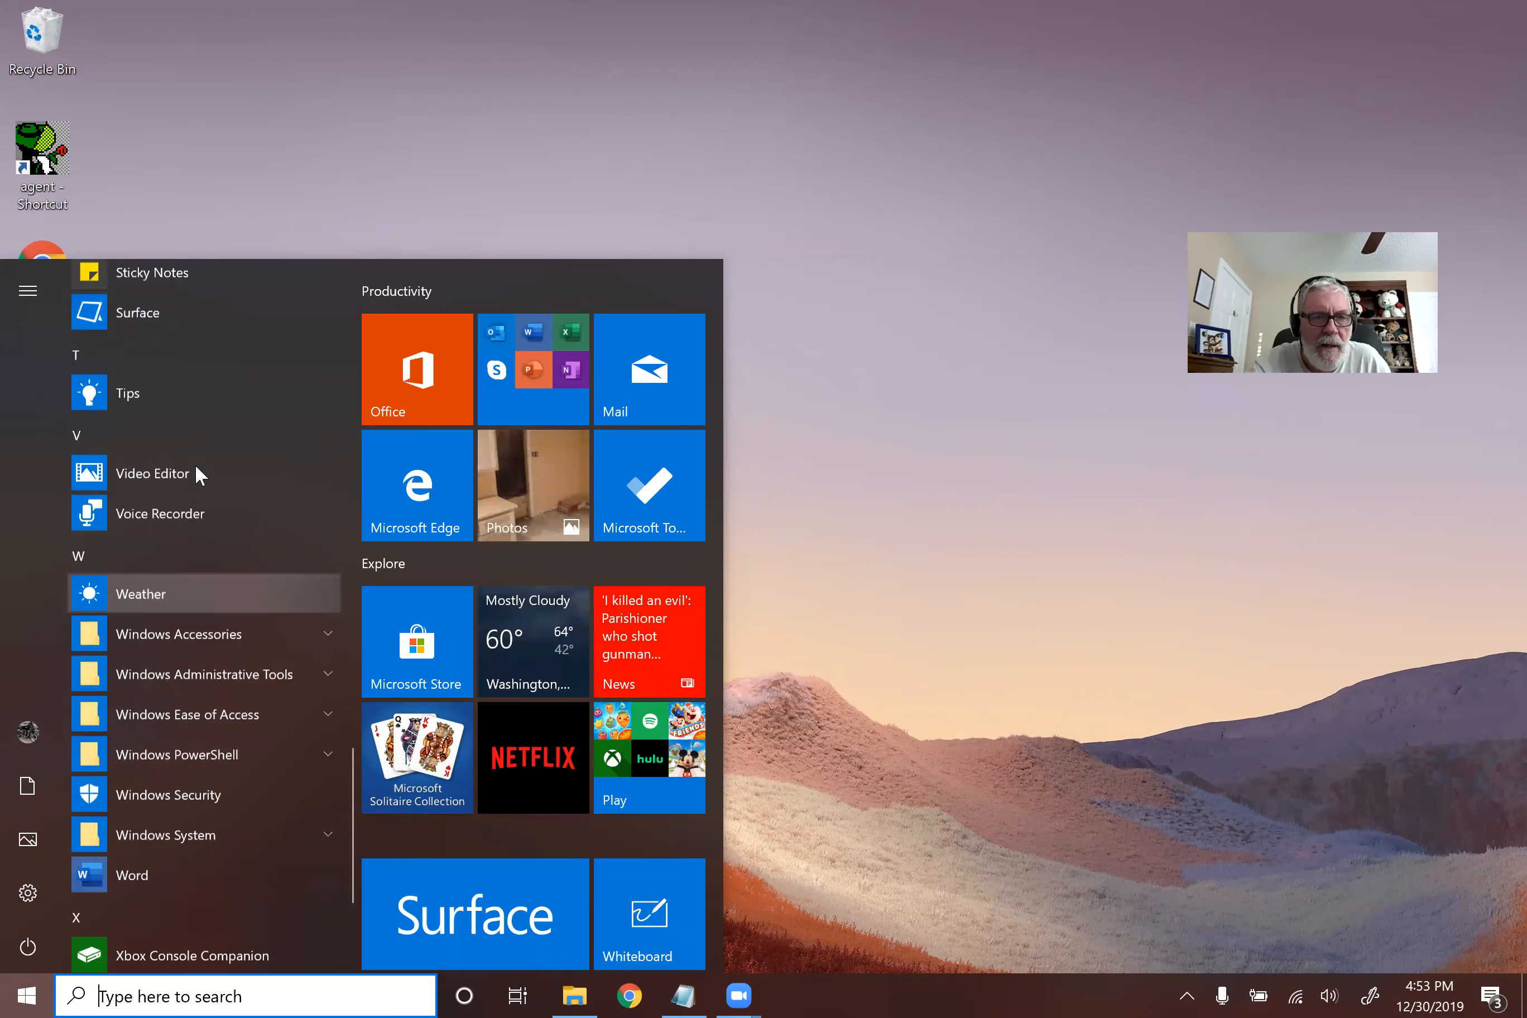
pyautogui.scroll(-5, 194, 462)
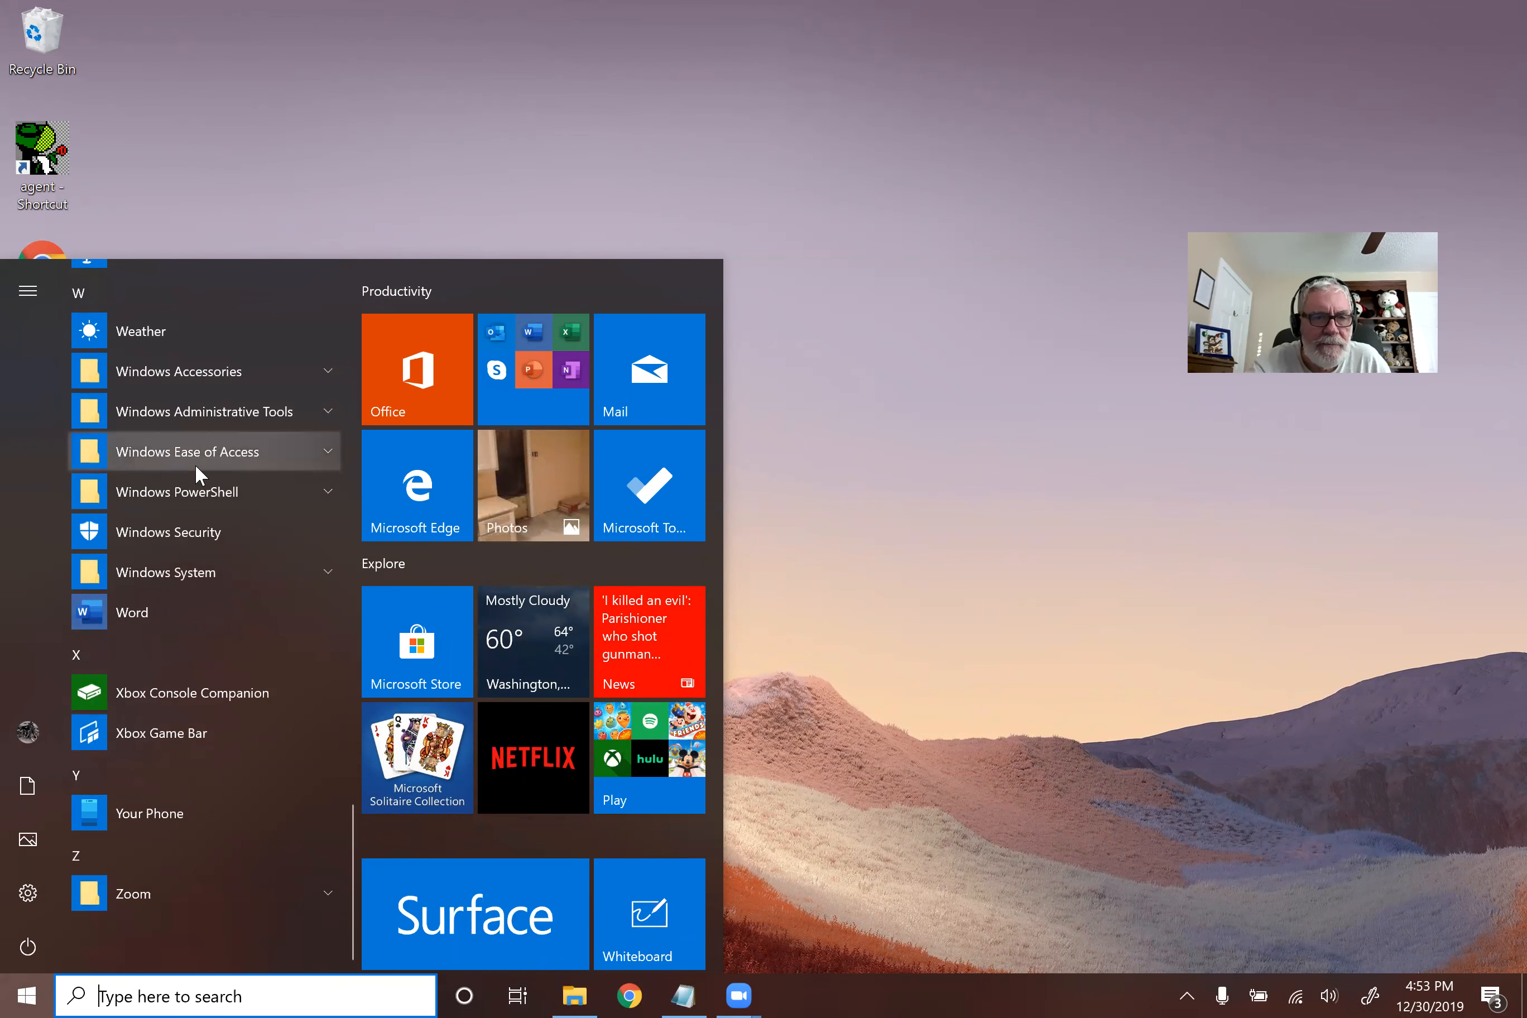
pyautogui.scroll(10, 194, 463)
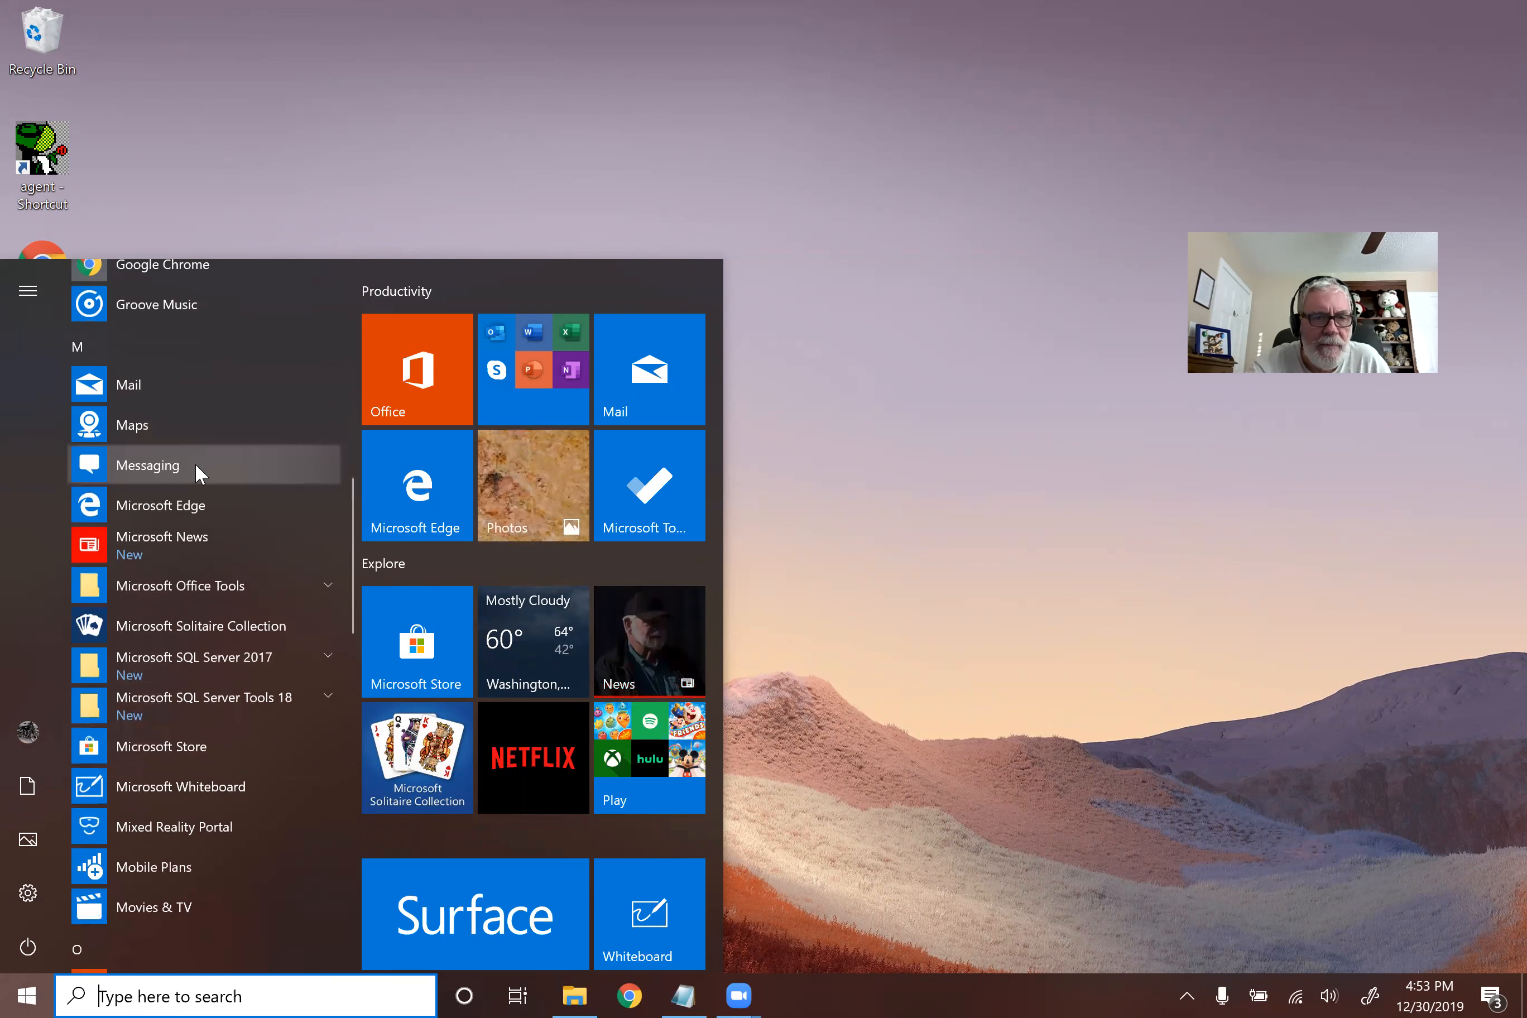
pyautogui.click(169, 698)
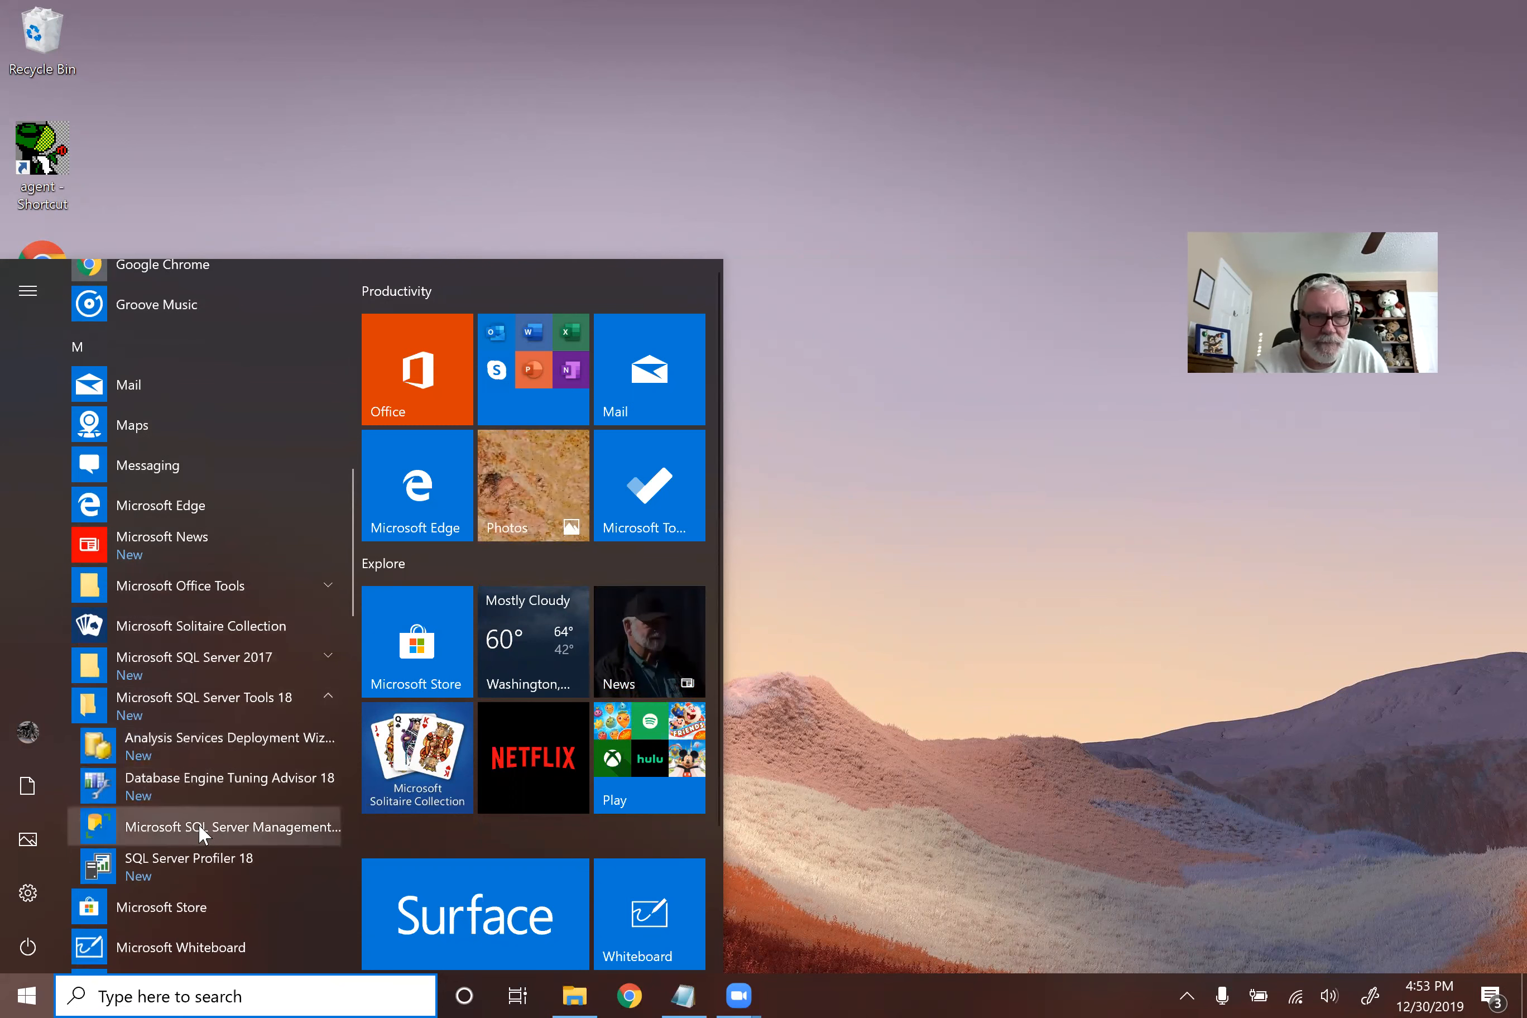
pyautogui.click(201, 829)
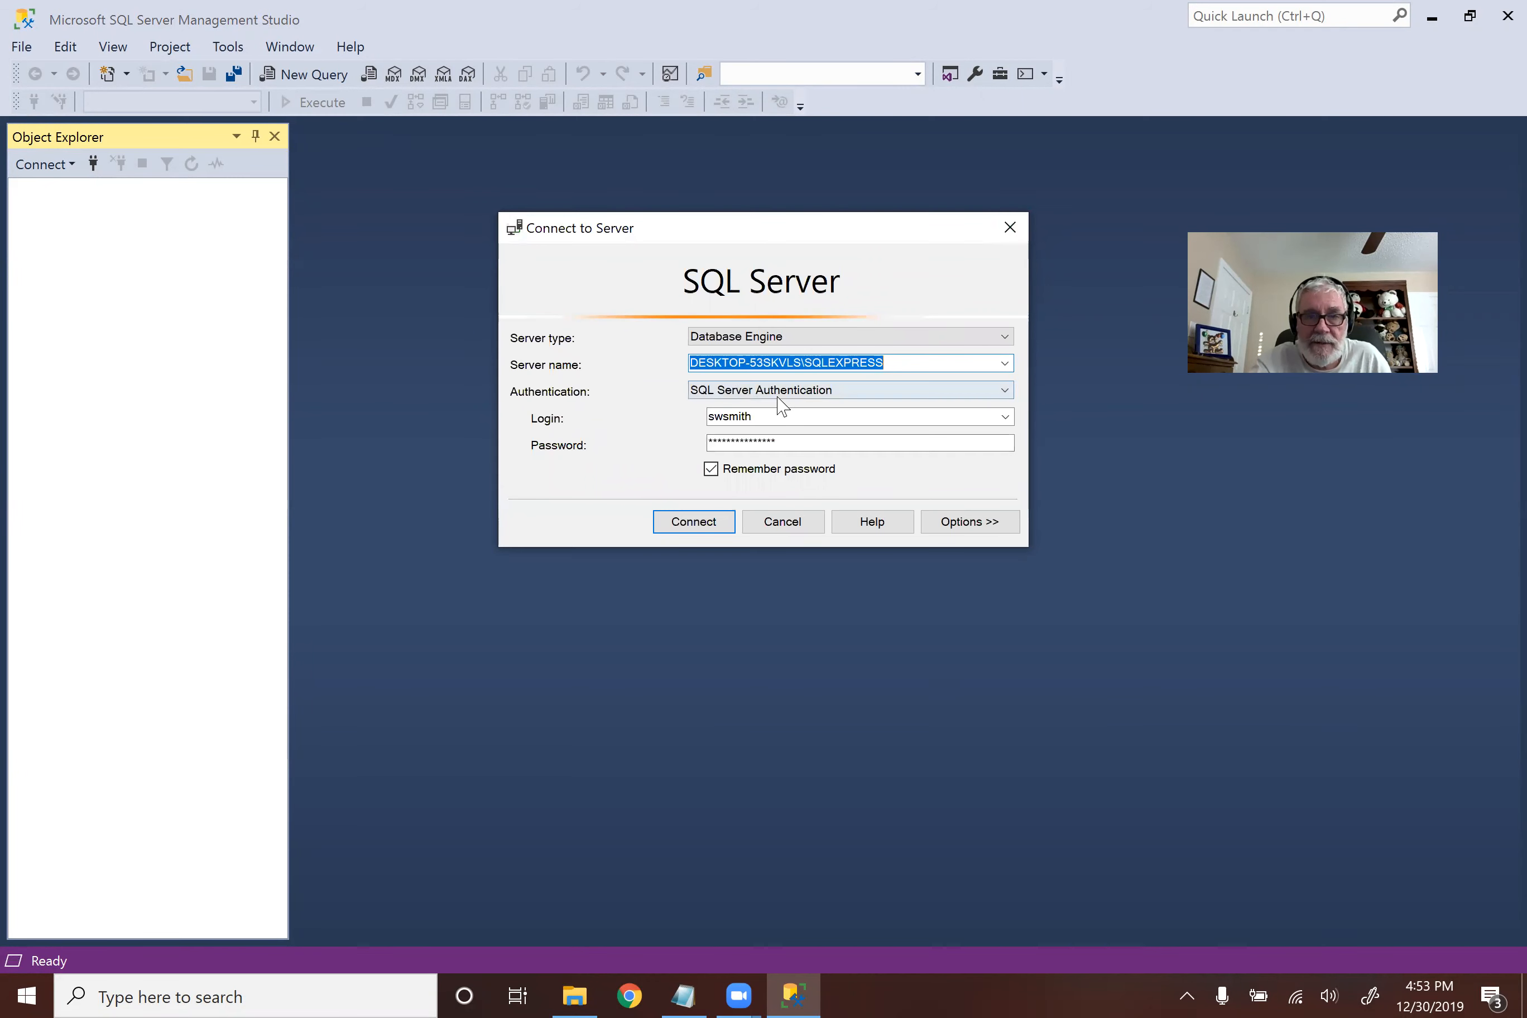
# Step: Dismiss the Connect to Server dialog and browse the File menu without choosing anything
pyautogui.click(1010, 227)
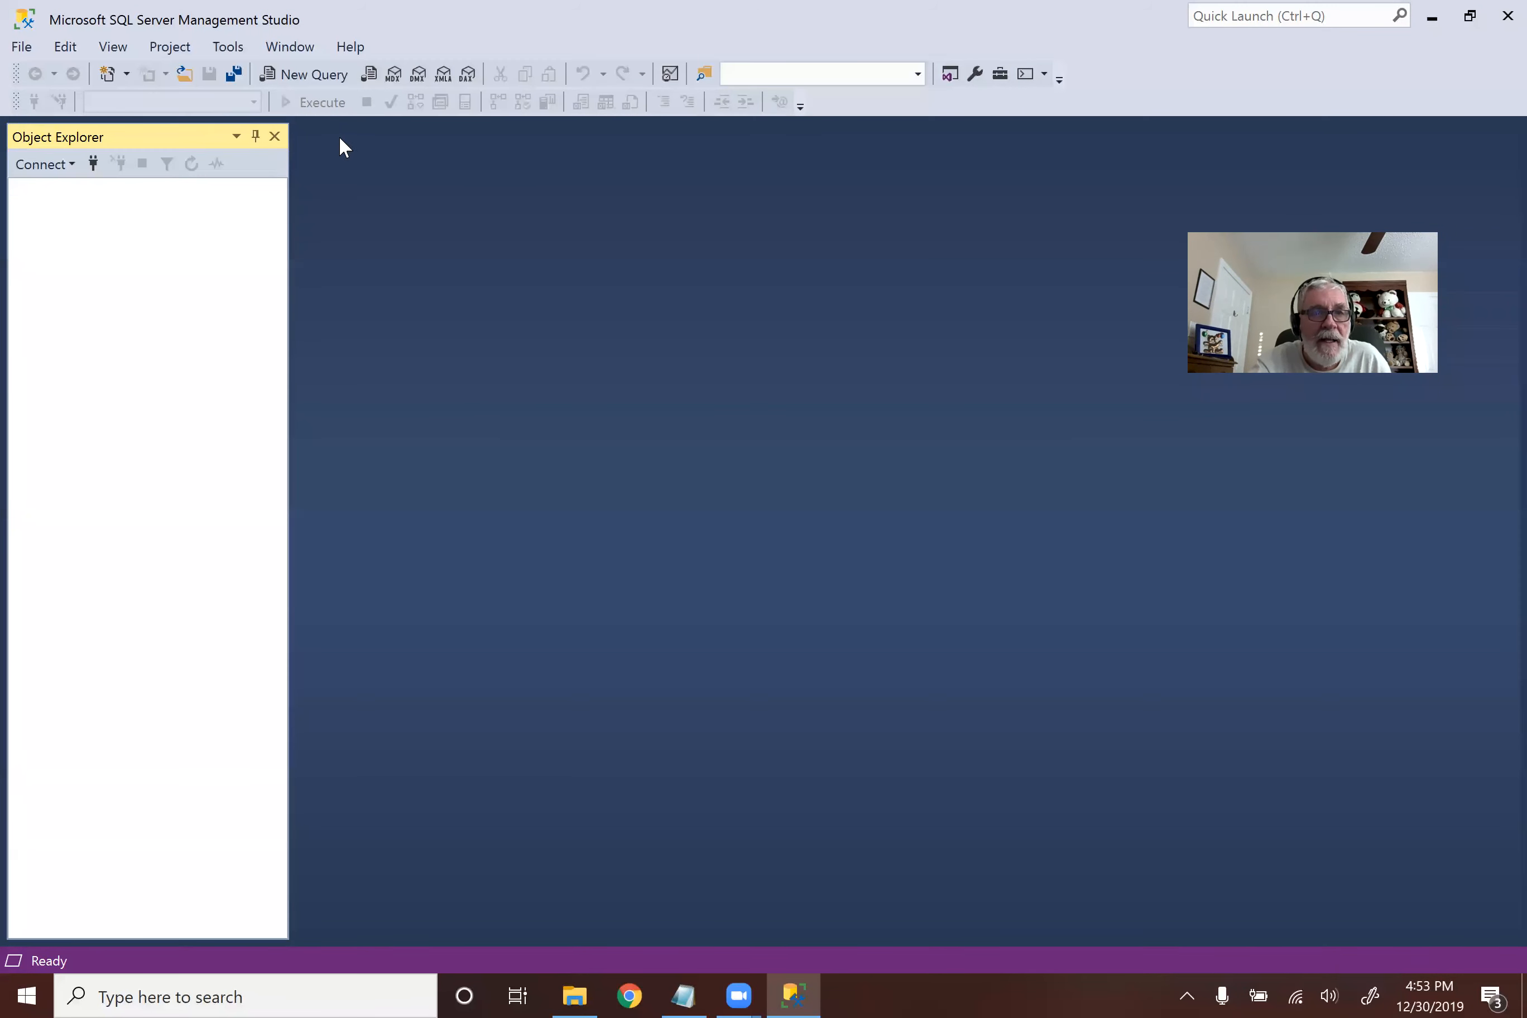
pyautogui.click(19, 48)
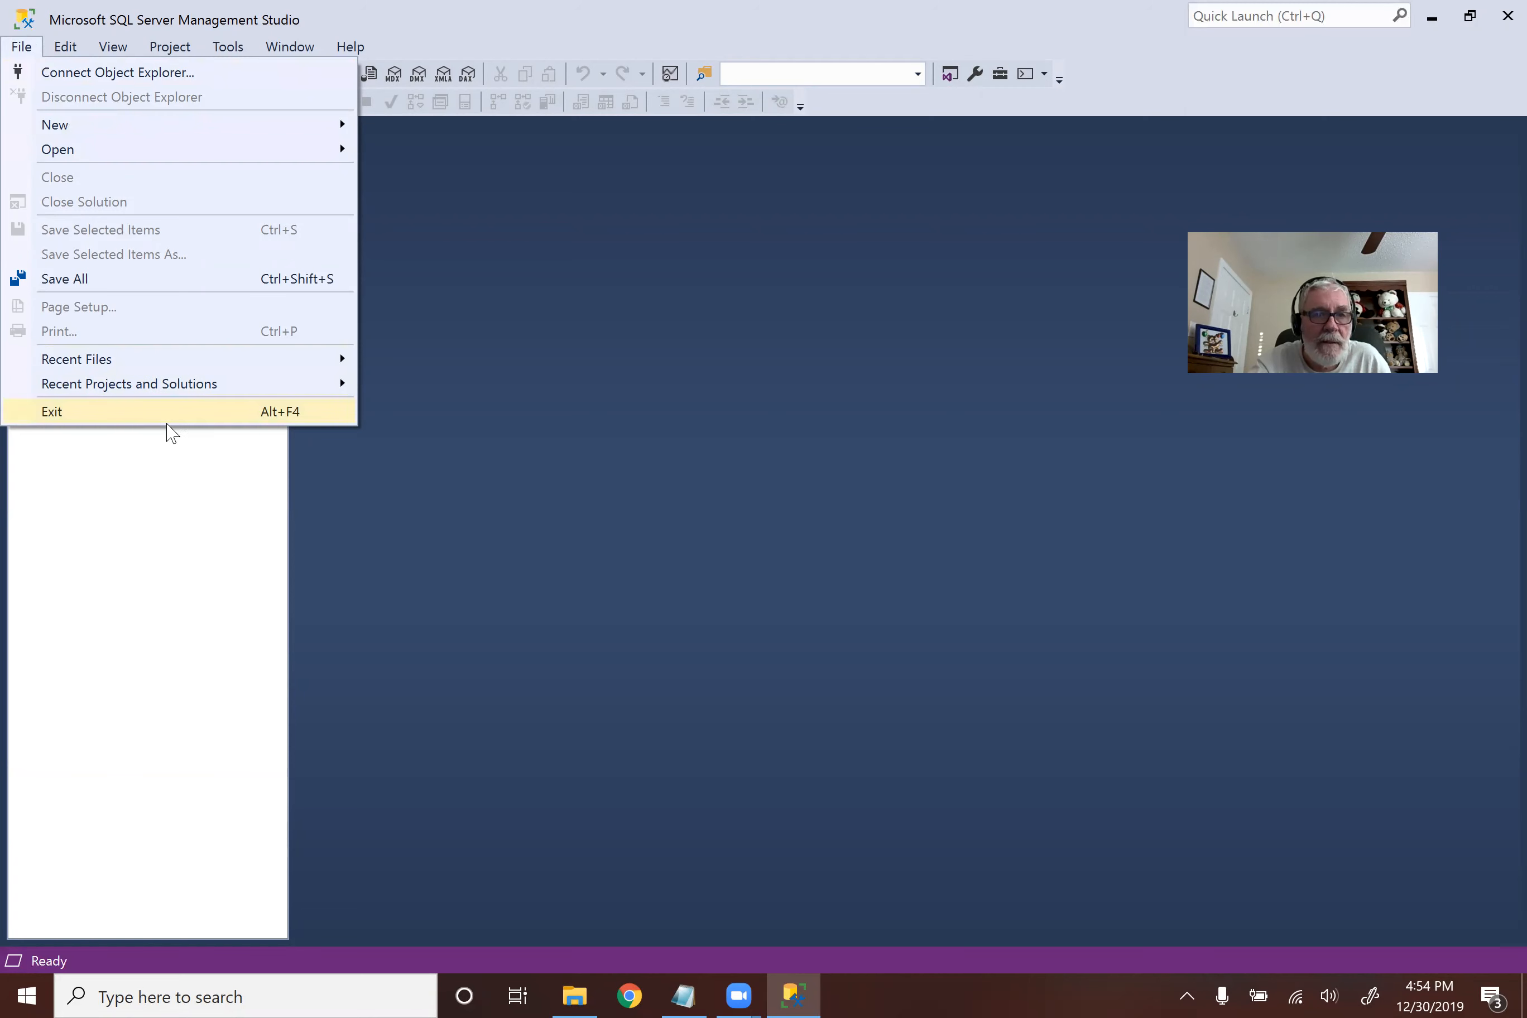
pyautogui.click(515, 525)
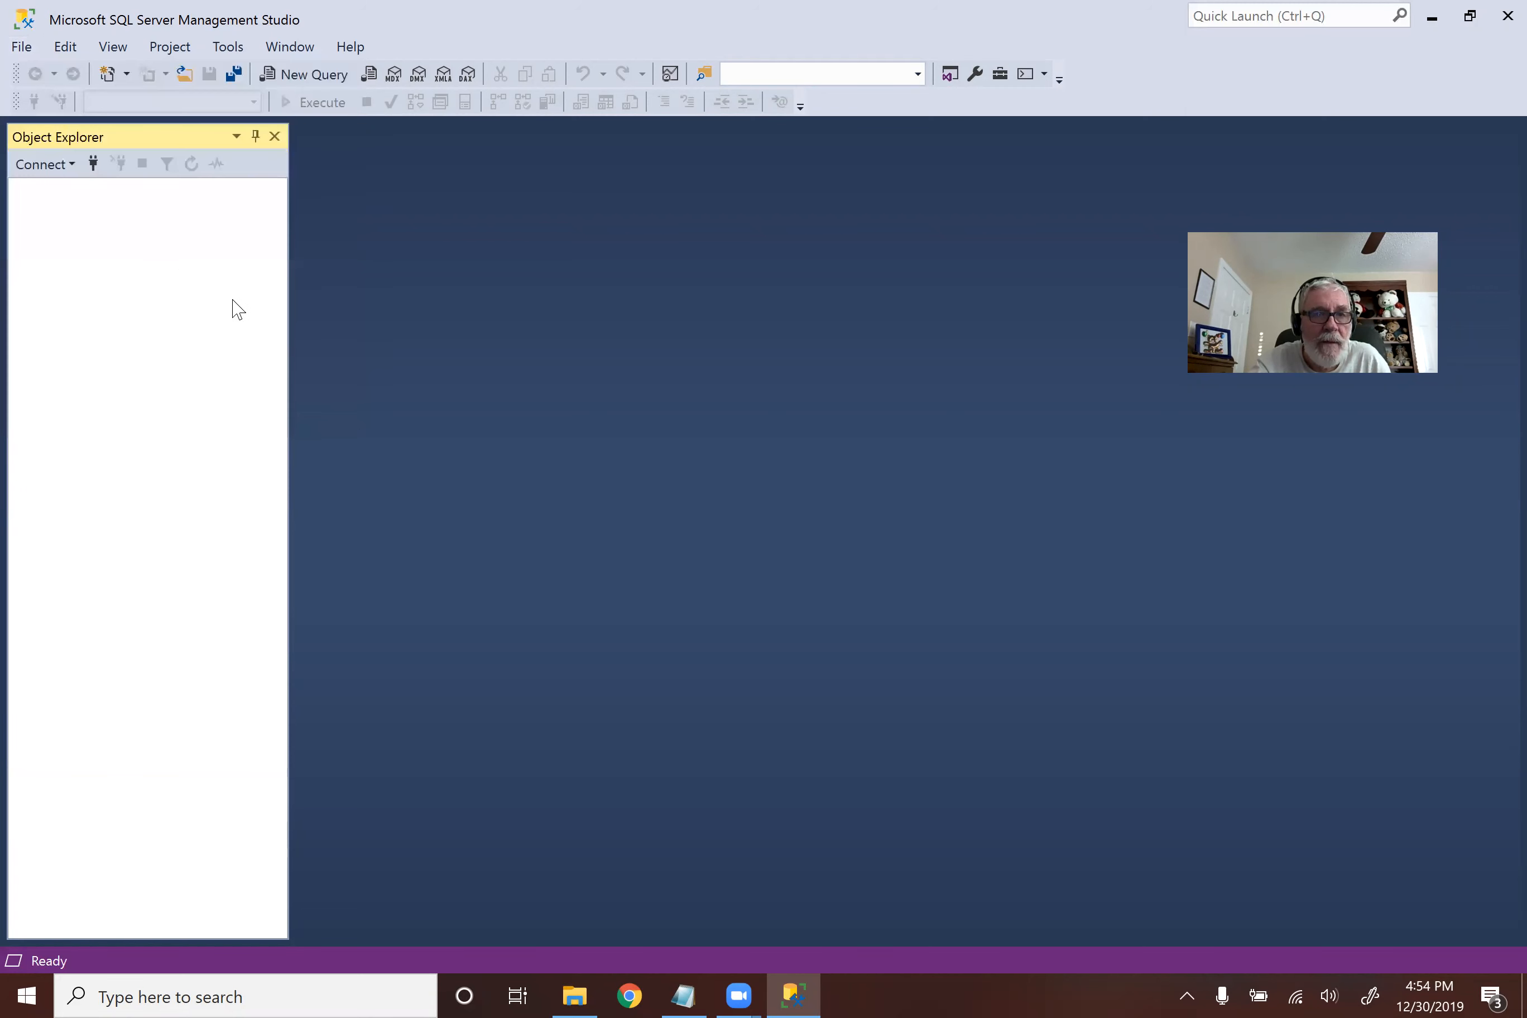
# Step: Connect to the SQLEXPRESS Database Engine with the saved login and open the server's context menu
pyautogui.click(73, 166)
pyautogui.click(93, 163)
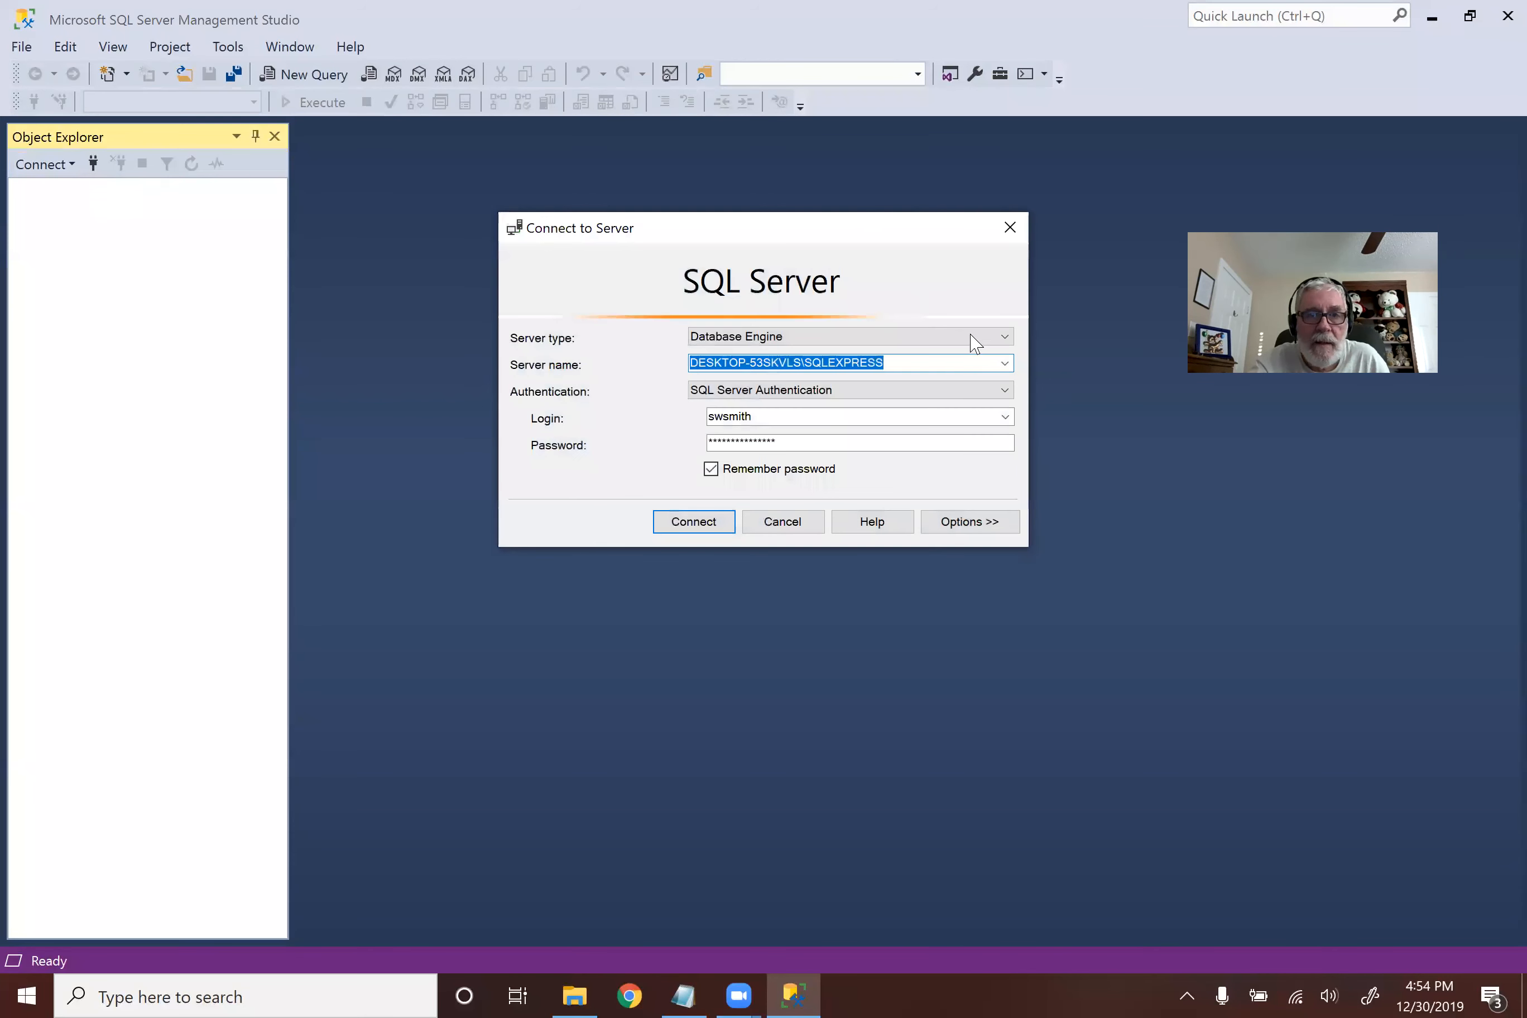
pyautogui.click(704, 524)
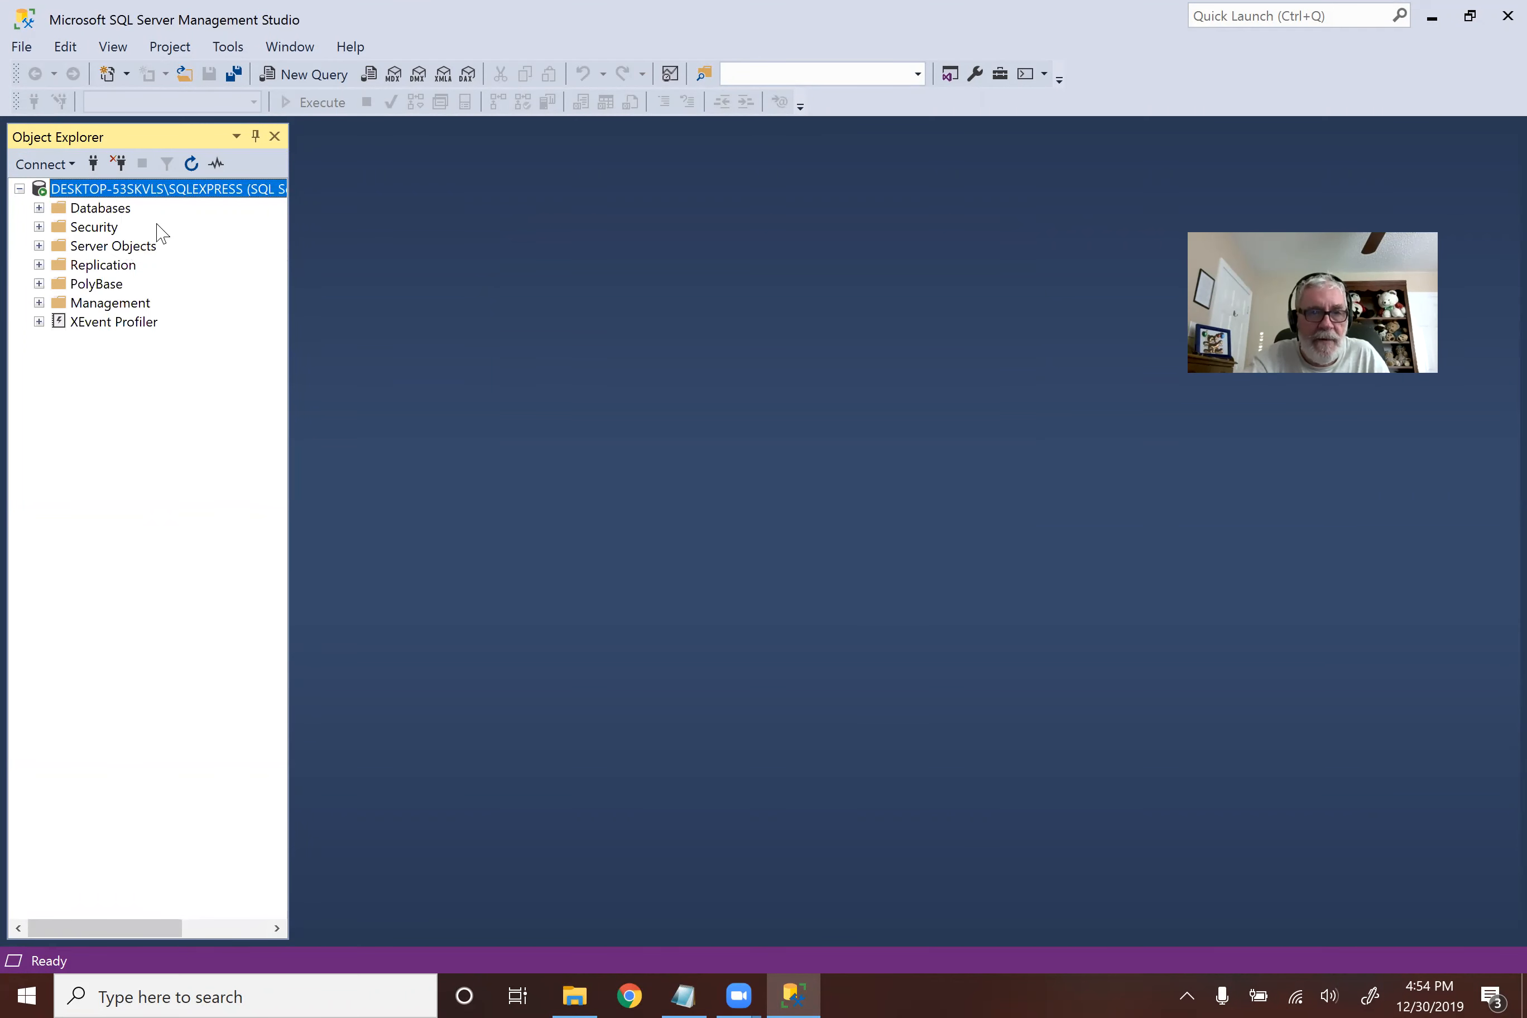
pyautogui.rightClick(81, 192)
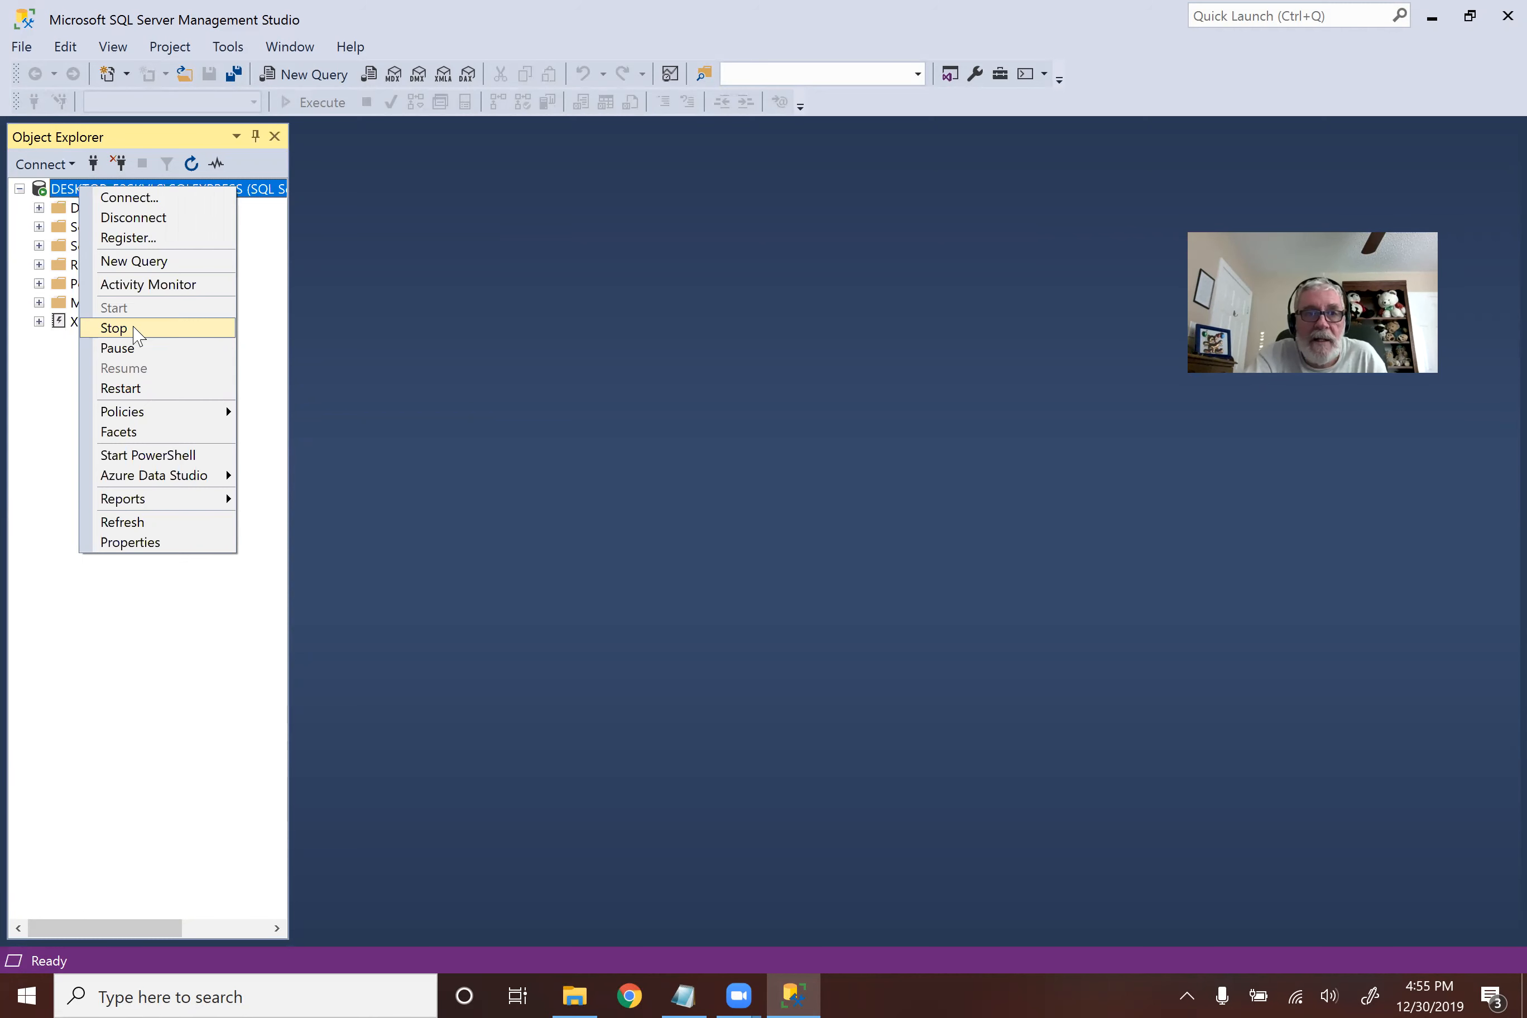
# Step: Stop the MSSQL$SQLEXPRESS service, confirm with Yes, then close Object Explorer and exit SSMS
pyautogui.click(136, 335)
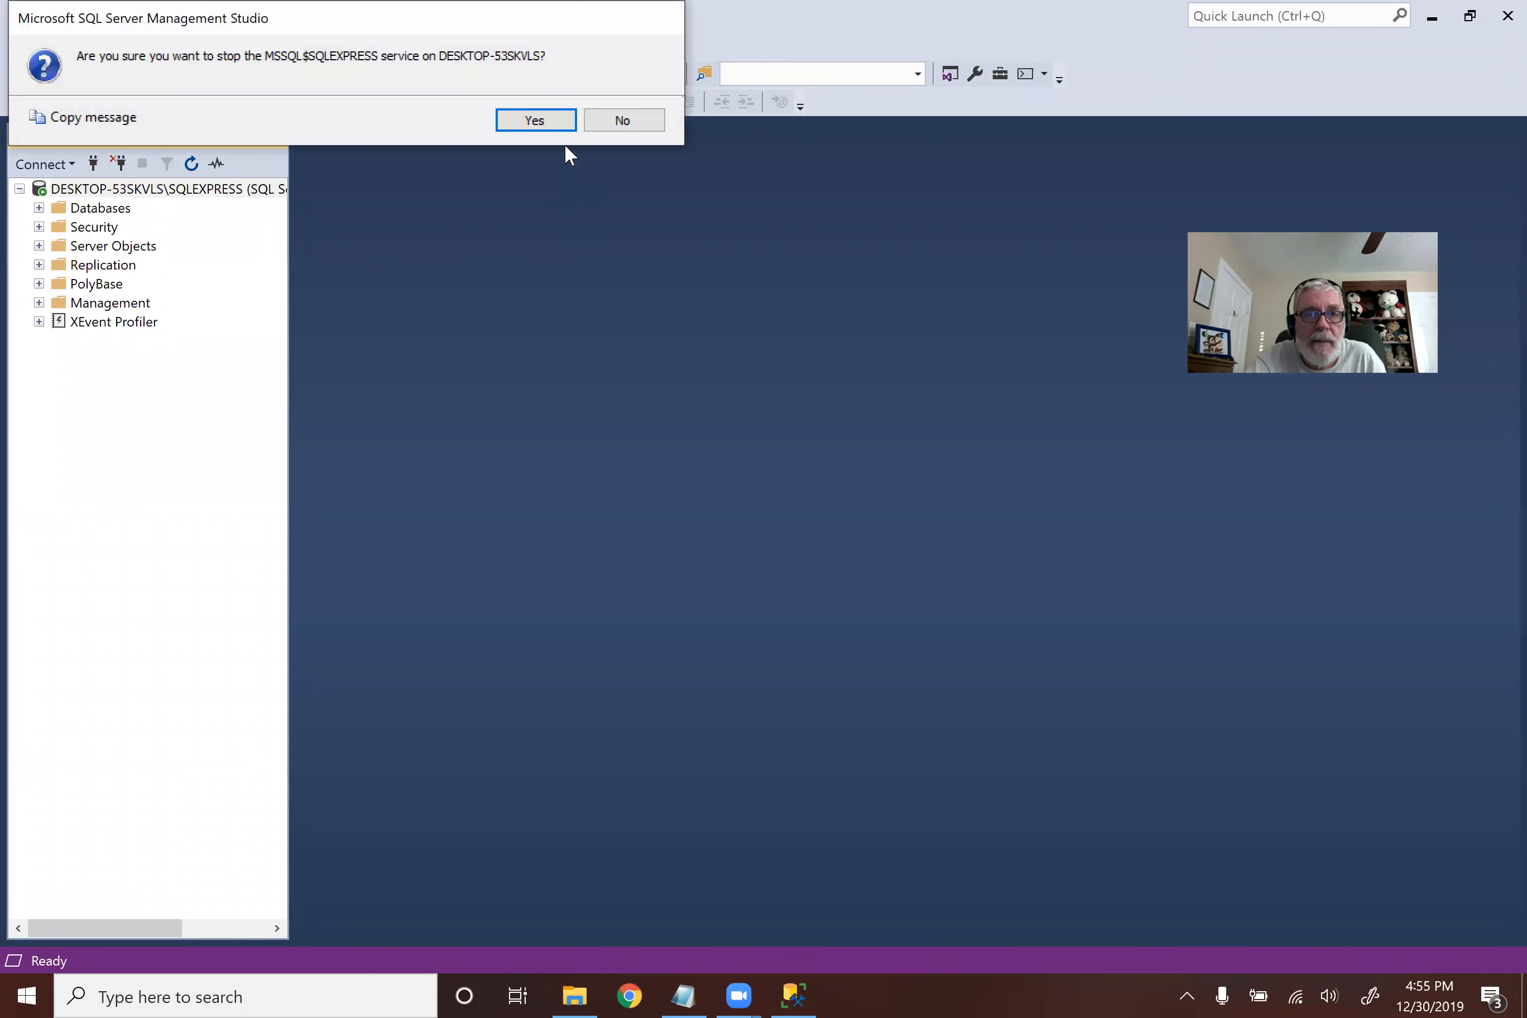
pyautogui.click(565, 125)
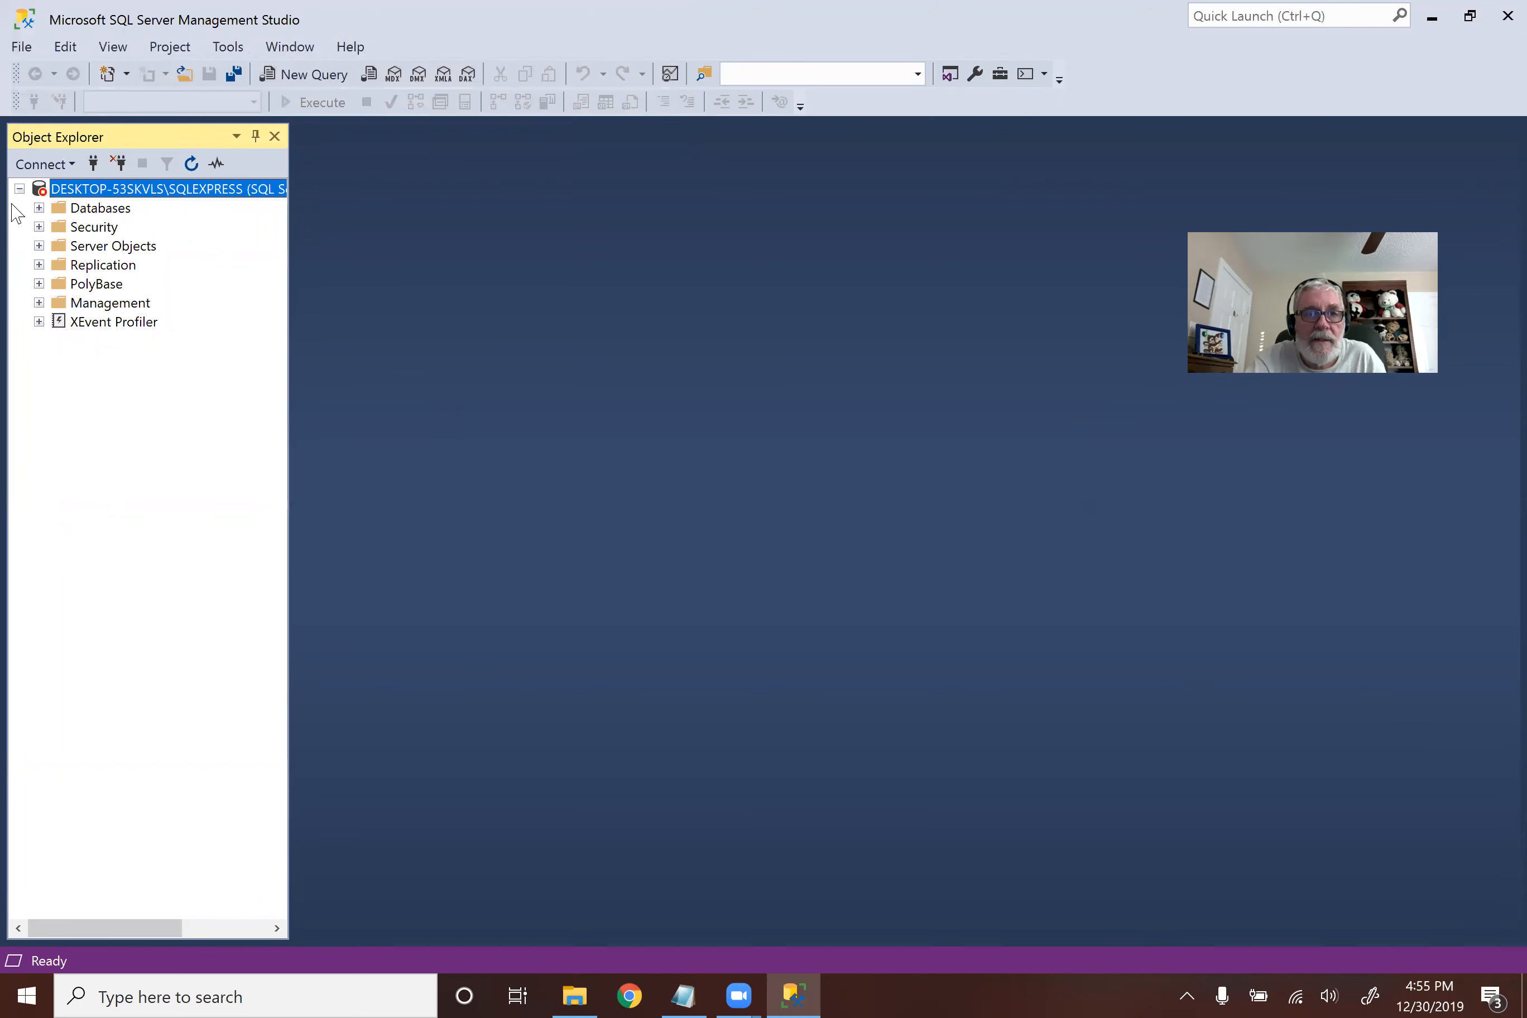
pyautogui.click(275, 137)
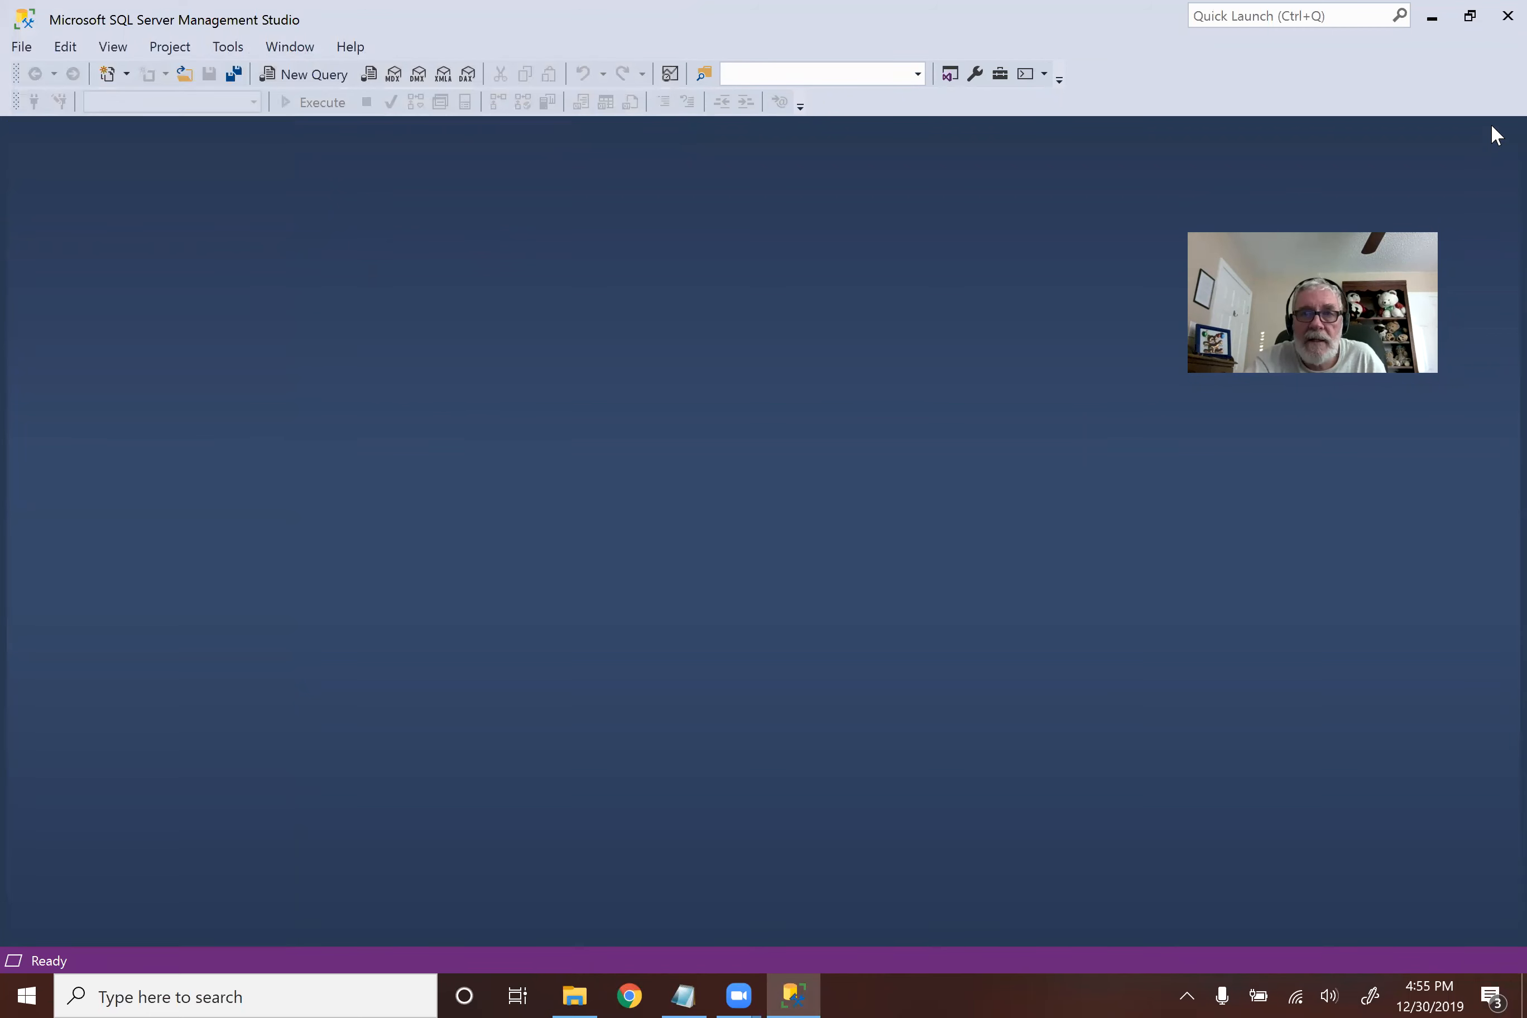
pyautogui.click(1507, 18)
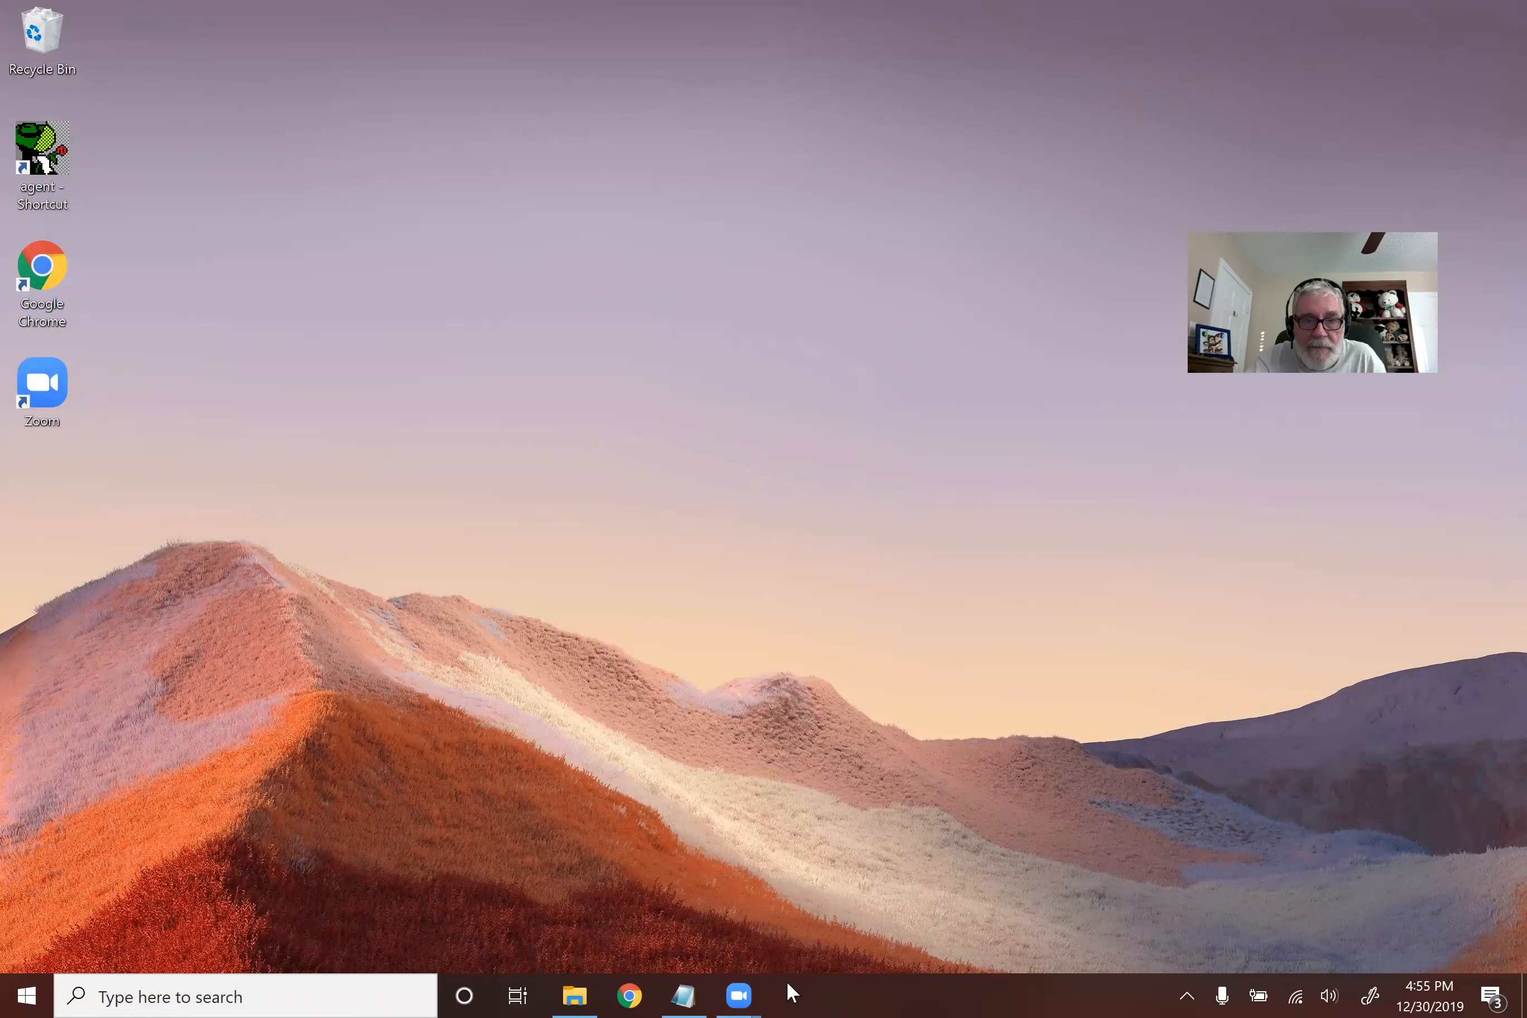
pyautogui.click(28, 992)
pyautogui.scroll(-15, 240, 540)
pyautogui.scroll(-4, 240, 540)
pyautogui.scroll(4, 240, 540)
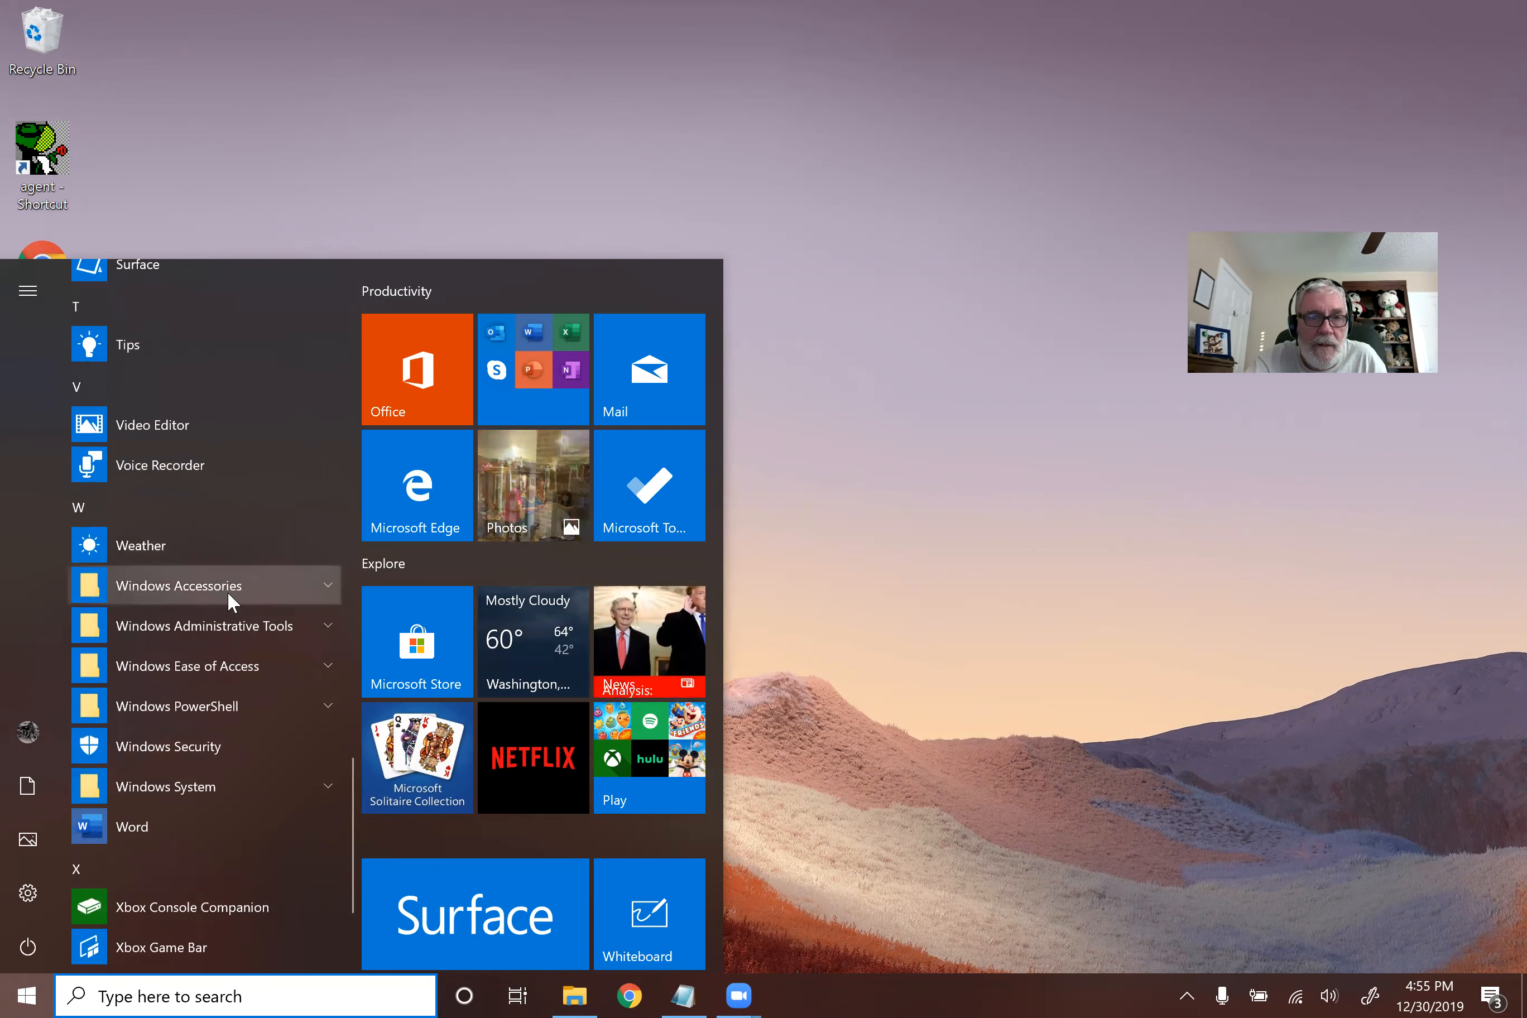
pyautogui.click(213, 624)
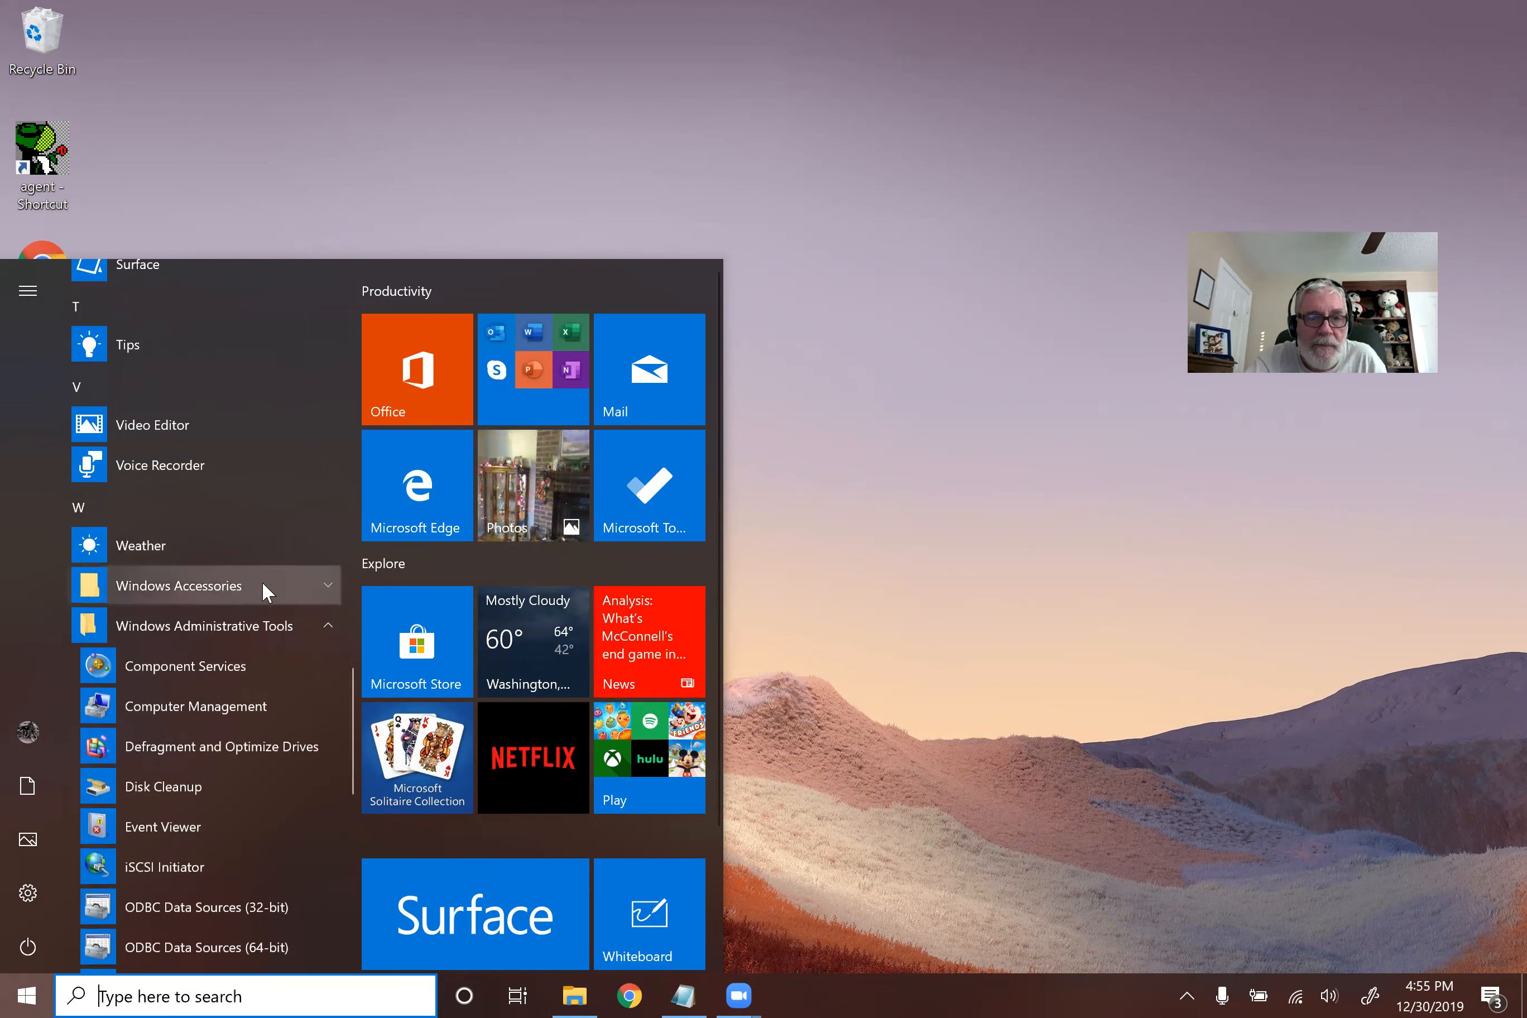
pyautogui.scroll(-5, 262, 581)
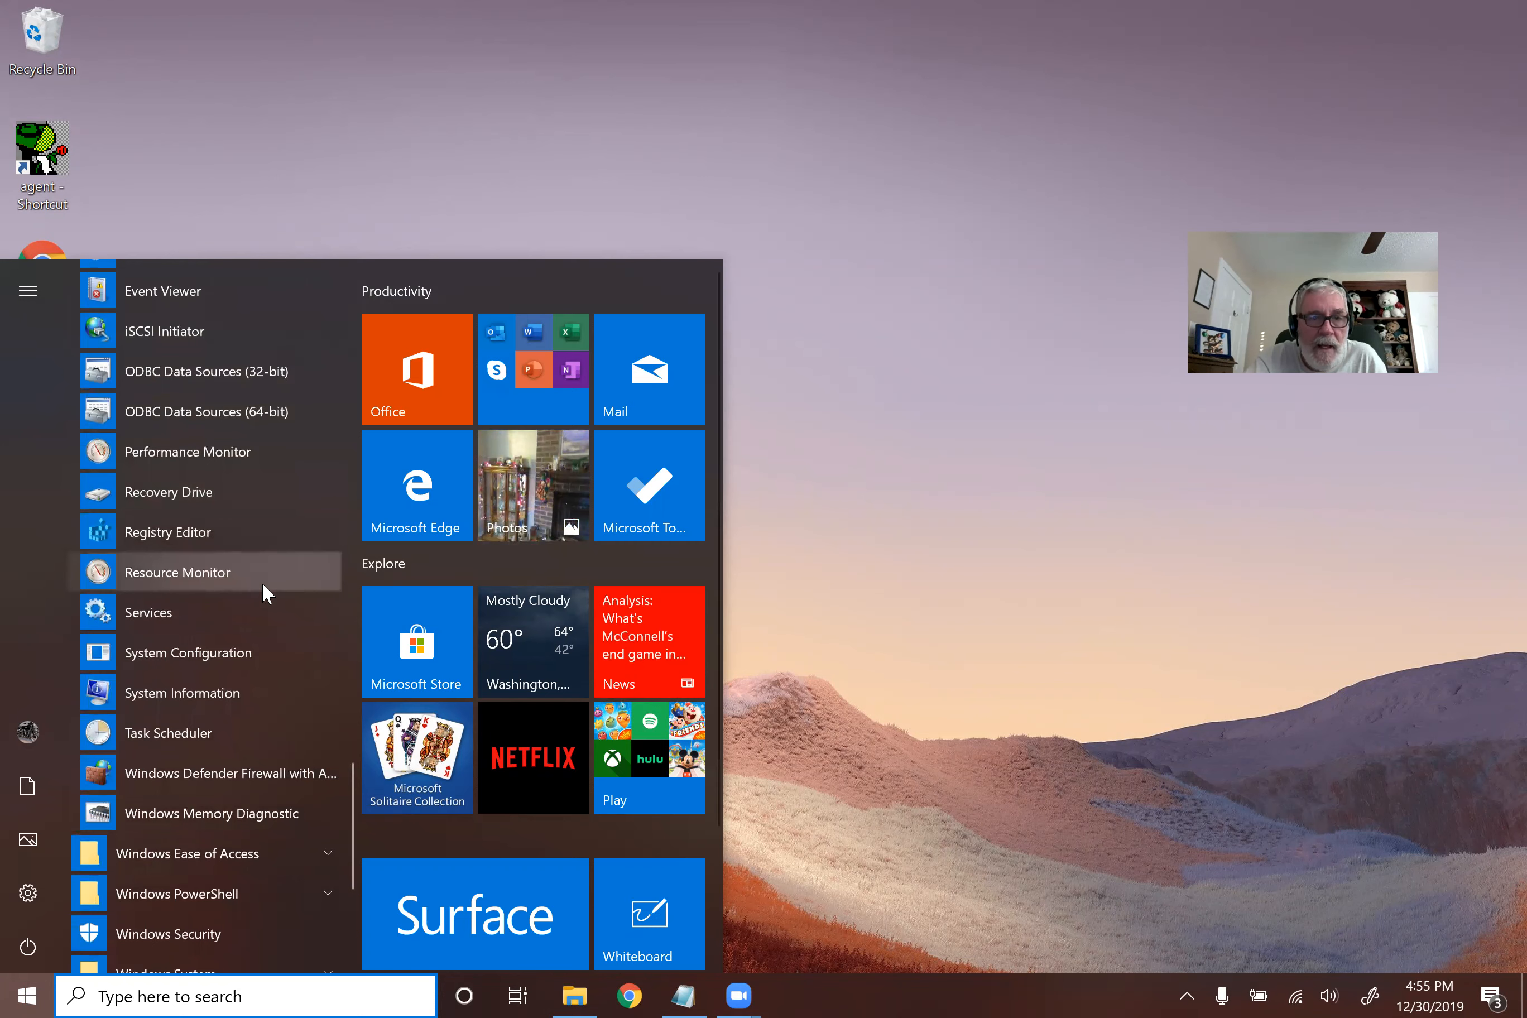
pyautogui.scroll(-3, 262, 580)
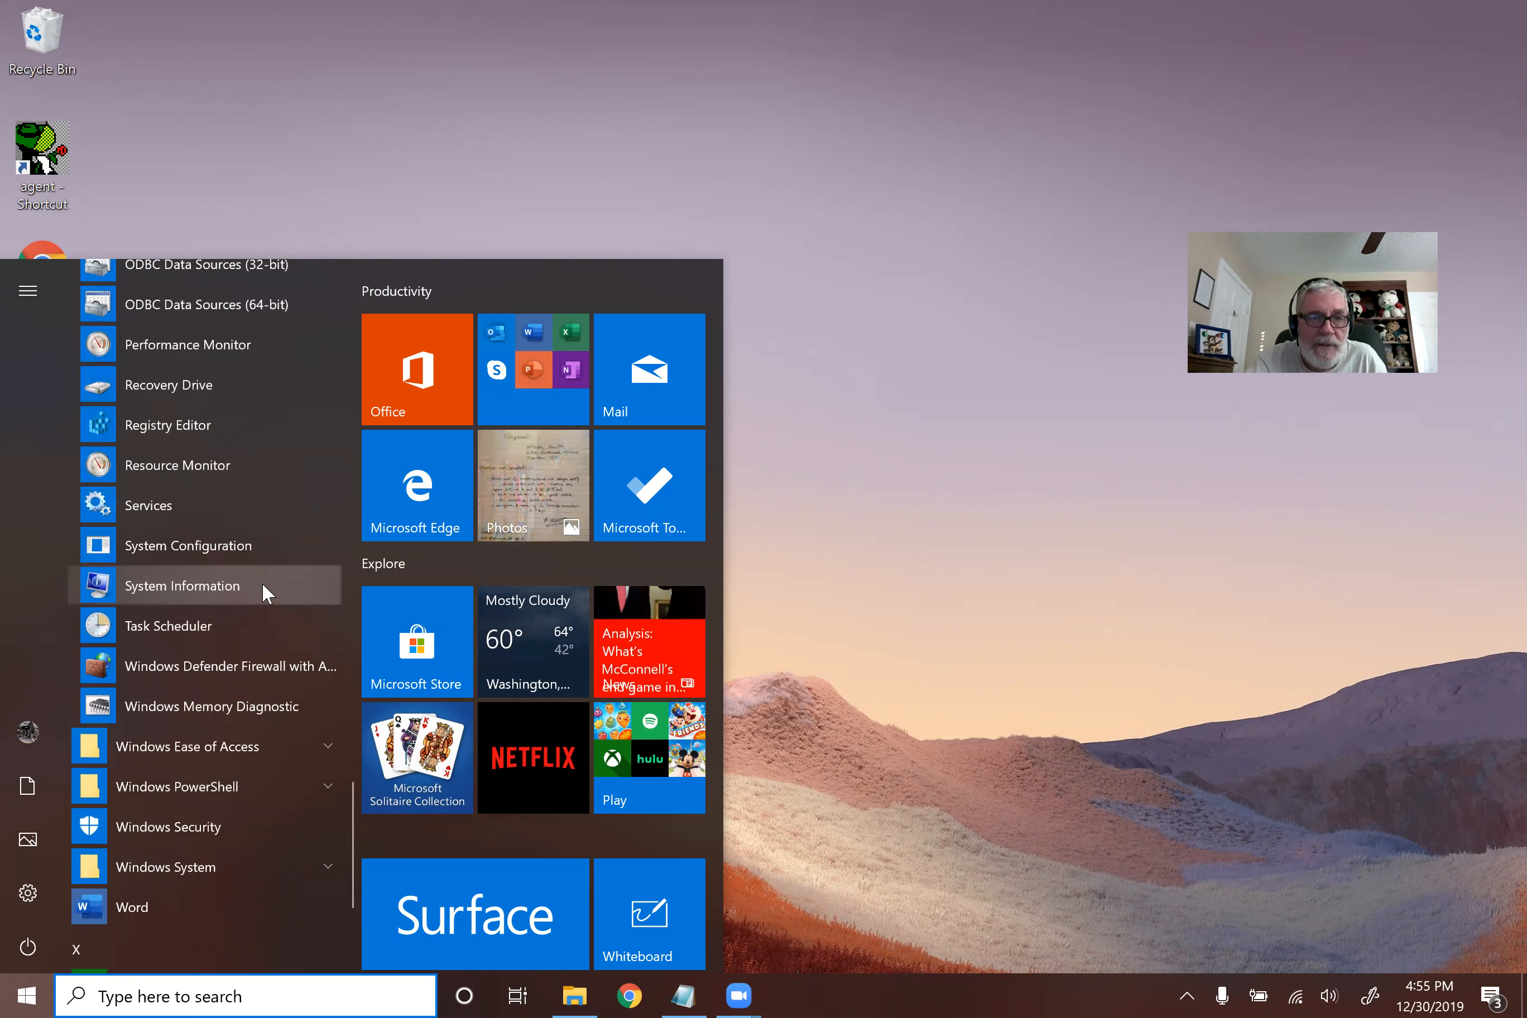
pyautogui.scroll(3, 262, 581)
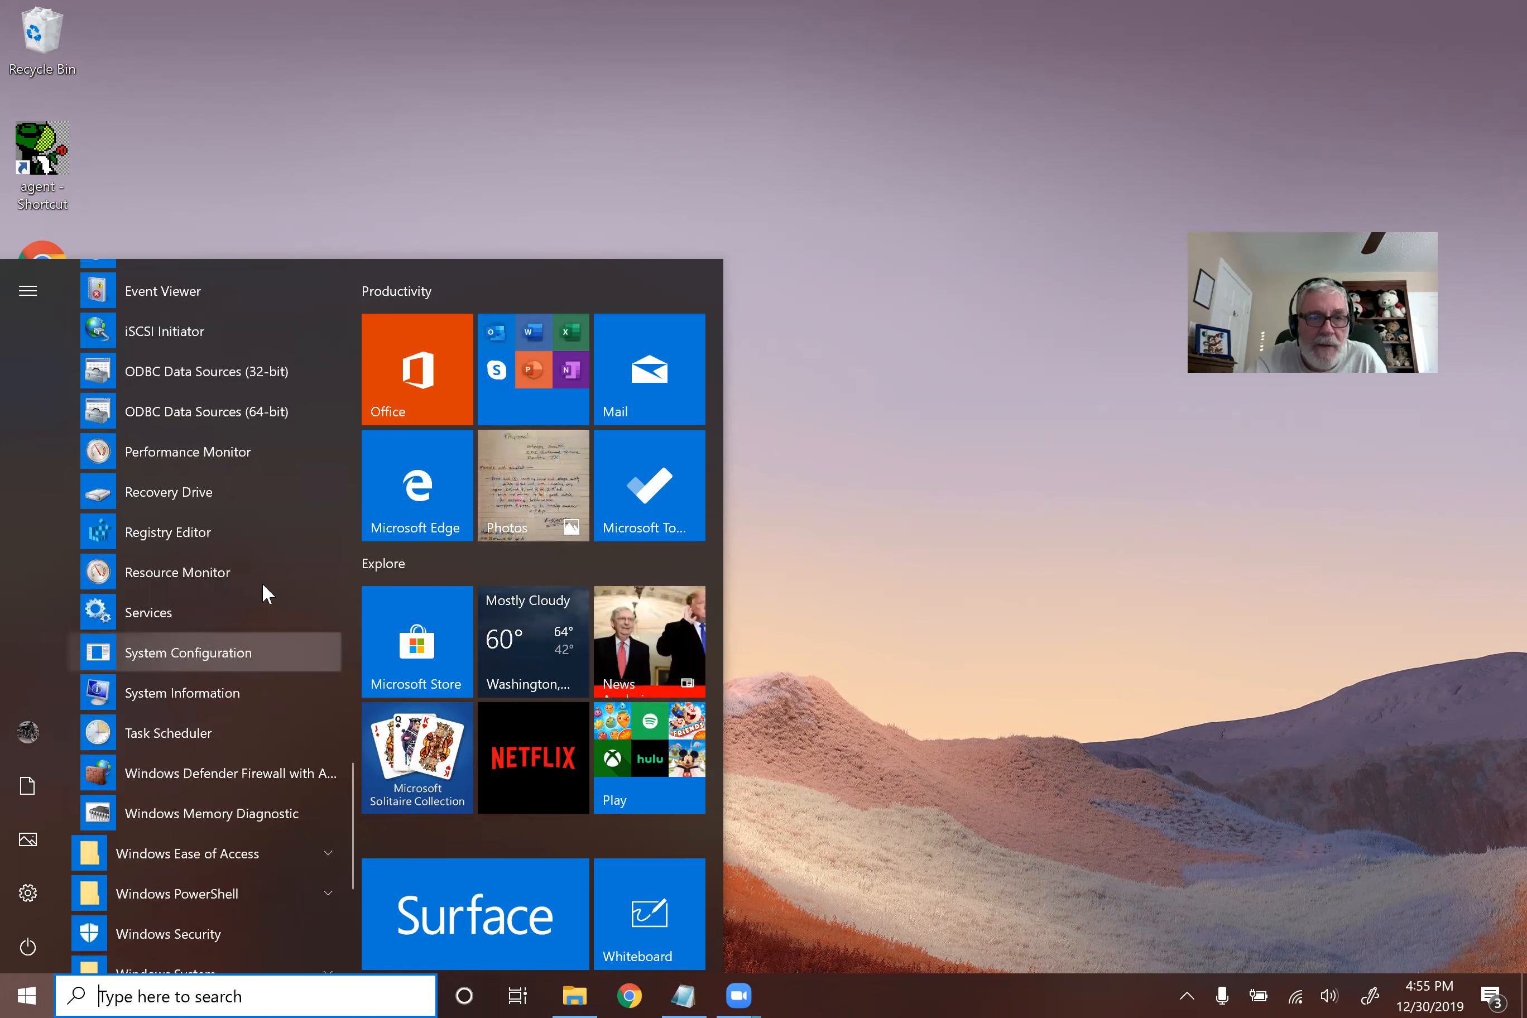
pyautogui.click(170, 618)
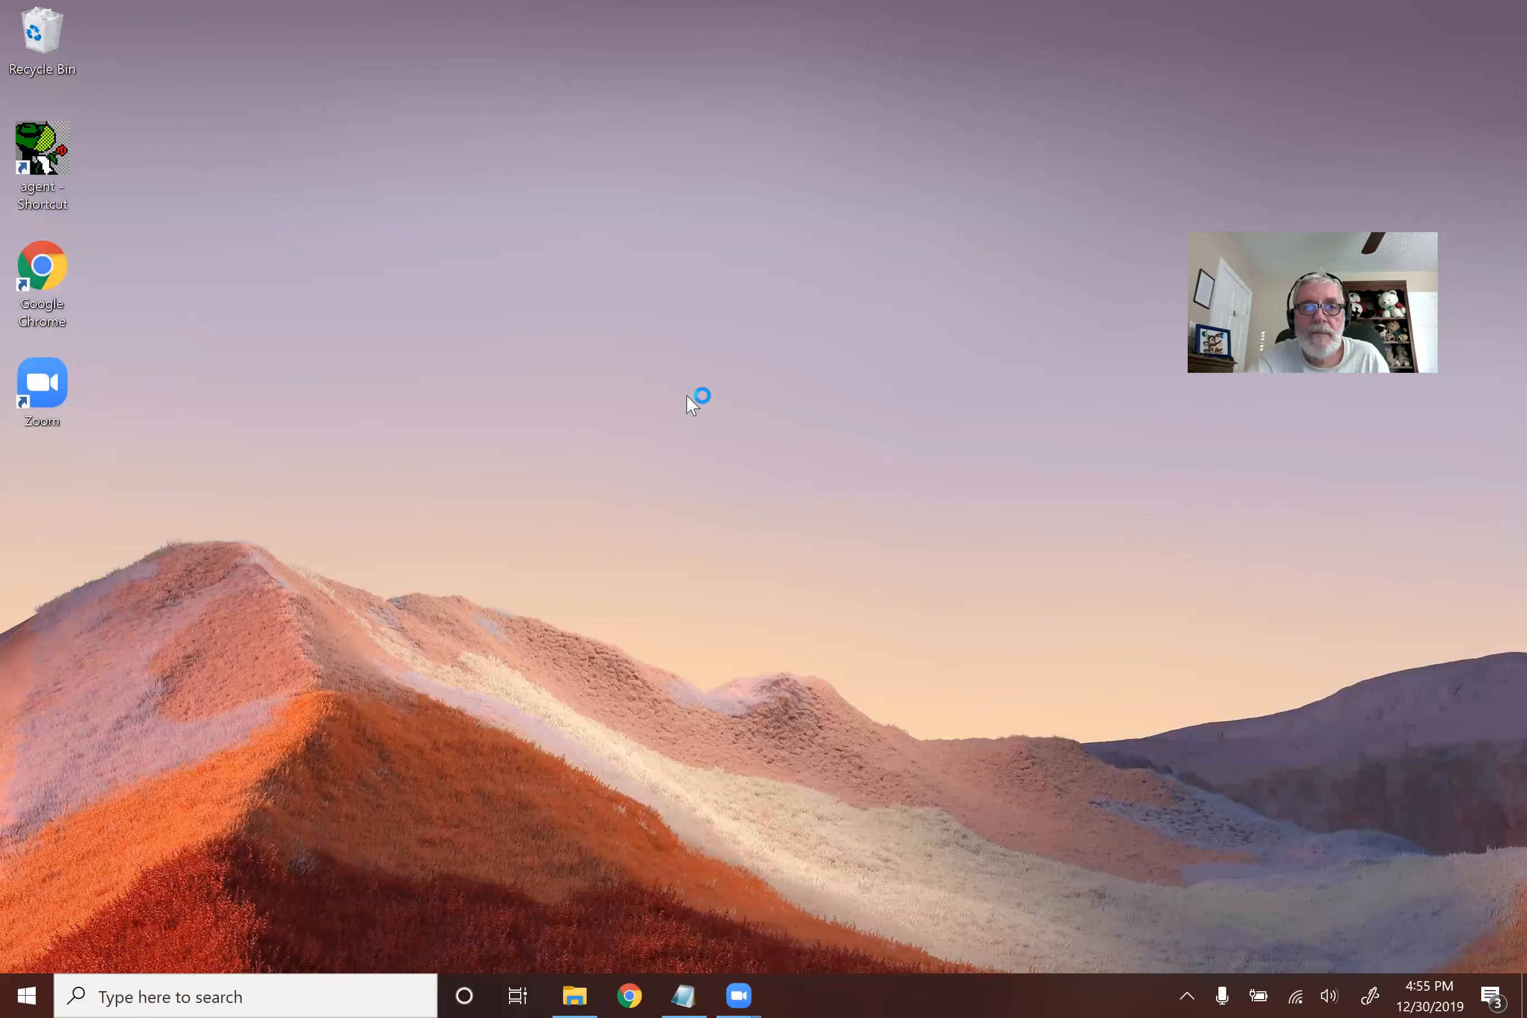
pyautogui.scroll(-12, 611, 361)
pyautogui.scroll(-20, 611, 361)
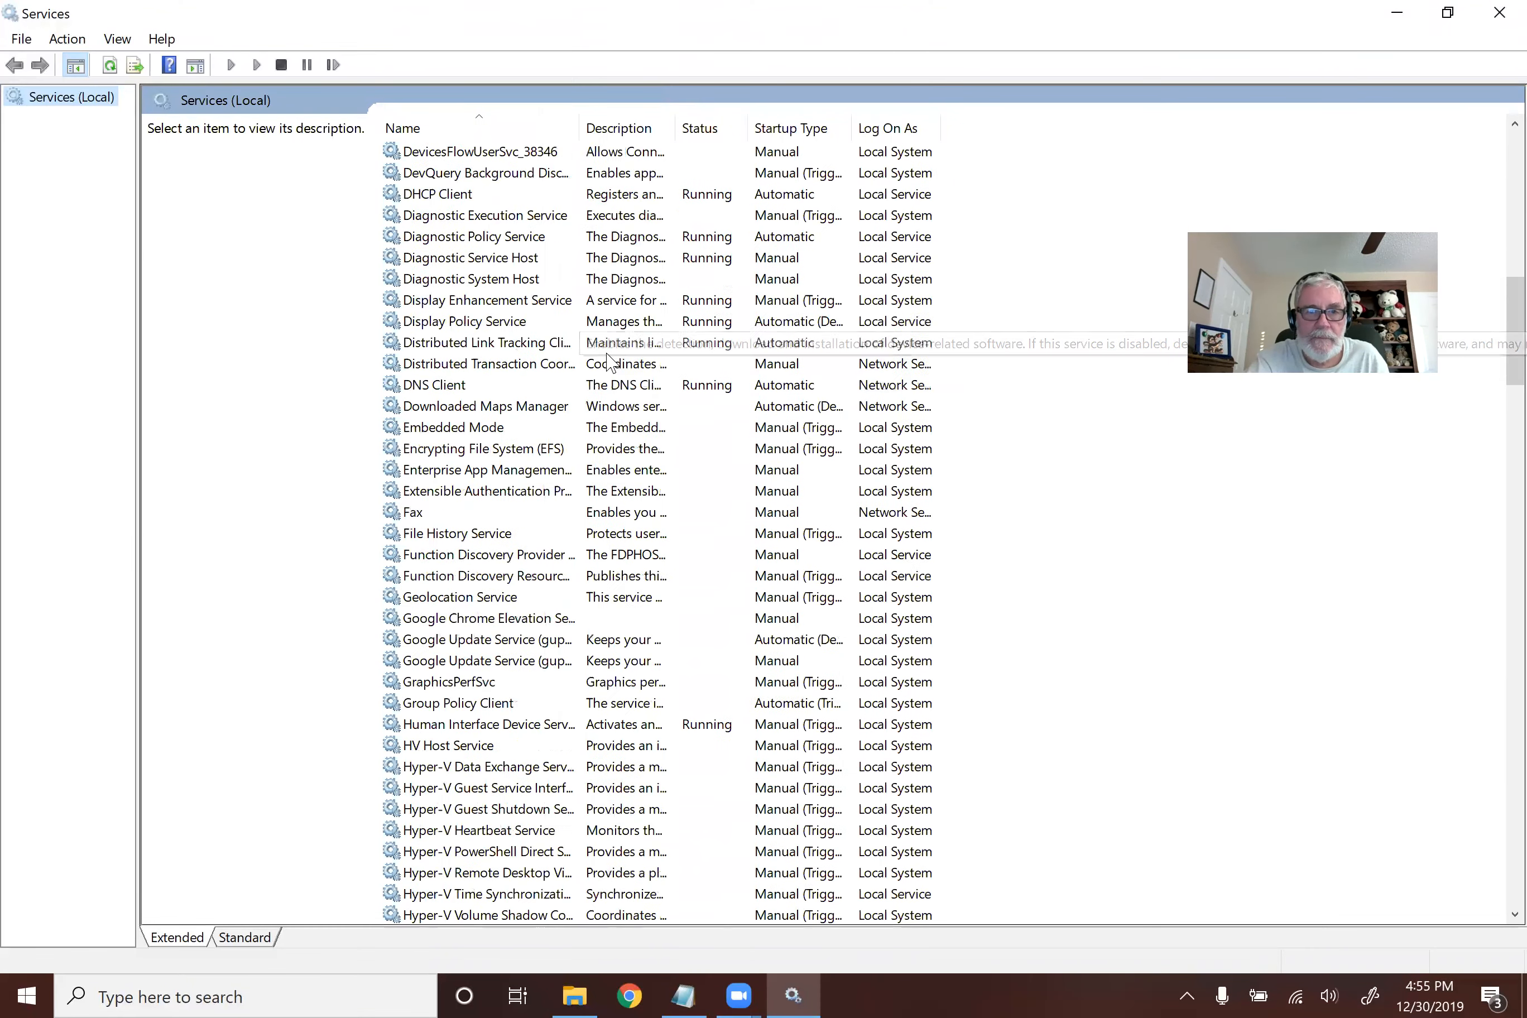
pyautogui.scroll(-15, 612, 364)
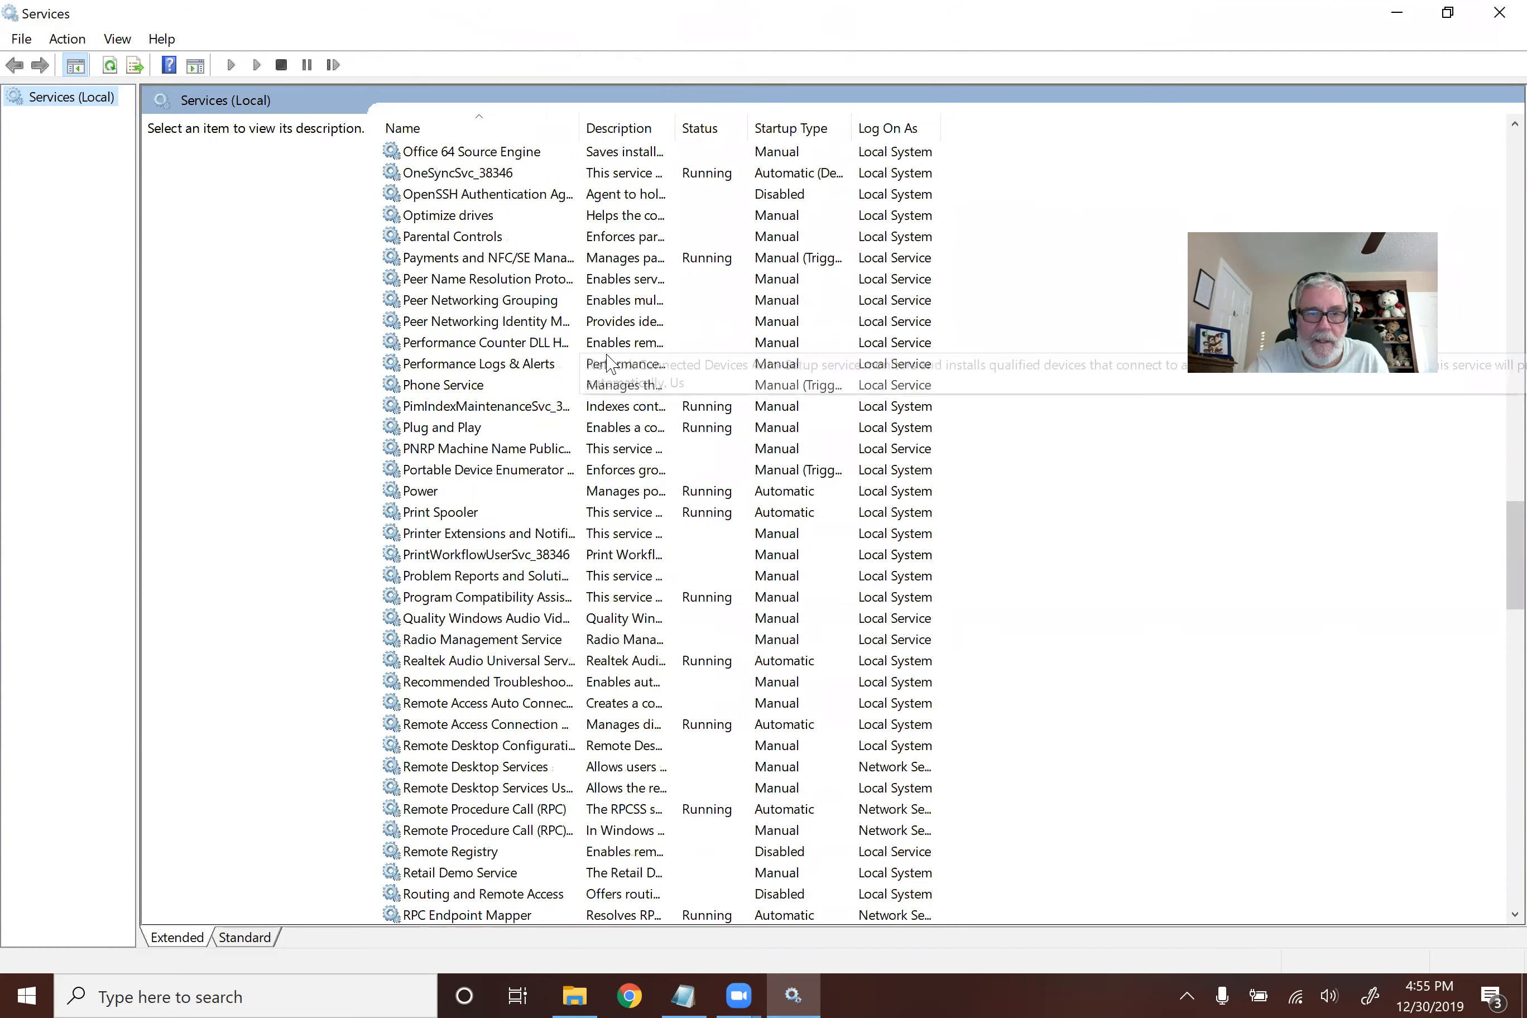
pyautogui.scroll(-2, 611, 363)
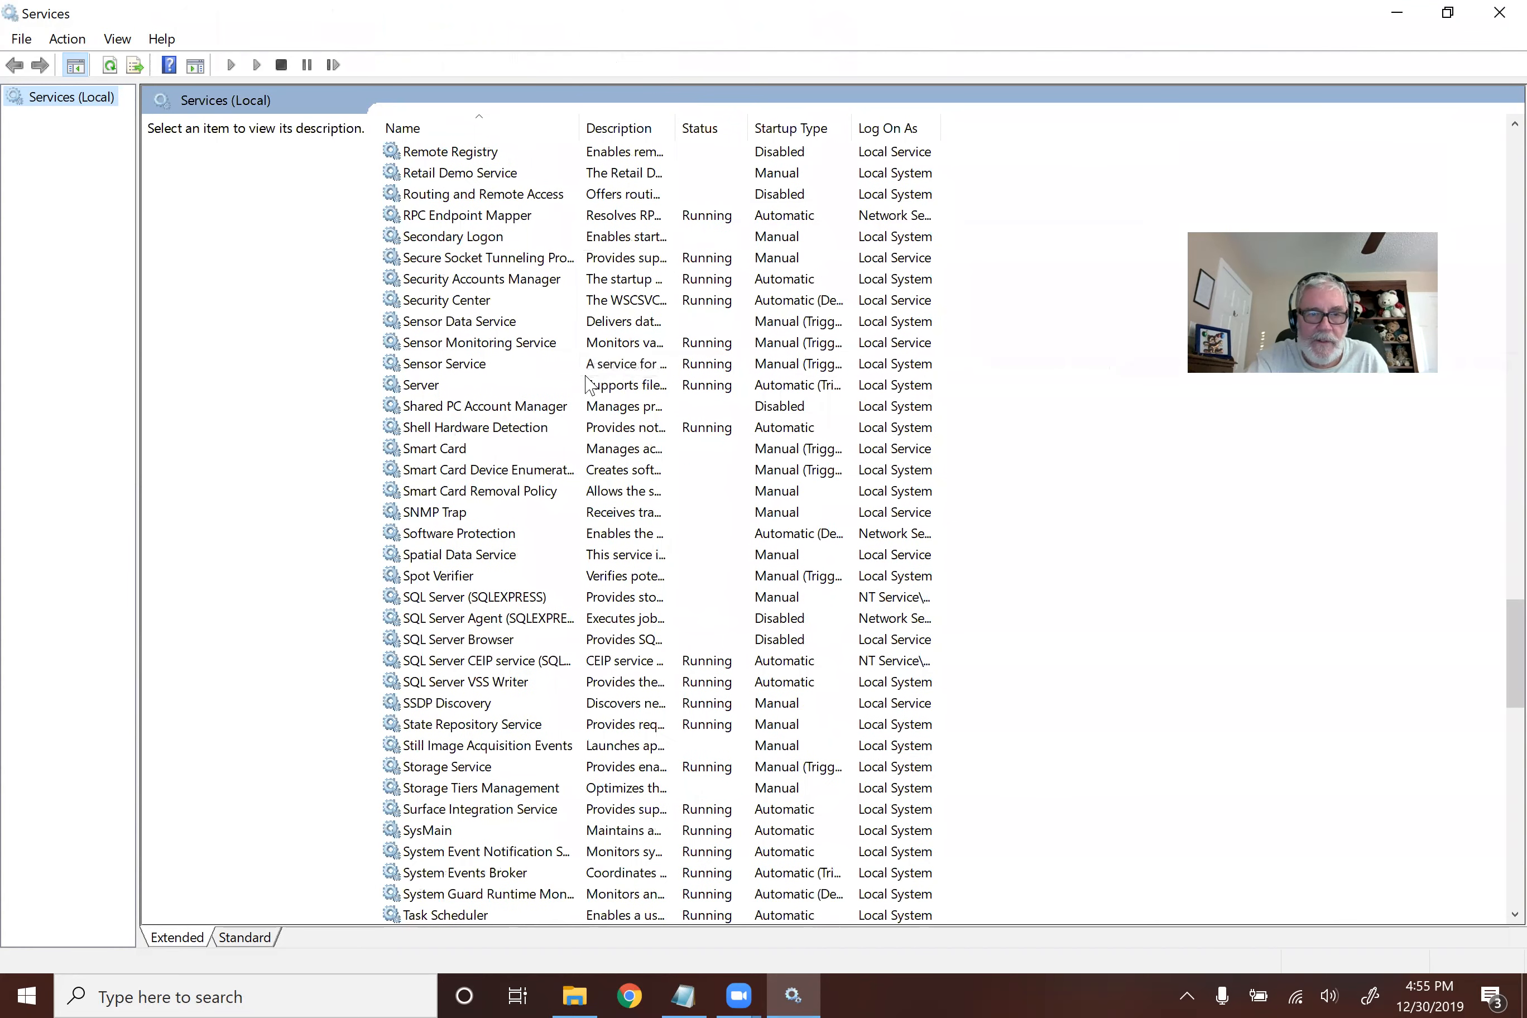
pyautogui.click(482, 598)
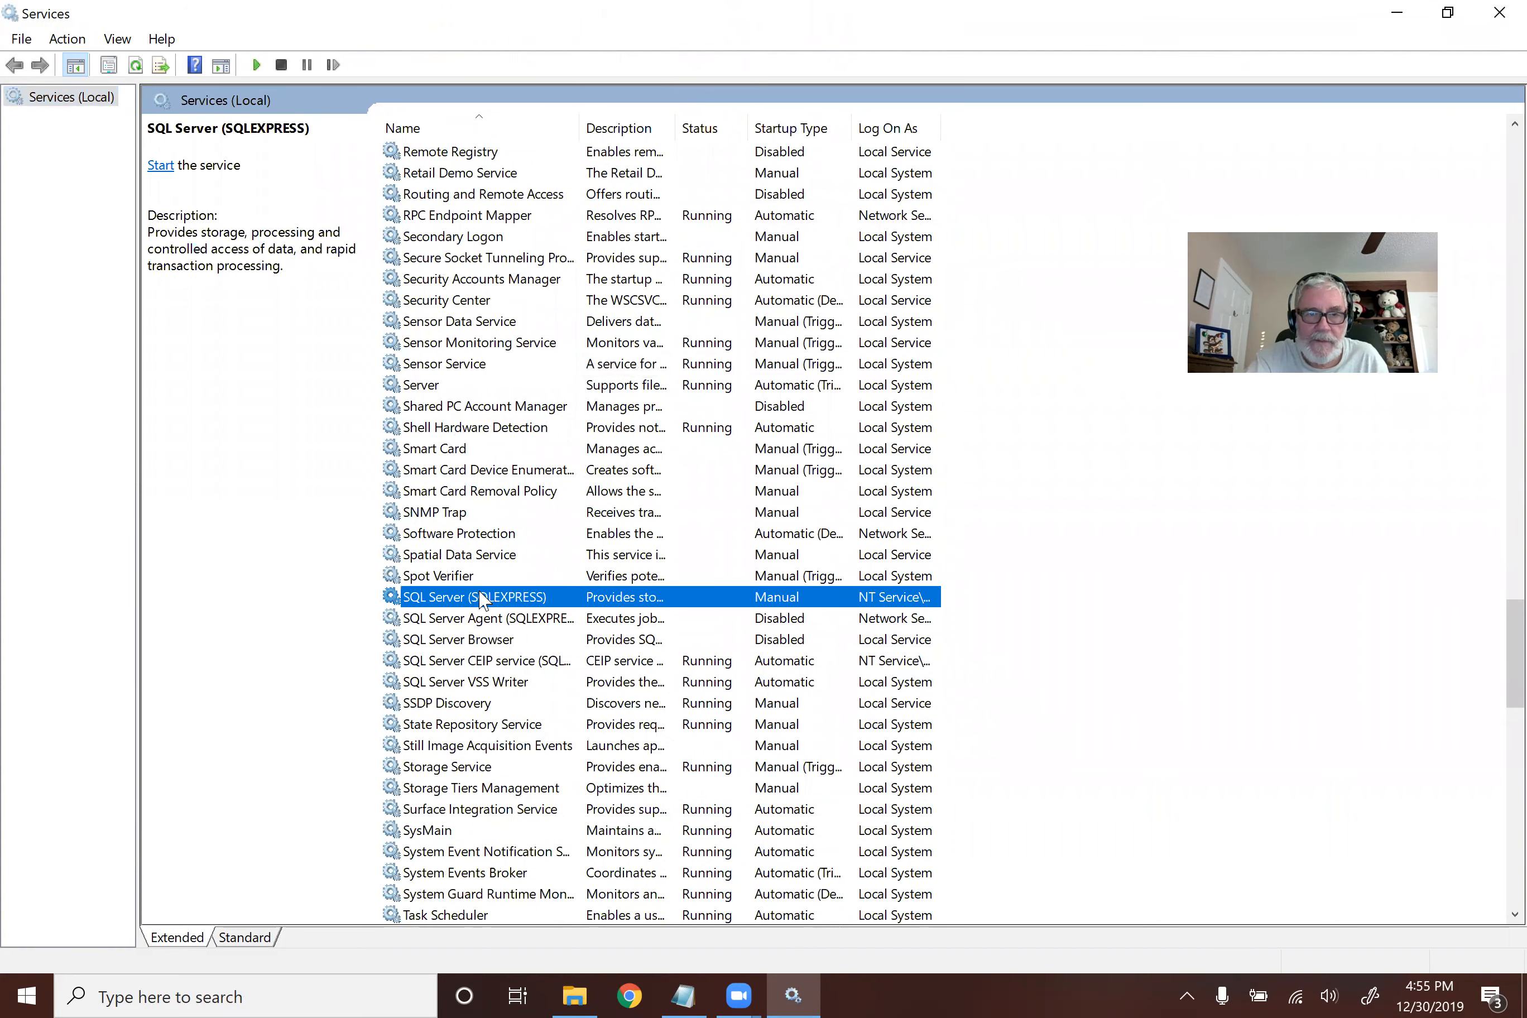
pyautogui.doubleClick(440, 595)
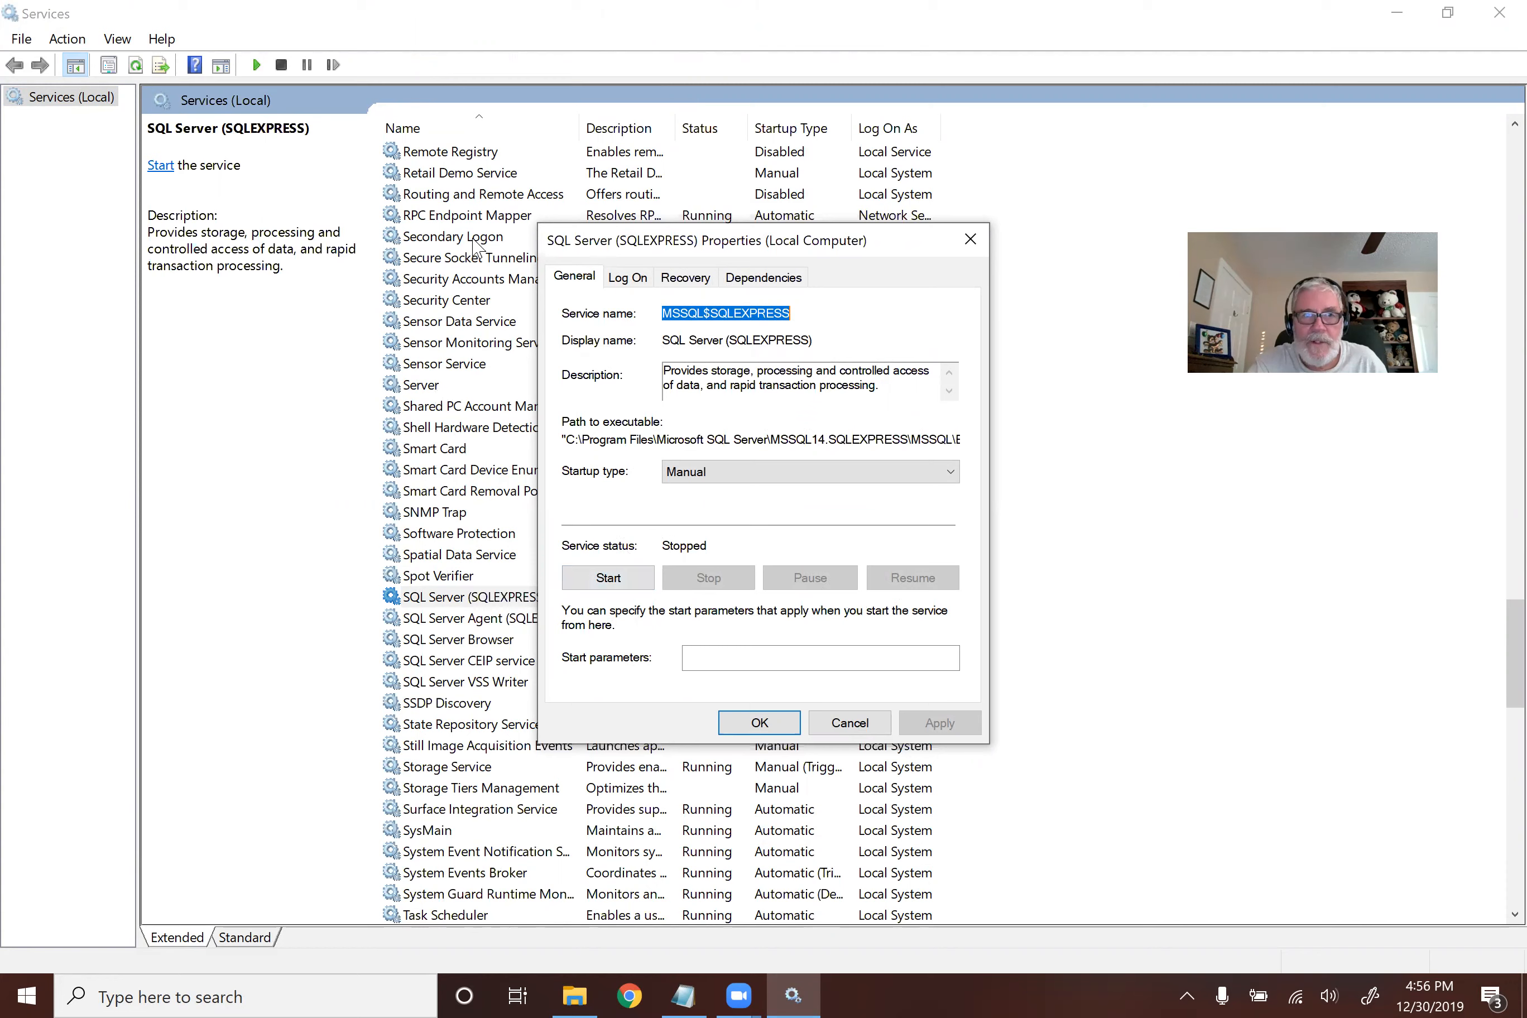
pyautogui.click(1500, 12)
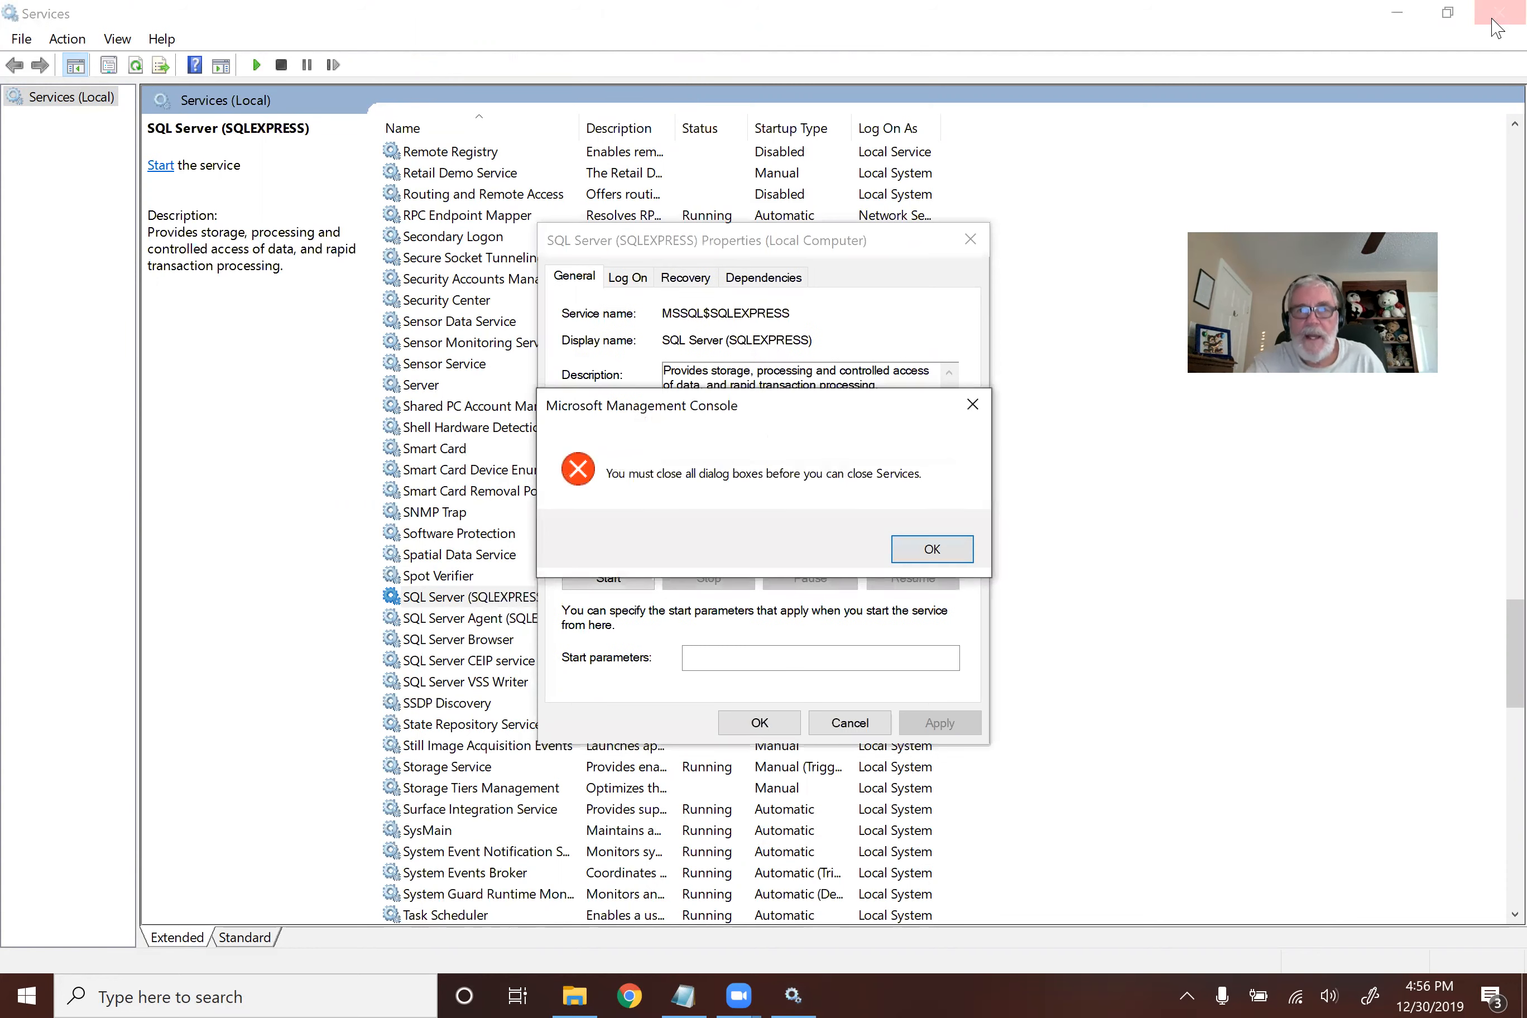
pyautogui.click(953, 548)
pyautogui.click(970, 239)
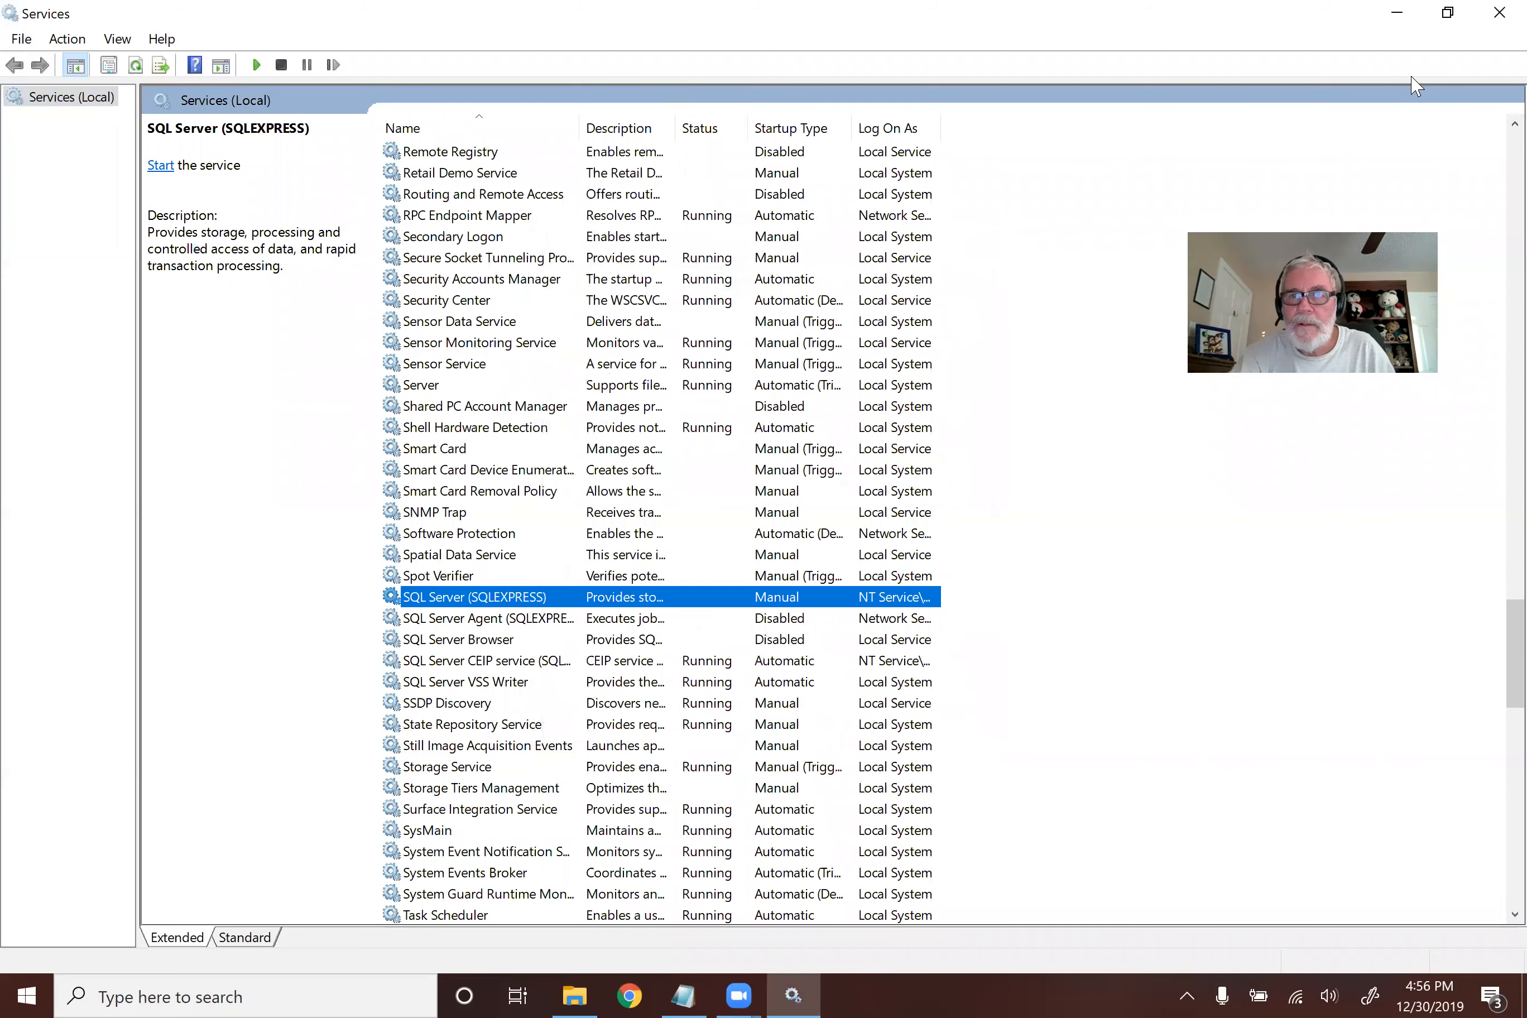
pyautogui.click(1493, 19)
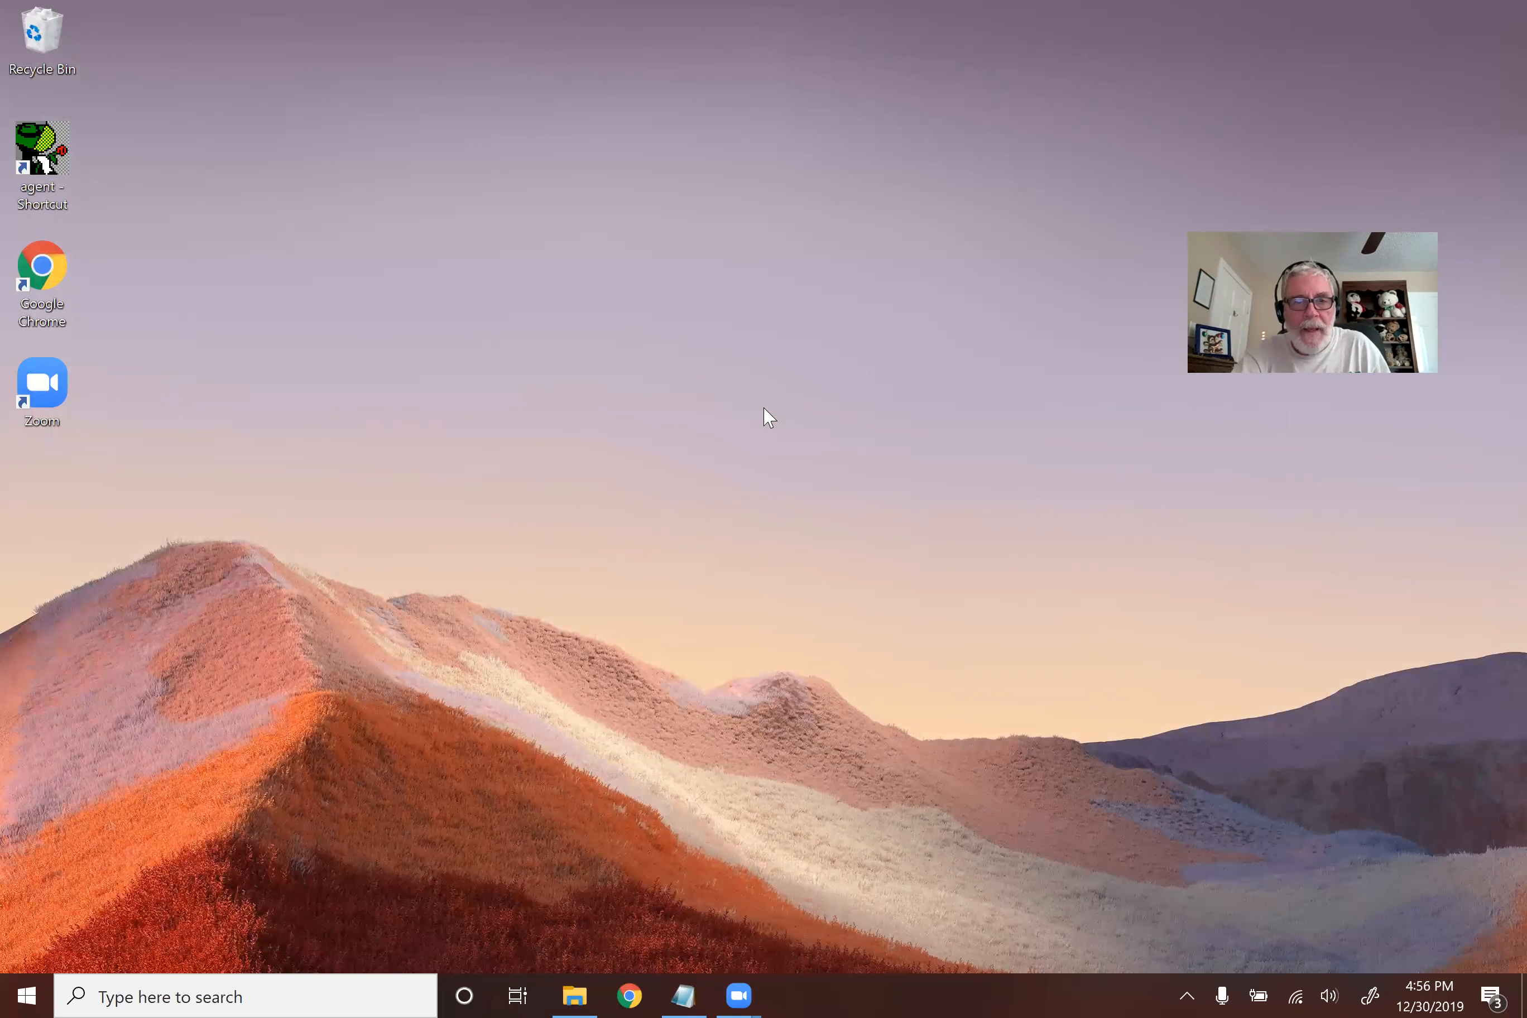